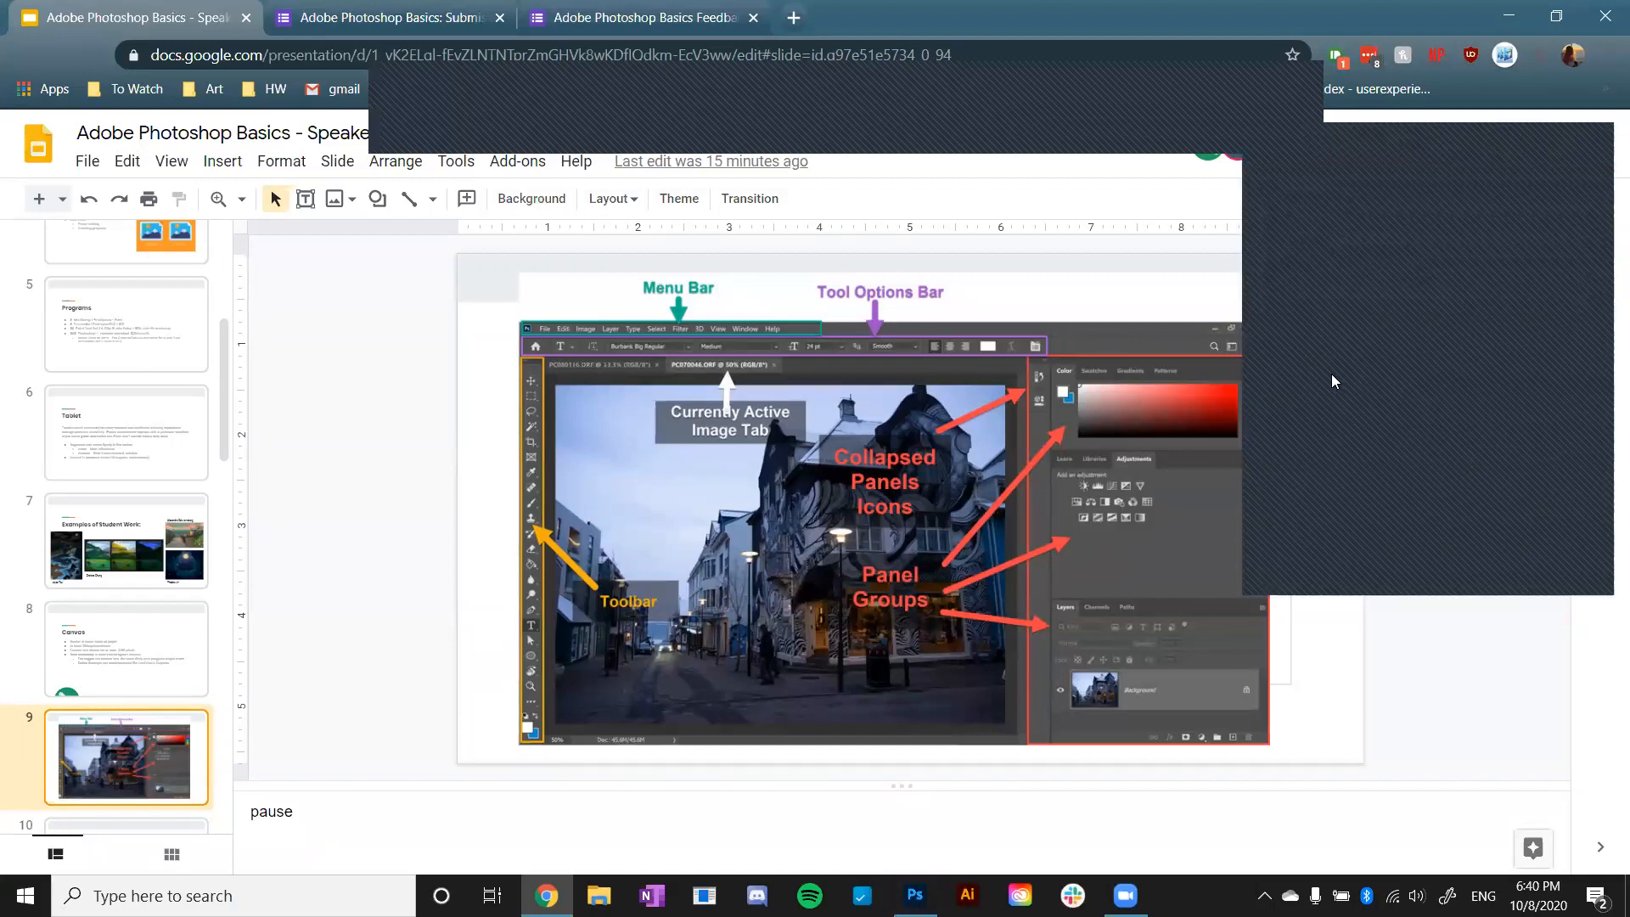
- Switch to Photoshop and start a new document from the 2000 x 2000 px, 300 ppi preset, naming it PS Demo
left_click(1332, 376)
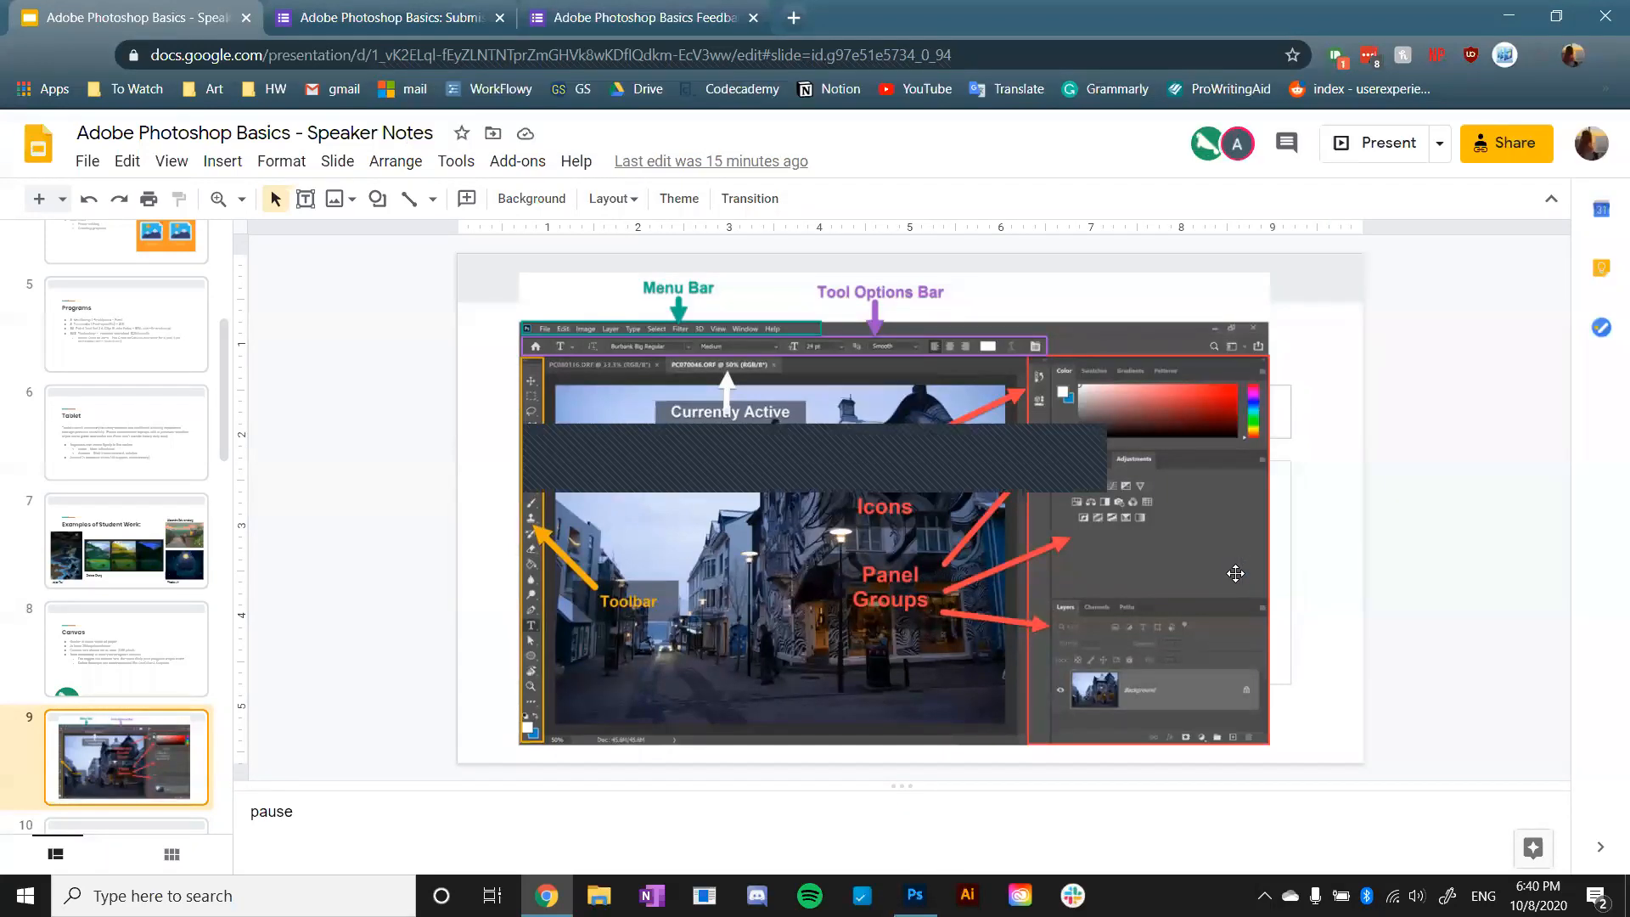
key("alt+Tab")
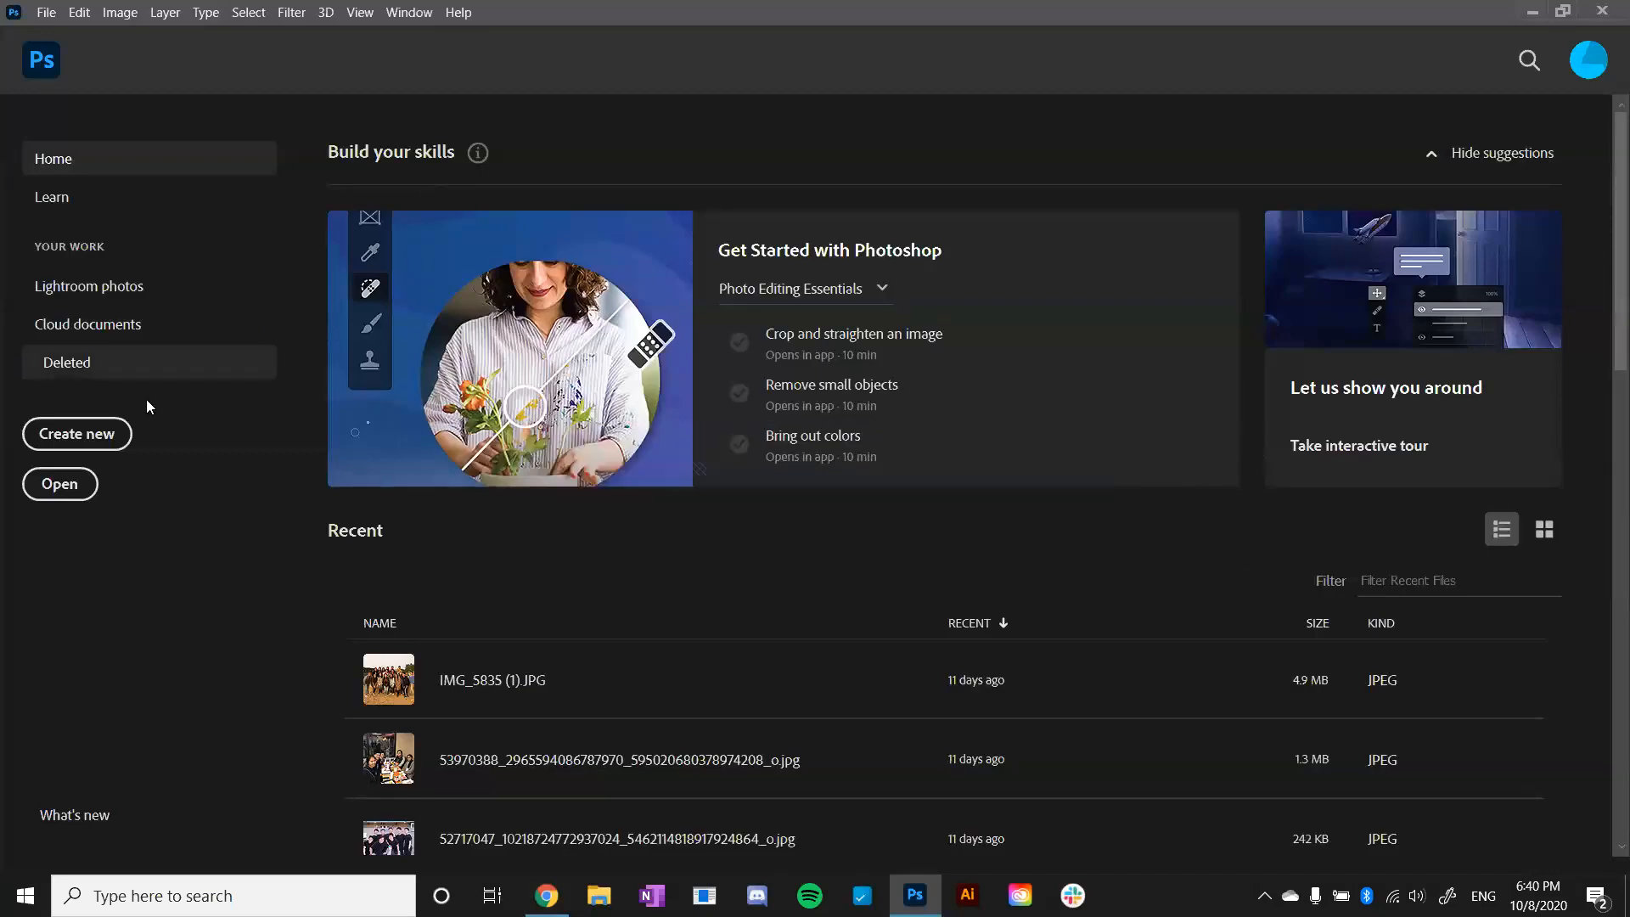
left_click(104, 440)
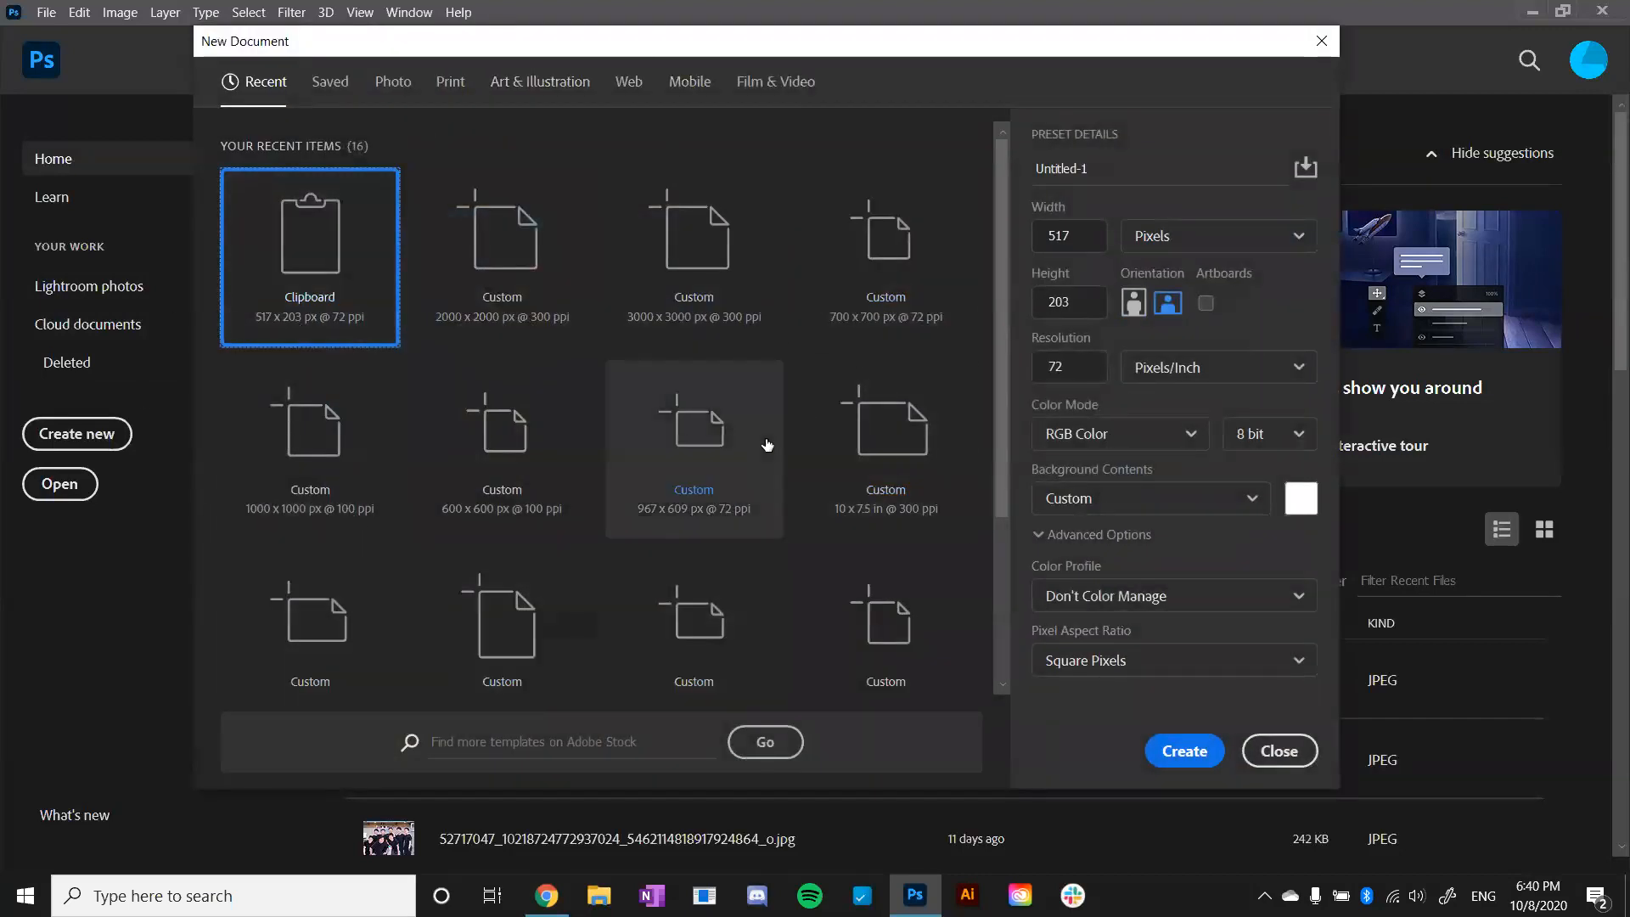
left_click(557, 309)
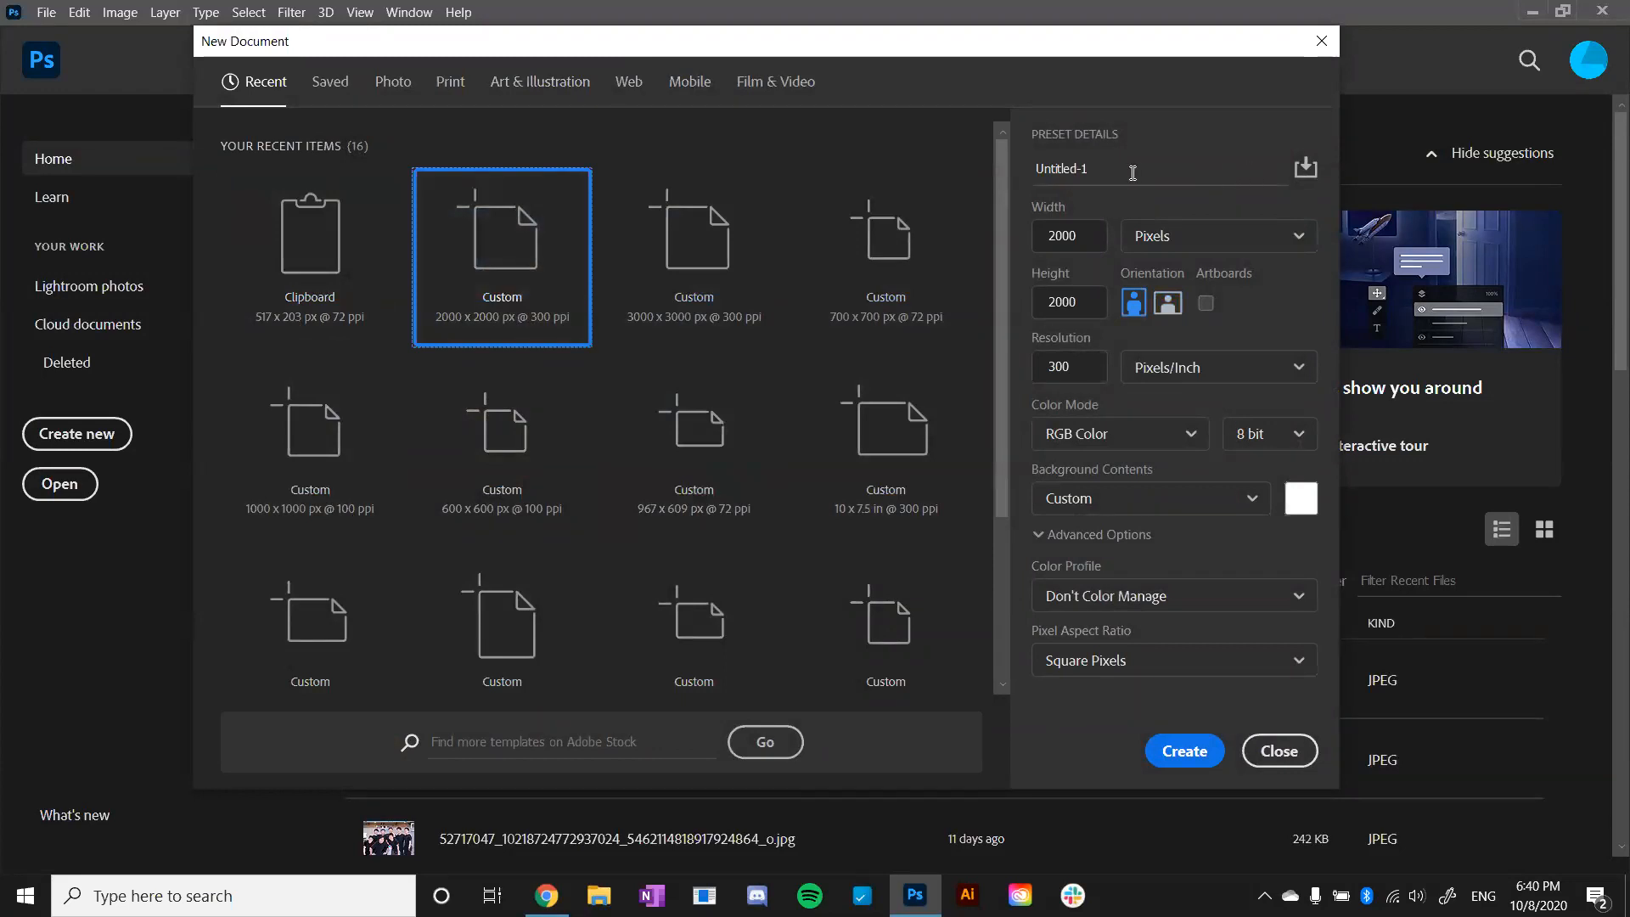
left_click_drag(1133, 172, 1001, 184)
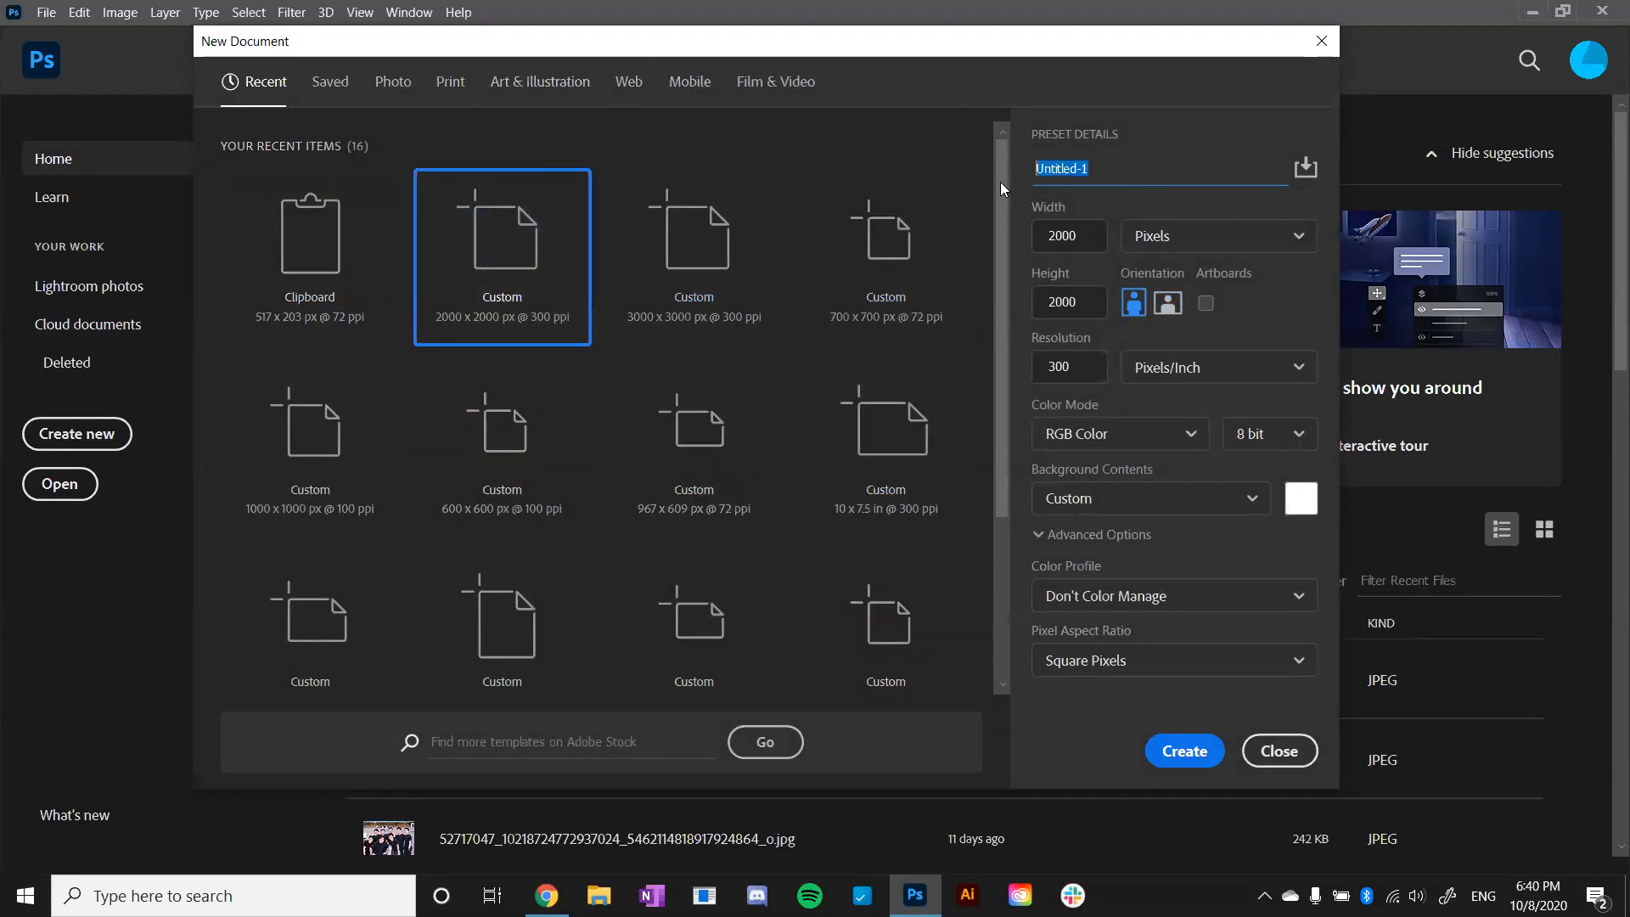
type("PS Demo")
- Review the document's width, height, unit choices and resolution, keep pixels as the unit, and create the document
left_click(1087, 236)
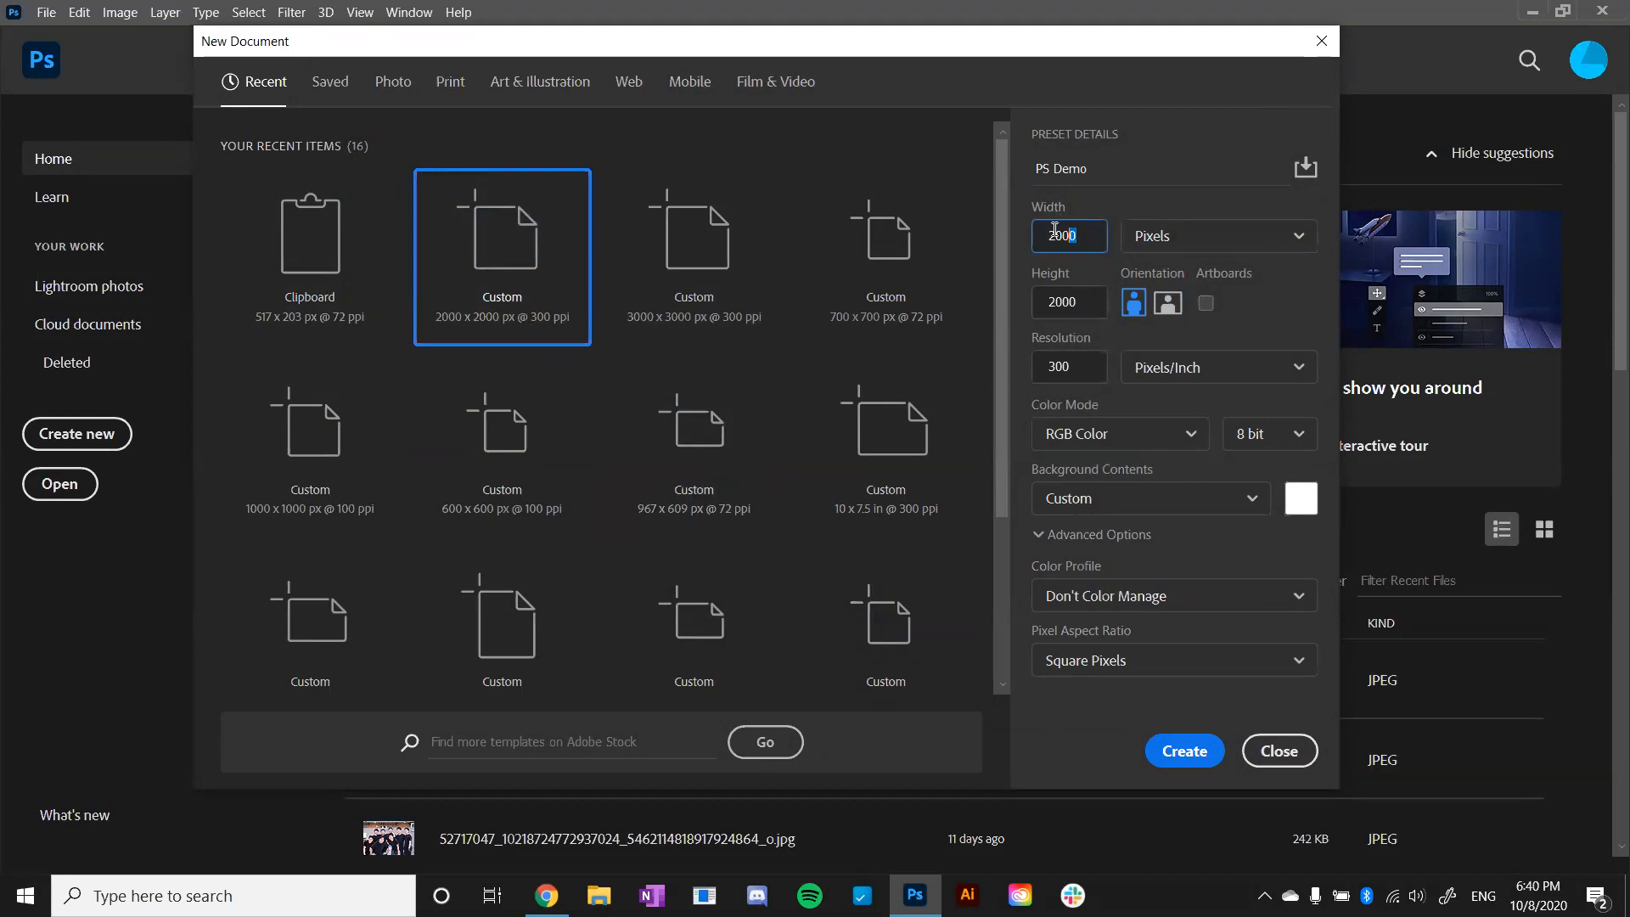
left_click_drag(1099, 312, 1006, 321)
left_click(1206, 244)
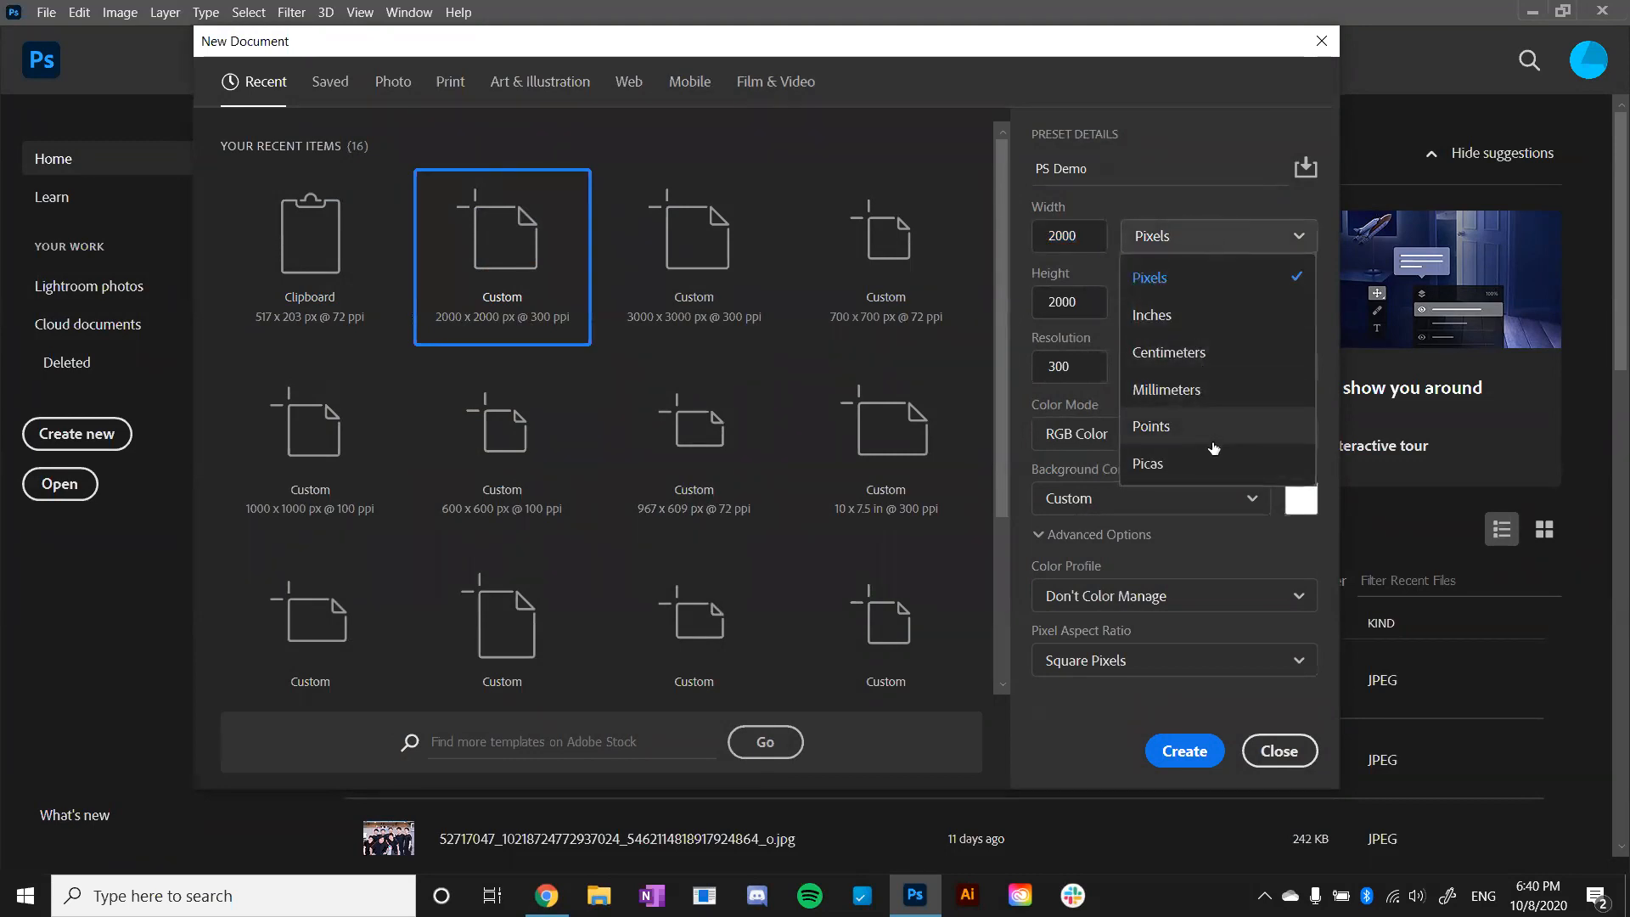
left_click(1207, 240)
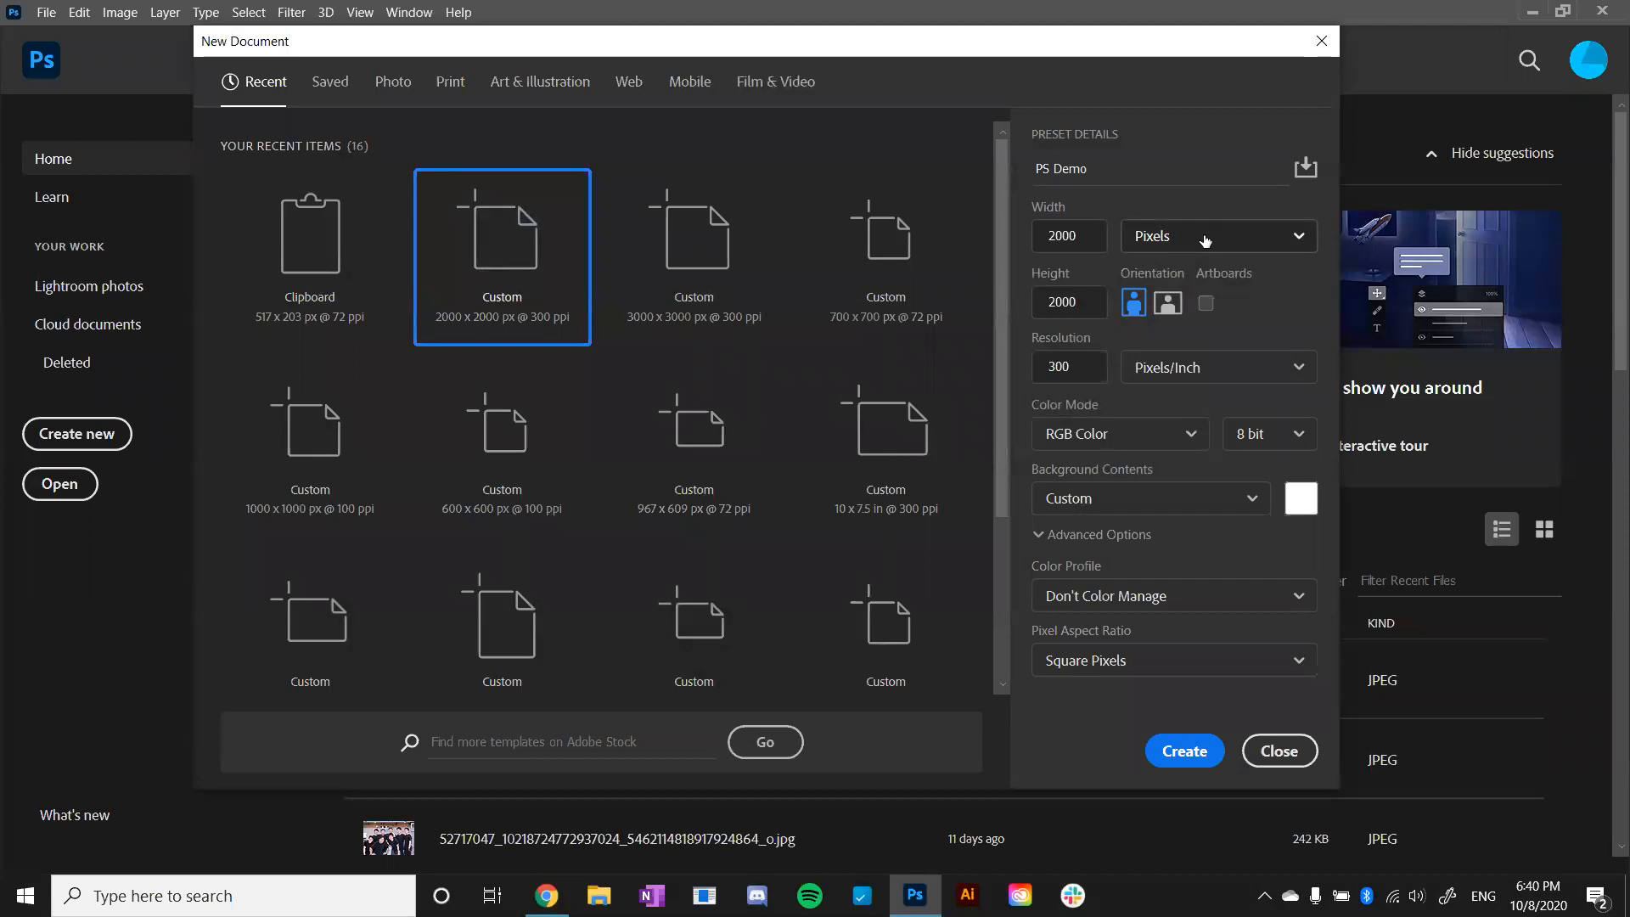
left_click_drag(1087, 370, 1049, 369)
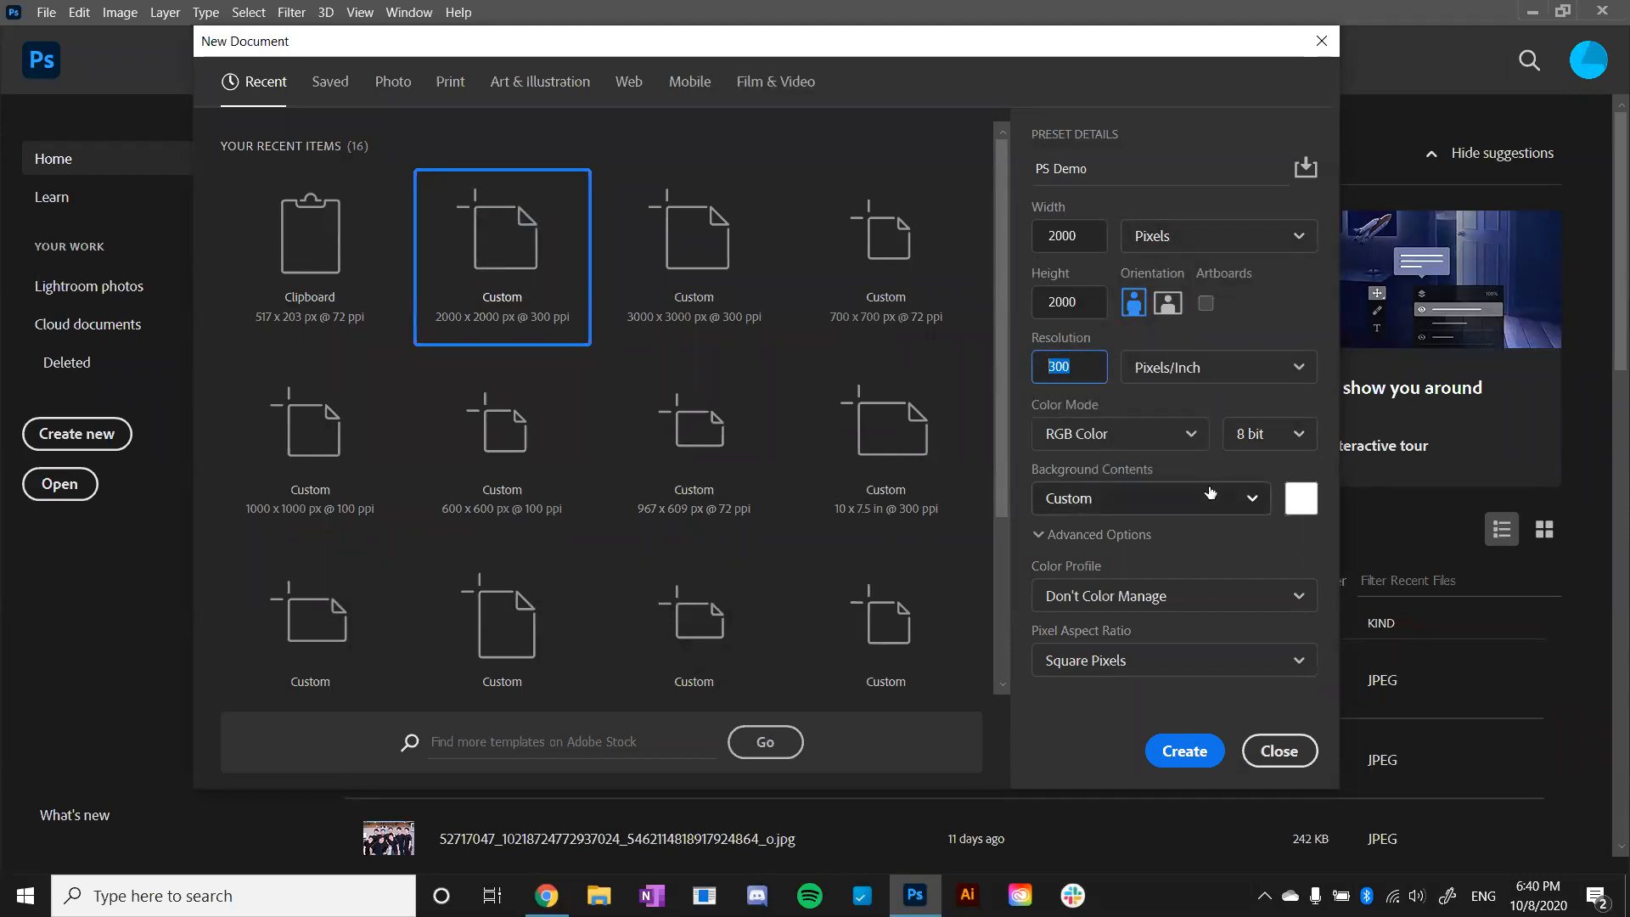
left_click(1183, 750)
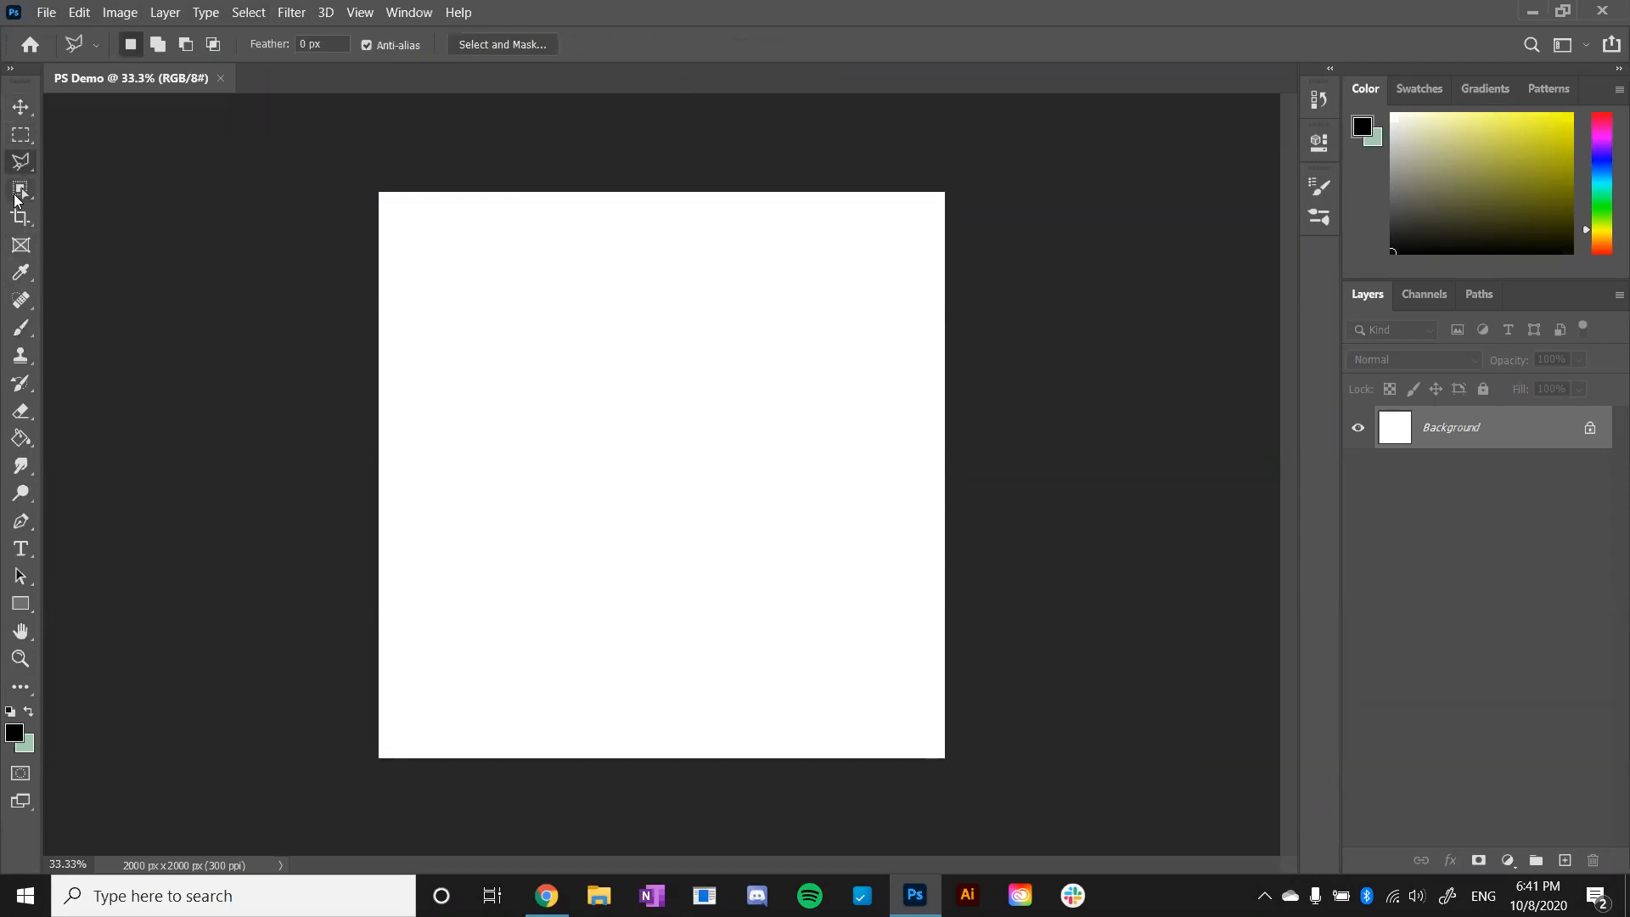
- Examine the crop, eyedropper, brush and lasso tools, including the alternative tools grouped with the brush and the lasso
left_click(19, 196)
left_click(18, 224)
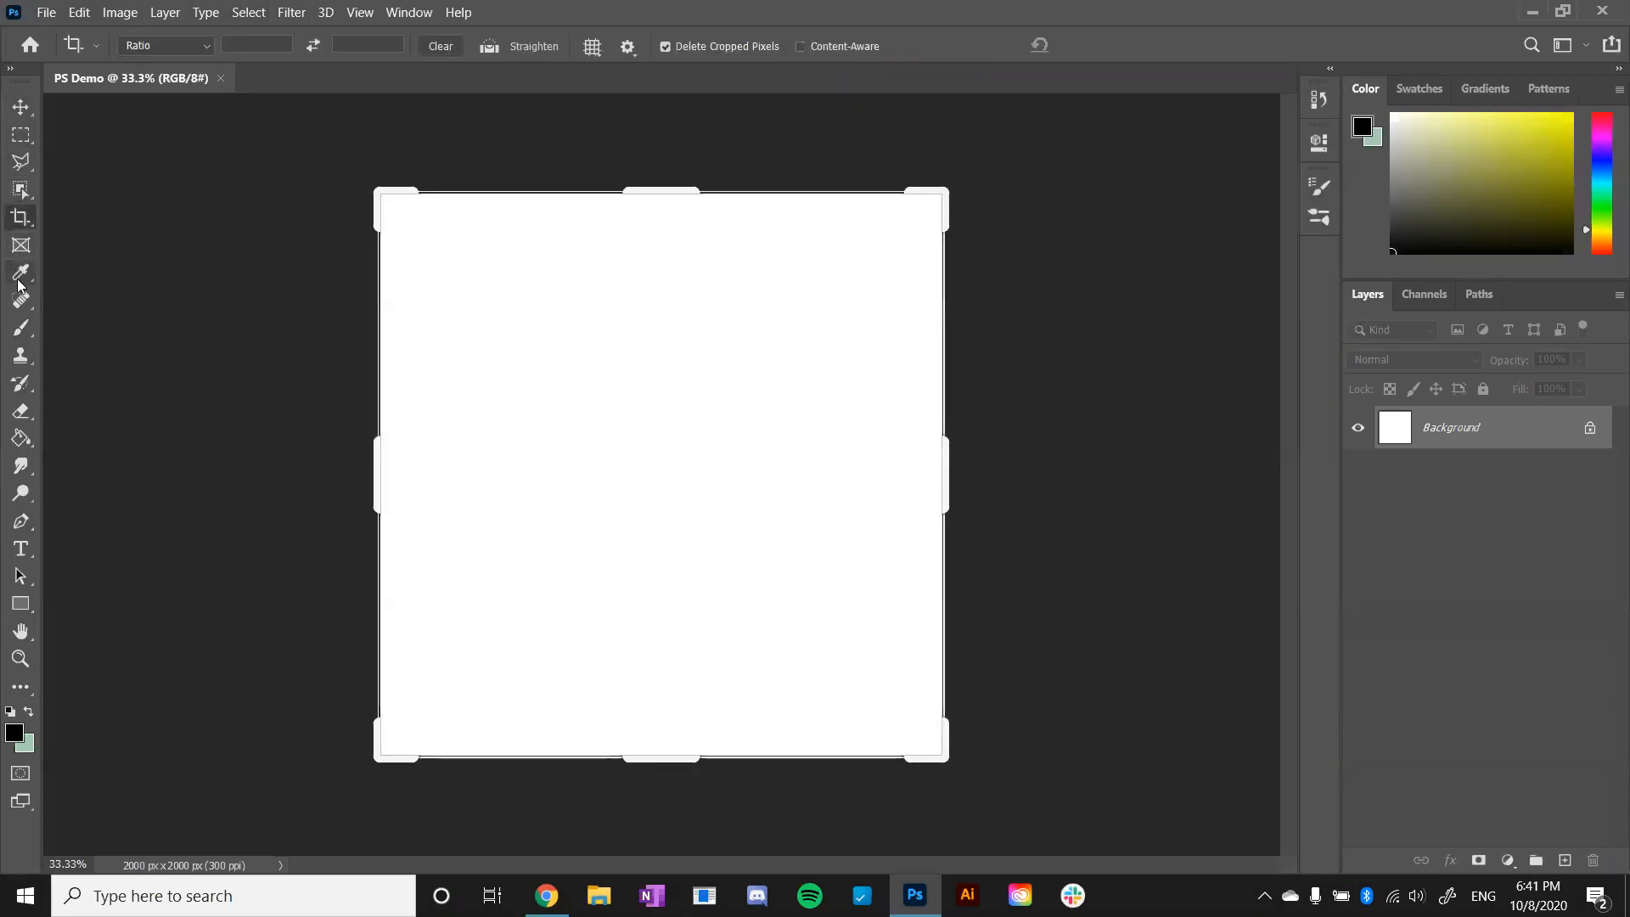
left_click(20, 273)
left_click(21, 330)
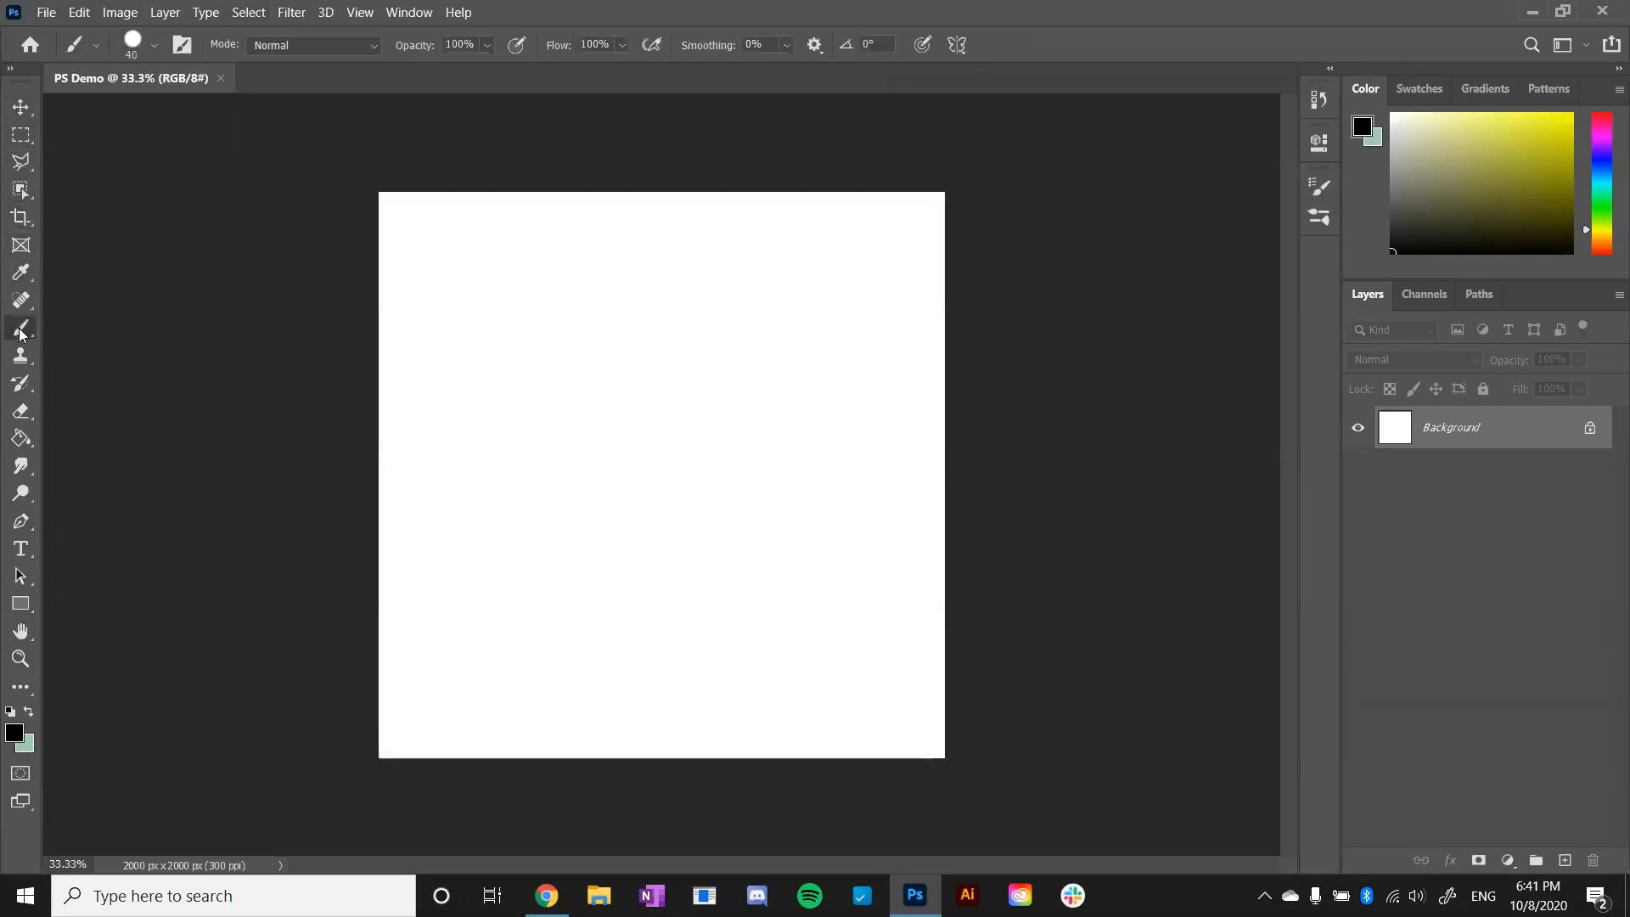
right_click(21, 329)
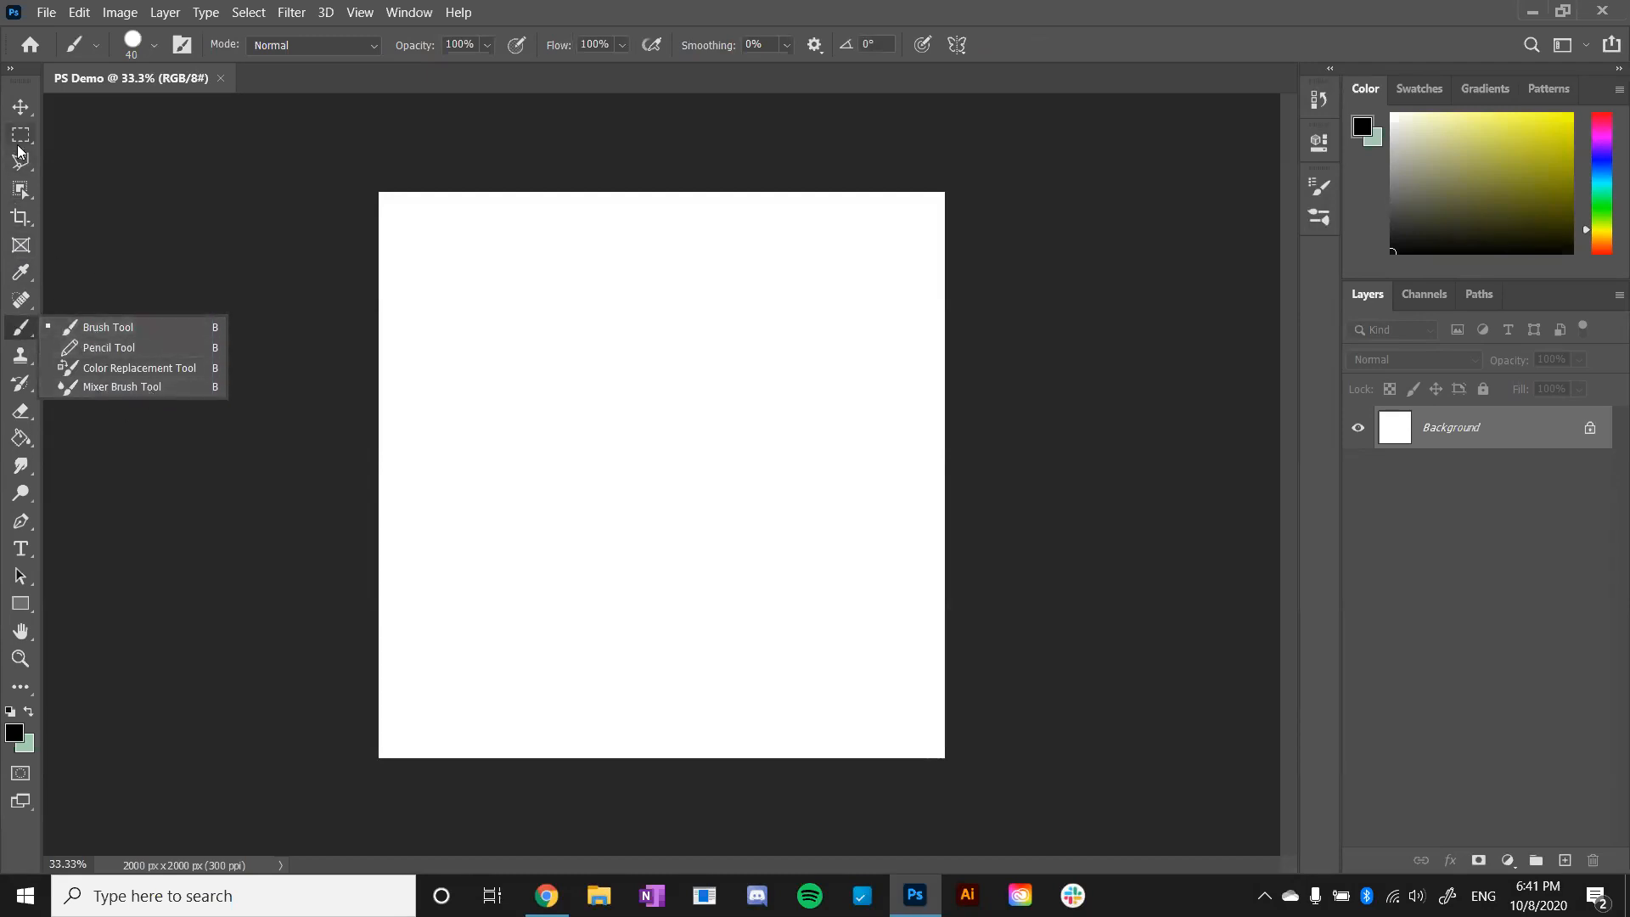
left_click(20, 155)
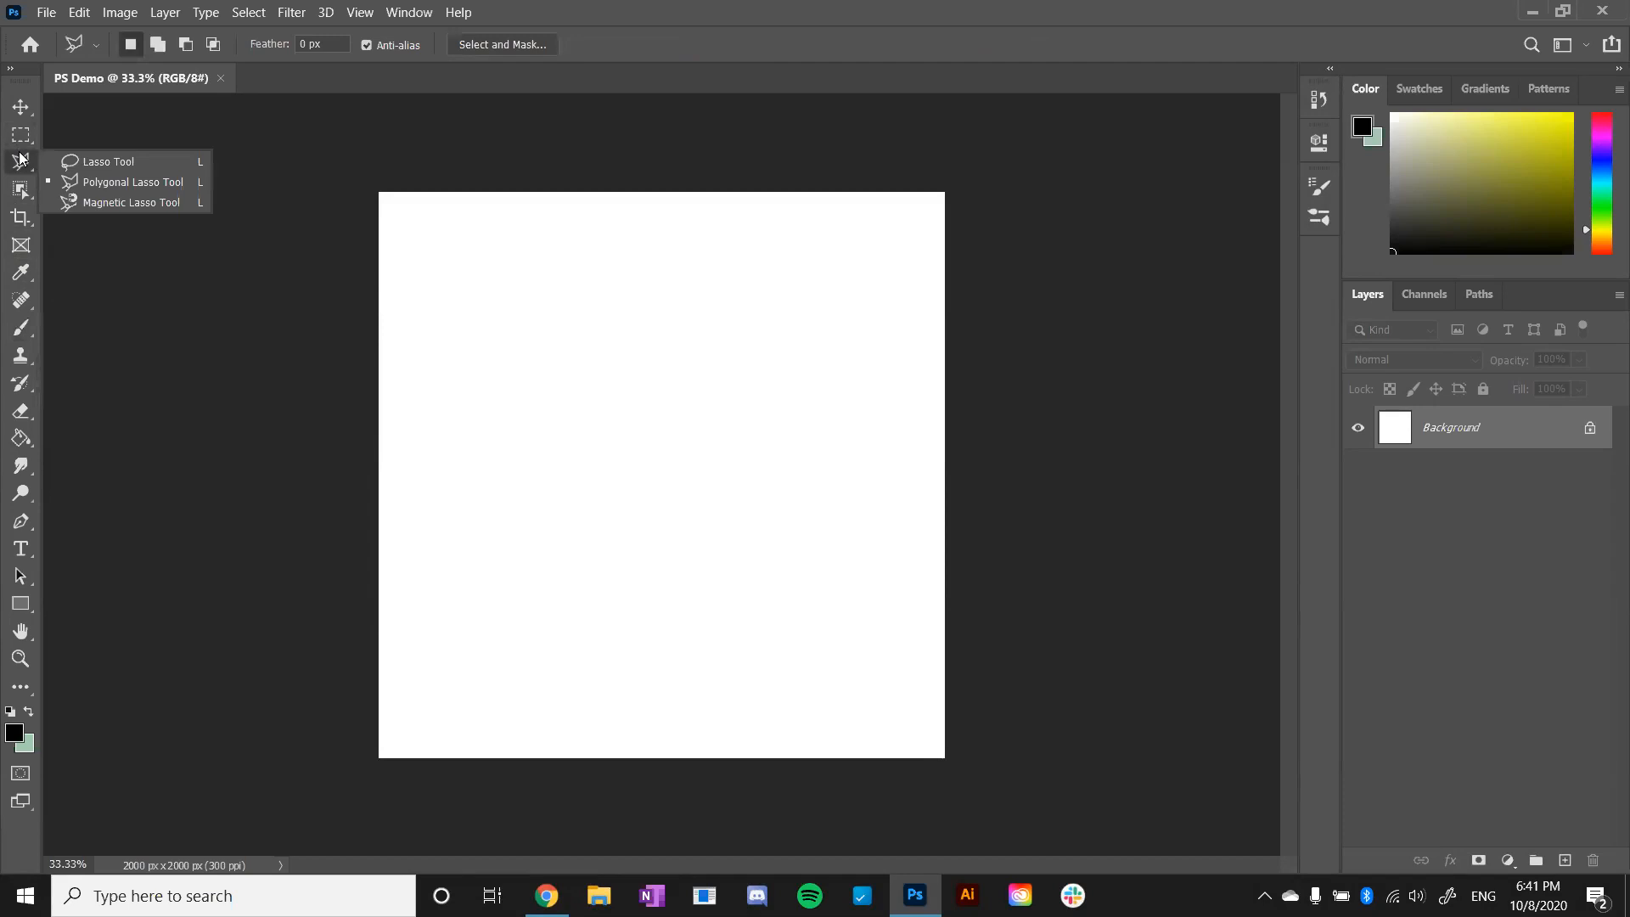
left_click(22, 157)
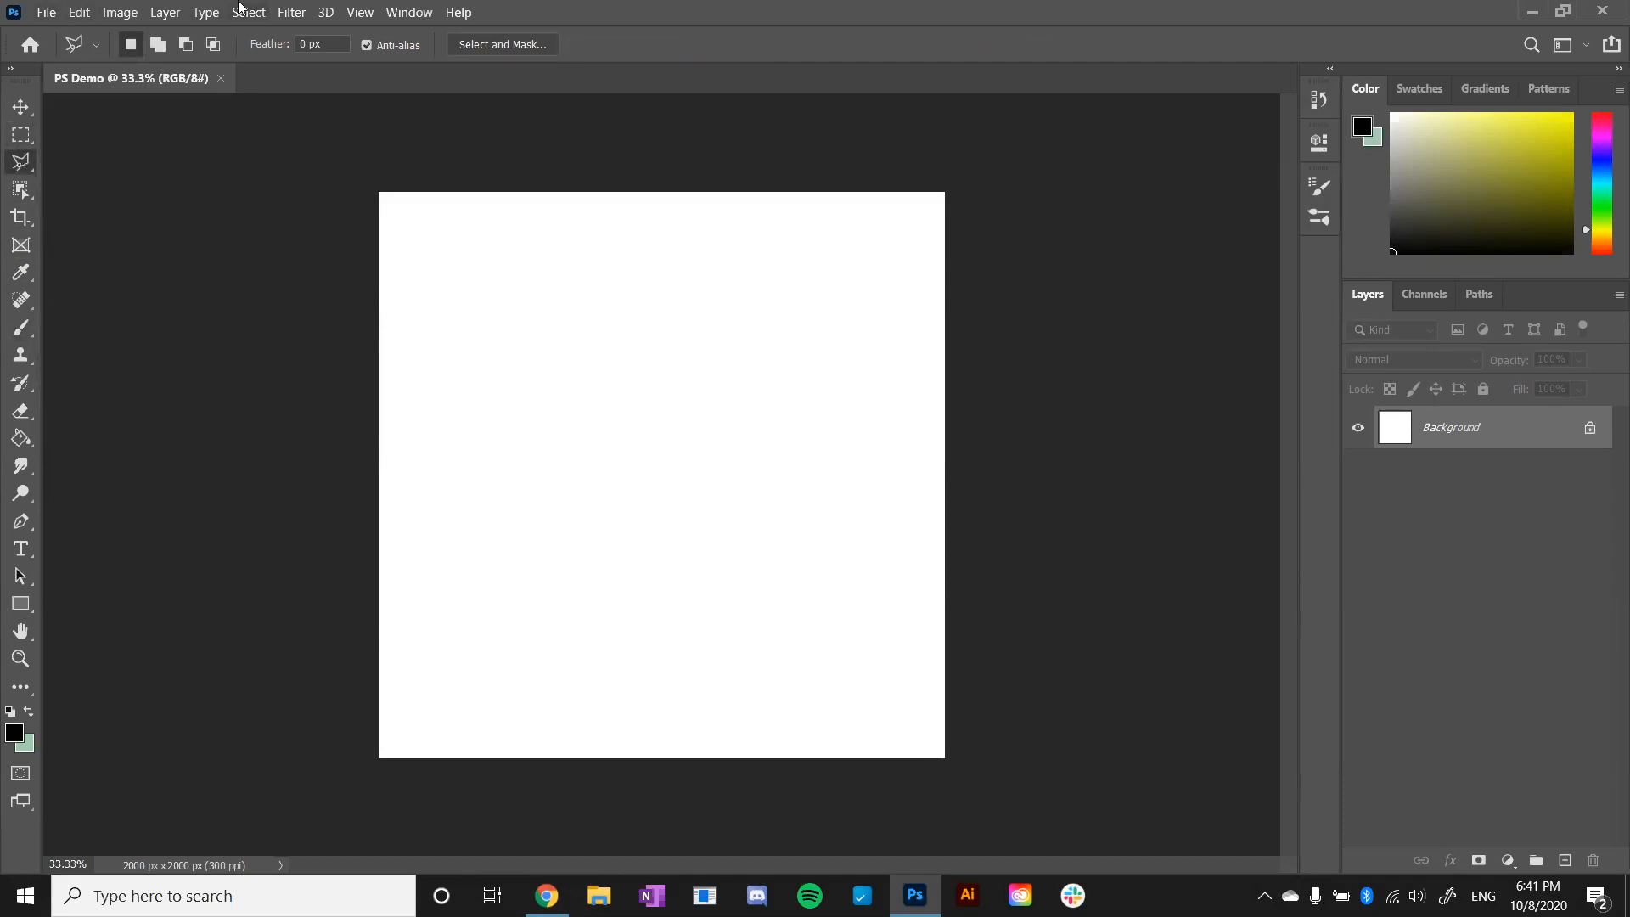
- Look through the application's menu commands and set the workspace to Essentials (Default)
left_click(45, 12)
mouse_move(121, 12)
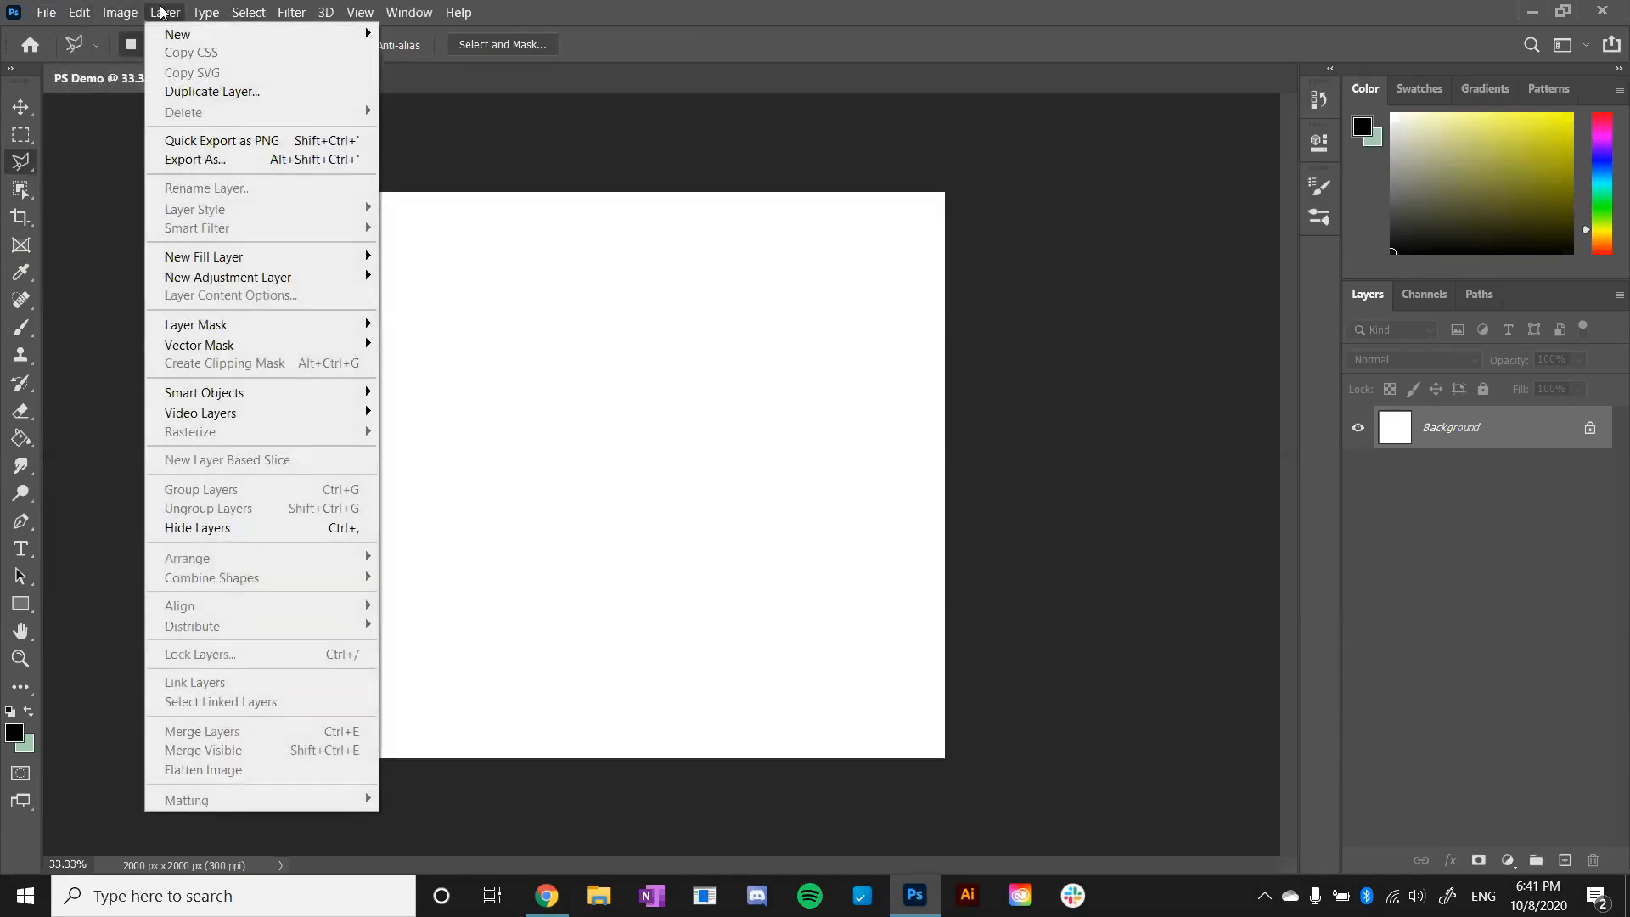
mouse_move(386, 11)
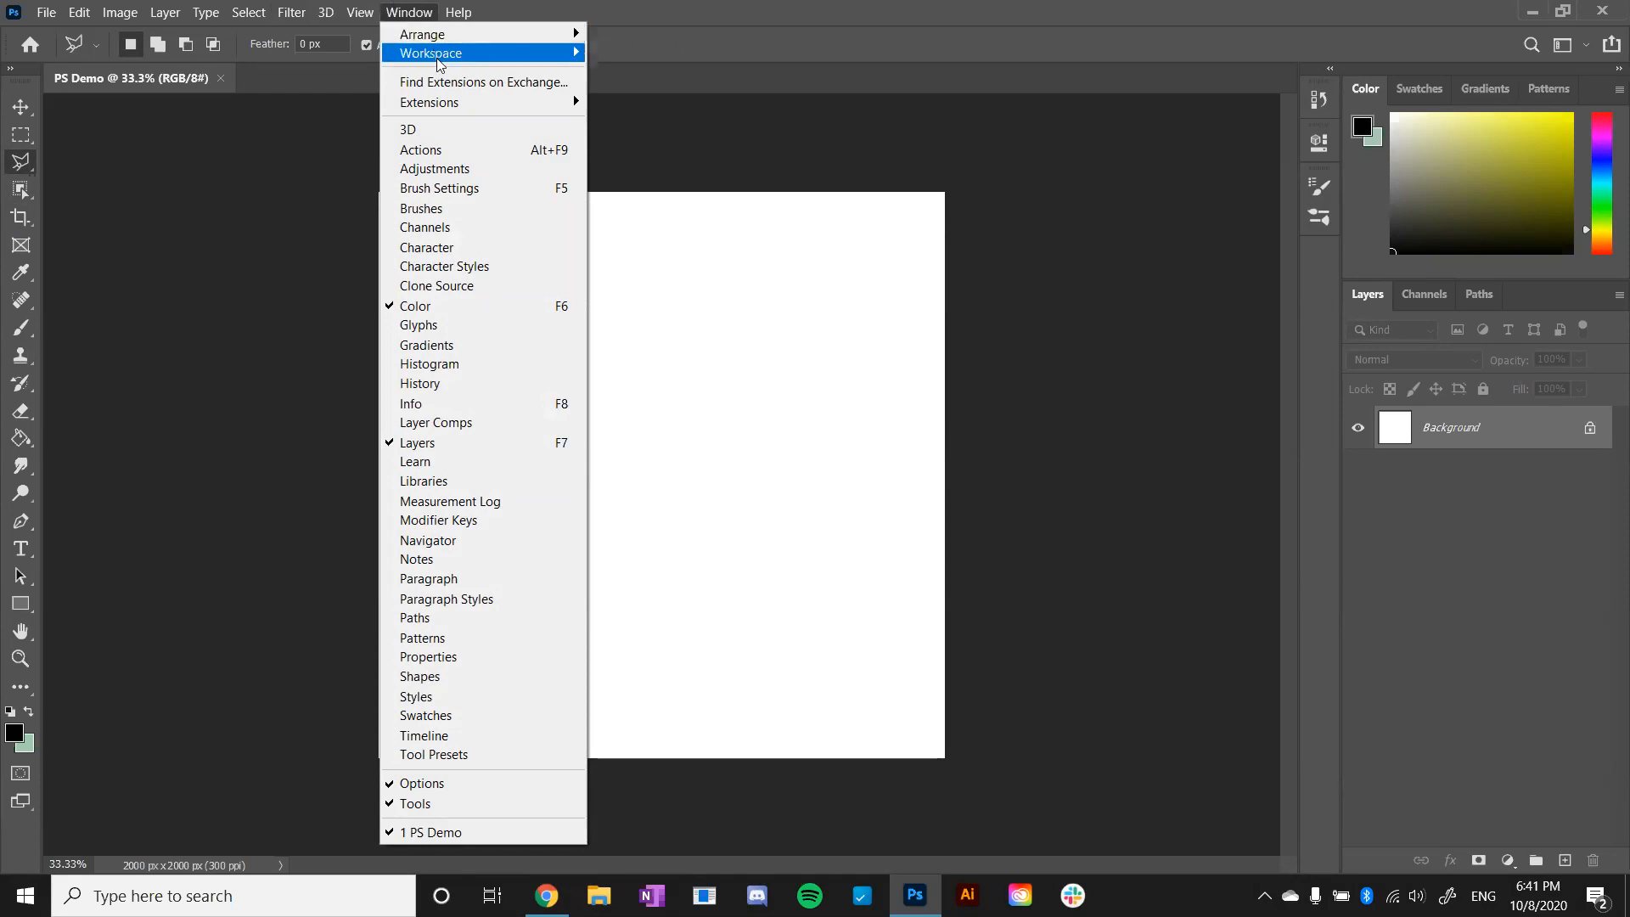
mouse_move(438, 61)
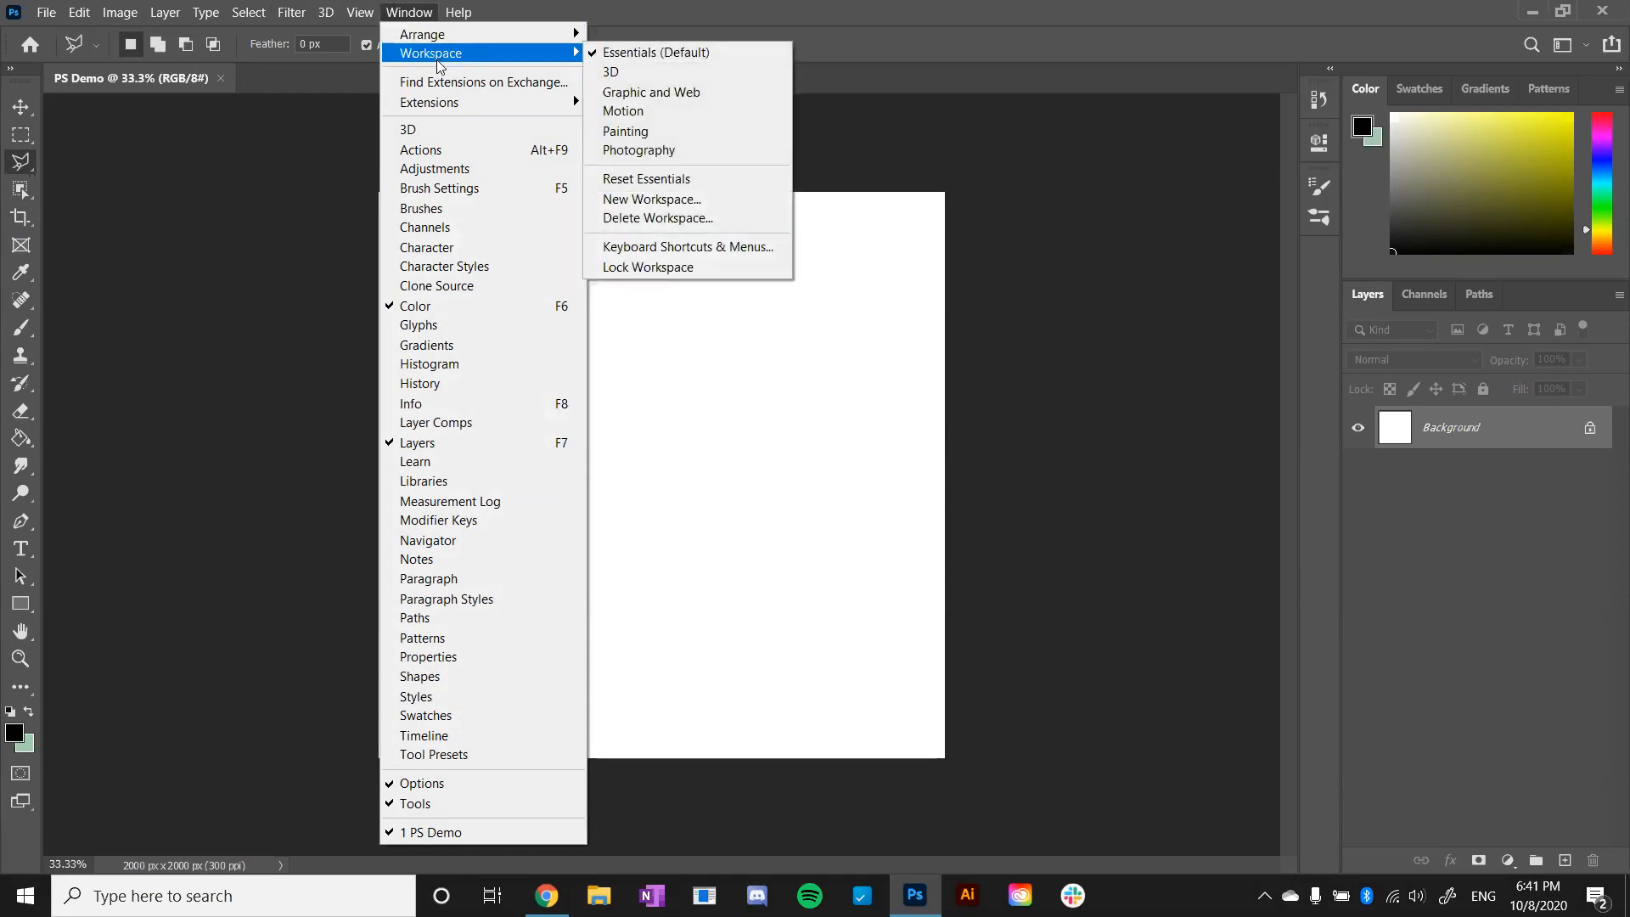
left_click(642, 52)
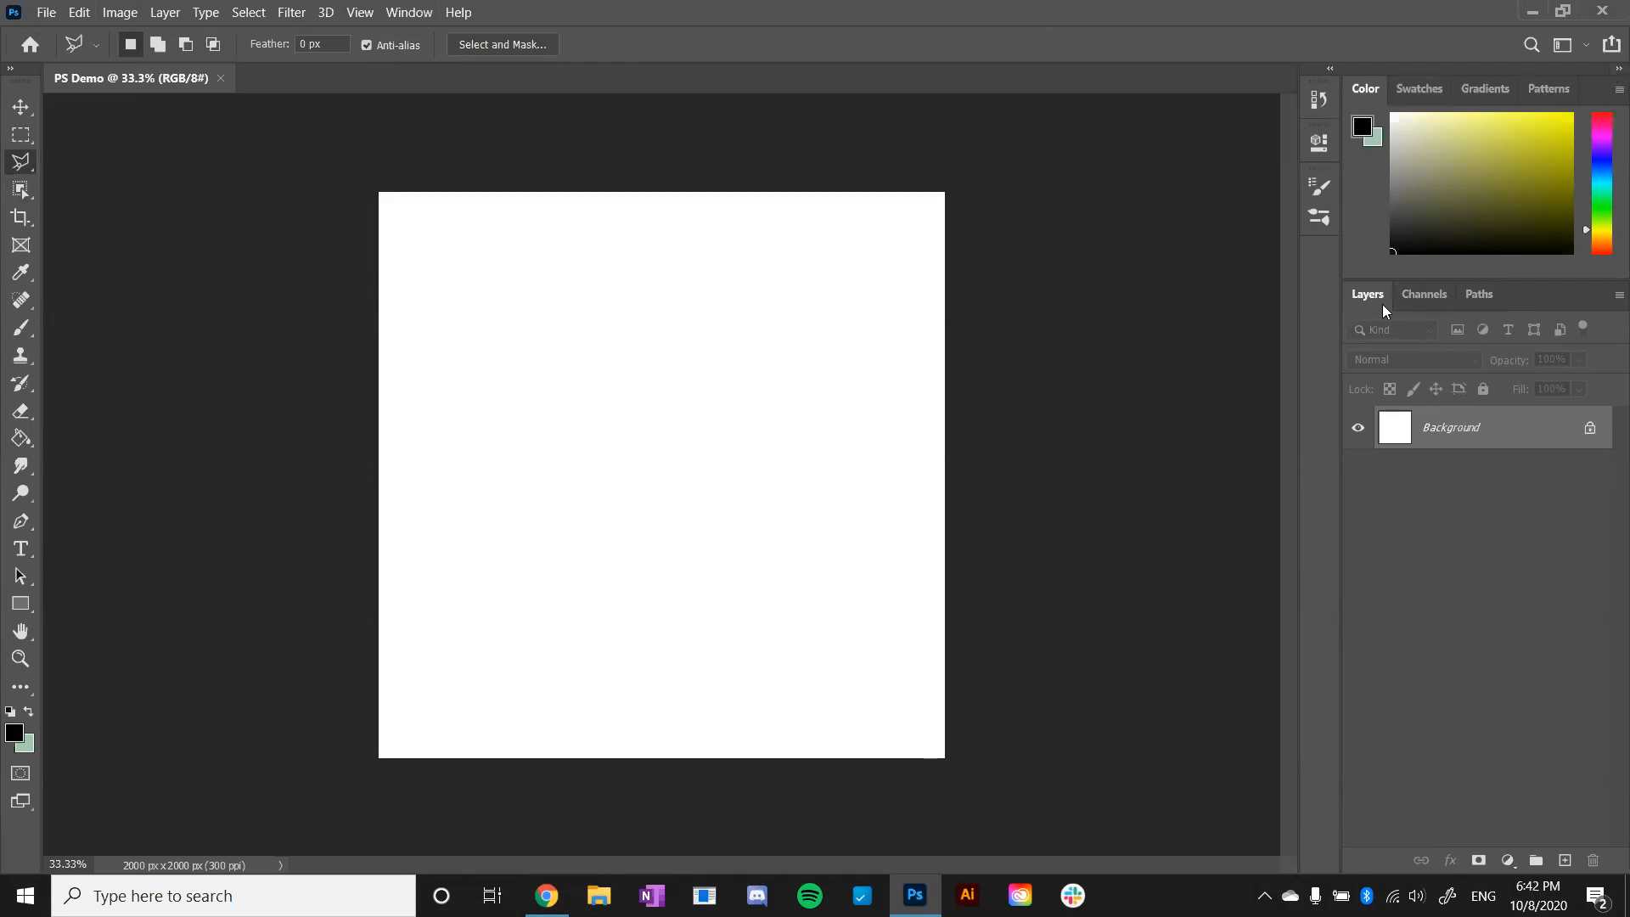
- Examine the Channels, Paths, Layers, Brushes, Brush Settings, Properties, History, Swatches and Color panels, and collapse History again
left_click(1409, 300)
left_click(1484, 302)
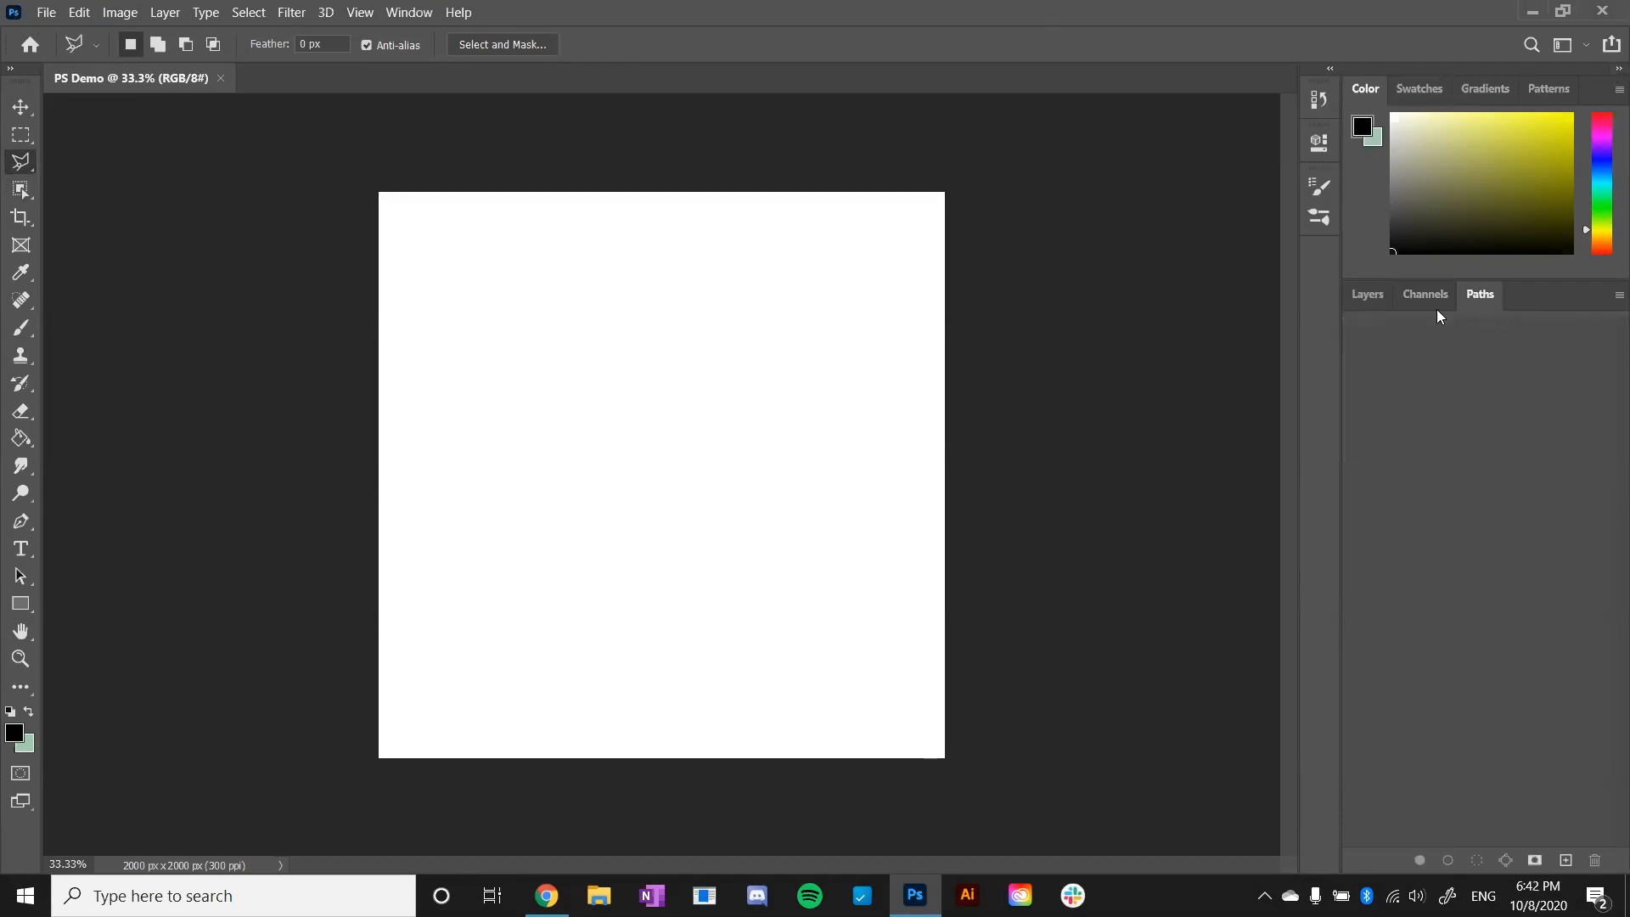
left_click(1360, 296)
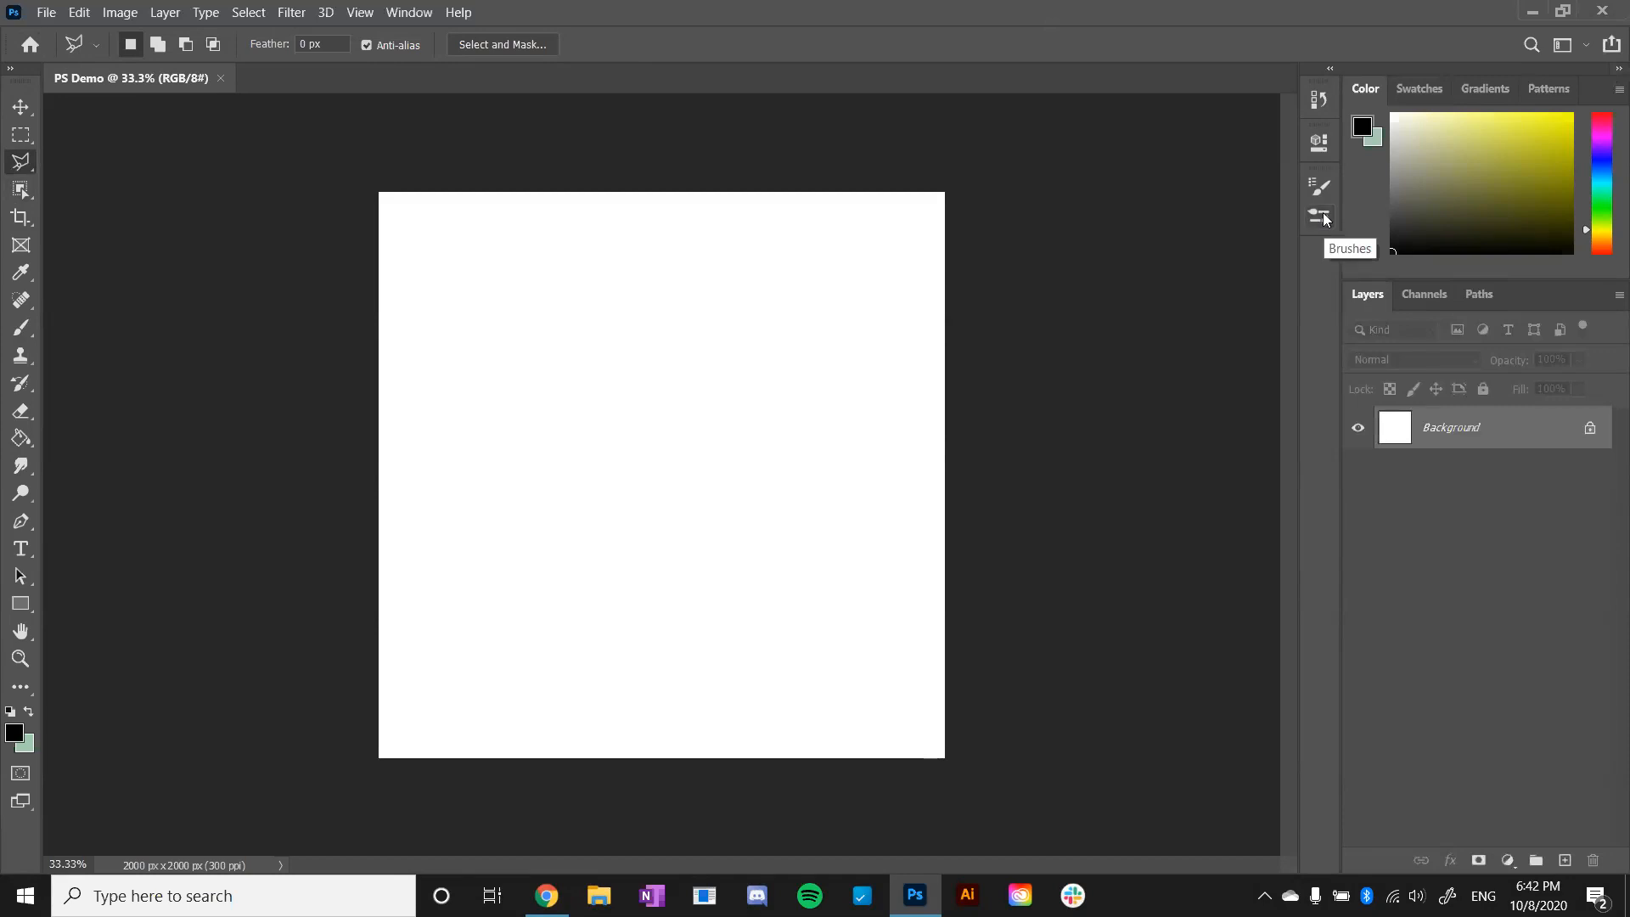
left_click(1322, 218)
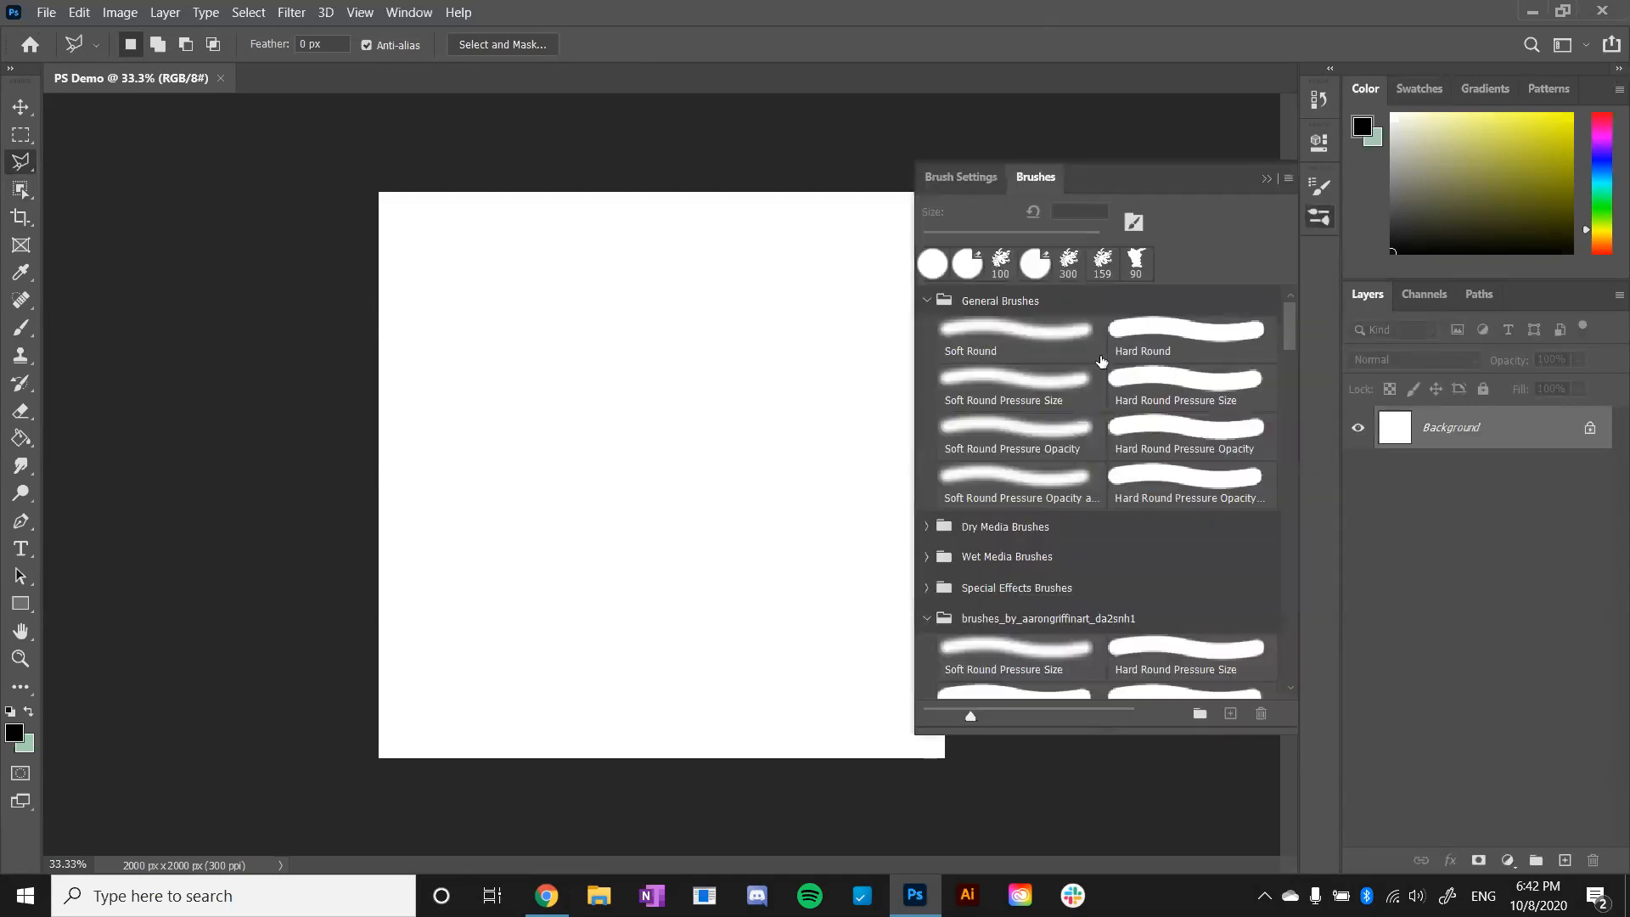
left_click(1320, 186)
left_click(1321, 142)
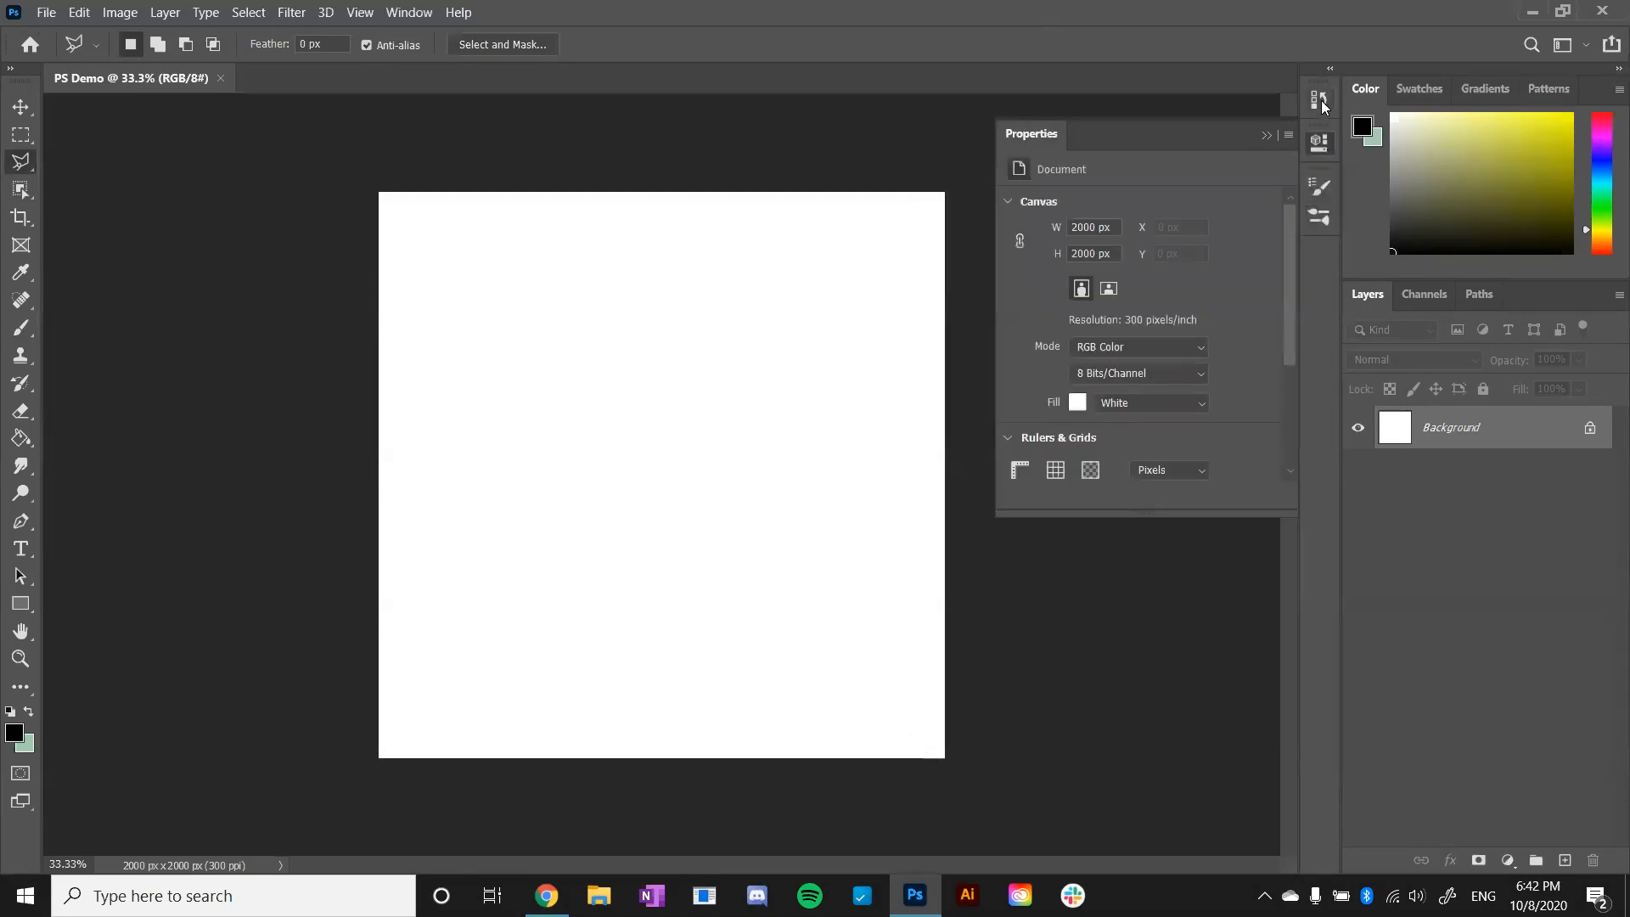
left_click(1321, 100)
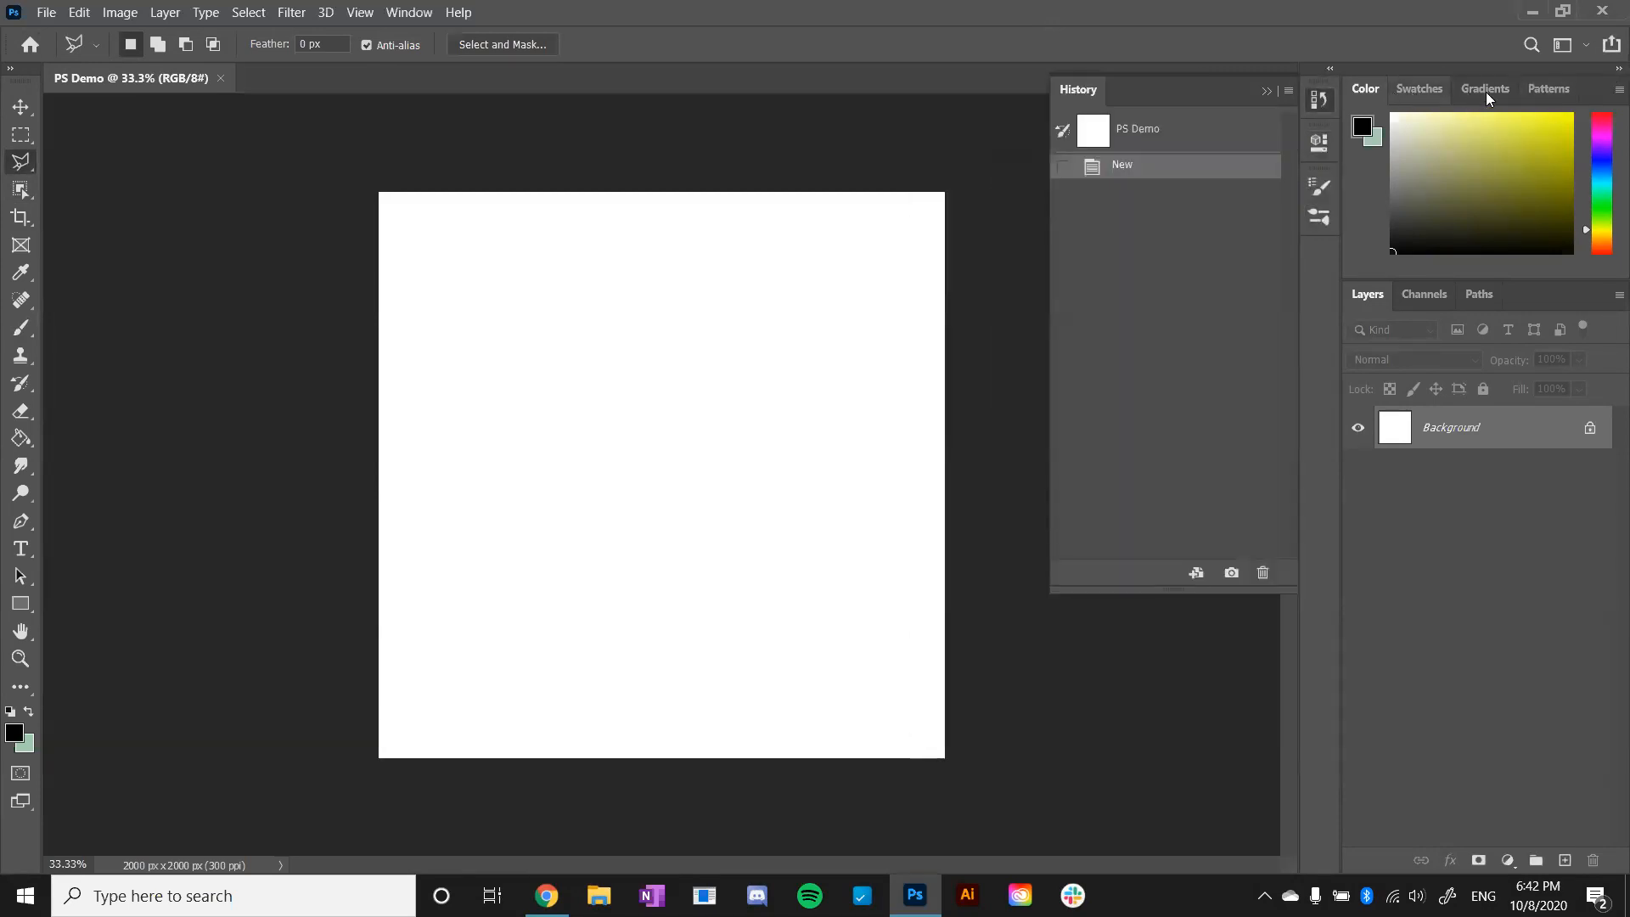
left_click(1430, 86)
left_click(1379, 87)
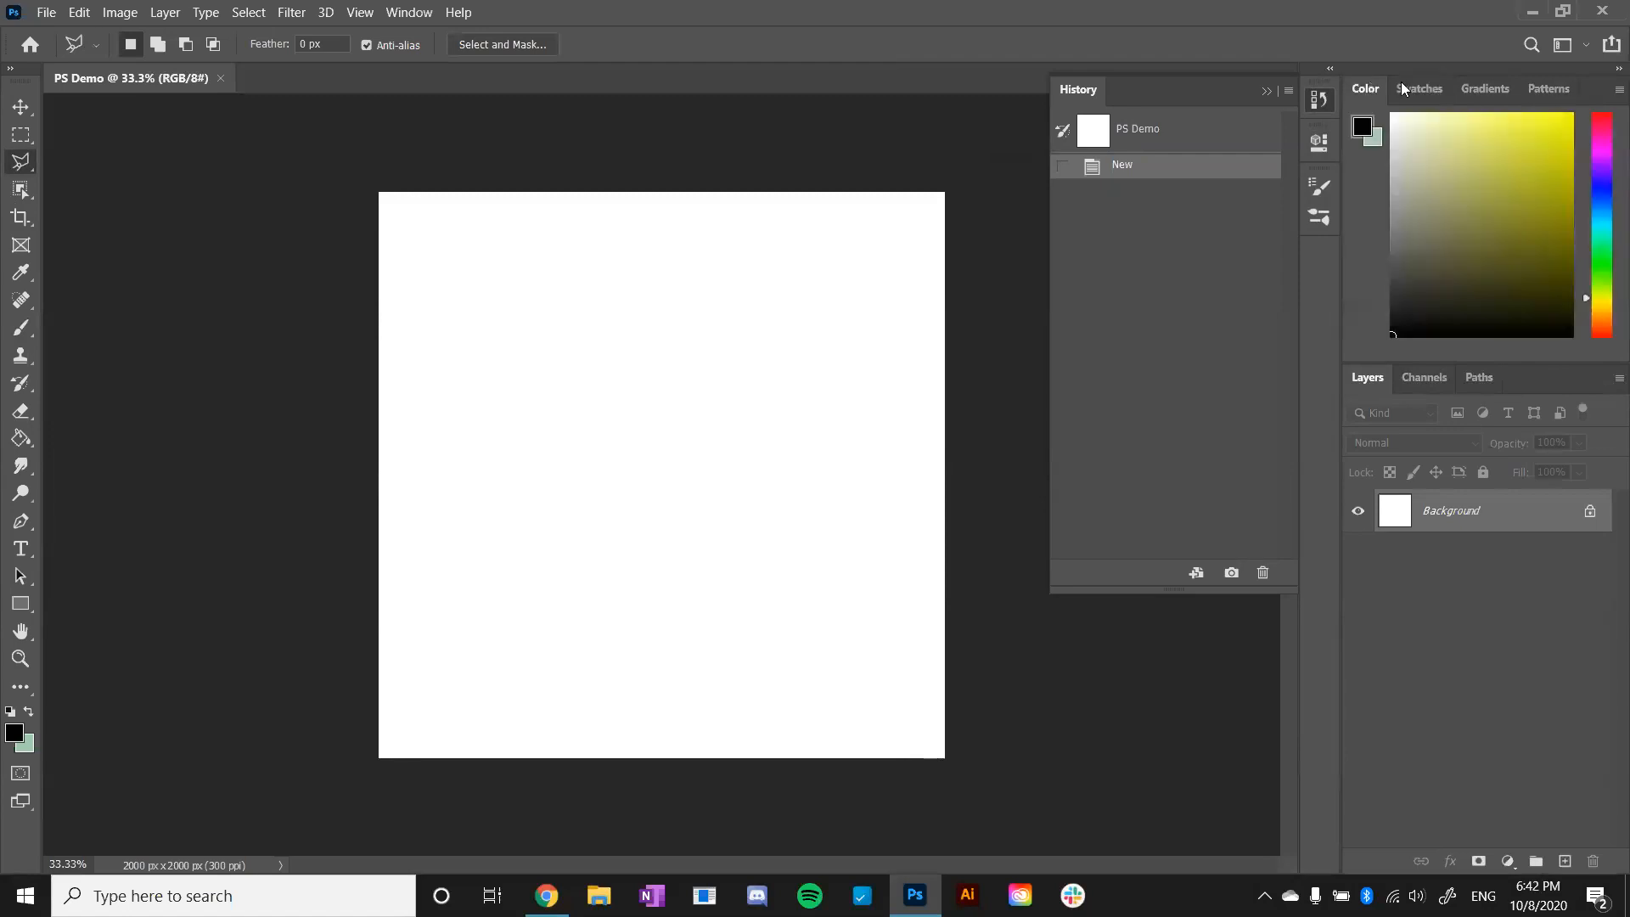
left_click(1266, 91)
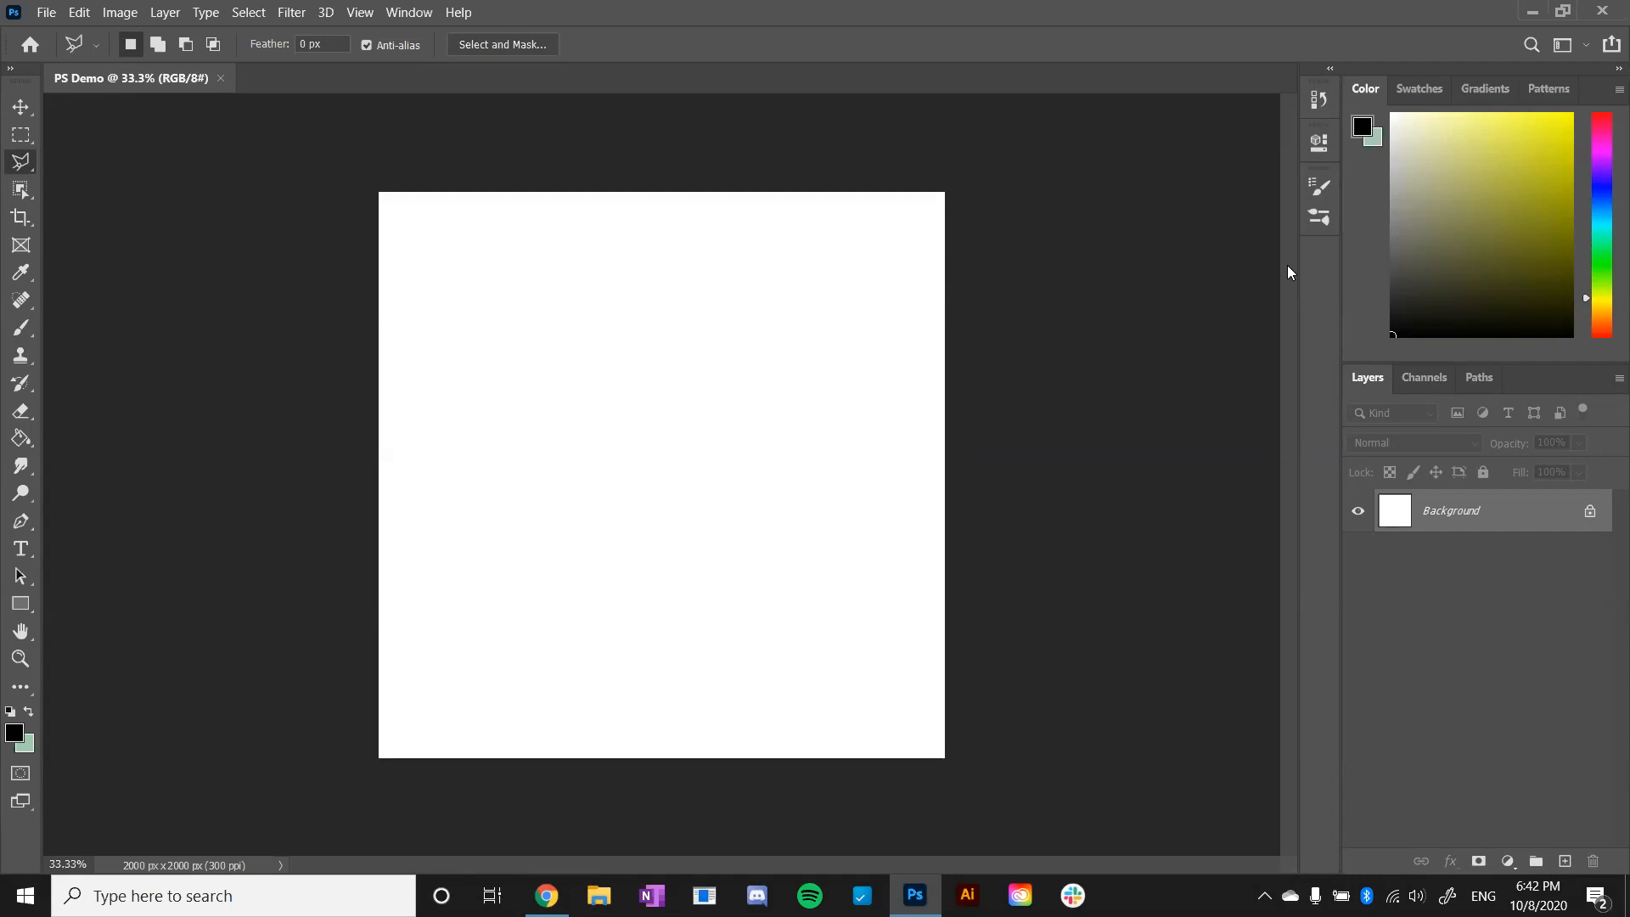
- Switch to the Google Slides presentation in Chrome and present the Layers slide full screen
left_click(550, 893)
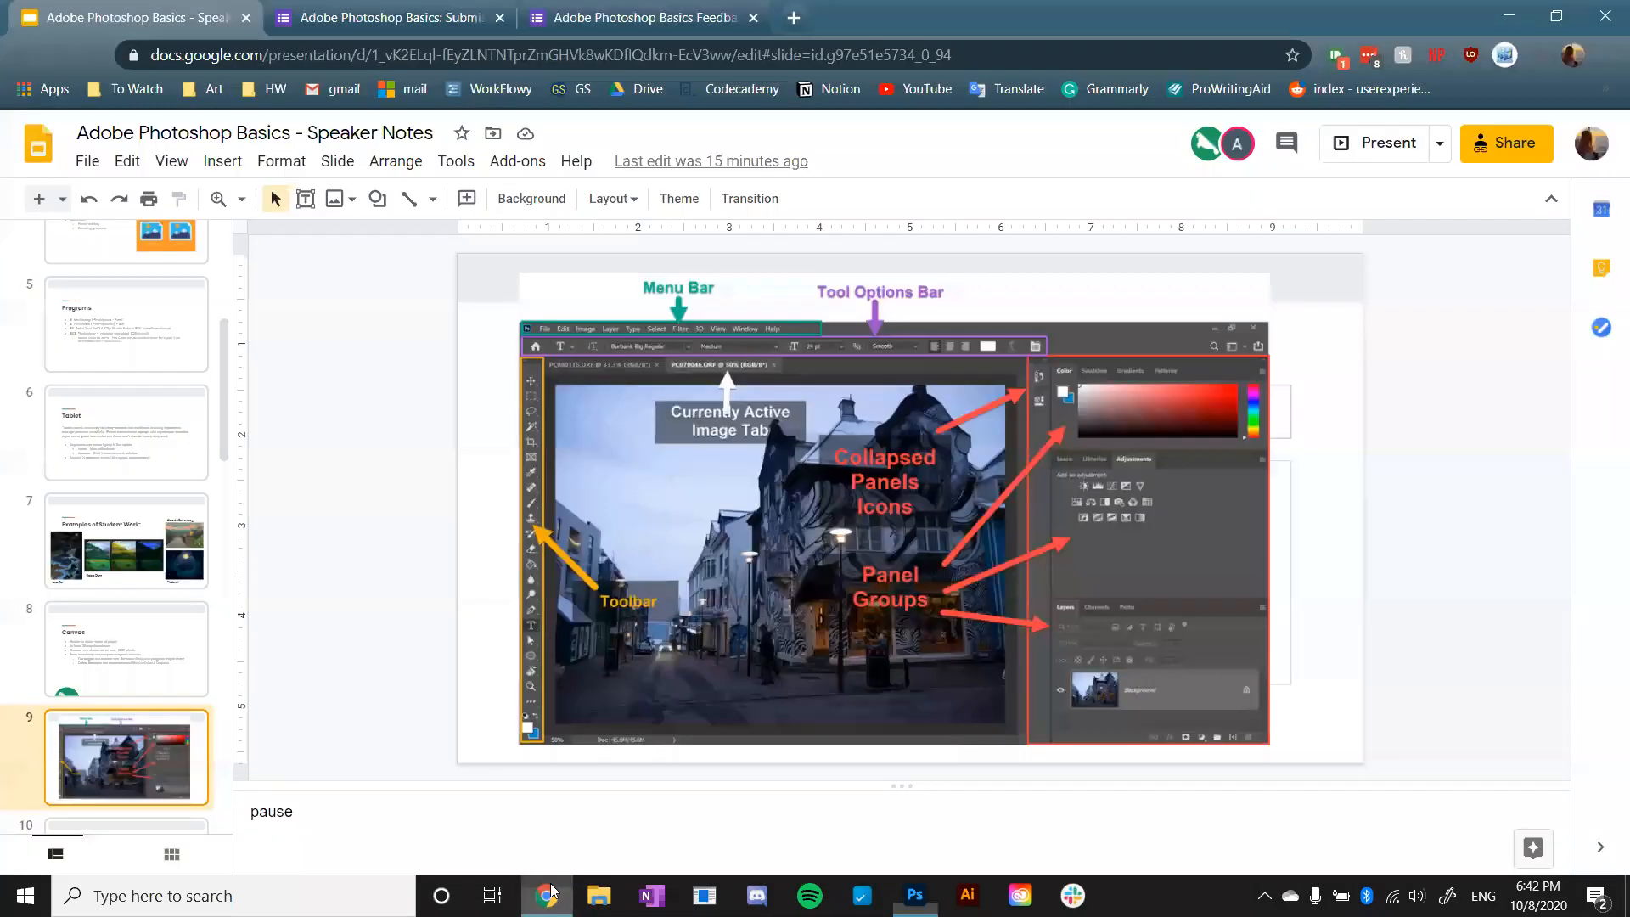
scroll(140, 726, "down", 2)
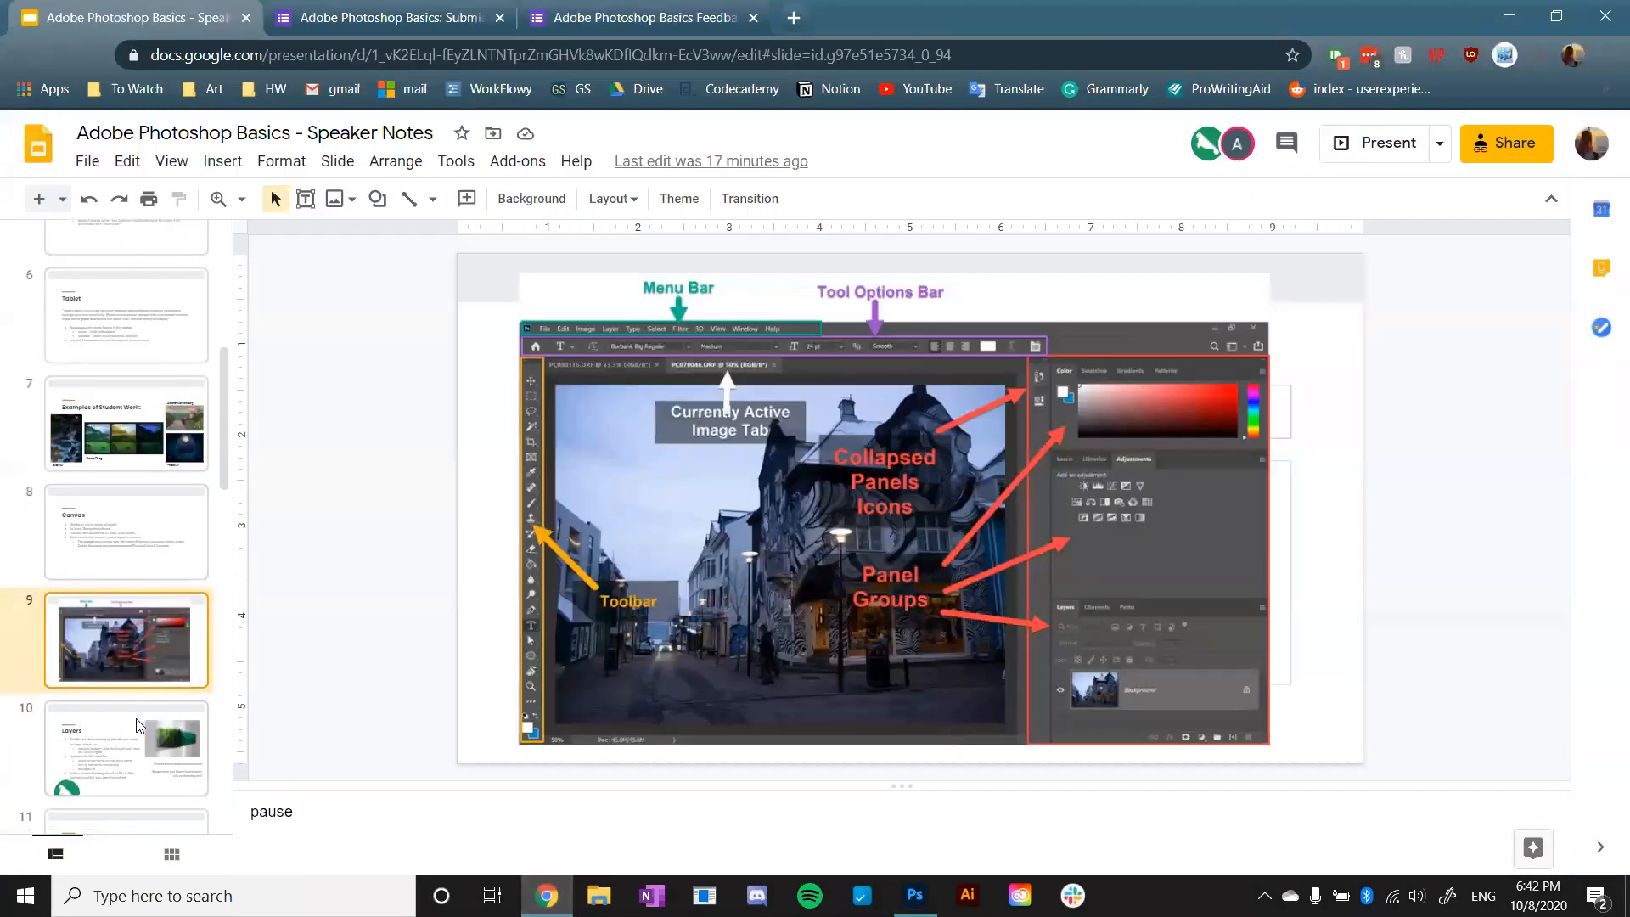
left_click(140, 726)
left_click(1385, 146)
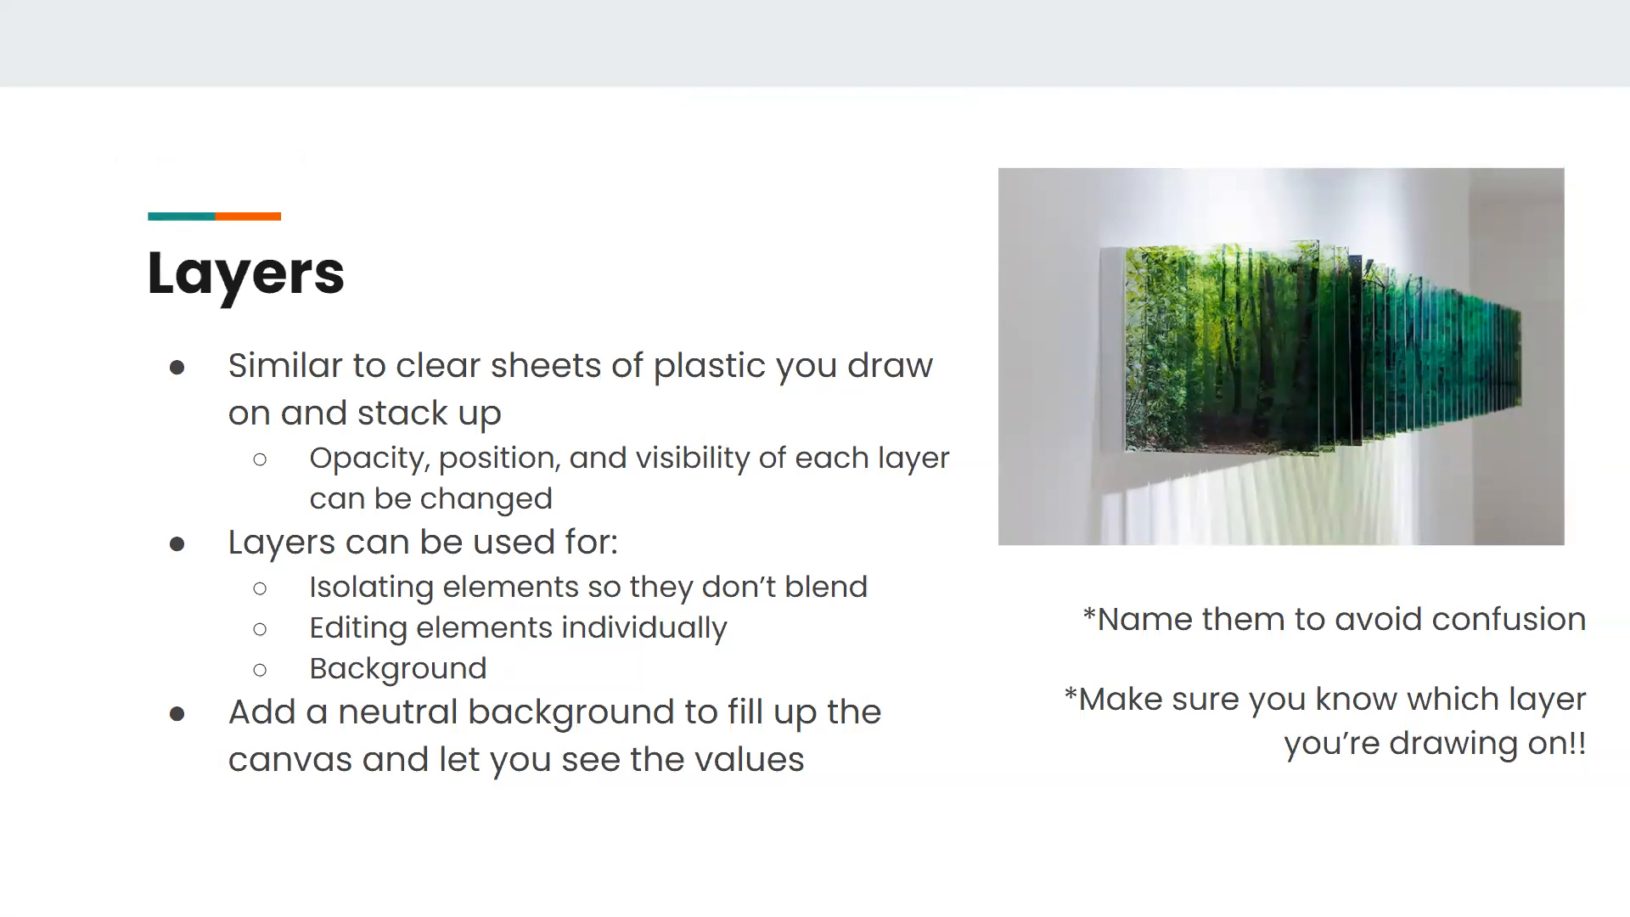
- Switch back to Photoshop and fill the Background layer with a neutral medium gray using the Paint Bucket
key("alt+Tab")
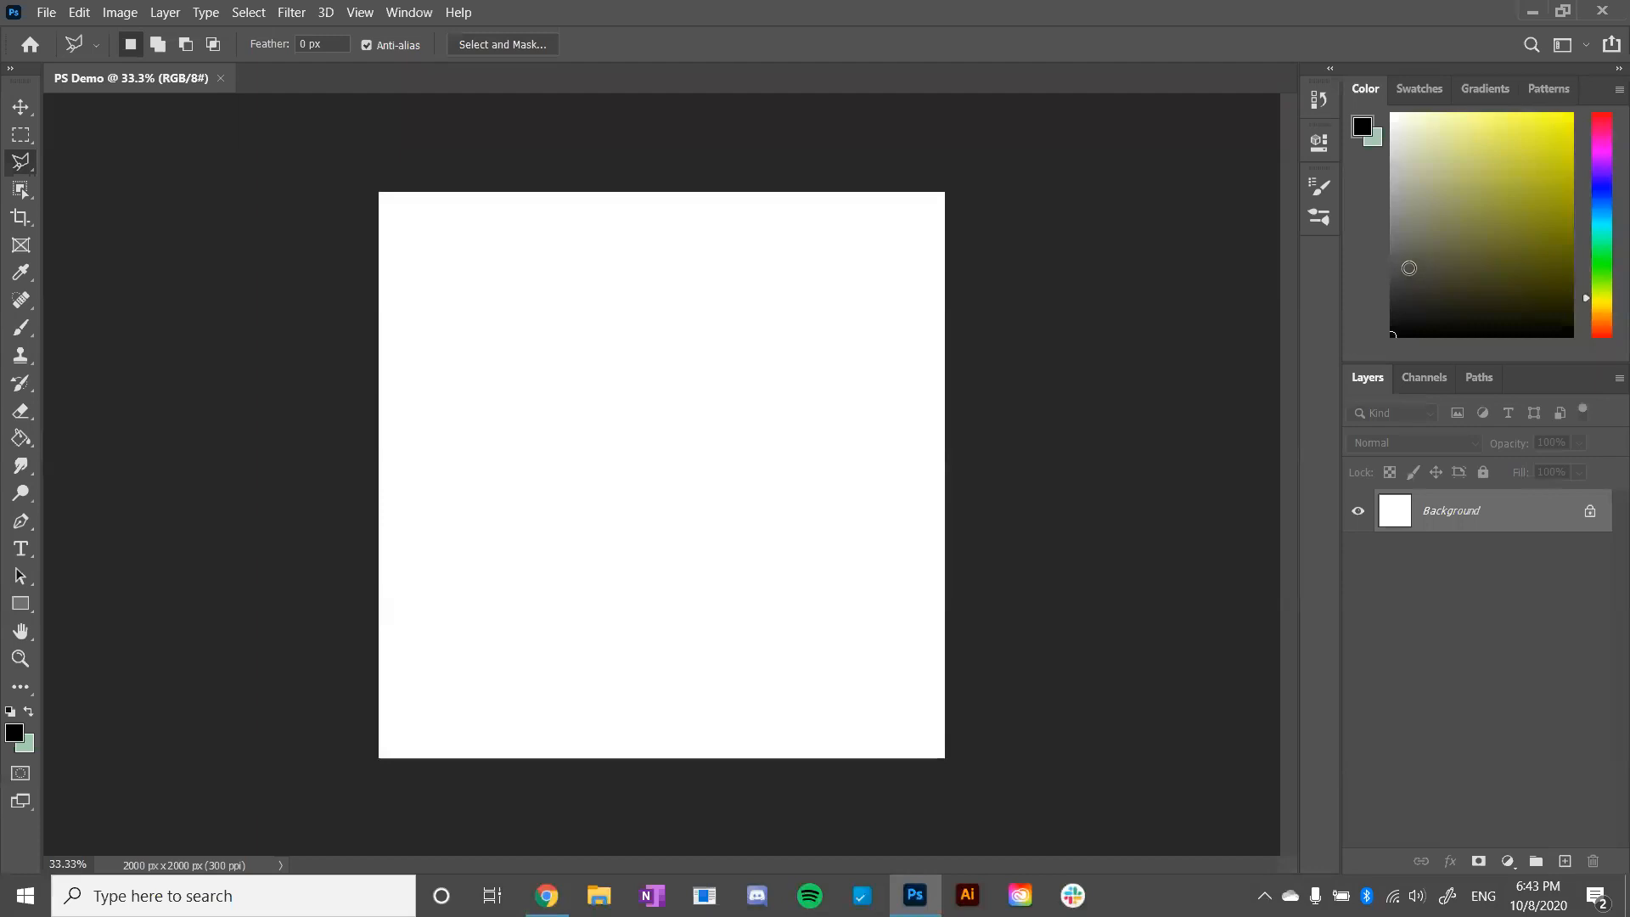
mouse_move(1406, 266)
left_mouse_down()
mouse_move(1390, 247)
mouse_move(1393, 270)
mouse_move(1393, 216)
left_mouse_up()
left_click(22, 439)
left_click(585, 338)
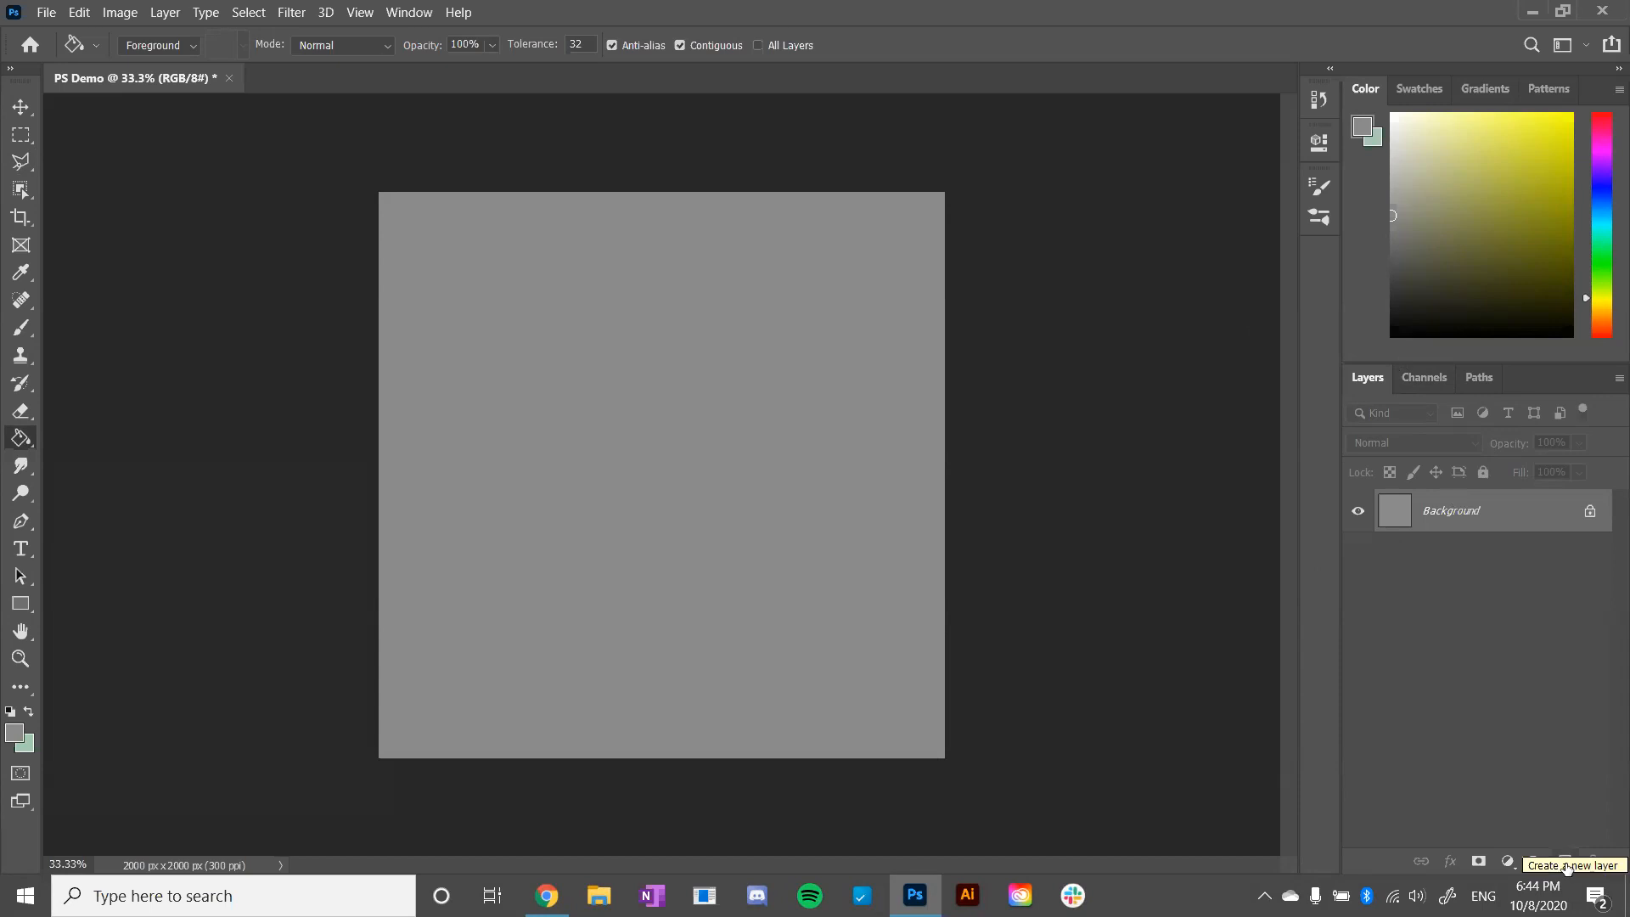
- Add a new layer above the Background and name it triangle
left_click(1565, 861)
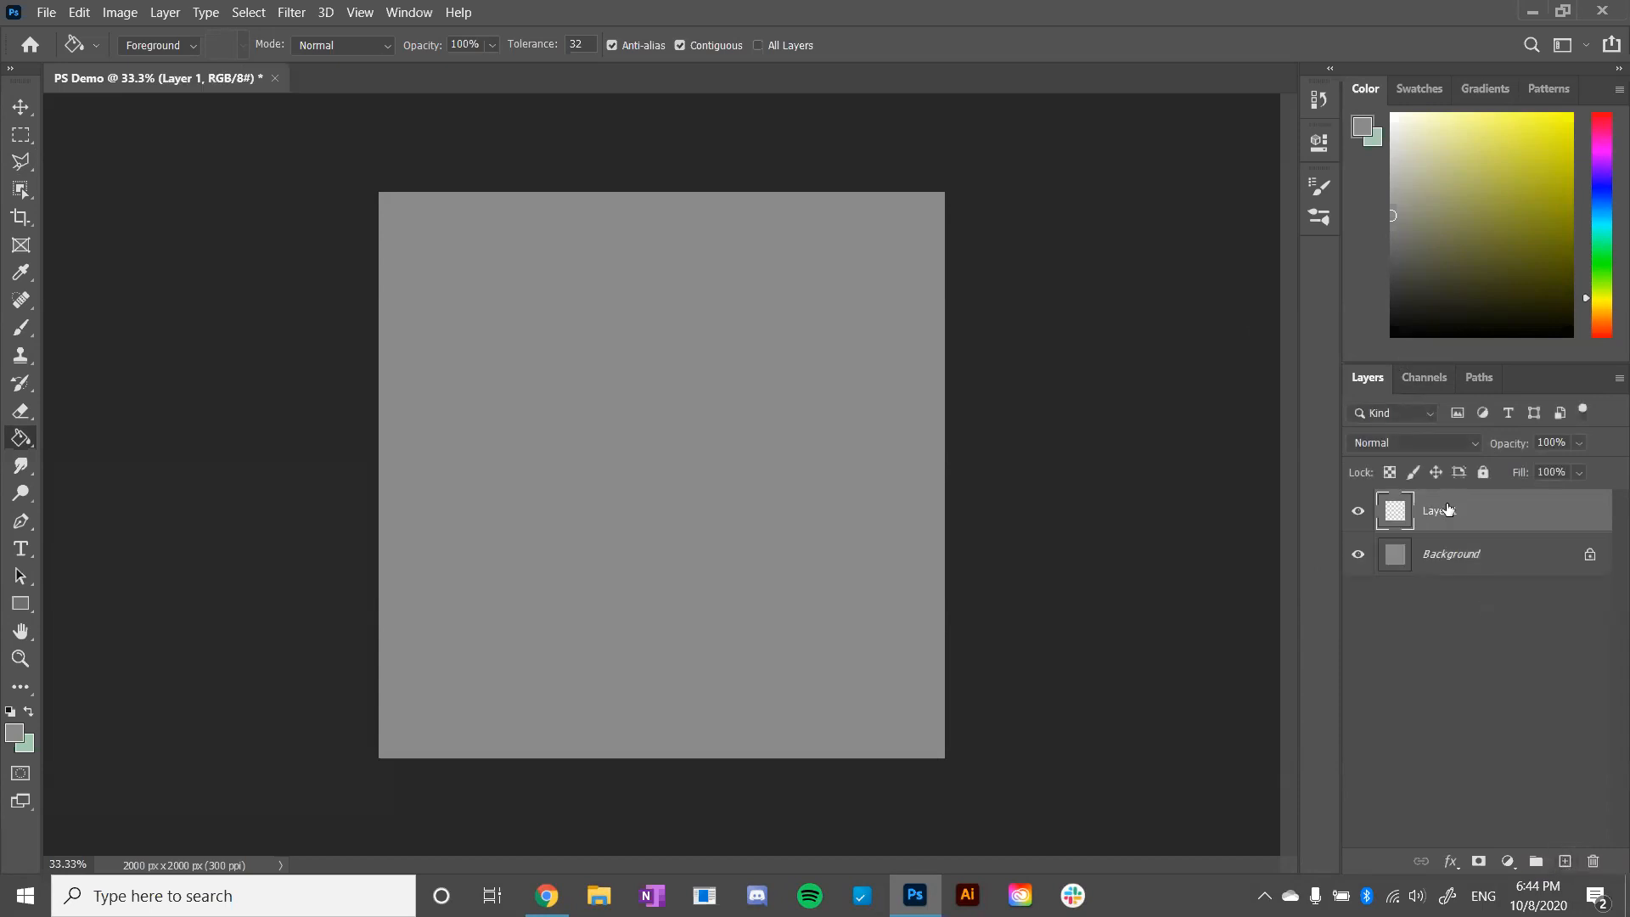
double_click(1438, 512)
type("triangle")
key("Return")
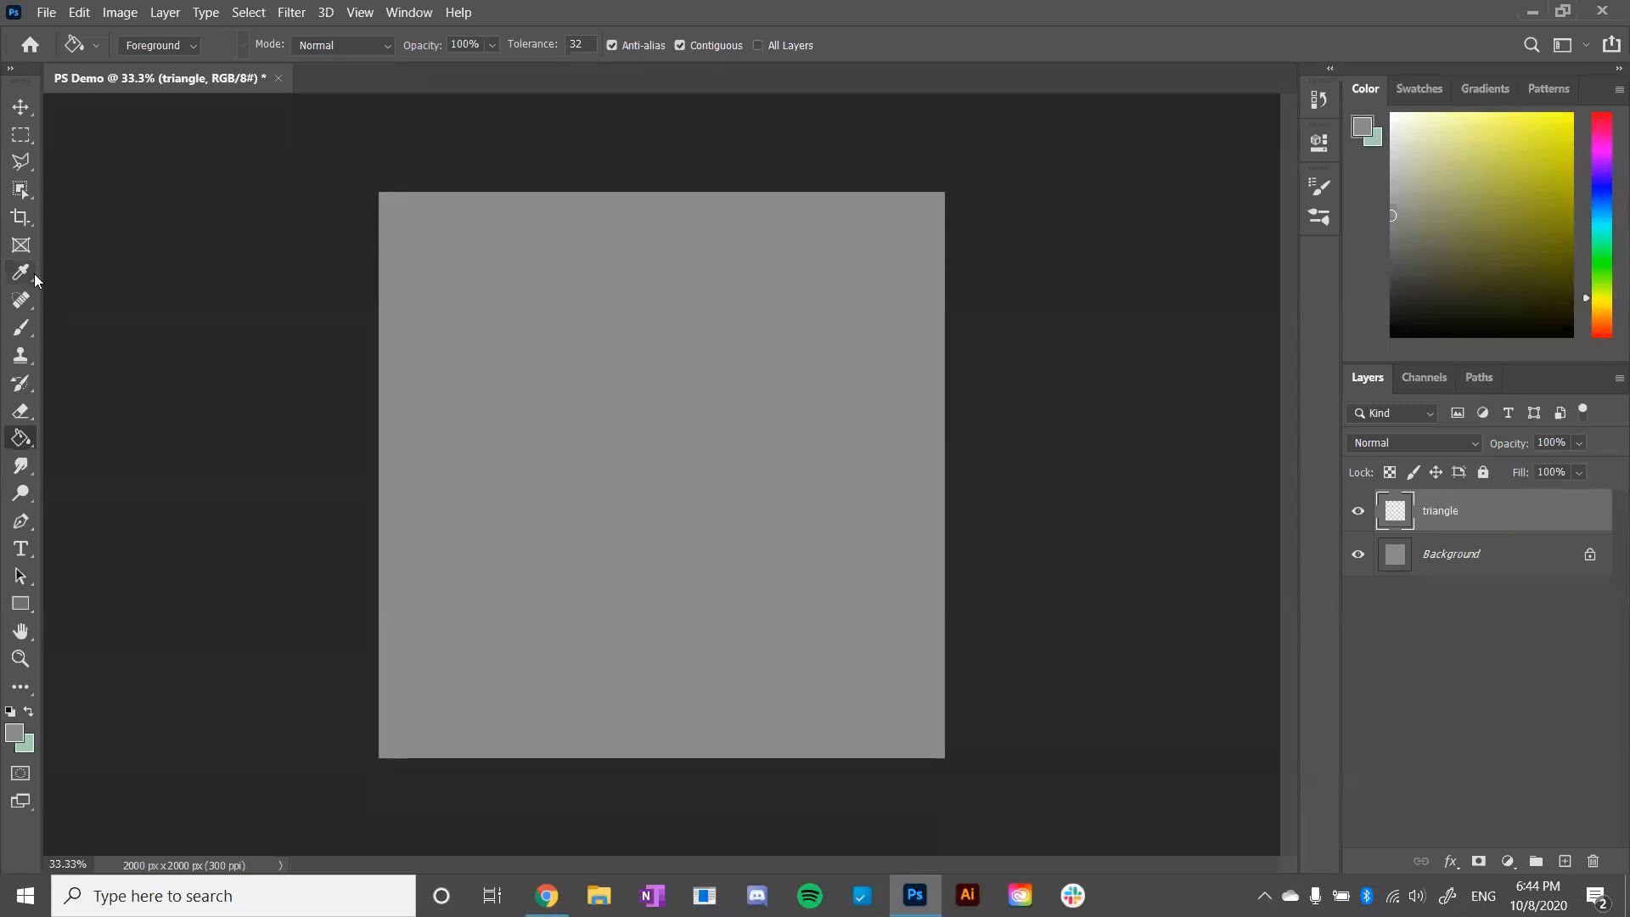
- Activate the Brush tool and set the foreground color to a bright turquoise
left_click(22, 329)
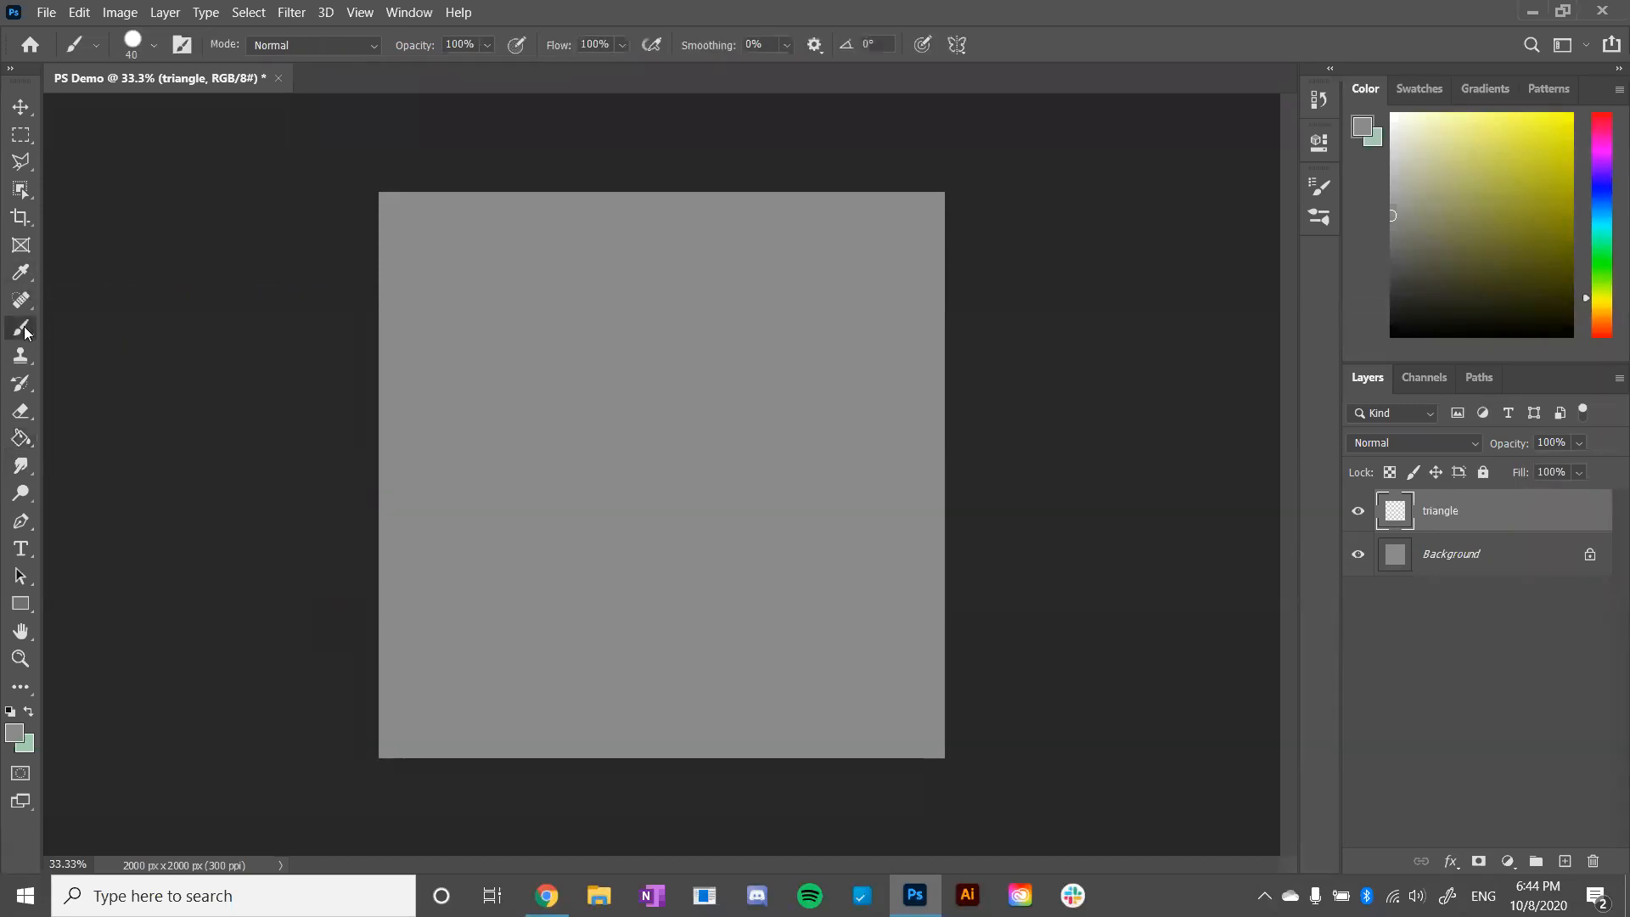
left_click(1599, 255)
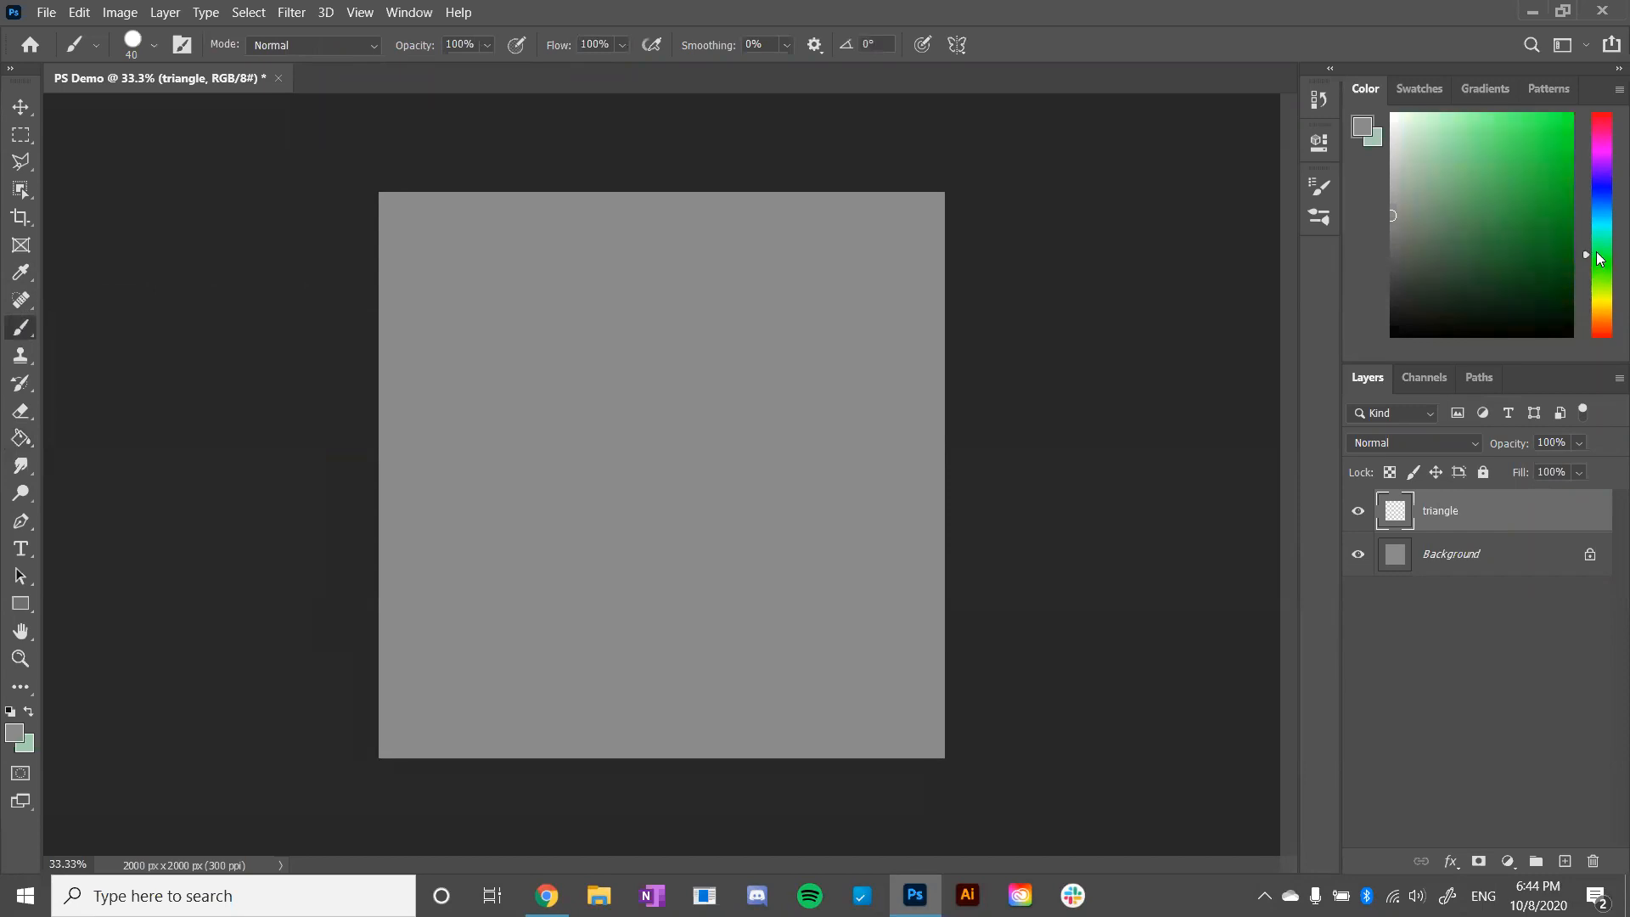
left_click(1600, 228)
left_click(1526, 144)
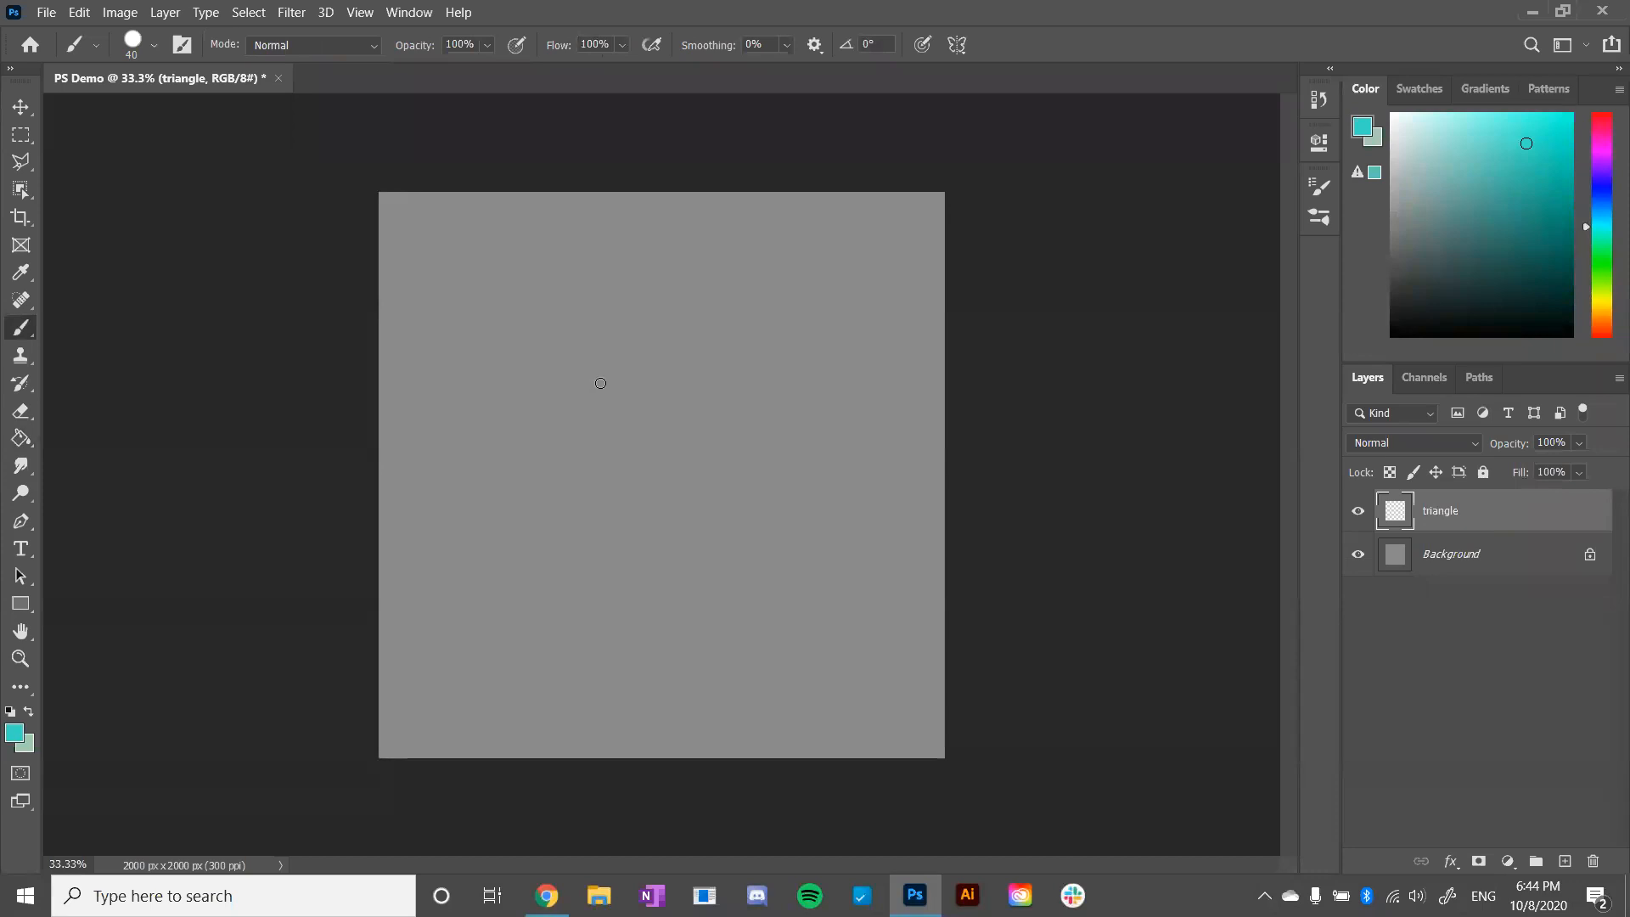
- Enlarge the brush to 80 px and paint a filled turquoise triangle on the triangle layer, left of the canvas center
key("bracketright")
key("bracketright")
key("bracketright")
key("bracketright")
key("ctrl+plus")
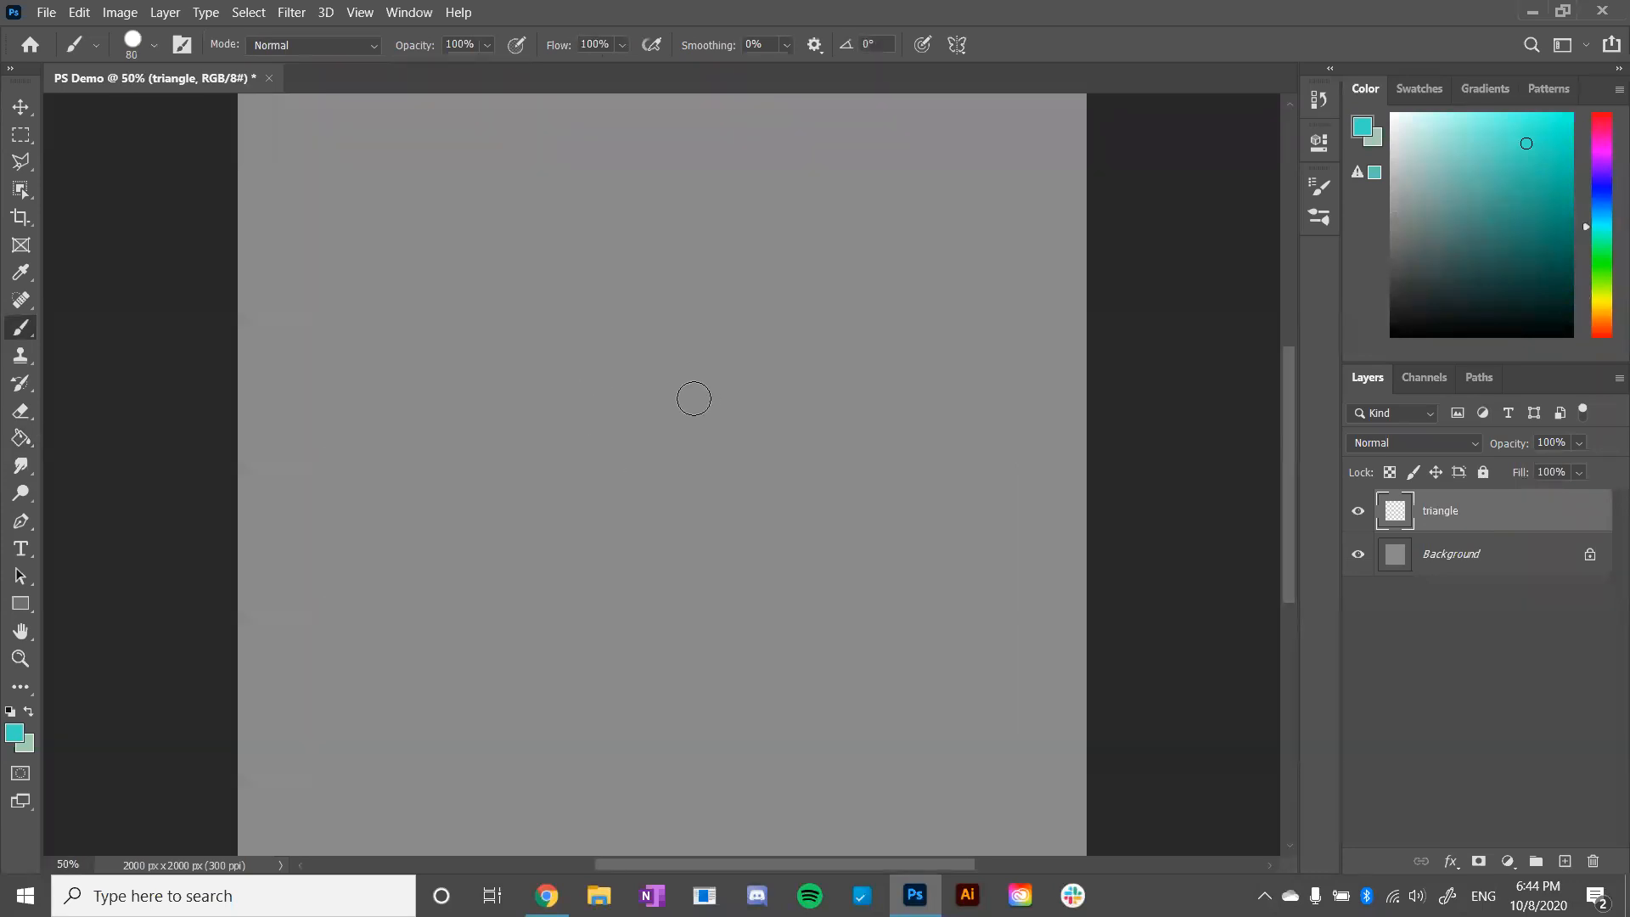
mouse_move(529, 359)
left_mouse_down()
mouse_move(399, 559)
mouse_move(682, 563)
mouse_move(529, 357)
mouse_move(657, 528)
mouse_move(517, 413)
mouse_move(602, 532)
mouse_move(529, 357)
mouse_move(423, 543)
left_mouse_up()
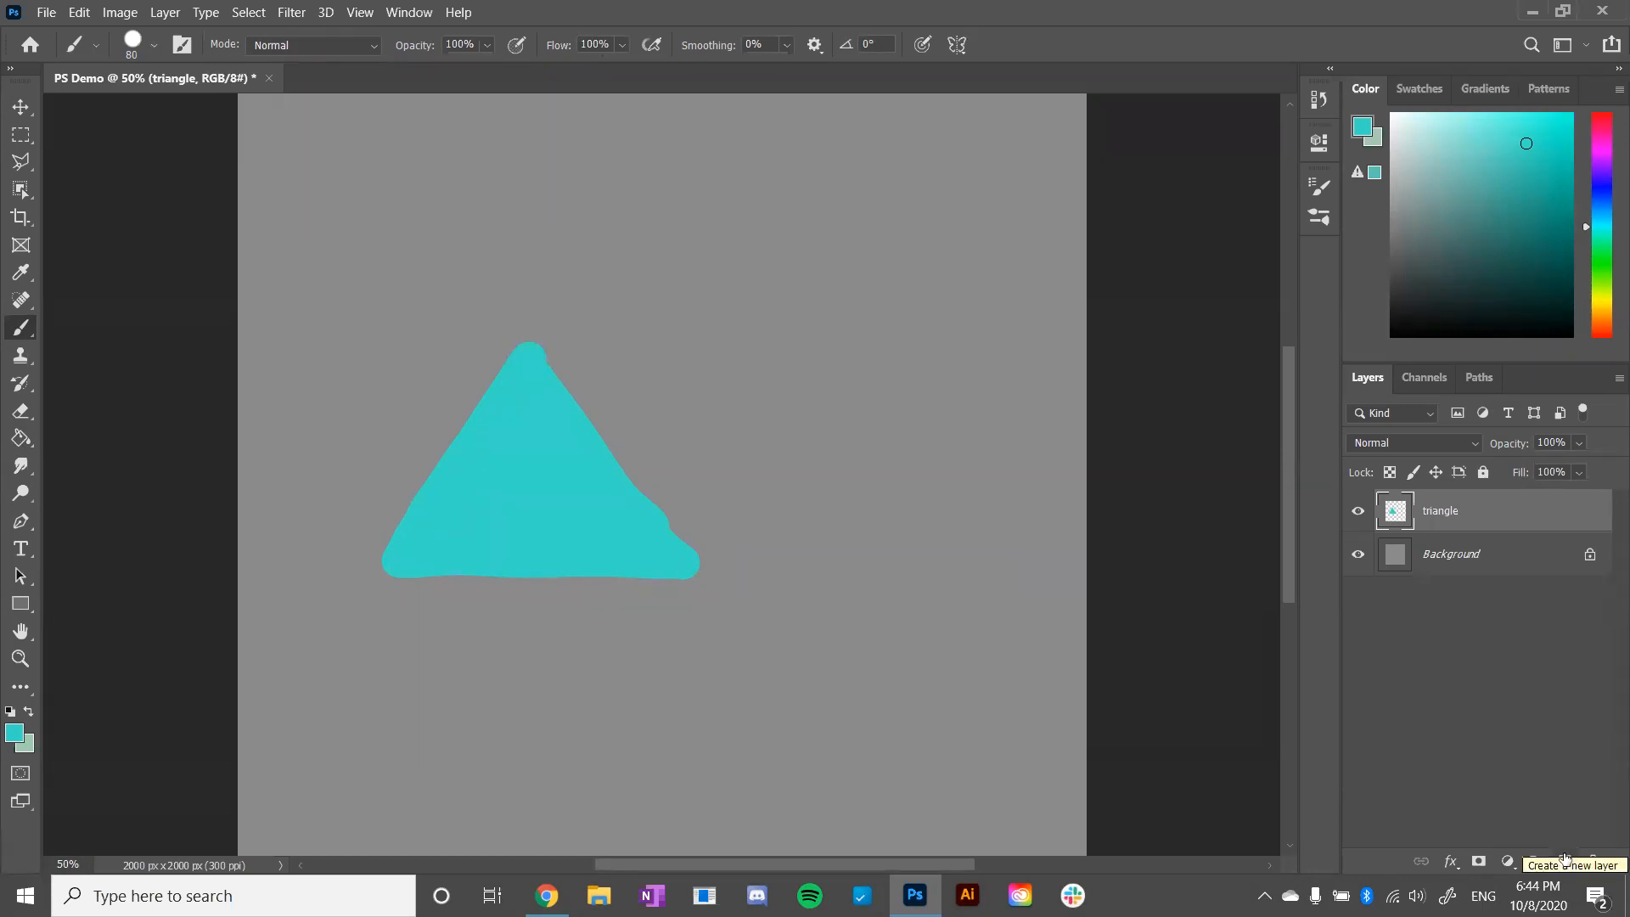
- Add a new layer above the triangle layer and name it square
left_click(1565, 860)
double_click(1443, 510)
type("square")
key("Return")
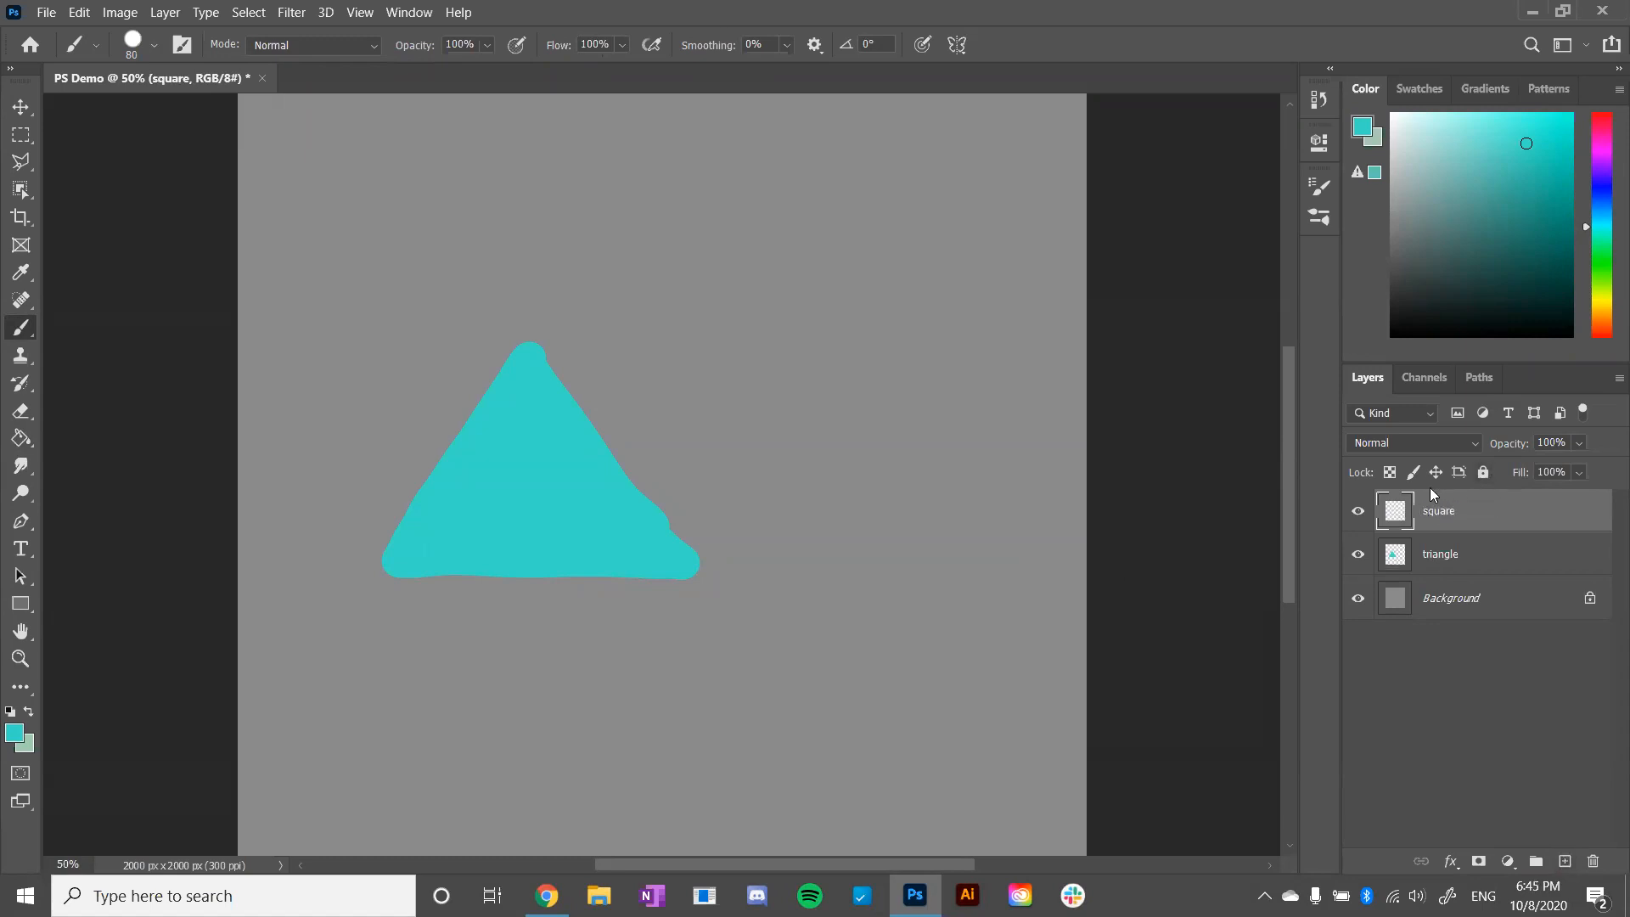
- Set the foreground color to magenta and paint a filled square overlapping the triangle's right corner
left_click(1603, 150)
left_click(1539, 168)
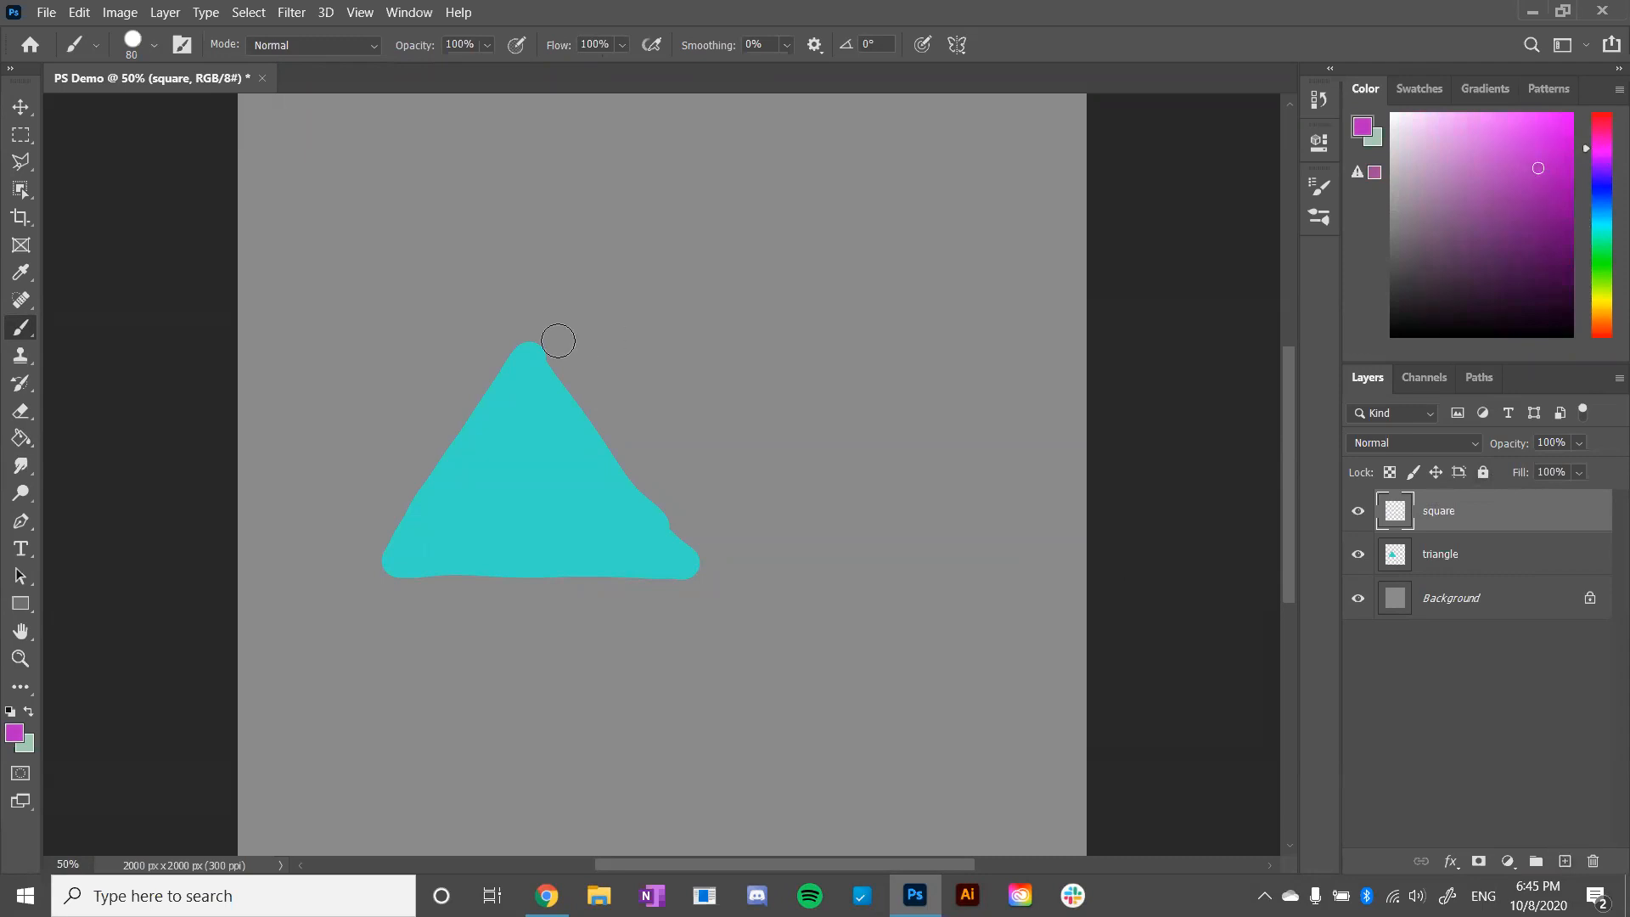
mouse_move(614, 361)
left_mouse_down()
mouse_move(620, 586)
mouse_move(817, 580)
mouse_move(797, 374)
mouse_move(680, 358)
mouse_move(650, 392)
mouse_move(709, 462)
mouse_move(671, 552)
mouse_move(721, 518)
mouse_move(777, 552)
mouse_move(827, 522)
left_mouse_up()
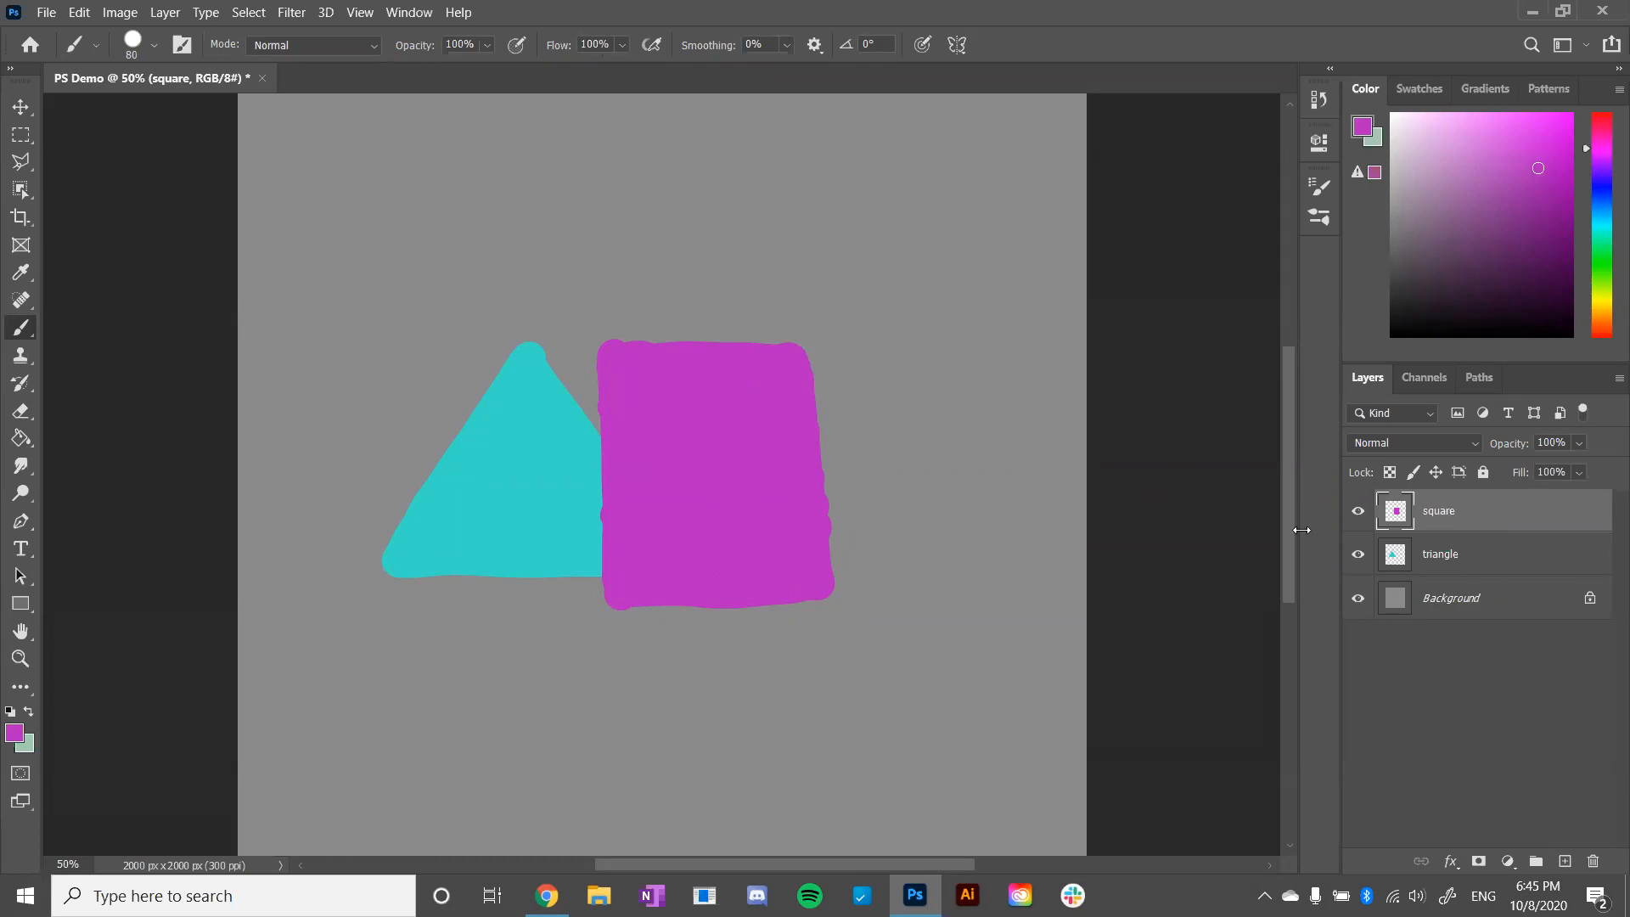
- Reorder the square layer below the triangle layer and shift the square slightly down with the Move tool
left_click_drag(1461, 518, 1446, 564)
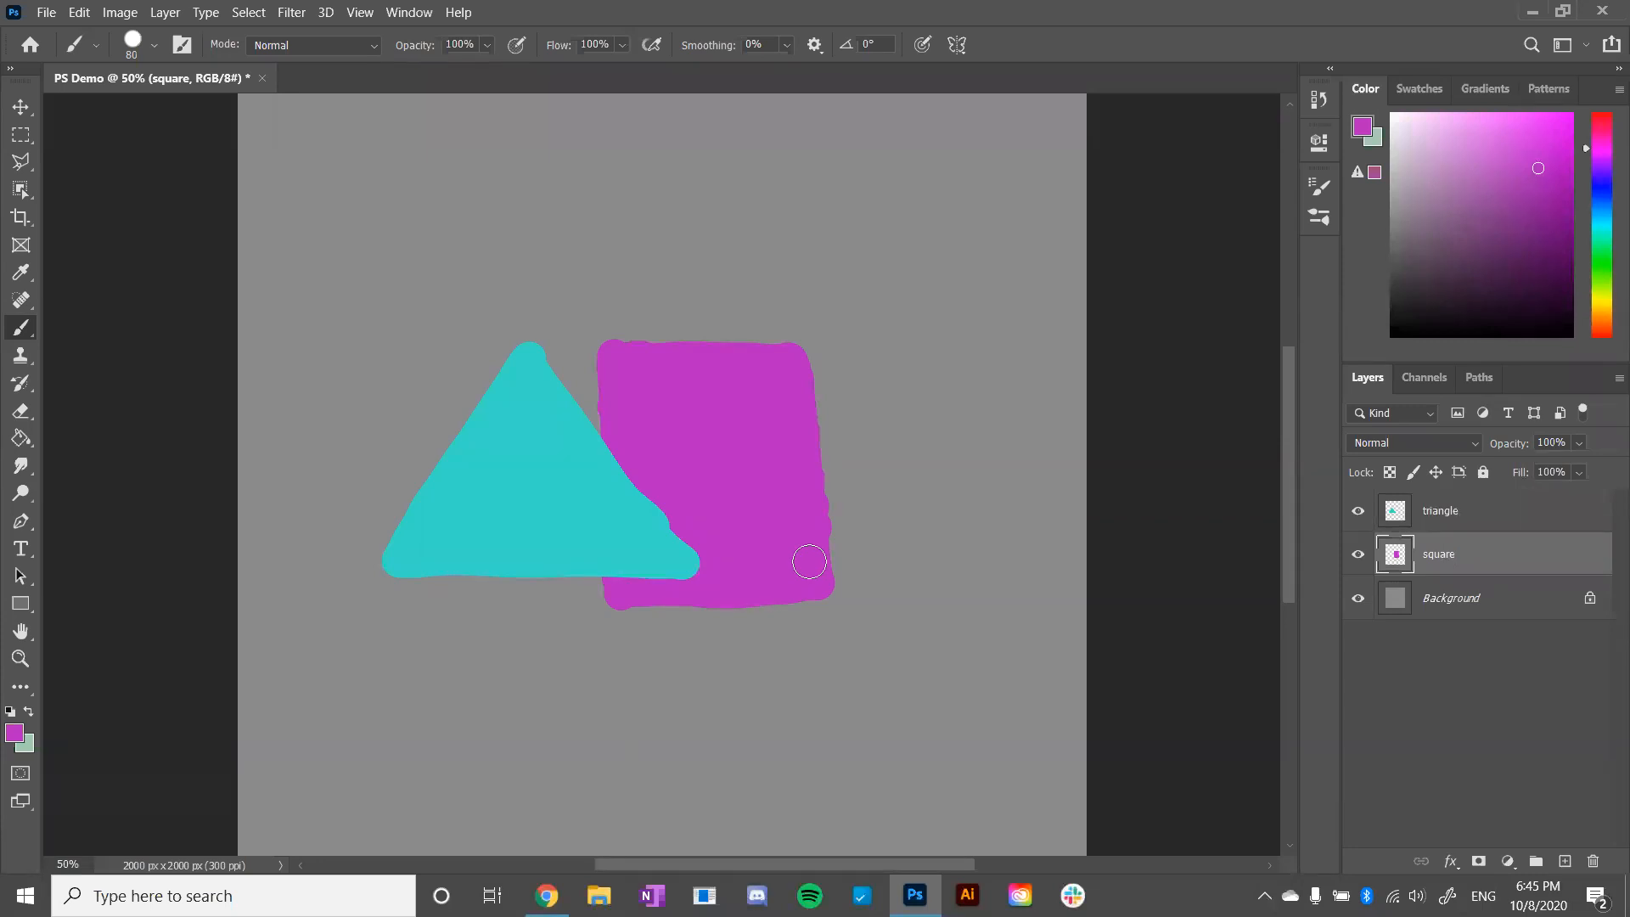
left_click(22, 112)
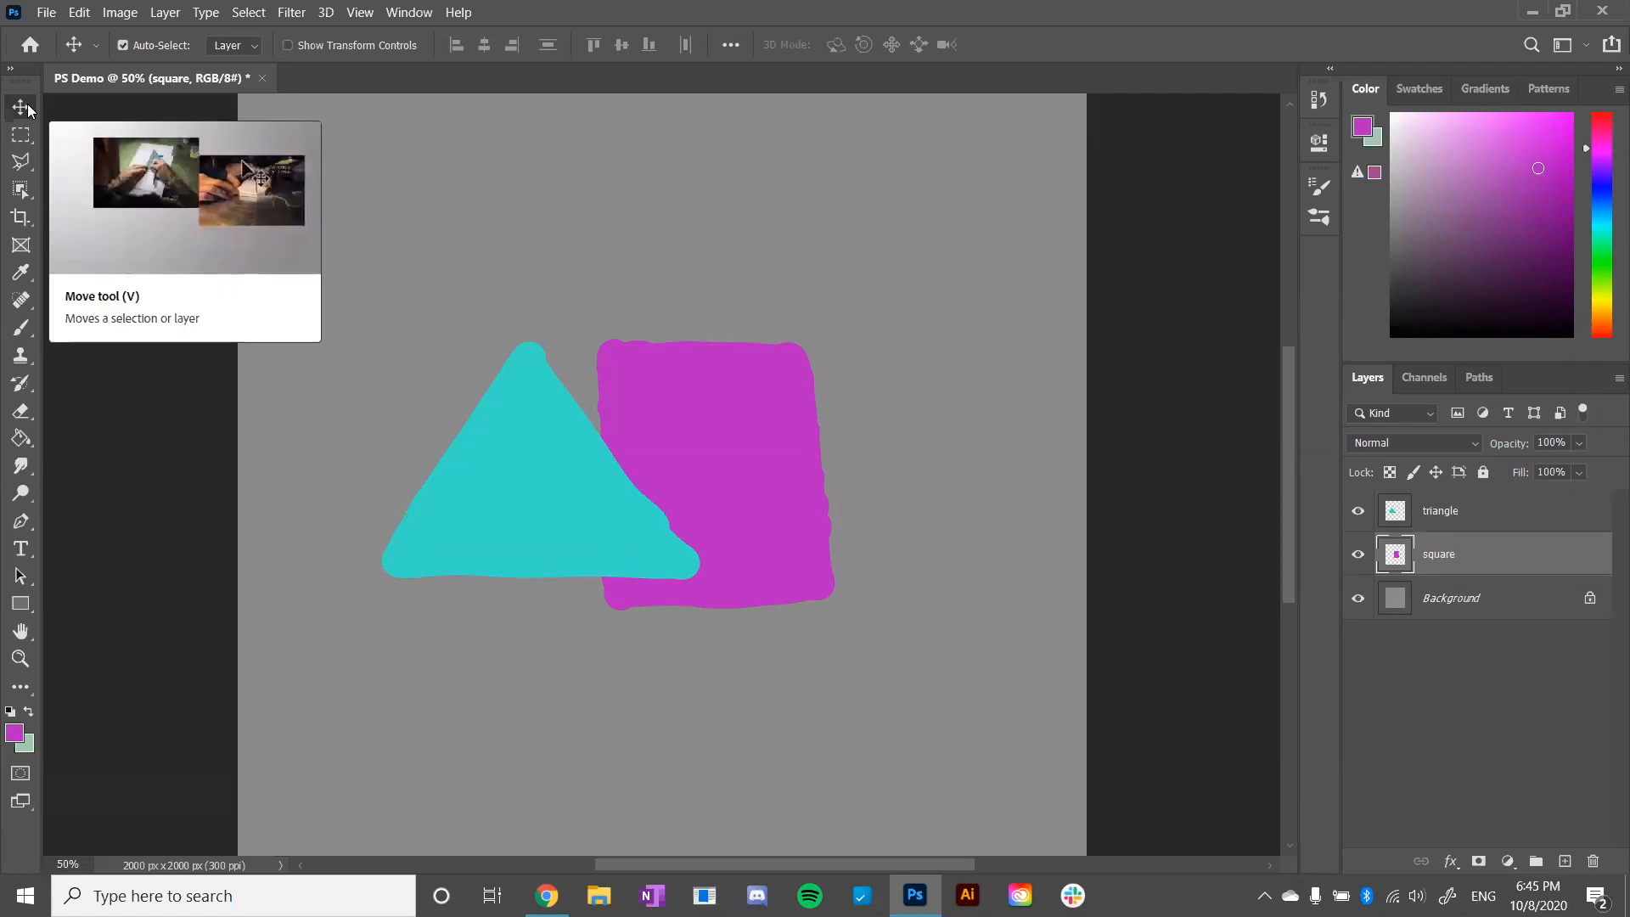
left_click_drag(756, 527, 716, 490)
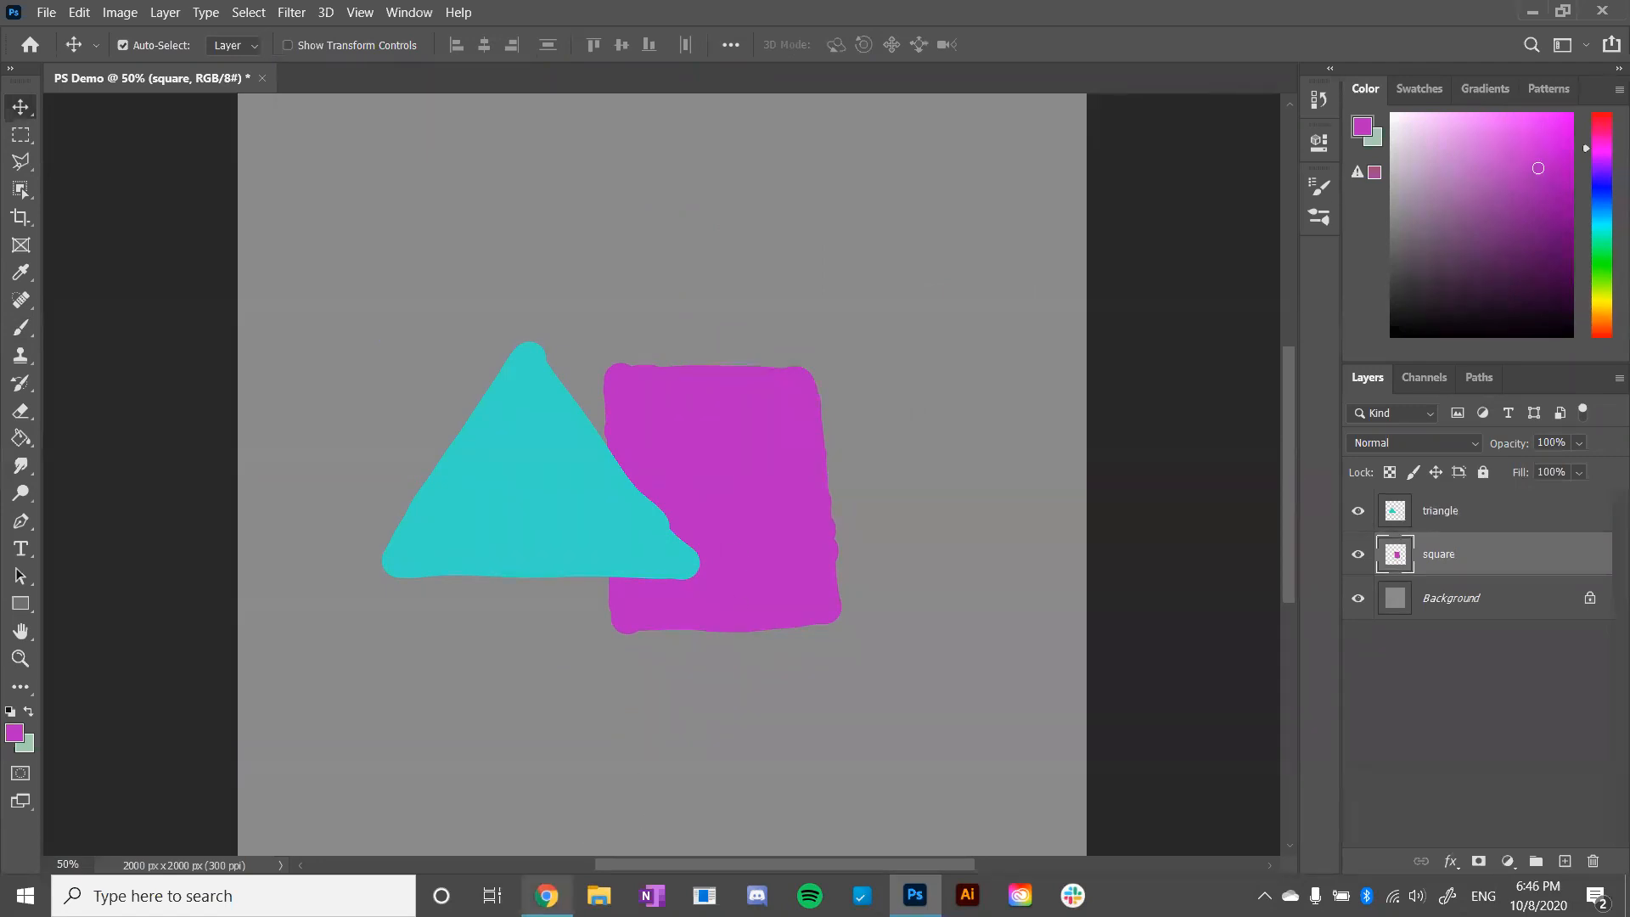
- Switch to the Google Slides presentation in Chrome and advance to the Clipping slide
left_click(548, 896)
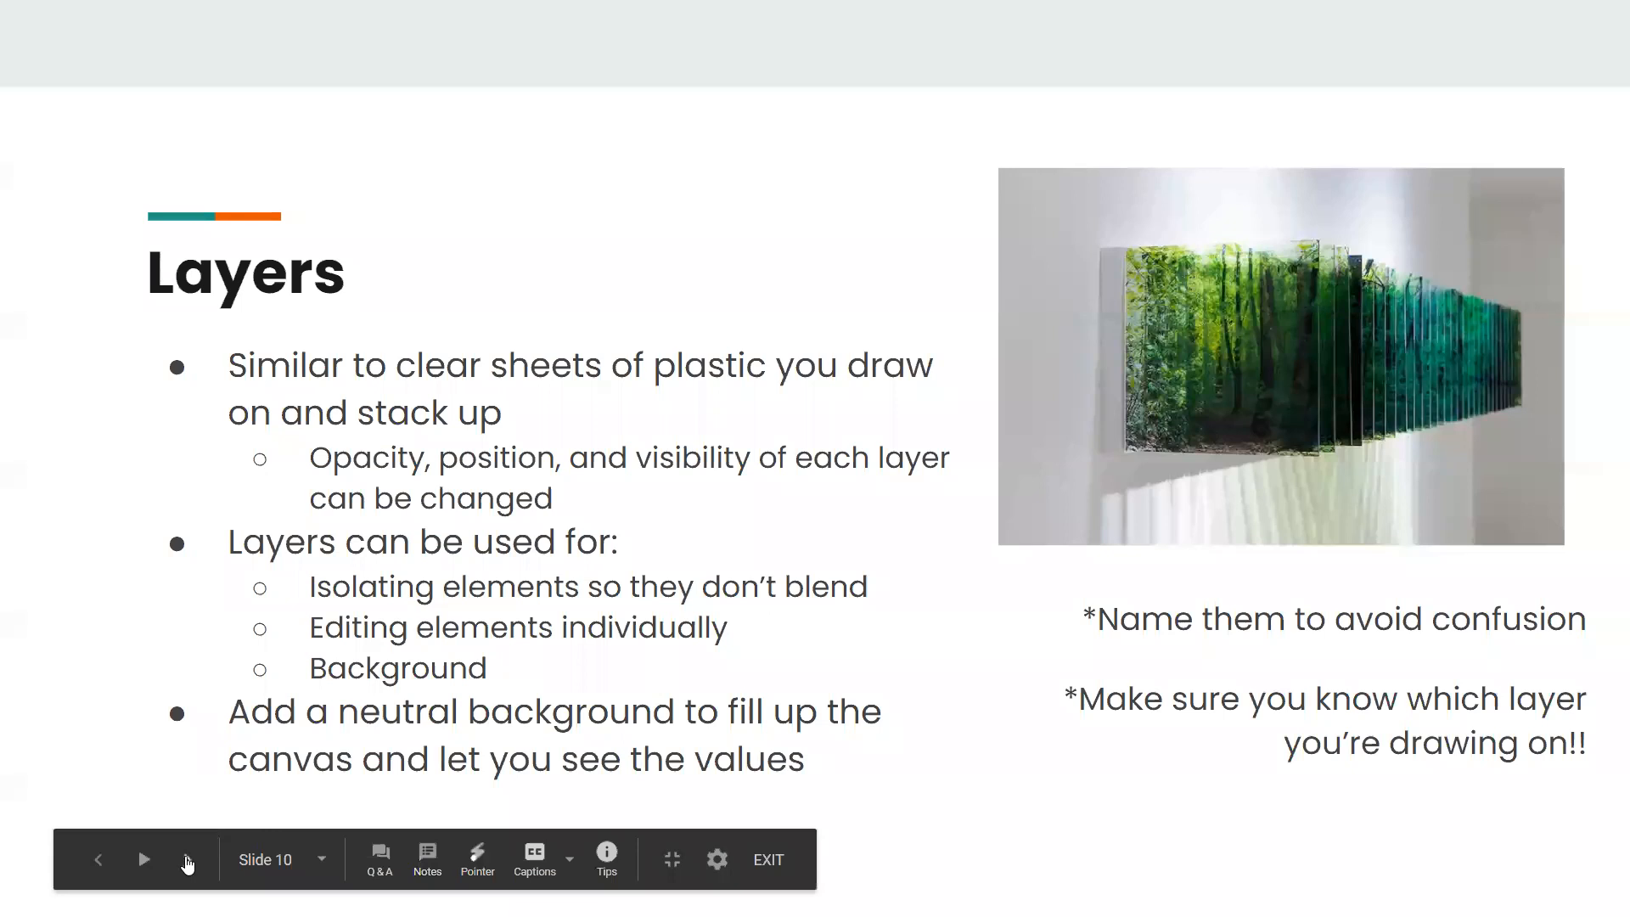
left_click(187, 862)
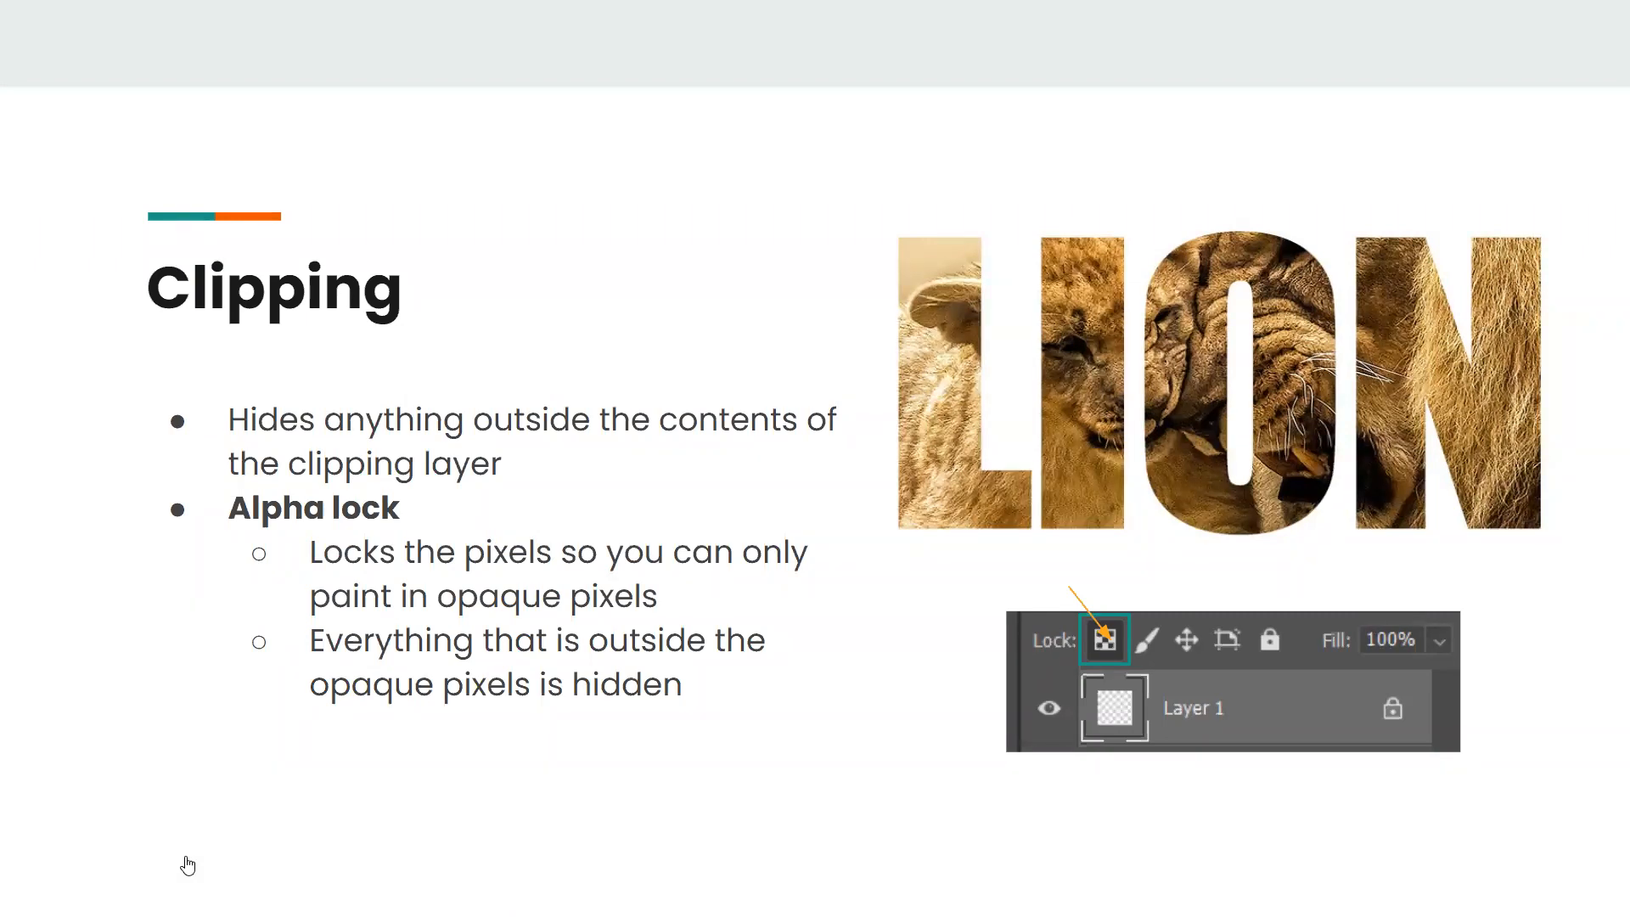
- Switch back to Photoshop and delete the triangle layer
key("alt+Tab")
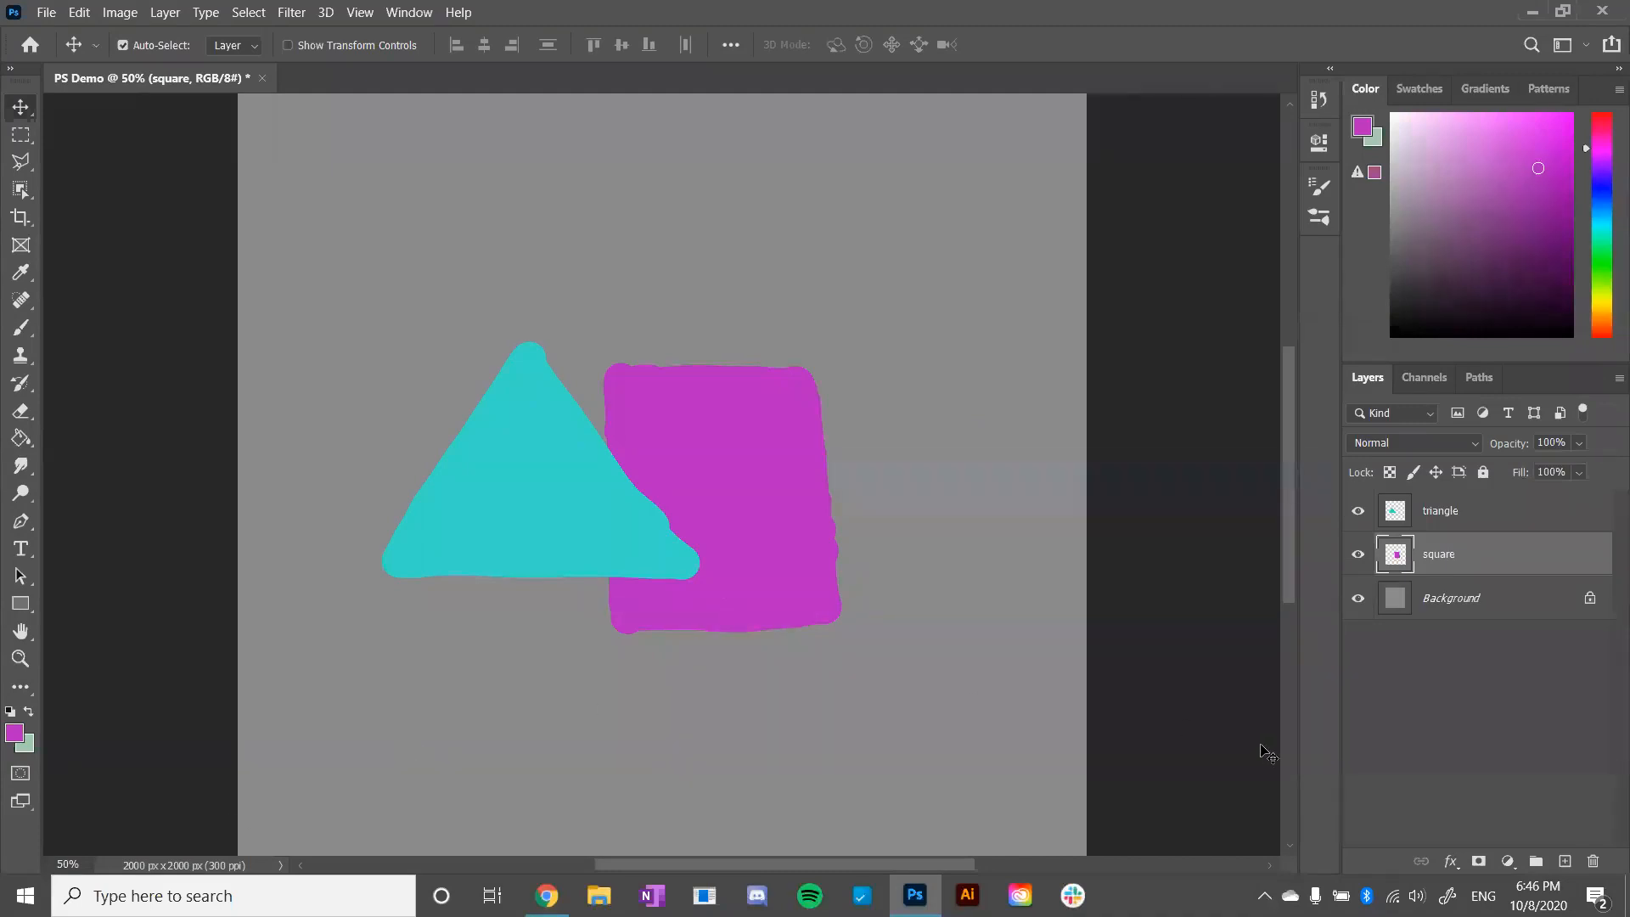
left_click(1473, 518)
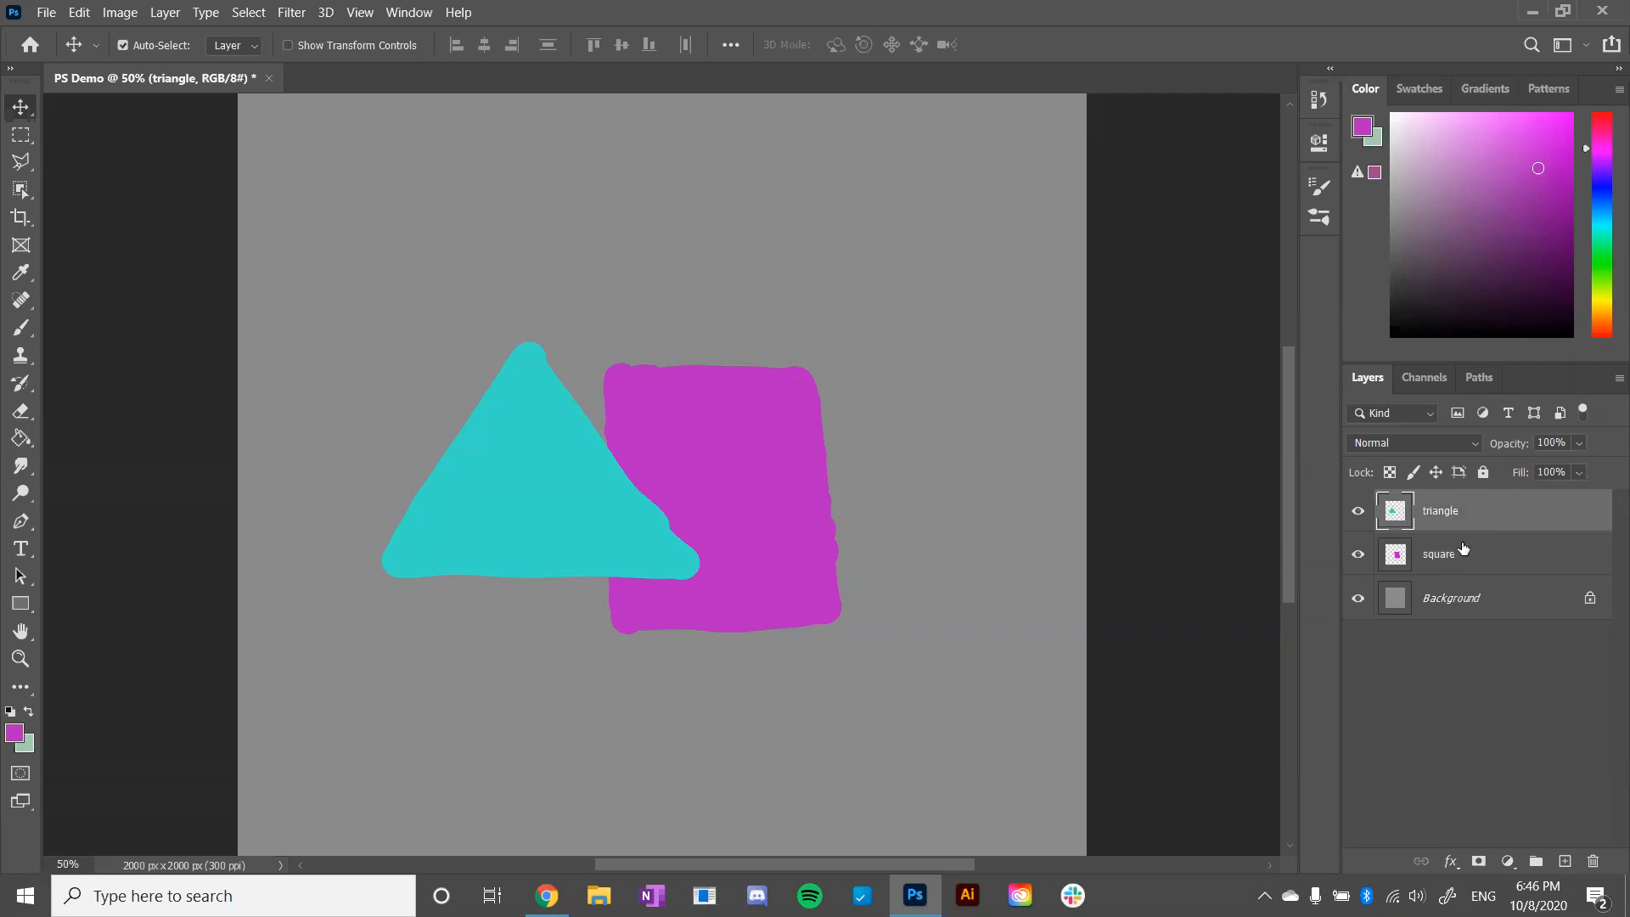
left_click(1593, 863)
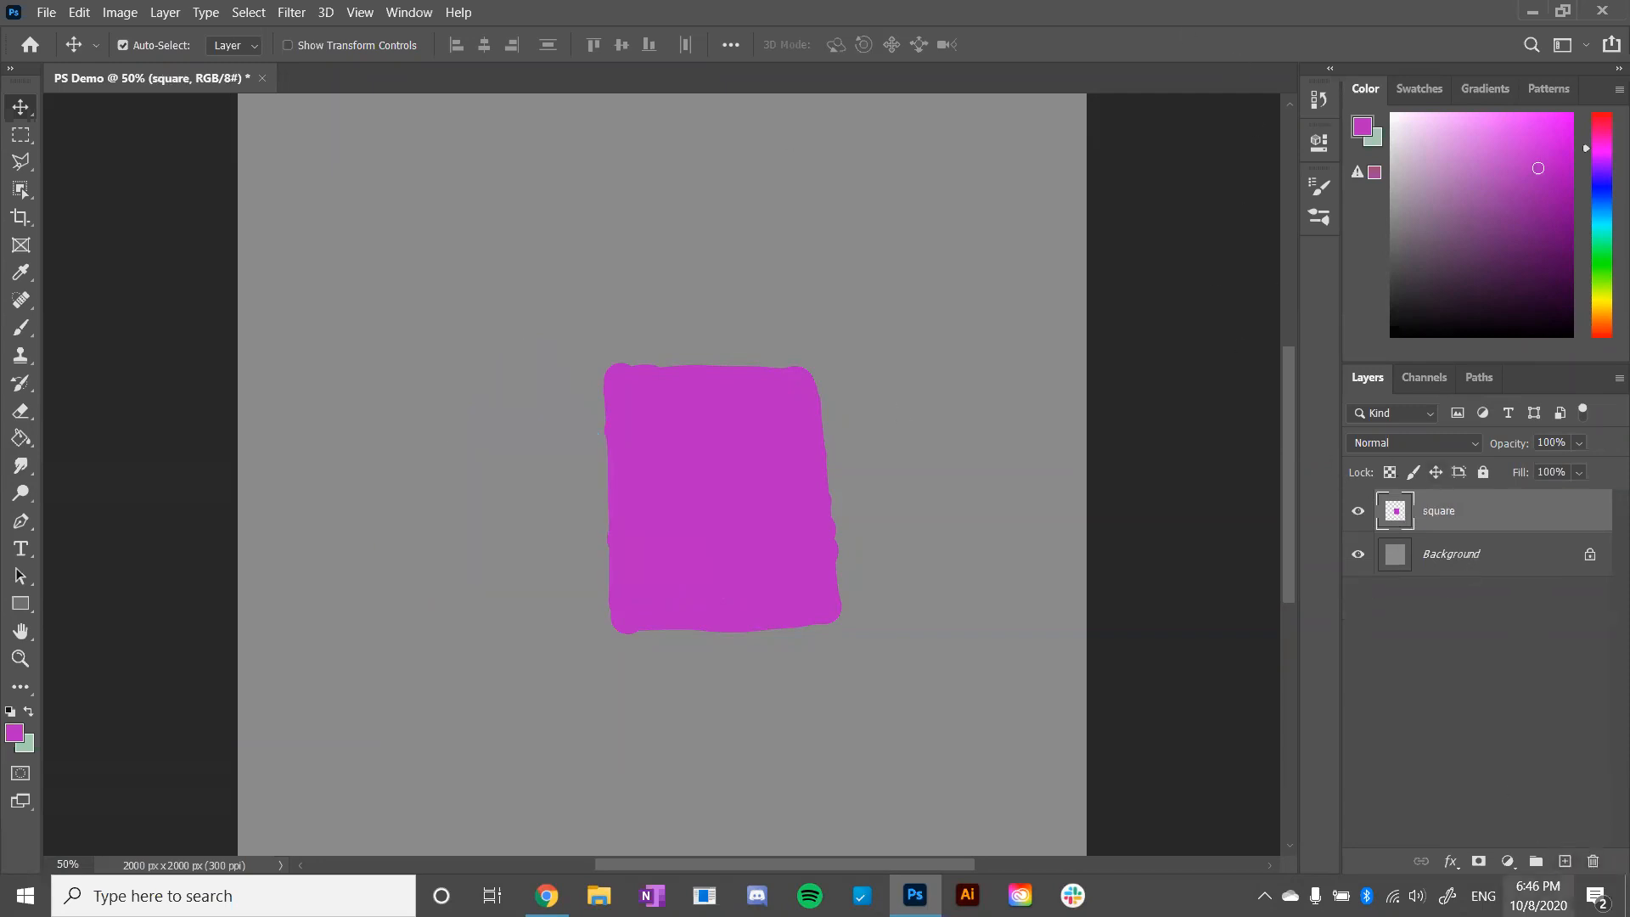
- Add a new layer above the square layer and turn it into a clipping mask on the square
left_click(1566, 862)
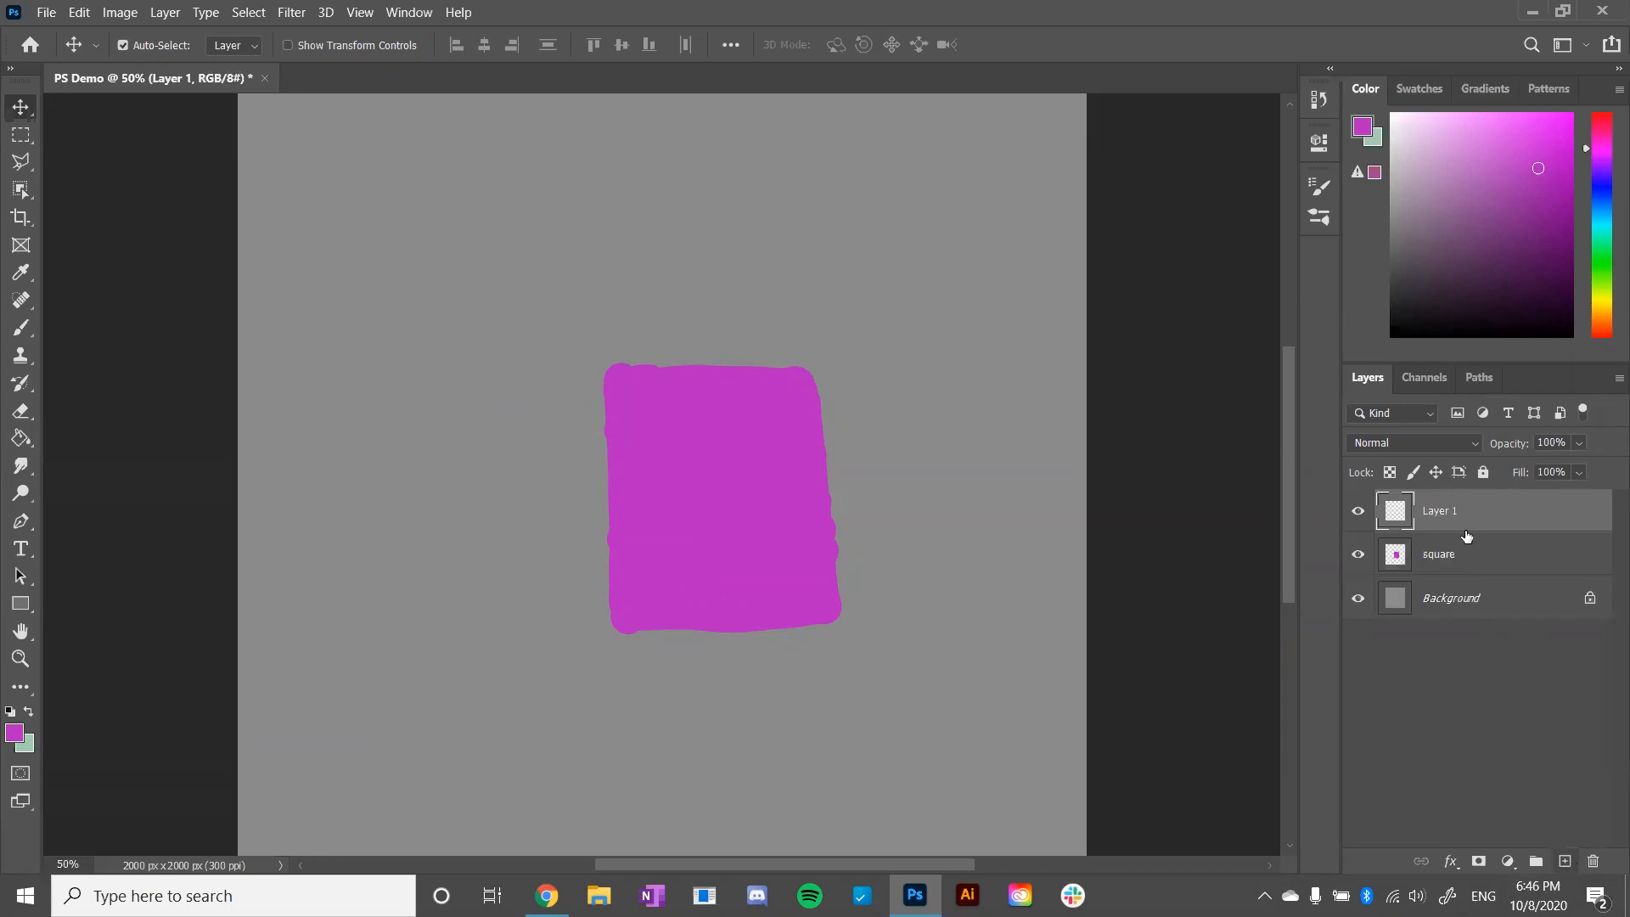
right_click(1442, 513)
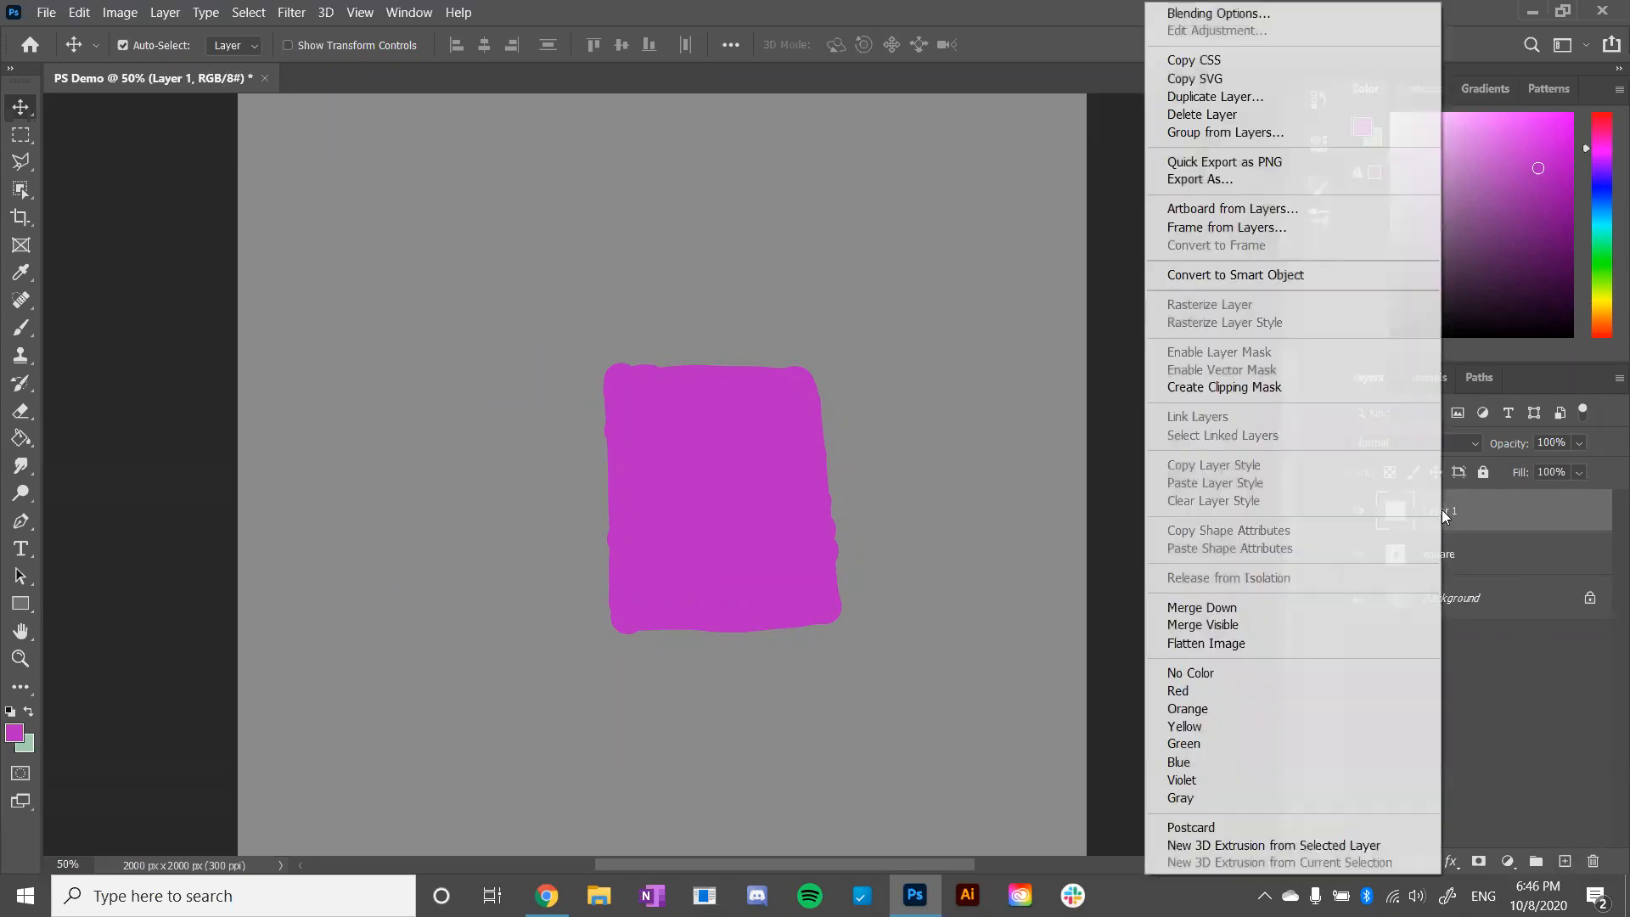
left_click(1323, 387)
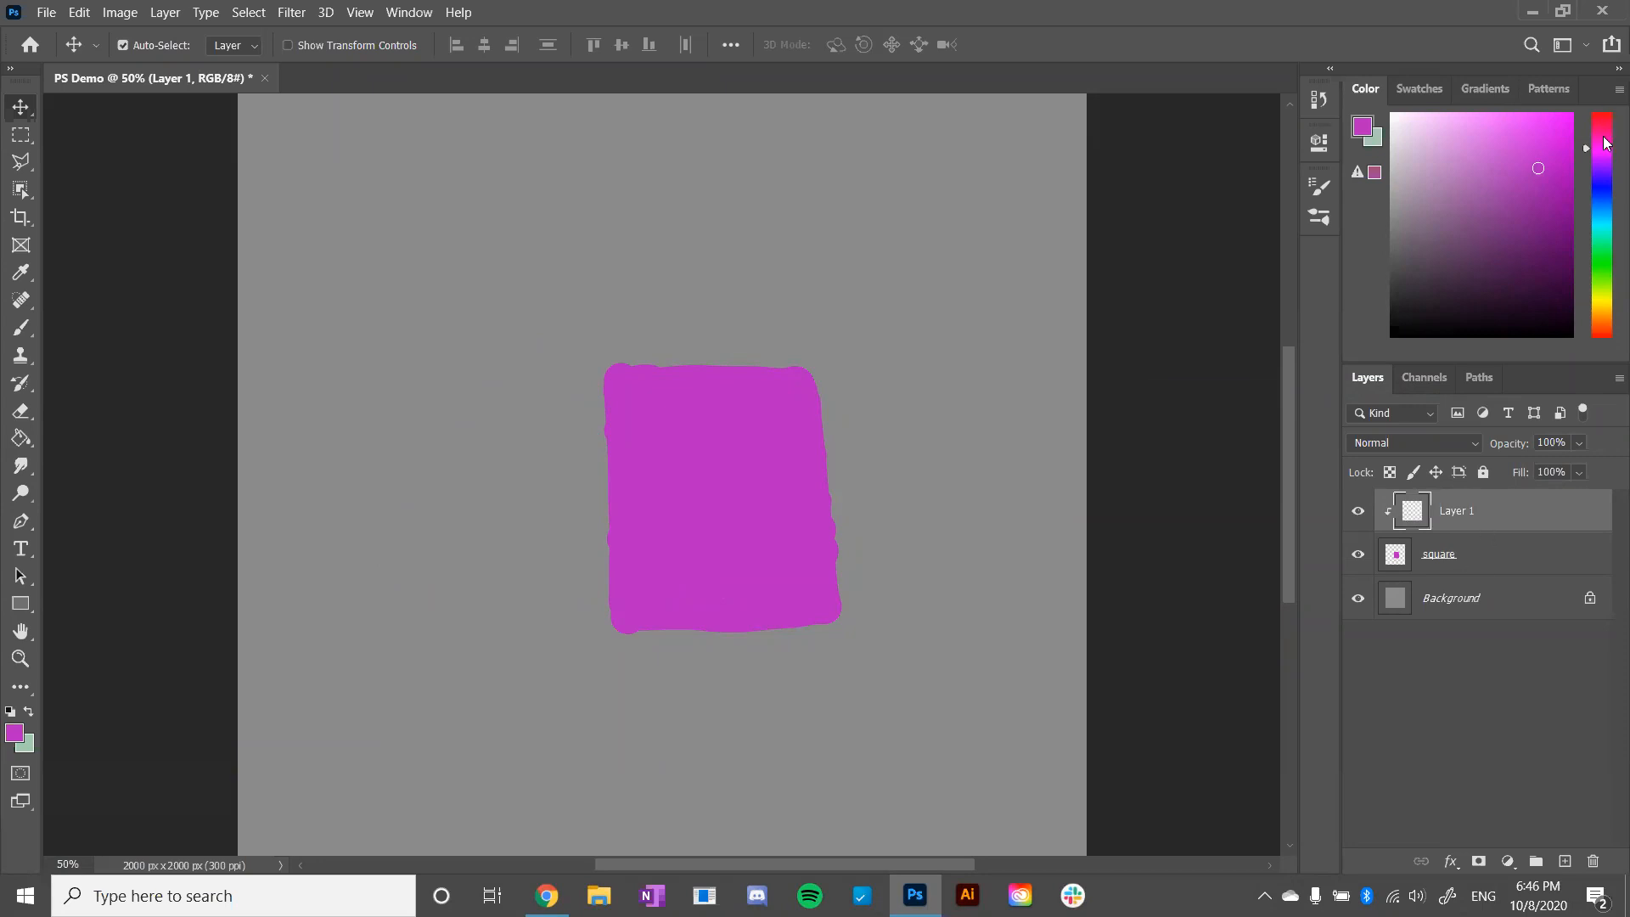
- Set the foreground color to a cyan blue and activate the Brush tool
left_click(1597, 222)
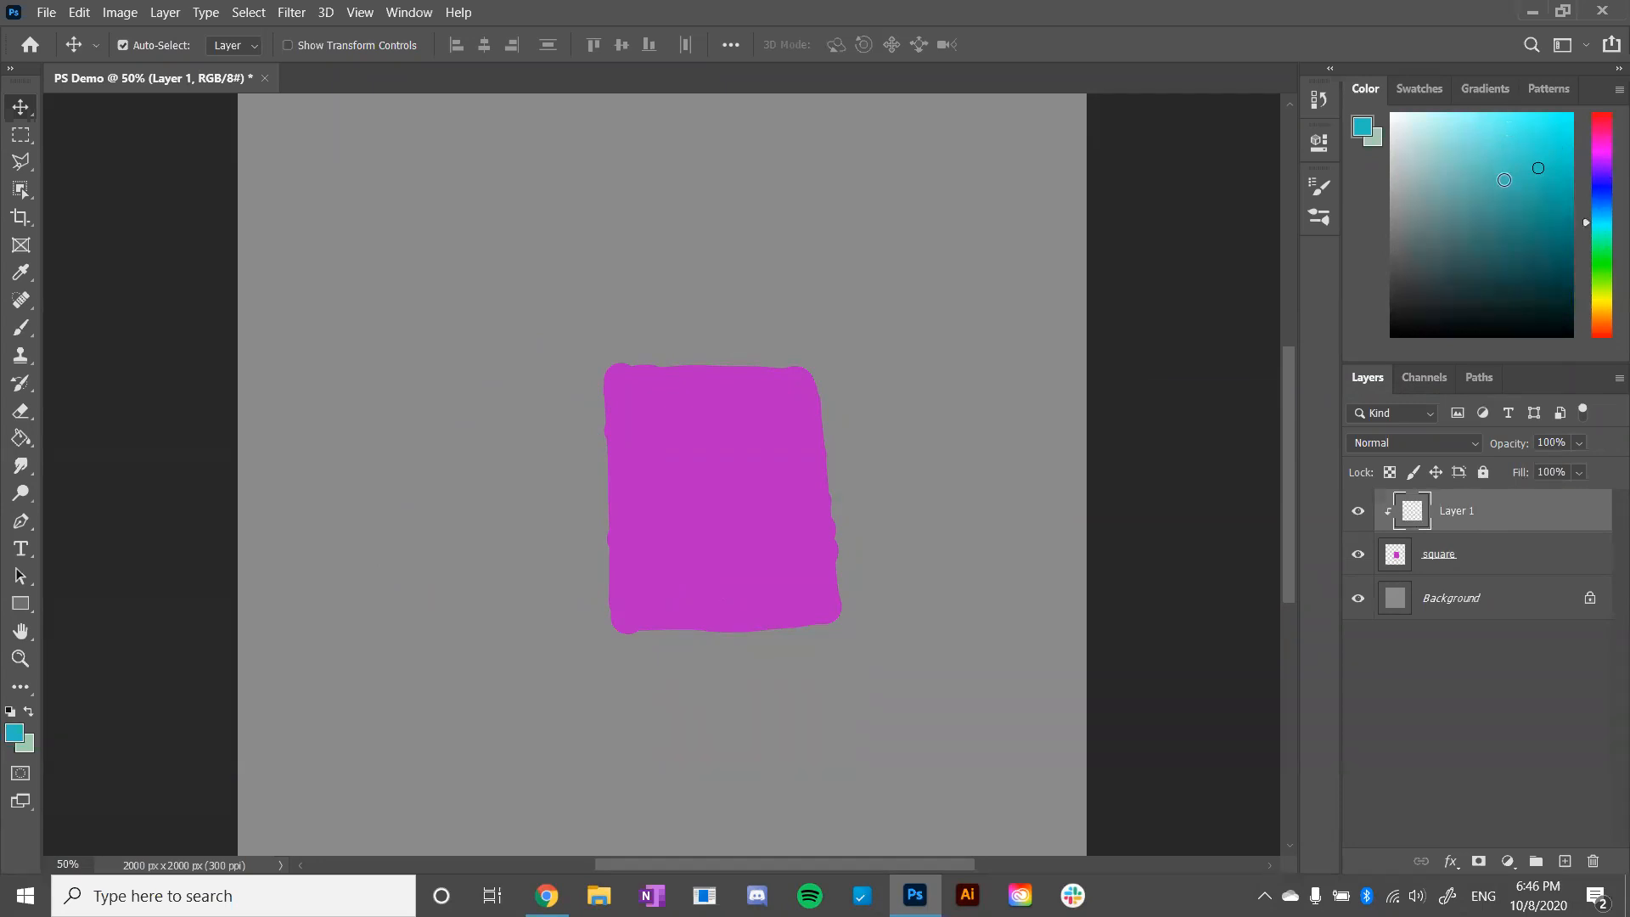
left_click(18, 335)
- Paint cyan-blue strokes over most of the square on the clipped layer, and toggle that layer's visibility off and on
mouse_move(618, 376)
left_mouse_down()
mouse_move(760, 520)
mouse_move(717, 459)
mouse_move(821, 535)
mouse_move(822, 501)
mouse_move(720, 380)
left_mouse_up()
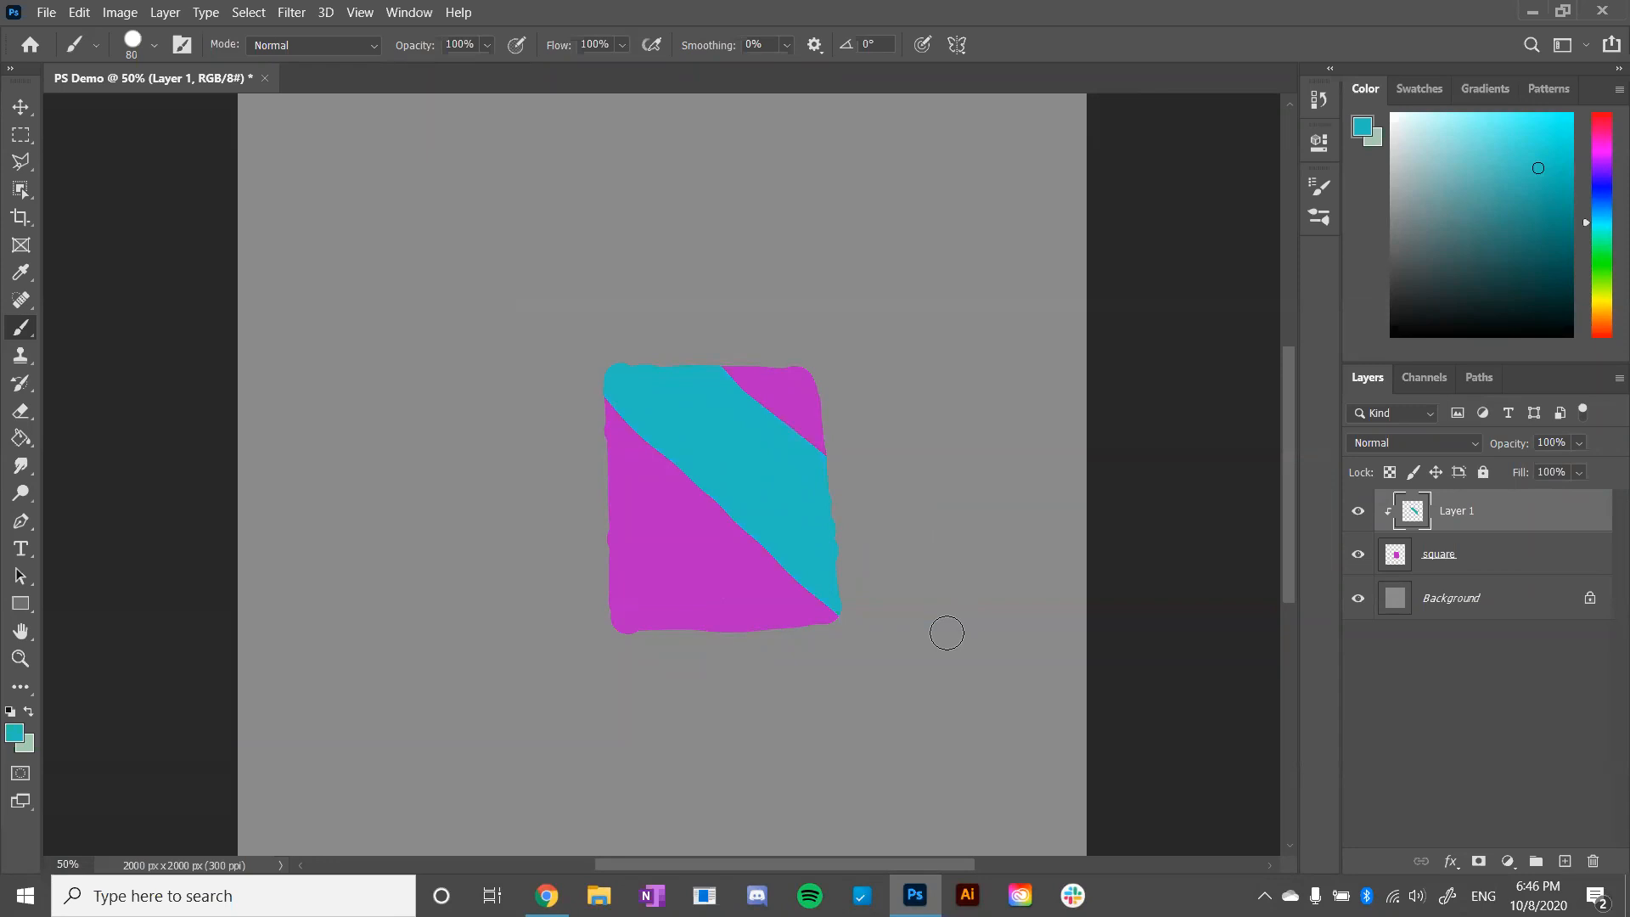
left_click_drag(873, 438, 676, 320)
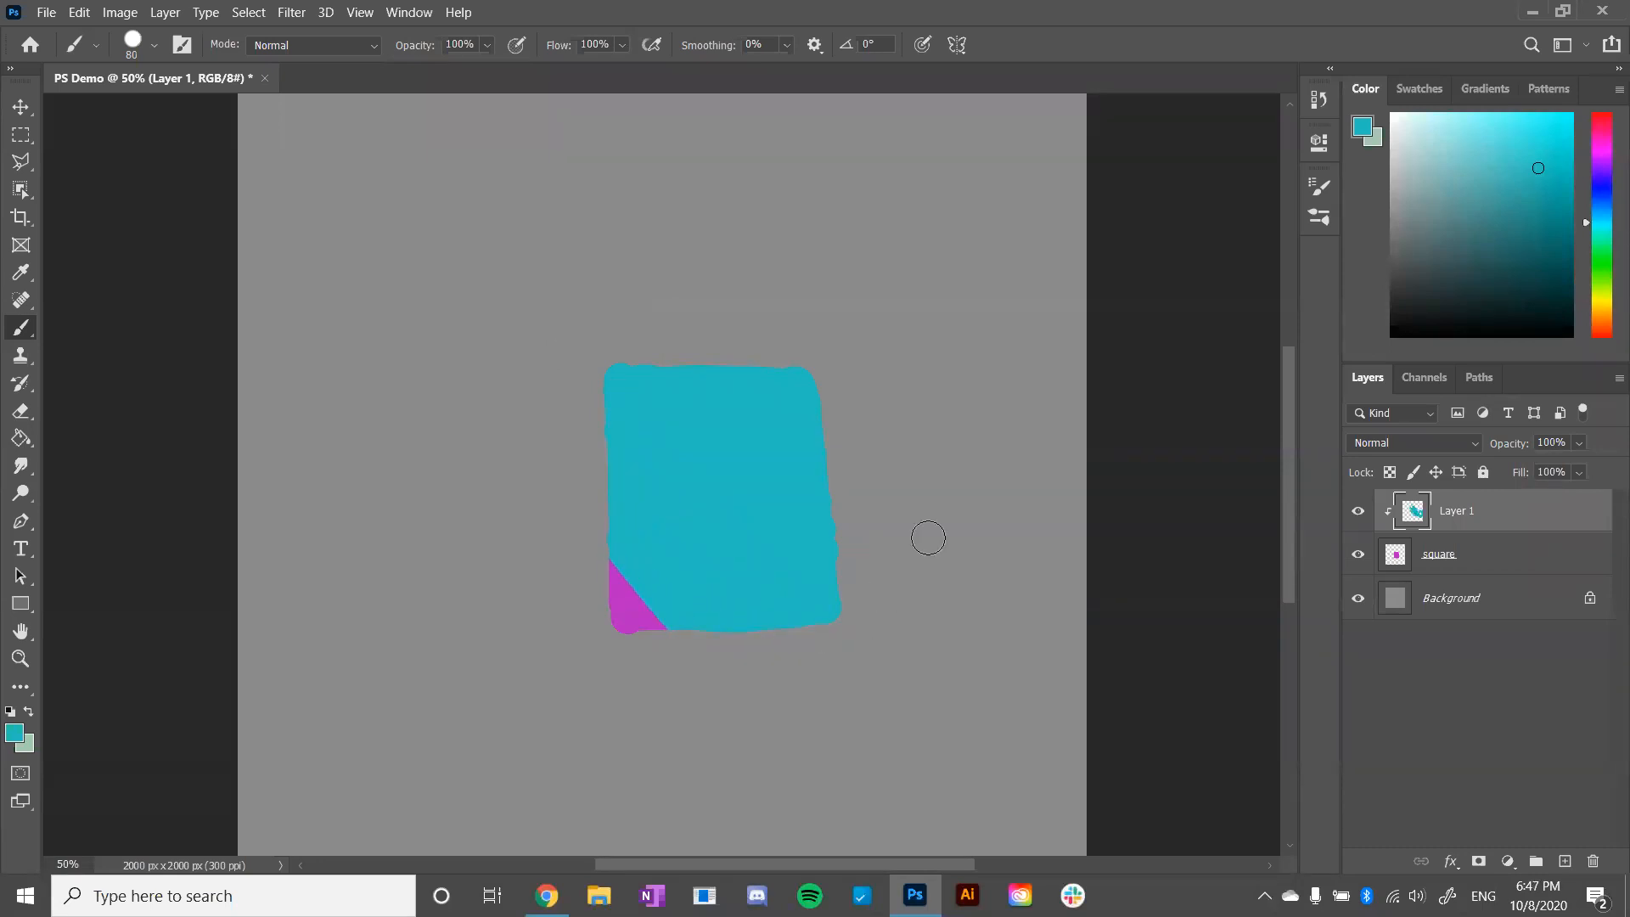
left_click(1359, 514)
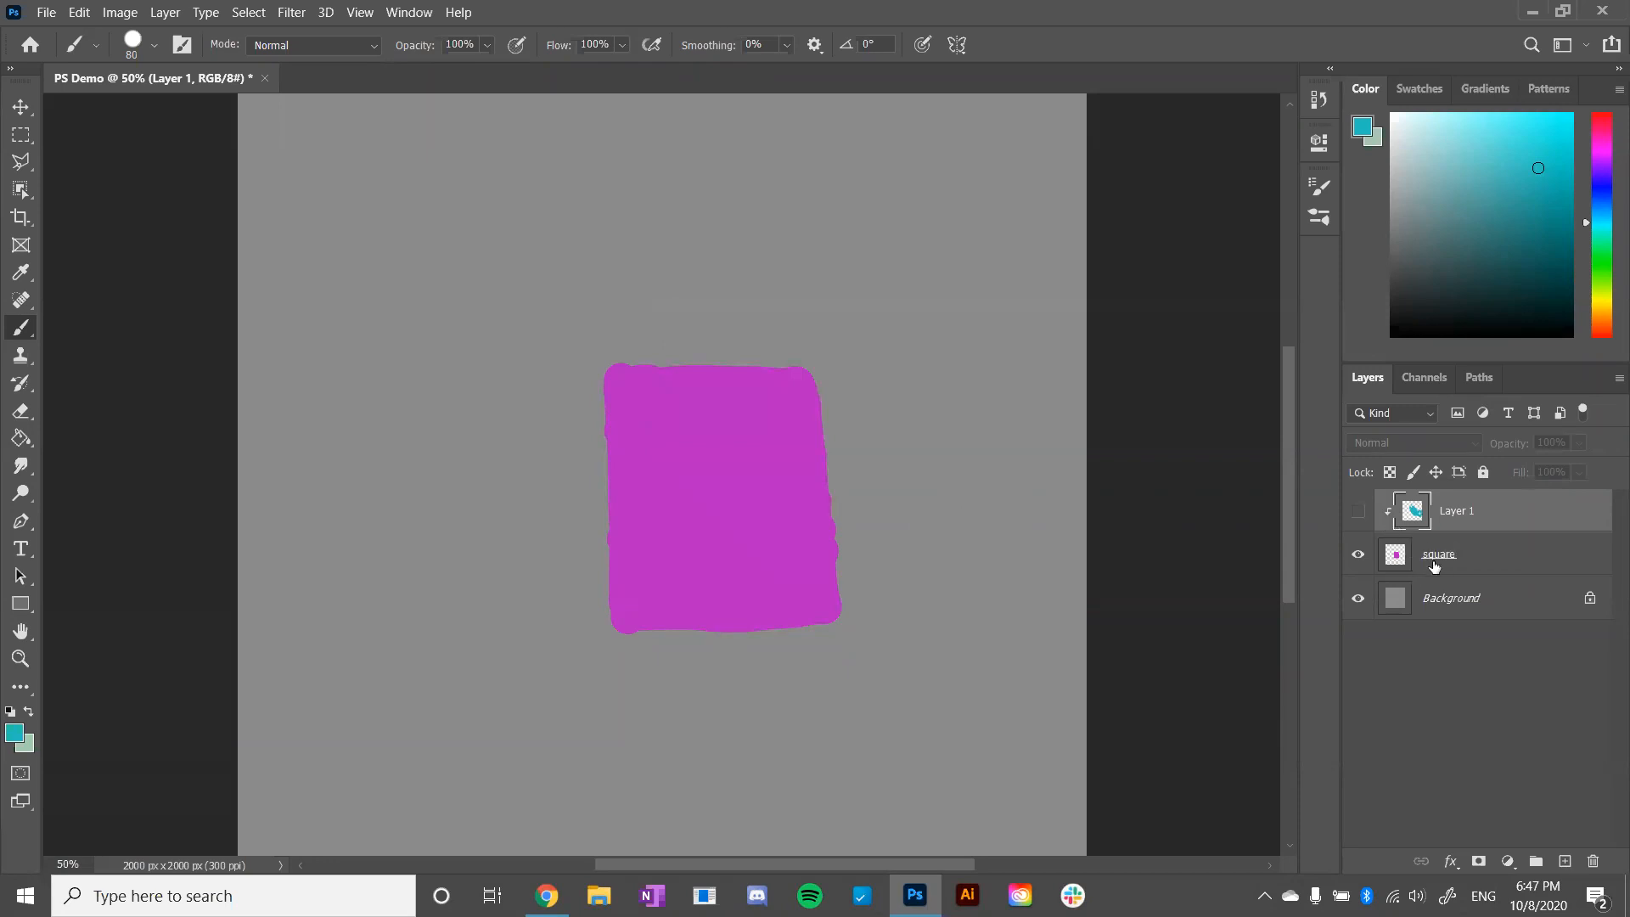
left_click(1358, 511)
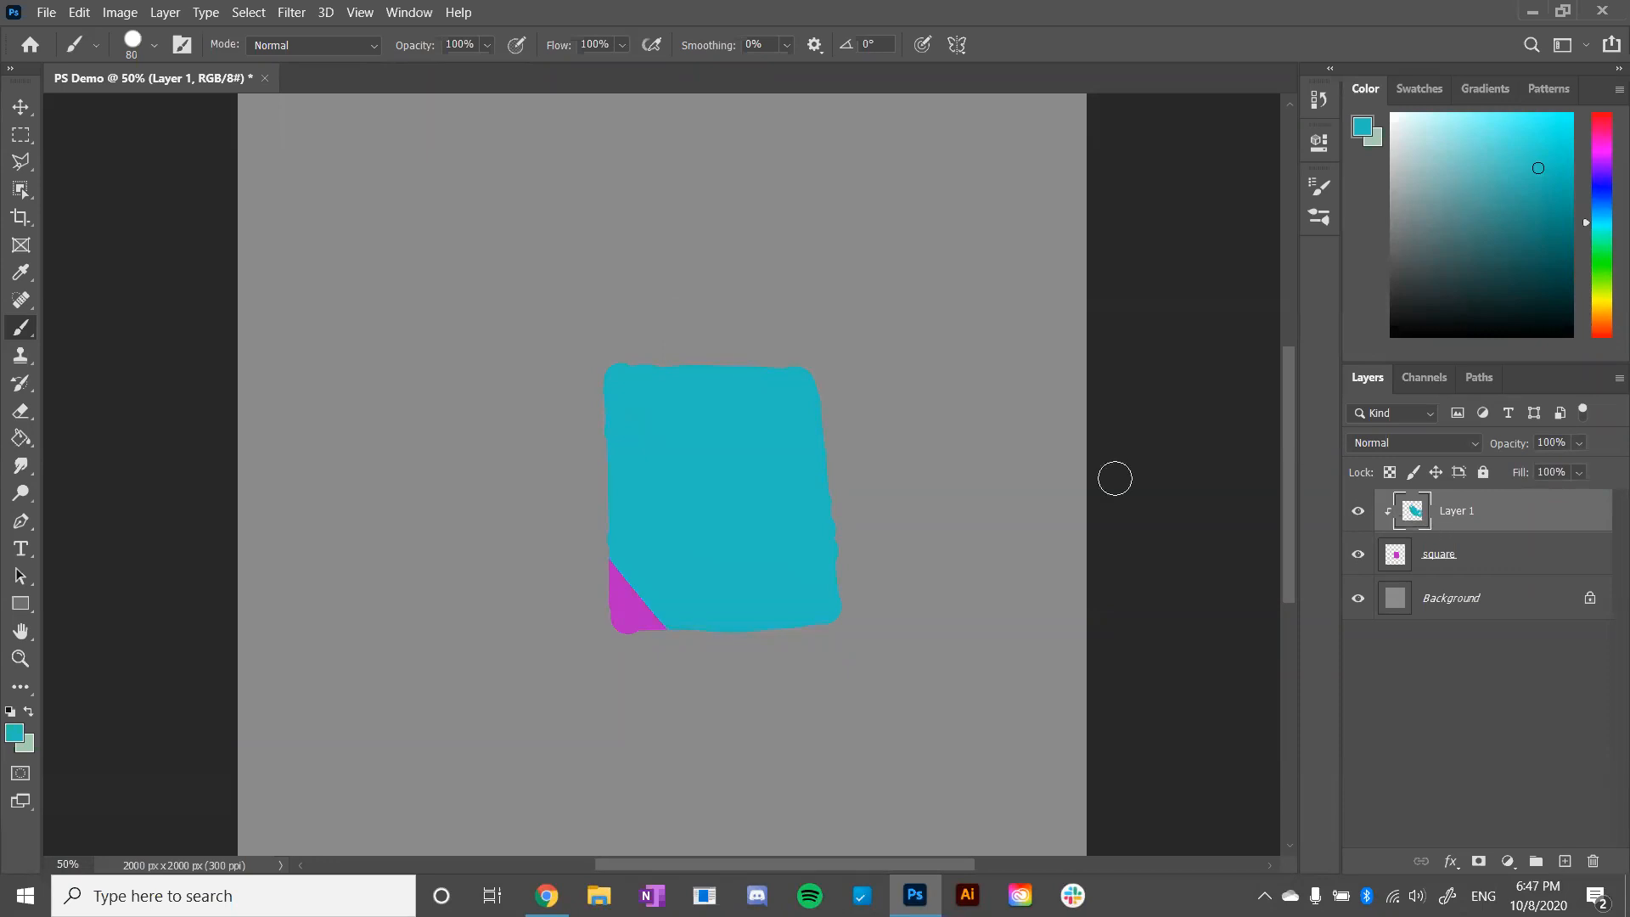
- Erase the cyan-blue paint covering the square on the clipped layer using the Eraser at 100% opacity
left_click(22, 412)
mouse_move(556, 454)
left_mouse_down()
mouse_move(692, 647)
mouse_move(590, 492)
left_mouse_up()
left_click(402, 46)
left_click_drag(408, 69, 492, 68)
left_click_drag(539, 487, 671, 645)
mouse_move(594, 505)
left_mouse_down()
mouse_move(687, 635)
mouse_move(594, 482)
left_mouse_up()
mouse_move(595, 483)
left_mouse_down()
mouse_move(705, 632)
mouse_move(737, 632)
left_mouse_up()
mouse_move(737, 632)
left_mouse_down()
mouse_move(595, 463)
mouse_move(760, 635)
left_mouse_up()
mouse_move(760, 635)
left_mouse_down()
mouse_move(593, 437)
mouse_move(599, 403)
mouse_move(726, 518)
mouse_move(637, 374)
mouse_move(832, 577)
mouse_move(671, 380)
left_mouse_up()
mouse_move(670, 380)
left_mouse_down()
mouse_move(822, 540)
mouse_move(703, 386)
mouse_move(787, 488)
mouse_move(720, 375)
mouse_move(794, 369)
mouse_move(820, 407)
left_mouse_up()
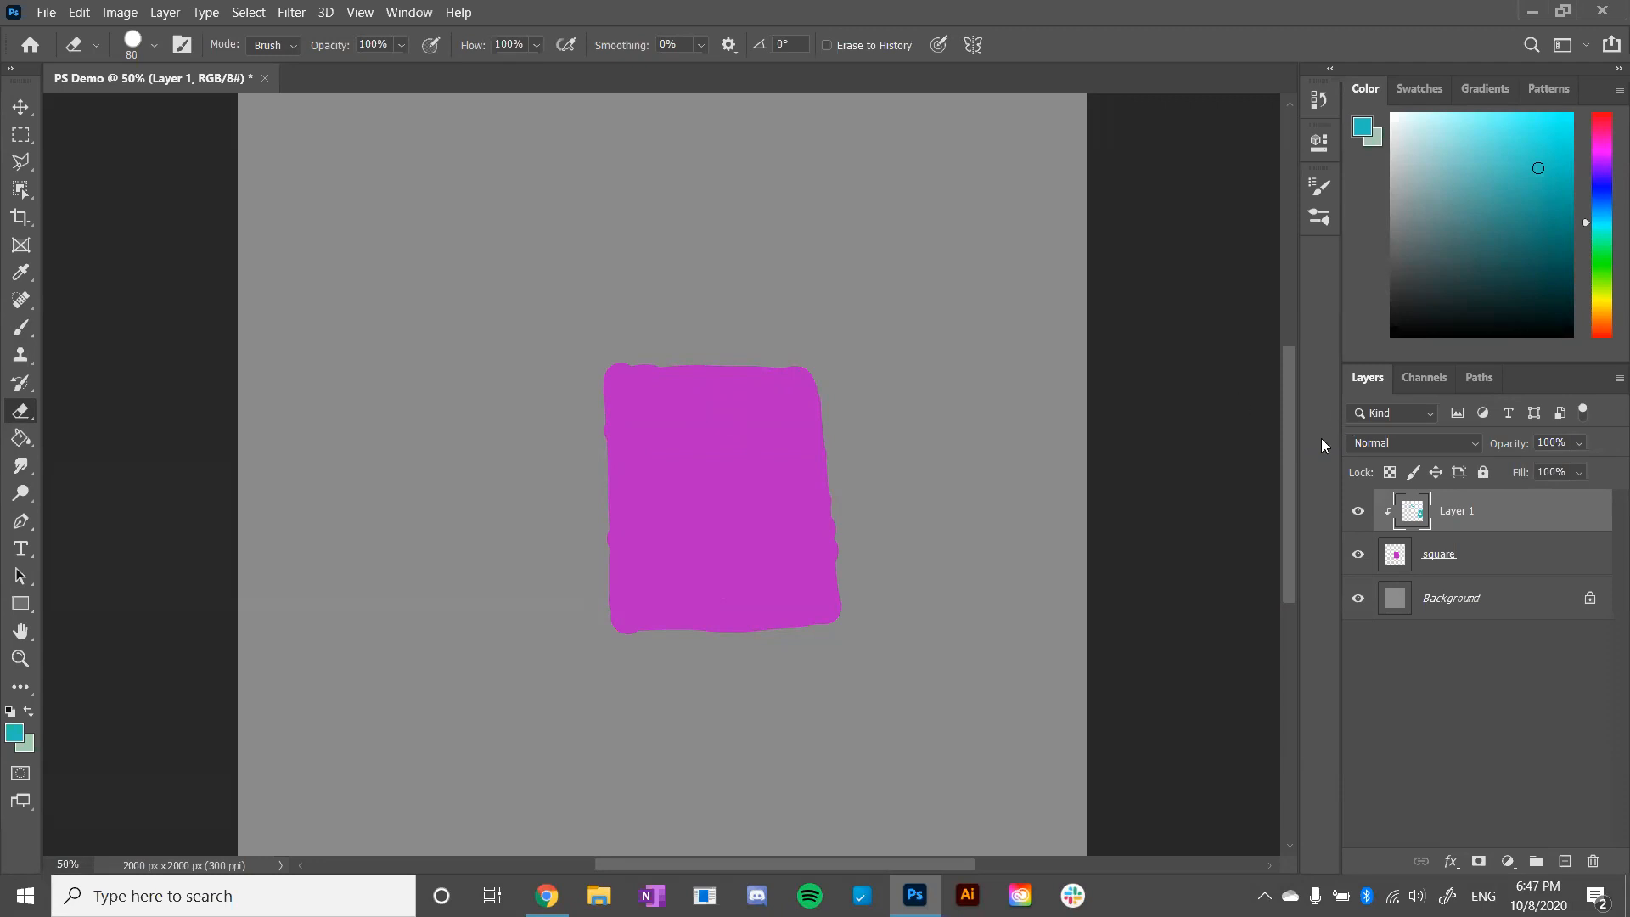
- Review the Clipping slide in the Chrome presentation, return to Photoshop and delete the clipped Layer 1
key("alt+Tab")
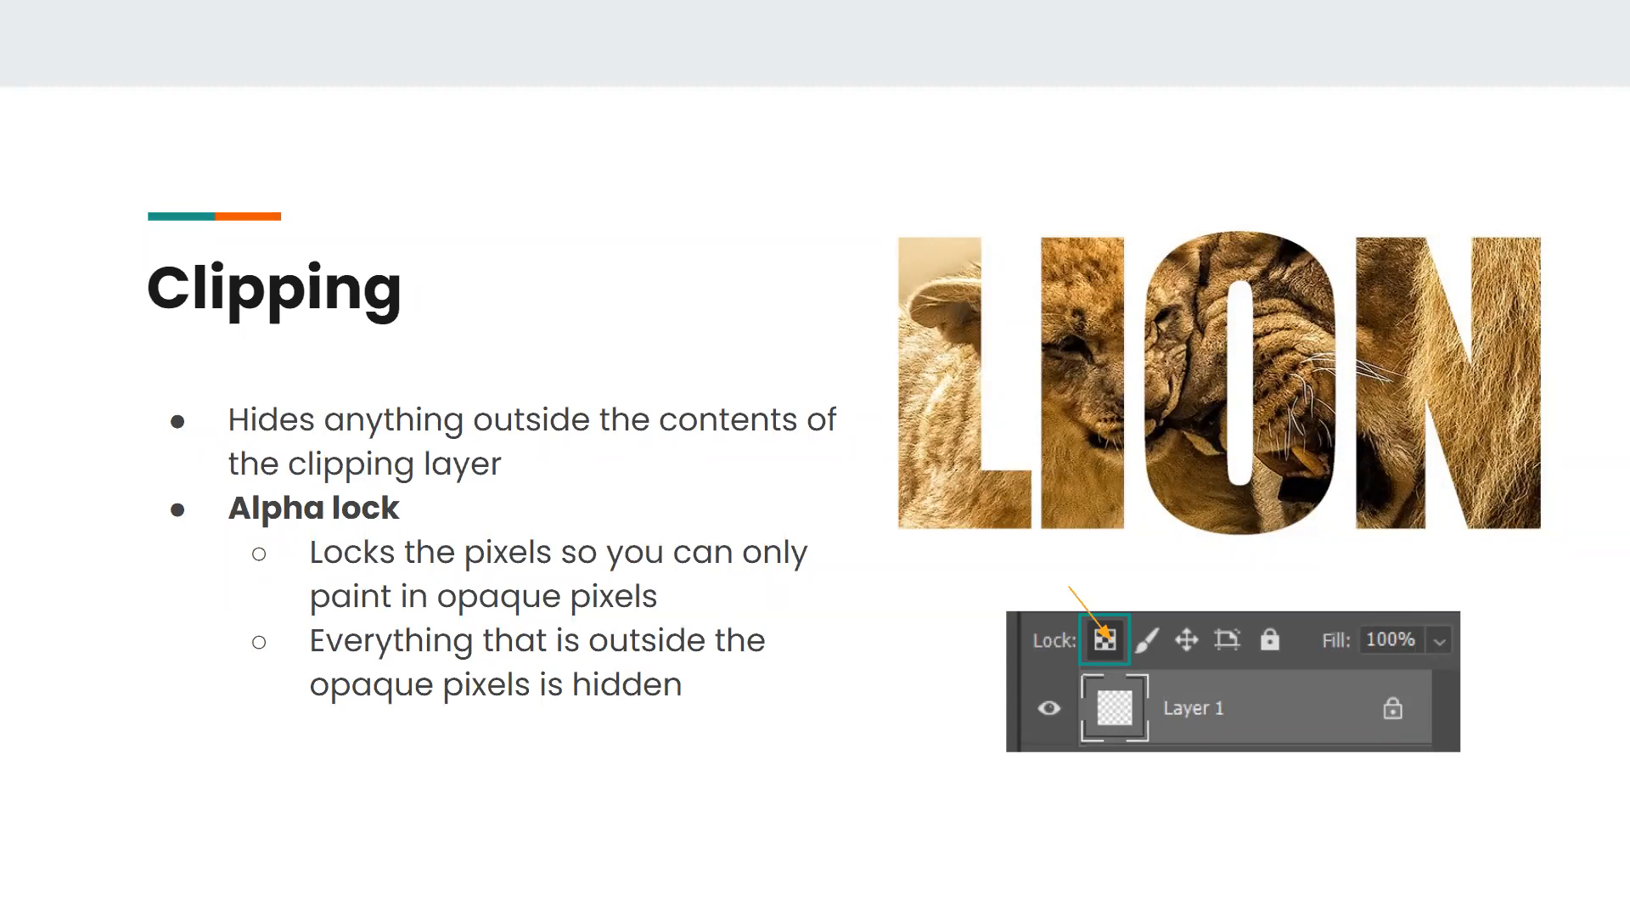
key("alt+Tab")
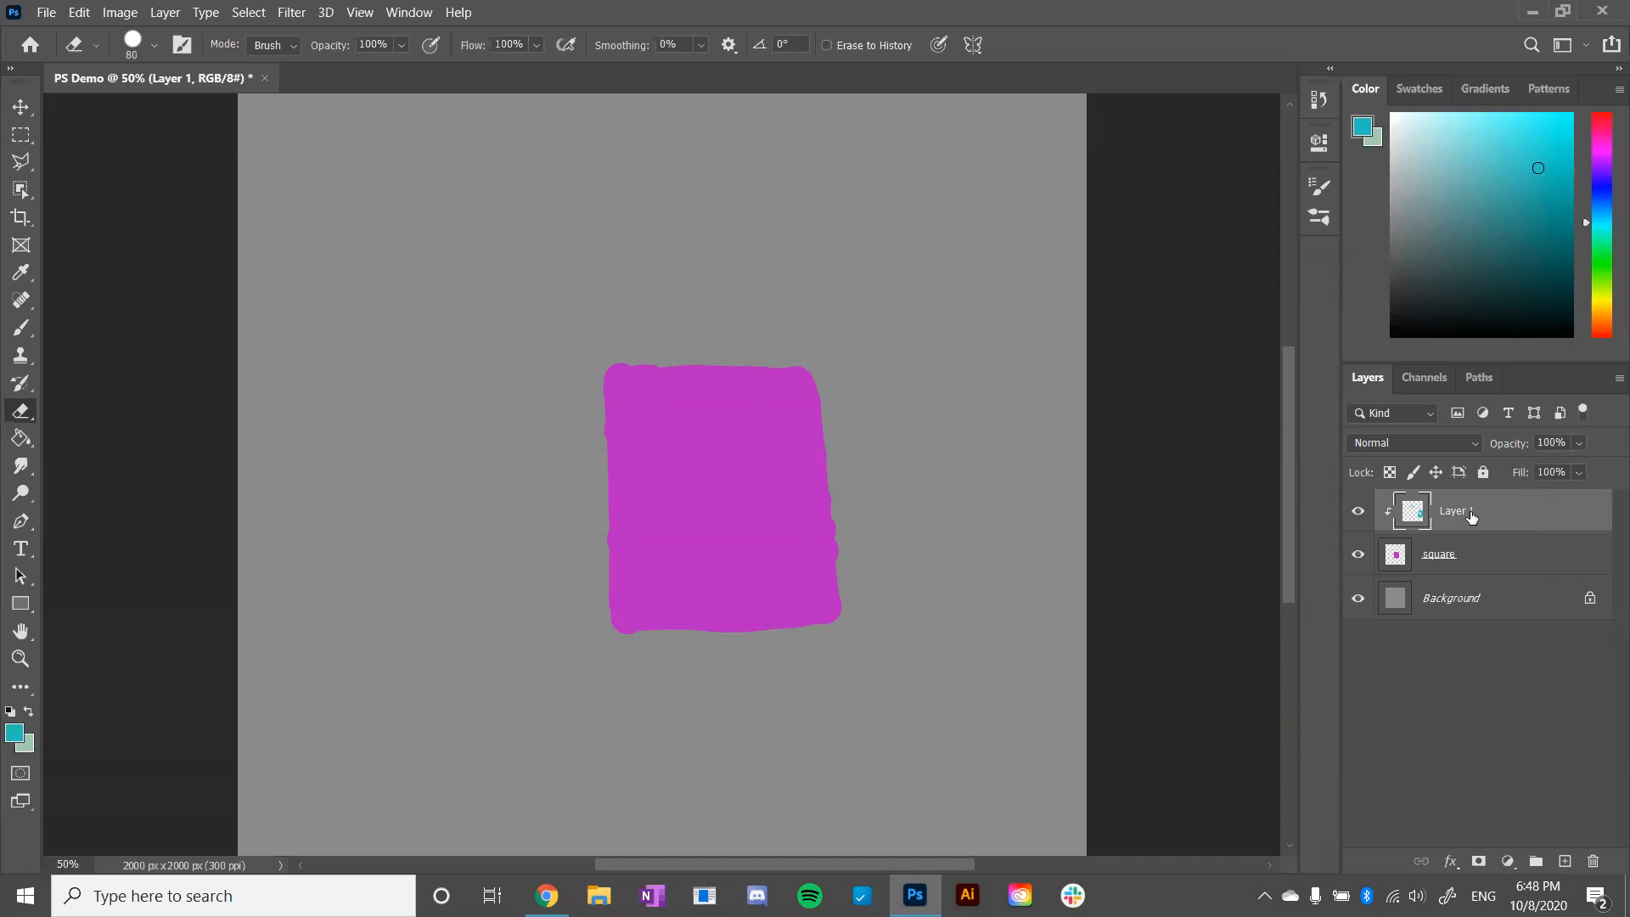
left_click(1596, 861)
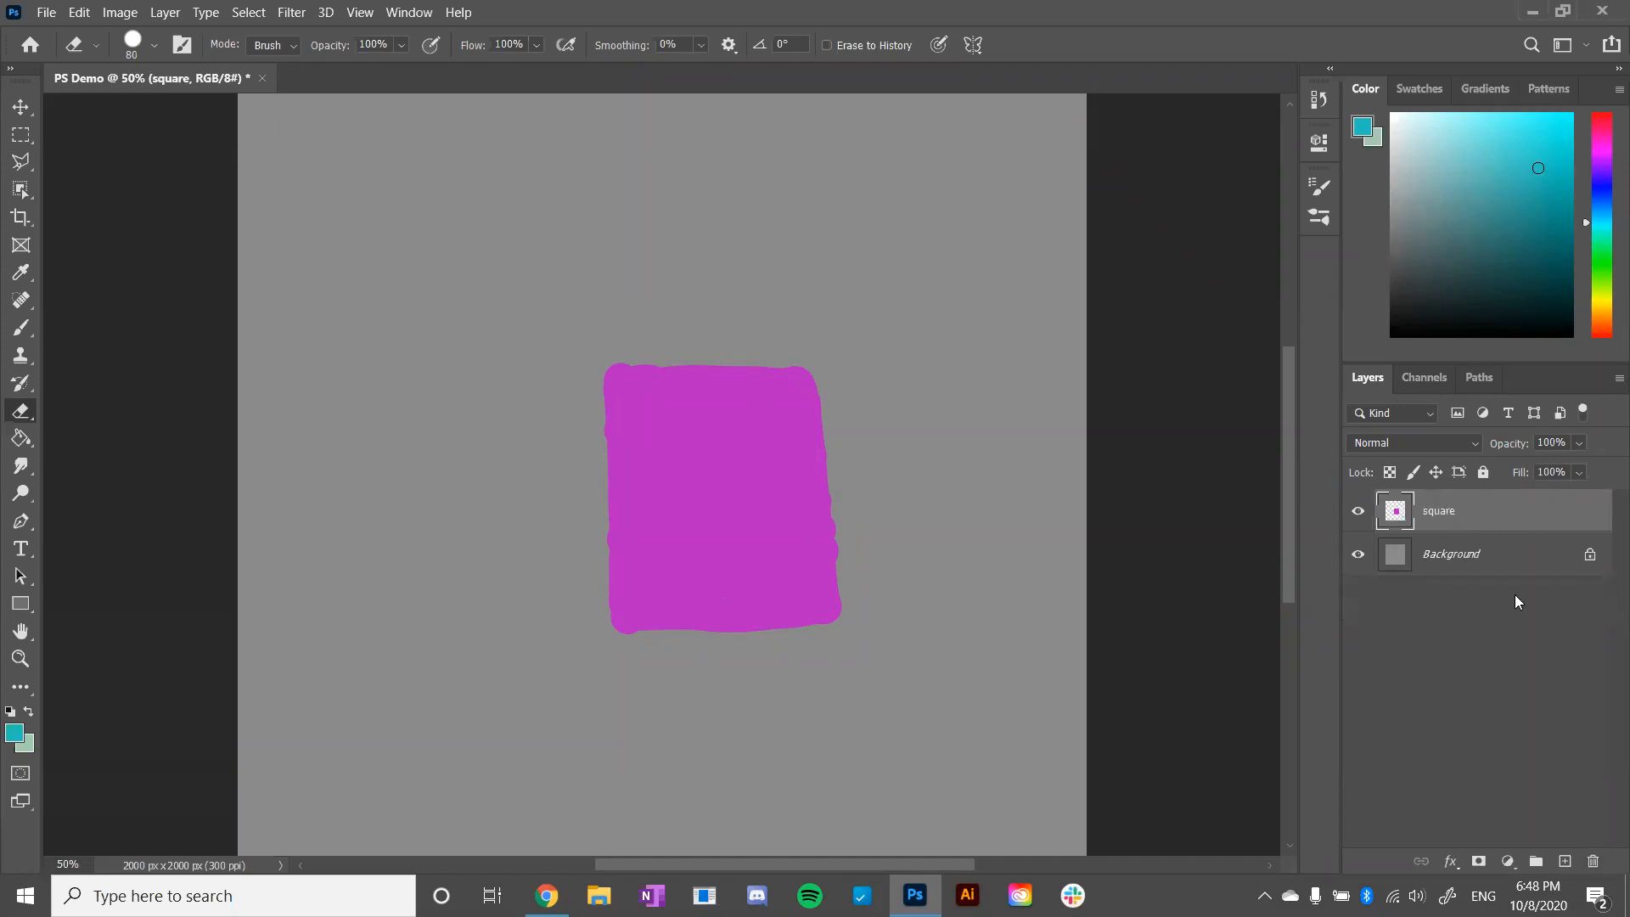
- Lock the transparent pixels of the square layer and activate the Brush tool
left_click(1392, 473)
left_click(24, 308)
left_click(21, 328)
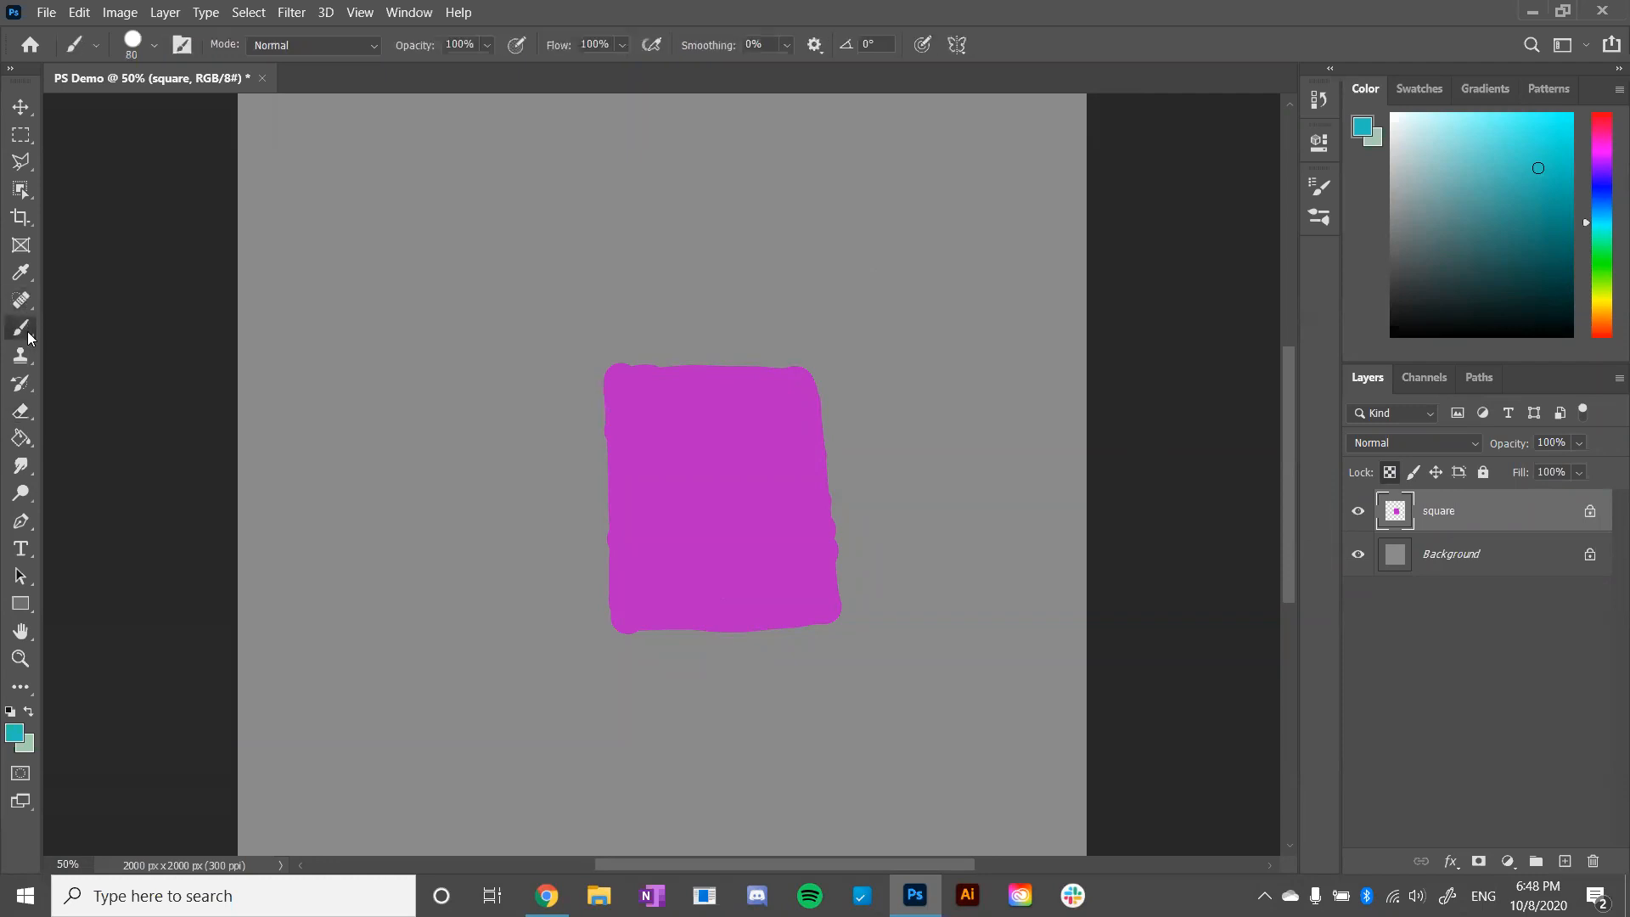
- Paint cyan-blue diagonal strokes over most of the alpha-locked square, leaving its lower-left corner magenta
left_click_drag(620, 433, 627, 378)
mouse_move(788, 581)
left_mouse_down()
mouse_move(618, 386)
mouse_move(831, 602)
mouse_move(831, 562)
left_mouse_up()
left_click_drag(709, 382, 822, 535)
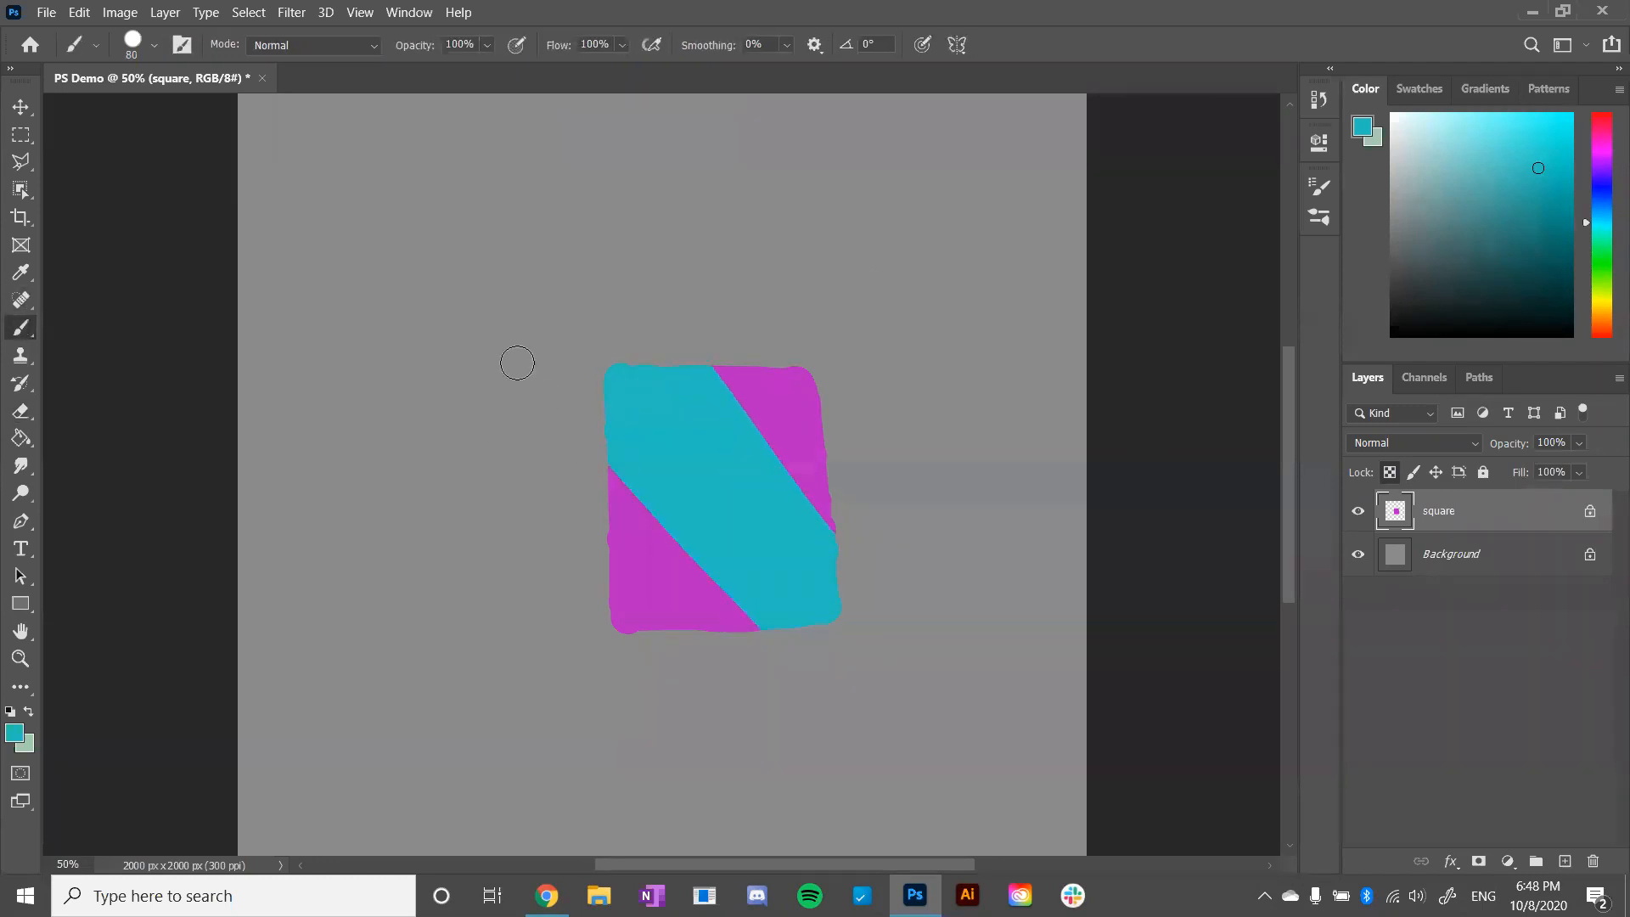
mouse_move(681, 347)
left_mouse_down()
mouse_move(740, 381)
mouse_move(815, 463)
left_mouse_up()
left_click_drag(769, 378, 810, 429)
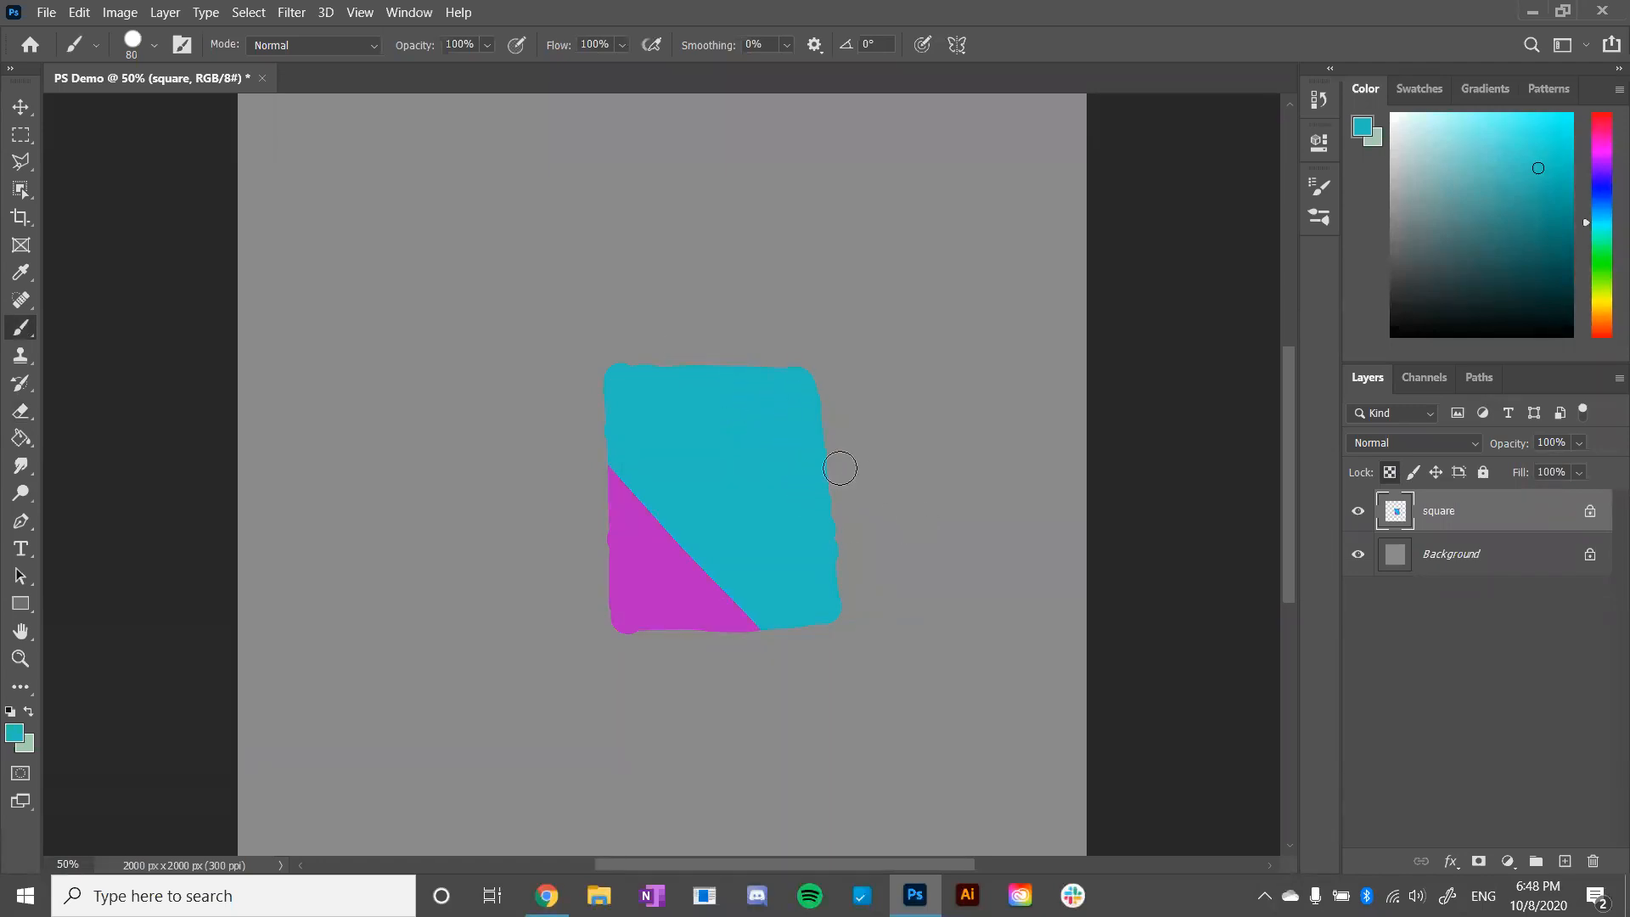
mouse_move(585, 397)
left_mouse_down()
mouse_move(737, 624)
mouse_move(613, 483)
left_mouse_up()
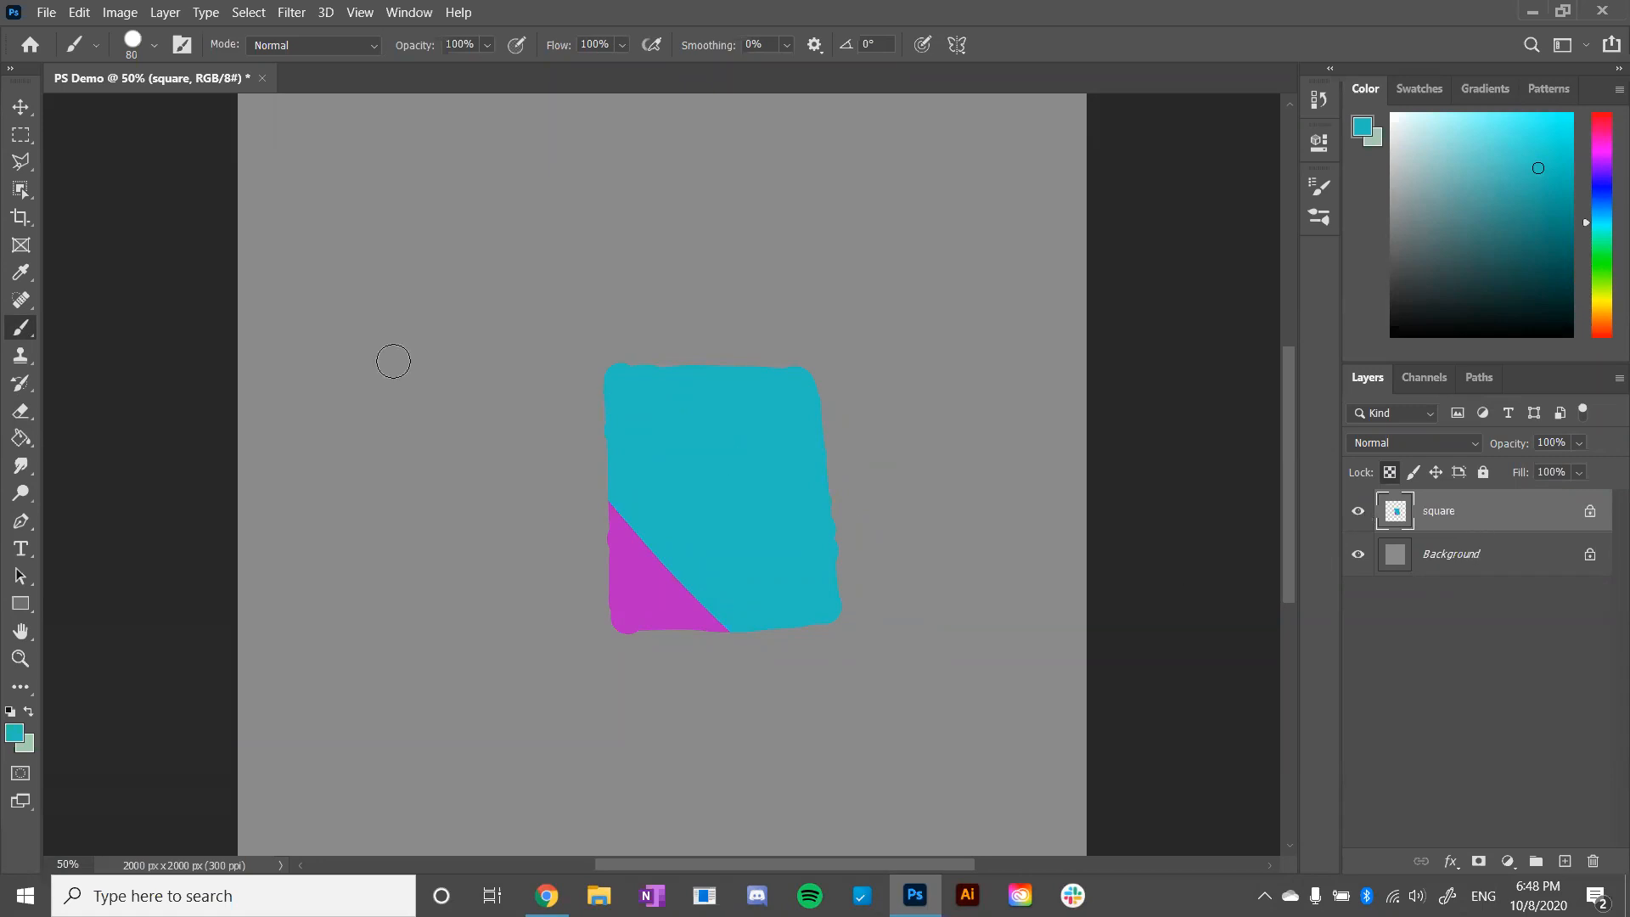
- Run the Eraser over the entire alpha-locked square to replace its paint with the pale green background color
left_click(27, 411)
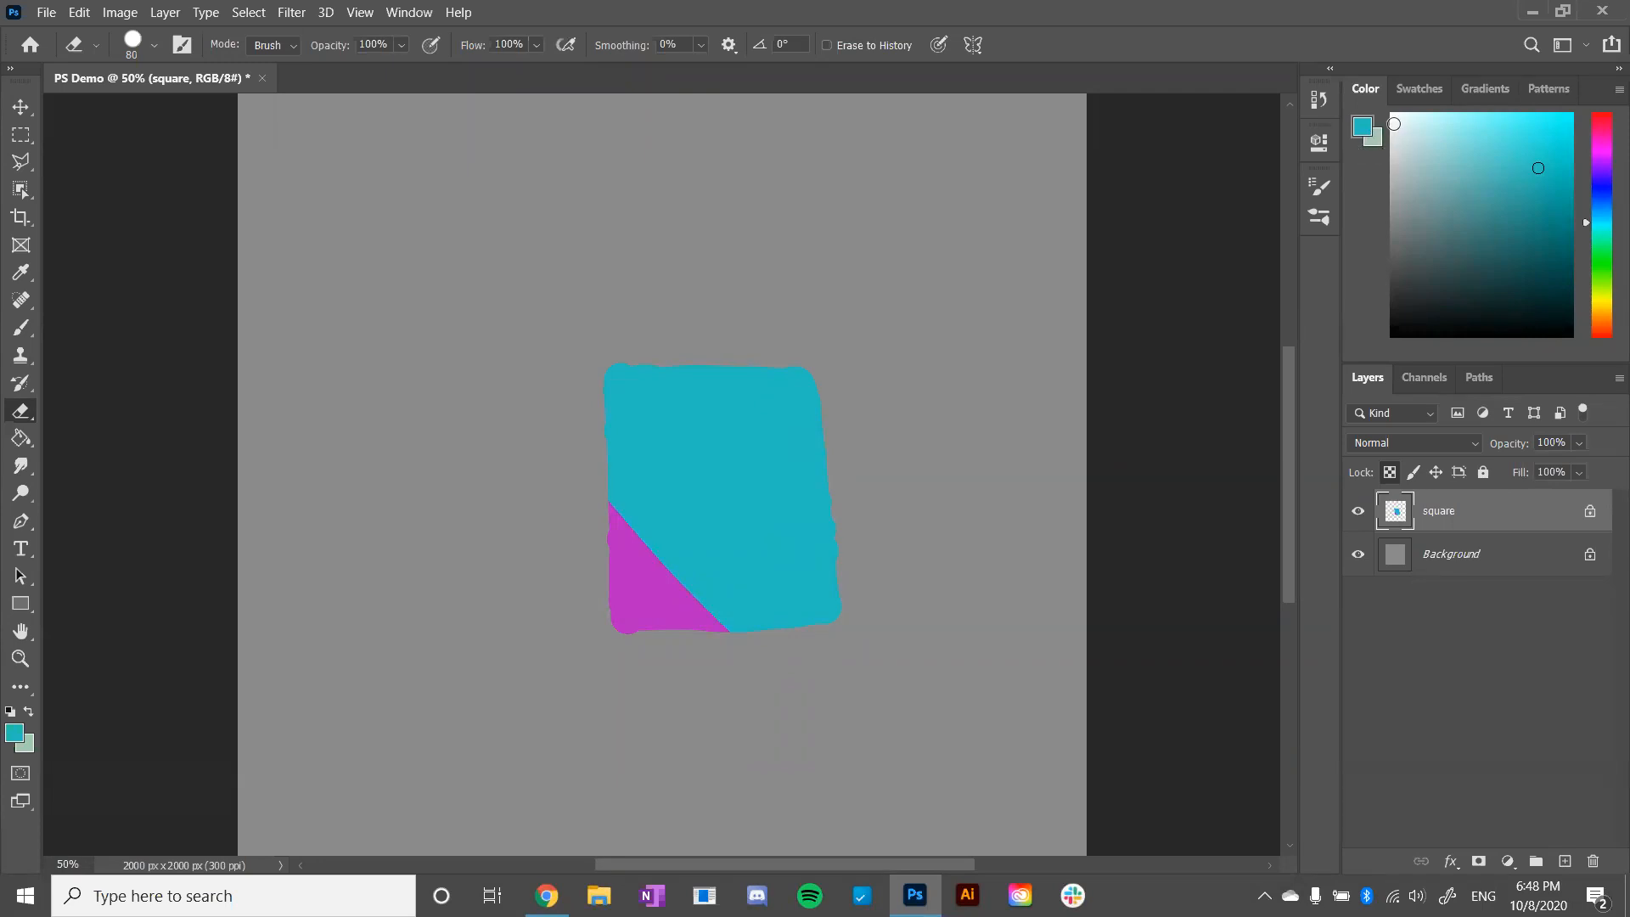
mouse_move(546, 442)
left_mouse_down()
mouse_move(642, 541)
mouse_move(599, 478)
mouse_move(802, 632)
mouse_move(652, 373)
mouse_move(791, 554)
mouse_move(681, 373)
mouse_move(712, 374)
mouse_move(817, 488)
mouse_move(808, 380)
mouse_move(617, 618)
left_mouse_up()
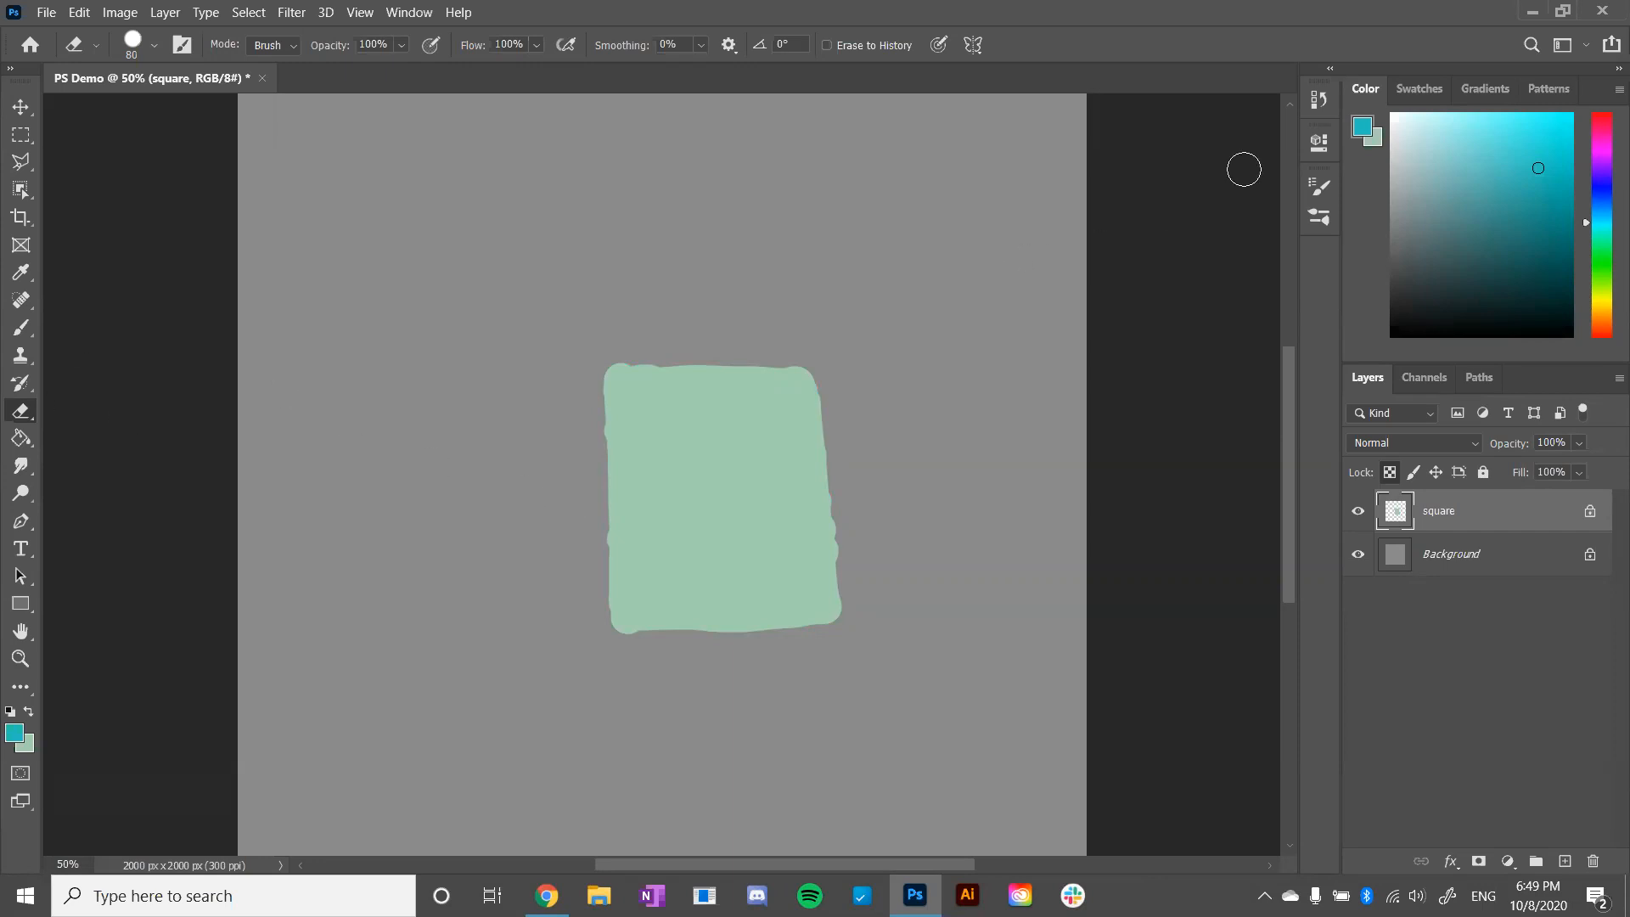
- Switch to the Chrome presentation and advance to the History Panel slide
key("alt+Tab")
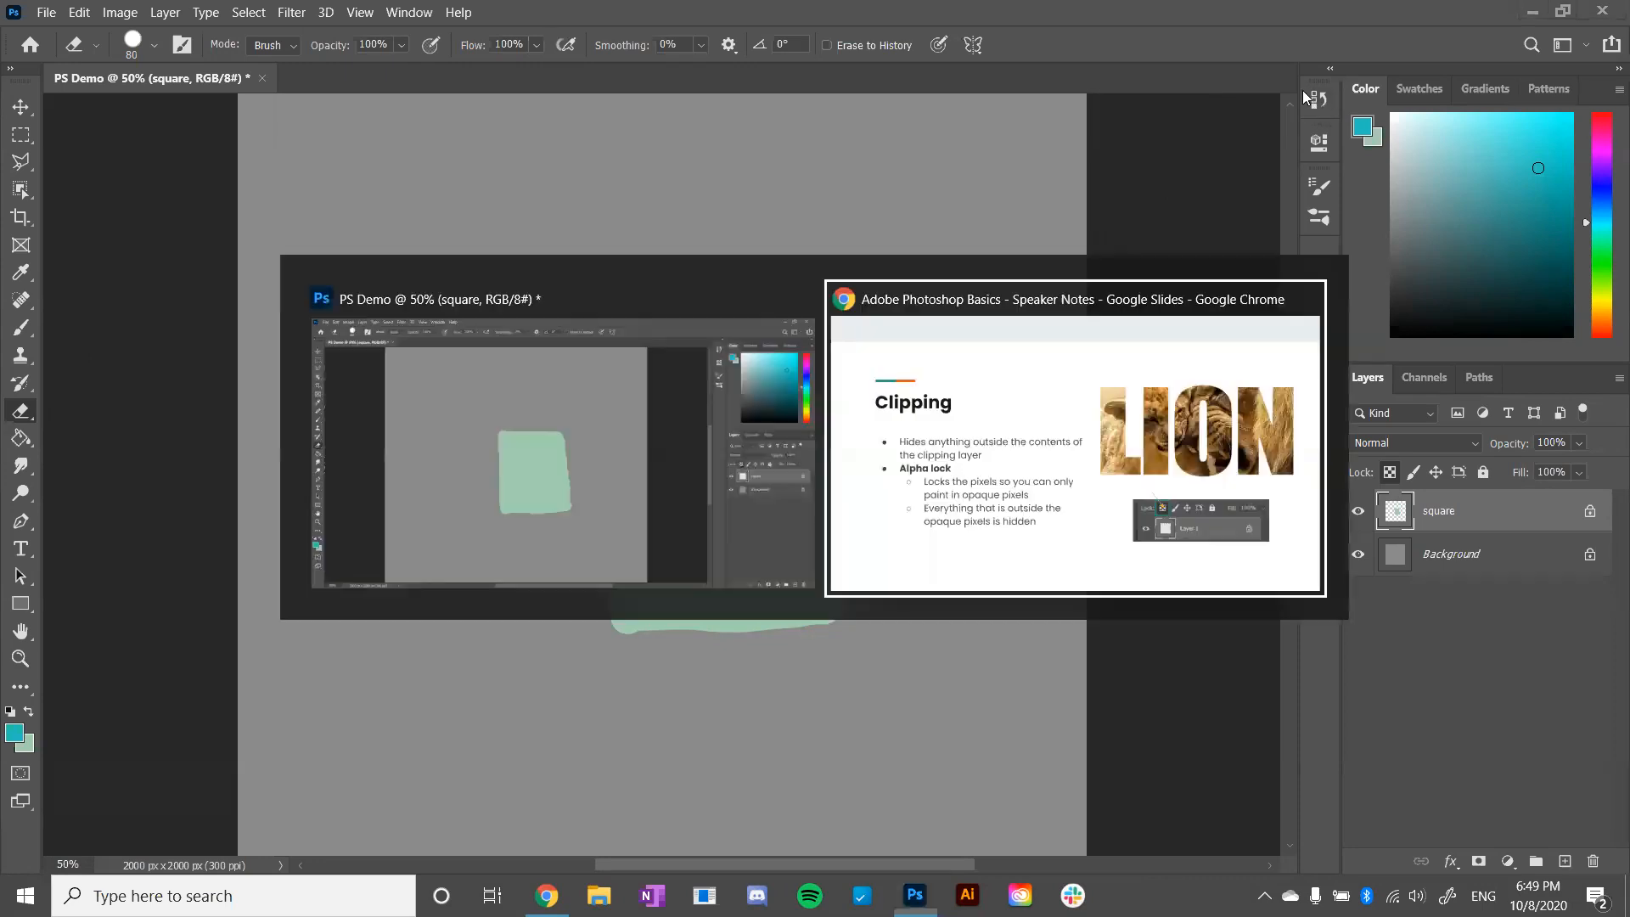
key("Right")
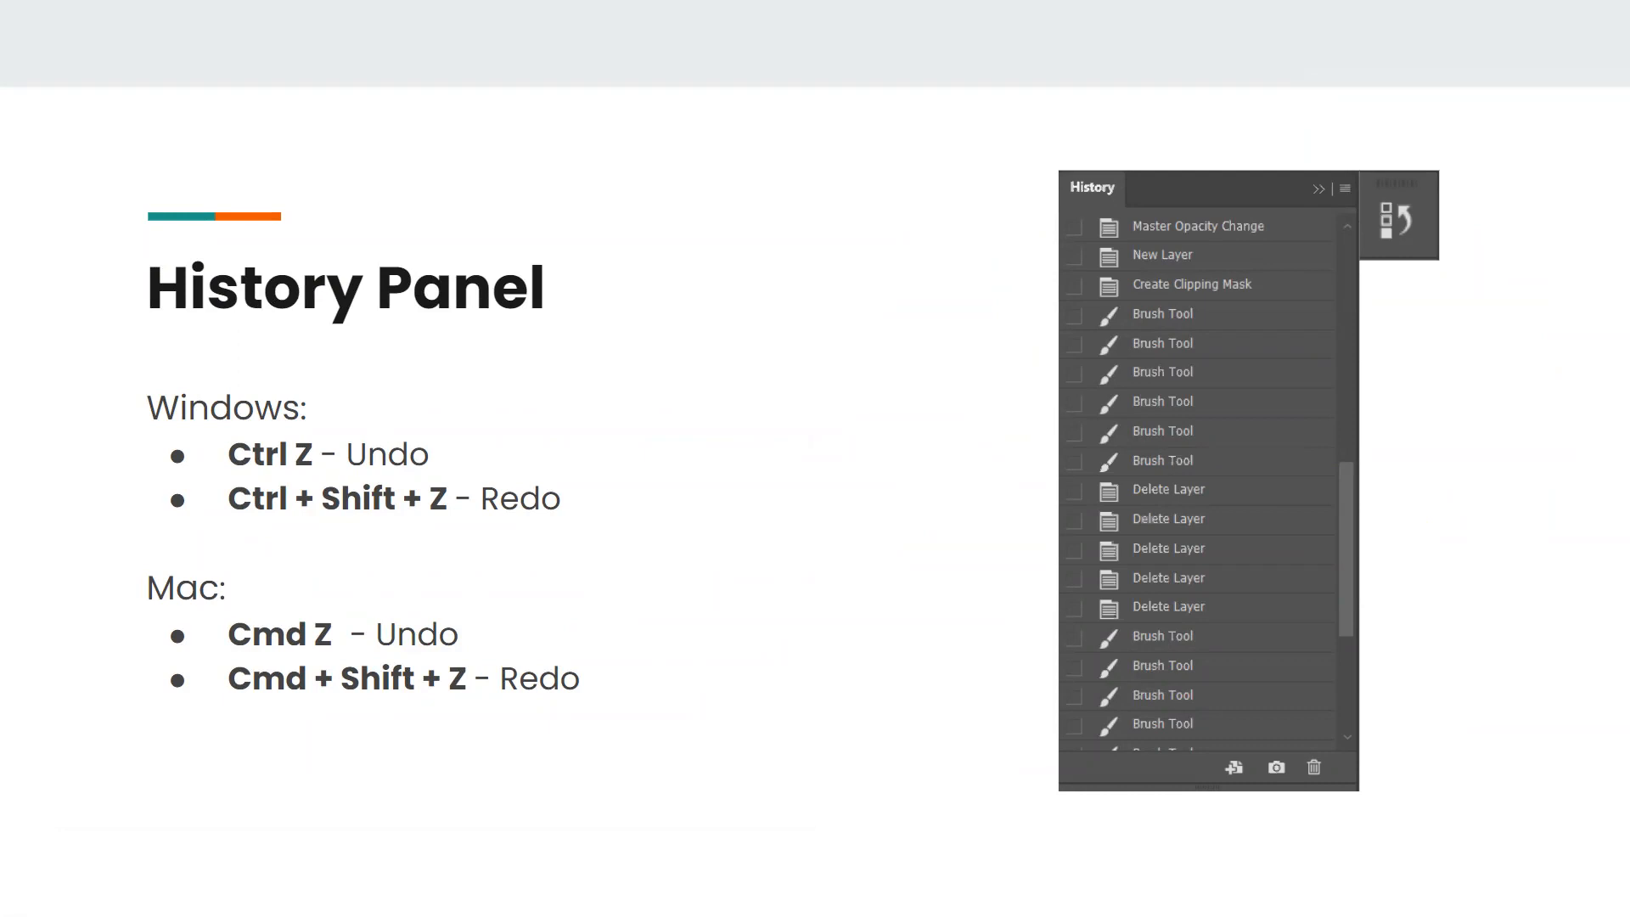
- Switch back to Photoshop and undo the eraser strokes and the last brush stroke on the square
key("alt+Tab")
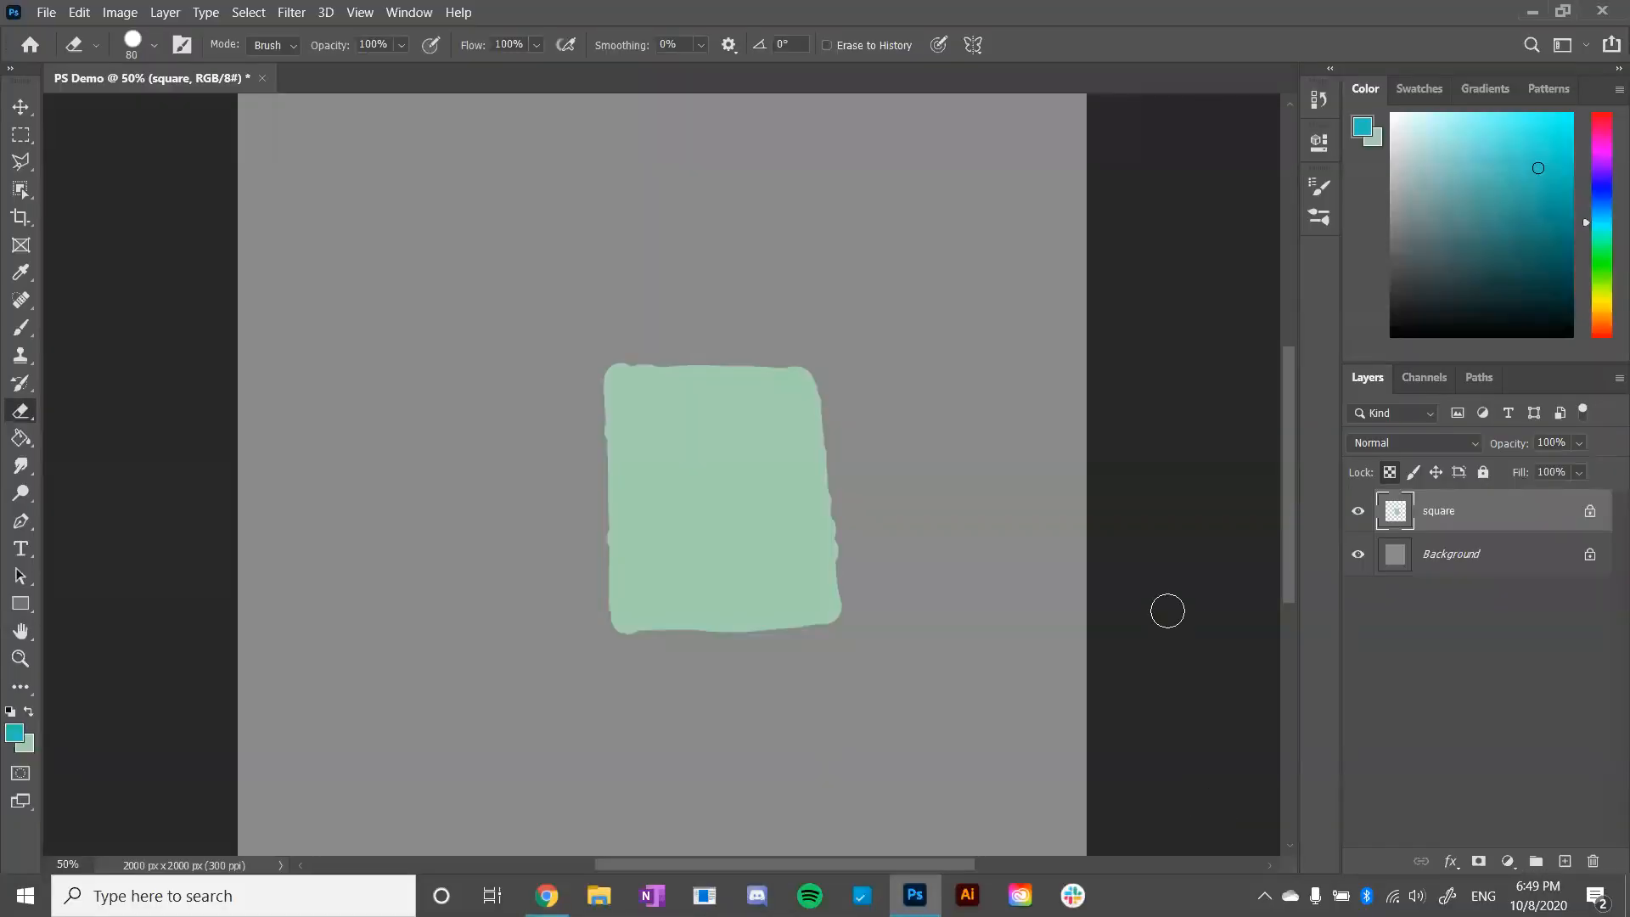
key("ctrl+z")
key("ctrl+z")
key("ctrl+z")
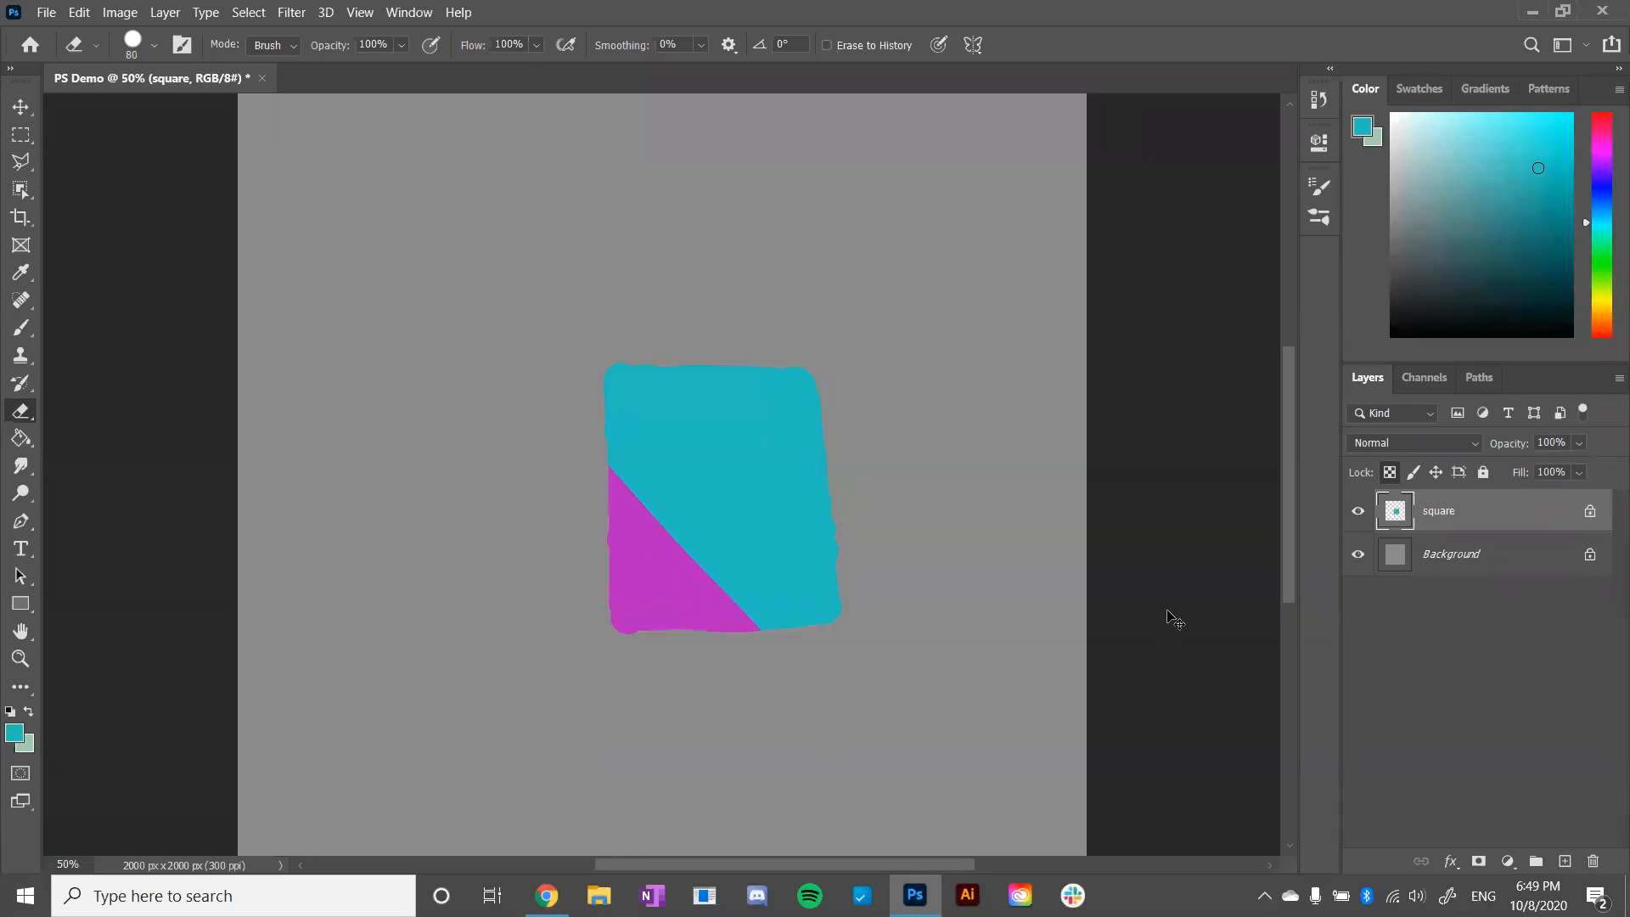
- Undo the remaining cyan strokes on the square and bring up the document history from its earliest state
key("ctrl+z")
key("ctrl+z")
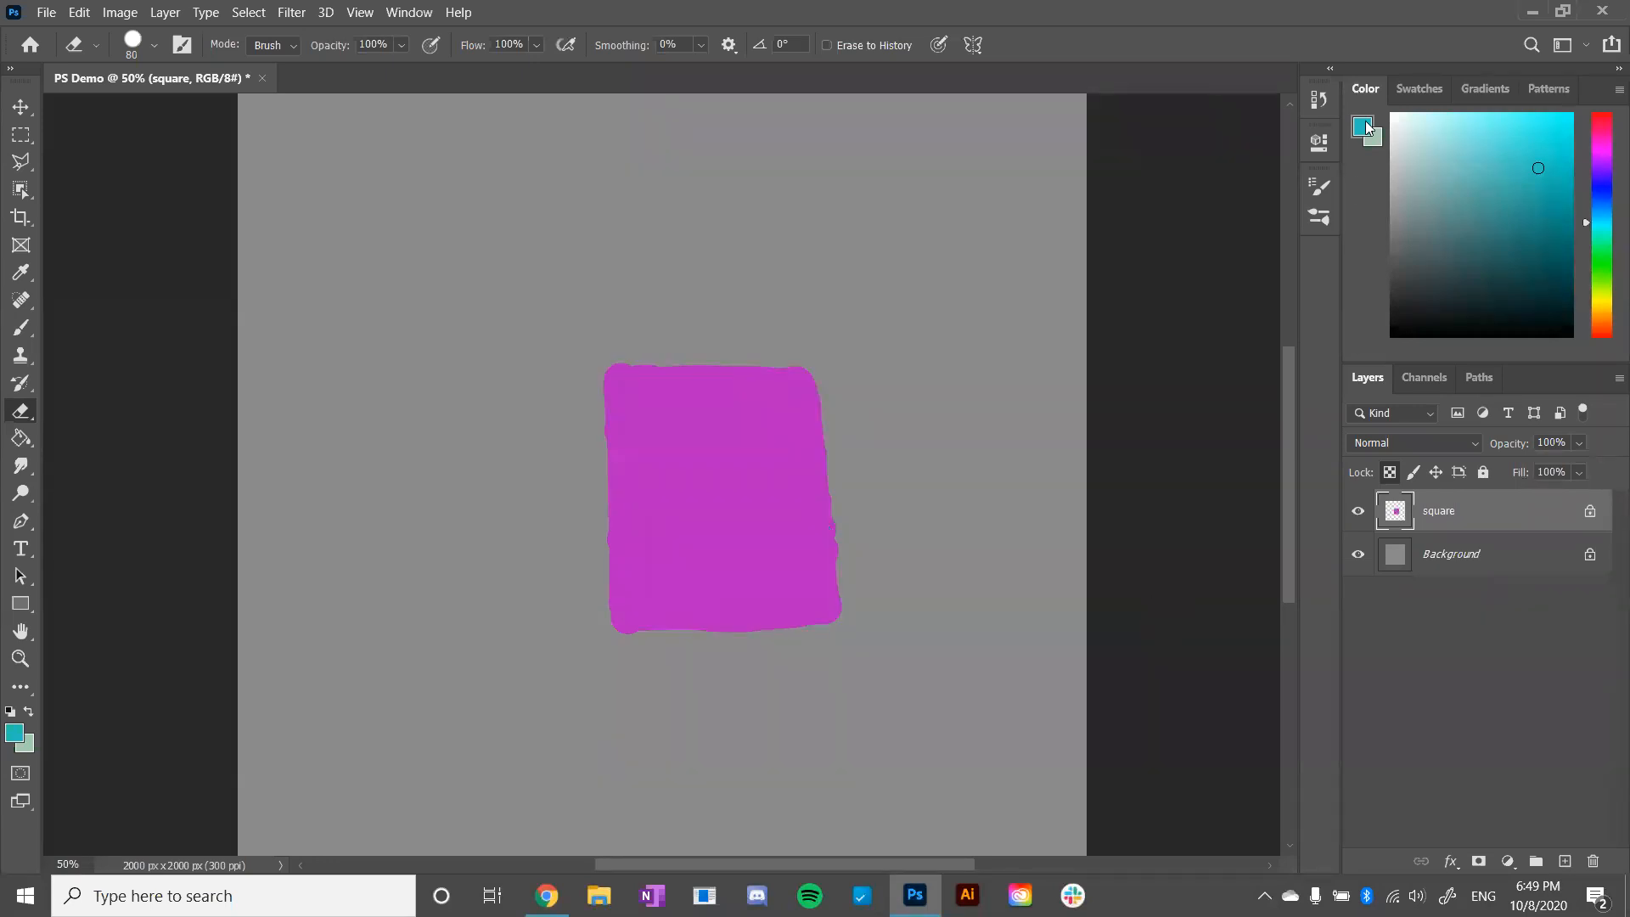
left_click(1312, 103)
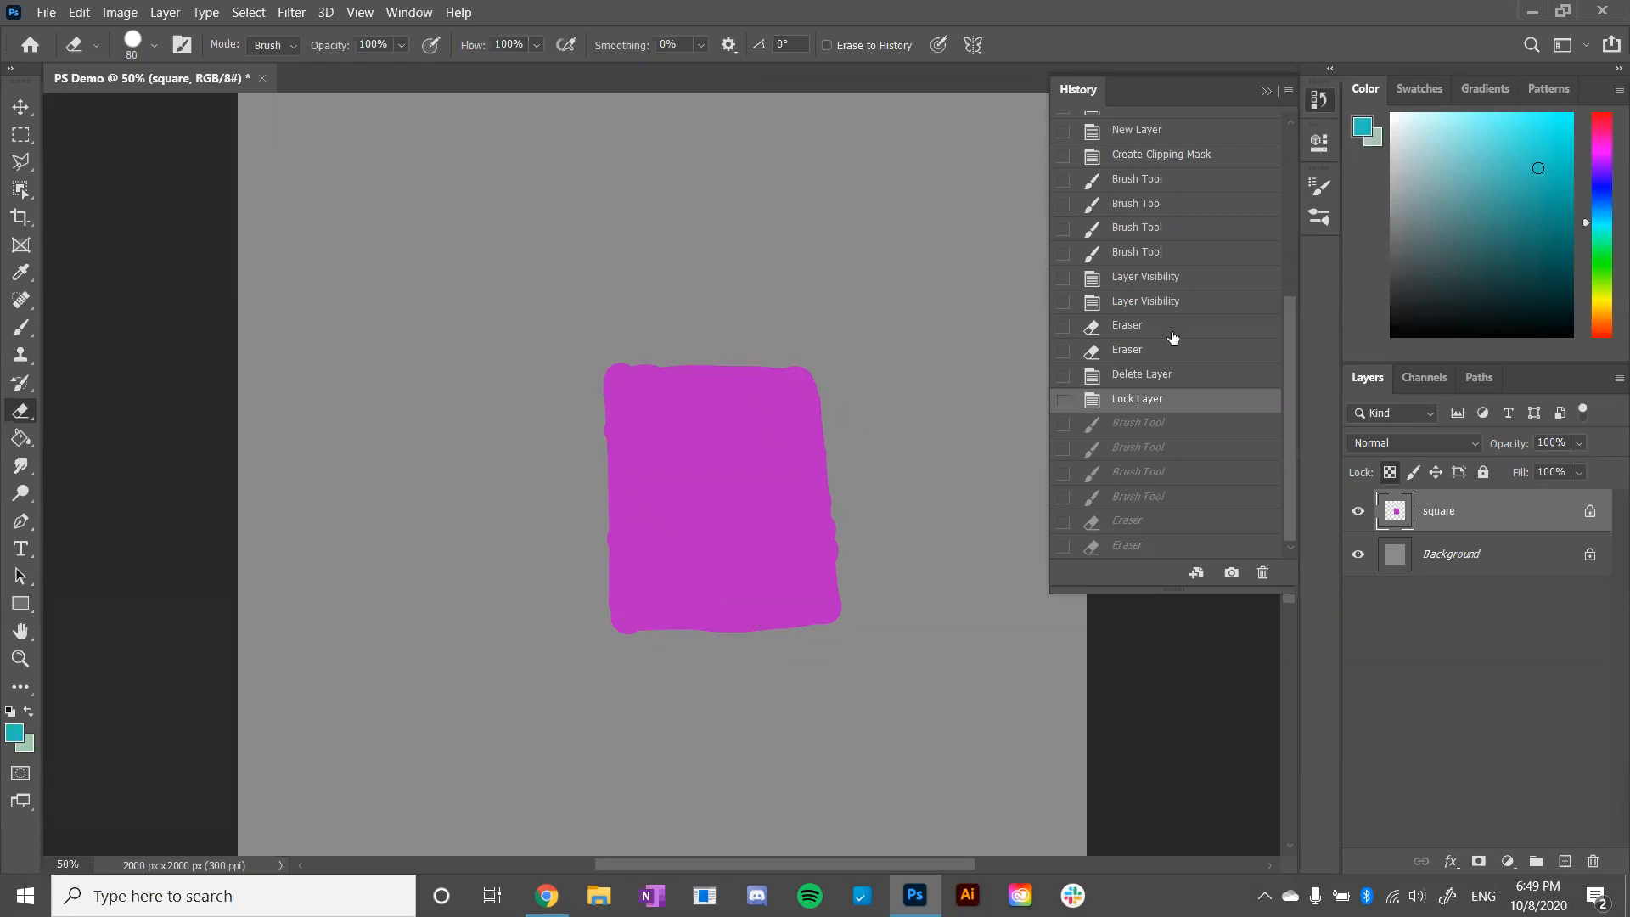
scroll(1173, 337, "up", 5)
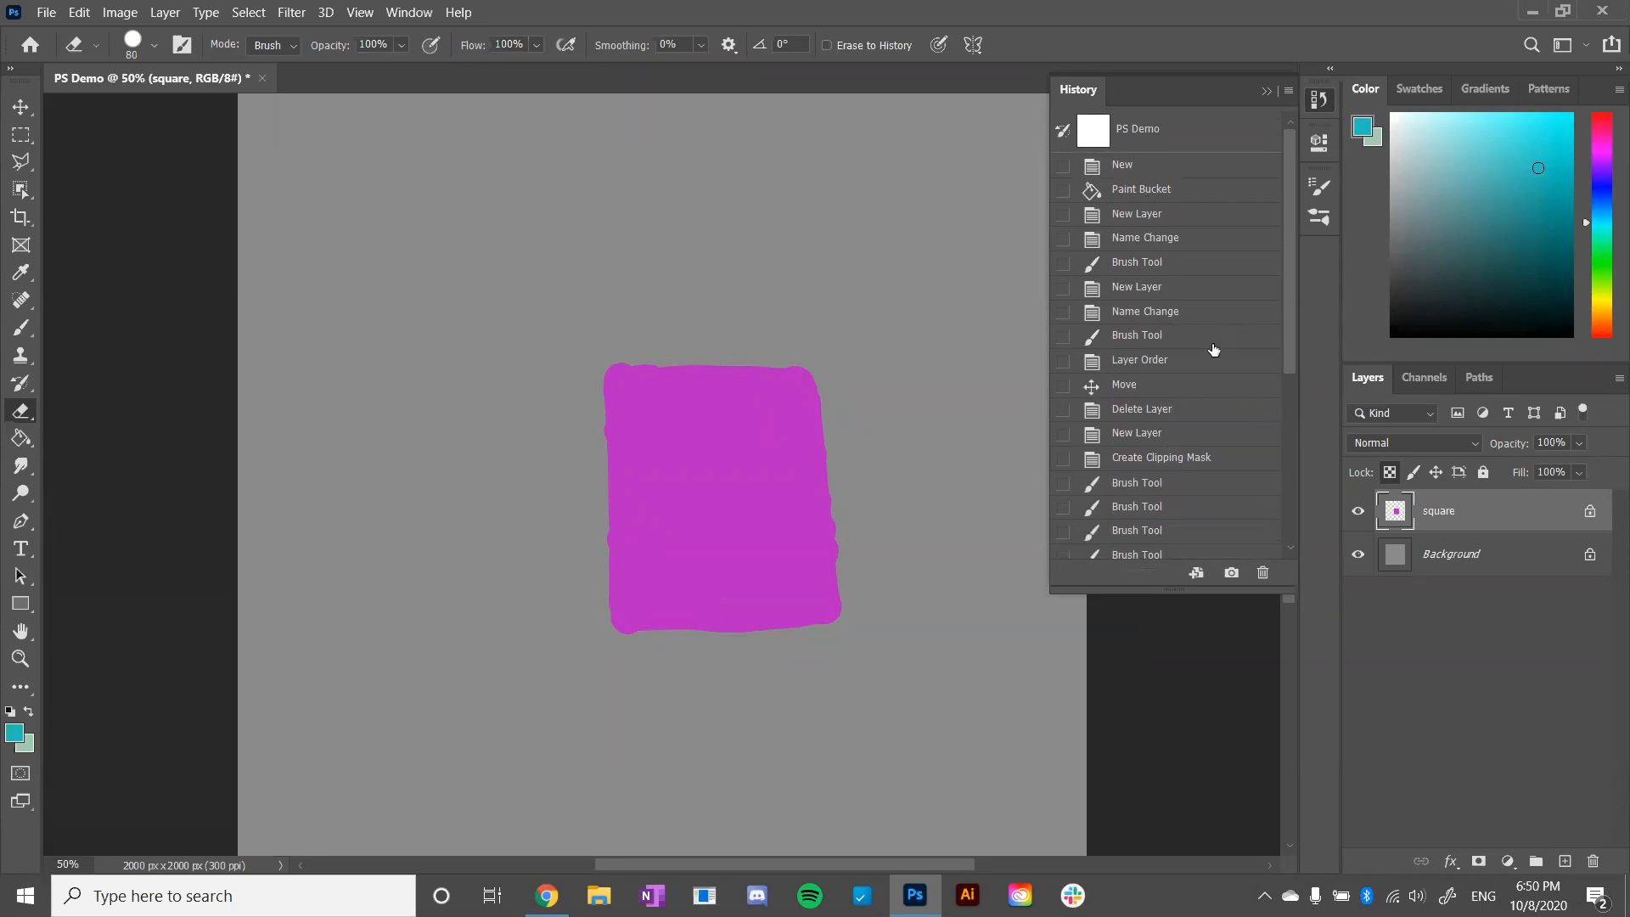
- Jump between several history states of the document, finishing at the Name Change state of the triangle layer, and collapse the history
left_click(1174, 192)
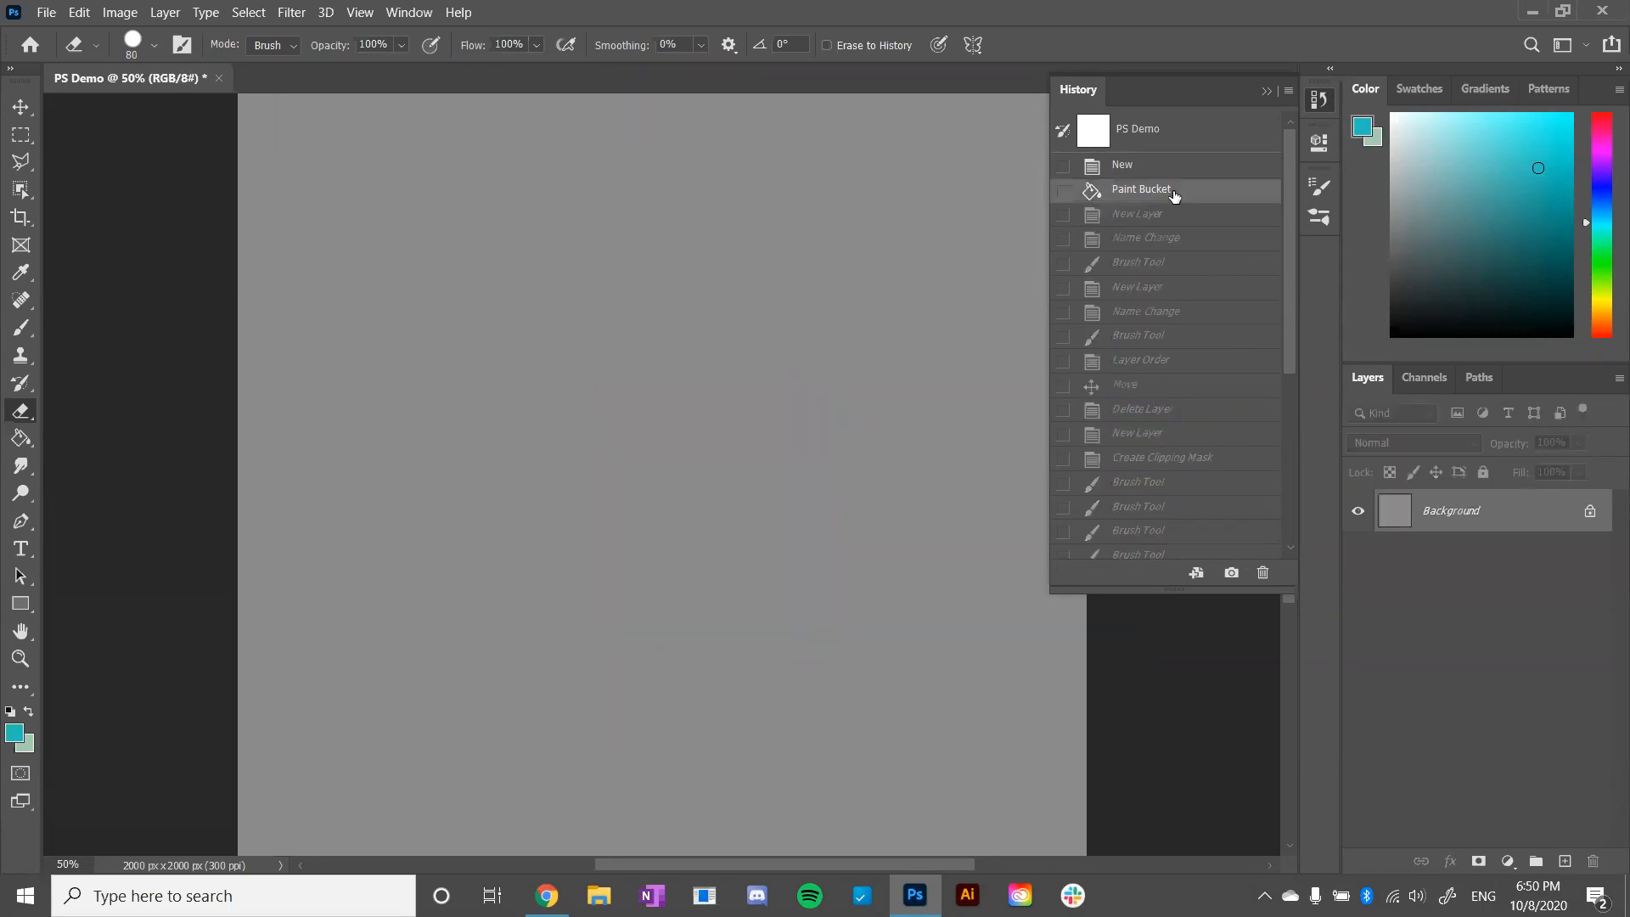
left_click(1150, 166)
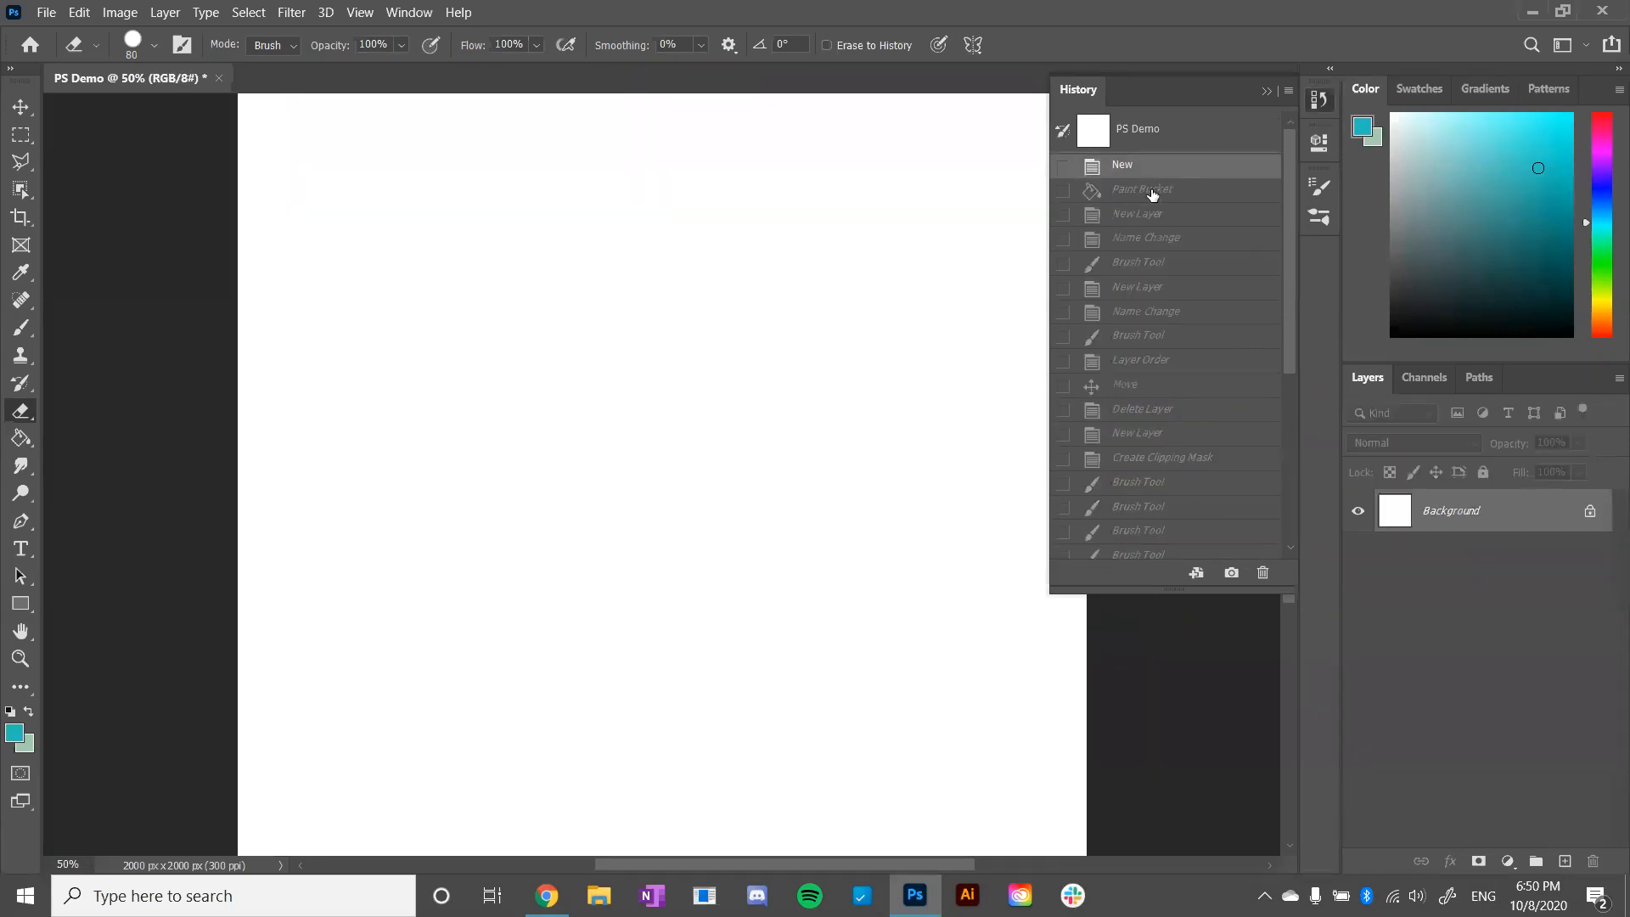
left_click(1152, 259)
left_click(1141, 408)
left_click(1140, 506)
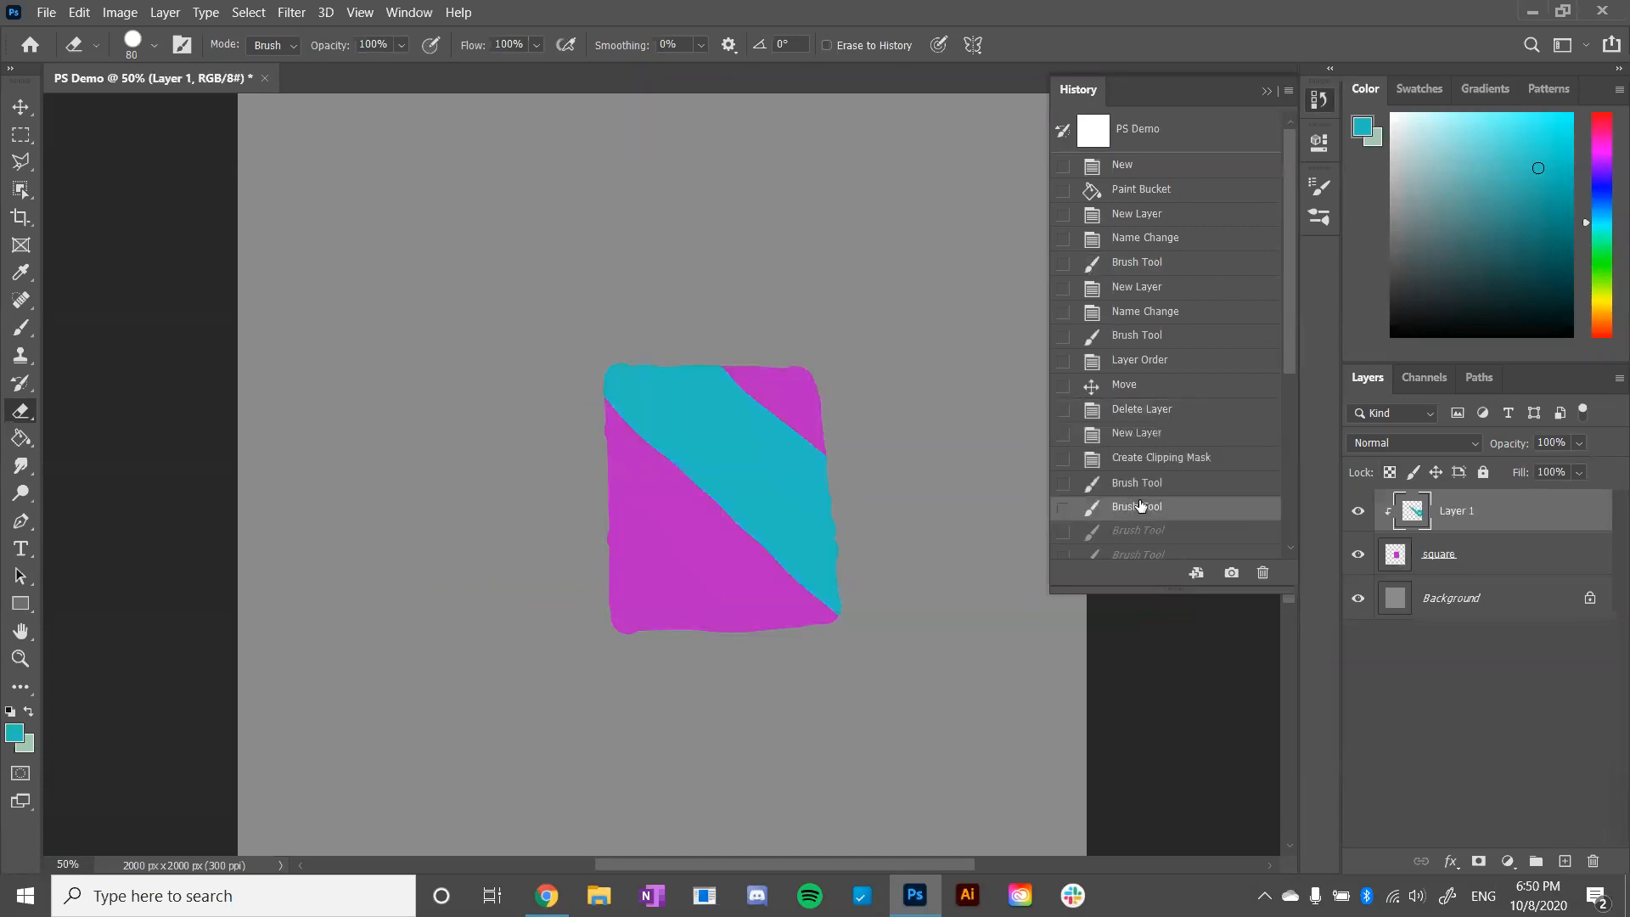
left_click(1163, 287)
left_click(1159, 238)
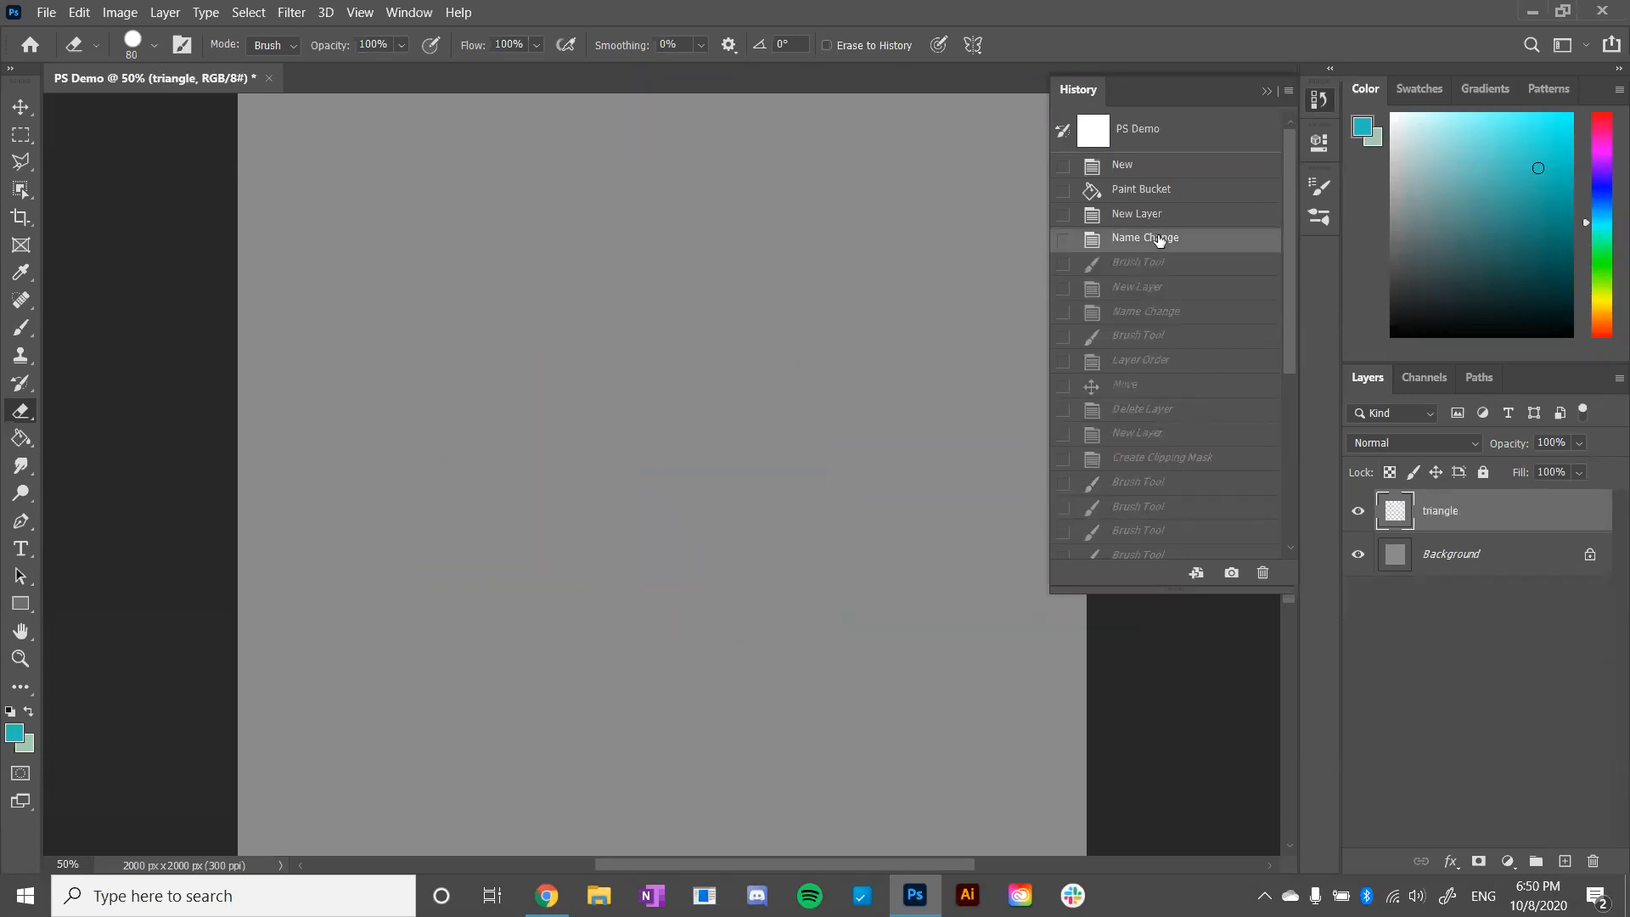
left_click(1268, 91)
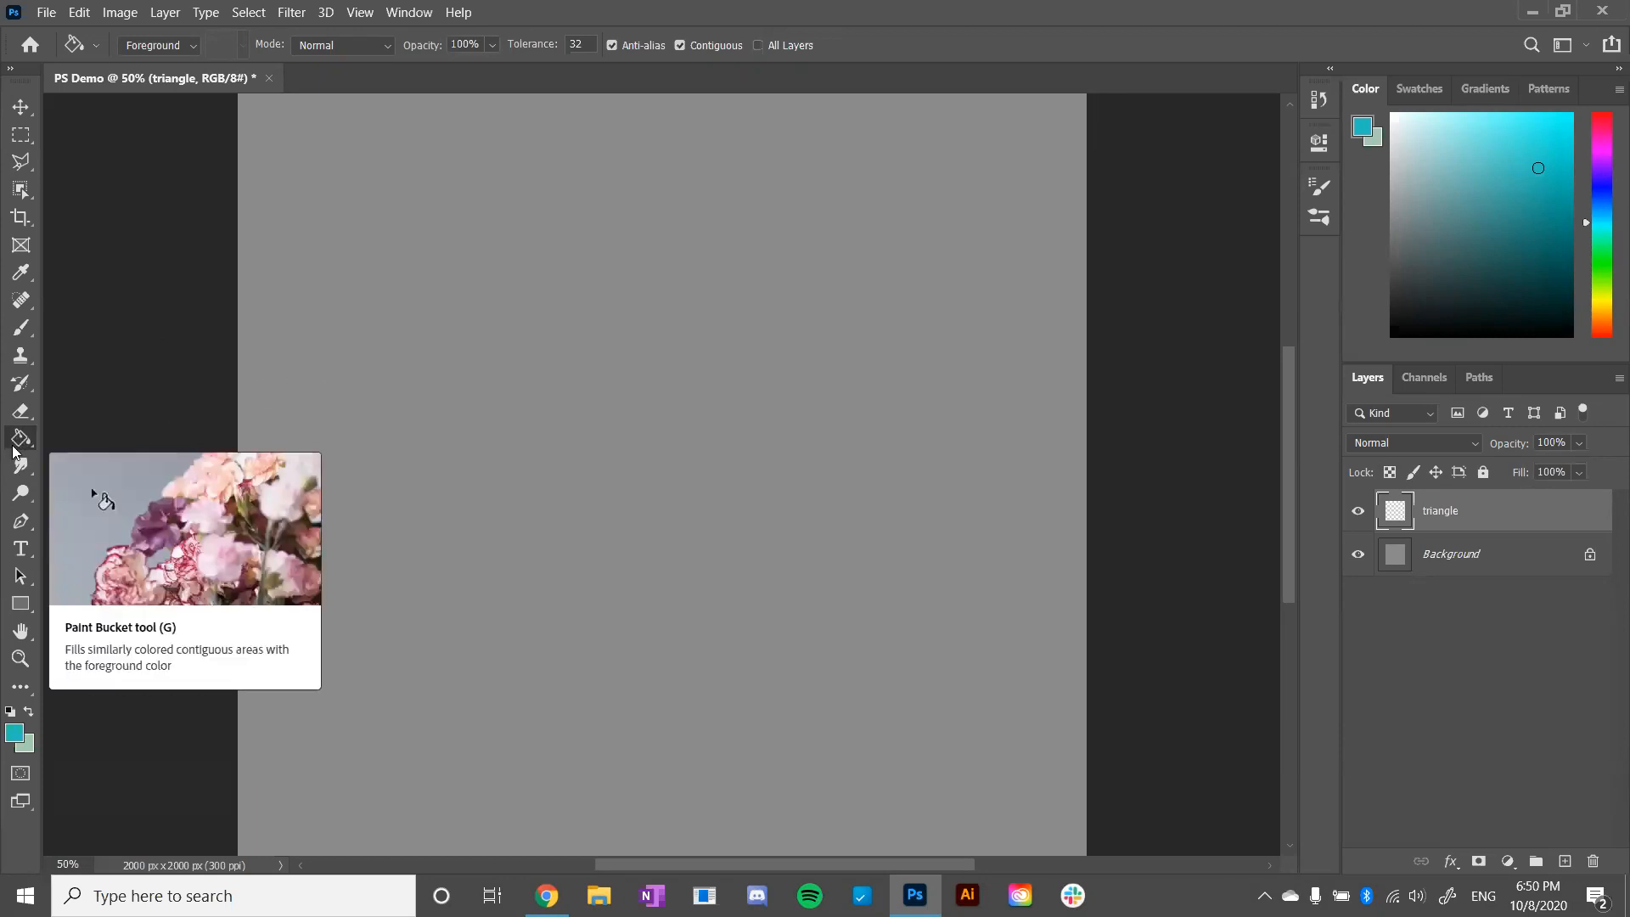
- Look over the available workspaces and the tool presets for Edit Toolbar
left_click(388, 11)
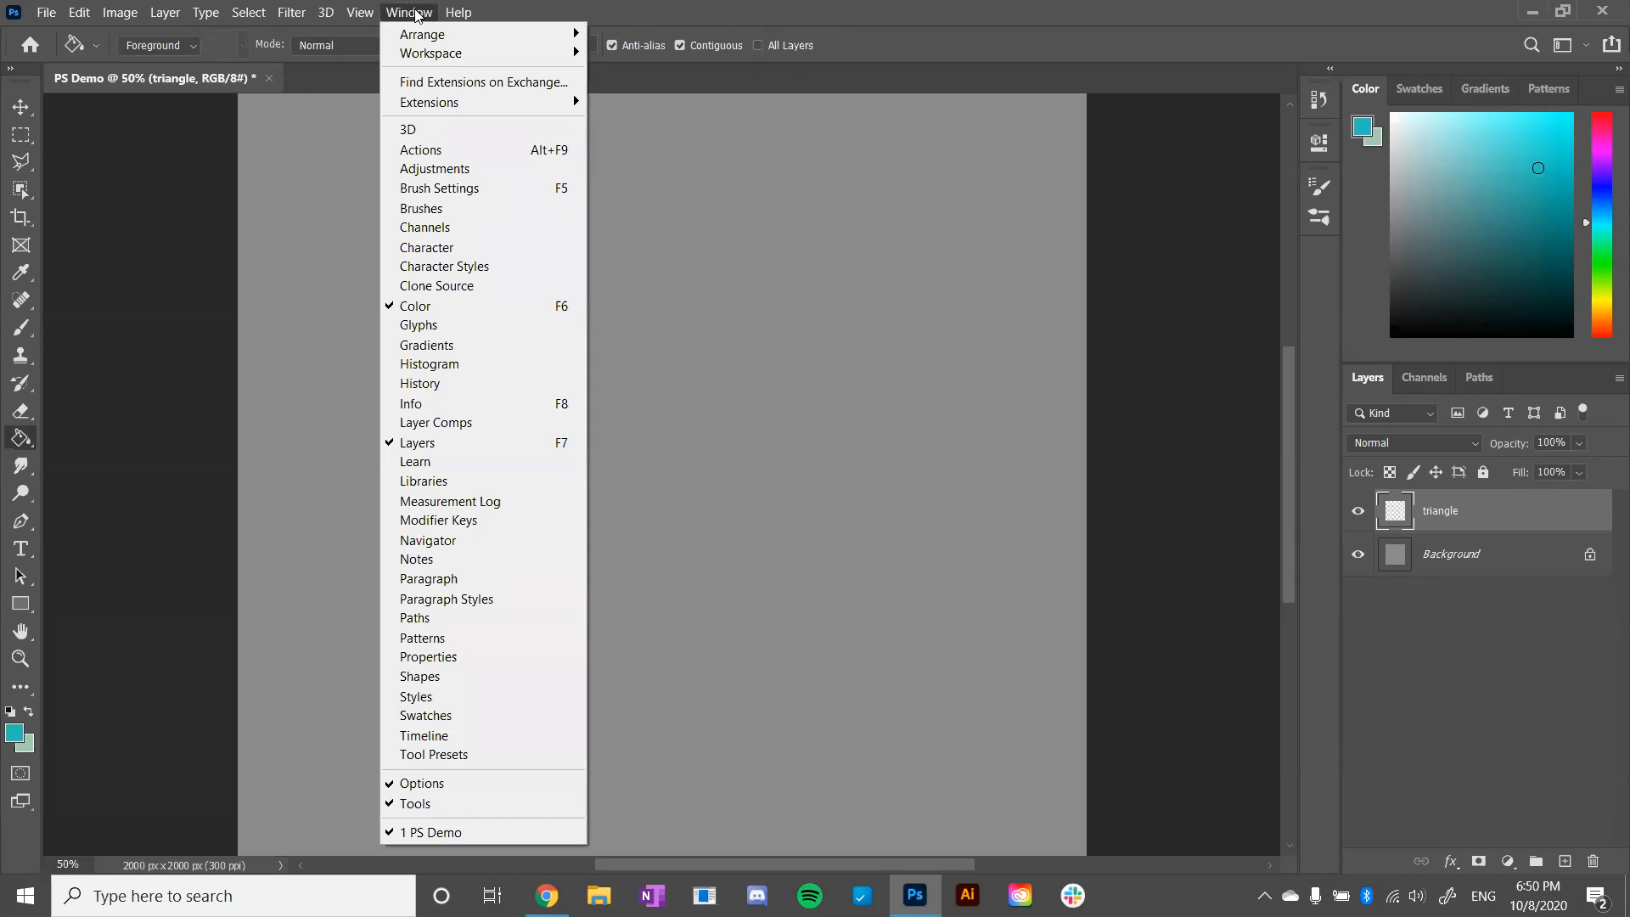
mouse_move(527, 53)
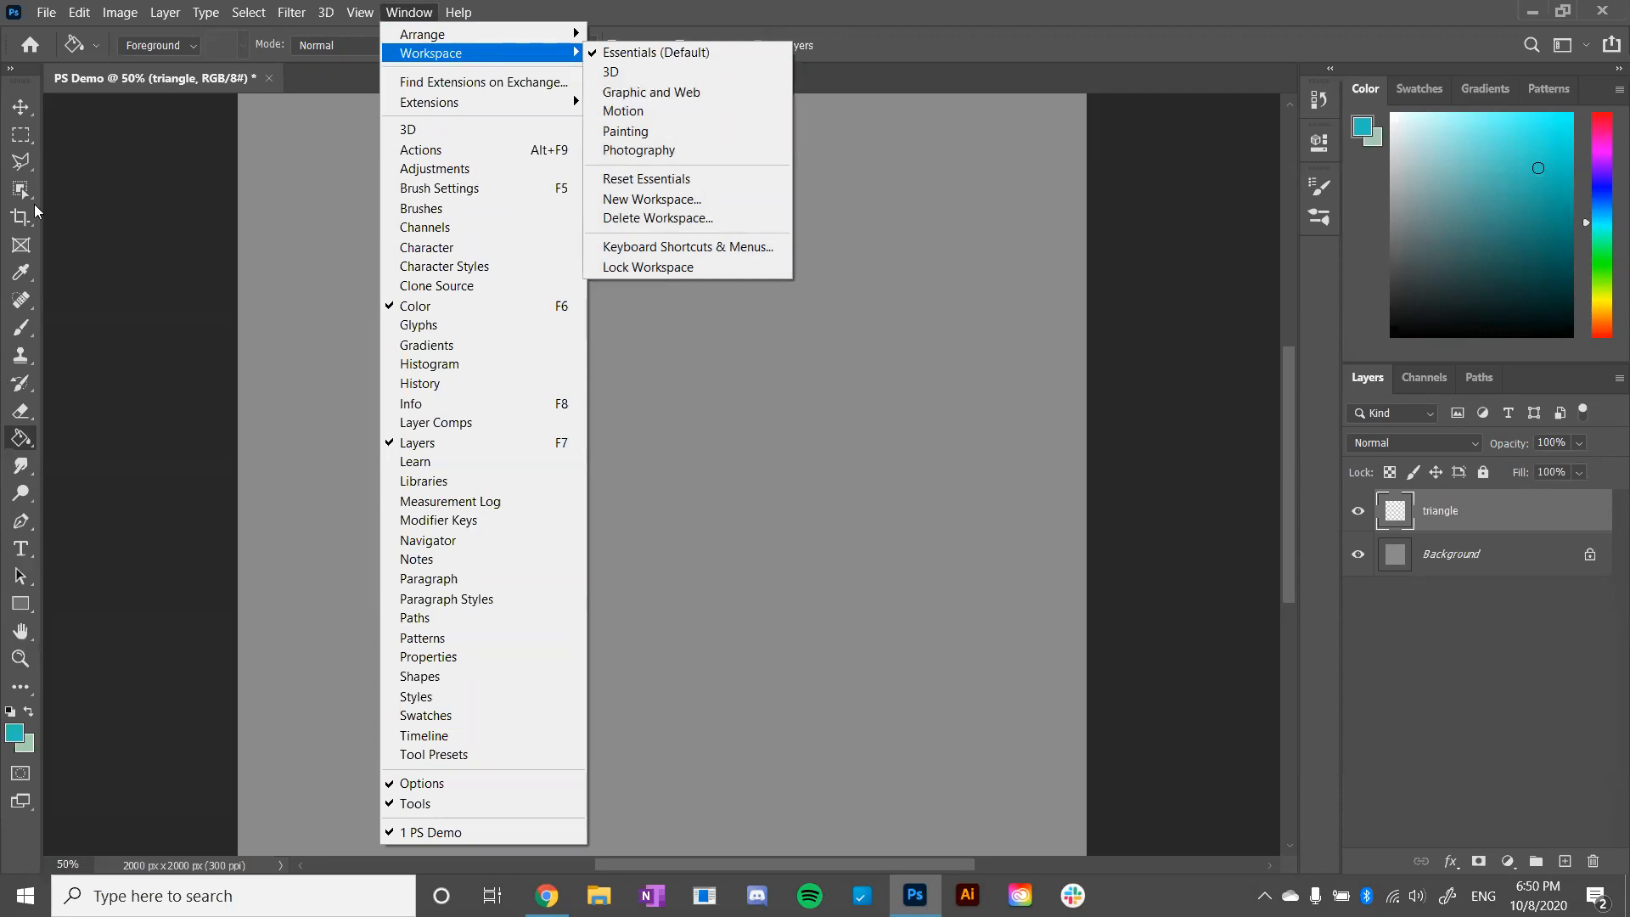
left_click(45, 698)
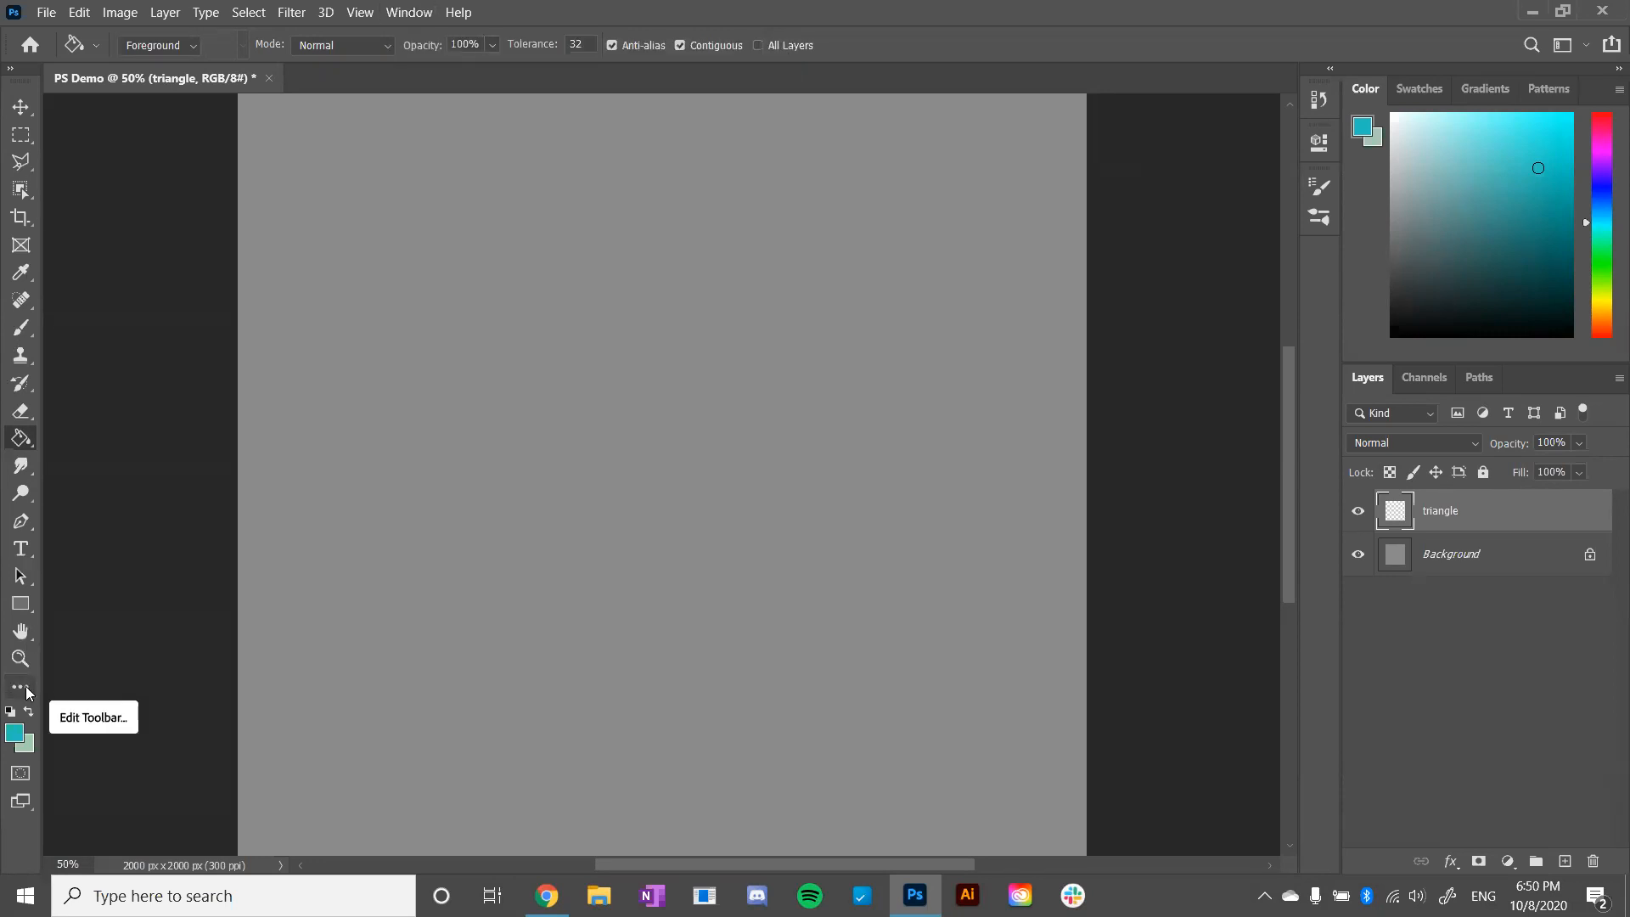
left_click(26, 692)
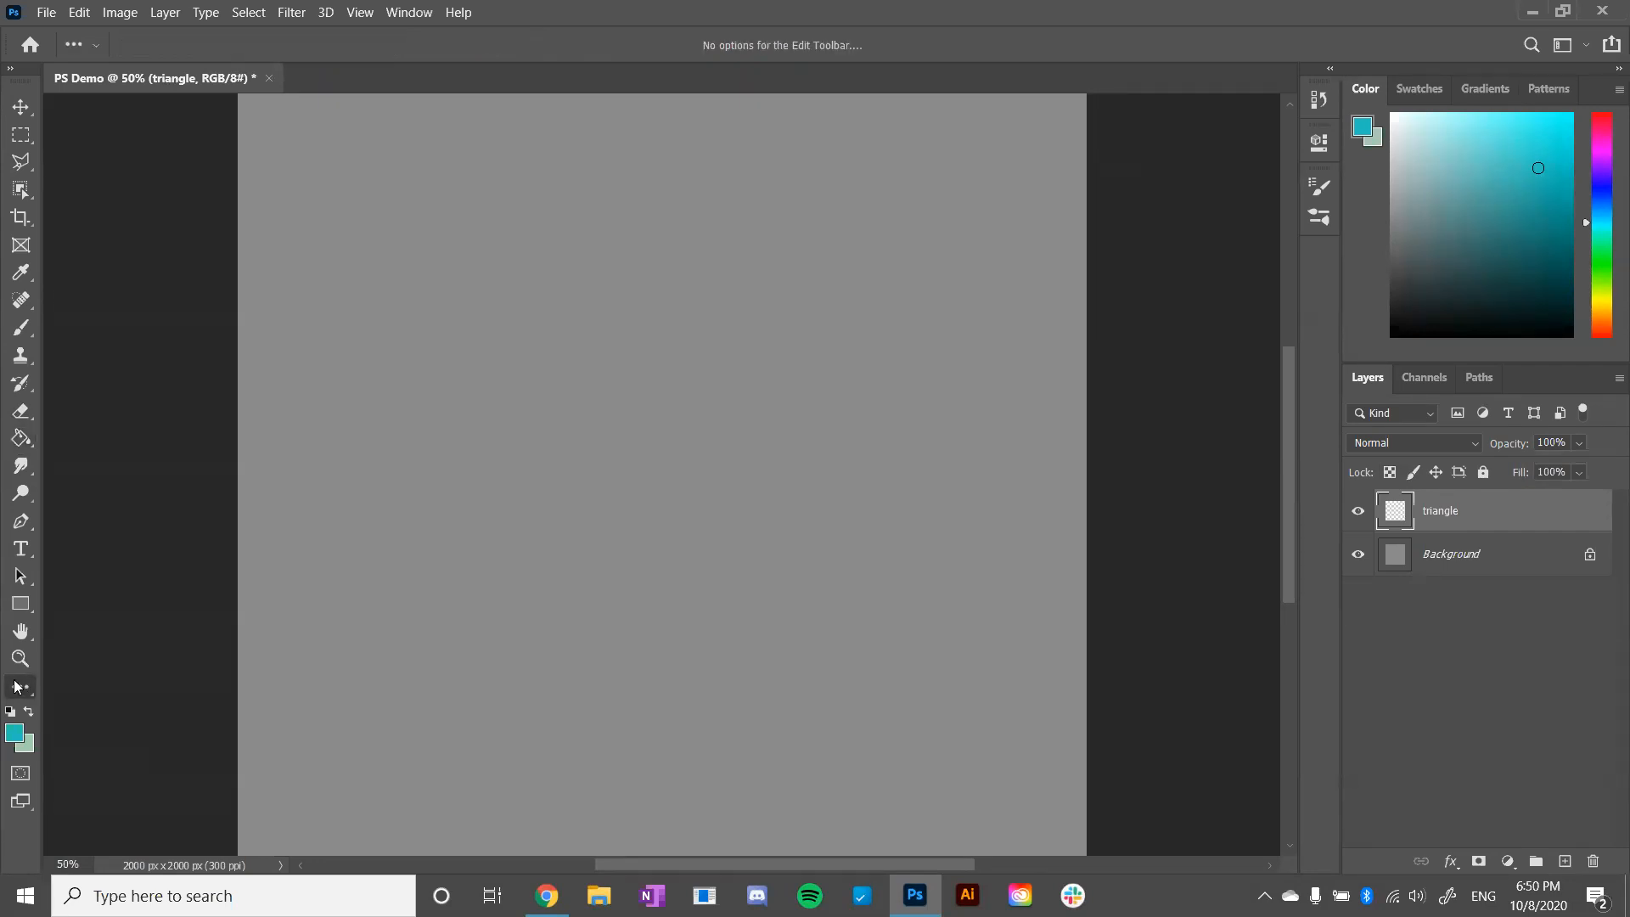
left_click(91, 46)
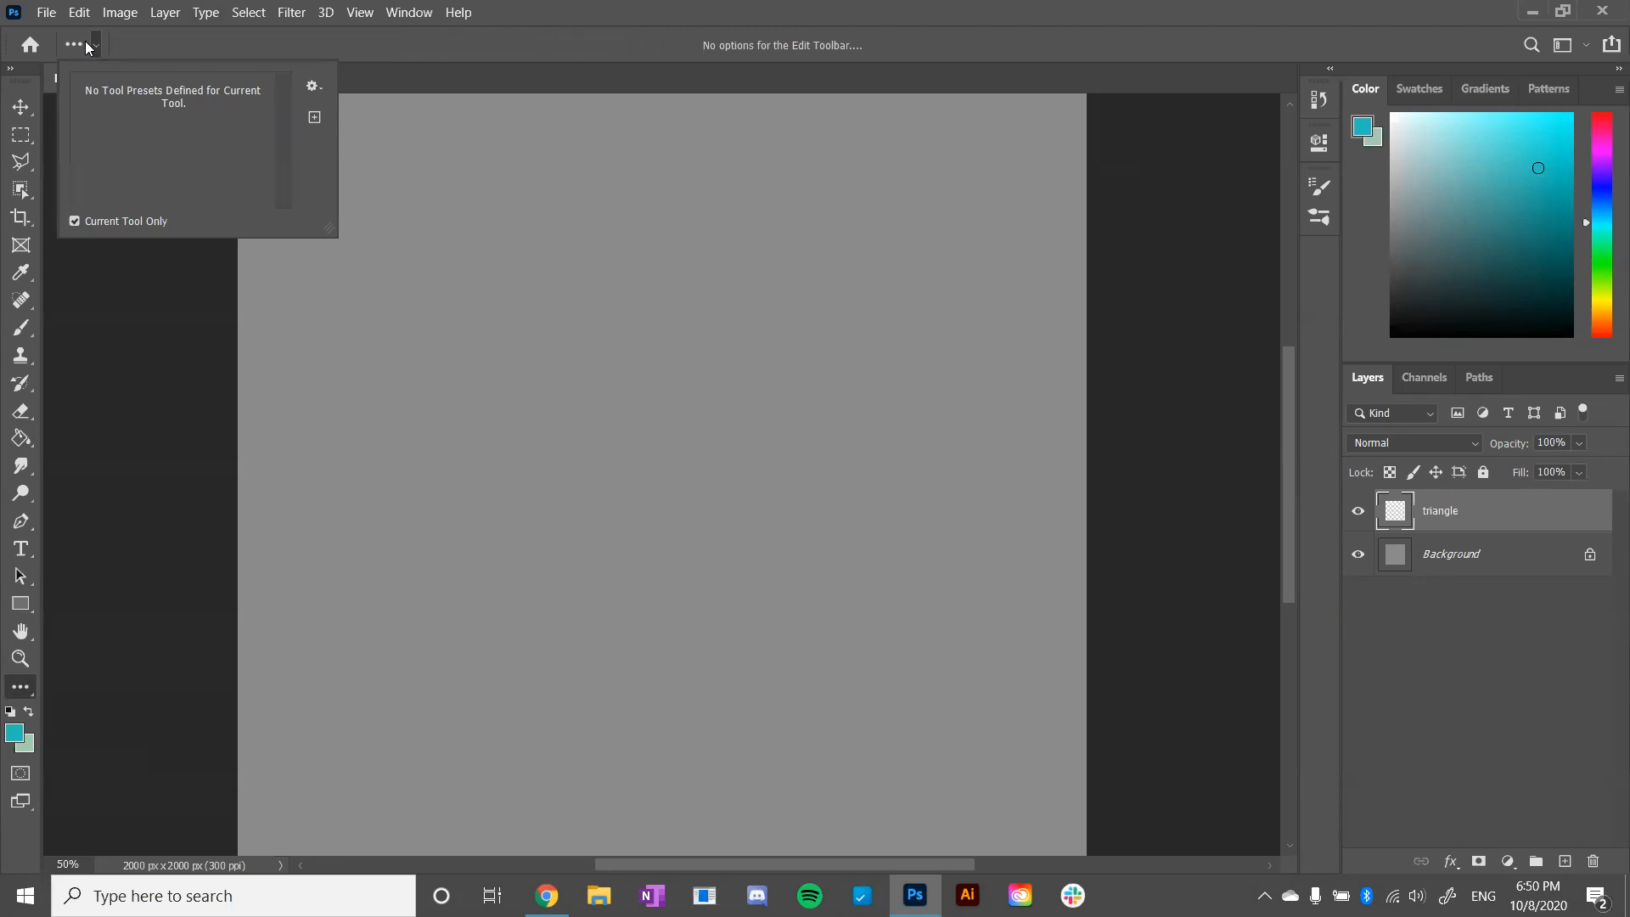
left_click(92, 45)
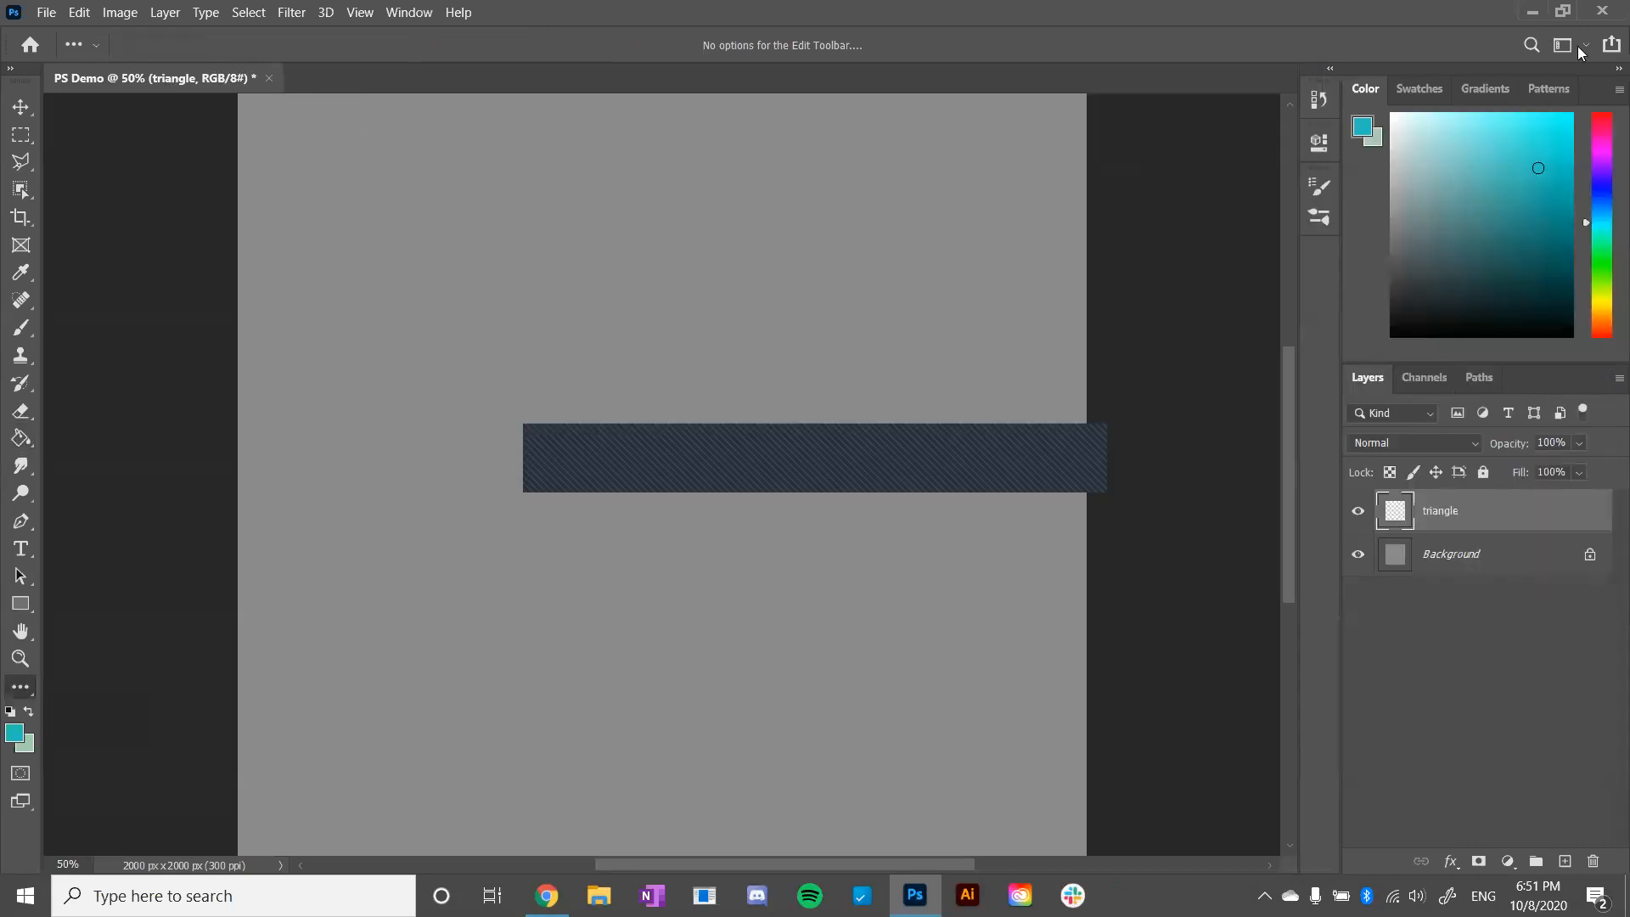
- View the Object Selection tool's variants and expand the toolbar to two columns and back to one
left_click(24, 143)
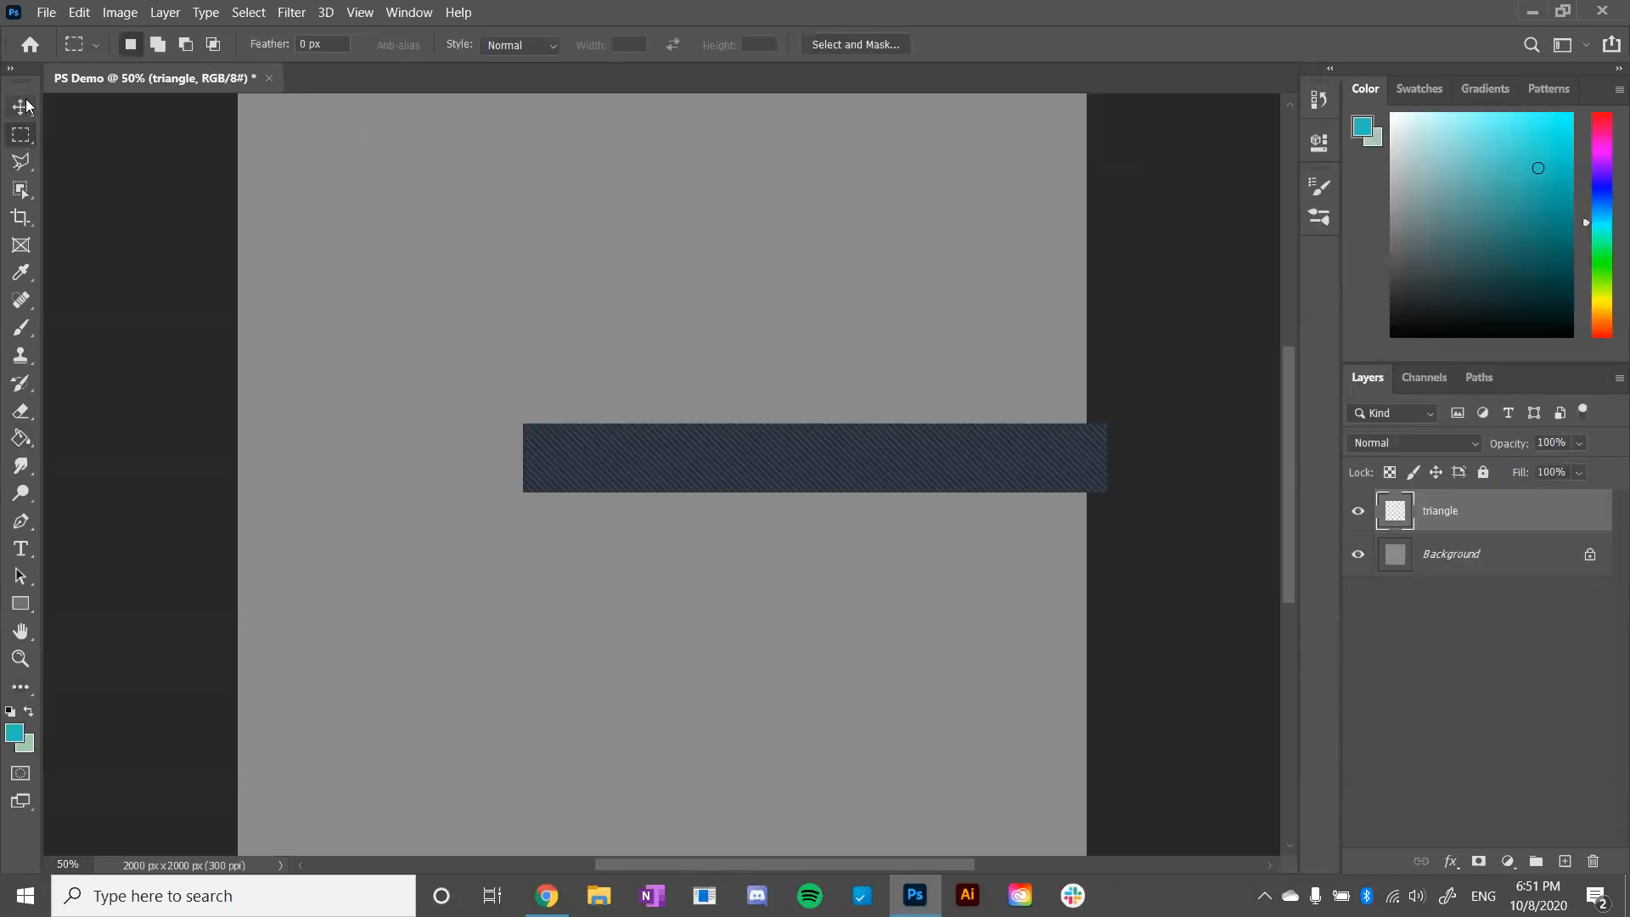
left_click(15, 191)
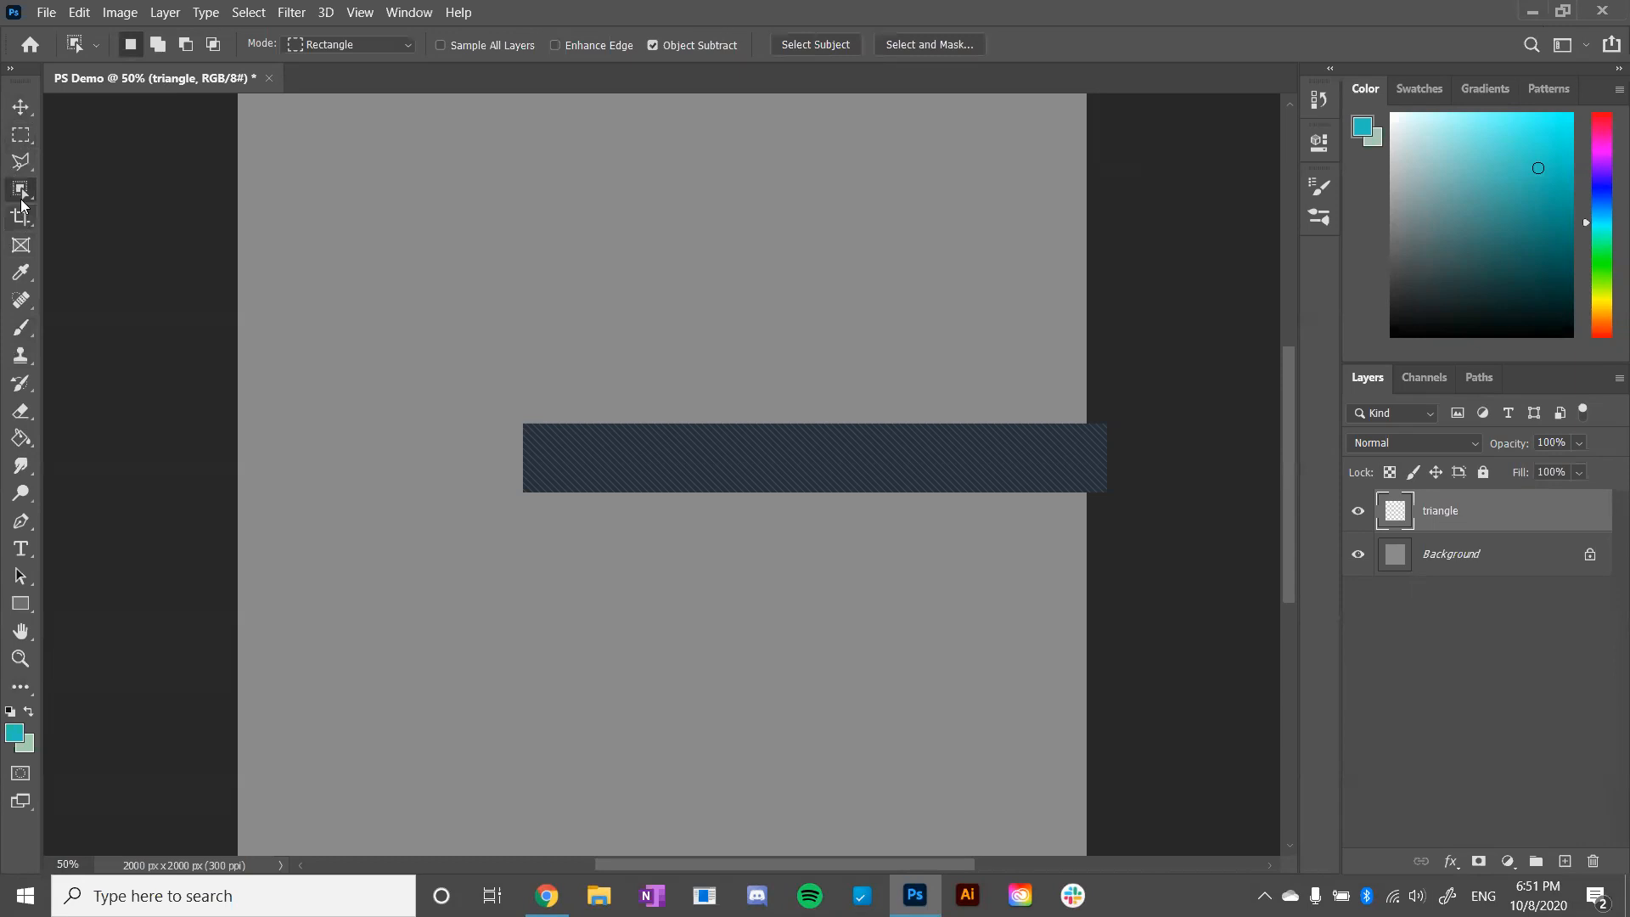
right_click(15, 204)
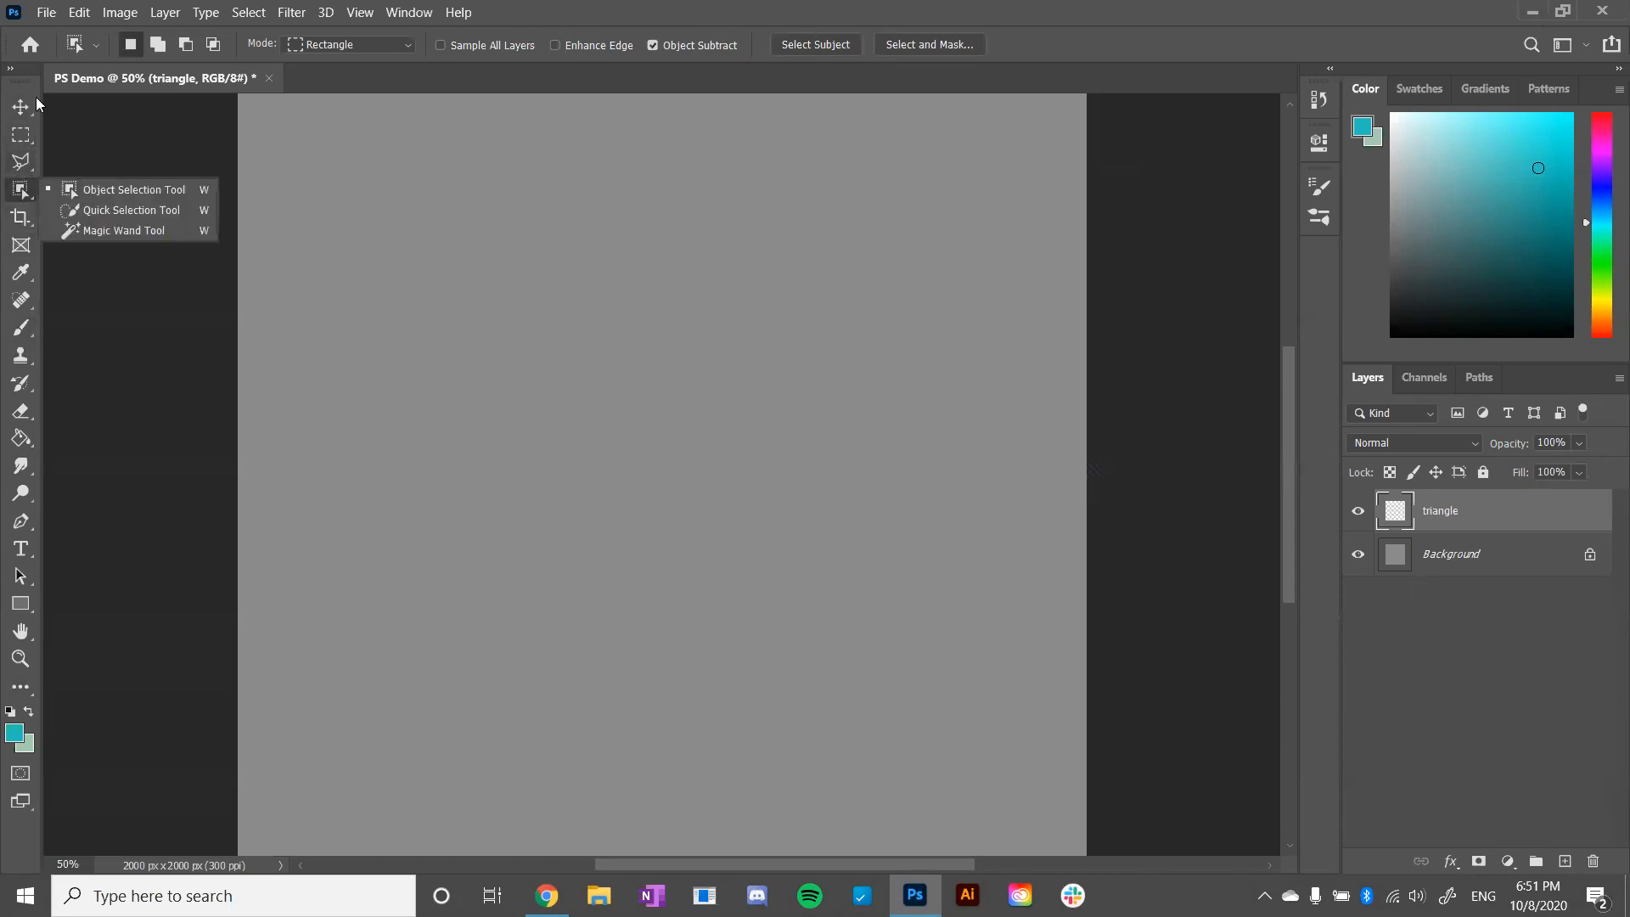
left_click(8, 68)
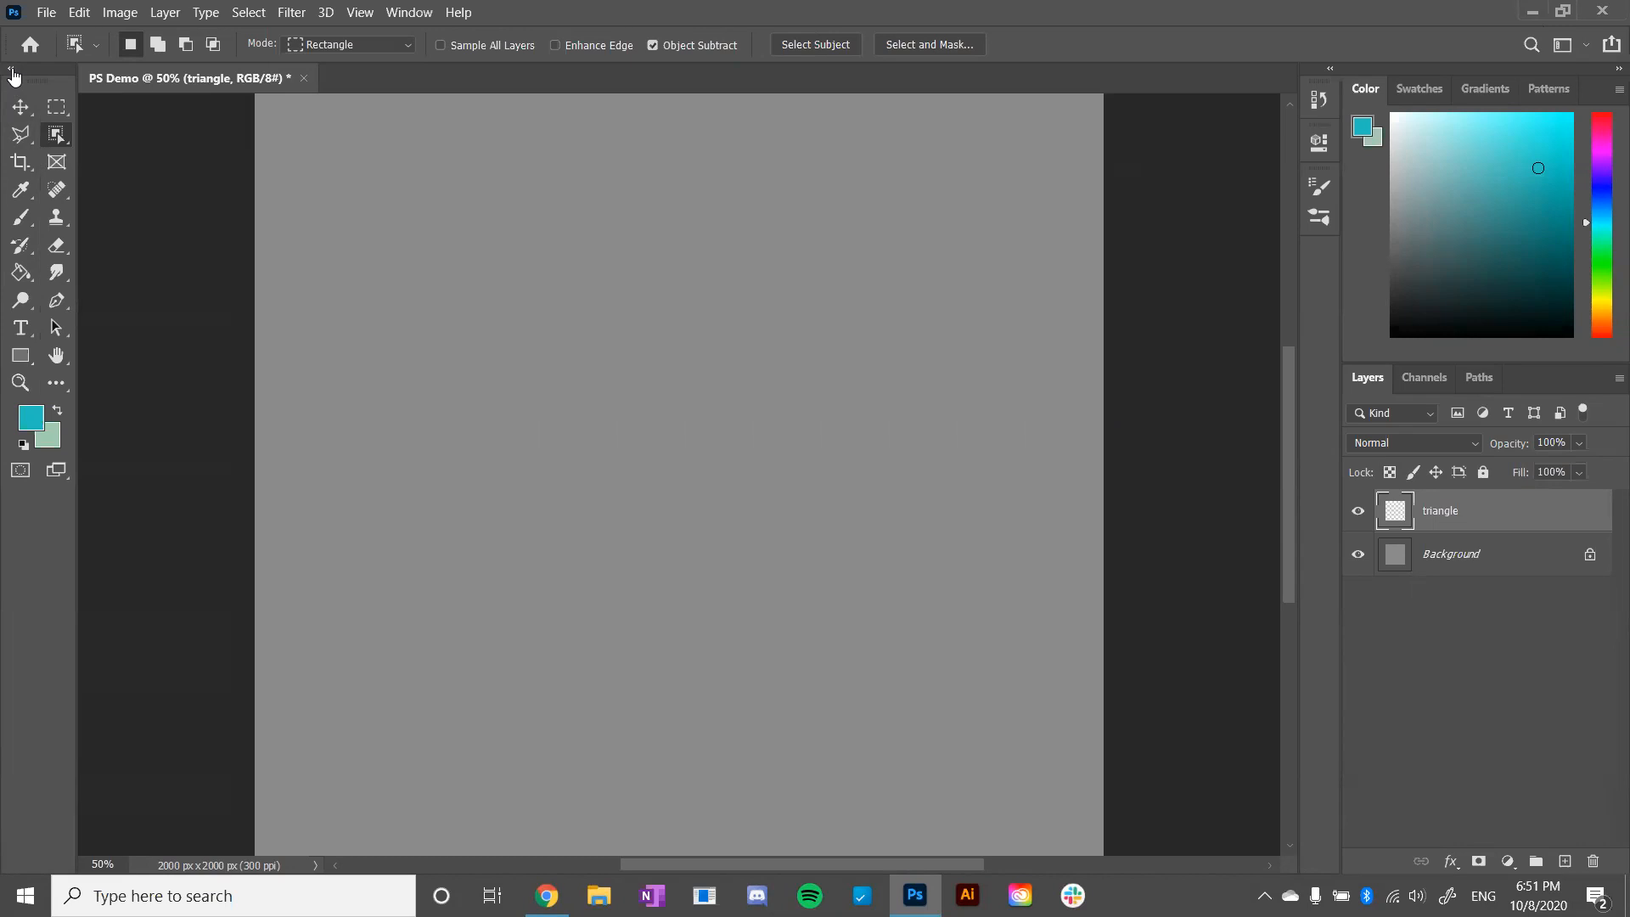
left_click(11, 70)
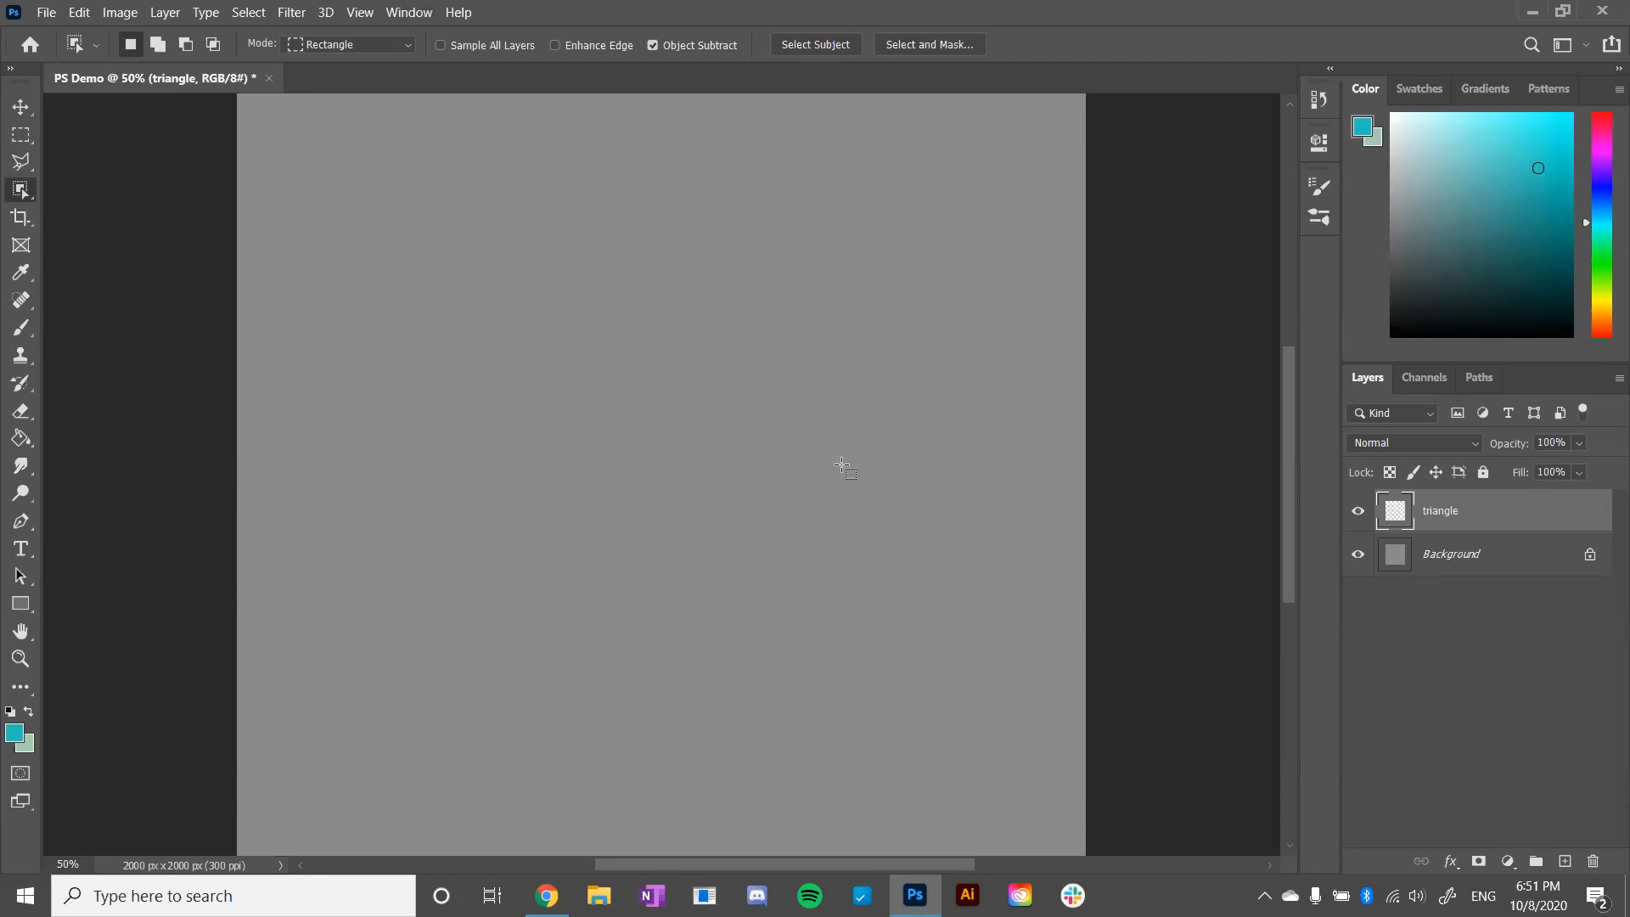
- Switch to the Chrome presentation, advance to the Lasso Tool slide, and return to Photoshop
key("alt+Tab")
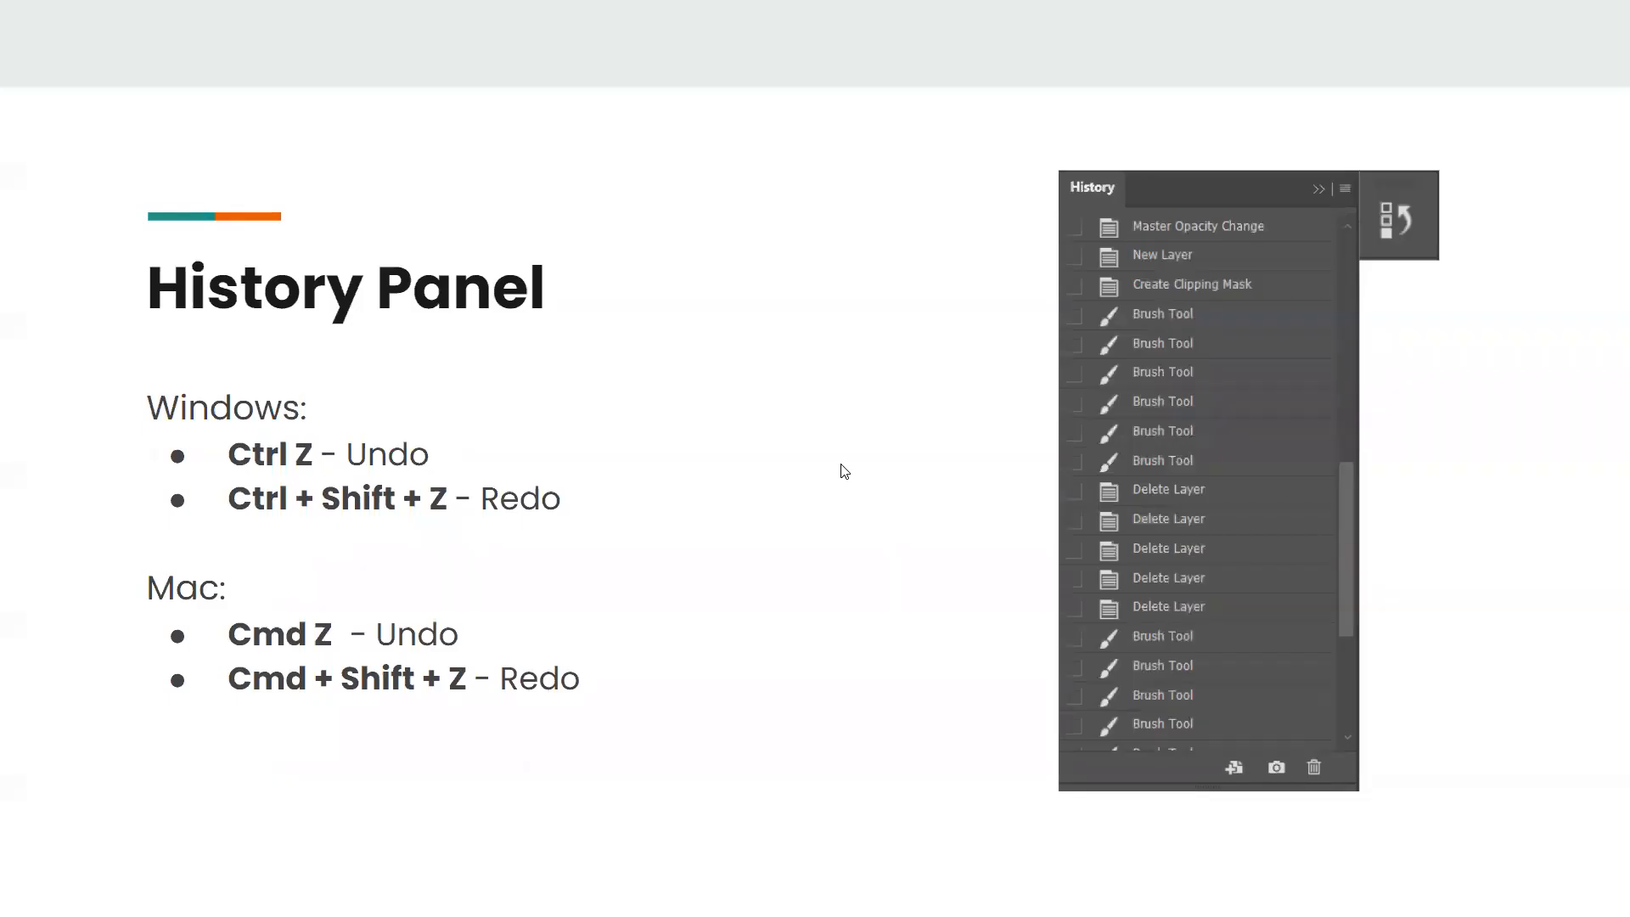
key("Right")
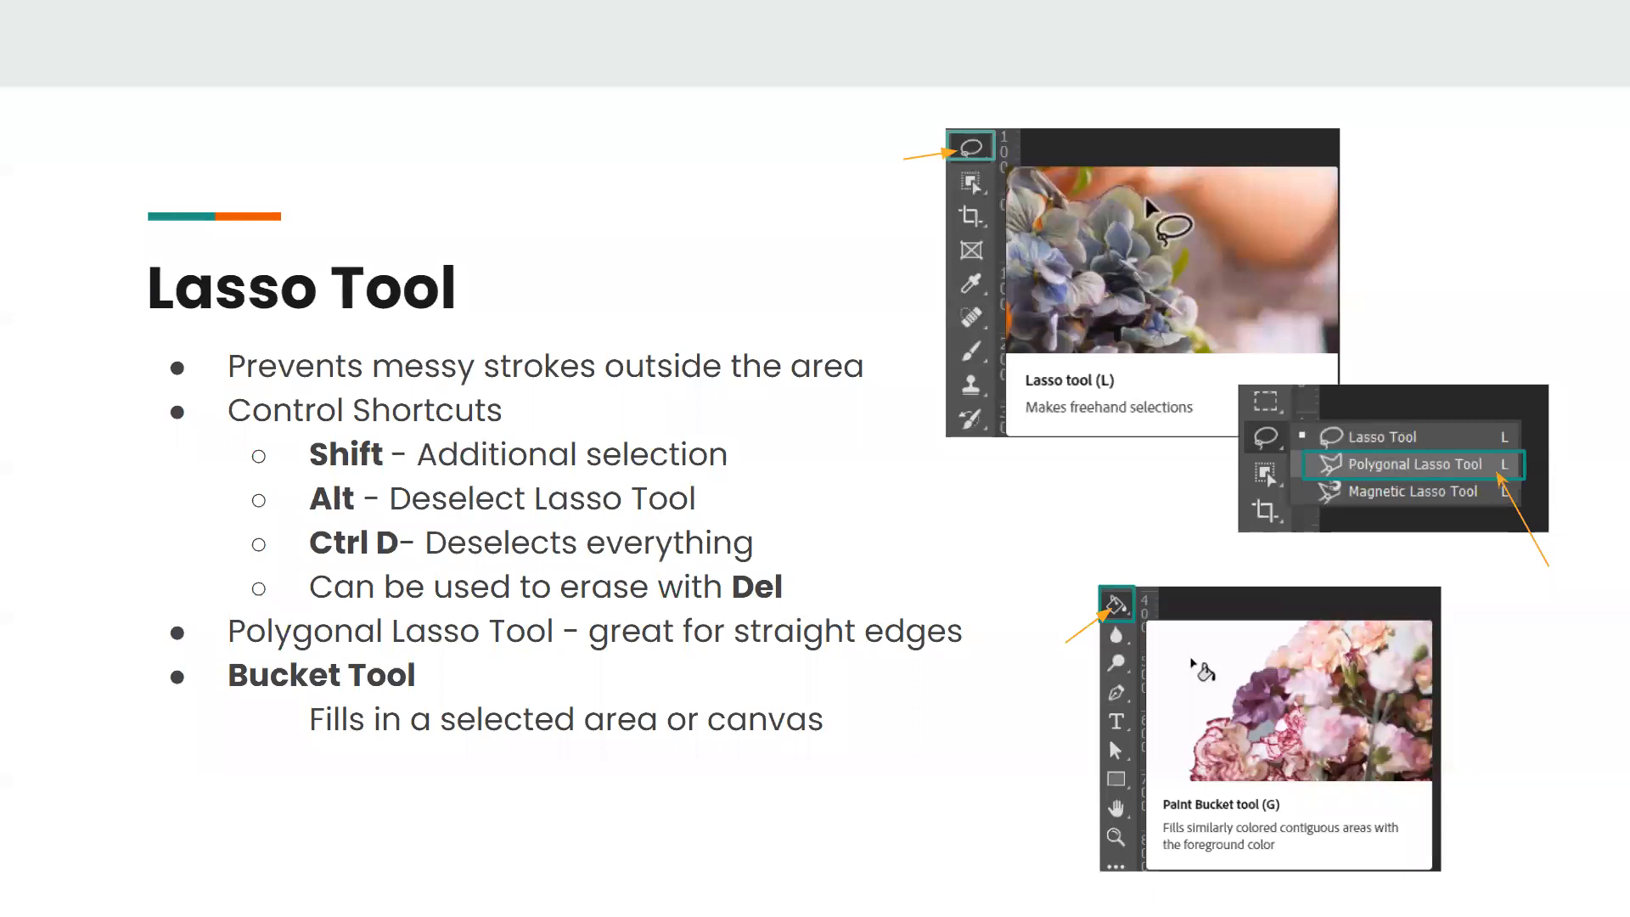
key("alt+Tab")
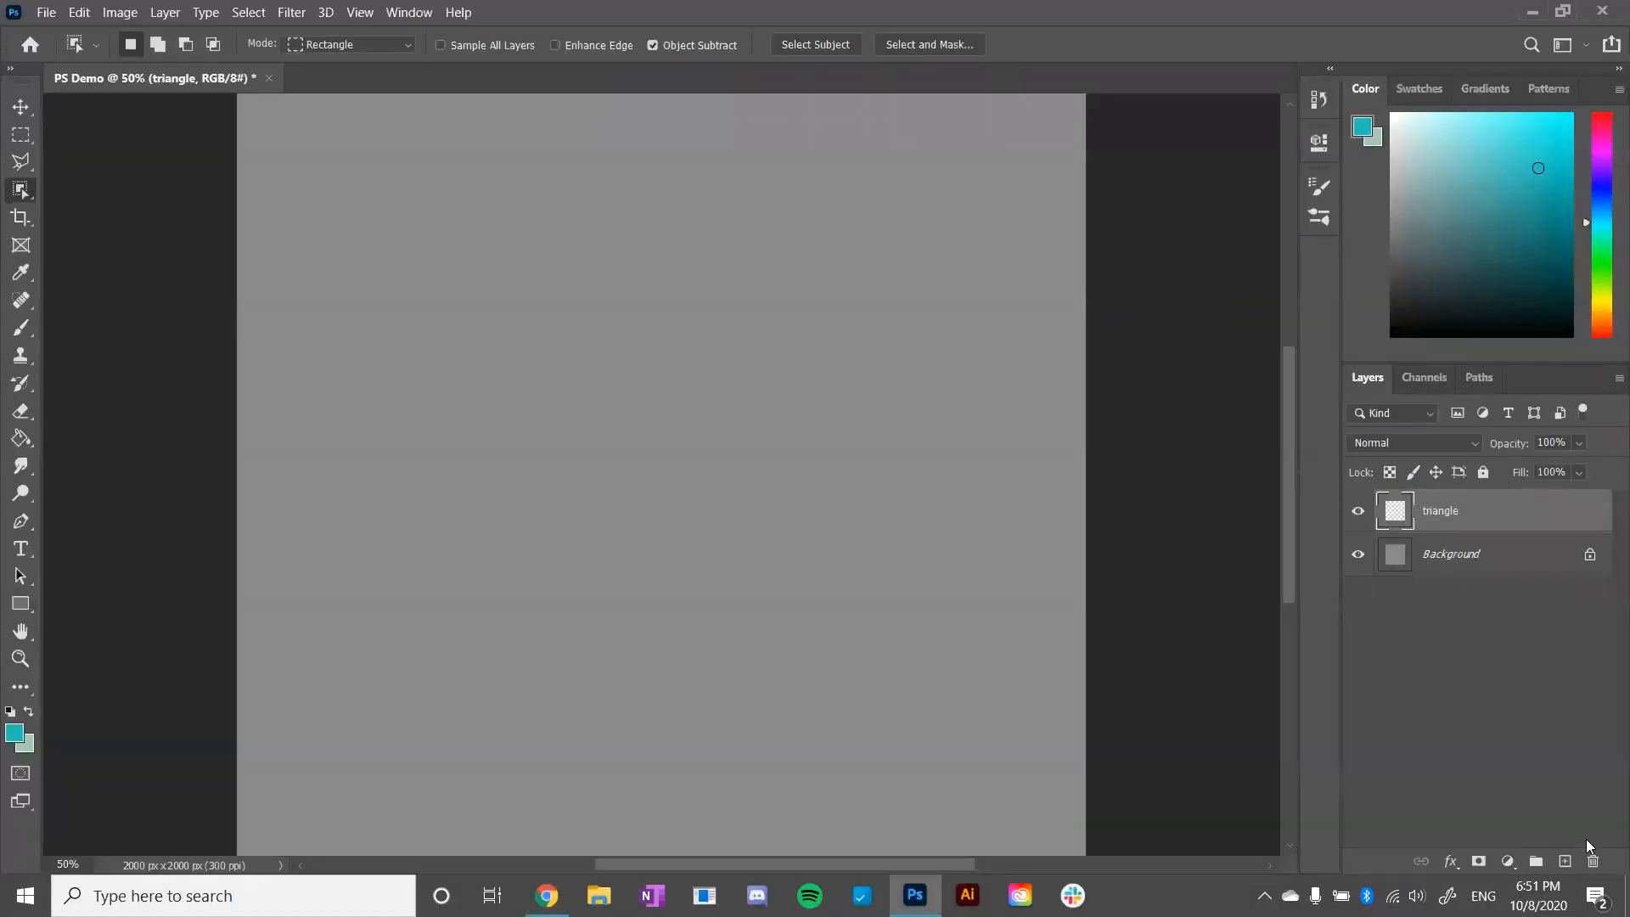
- Delete the triangle layer and create a new layer named "grass" above the background
left_click(1593, 861)
left_click(1565, 861)
double_click(1437, 511)
type("grass")
key("Return")
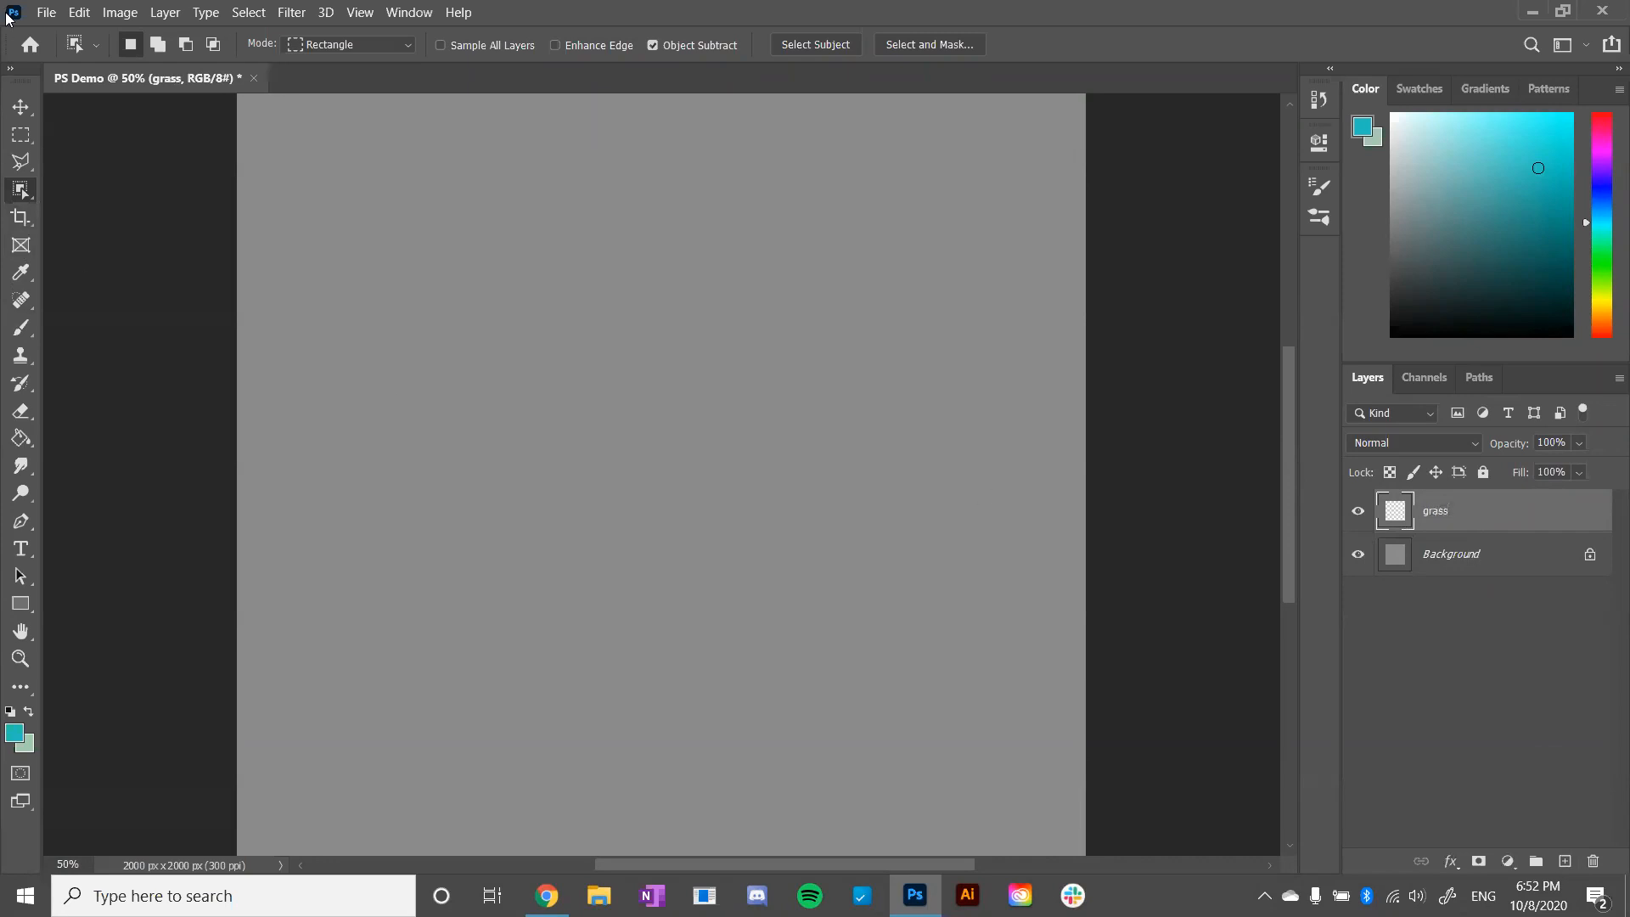
- Paint a rough clump of grass blades in medium green with the 80 px Brush across the canvas's upper half
left_click(20, 331)
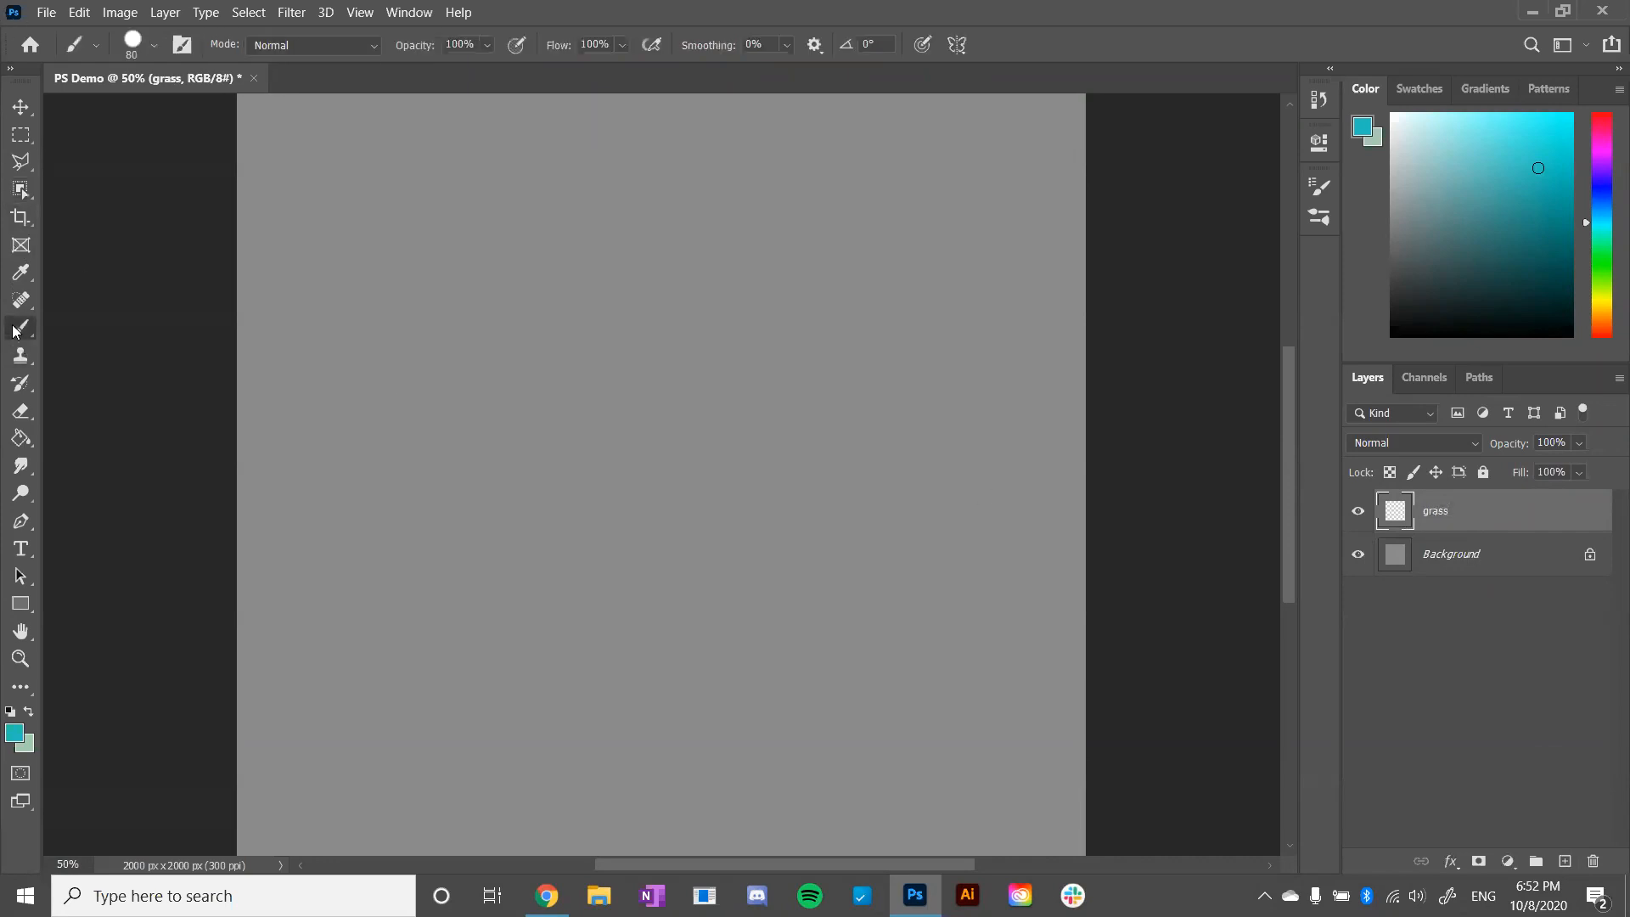
left_click(1602, 254)
left_click(1471, 172)
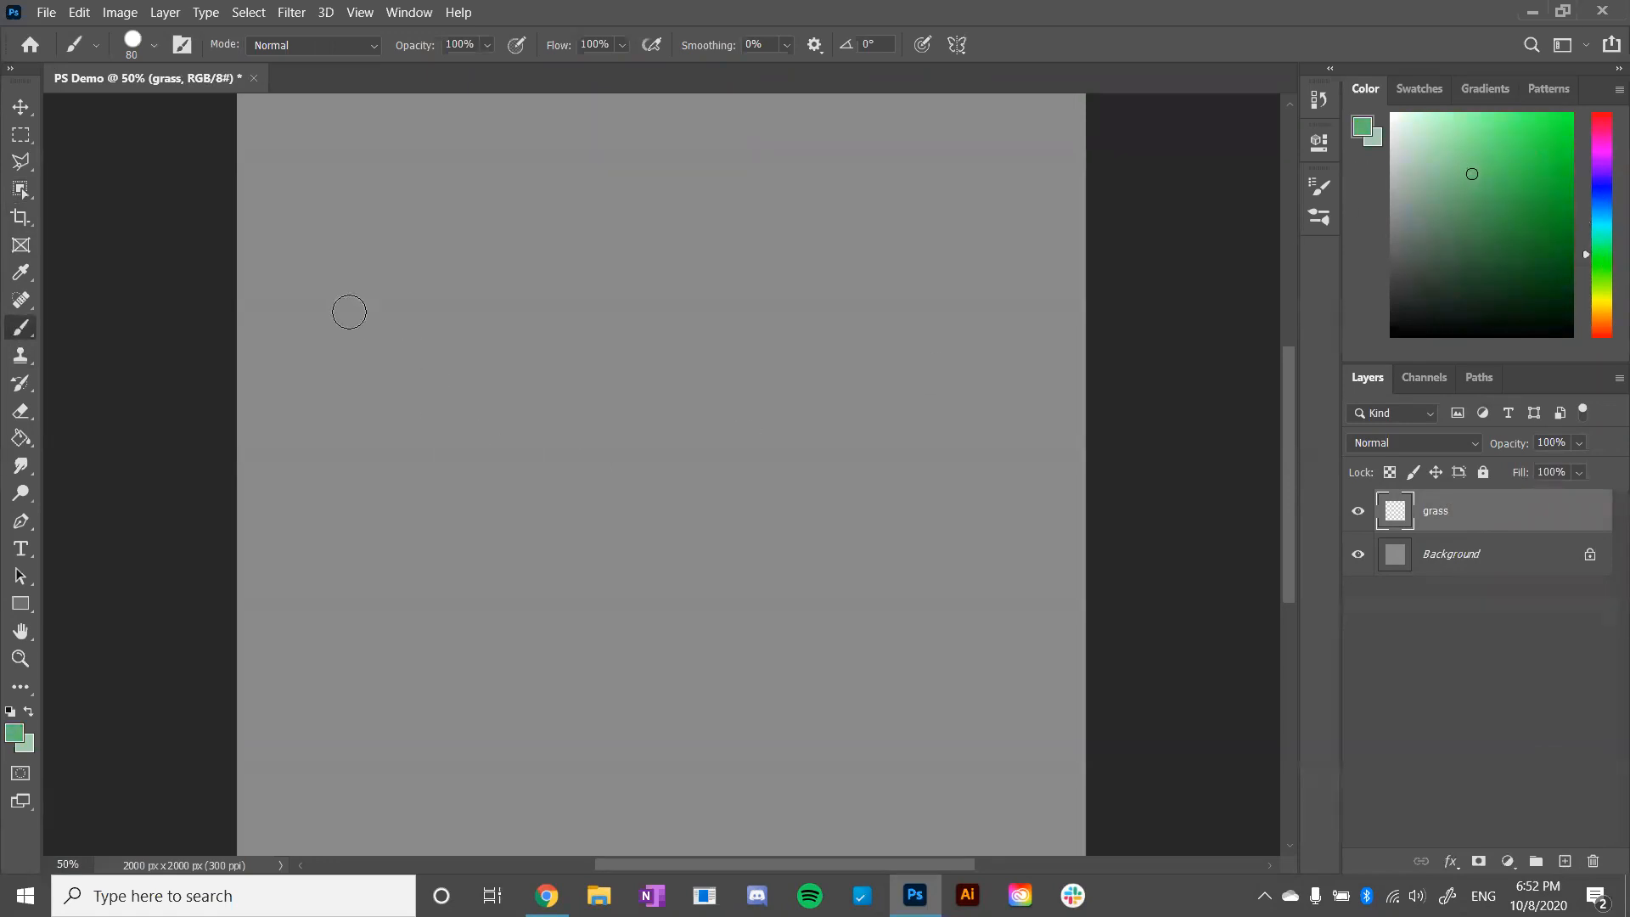
left_click(358, 473)
mouse_move(357, 473)
left_mouse_down()
mouse_move(383, 435)
mouse_move(417, 439)
mouse_move(427, 383)
mouse_move(438, 480)
mouse_move(490, 439)
mouse_move(446, 404)
mouse_move(523, 399)
mouse_move(536, 442)
mouse_move(531, 280)
mouse_move(587, 424)
mouse_move(572, 459)
mouse_move(549, 407)
mouse_move(570, 463)
mouse_move(617, 455)
mouse_move(631, 356)
mouse_move(654, 471)
mouse_move(646, 488)
mouse_move(613, 484)
mouse_move(626, 460)
mouse_move(713, 471)
mouse_move(772, 388)
mouse_move(748, 405)
mouse_move(775, 433)
left_mouse_up()
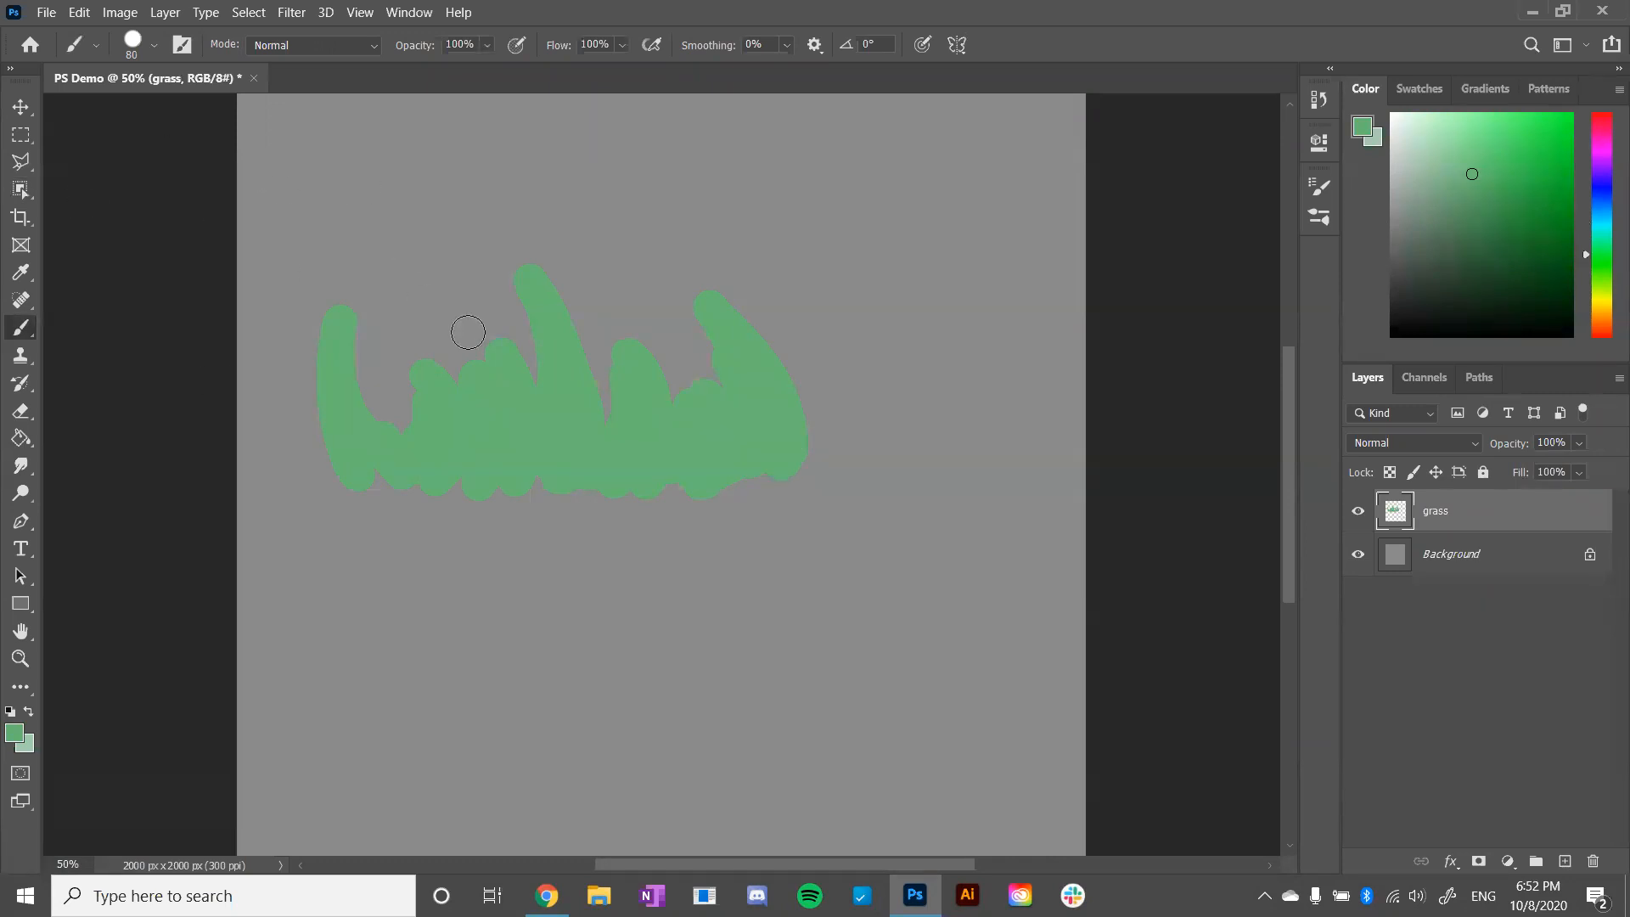
- Draw a freehand Lasso selection shaped like pointed grass blades below the painted clump
left_click(27, 165)
left_click_drag(27, 165, 106, 168)
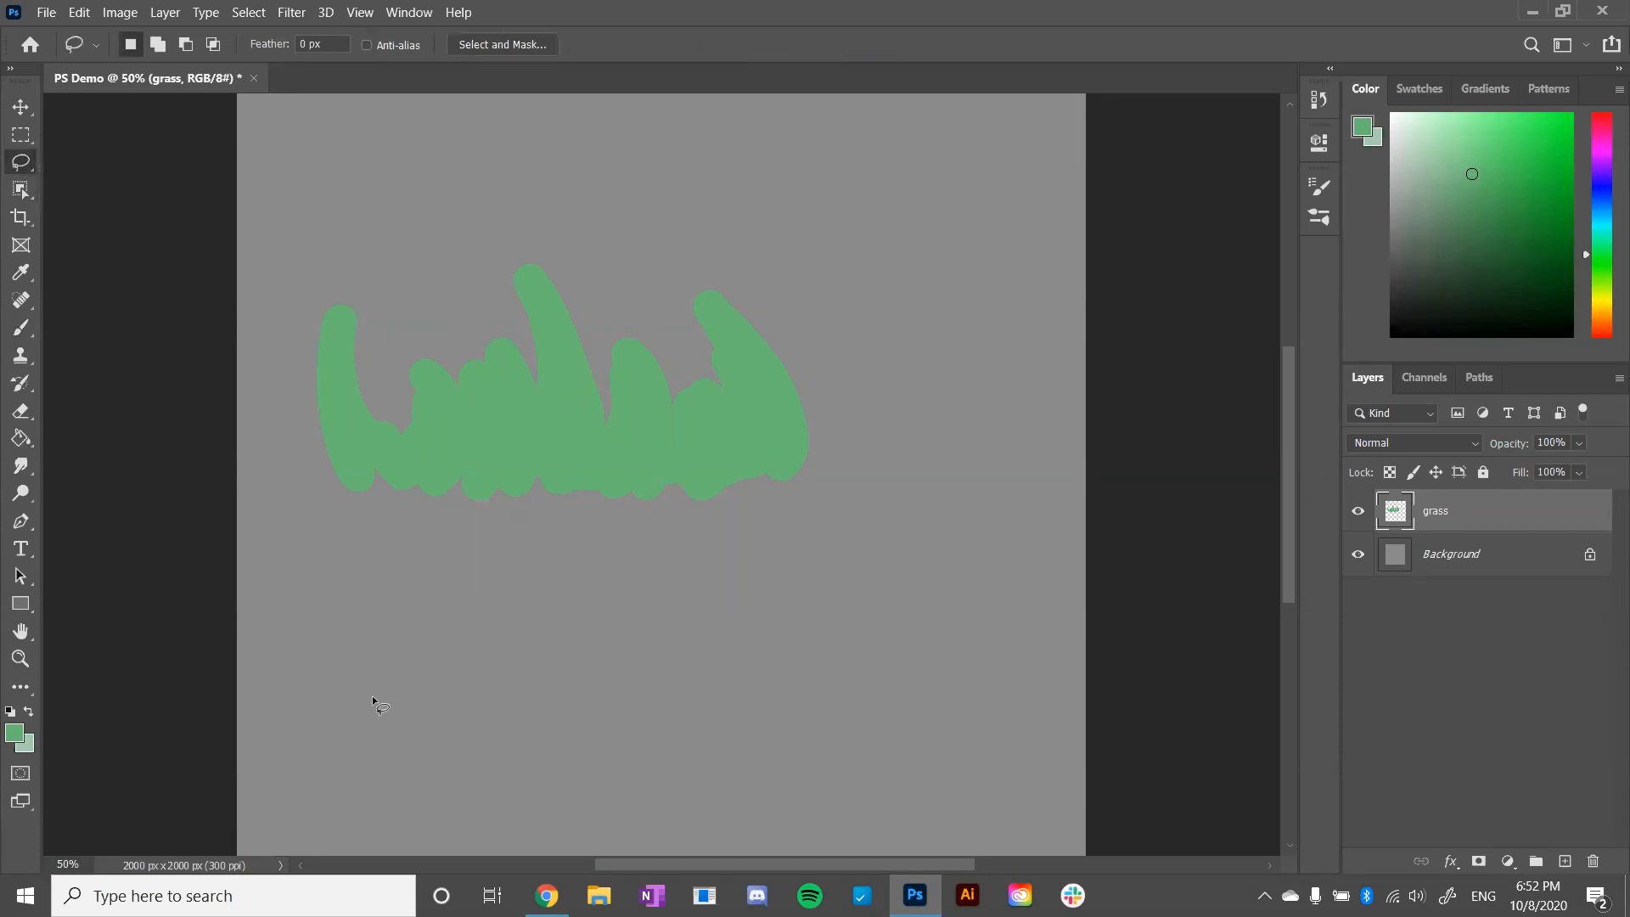
mouse_move(366, 723)
left_mouse_down()
mouse_move(354, 596)
mouse_move(381, 631)
mouse_move(446, 654)
mouse_move(478, 585)
mouse_move(532, 643)
mouse_move(534, 682)
mouse_move(541, 568)
mouse_move(594, 643)
mouse_move(637, 643)
mouse_move(659, 668)
mouse_move(663, 551)
mouse_move(701, 629)
mouse_move(724, 635)
mouse_move(726, 686)
mouse_move(733, 599)
mouse_move(761, 668)
mouse_move(758, 717)
mouse_move(482, 718)
left_mouse_up()
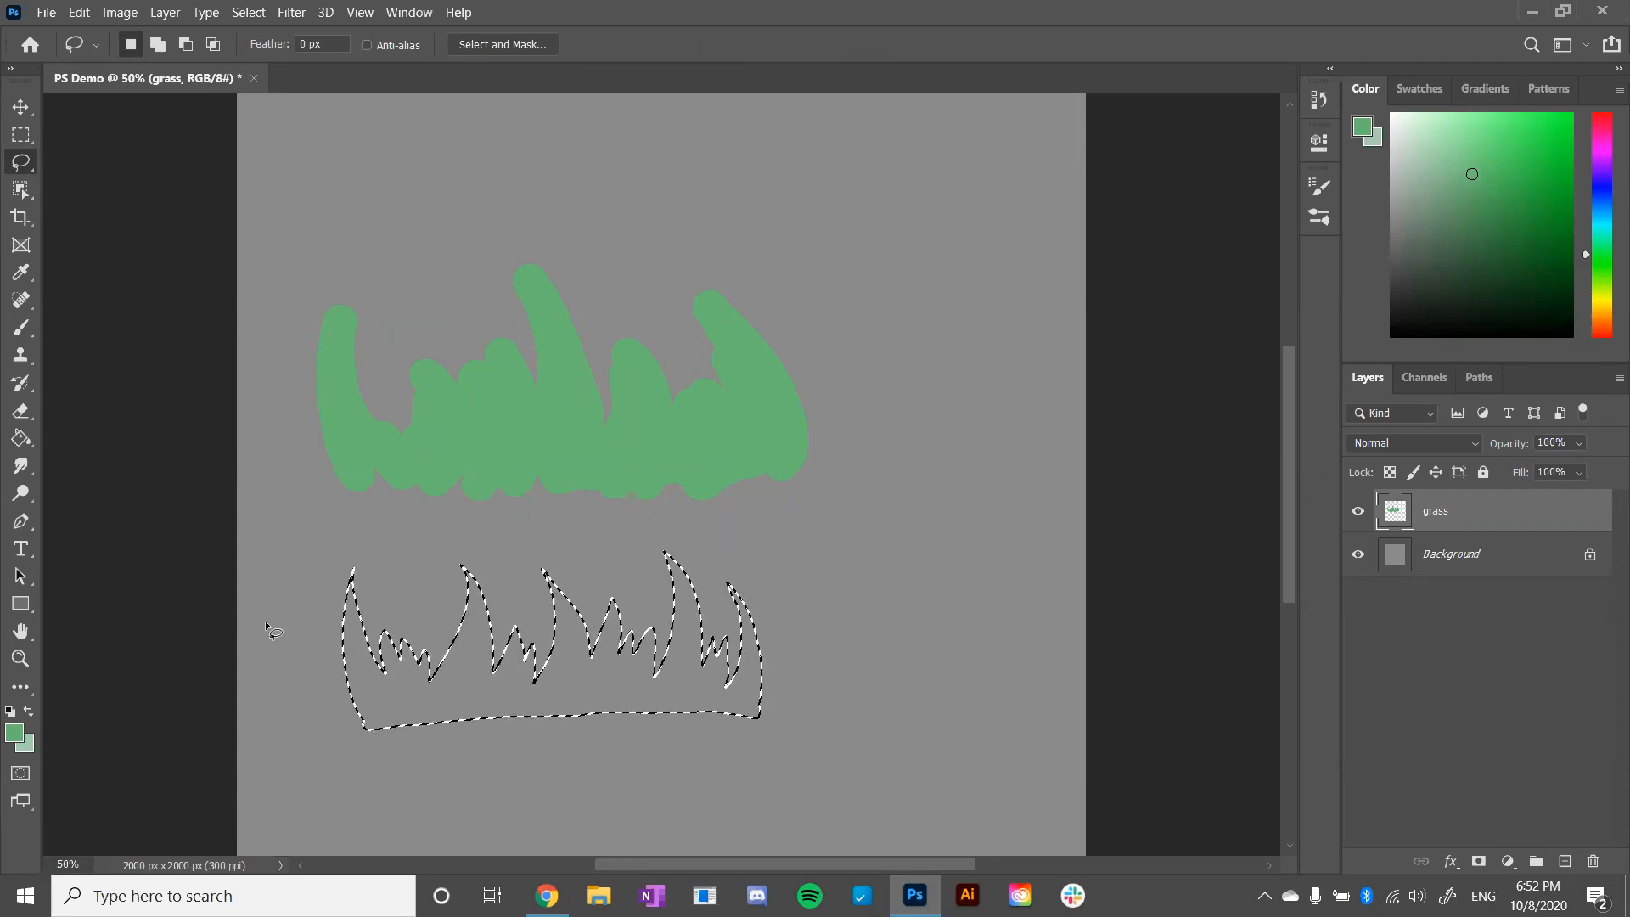
- Fill the grass-shaped selection with the green foreground color using the Paint Bucket and deselect it
left_click(21, 440)
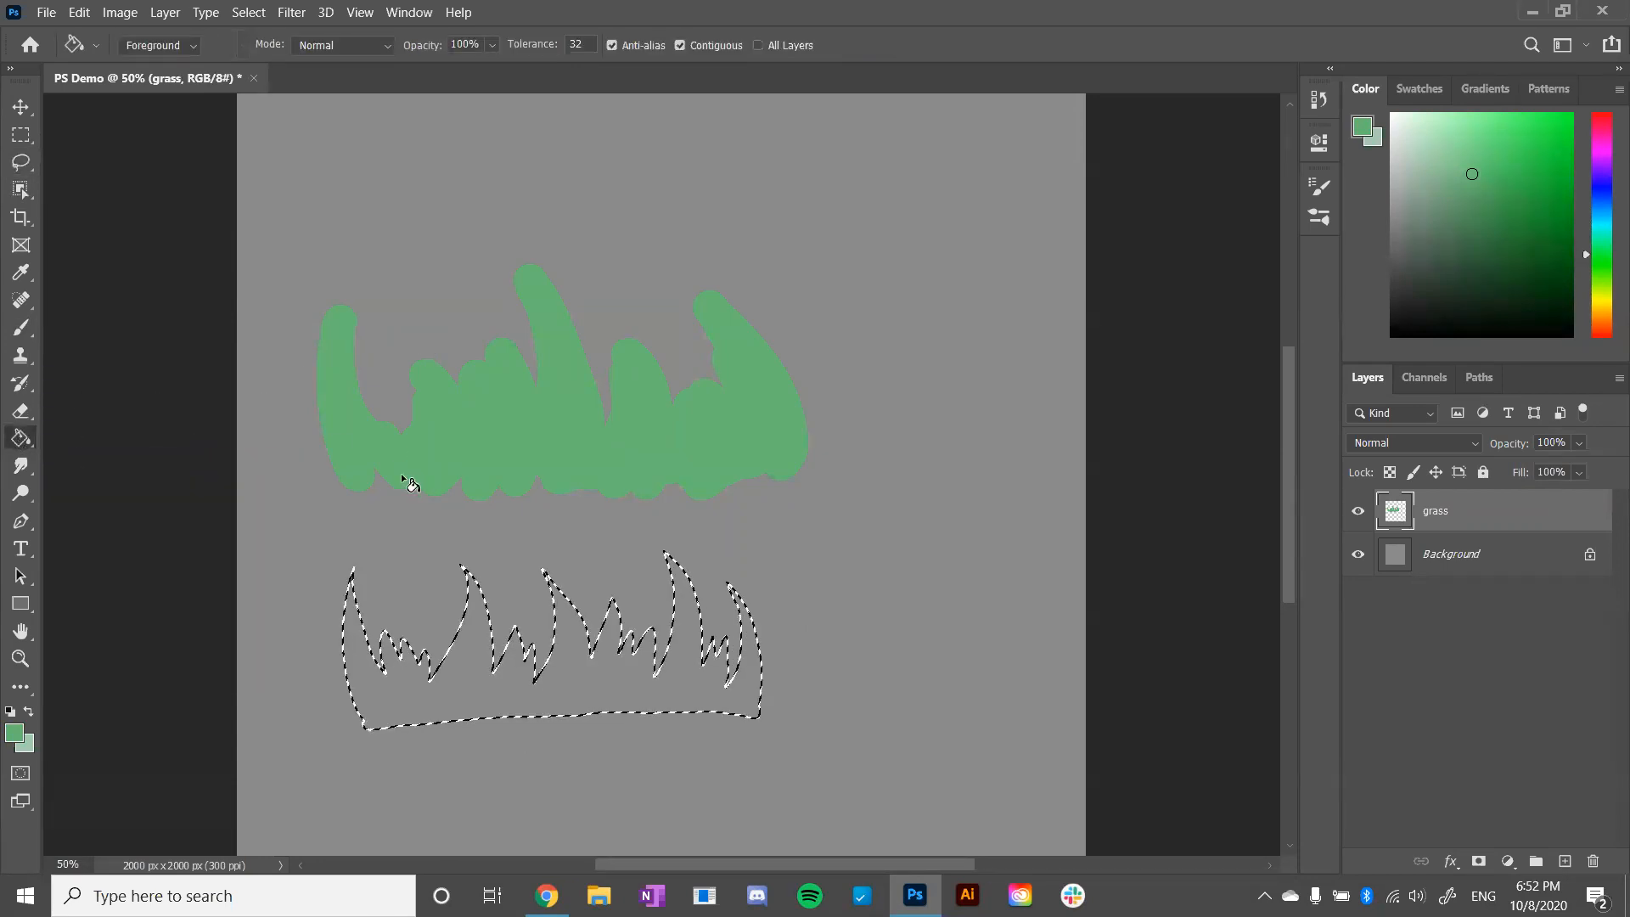
left_click(465, 672)
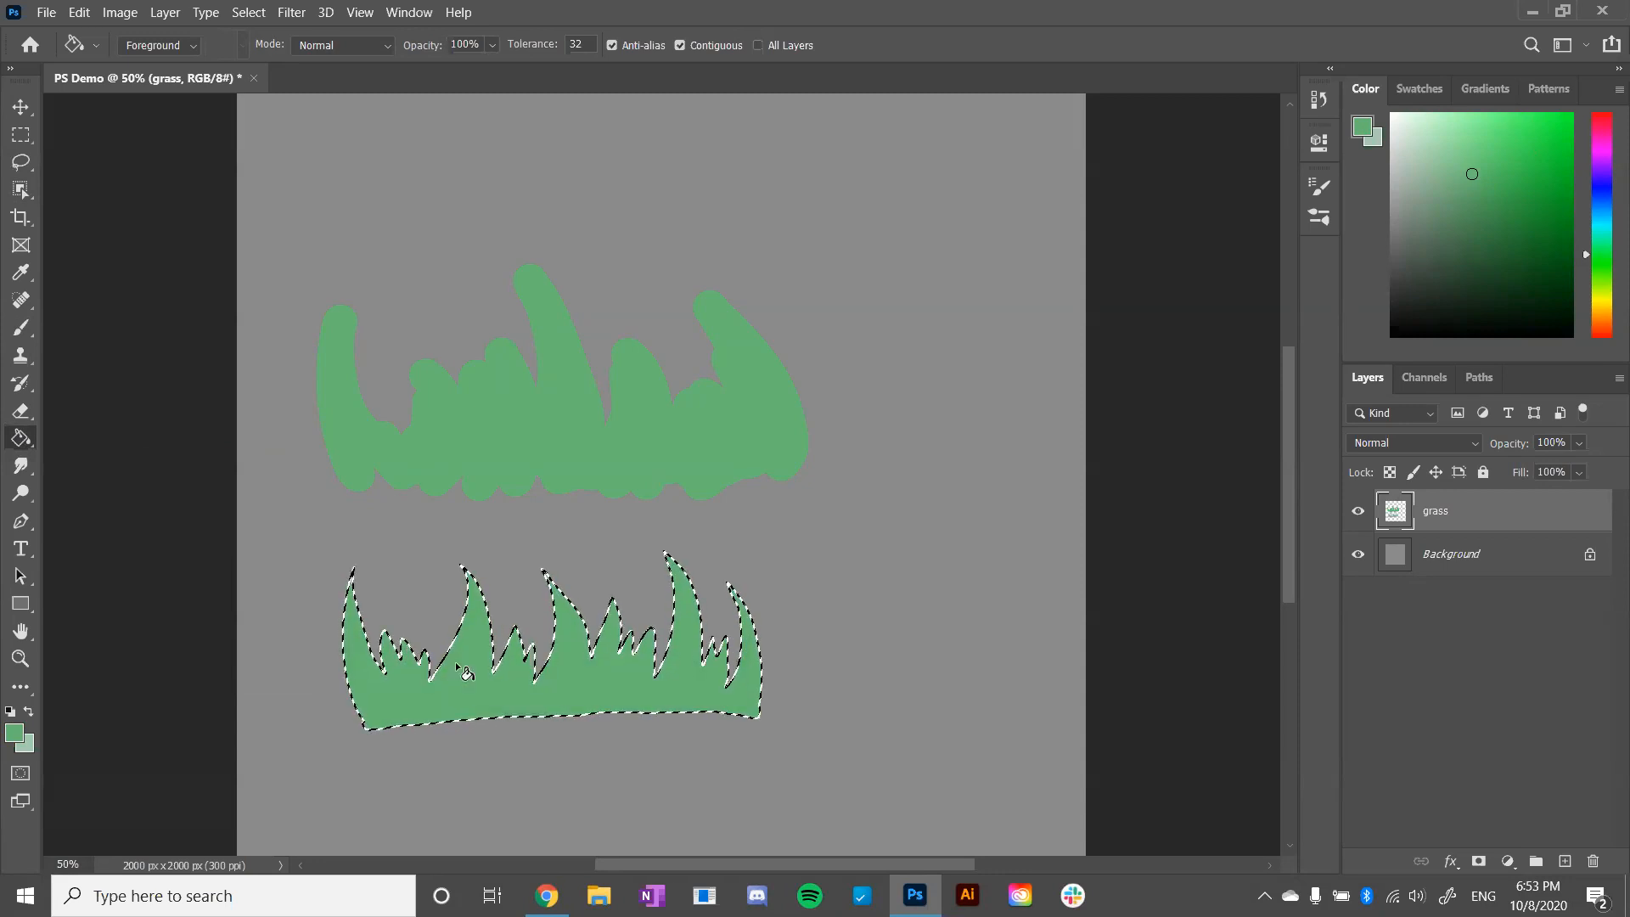
key("ctrl+d")
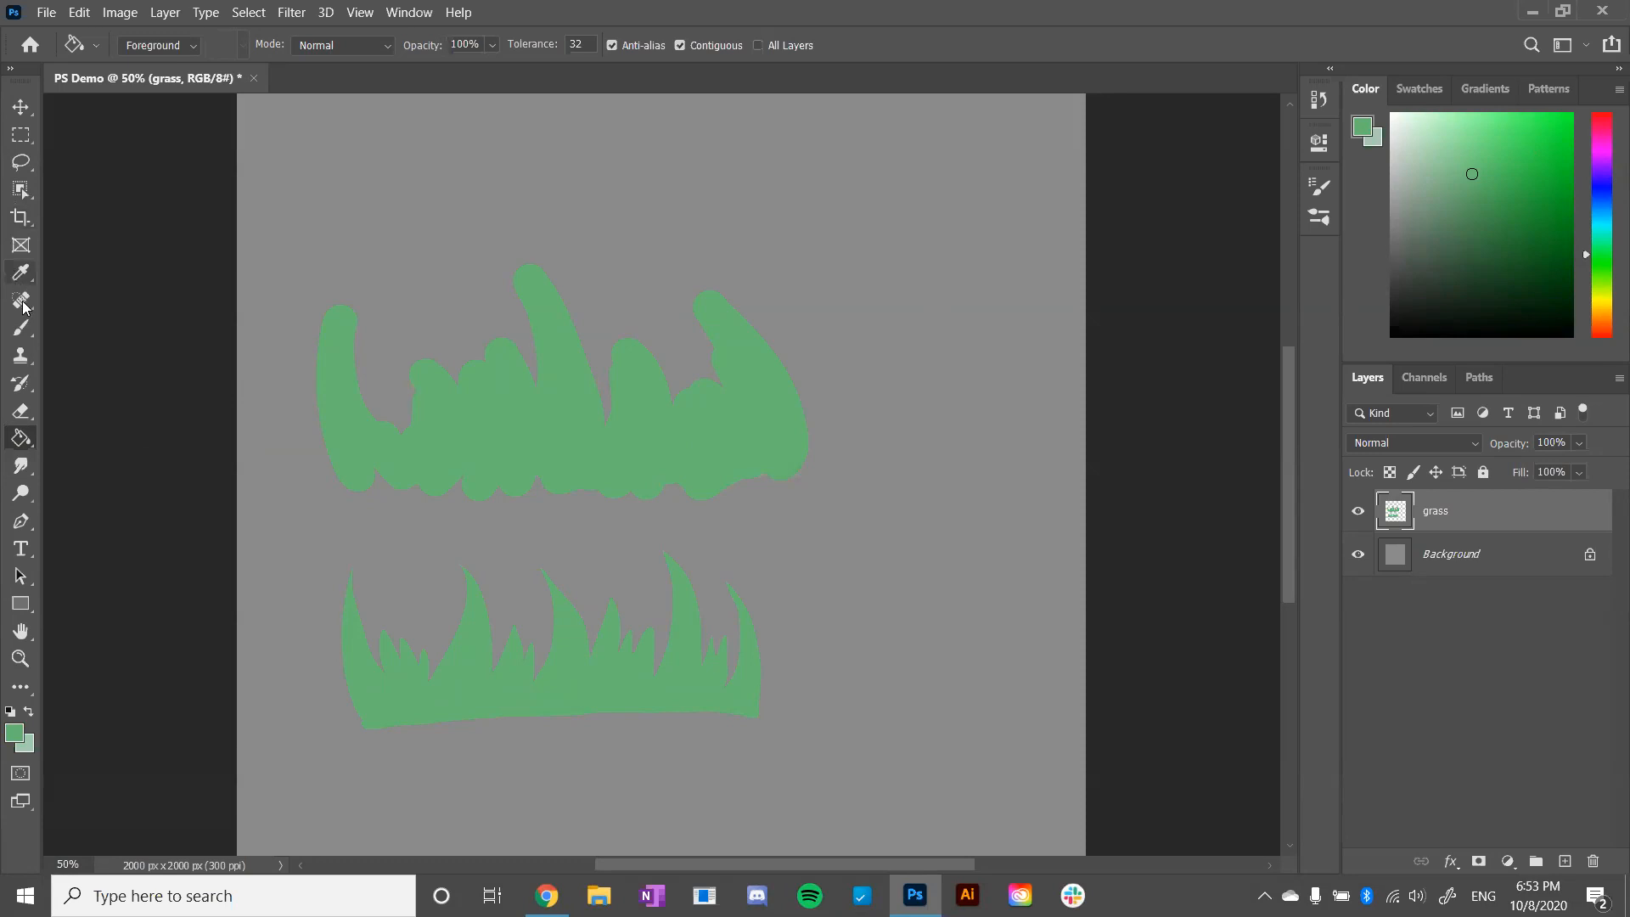
- Paint several test brush strokes on the empty canvas beside the grass and undo them all
left_click(21, 328)
left_click_drag(798, 498, 812, 487)
key("ctrl+z")
left_click(793, 616)
mouse_move(888, 497)
left_mouse_down()
mouse_move(834, 645)
mouse_move(936, 483)
left_mouse_up()
mouse_move(873, 655)
left_mouse_down()
mouse_move(910, 584)
mouse_move(962, 642)
left_mouse_up()
left_click_drag(956, 722, 1043, 616)
key("ctrl+z")
mouse_move(973, 684)
left_mouse_down()
mouse_move(957, 717)
mouse_move(983, 572)
mouse_move(1040, 647)
left_mouse_up()
key("ctrl+z")
key("ctrl+z")
key("ctrl+z")
key("ctrl+z")
key("ctrl+z")
key("ctrl+z")
left_click(1030, 754)
key("ctrl+z")
key("ctrl+z")
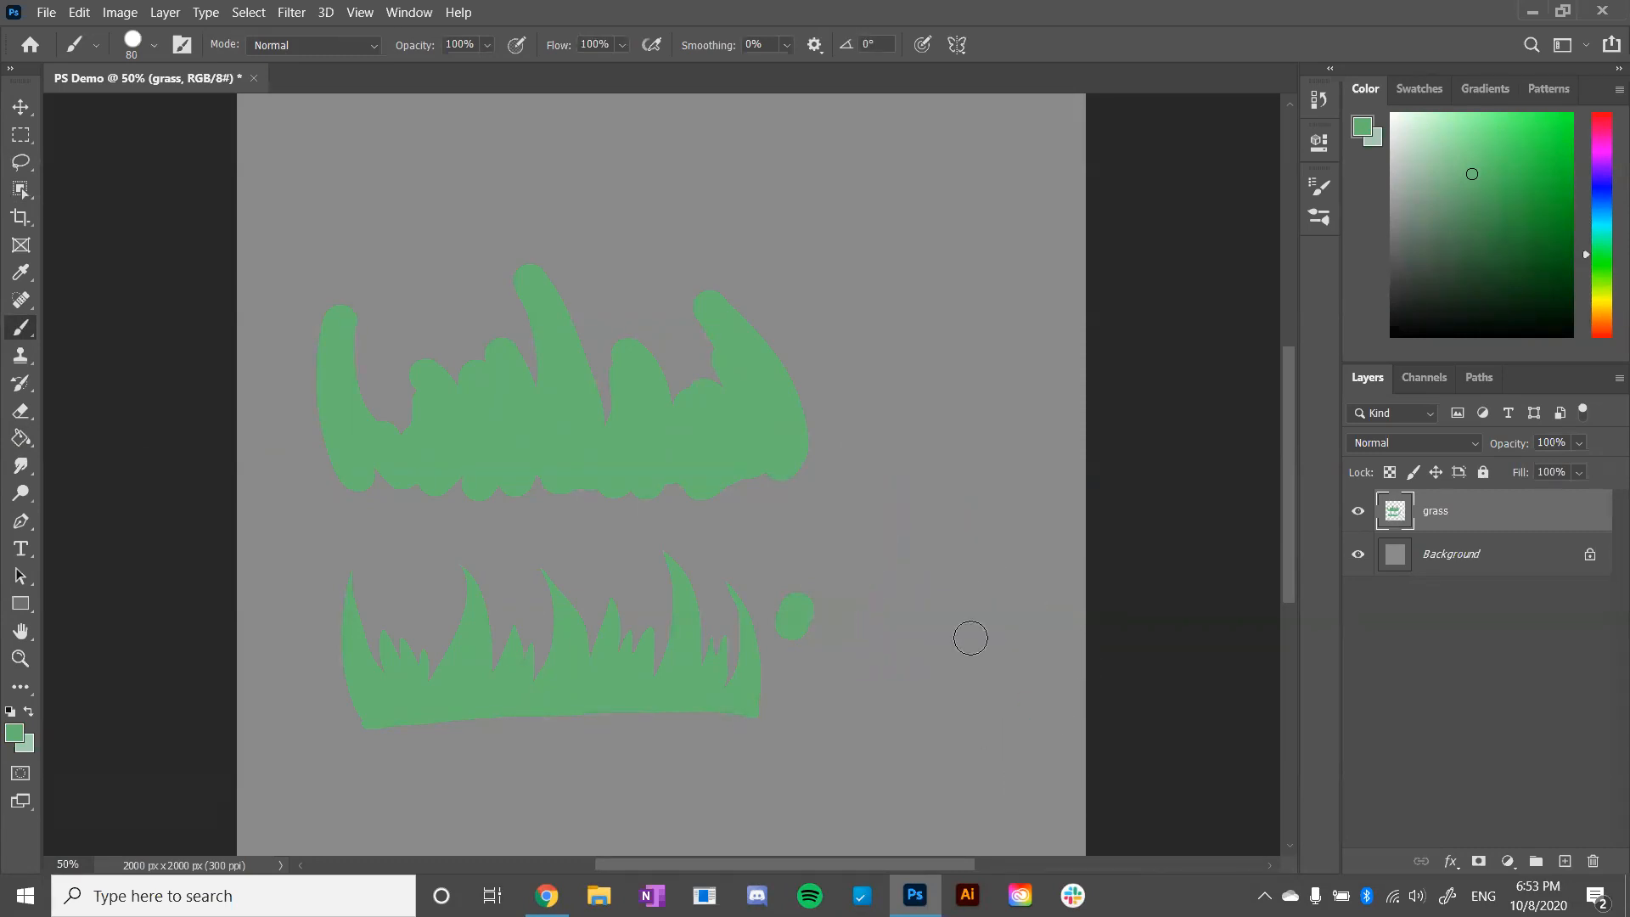
key("ctrl+z")
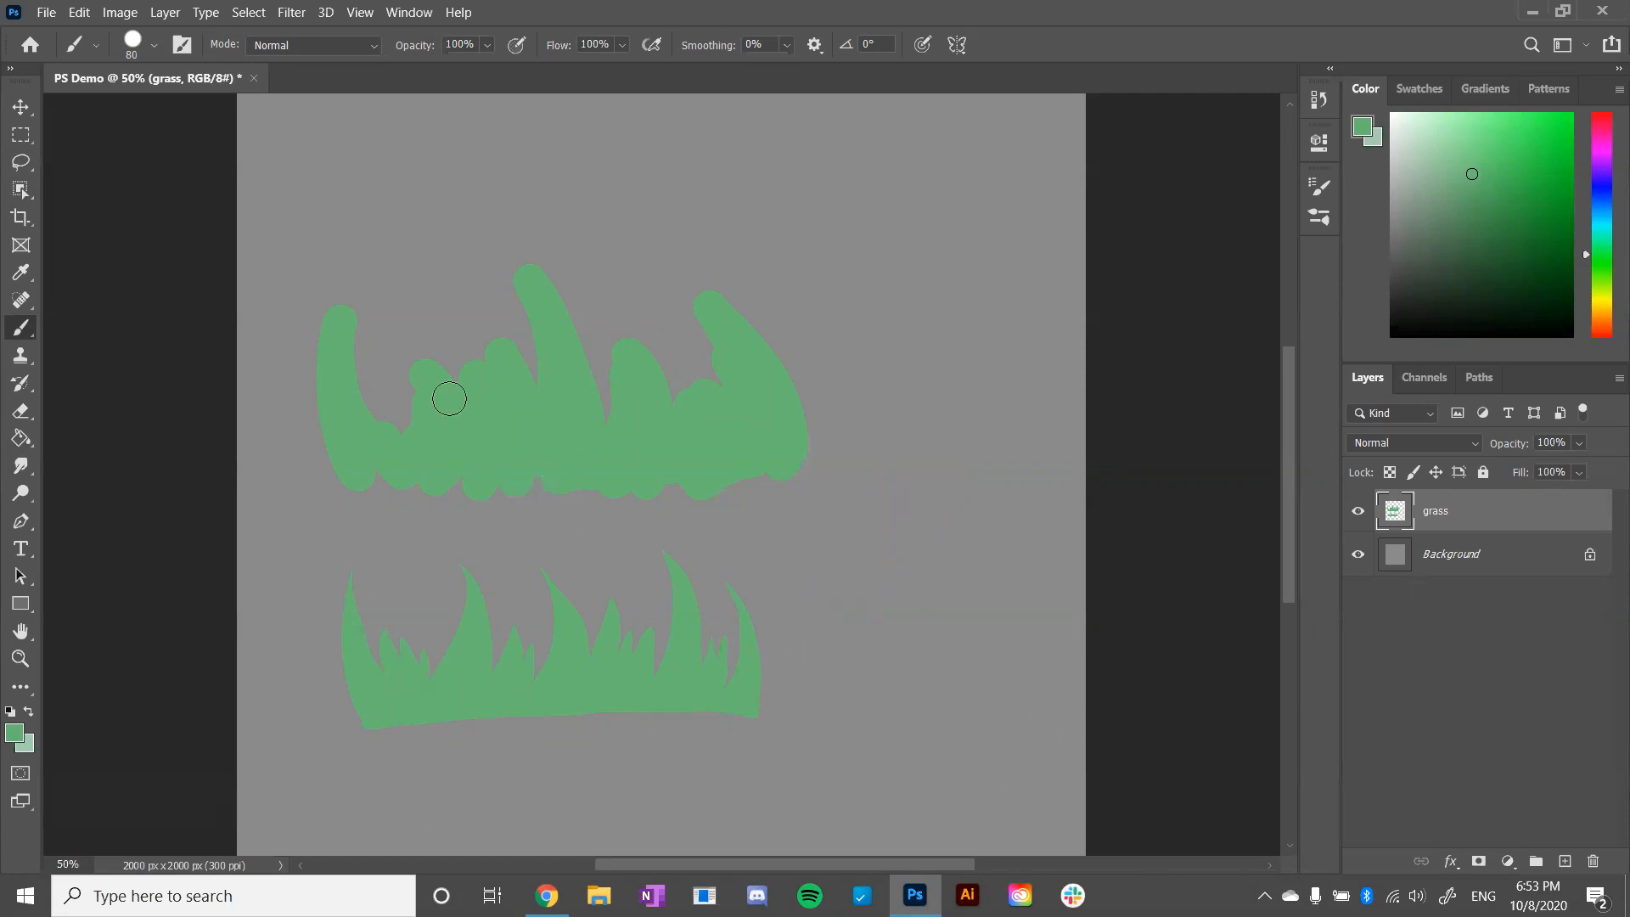
- Draw a round Lasso selection beside the lower grass and add a second overlapping loop above it
left_click(21, 161)
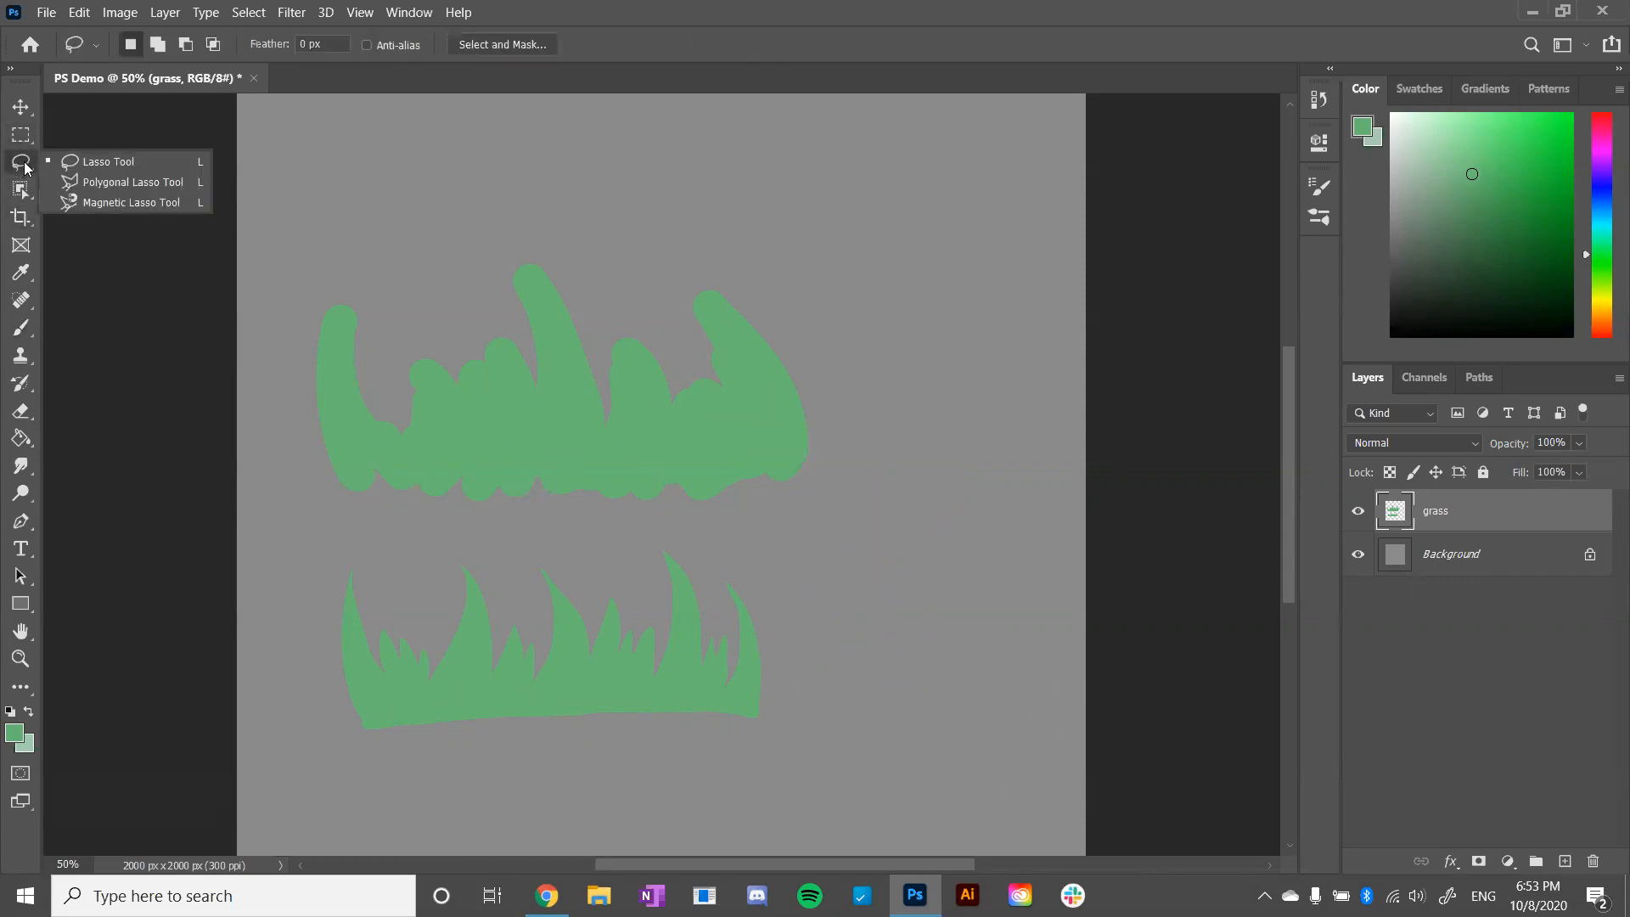
left_click(110, 161)
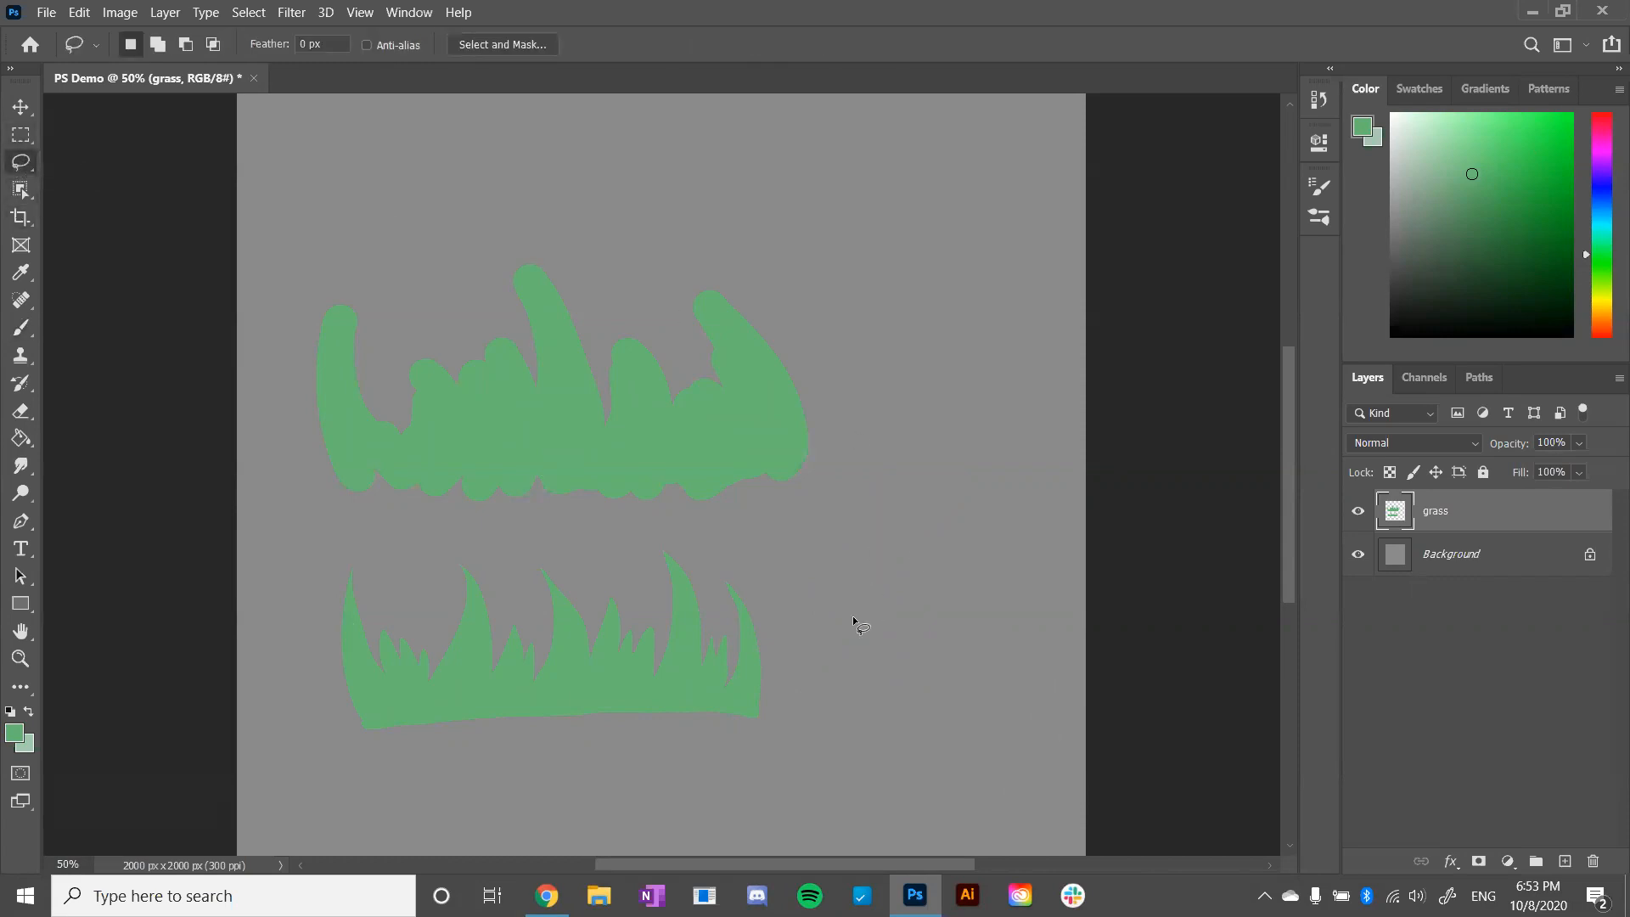
mouse_move(872, 661)
left_mouse_down()
mouse_move(925, 497)
mouse_move(997, 671)
mouse_move(873, 654)
left_mouse_up()
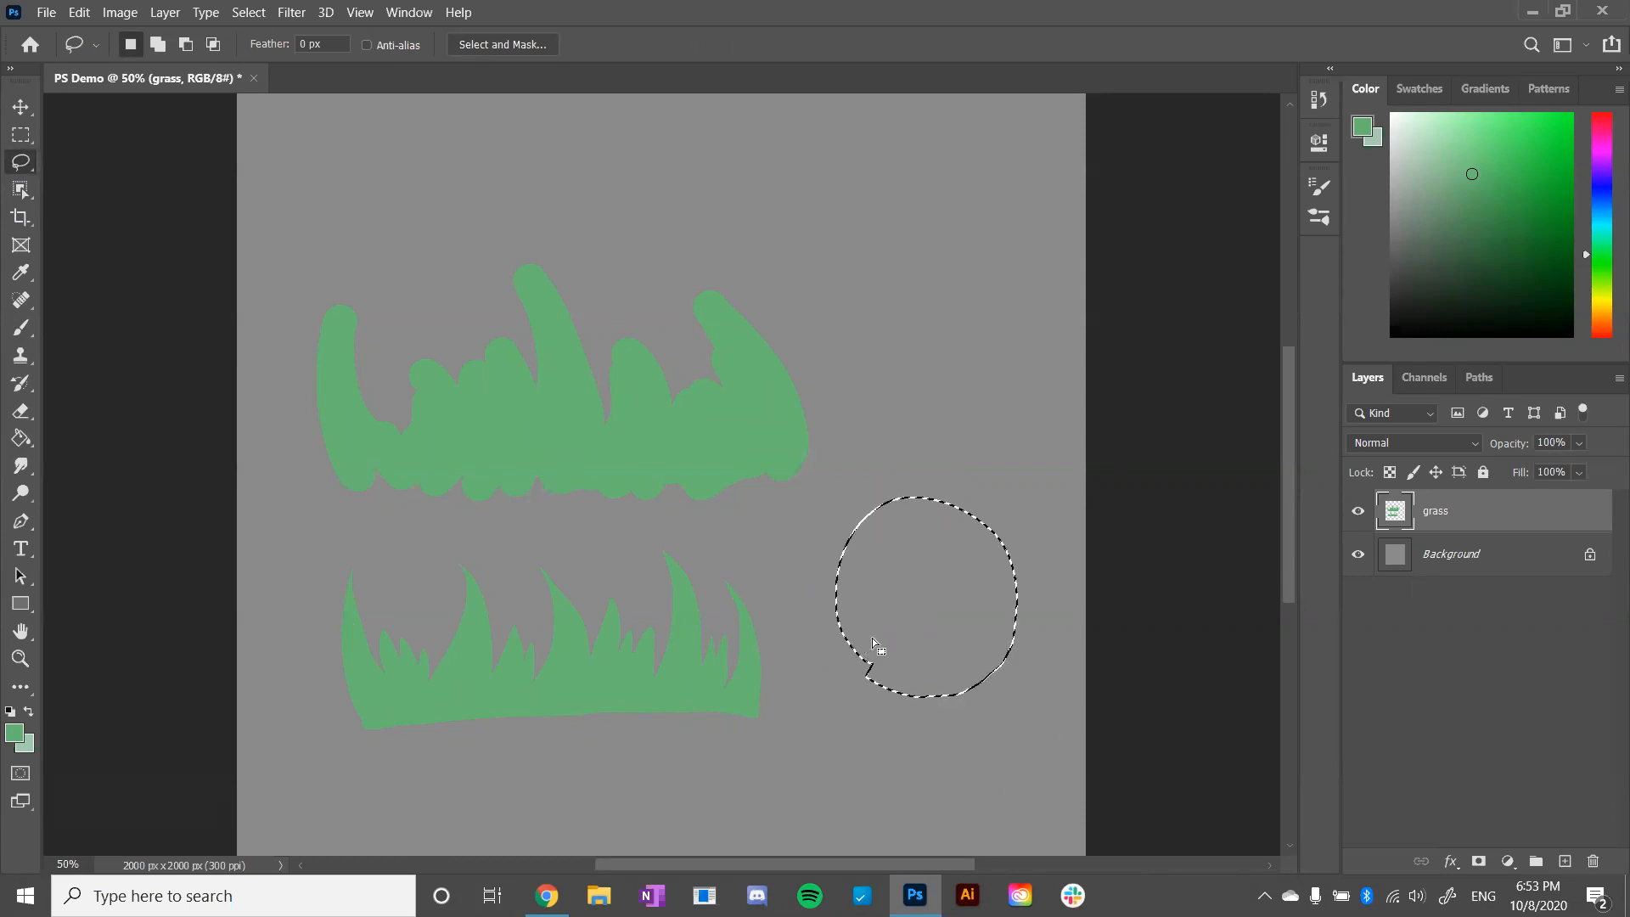
key("shift")
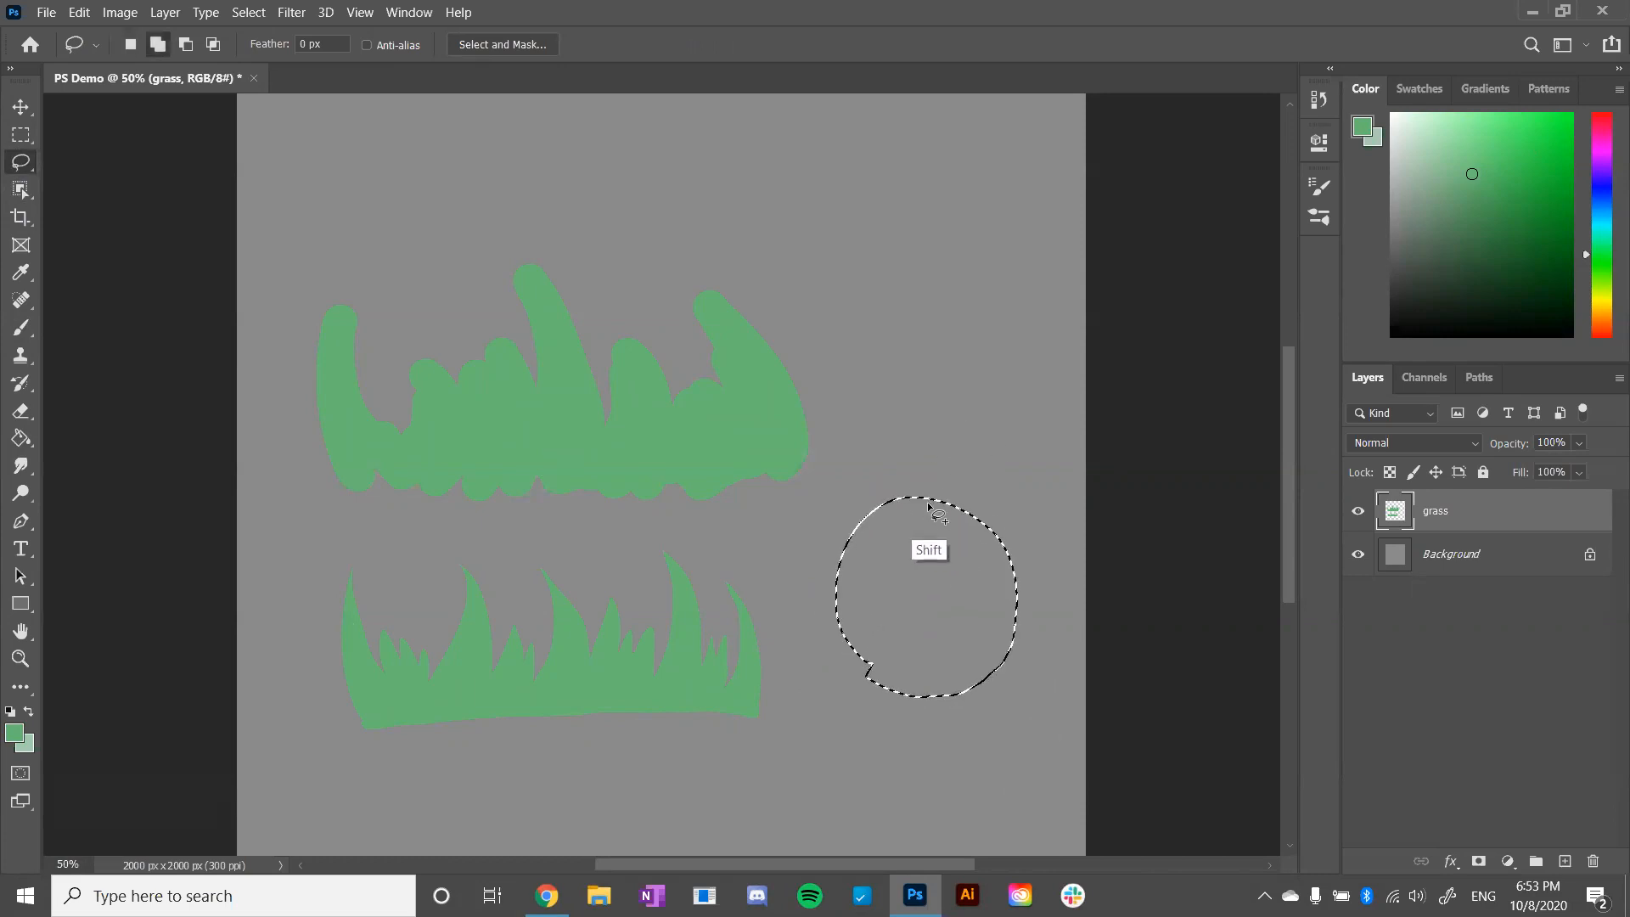
mouse_move(915, 521)
left_mouse_down()
mouse_move(900, 450)
mouse_move(947, 400)
mouse_move(1016, 487)
mouse_move(968, 577)
left_mouse_up()
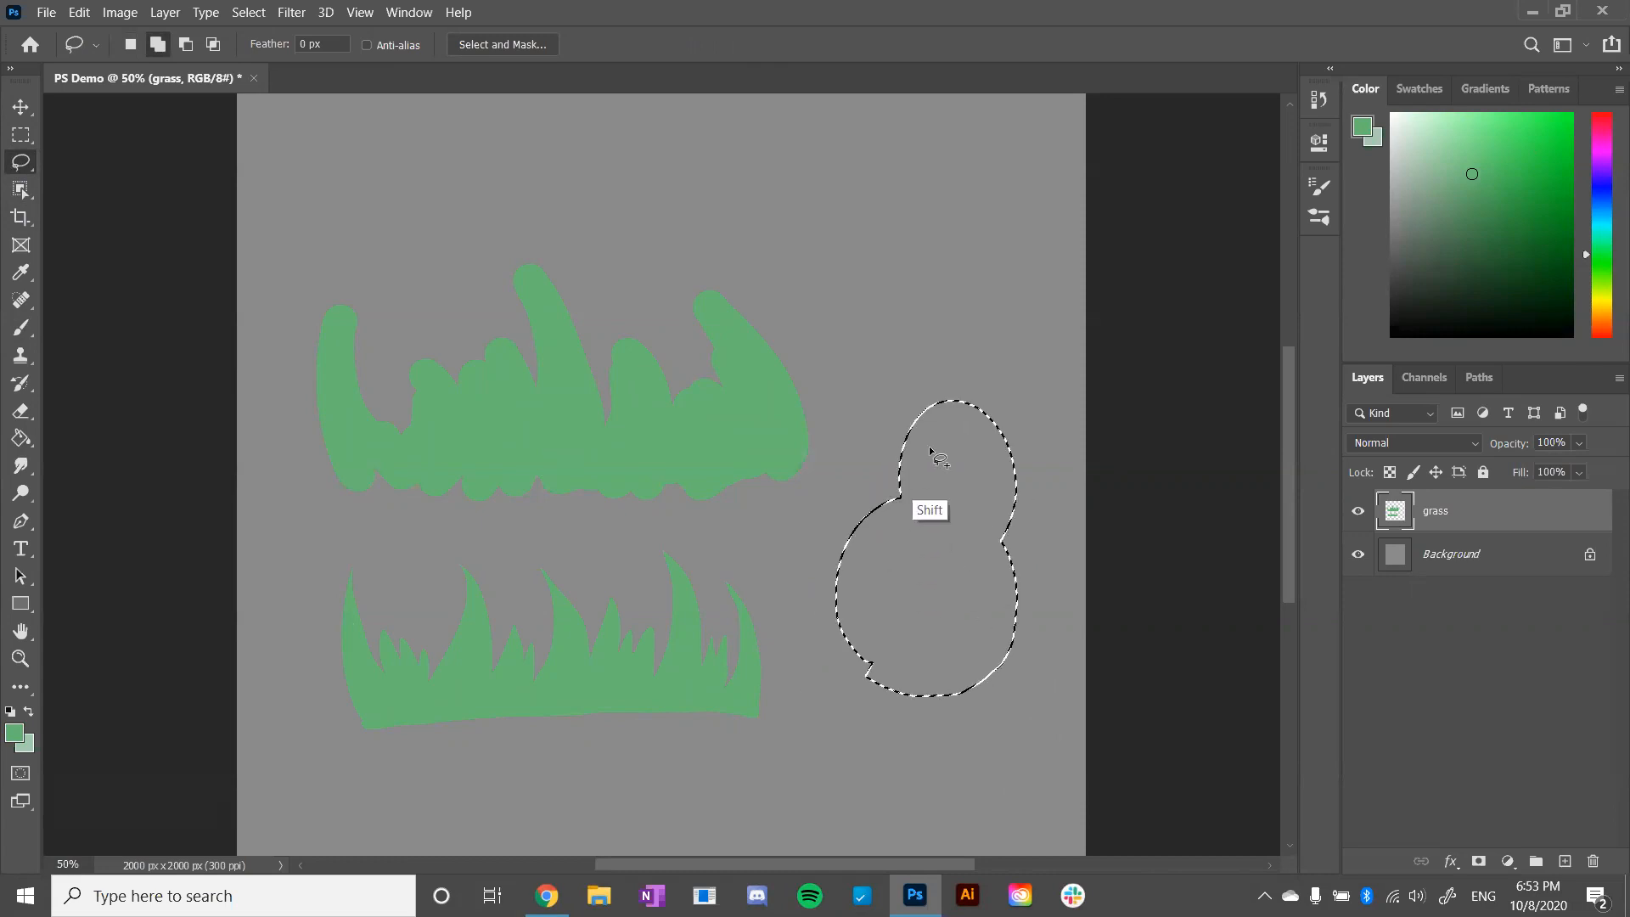
- Add a third round loop and a small separate loop to the Lasso selection, and fill all the selected areas with green
mouse_move(846, 409)
left_mouse_down()
mouse_move(1002, 374)
mouse_move(945, 528)
left_mouse_up()
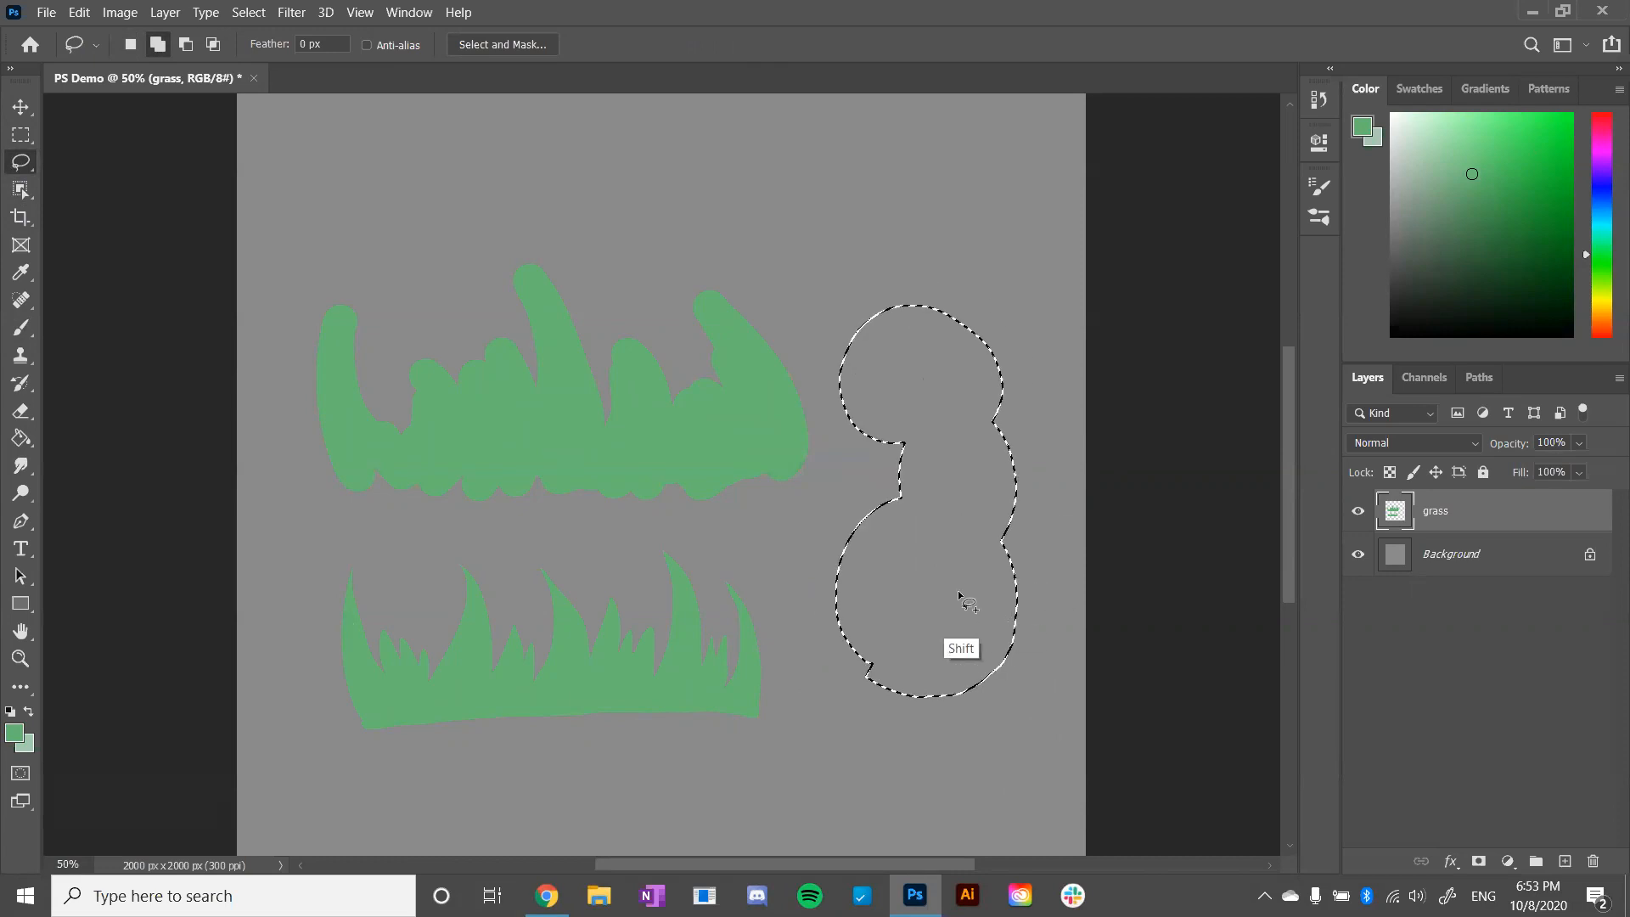
left_click_drag(735, 544, 758, 525)
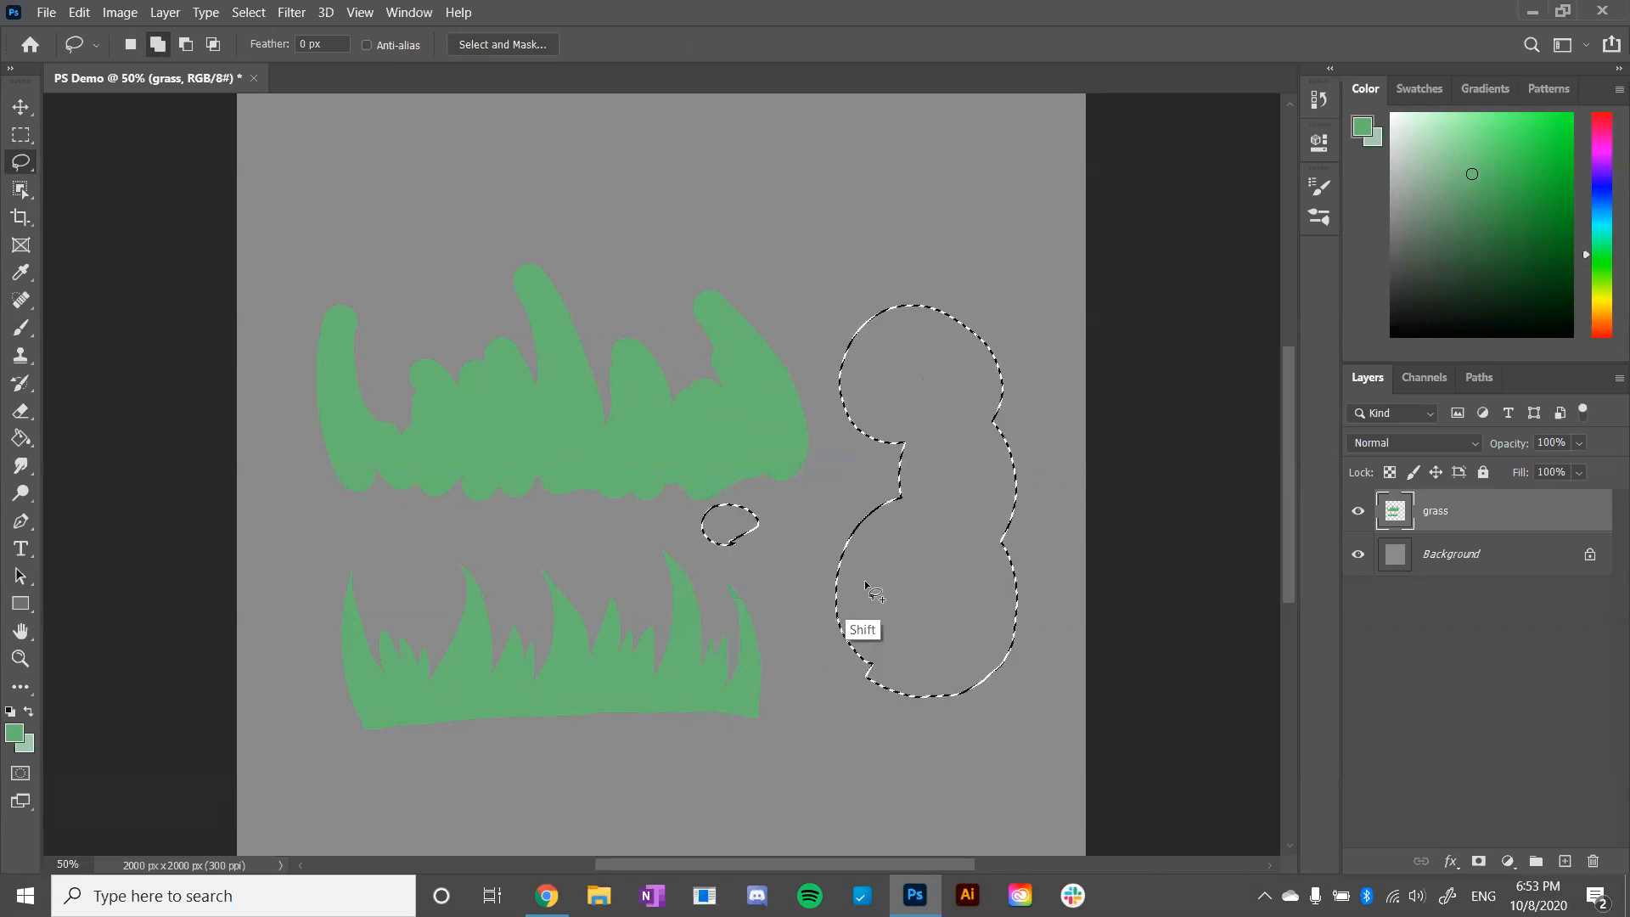
key("g")
left_click(917, 499)
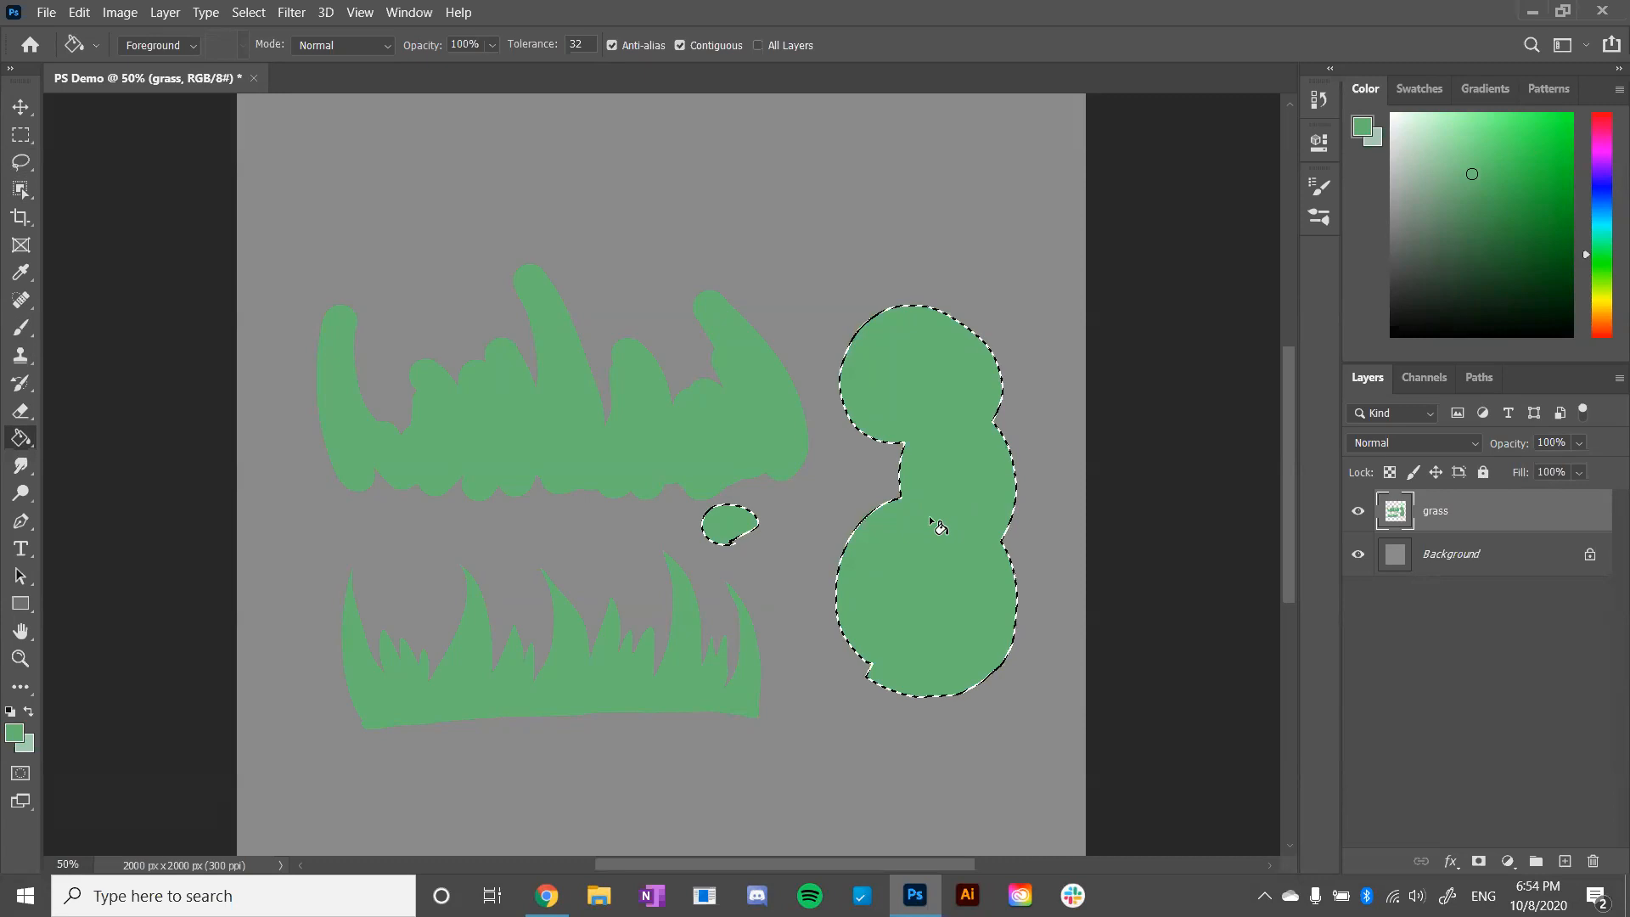
key("ctrl+d")
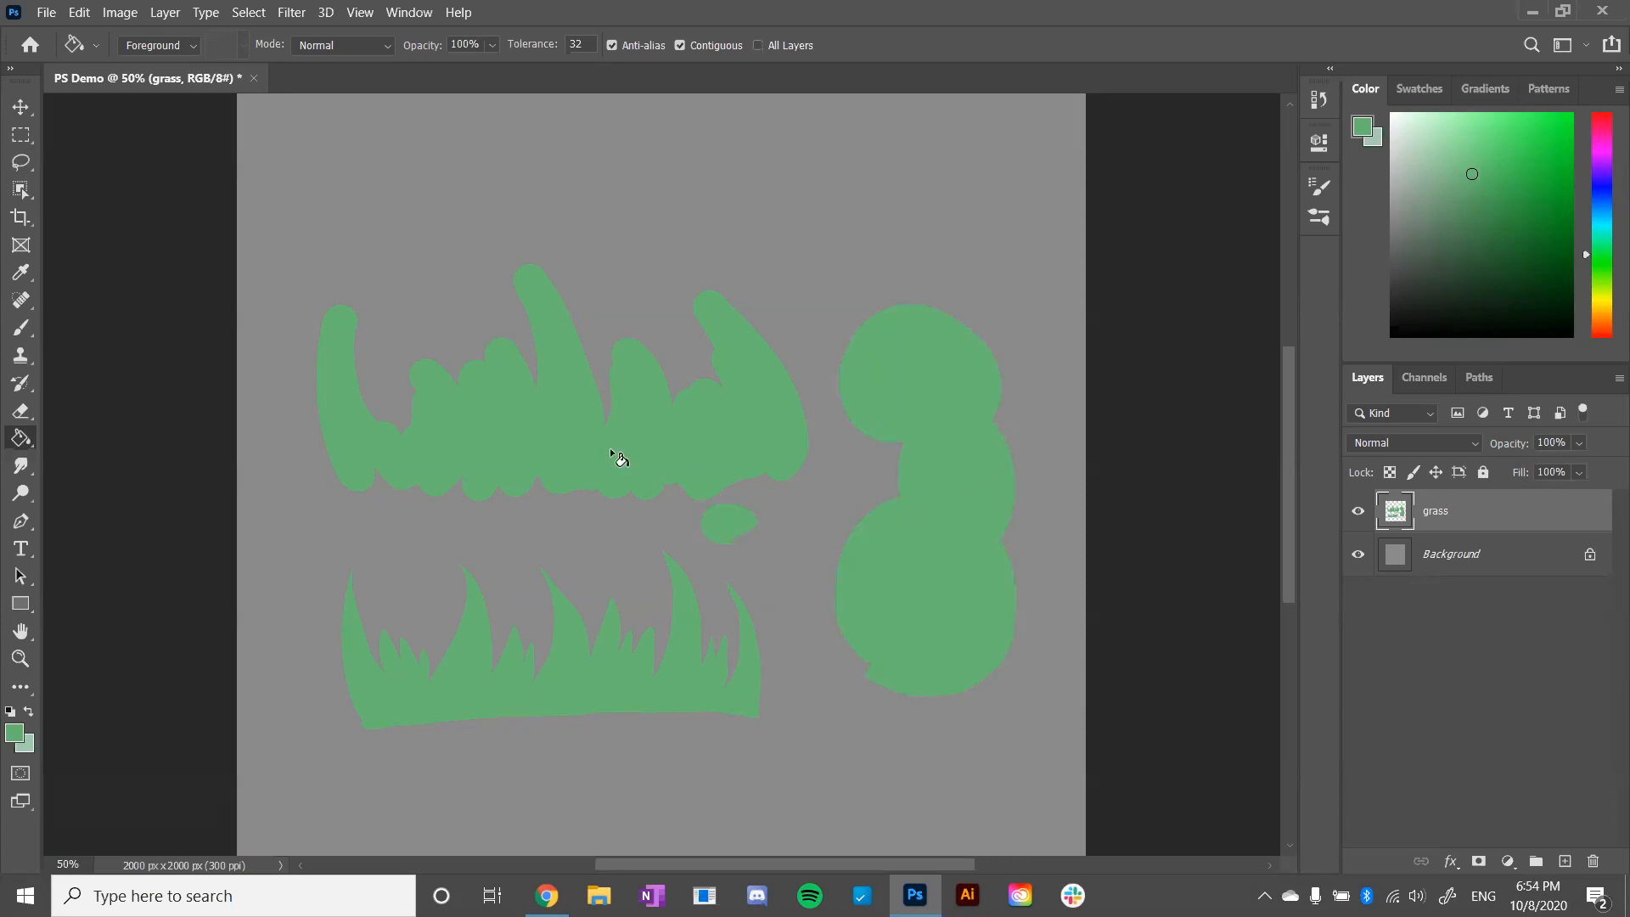
- Draw a round Lasso selection above the grass, subtract parts of it with further loops, and clear the remaining selection
left_click(21, 162)
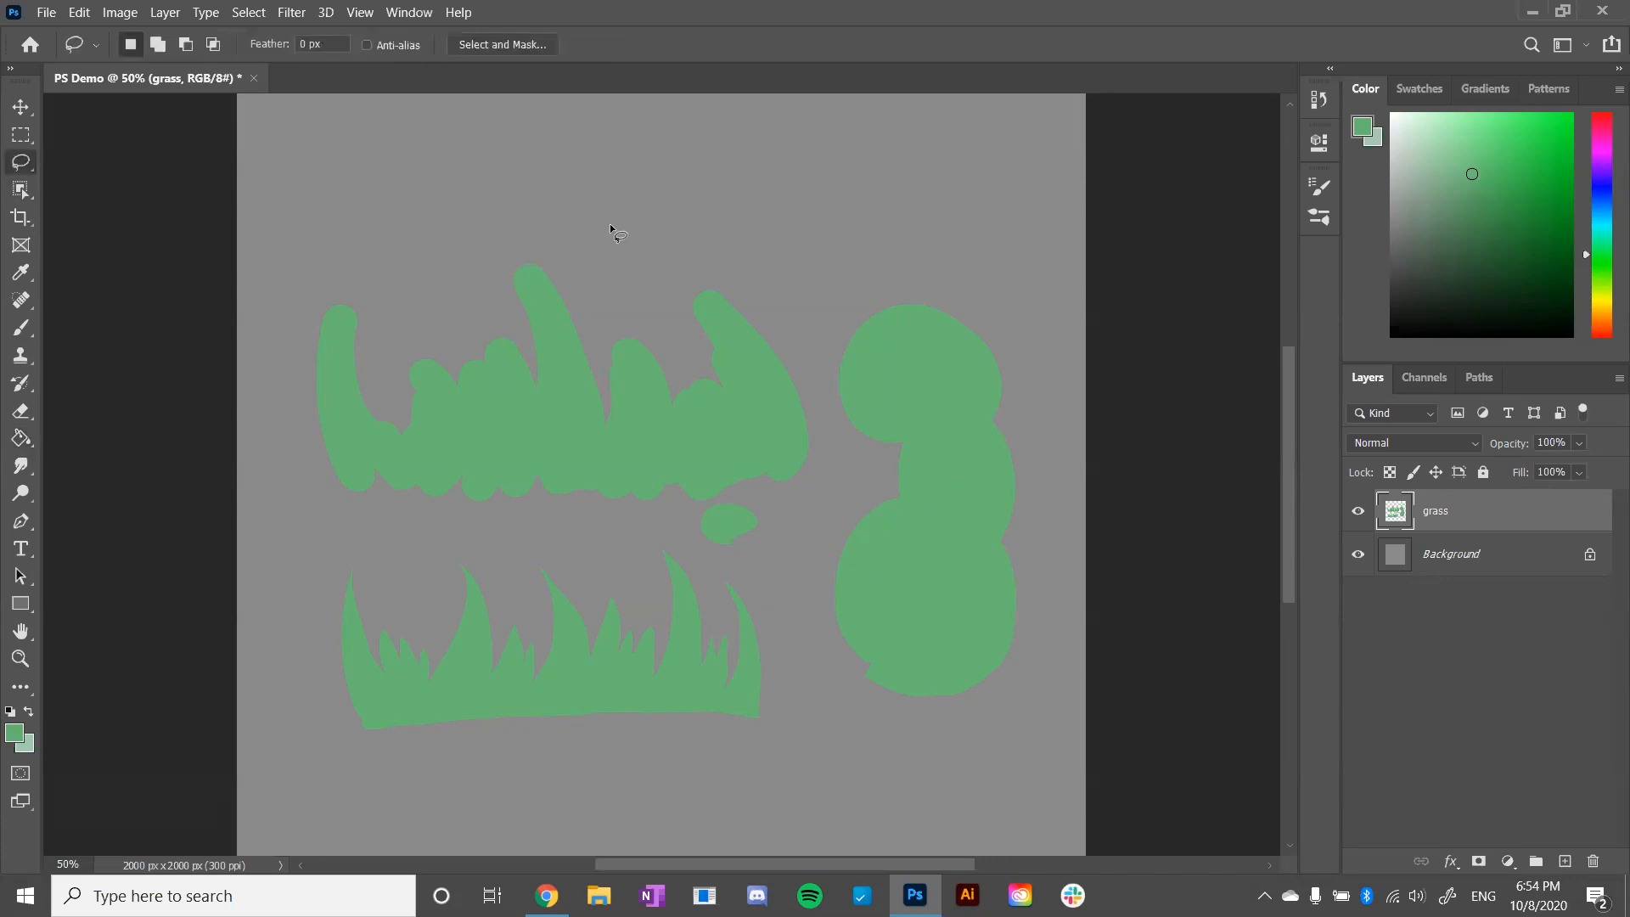
mouse_move(726, 258)
left_mouse_down()
mouse_move(758, 129)
mouse_move(722, 260)
left_mouse_up()
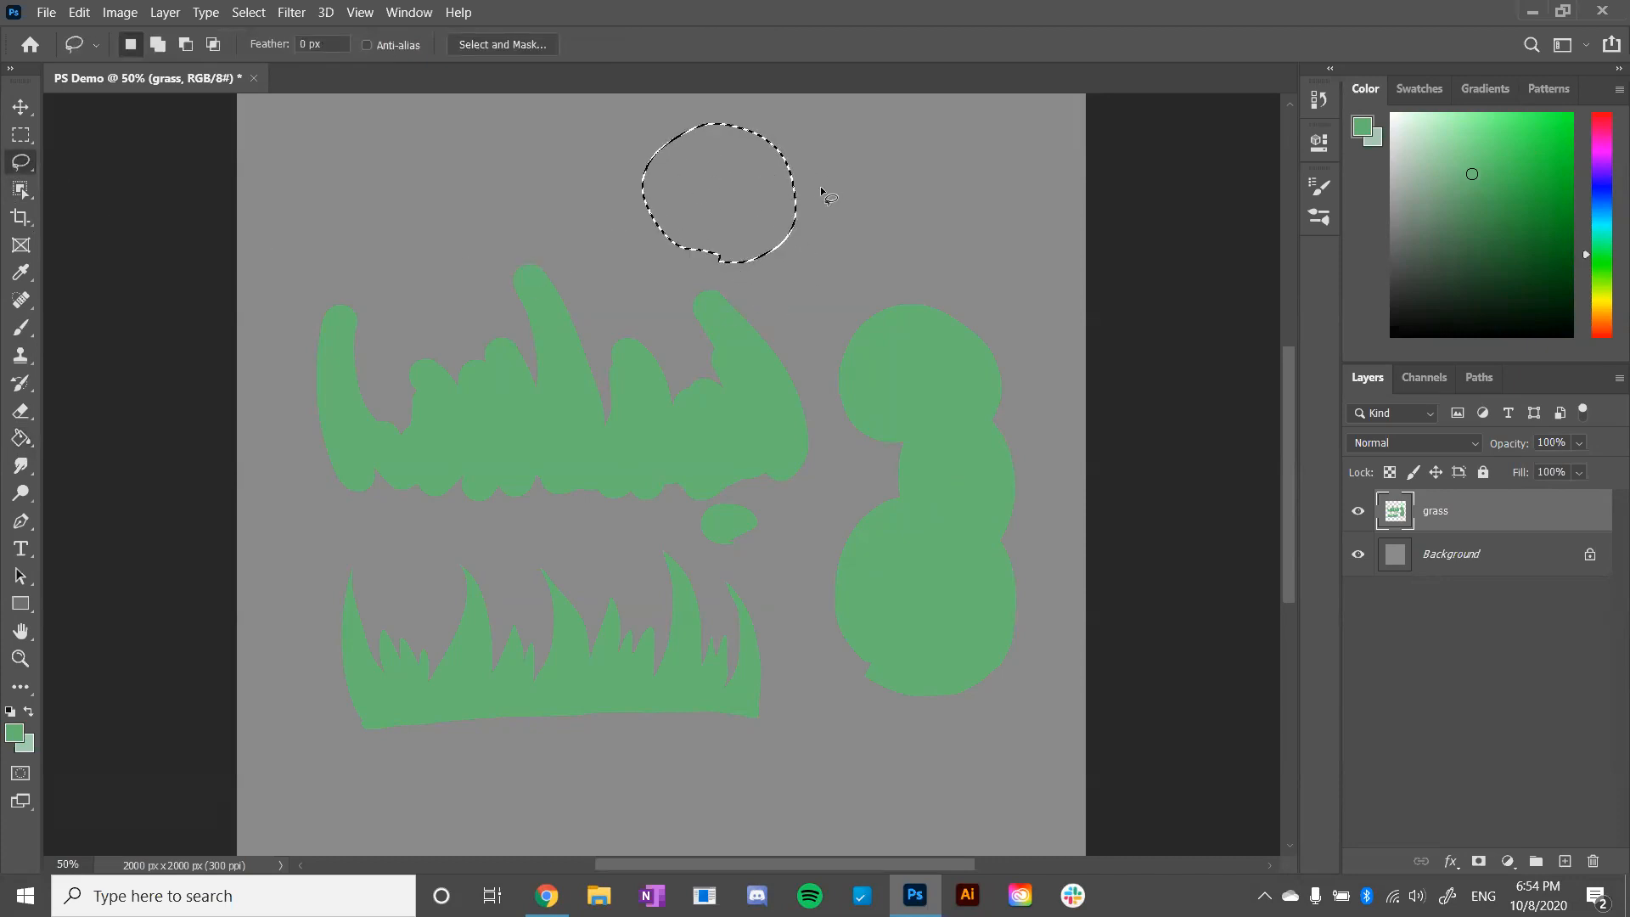
key("alt")
mouse_move(680, 367)
left_mouse_down()
mouse_move(817, 202)
mouse_move(798, 382)
mouse_move(687, 370)
left_mouse_up()
mouse_move(608, 241)
left_mouse_down()
mouse_move(808, 213)
mouse_move(692, 96)
mouse_move(594, 222)
left_mouse_up()
mouse_move(689, 189)
left_mouse_down()
mouse_move(679, 280)
mouse_move(683, 165)
mouse_move(607, 157)
mouse_move(654, 255)
left_mouse_up()
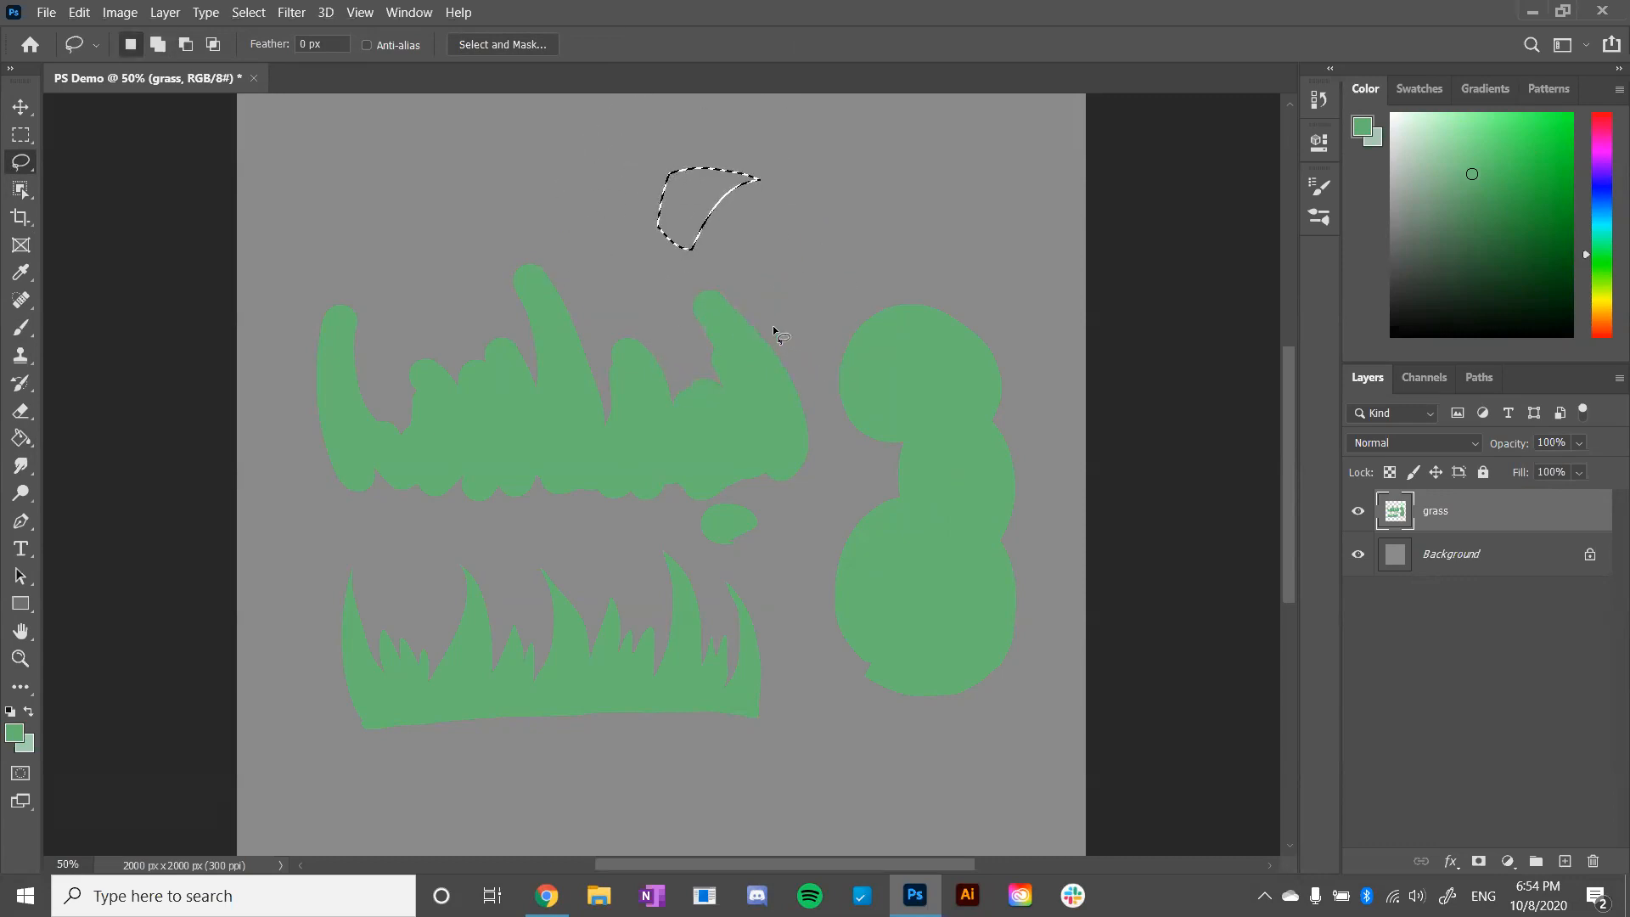
left_click(779, 319)
- Delete a round Lasso selection from the lower grass, covering most of its right half, and deselect
mouse_move(583, 738)
left_mouse_down()
mouse_move(747, 690)
mouse_move(556, 762)
left_mouse_up()
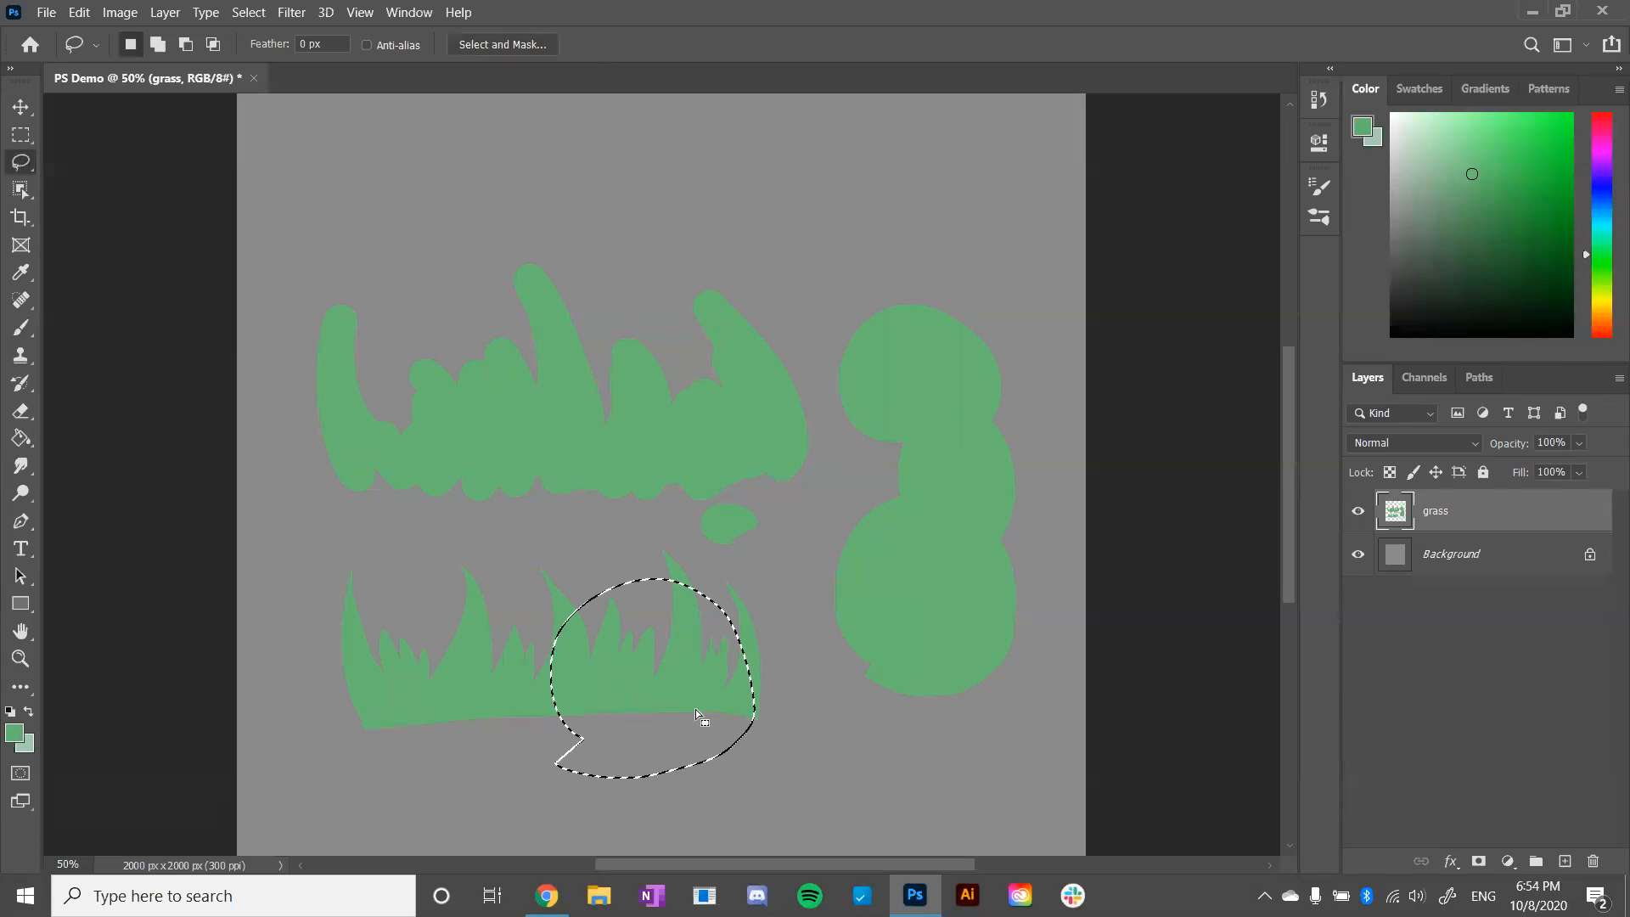
key("Delete")
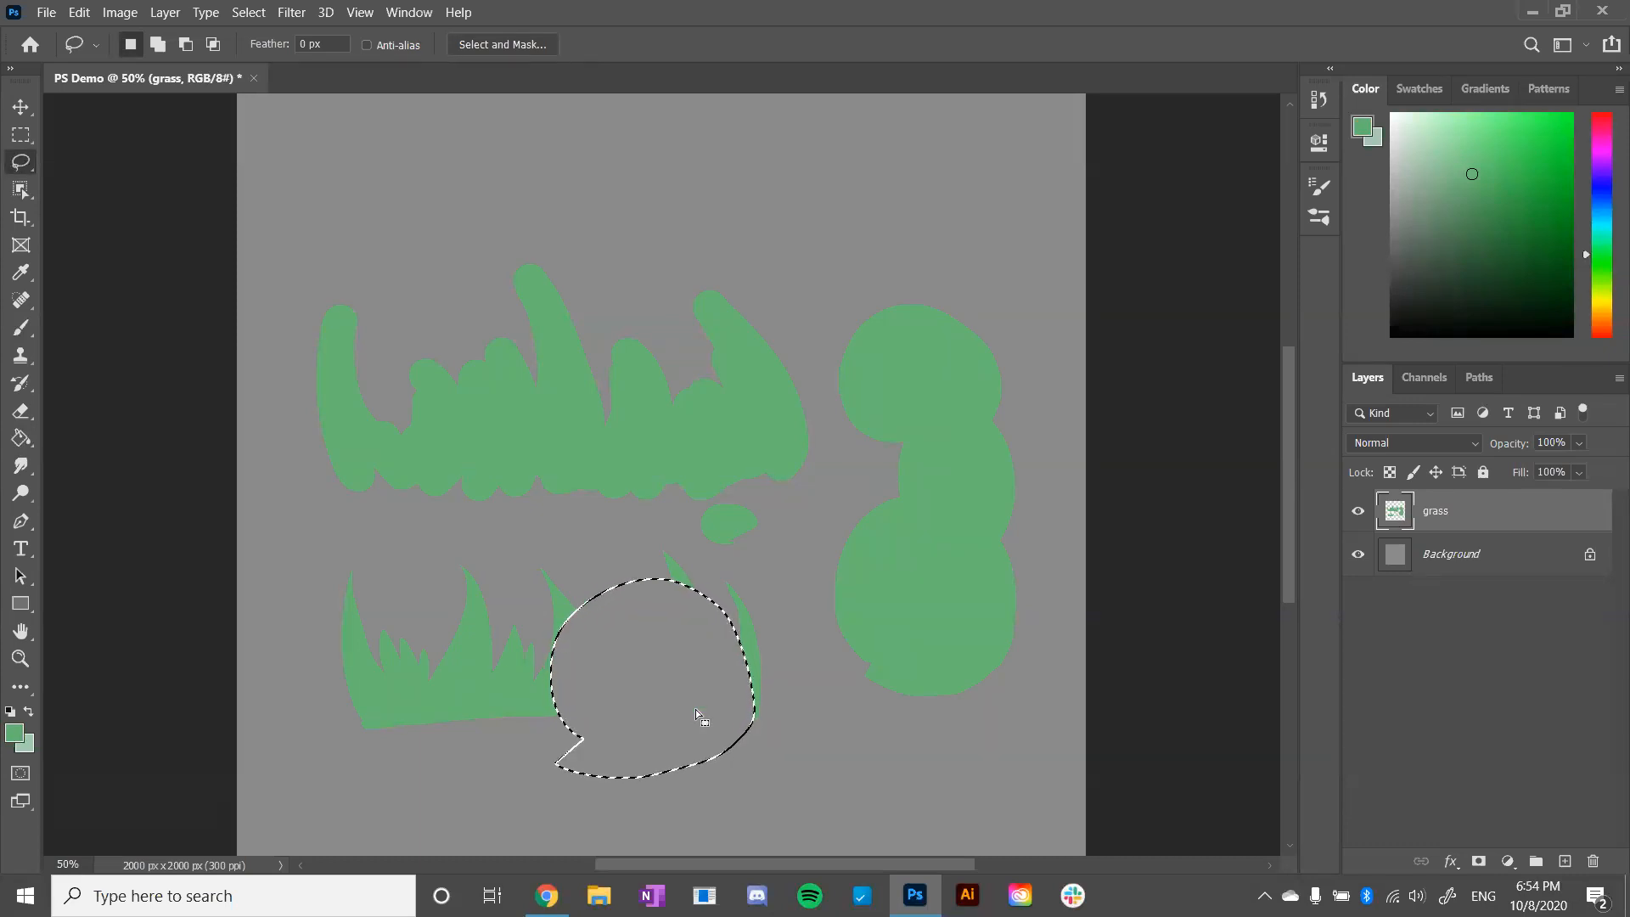
key("ctrl+d")
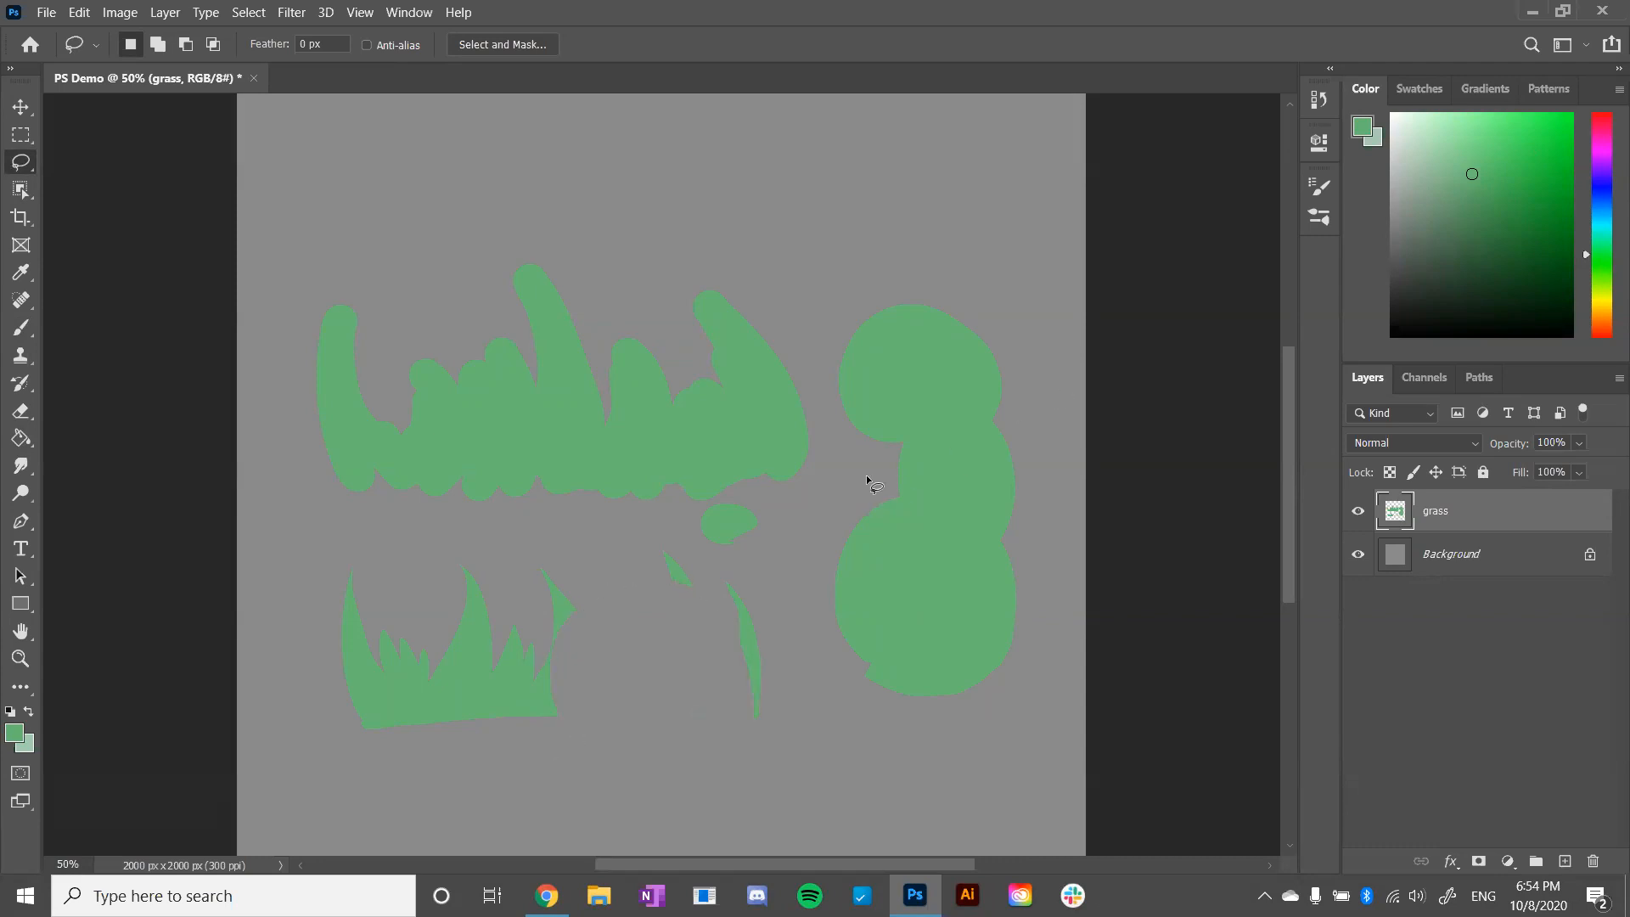
- Draw a four-sided selection above the painted grass clump with the Polygonal Lasso Tool
right_click(23, 164)
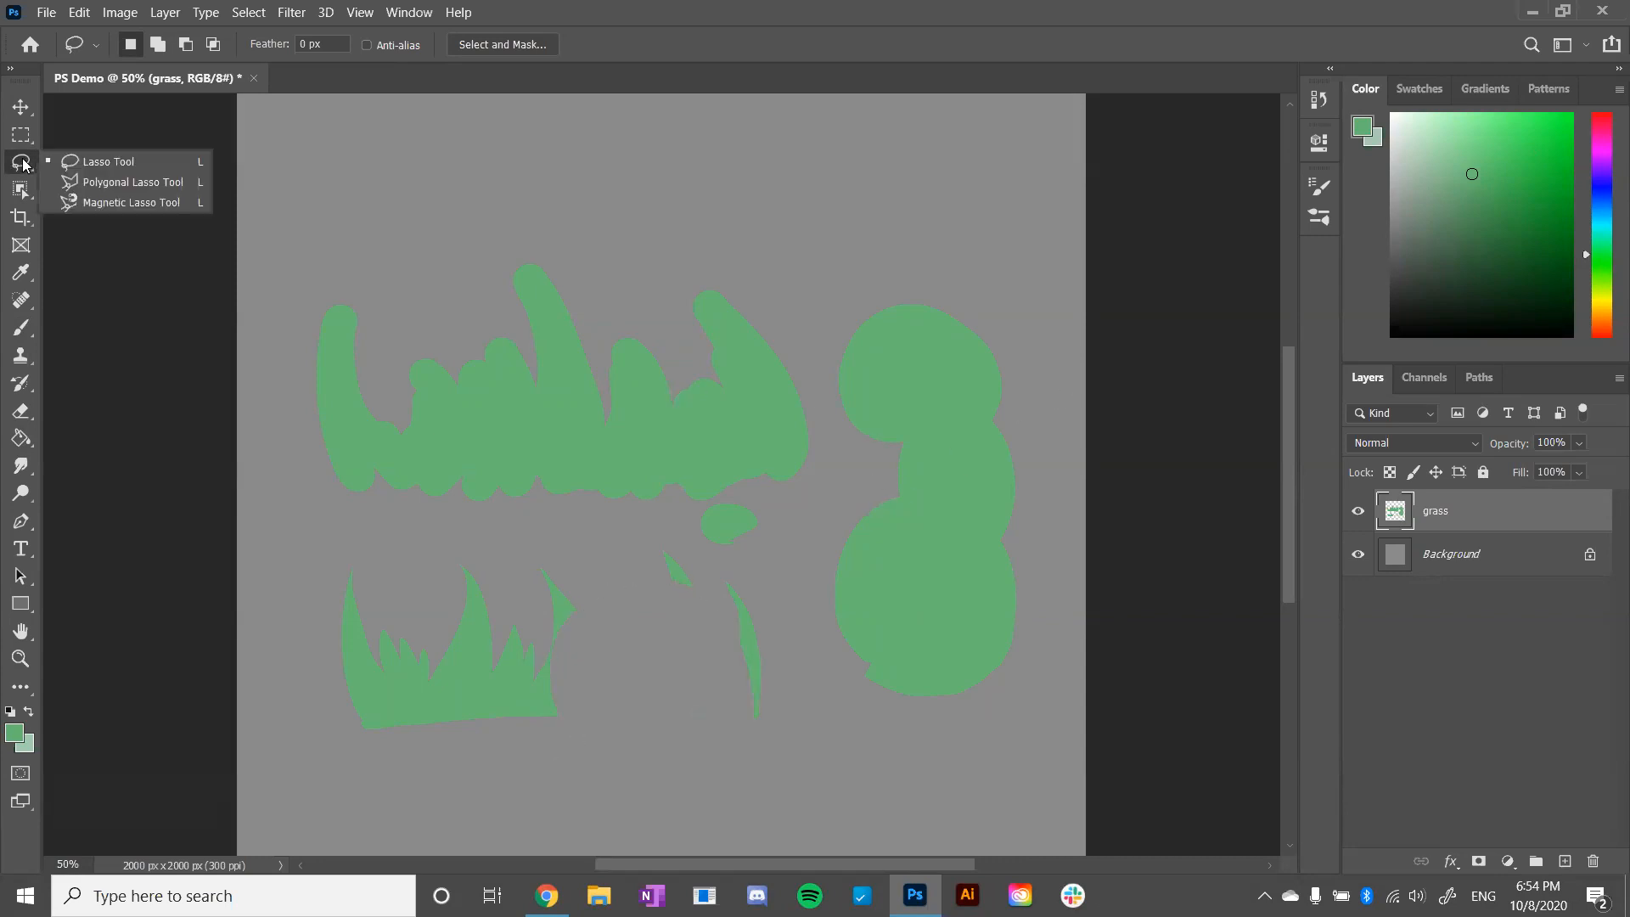
left_click(100, 182)
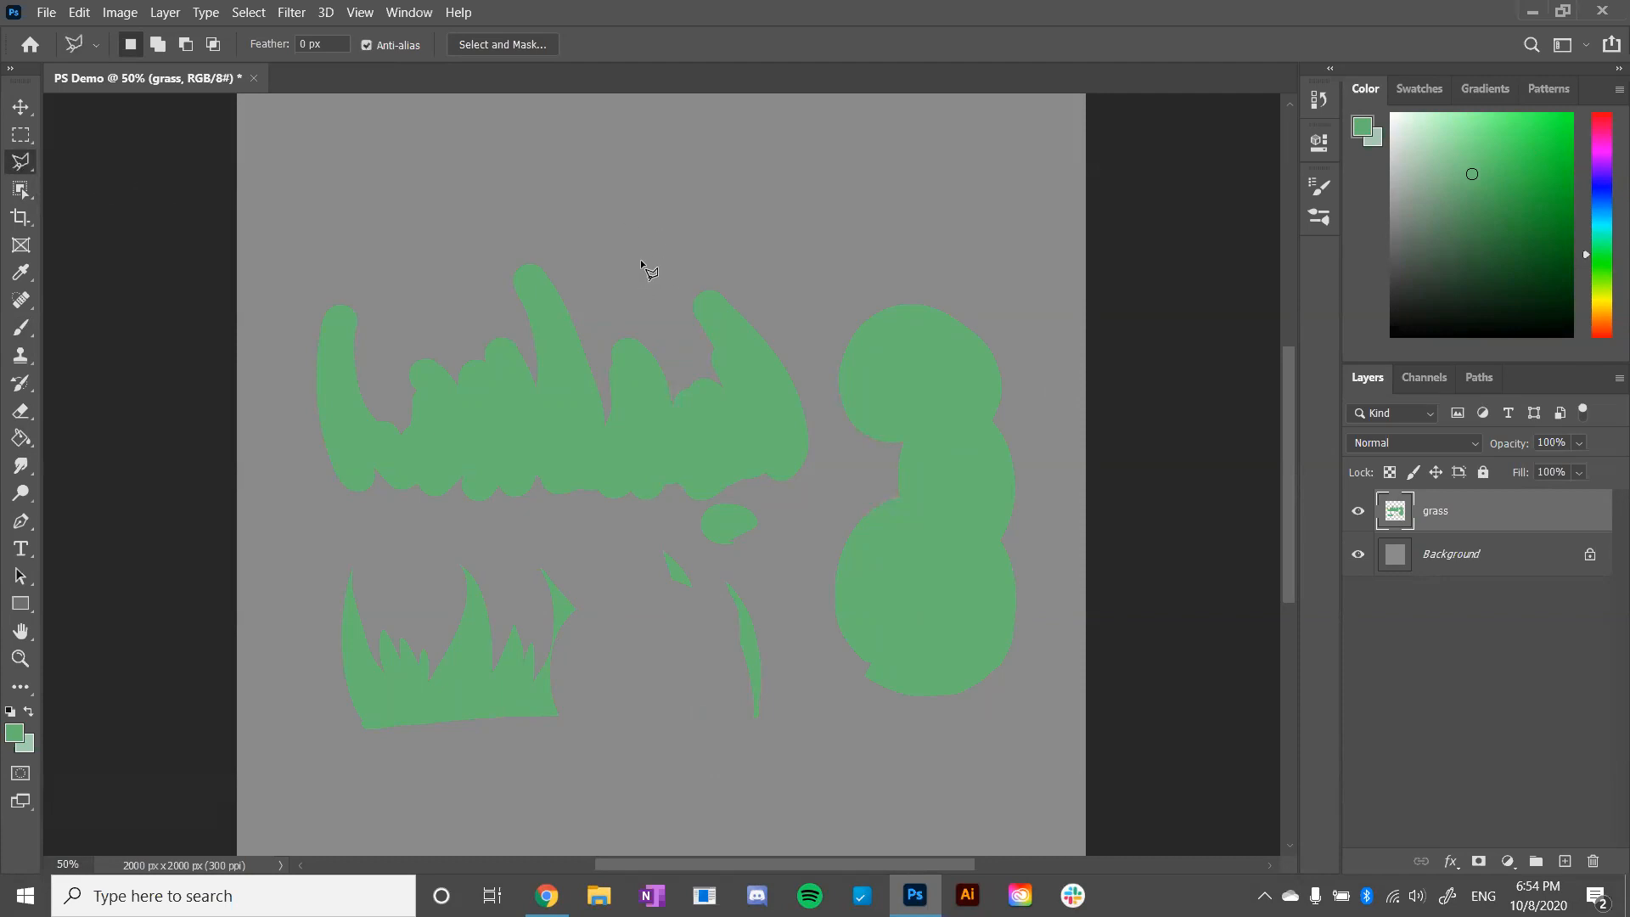
left_click(612, 169)
left_click(730, 131)
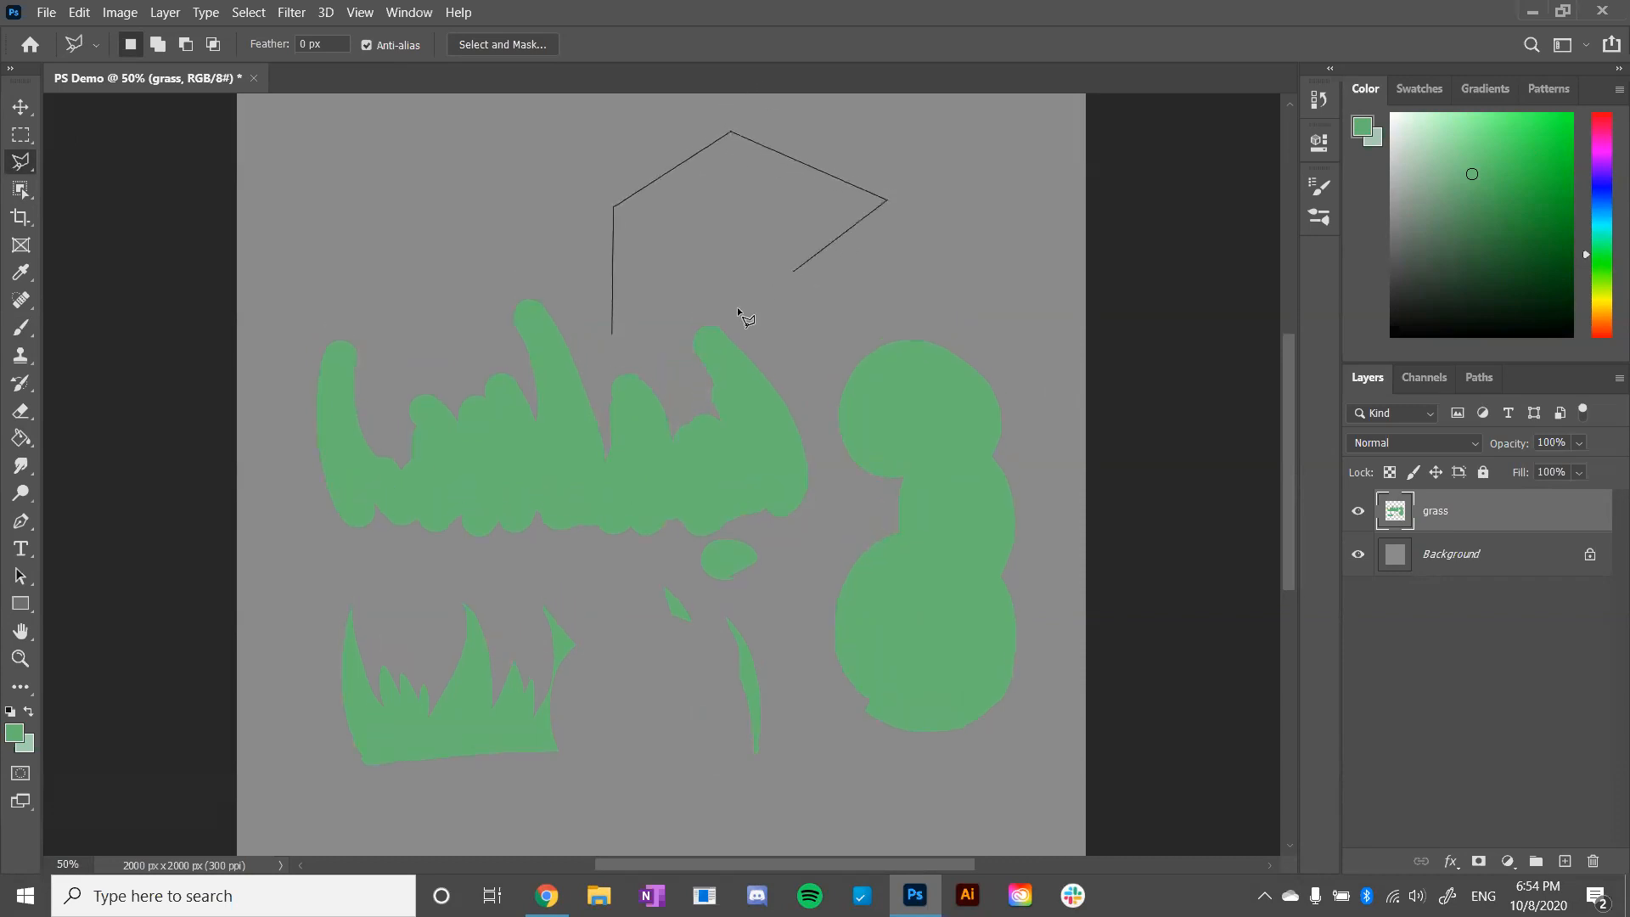
double_click(614, 335)
left_click(615, 334)
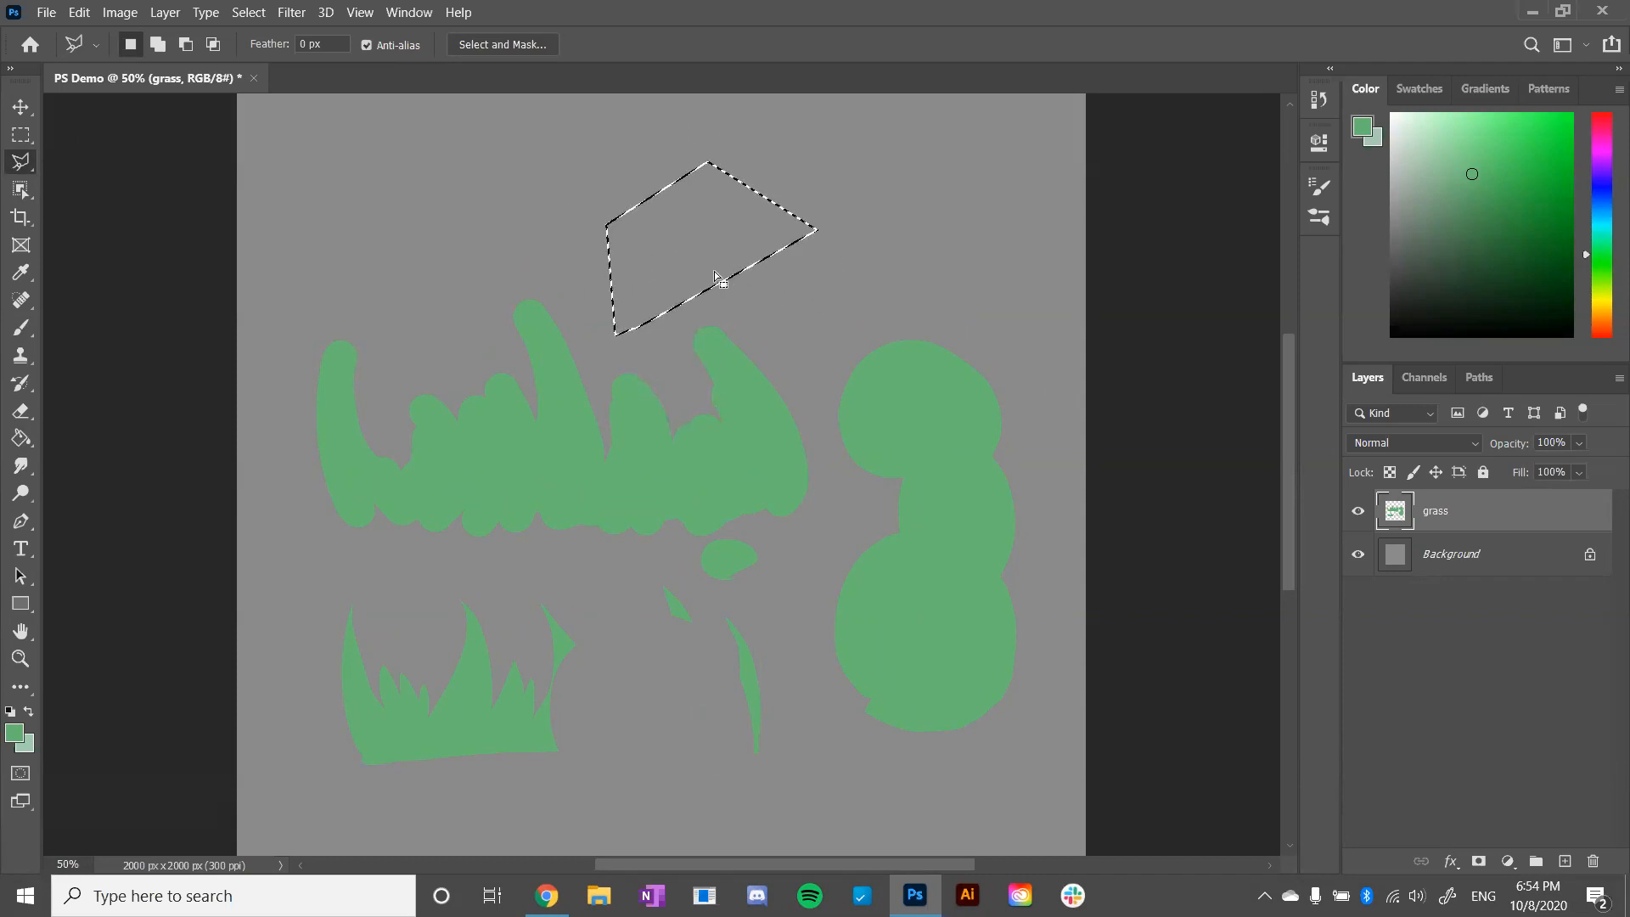
- Fill the four-sided selection with green using the Paint Bucket and deselect it
key("g")
left_click(689, 256)
key("ctrl+d")
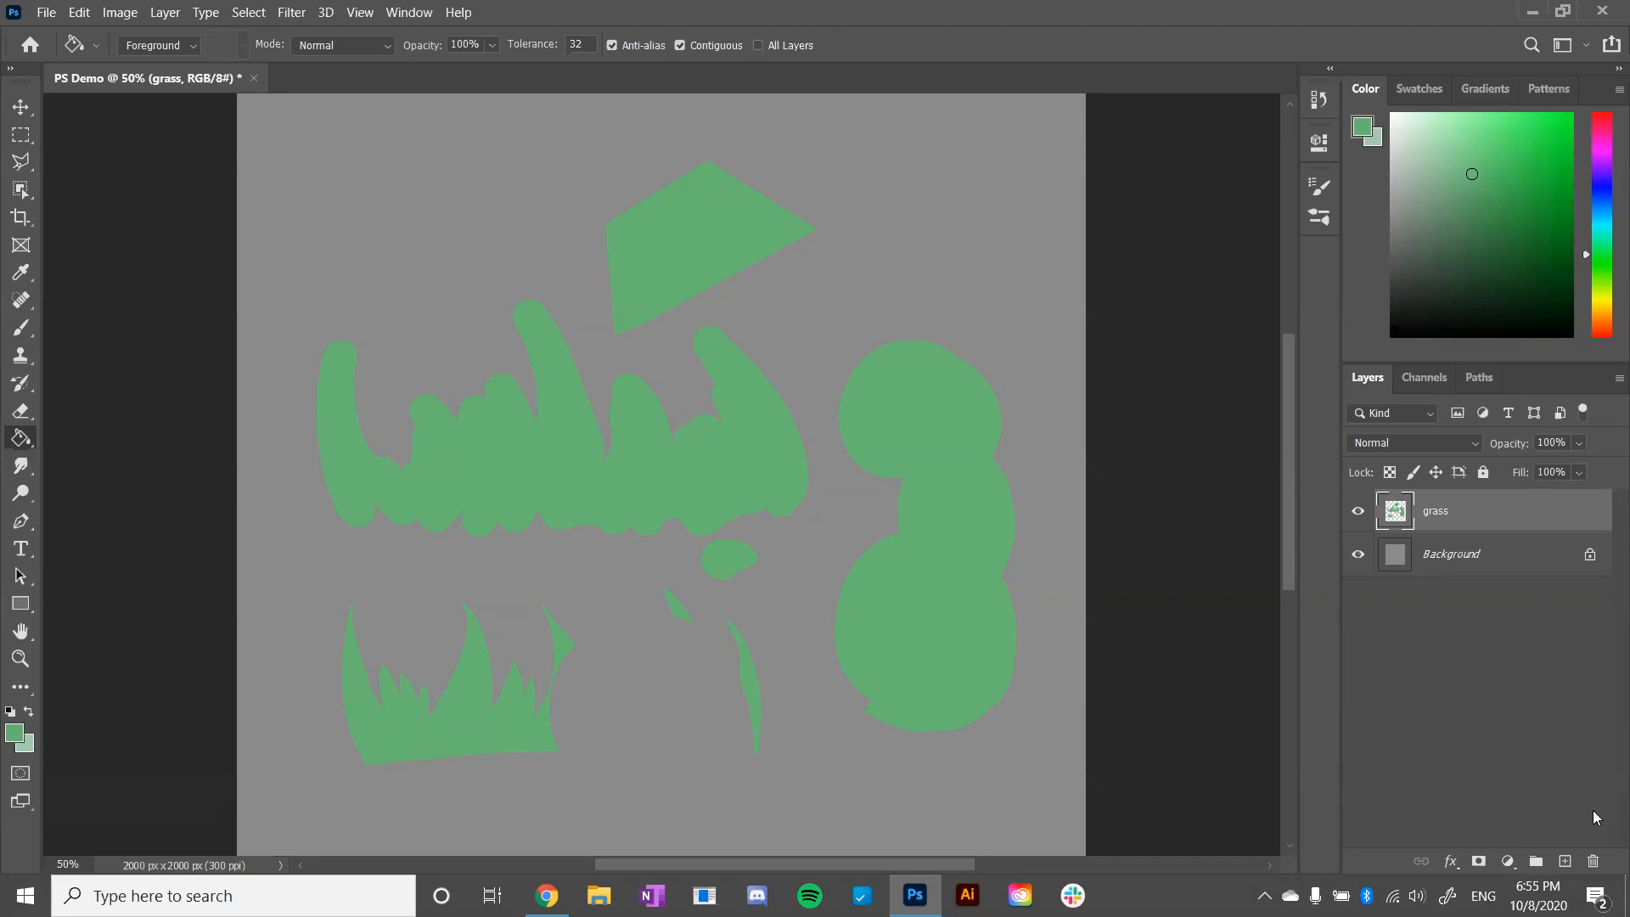
- Delete the grass layer and add a new layer named "brush demo"
left_click(1591, 862)
left_click(1565, 862)
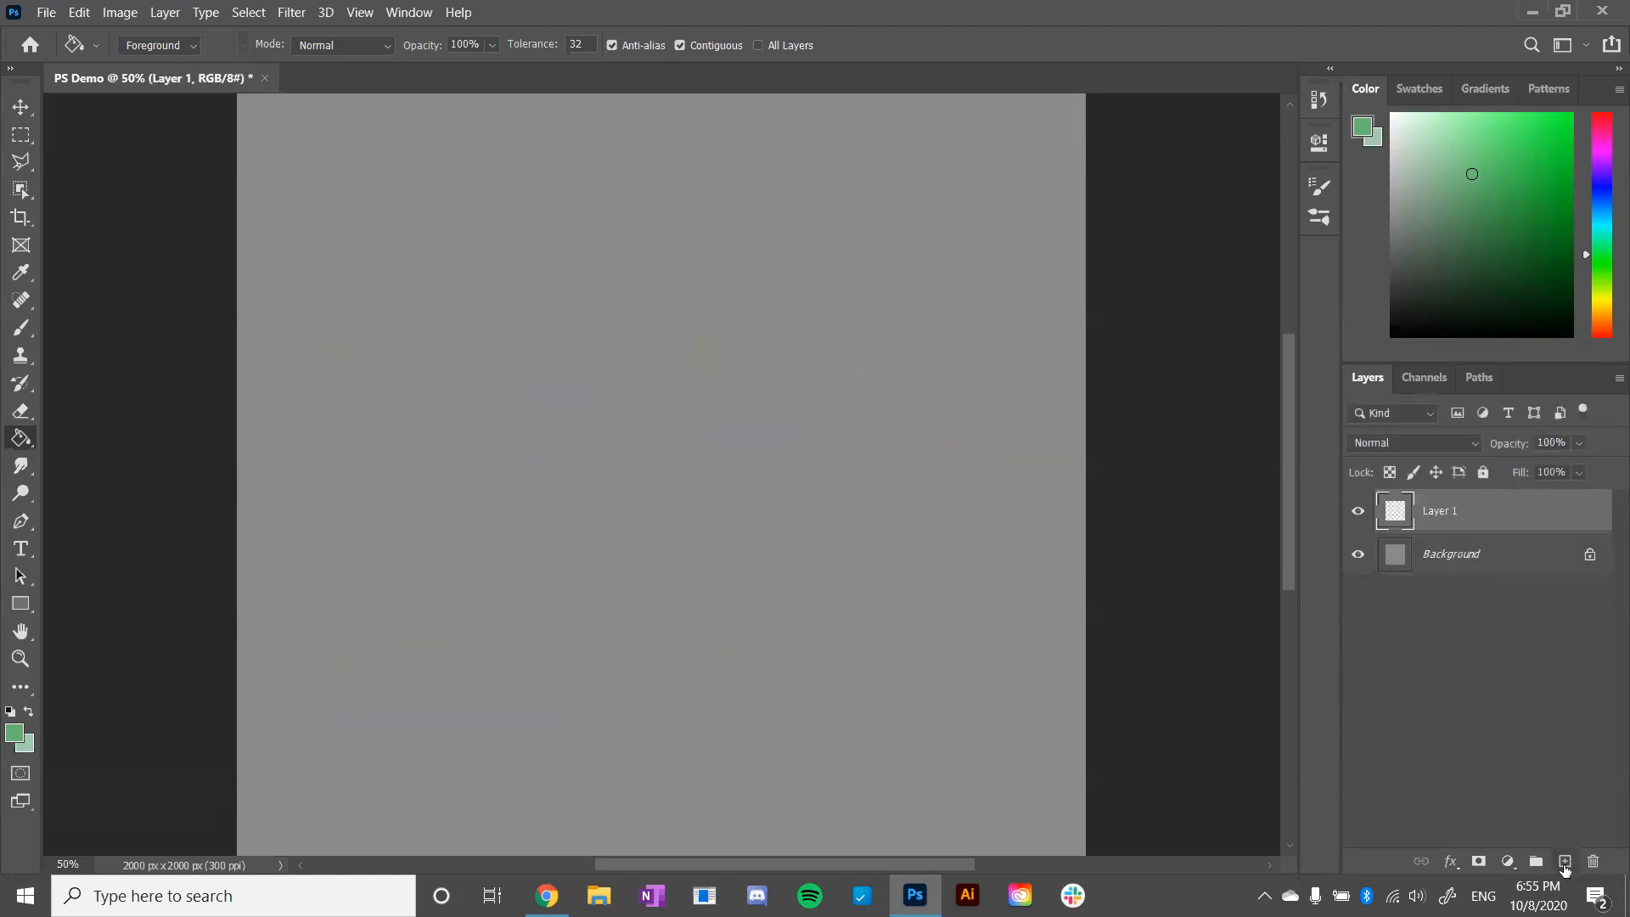
double_click(1440, 512)
key("Return")
- Change the foreground color to a medium blue and activate the Brush tool
left_click(1602, 210)
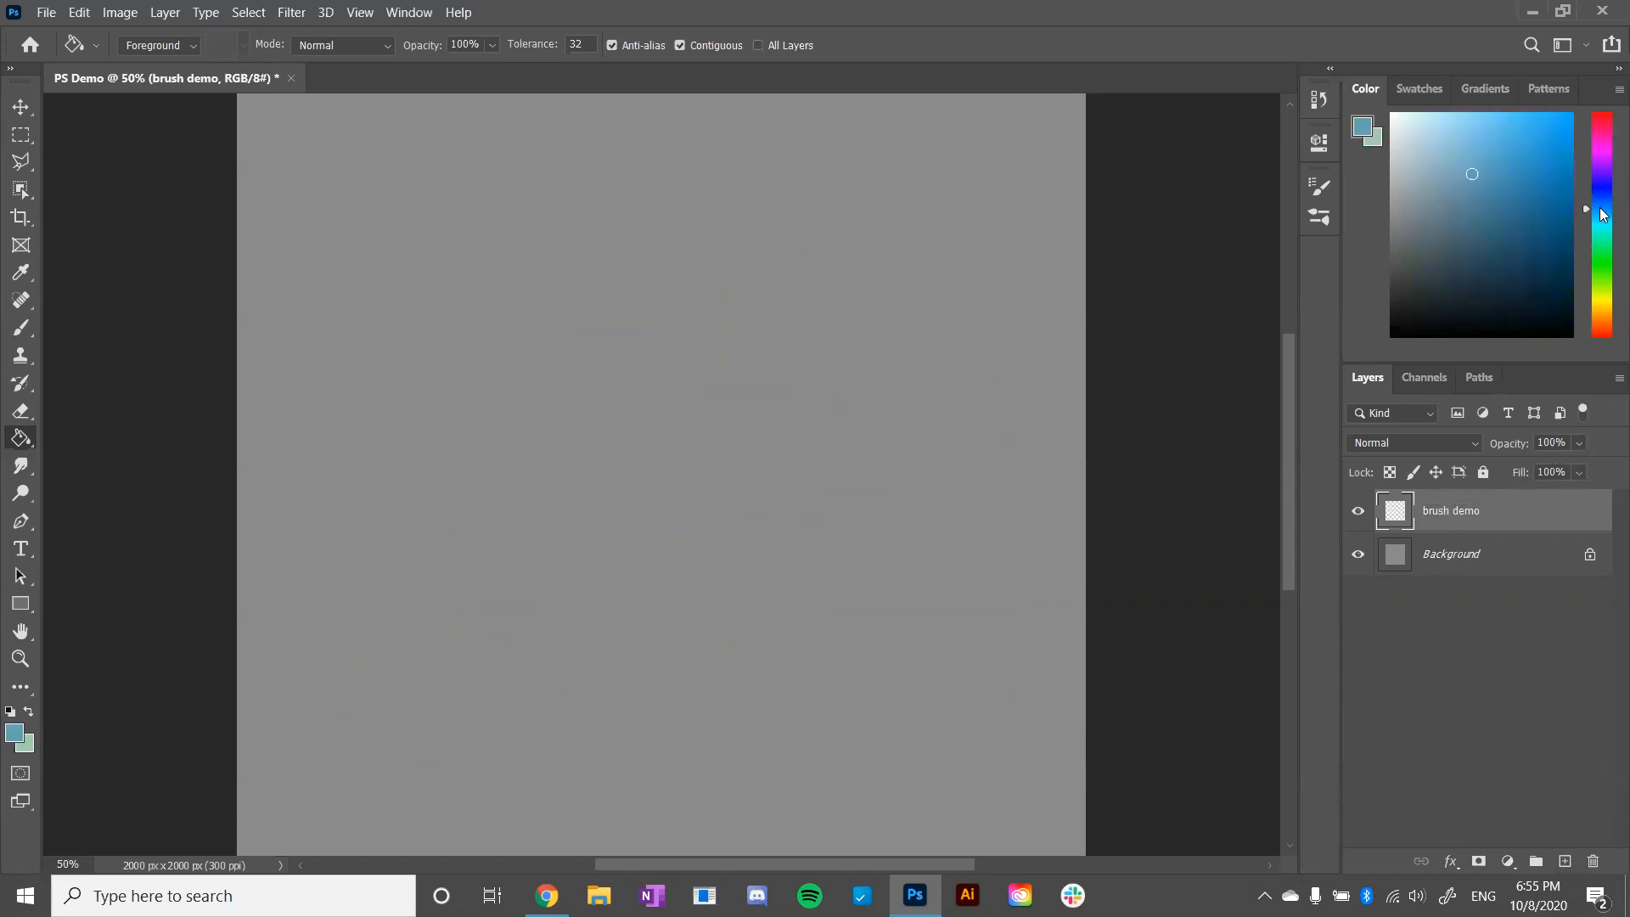
left_click(1602, 223)
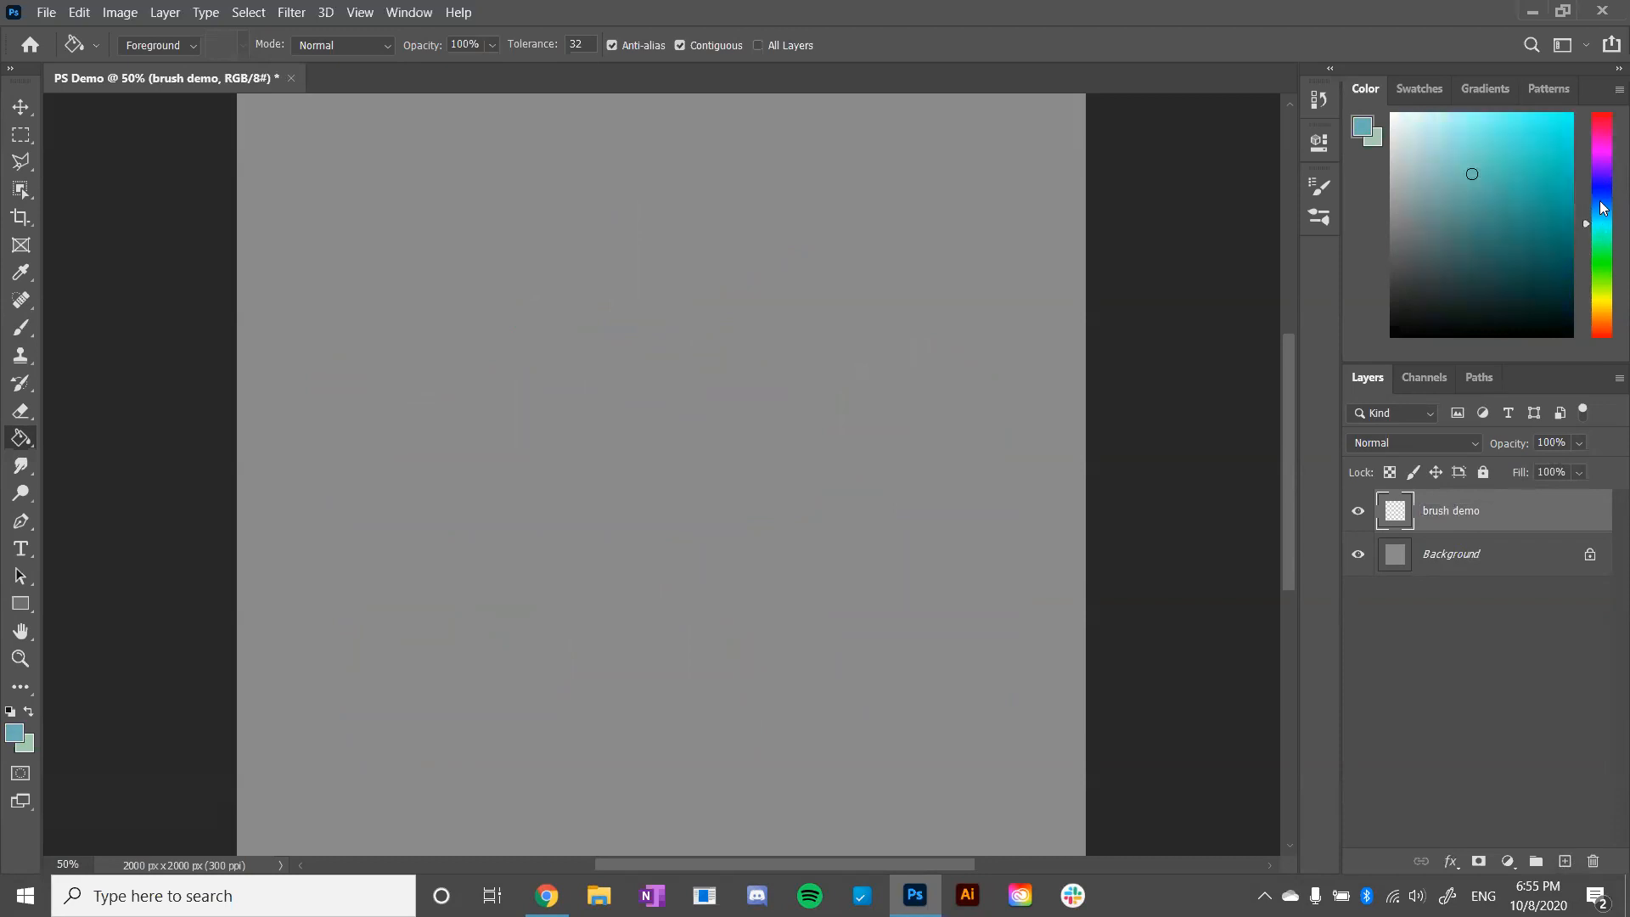
left_click(1602, 200)
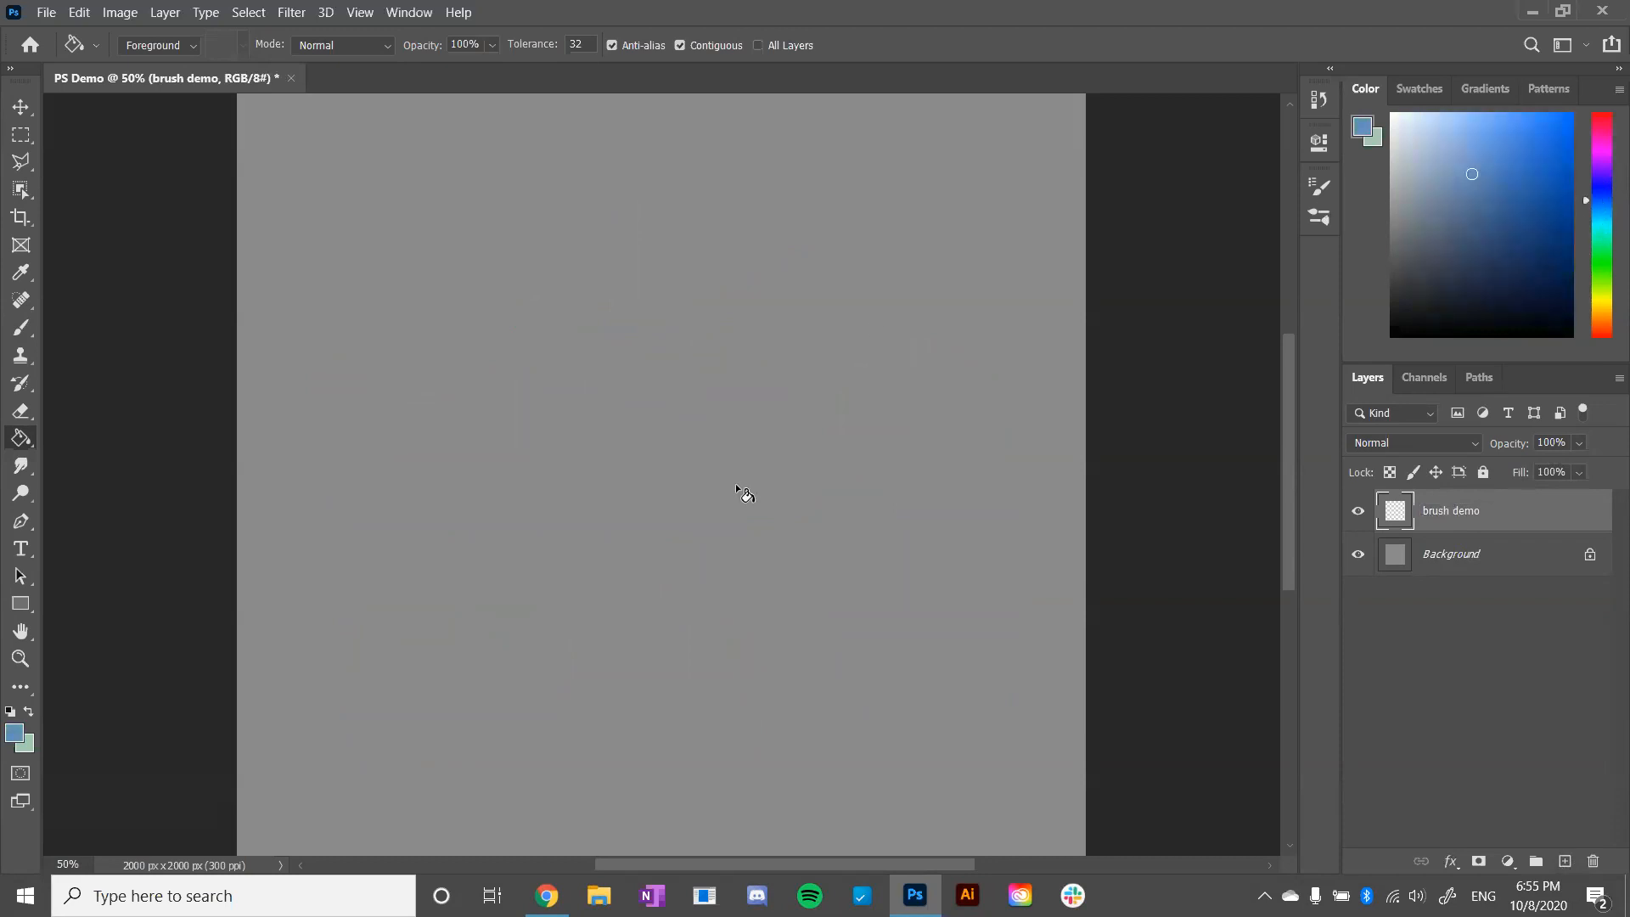
left_click(21, 327)
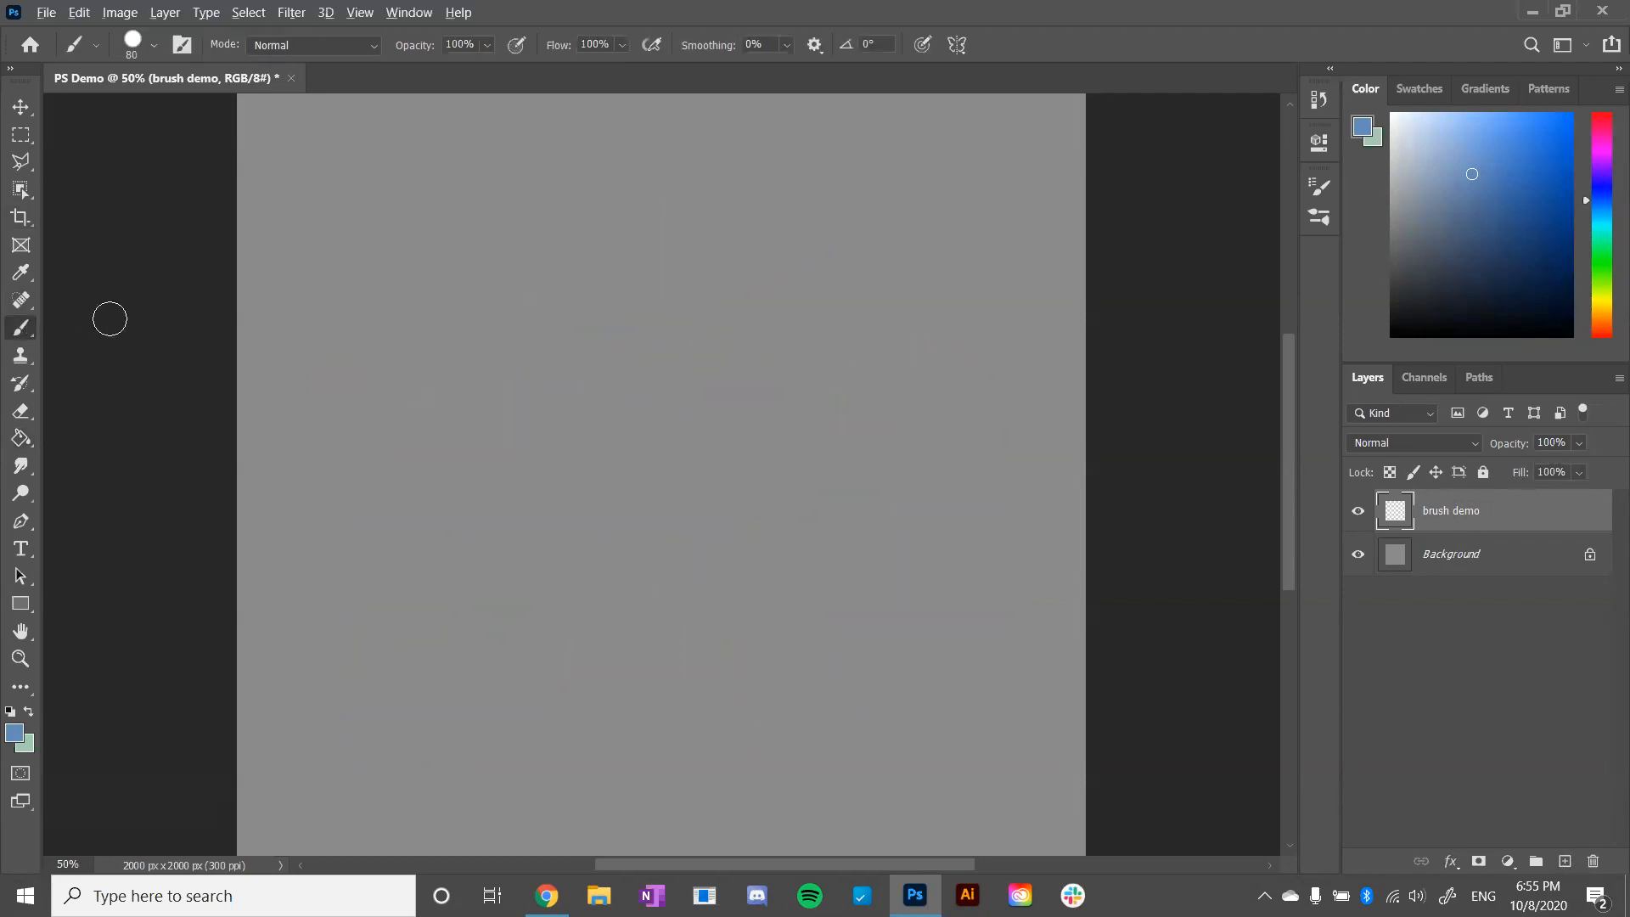
- Switch to the presentation, view the Intro to Brushes slide, and return to Photoshop
key("alt+Tab")
key("Right")
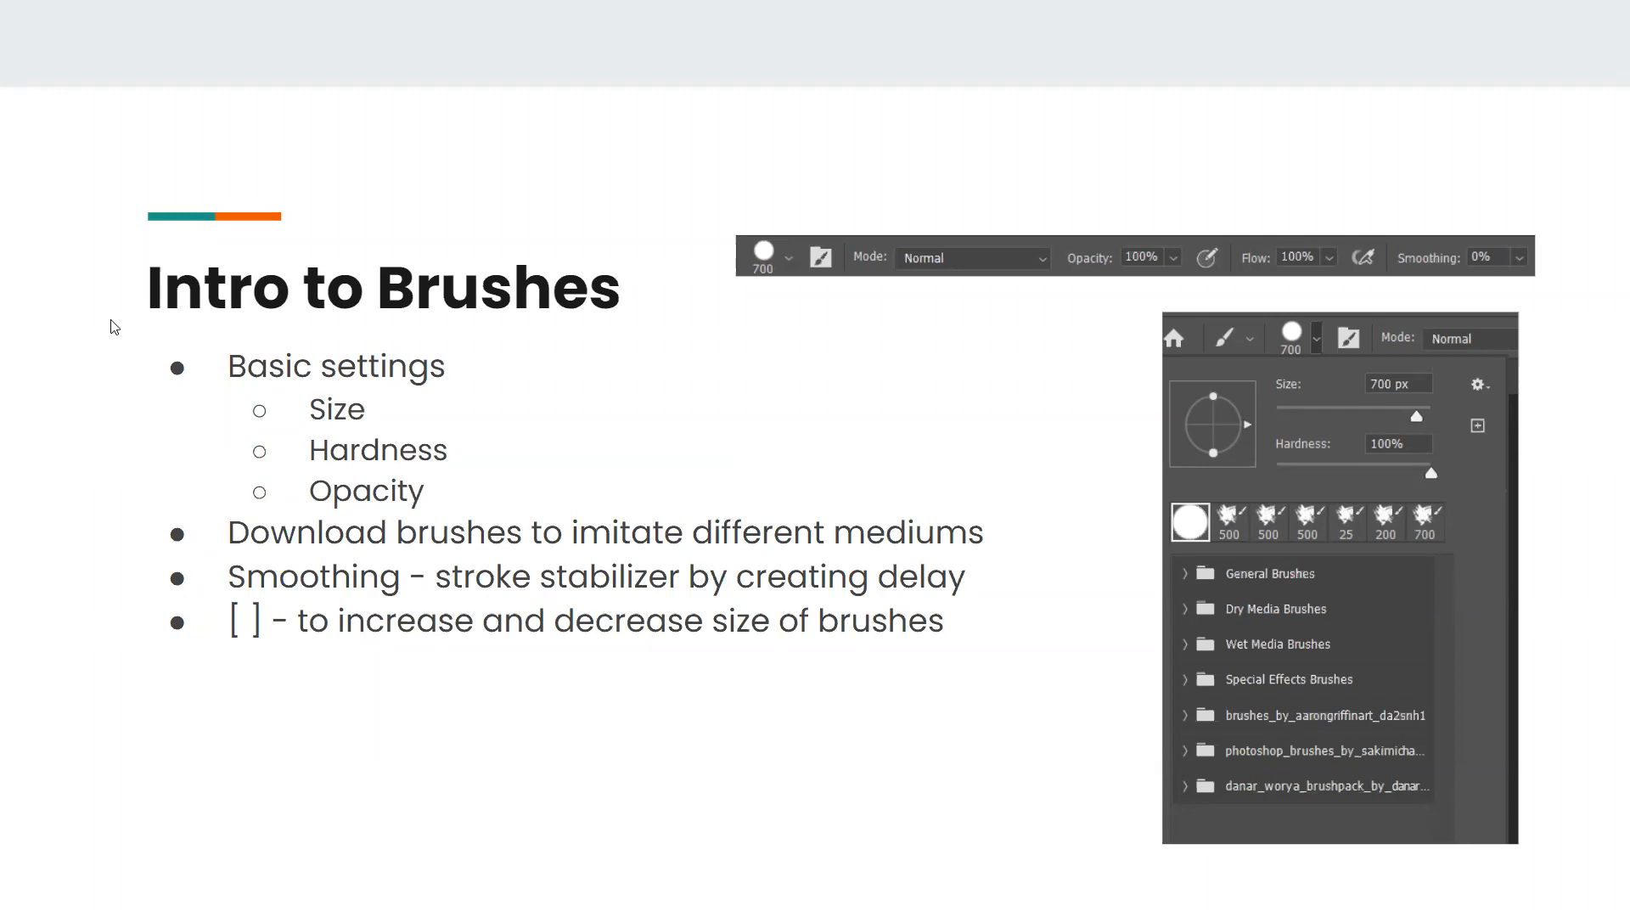
key("alt+Tab")
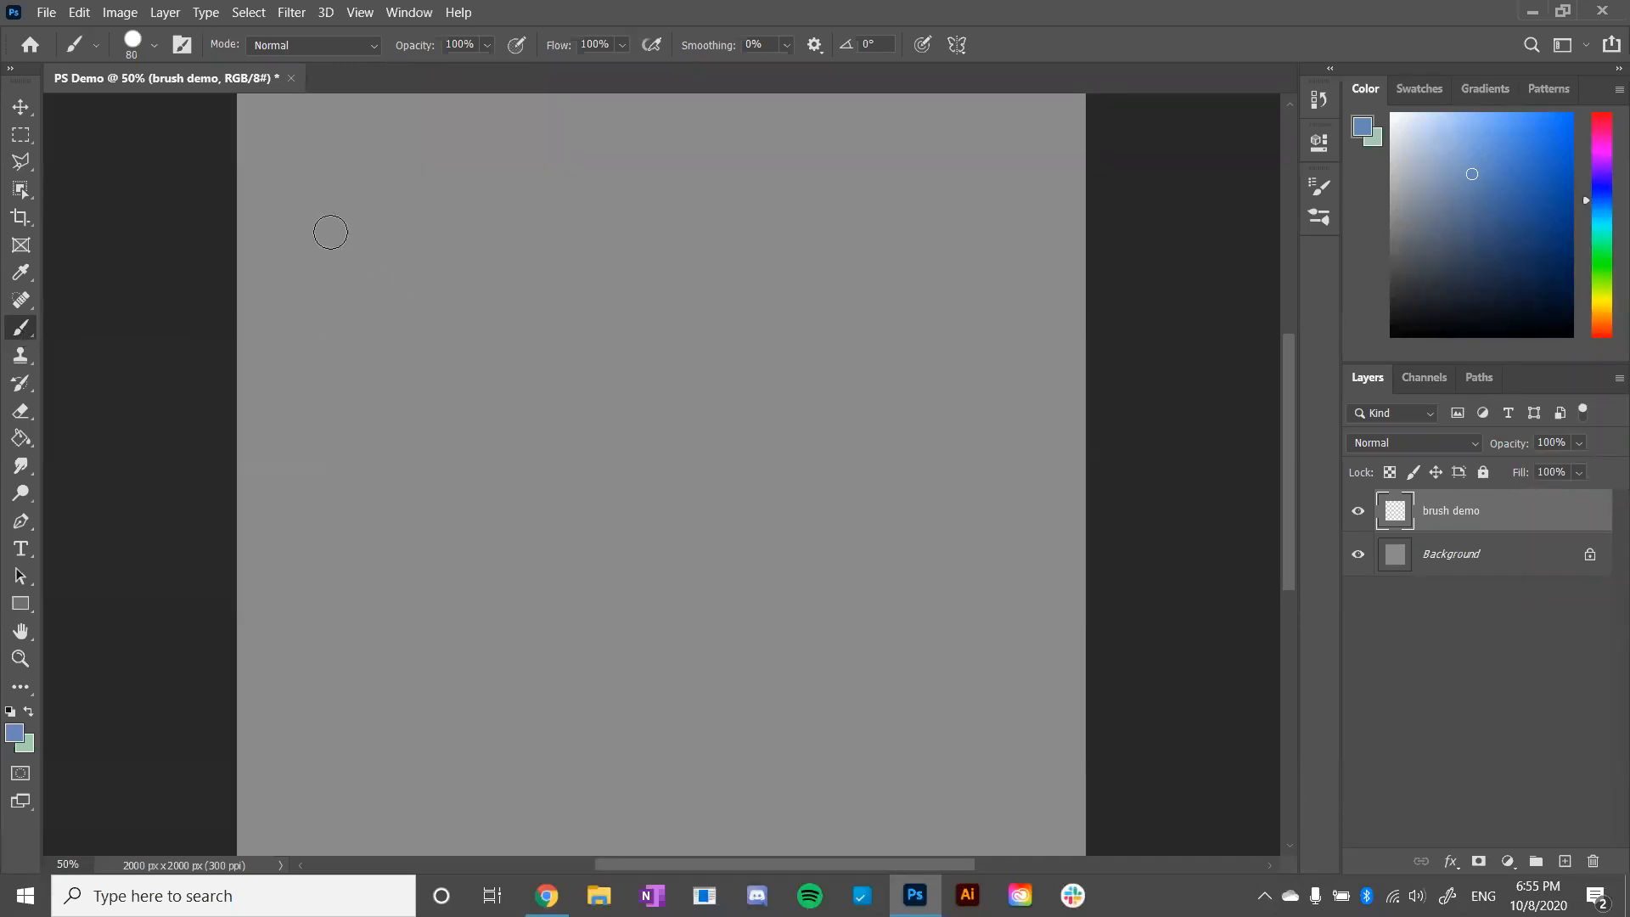
- Enlarge the brush to 250 px, paint a vertical test stroke near the canvas's left edge, and undo the stroke
key("bracketright")
key("bracketright")
key("bracketright")
key("bracketright")
key("bracketright")
key("bracketright")
key("bracketright")
left_click_drag(368, 232, 372, 228)
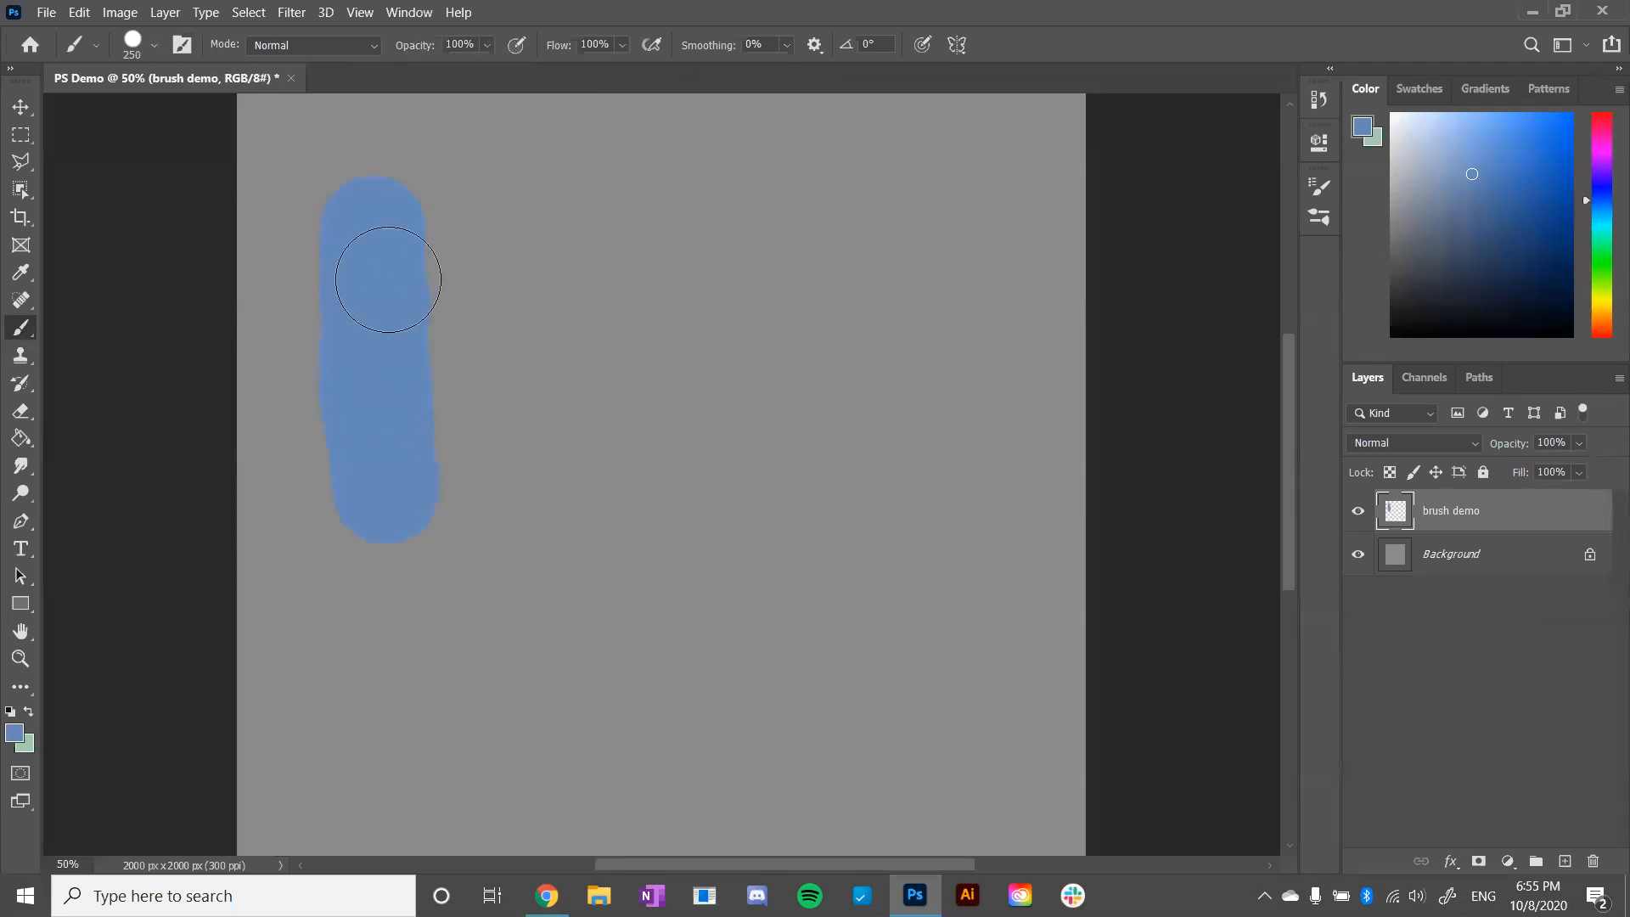
key("ctrl+z")
- Pick a lighter blue foreground color and paint a thick vertical stroke near the canvas's left edge
left_click(1459, 134)
left_click(1467, 127)
mouse_move(344, 214)
left_mouse_down()
mouse_move(352, 204)
mouse_move(366, 446)
left_mouse_up()
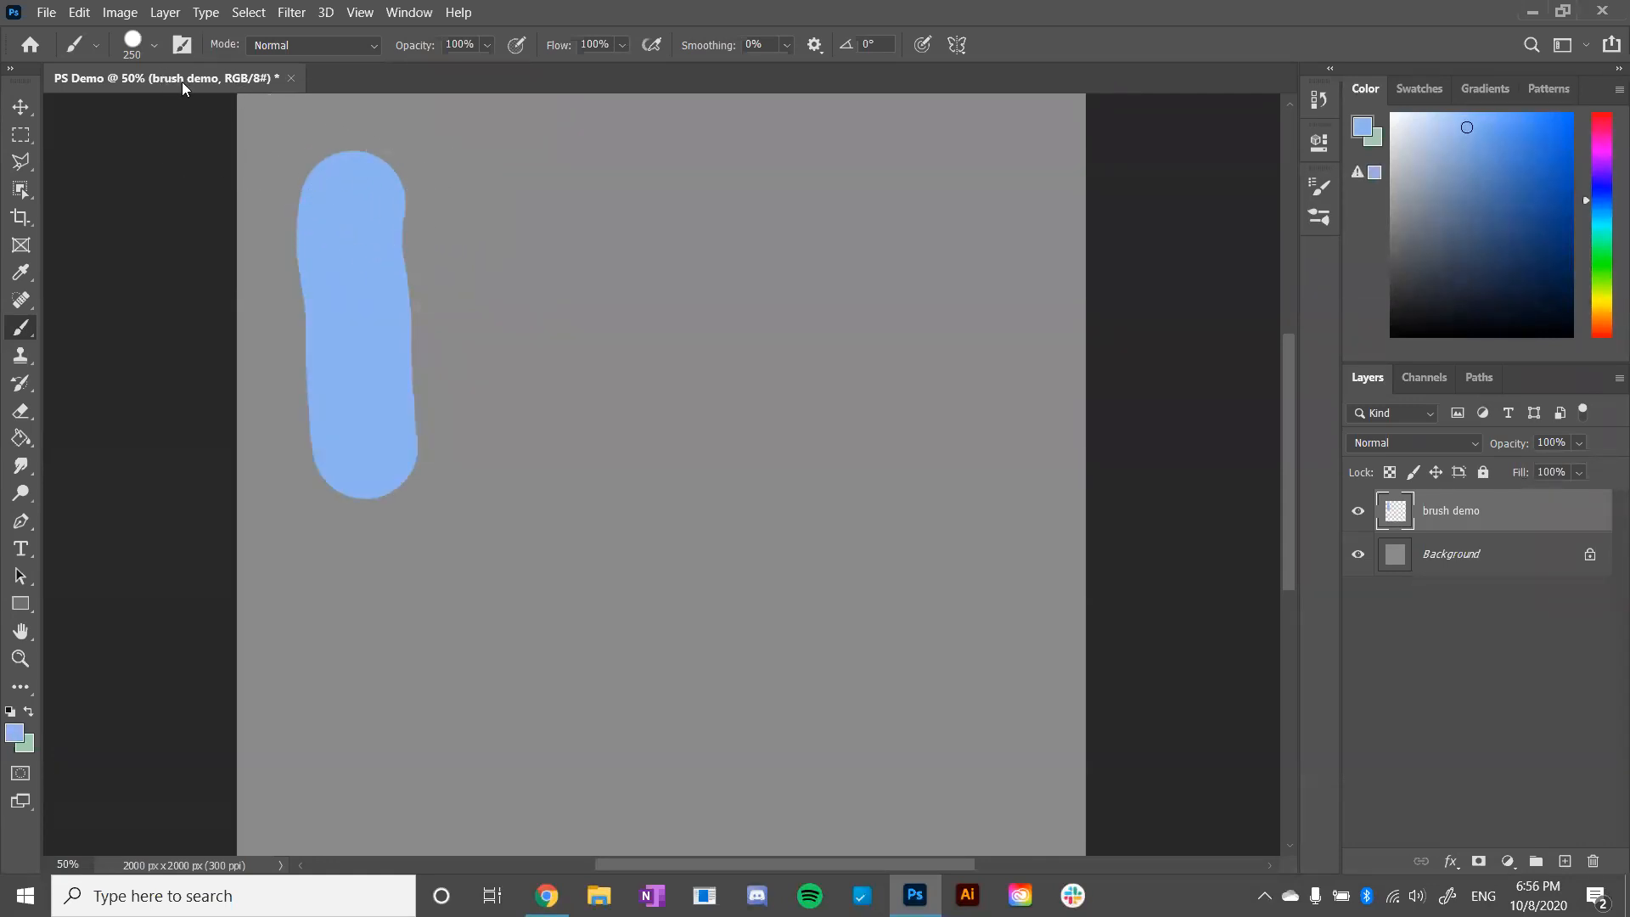
- Reduce the brush size to 58 px and paint a thin vertical stroke beside the thick one
left_click(155, 47)
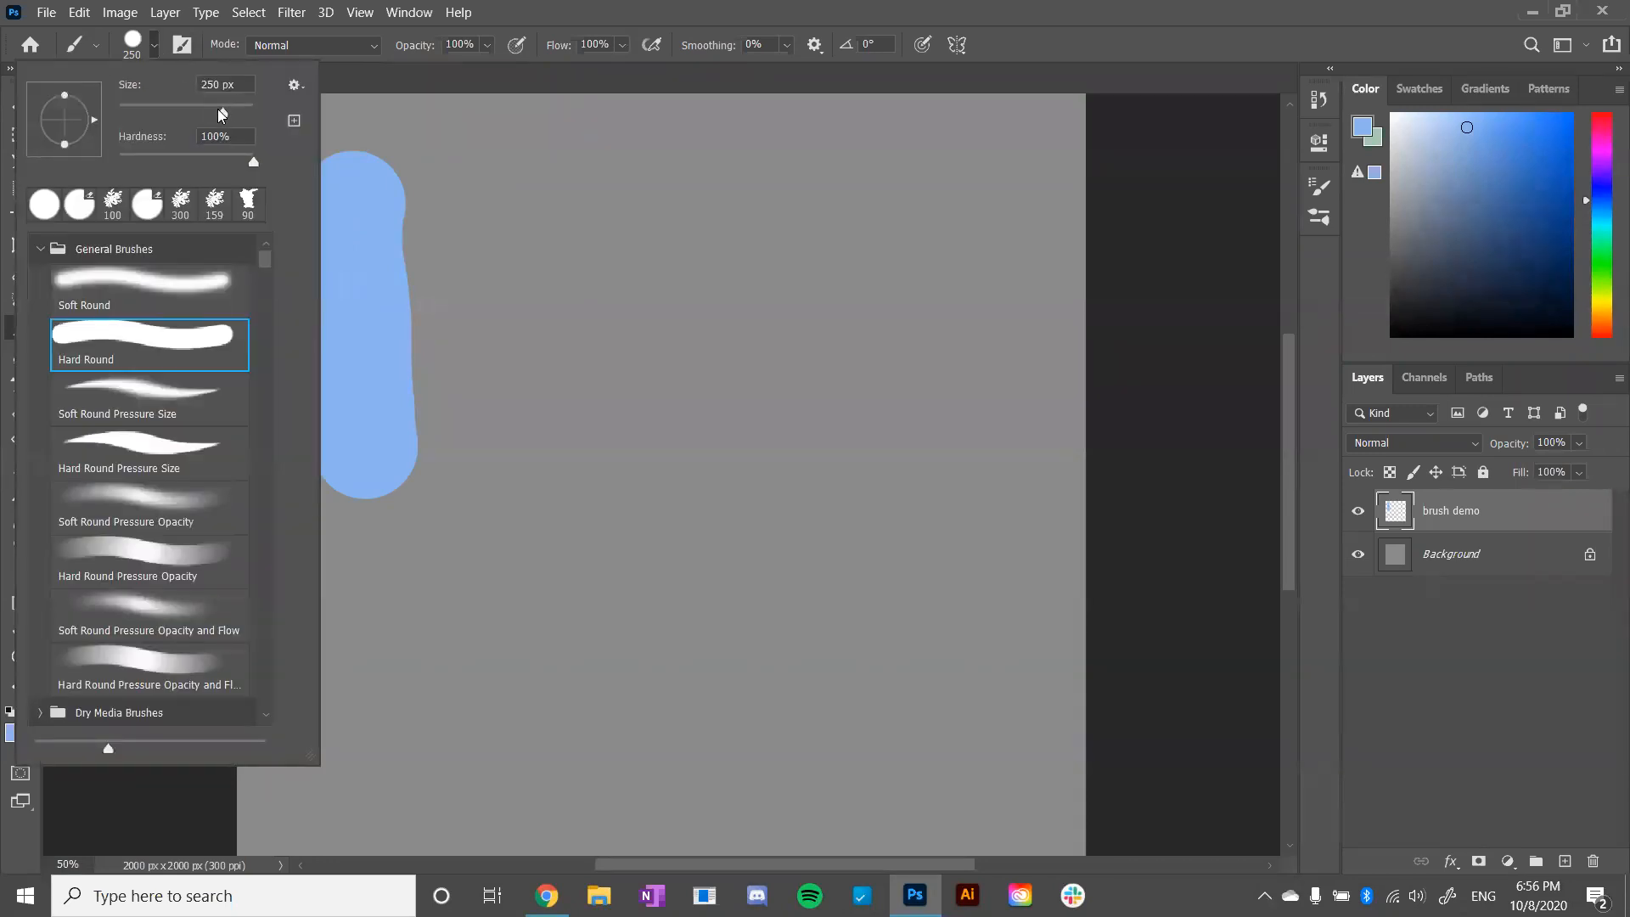
left_click_drag(224, 119, 158, 119)
left_click_drag(532, 189, 551, 442)
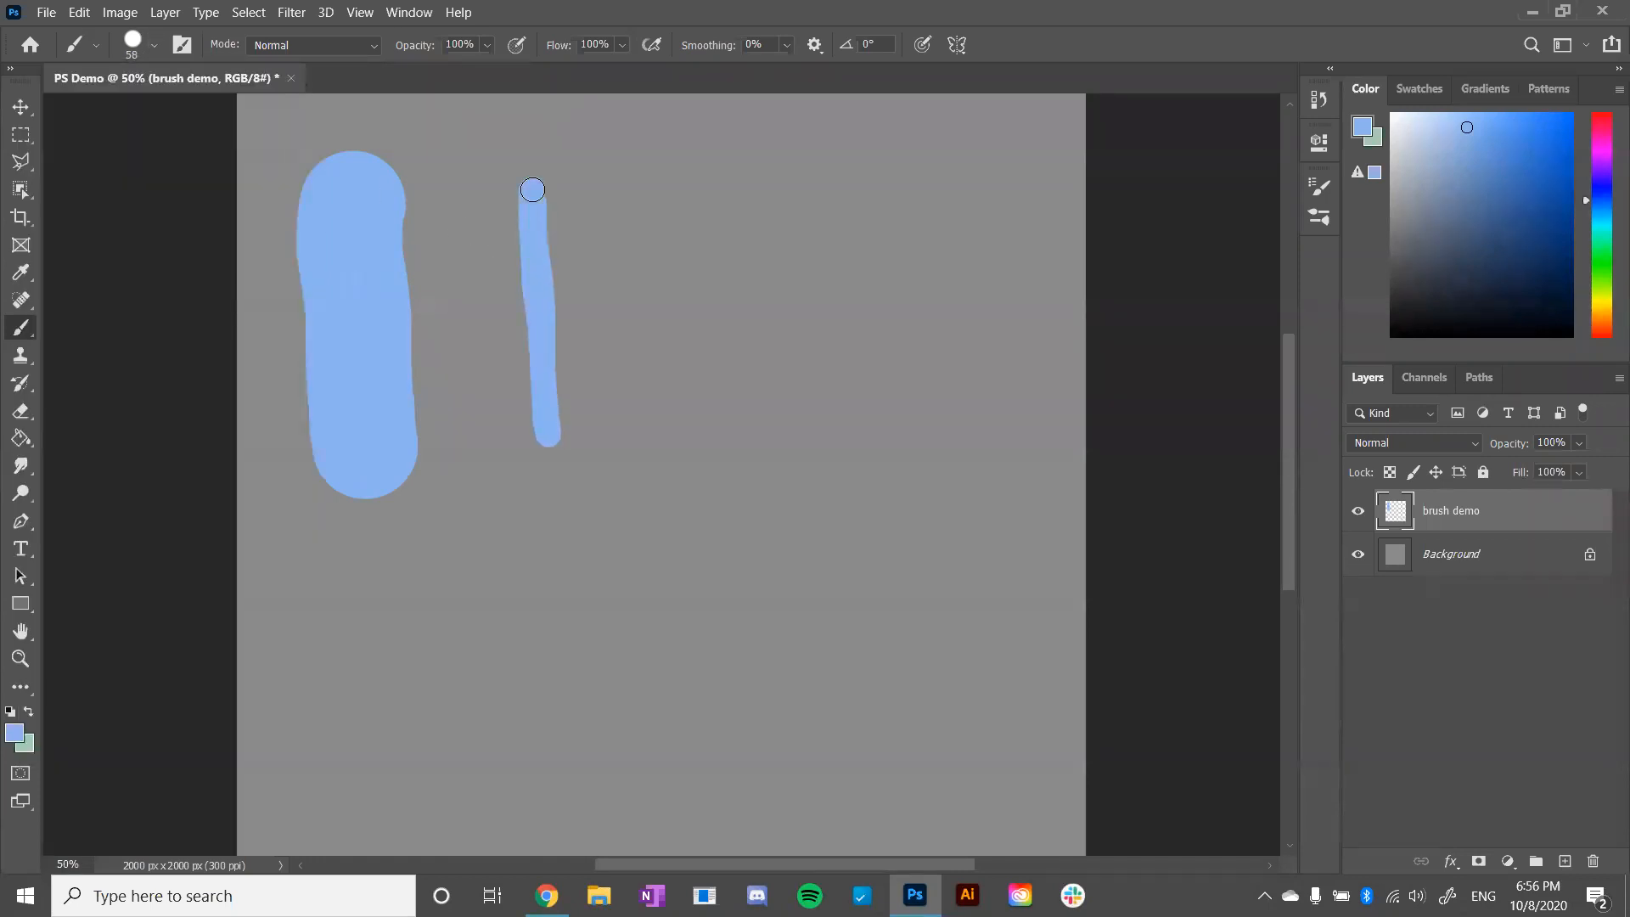
- Increase the brush size to 354 px and paint a very wide vertical stroke beside the thin one
left_click(156, 47)
mouse_move(159, 111)
left_mouse_down()
mouse_move(247, 115)
mouse_move(213, 113)
mouse_move(230, 112)
left_mouse_up()
mouse_move(690, 175)
left_mouse_down()
mouse_move(710, 465)
mouse_move(688, 228)
left_mouse_up()
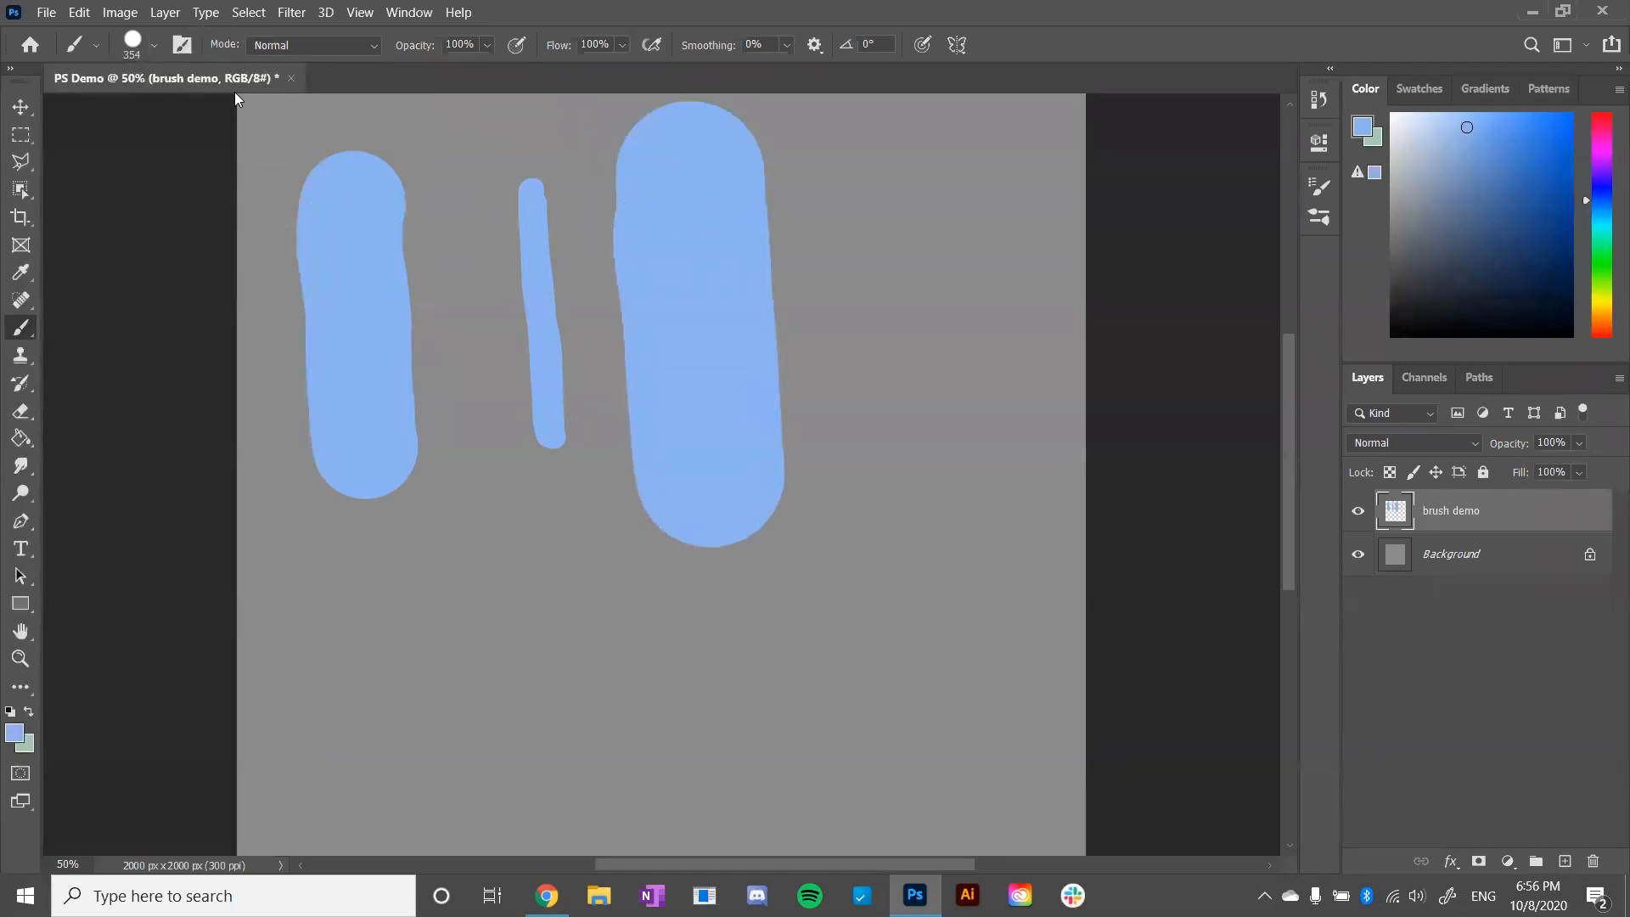
- Dab once on the widest stroke's upper part, and repeatedly shrink and enlarge the brush, finishing at 400 px
left_click(154, 47)
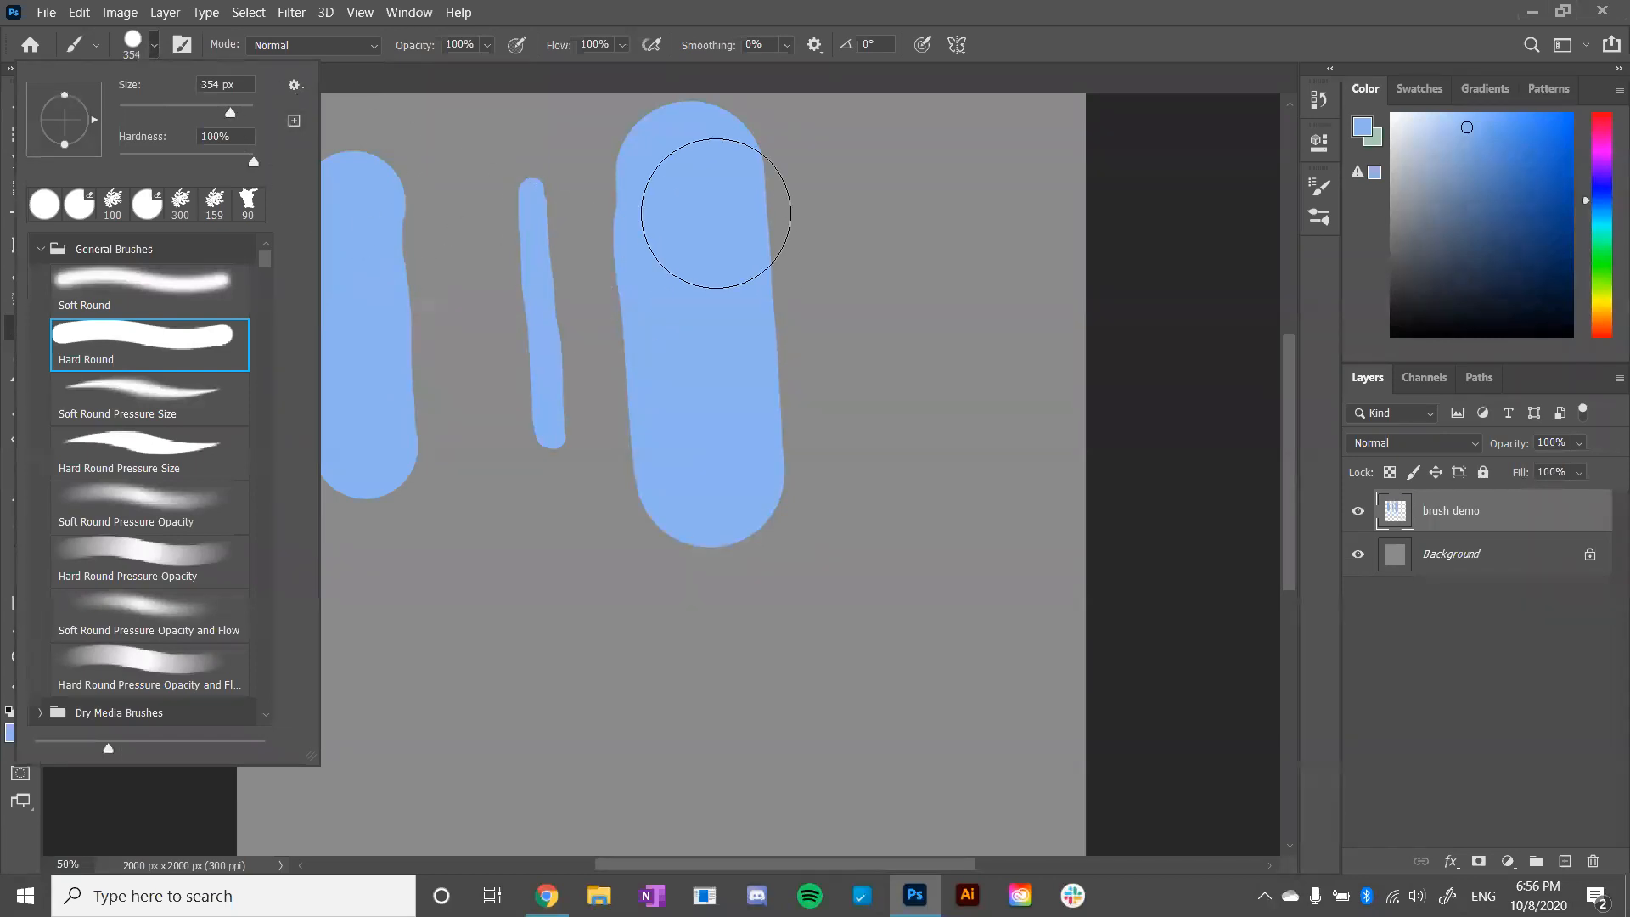
left_click(716, 213)
key("bracketleft")
key("bracketleft")
key("bracketleft")
key("bracketleft")
key("bracketleft")
key("bracketleft")
key("bracketleft")
key("bracketright")
key("bracketright")
key("bracketright")
key("bracketright")
key("bracketright")
key("bracketright")
key("bracketright")
key("bracketright")
key("bracketright")
key("bracketright")
key("bracketright")
key("bracketright")
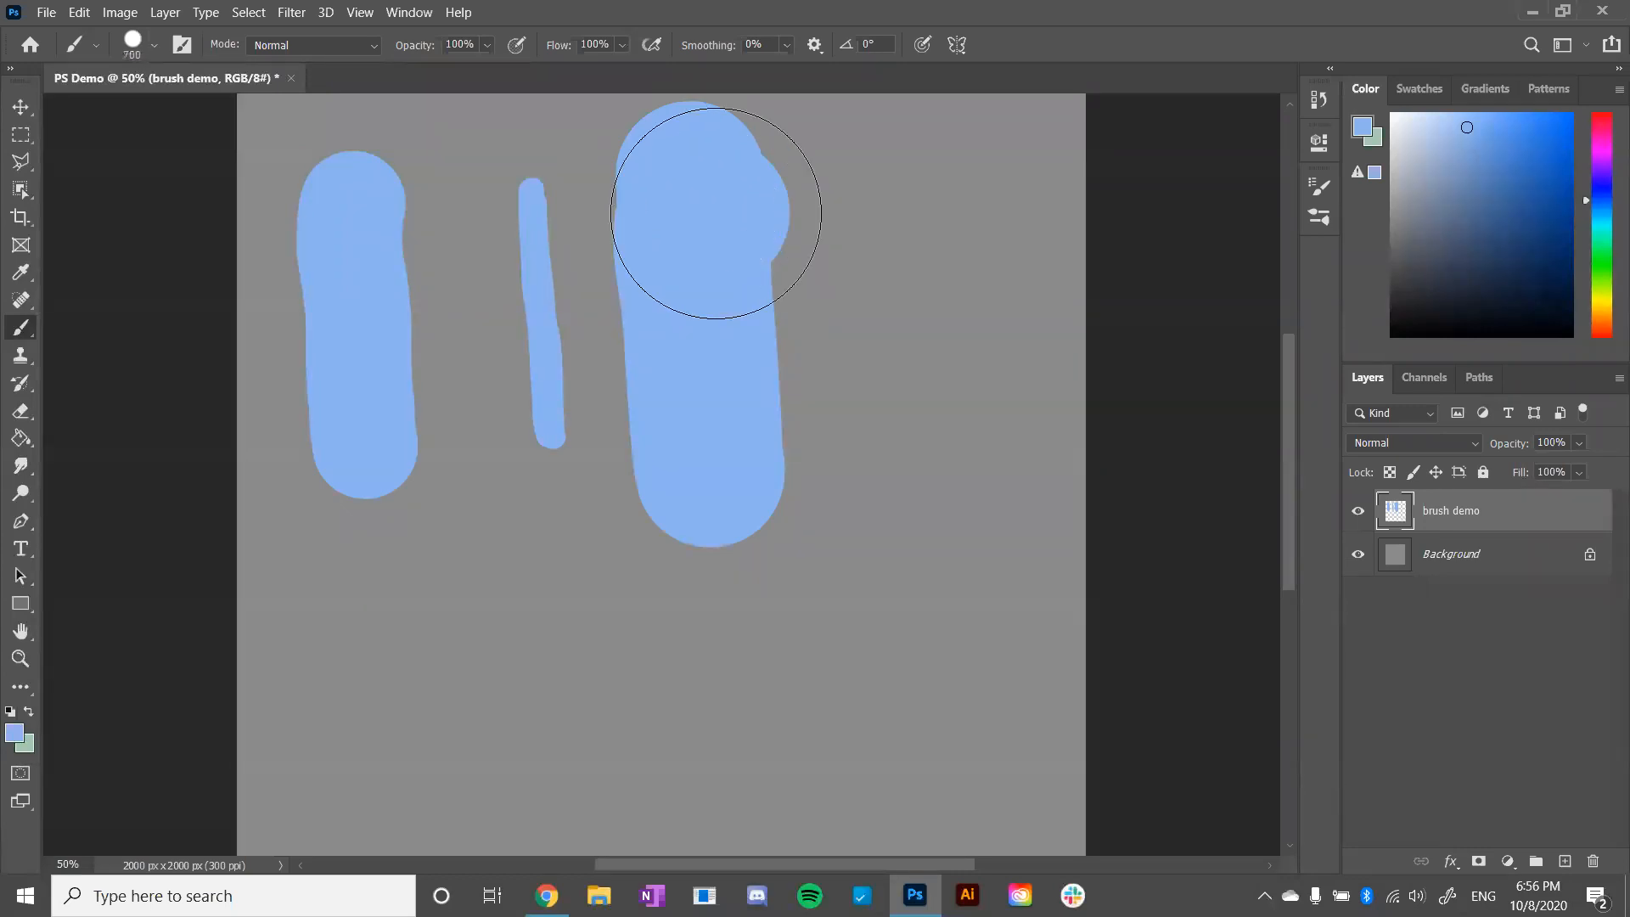
key("bracketleft")
key("bracketleft")
key("bracketleft")
key("bracketright")
key("bracketright")
key("bracketright")
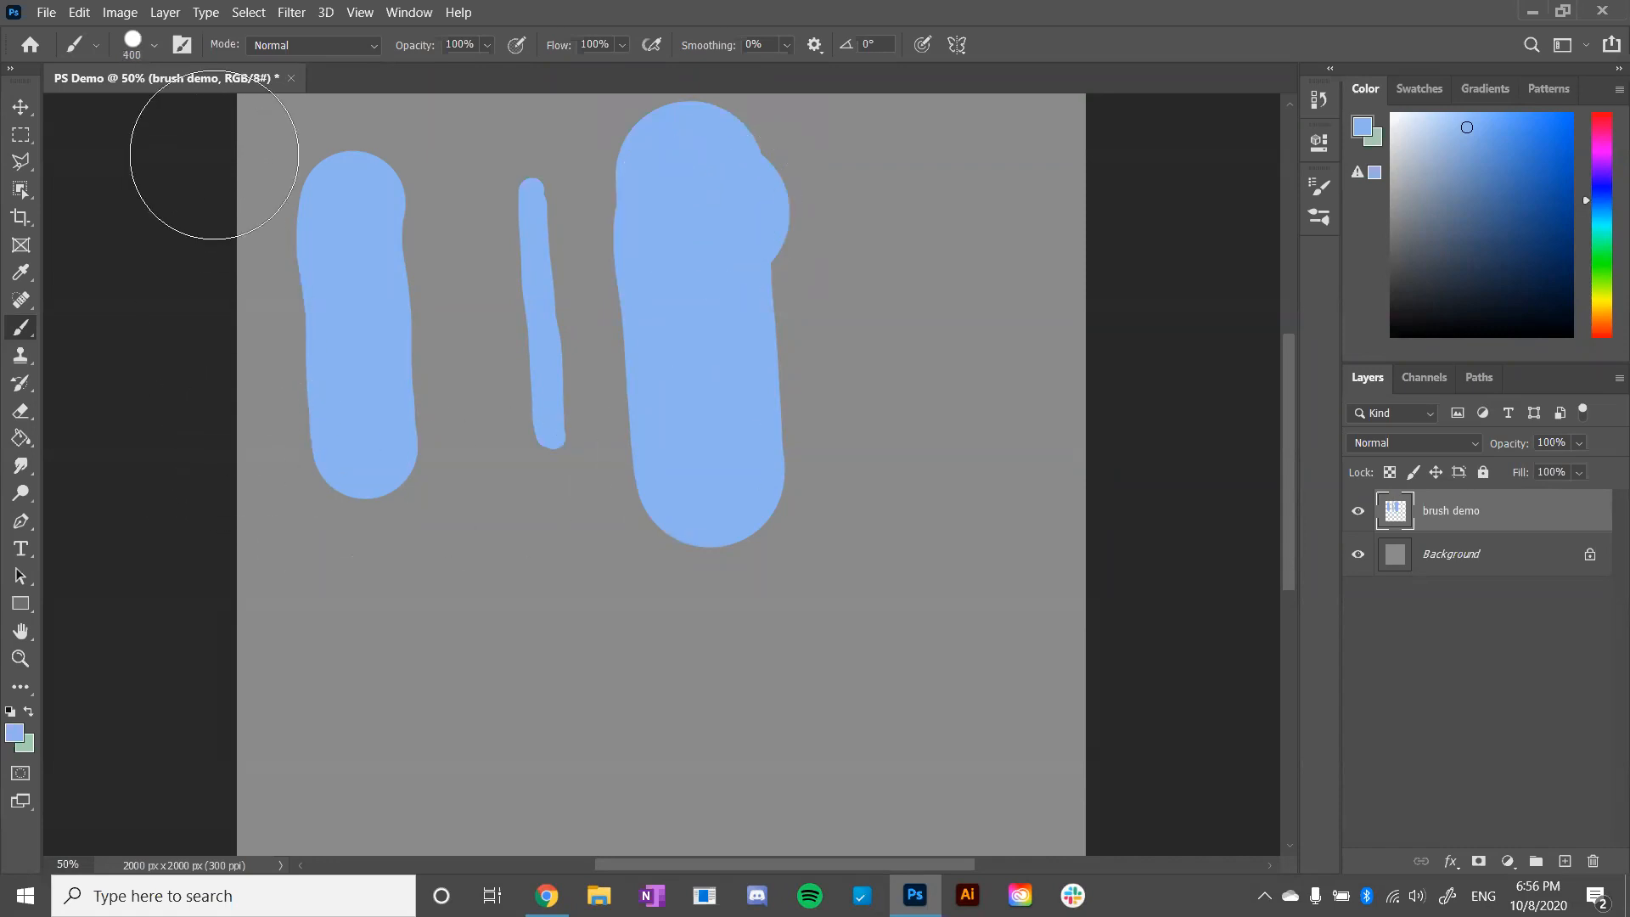
- Set the brush hardness to 51% and size to 175 px, and paint a soft-edged vertical stroke beside the widest one
left_click(156, 47)
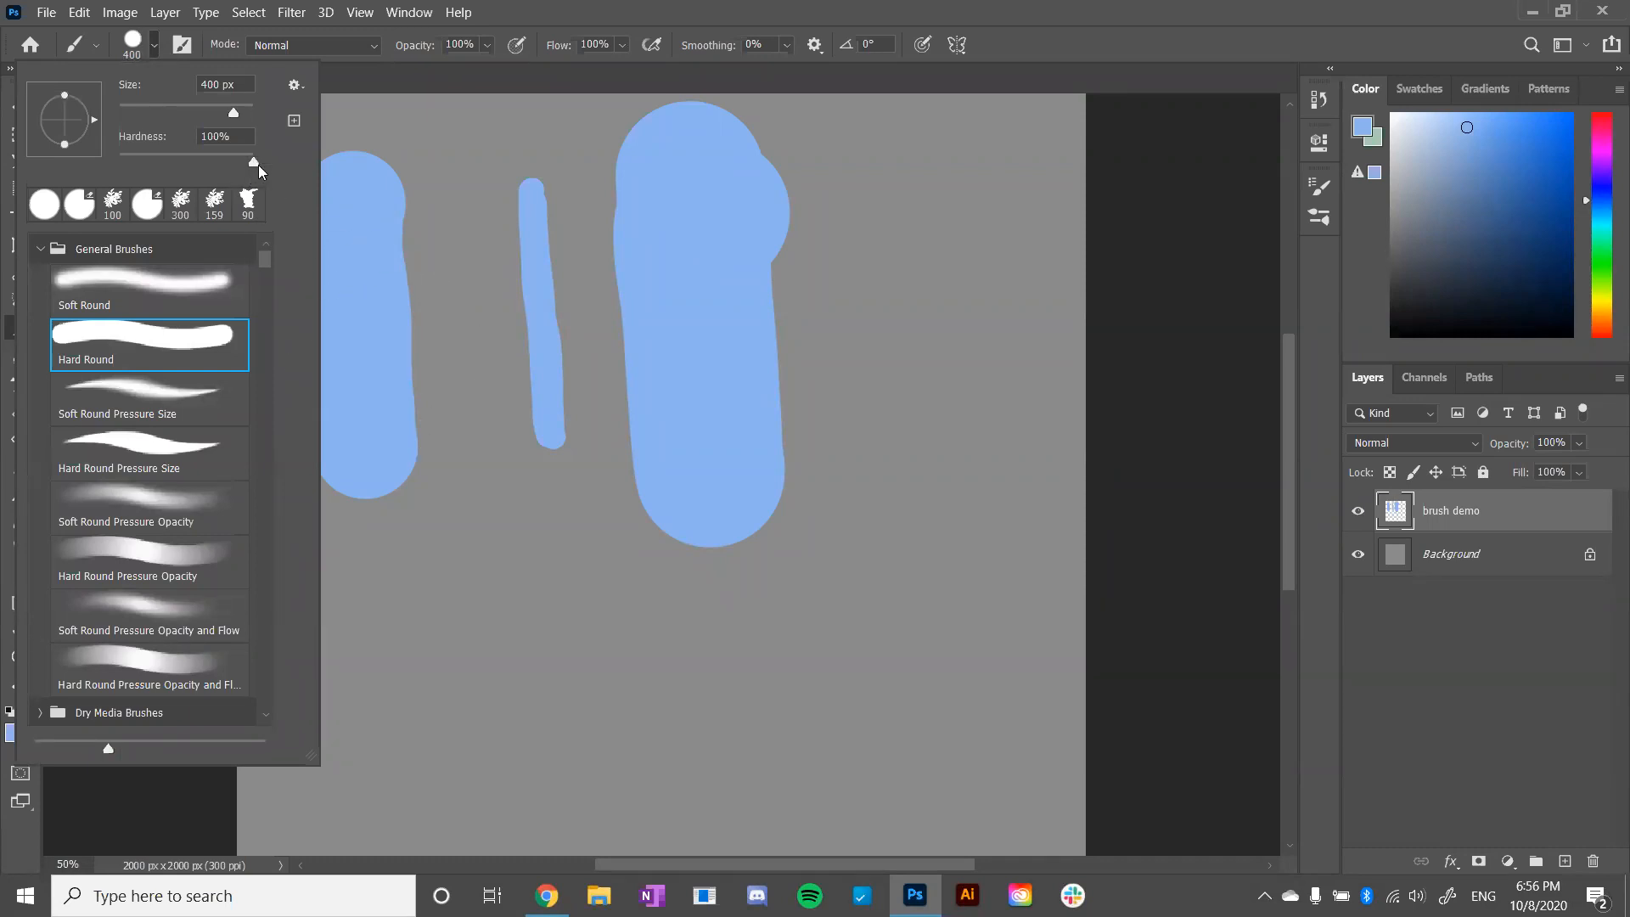
left_click_drag(251, 158, 188, 164)
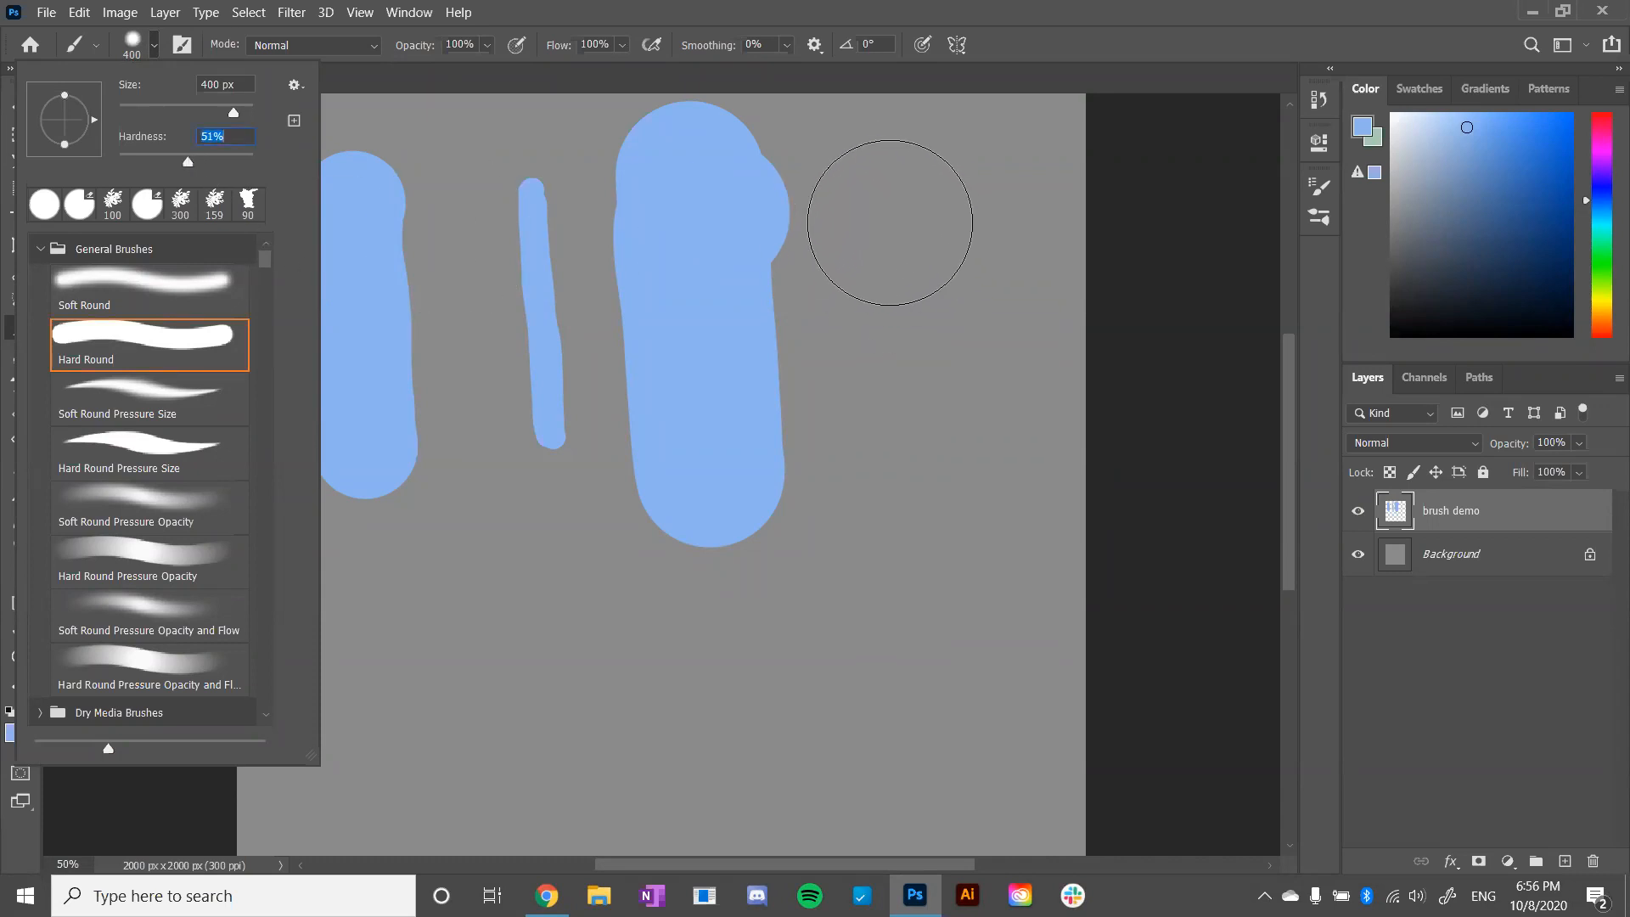
left_click(879, 220)
key("bracketleft")
key("ctrl+z")
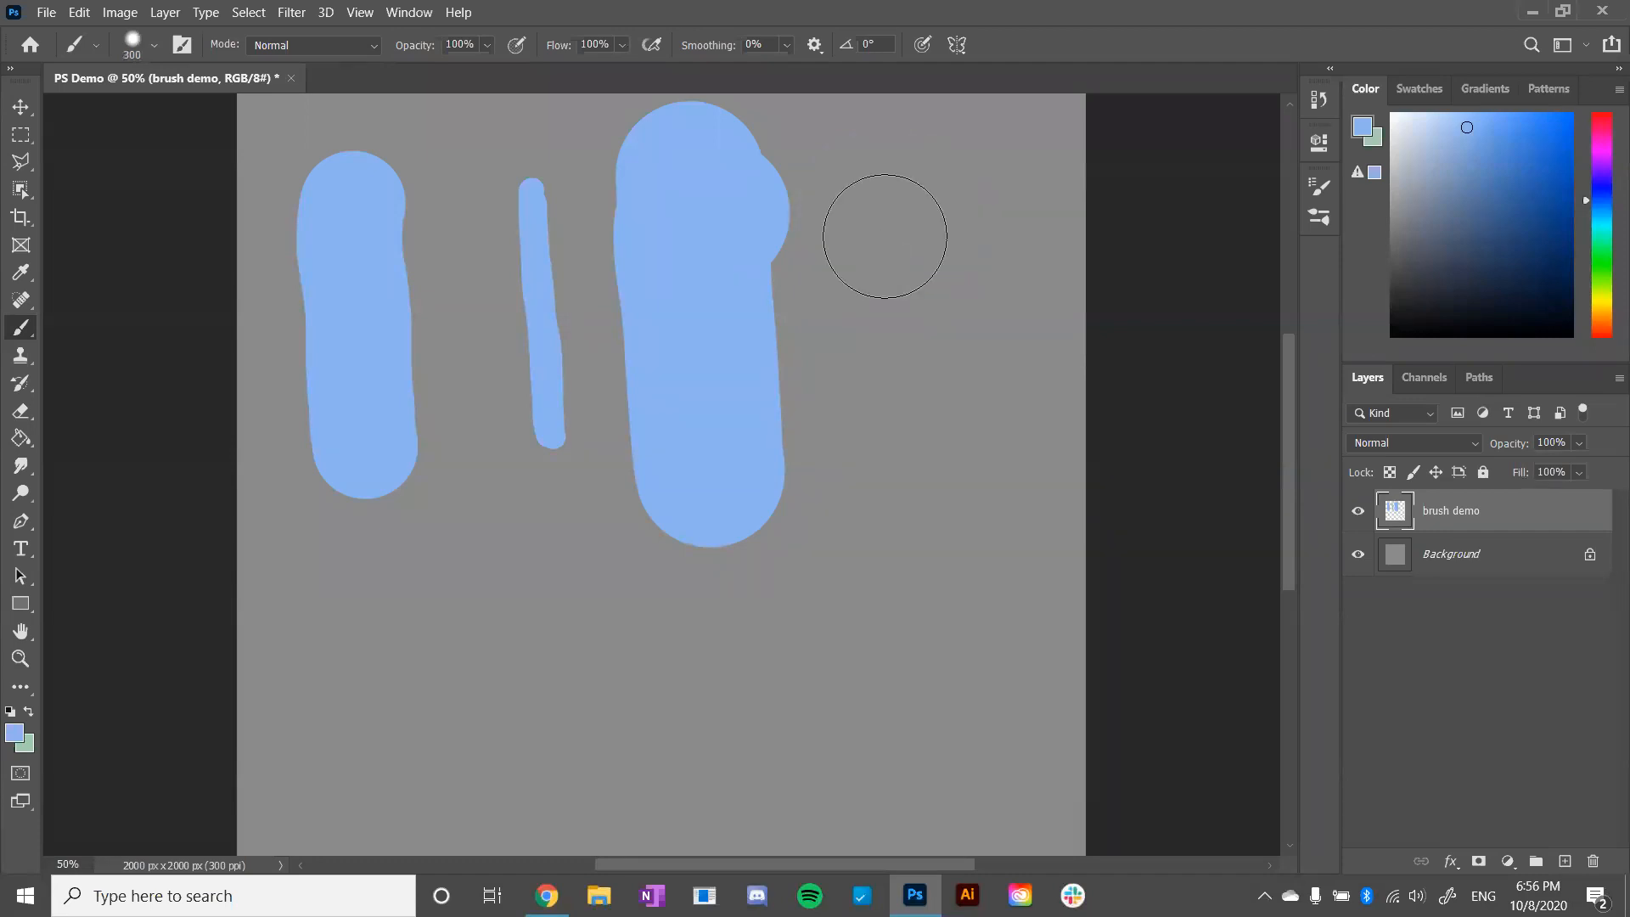
key("bracketleft")
key("bracketleft")
key("bracketleft")
left_click(857, 163)
left_click_drag(856, 163, 876, 501)
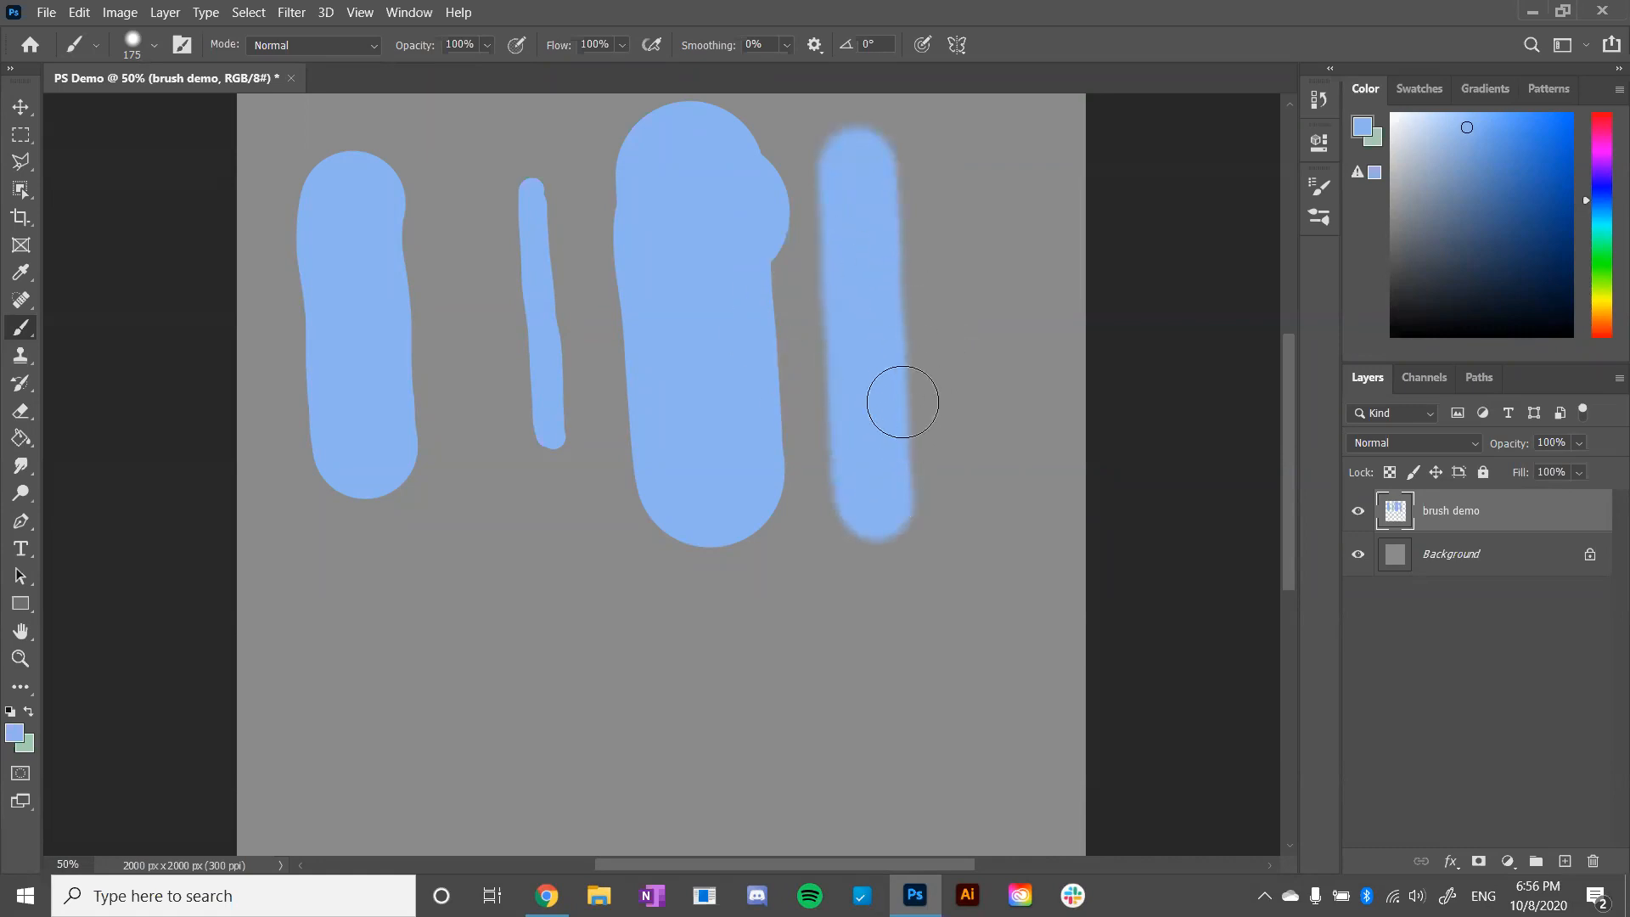
- Lower the brush hardness to 15% and paint a softer vertical stroke near the canvas's right edge
left_click(155, 46)
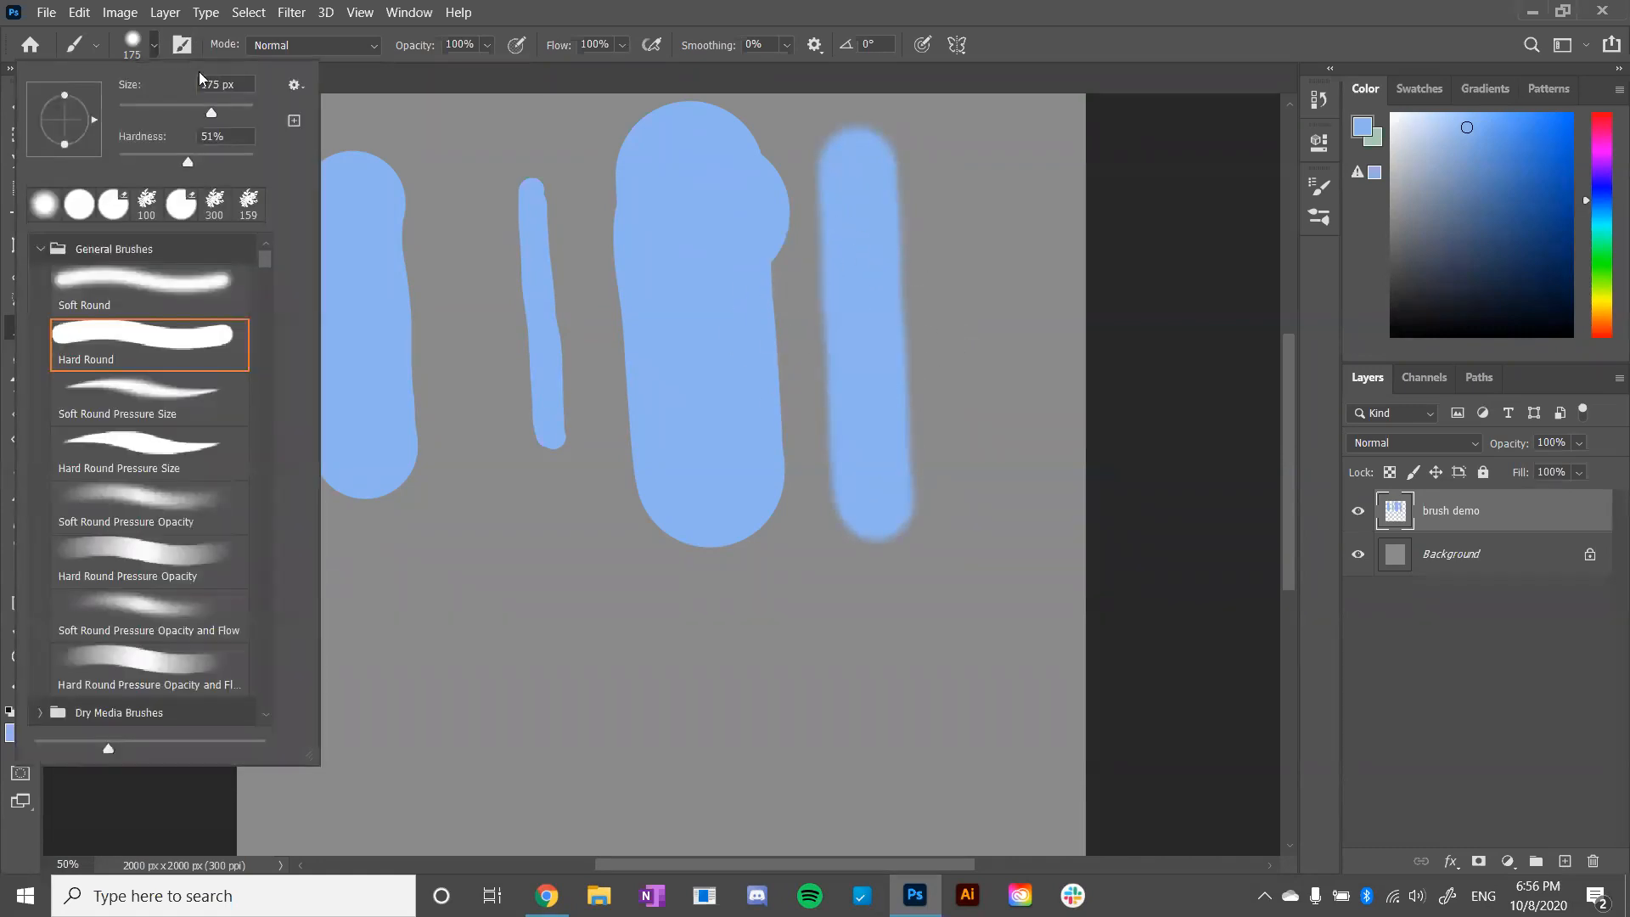
left_click_drag(151, 153, 145, 158)
mouse_move(985, 204)
left_mouse_down()
mouse_move(1001, 497)
mouse_move(996, 201)
left_mouse_up()
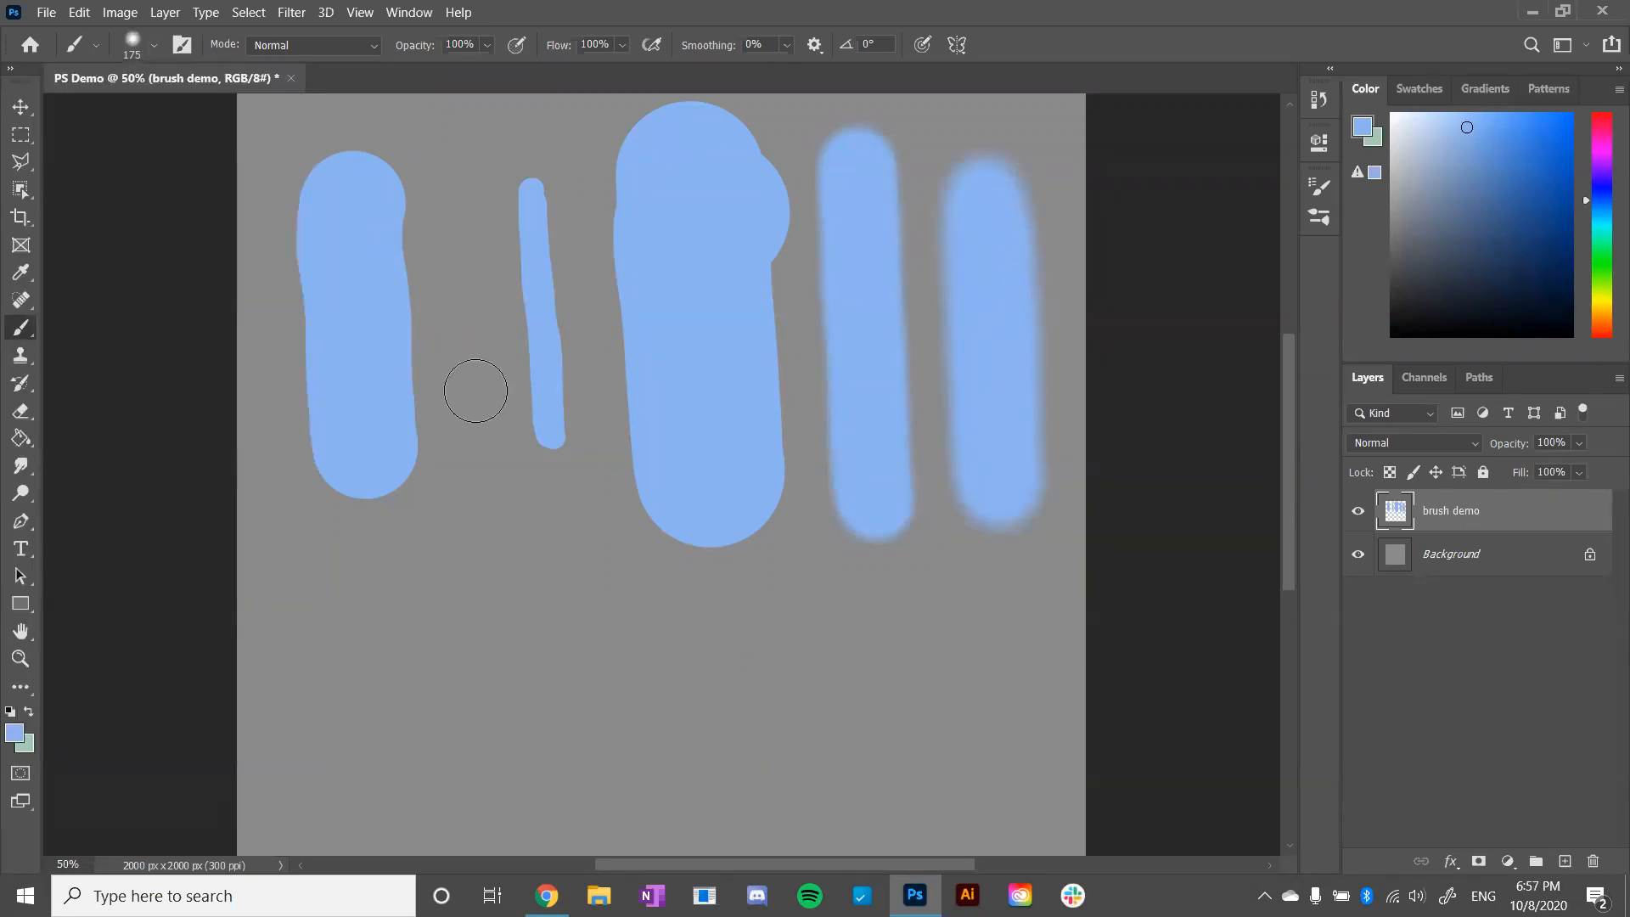
- Set the brush hardness to 100% and paint a solid filled blob below the leftmost stroke
left_click(153, 47)
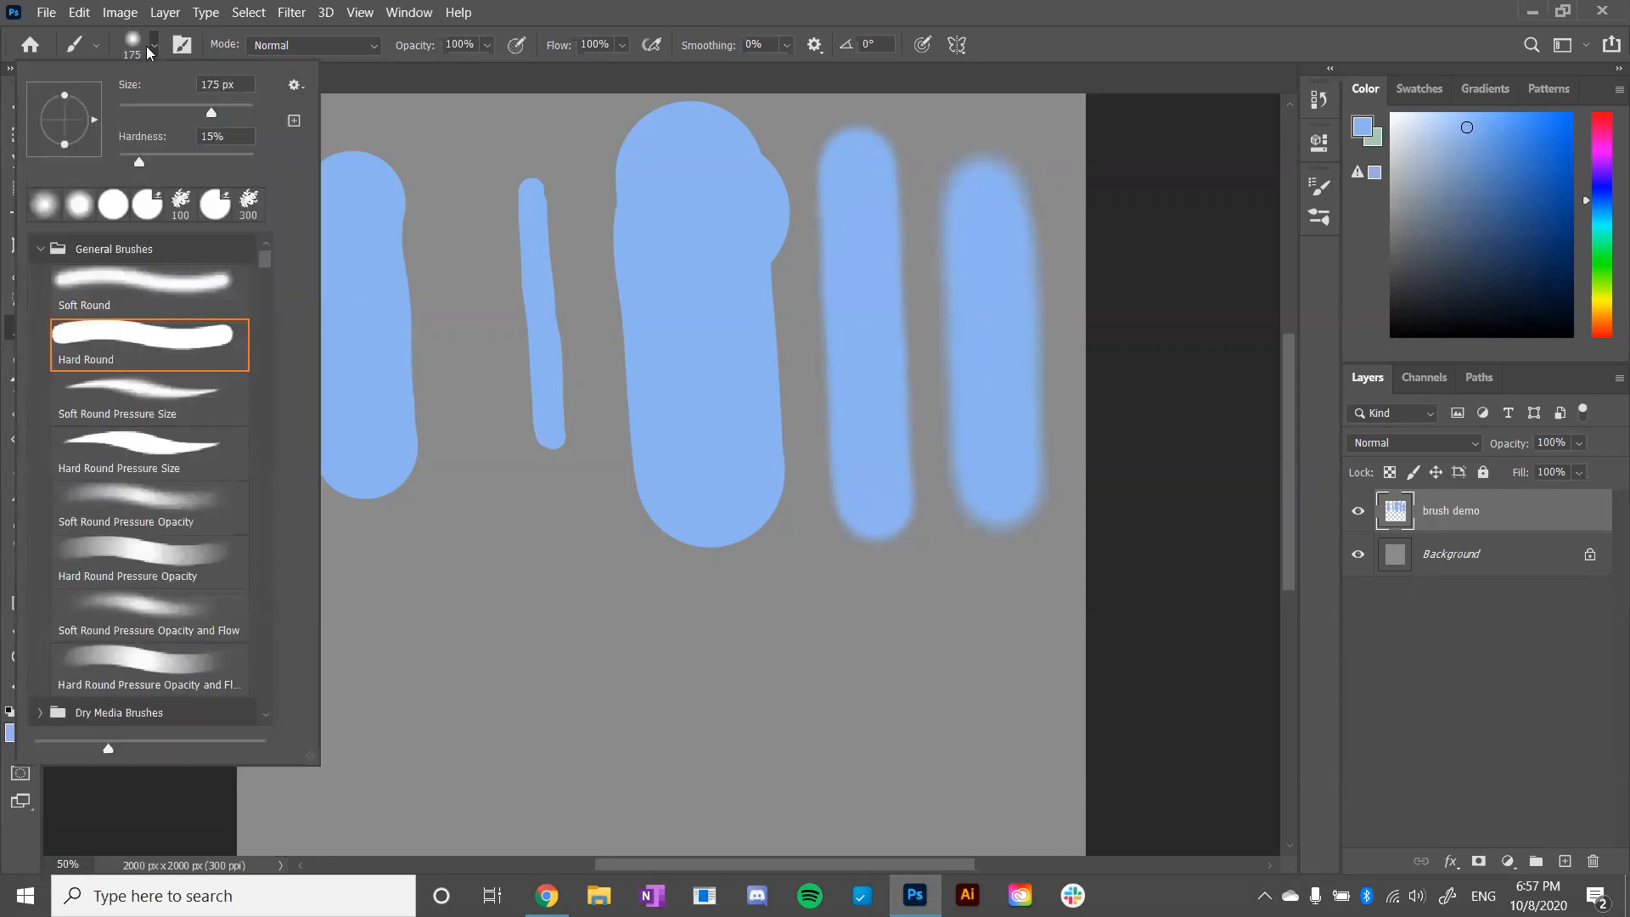
left_click(151, 49)
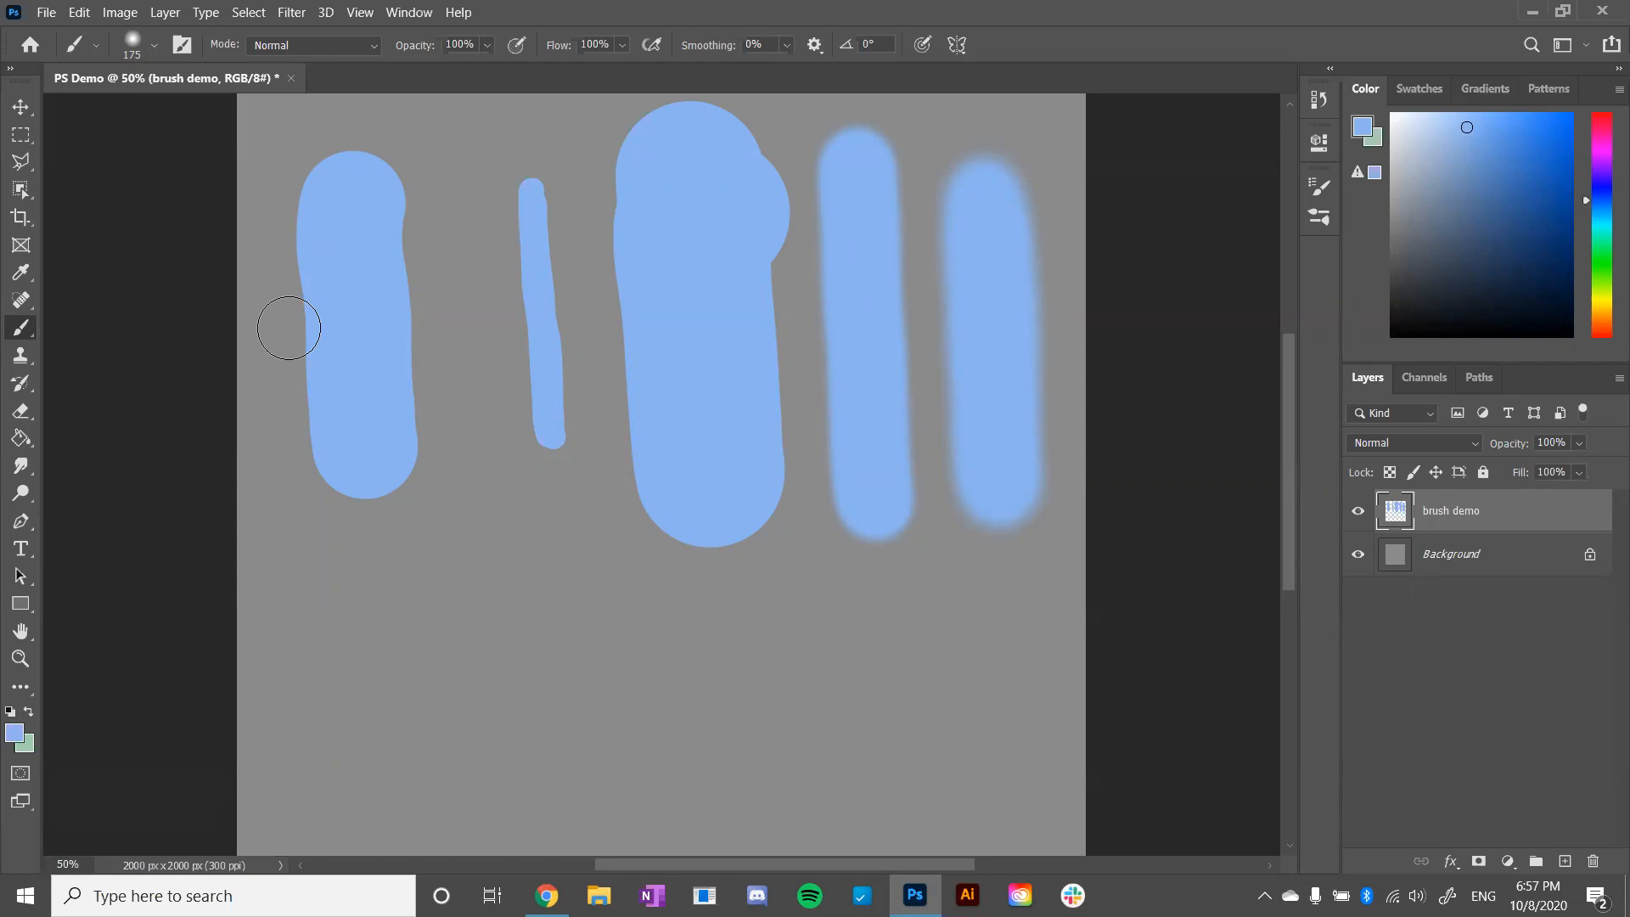
left_click(154, 46)
left_click_drag(161, 163, 272, 174)
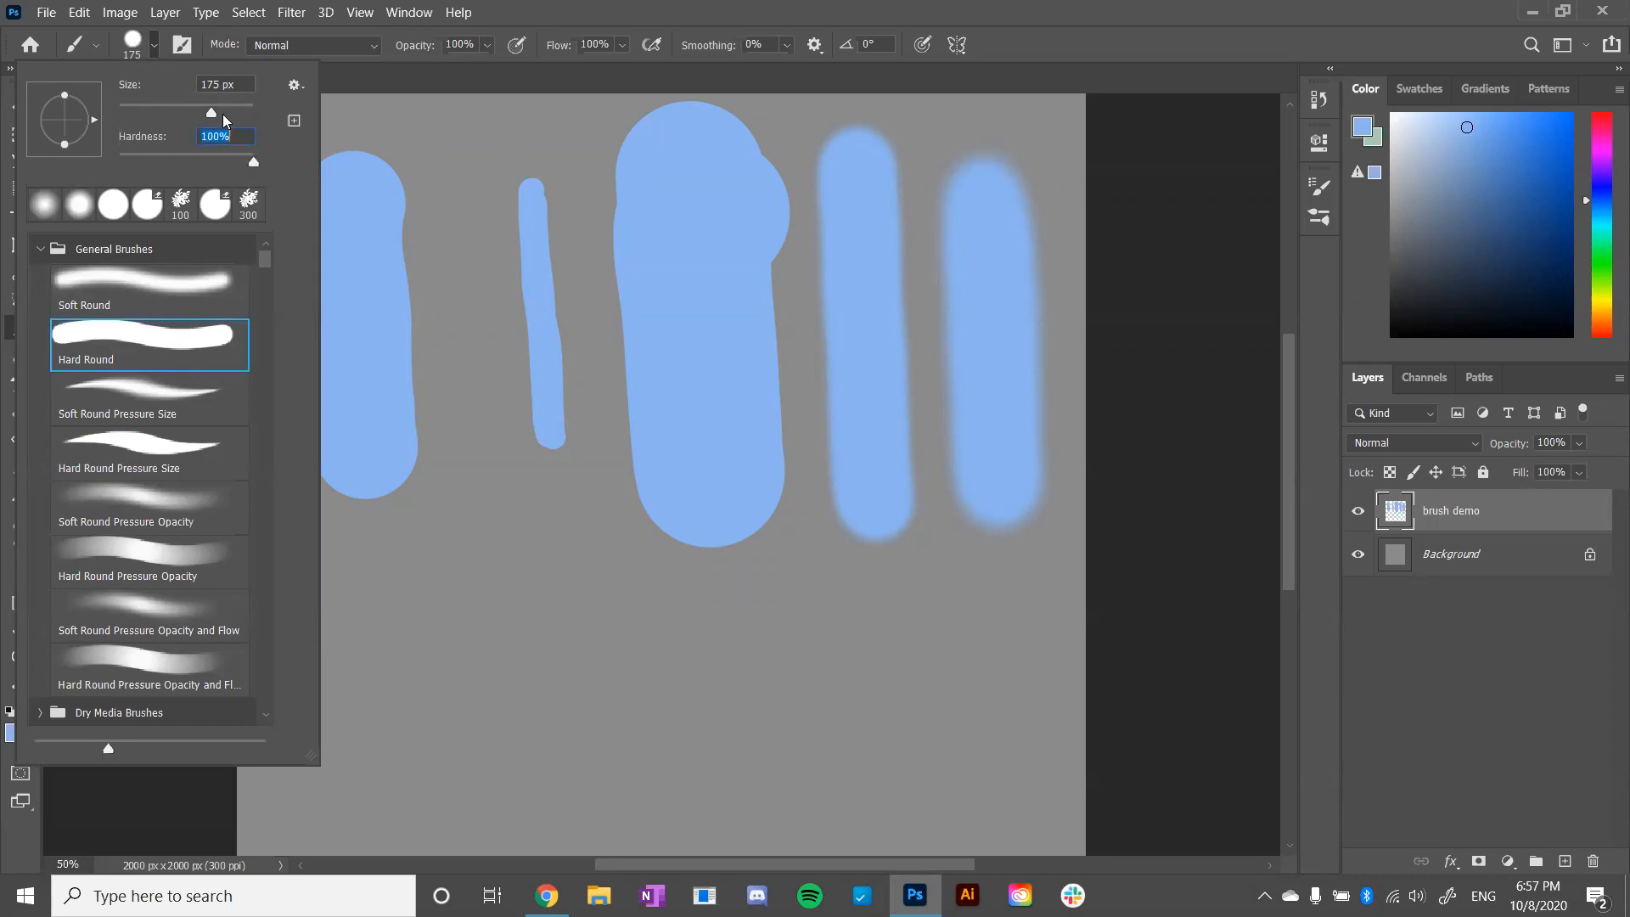
left_click(427, 170)
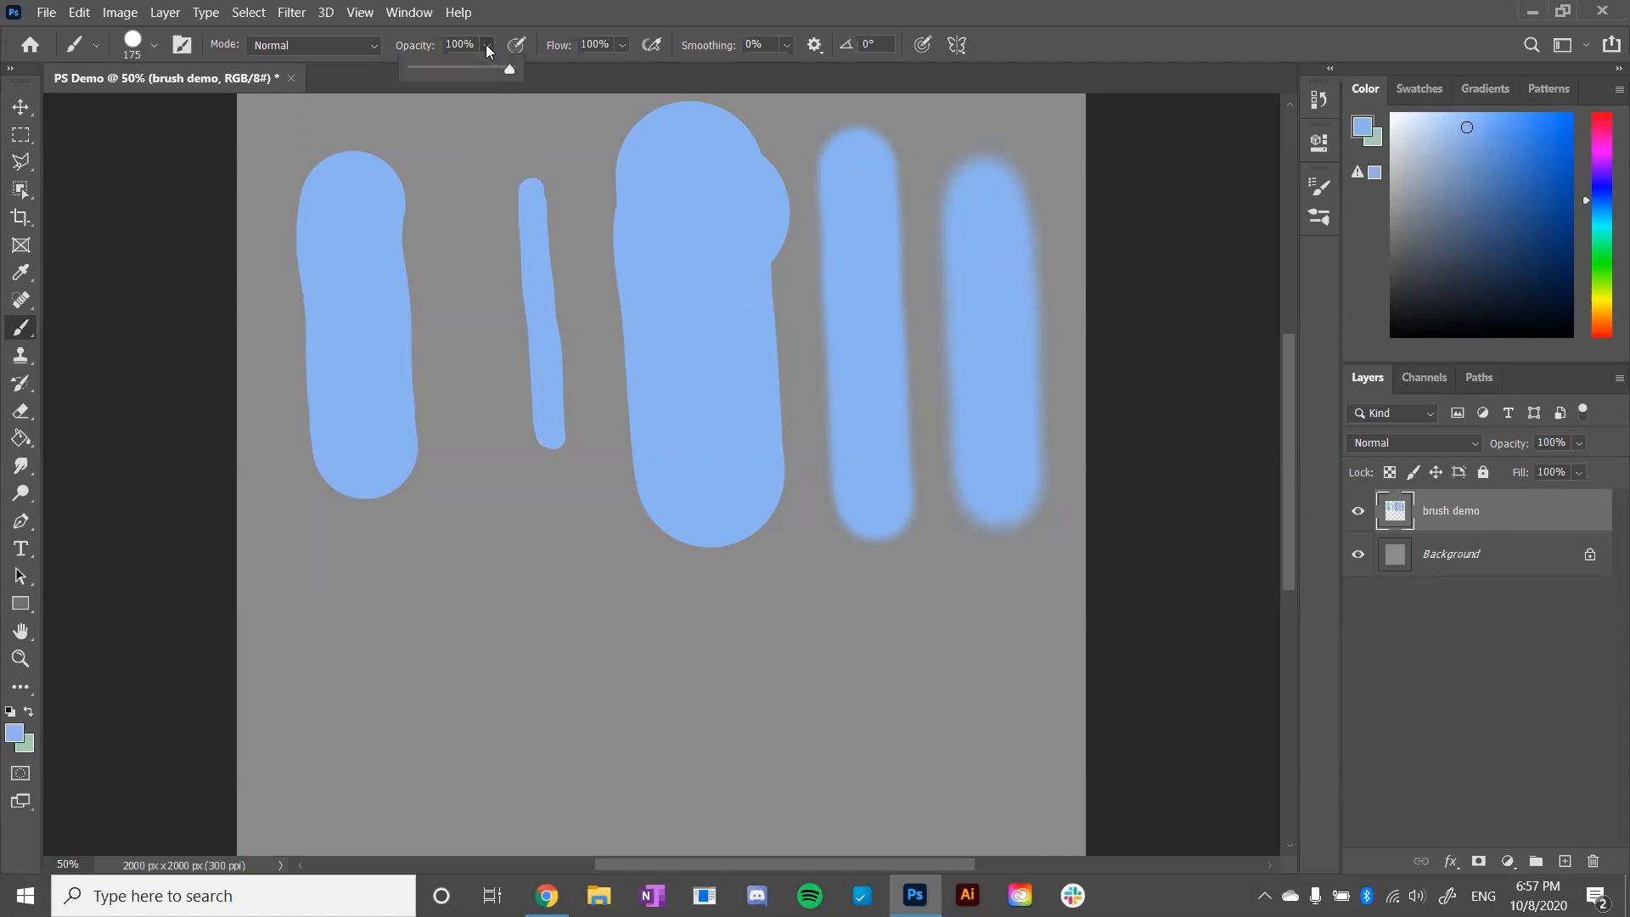
mouse_move(376, 599)
left_mouse_down()
mouse_move(377, 555)
mouse_move(389, 783)
mouse_move(434, 640)
mouse_move(413, 813)
mouse_move(444, 665)
mouse_move(437, 815)
left_mouse_up()
left_click_drag(376, 555, 389, 677)
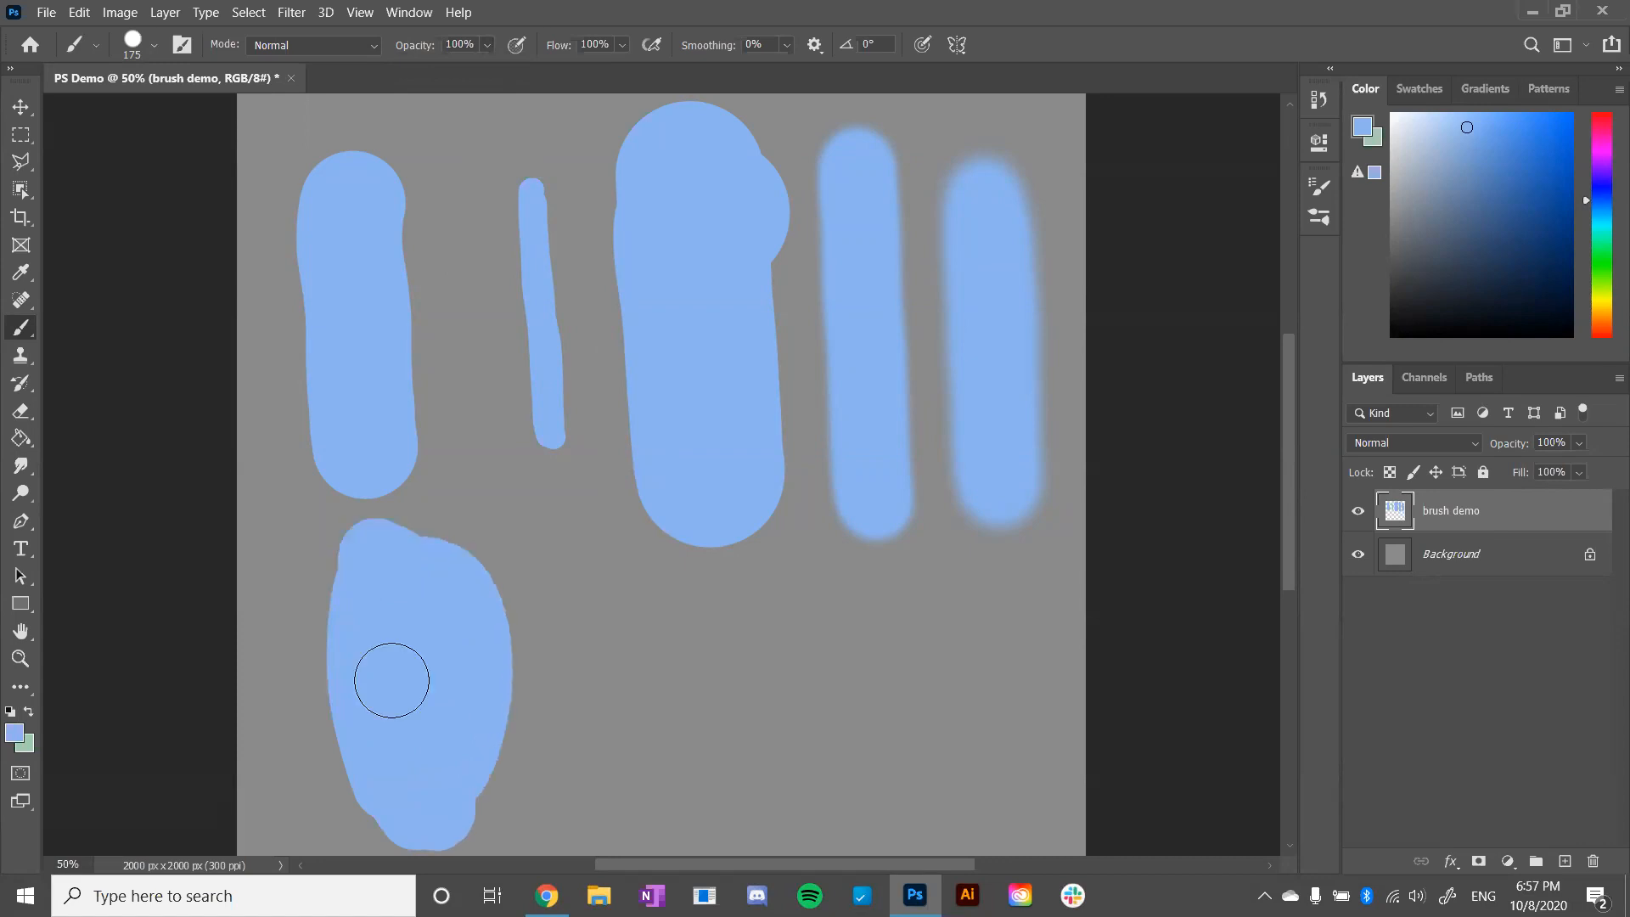
- Set the brush opacity to 48% and paint overlapping translucent patches beside the solid blob
left_click(487, 44)
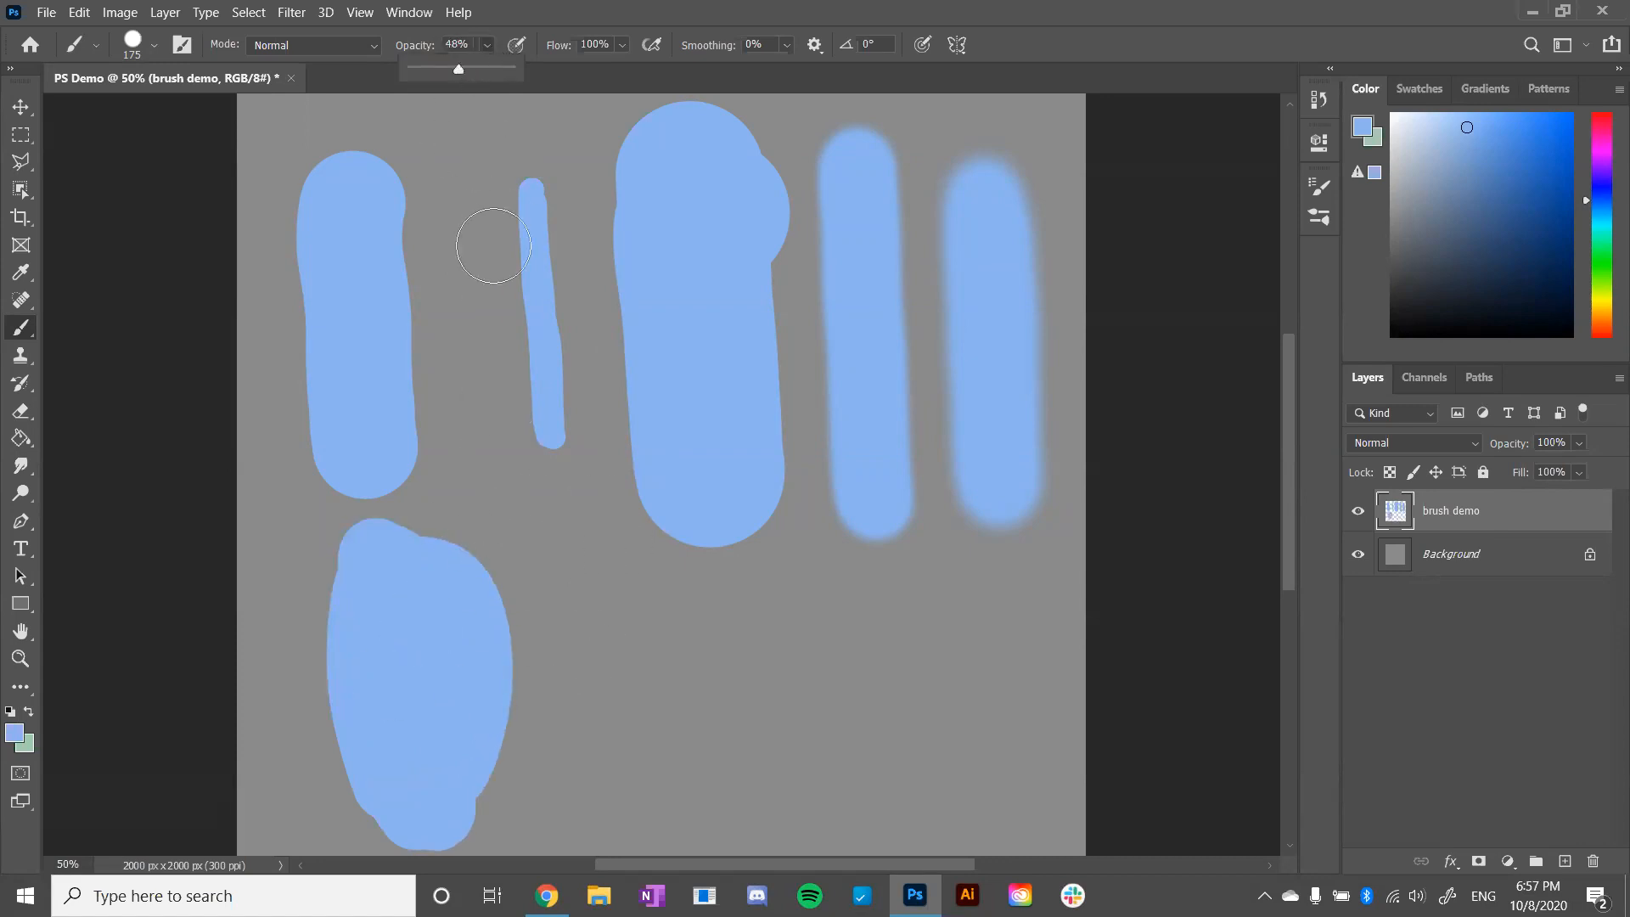
mouse_move(604, 640)
left_mouse_down()
mouse_move(603, 597)
mouse_move(605, 767)
mouse_move(649, 631)
mouse_move(654, 812)
mouse_move(662, 599)
mouse_move(684, 761)
mouse_move(585, 730)
left_mouse_up()
mouse_move(604, 597)
left_mouse_down()
mouse_move(612, 692)
mouse_move(660, 633)
mouse_move(645, 631)
mouse_move(650, 592)
mouse_move(673, 564)
left_mouse_up()
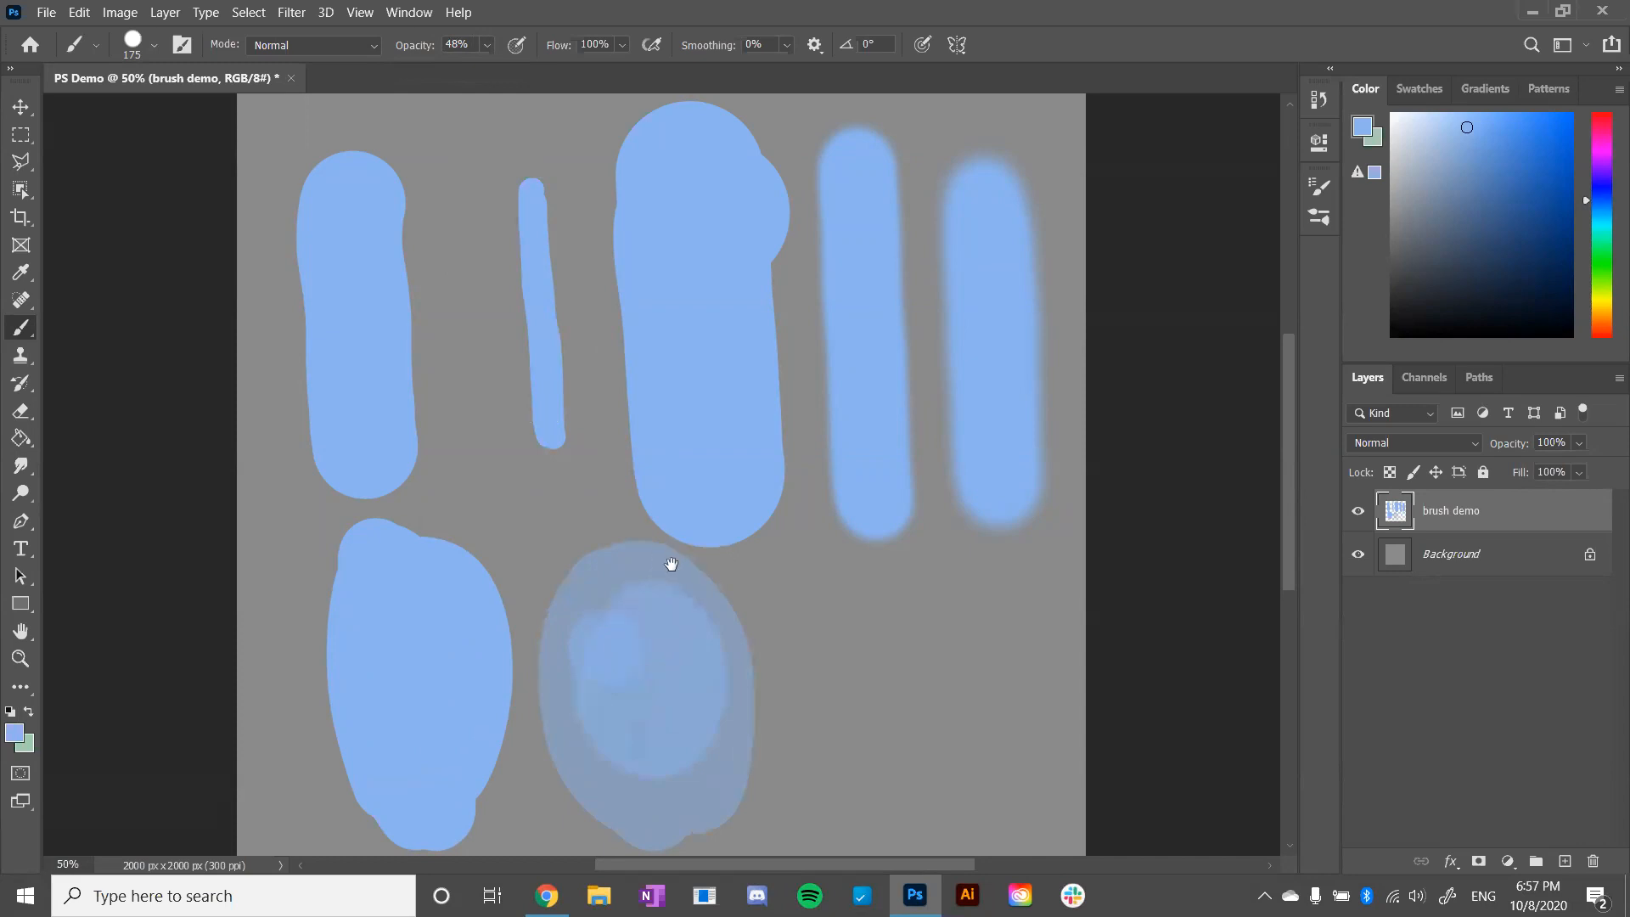
- Undo the overlapping translucent patches and repaint them as one even oval beside the solid blob
scroll(674, 338, "down", 5)
key("ctrl+z")
key("ctrl+z")
key("ctrl+z")
mouse_move(618, 442)
left_mouse_down()
mouse_move(685, 433)
mouse_move(692, 489)
mouse_move(615, 440)
left_mouse_up()
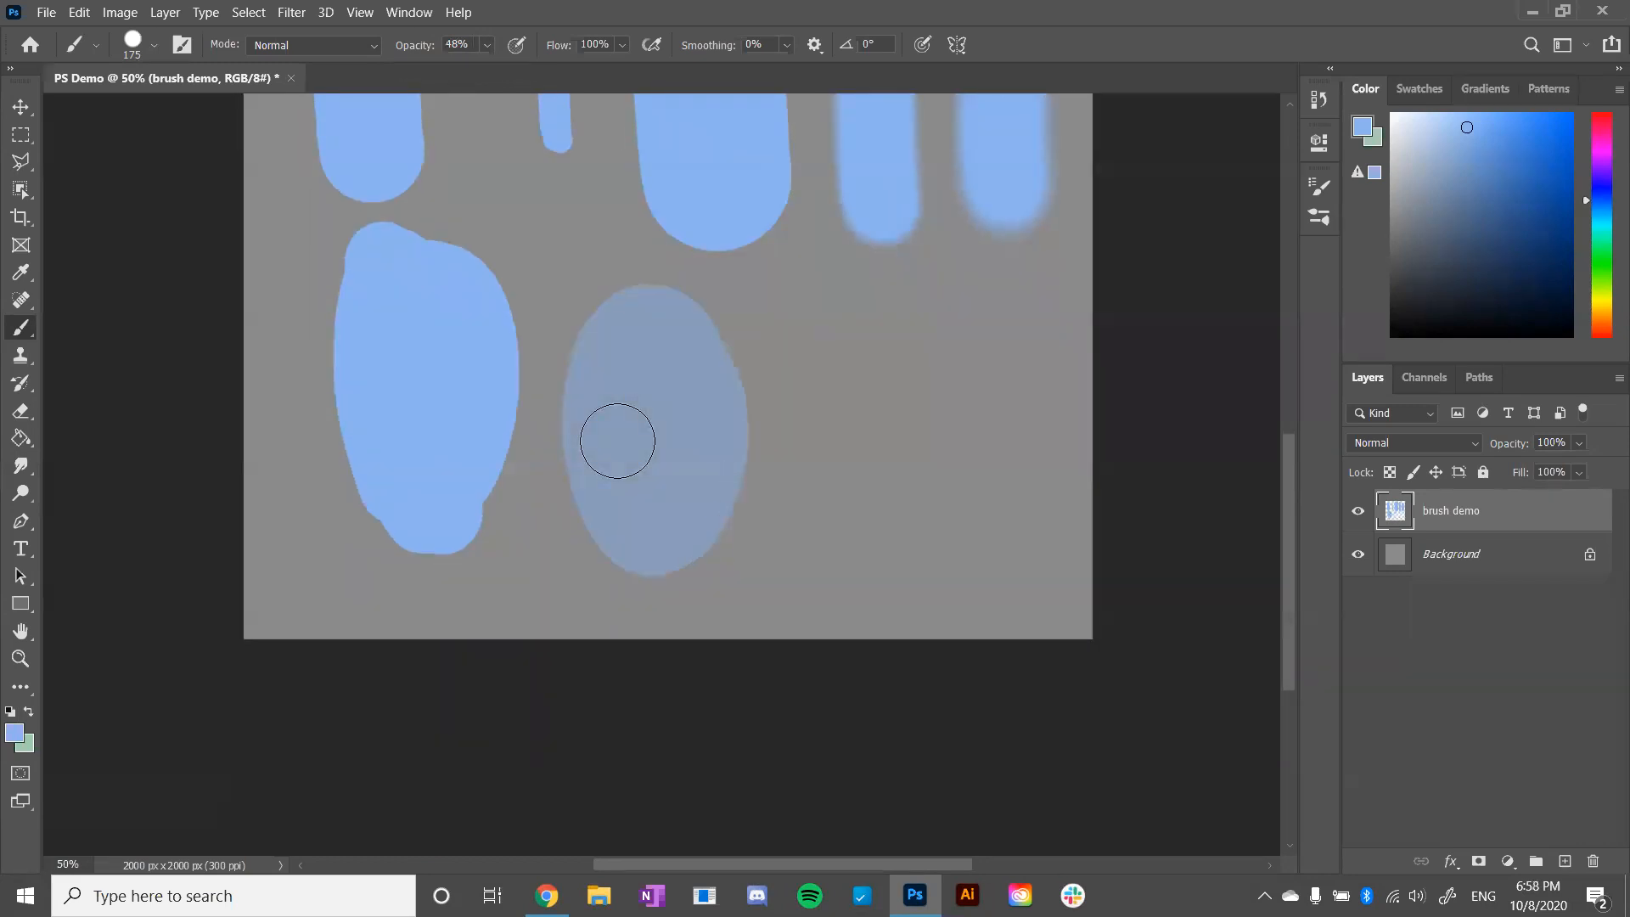
- Lower the brush opacity to 16% and paint a fainter filled oval beside the translucent one, near the canvas's right edge
left_click(487, 48)
left_click(469, 70)
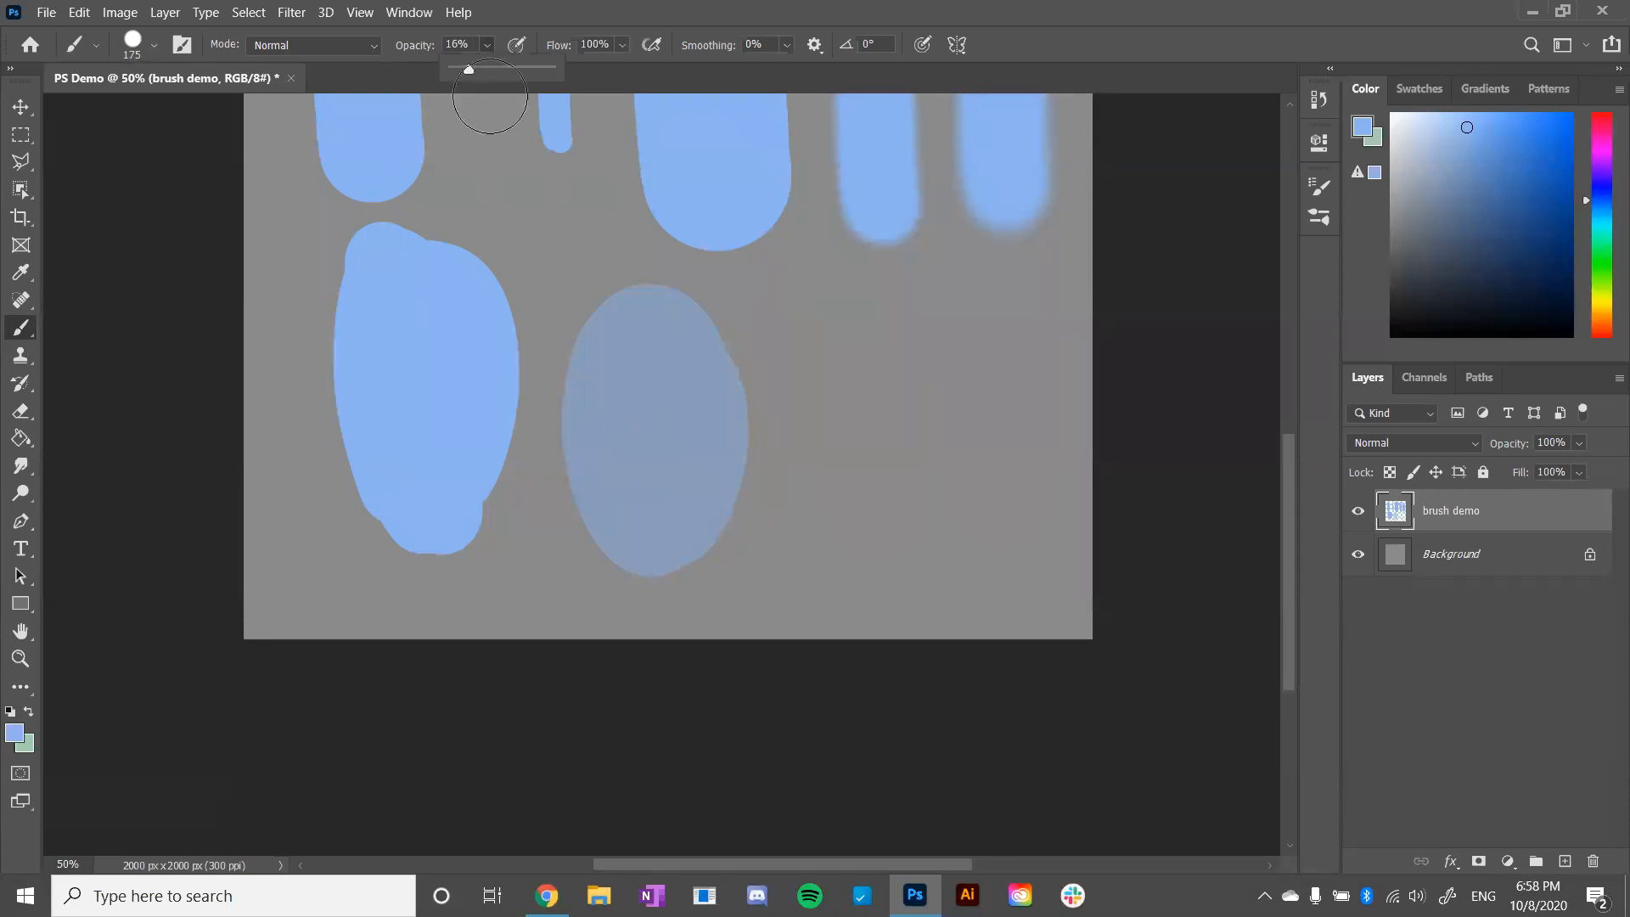
left_click_drag(864, 343, 863, 340)
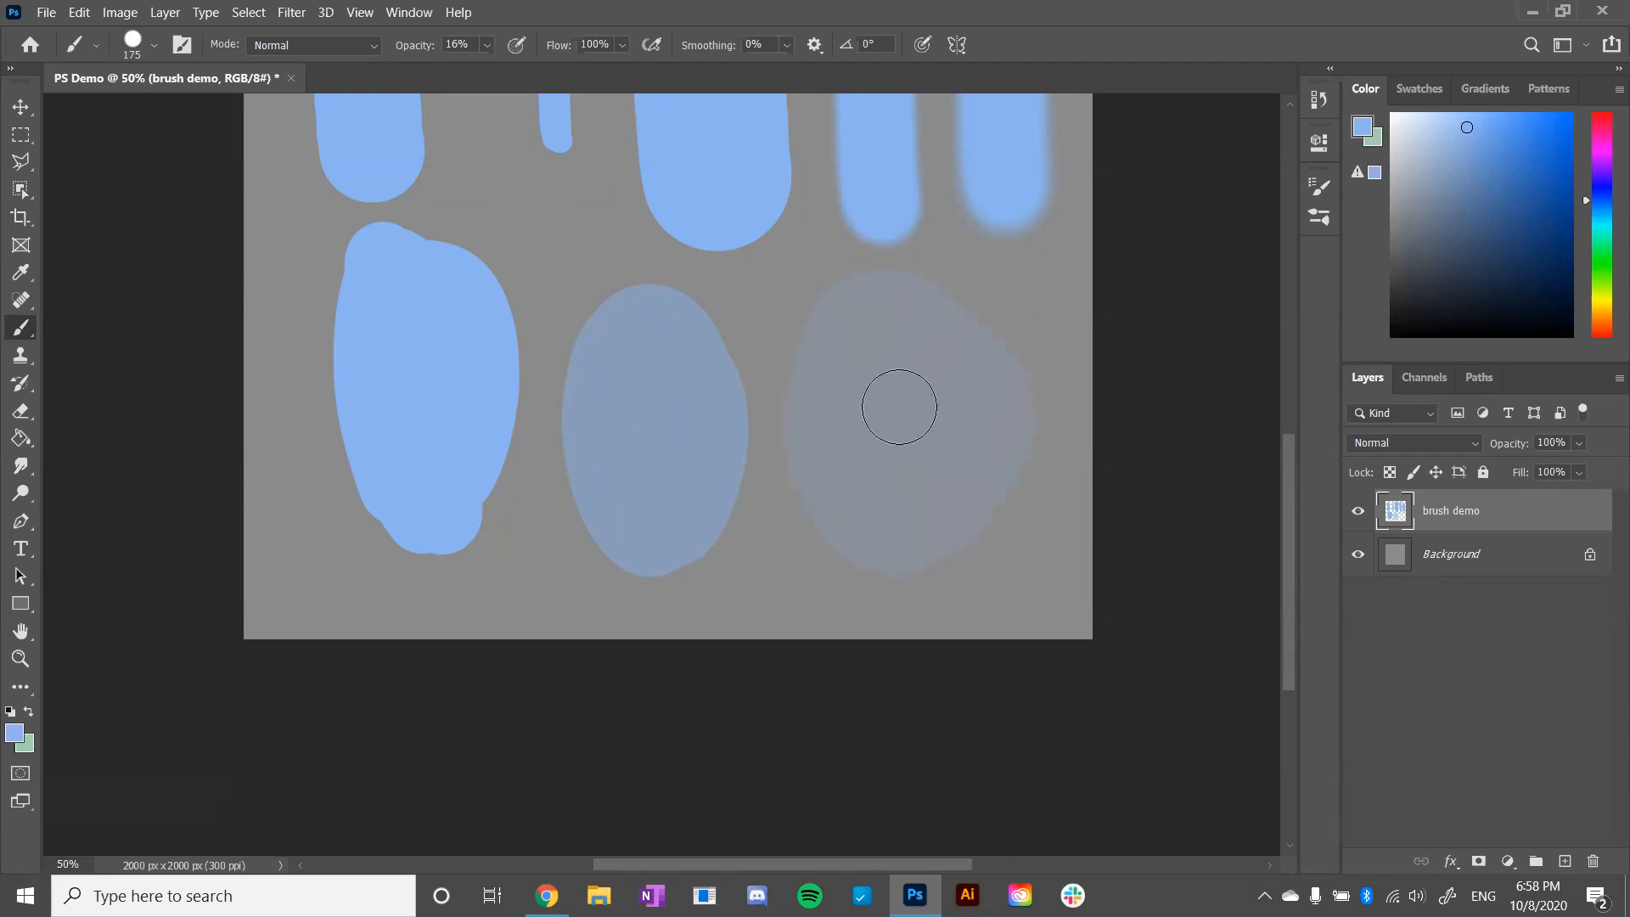
left_click_drag(849, 277, 855, 440)
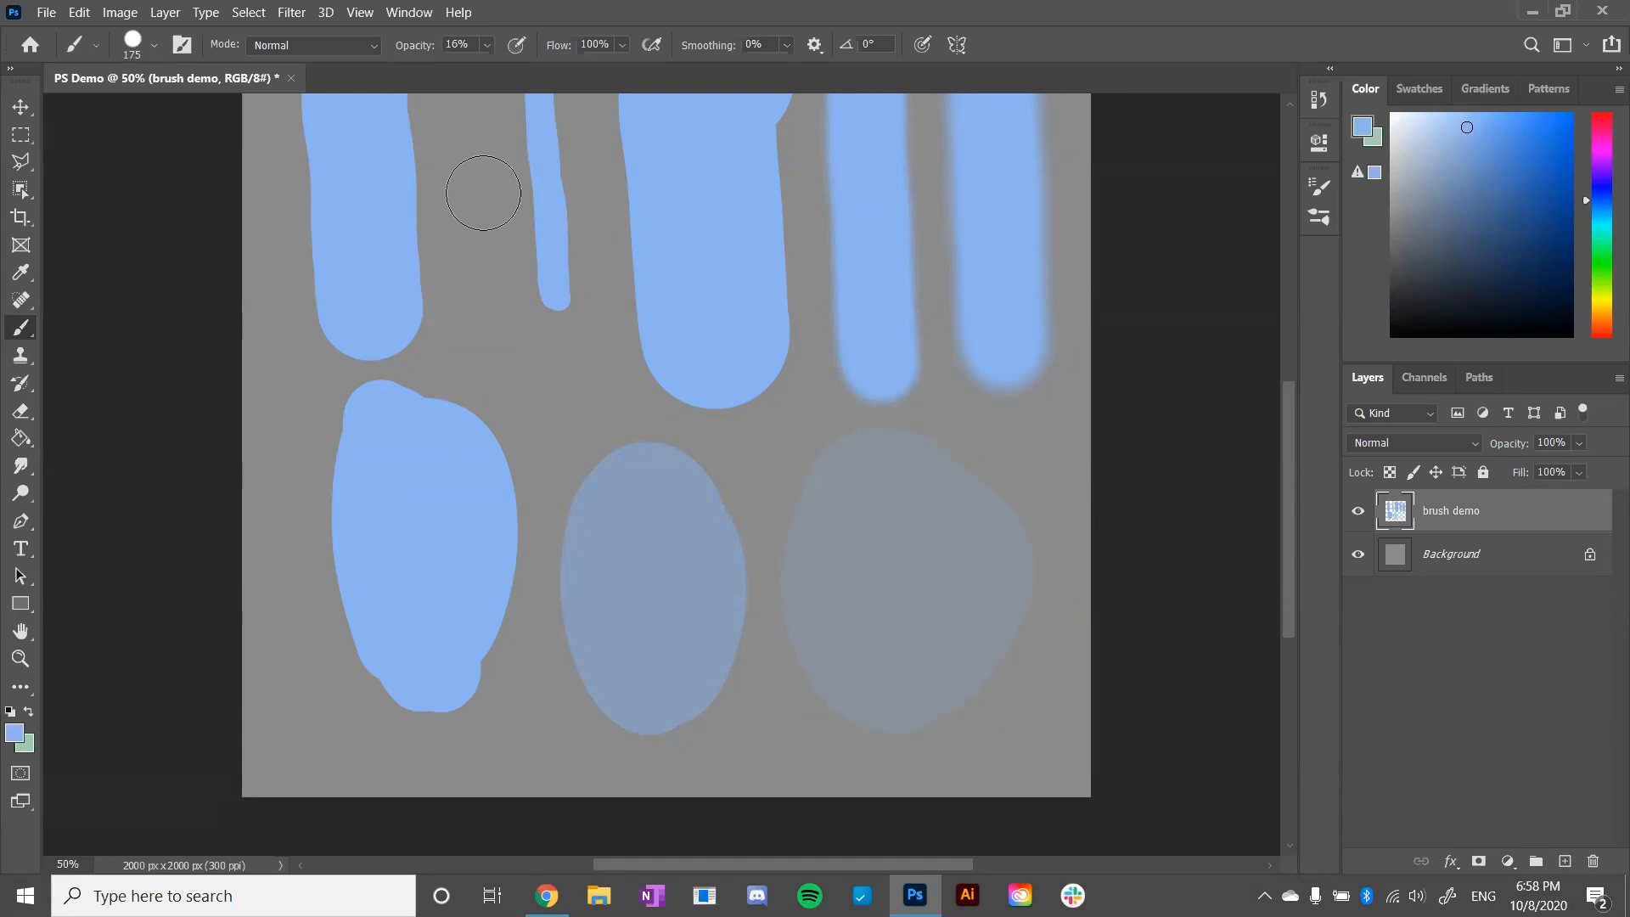
- Choose the Kyle's Ultimate Pastel Palooza brush from Dry Media Brushes and paint a narrow textured vertical stroke over the faintest oval
left_click(153, 45)
left_click(43, 252)
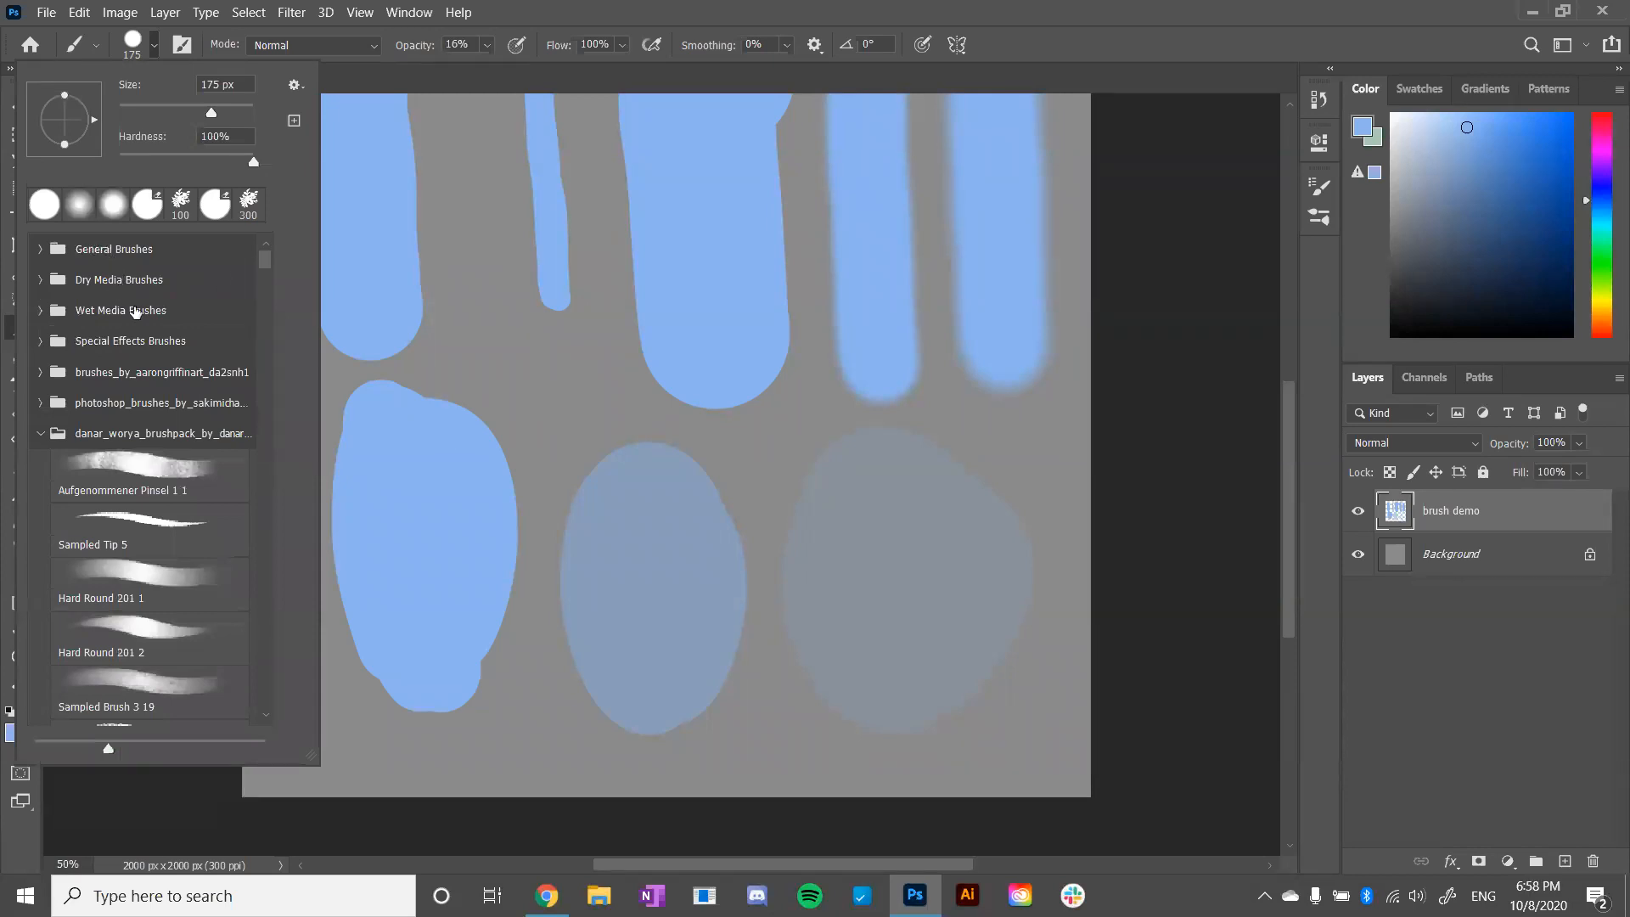
left_click(37, 280)
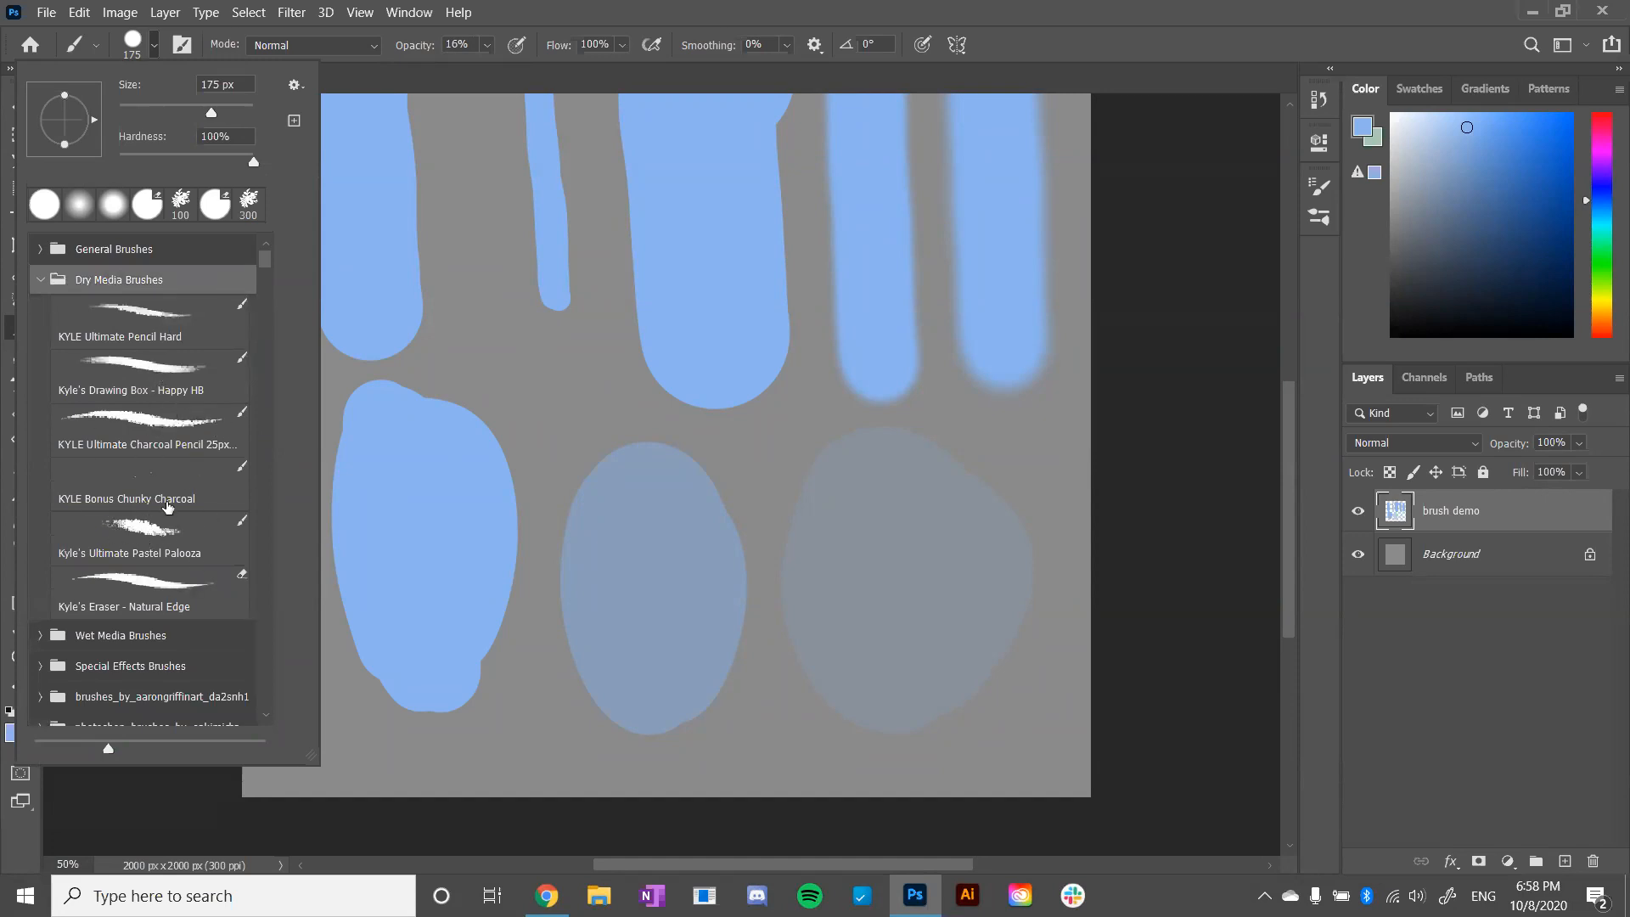
left_click(170, 528)
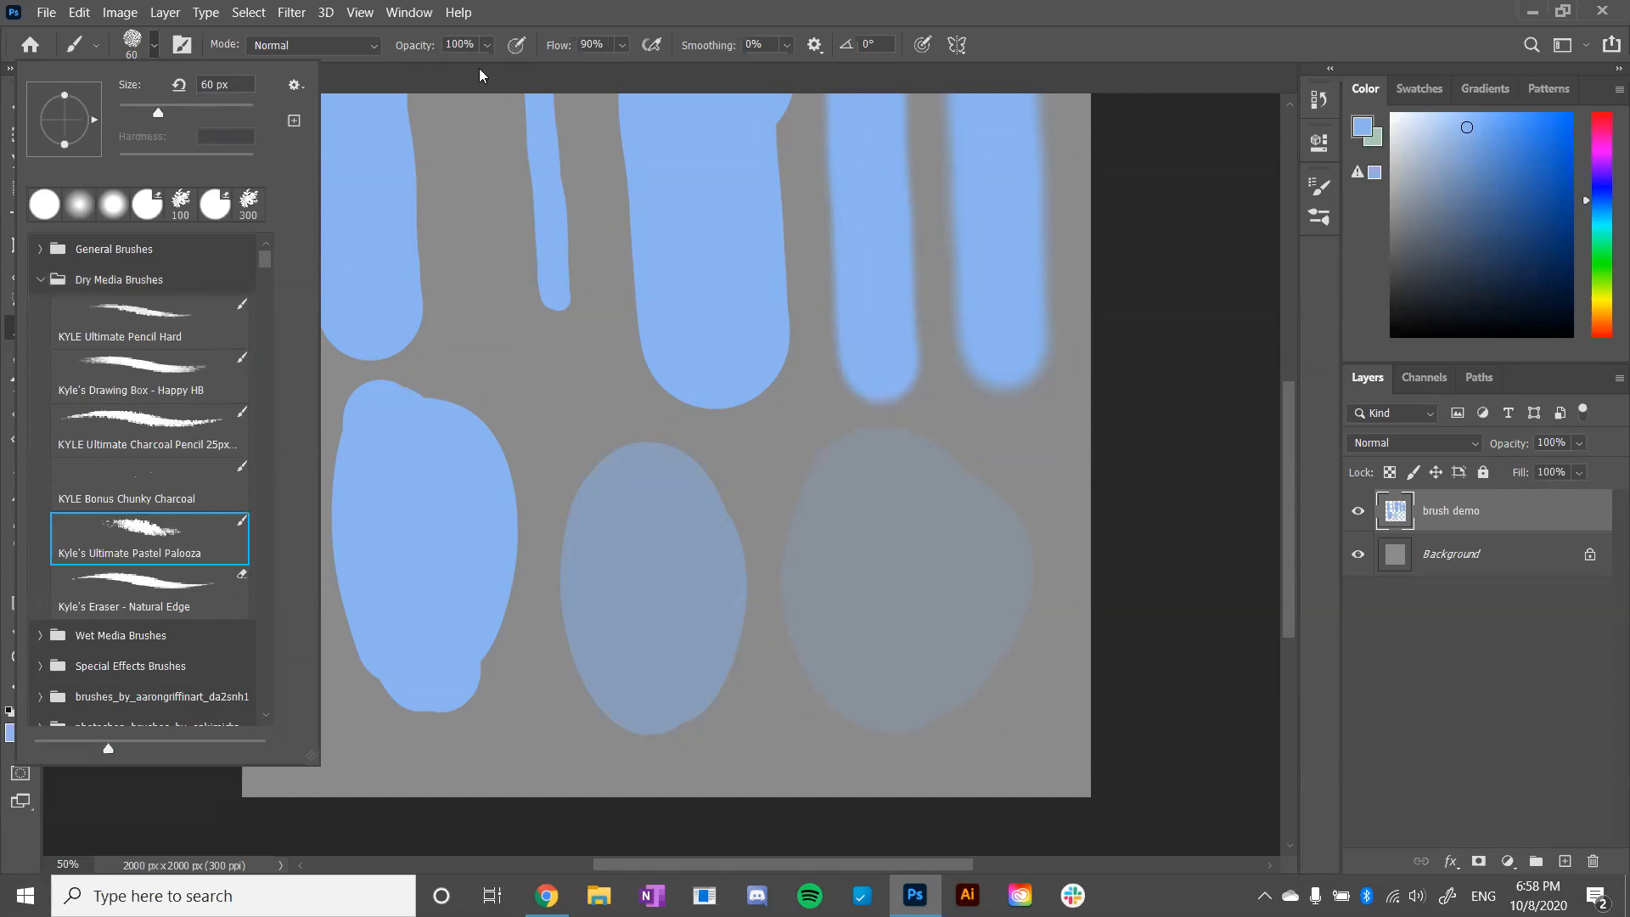
mouse_move(860, 426)
left_mouse_down()
mouse_move(893, 699)
mouse_move(883, 405)
mouse_move(909, 737)
left_mouse_up()
left_click_drag(861, 426, 896, 643)
- Enlarge the pastel brush to 300 px and paint a wide rough-edged stroke beside the narrow textured one
key("bracketright")
key("bracketright")
key("bracketright")
key("bracketright")
key("bracketright")
key("bracketright")
key("bracketright")
key("bracketright")
key("bracketright")
key("bracketright")
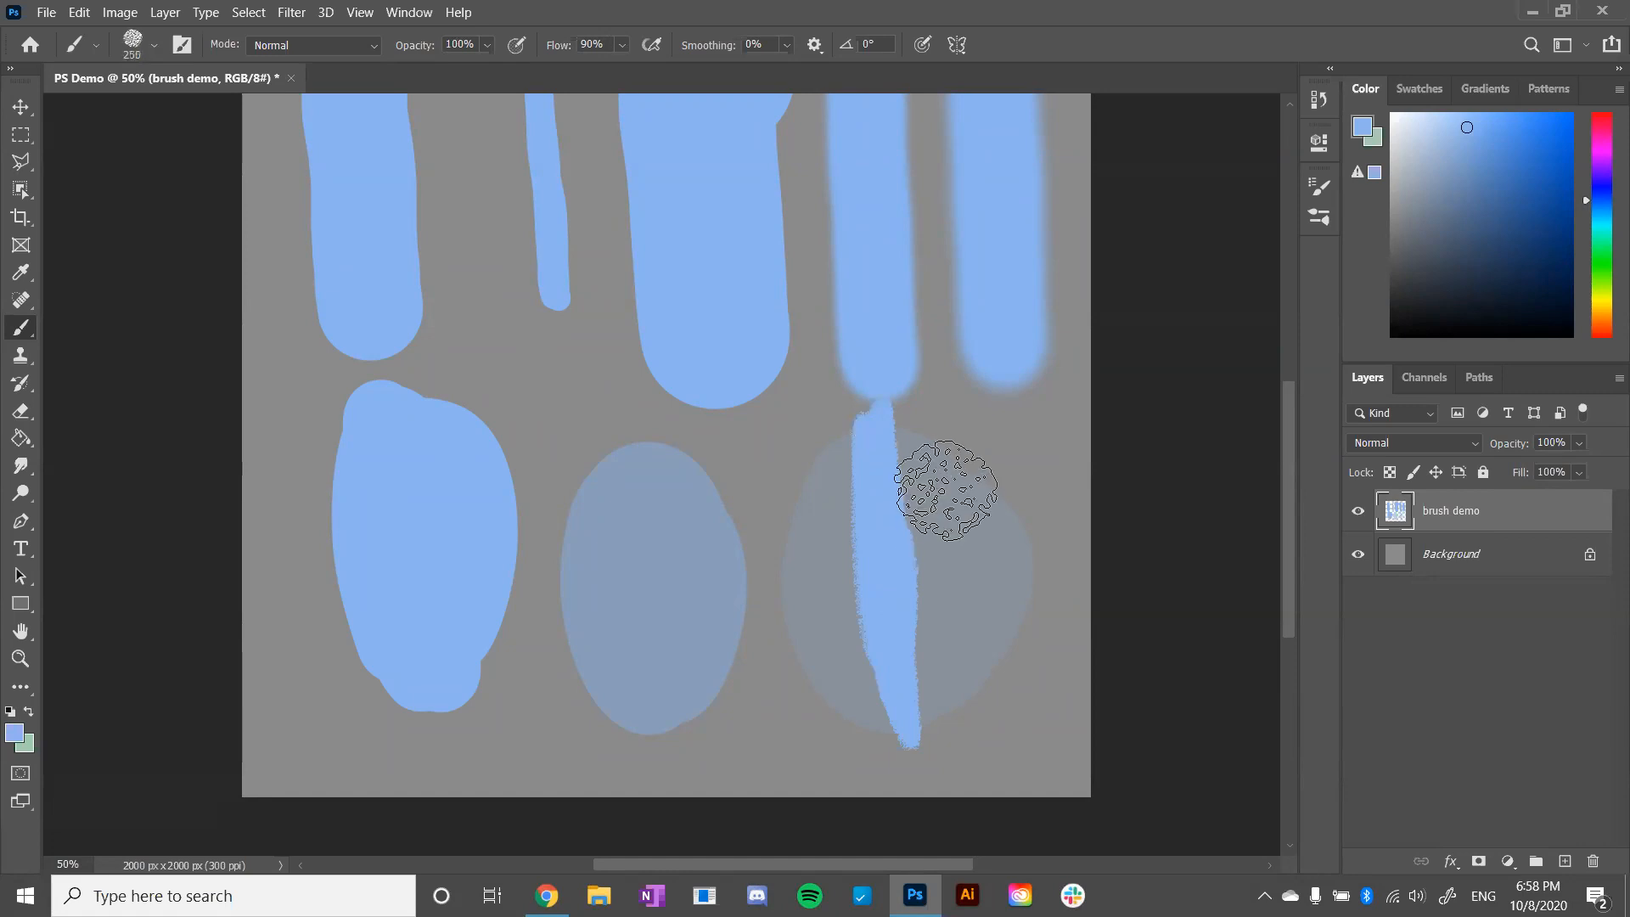
mouse_move(975, 462)
left_mouse_down()
mouse_move(1006, 573)
mouse_move(980, 701)
mouse_move(942, 747)
mouse_move(1032, 696)
mouse_move(1027, 620)
mouse_move(977, 459)
mouse_move(989, 701)
left_mouse_up()
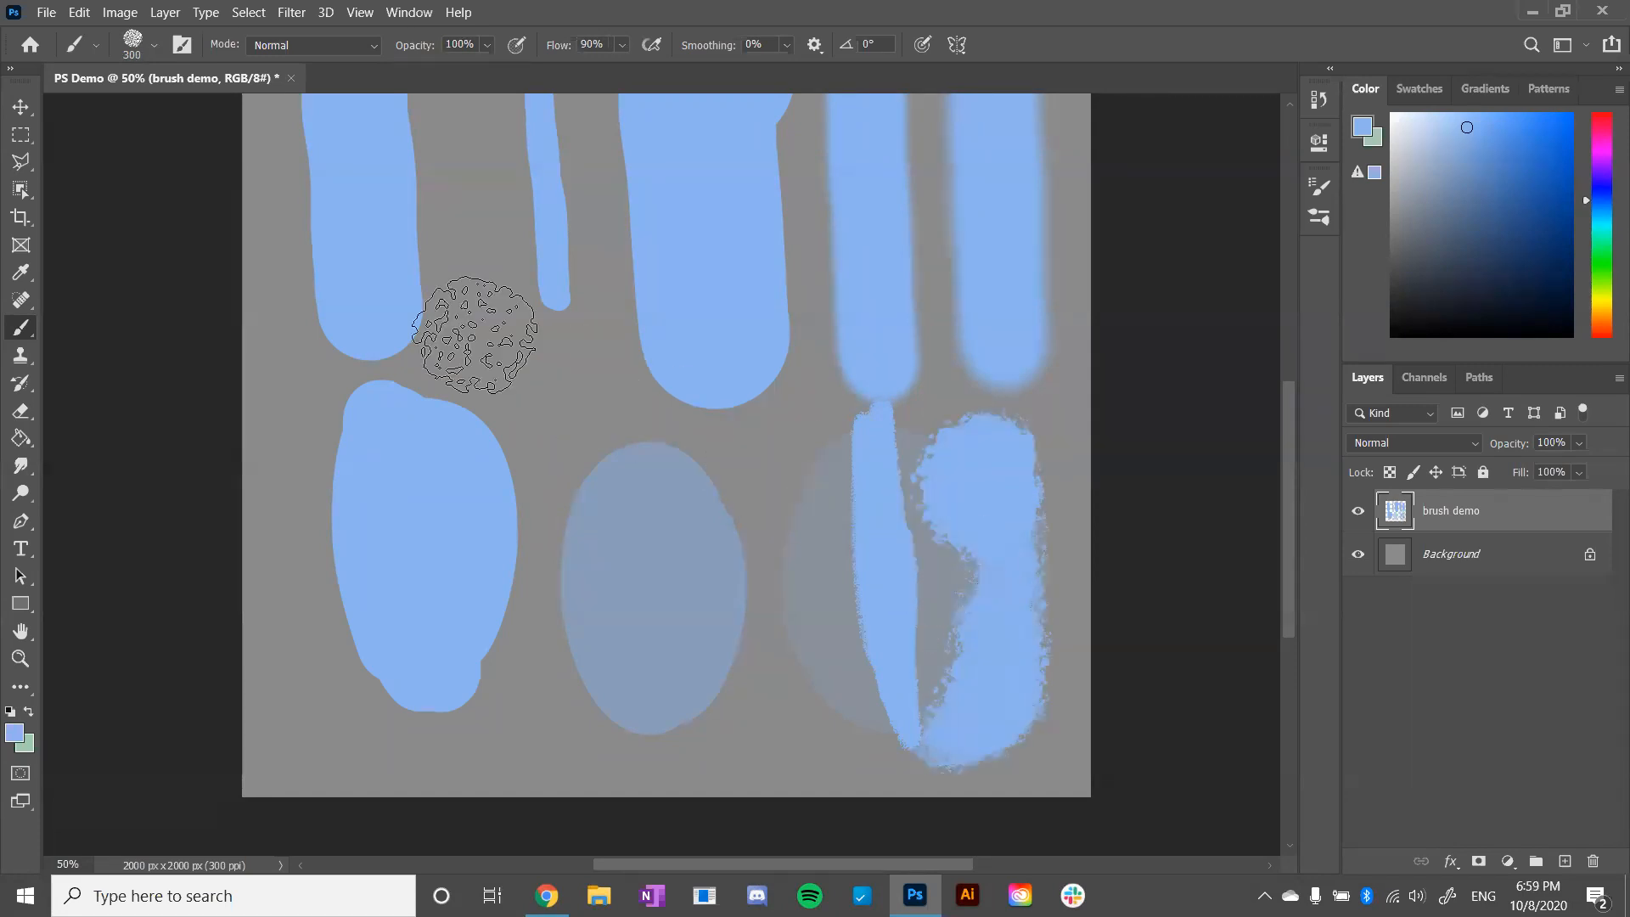
- Examine the brushes in the Wet Media Brushes group, and close the brush picker without choosing another brush
left_click(151, 46)
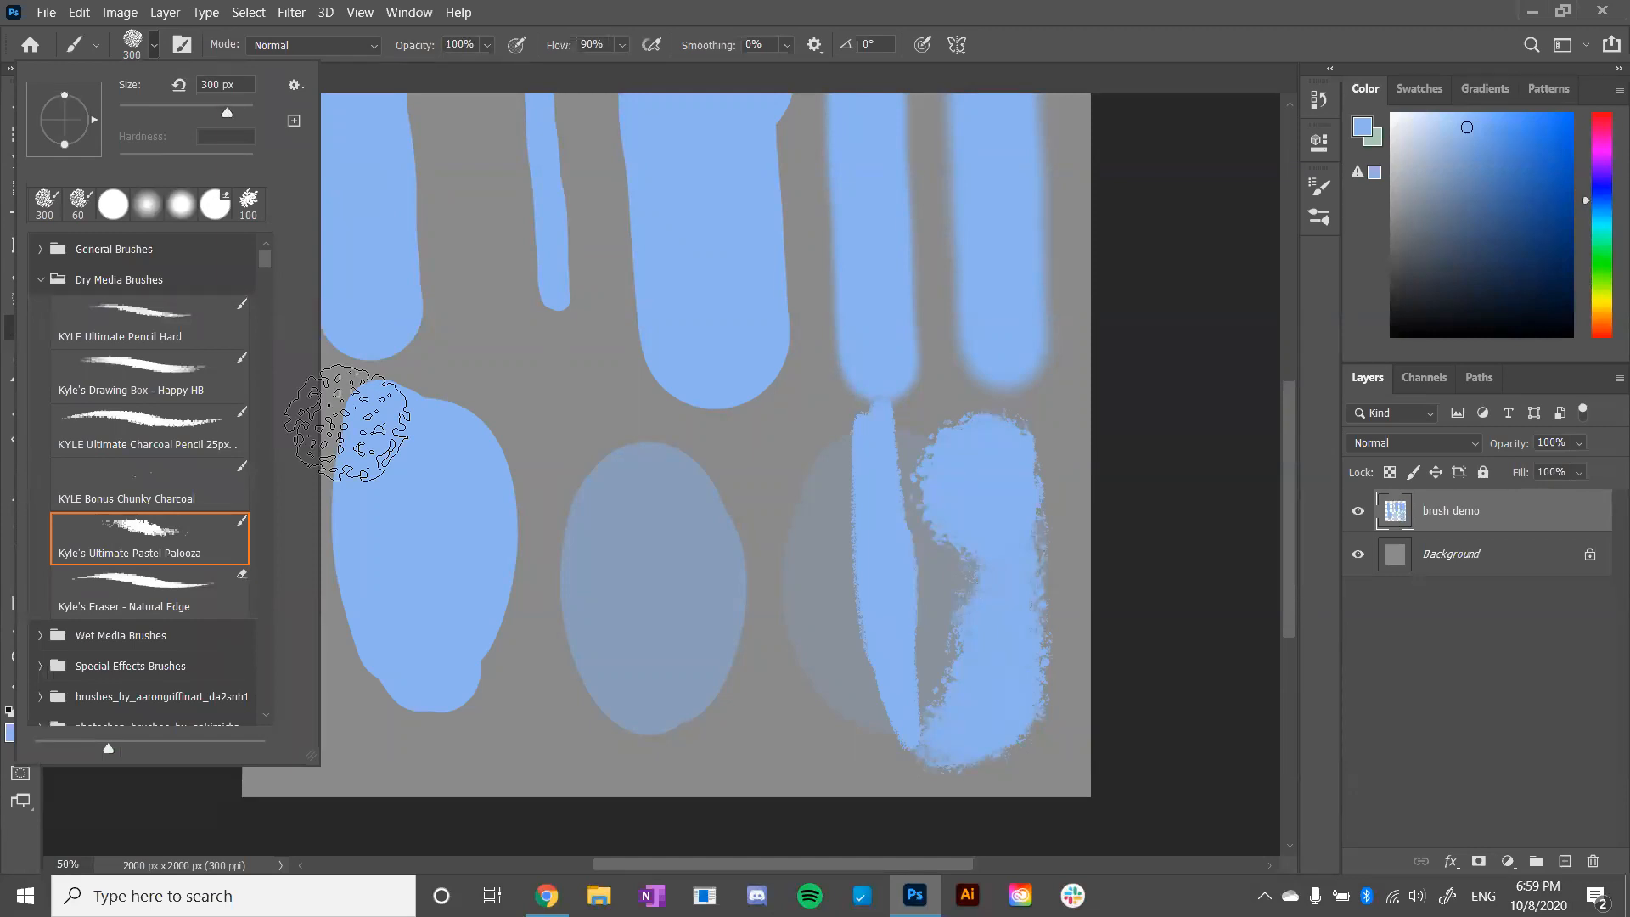
left_click(40, 280)
left_click(40, 311)
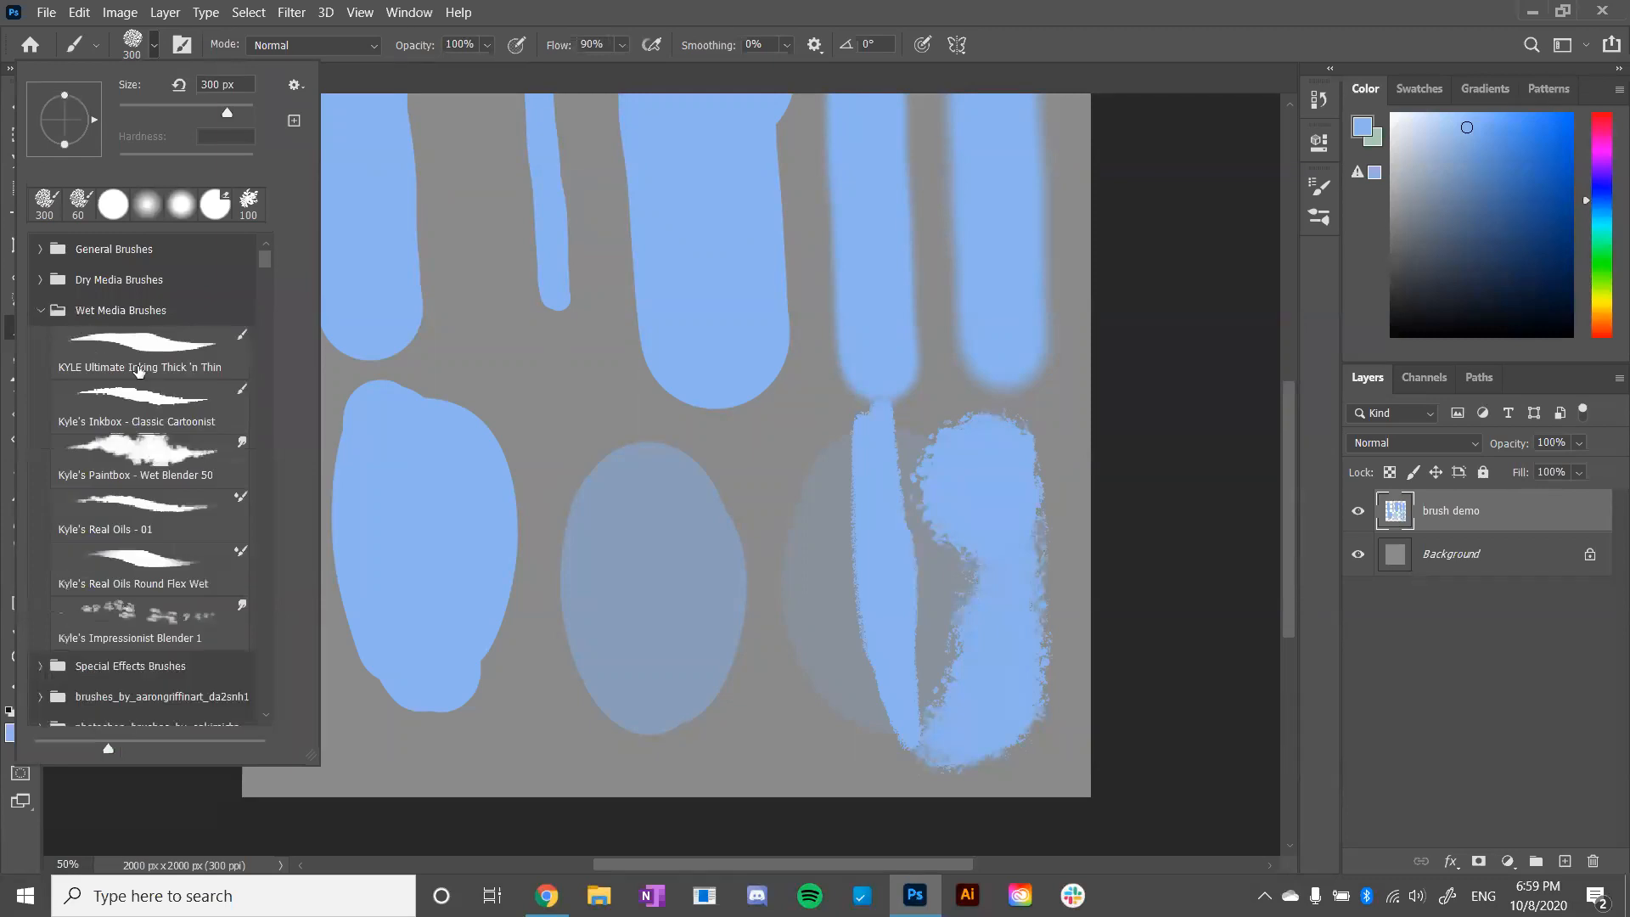
left_click(39, 309)
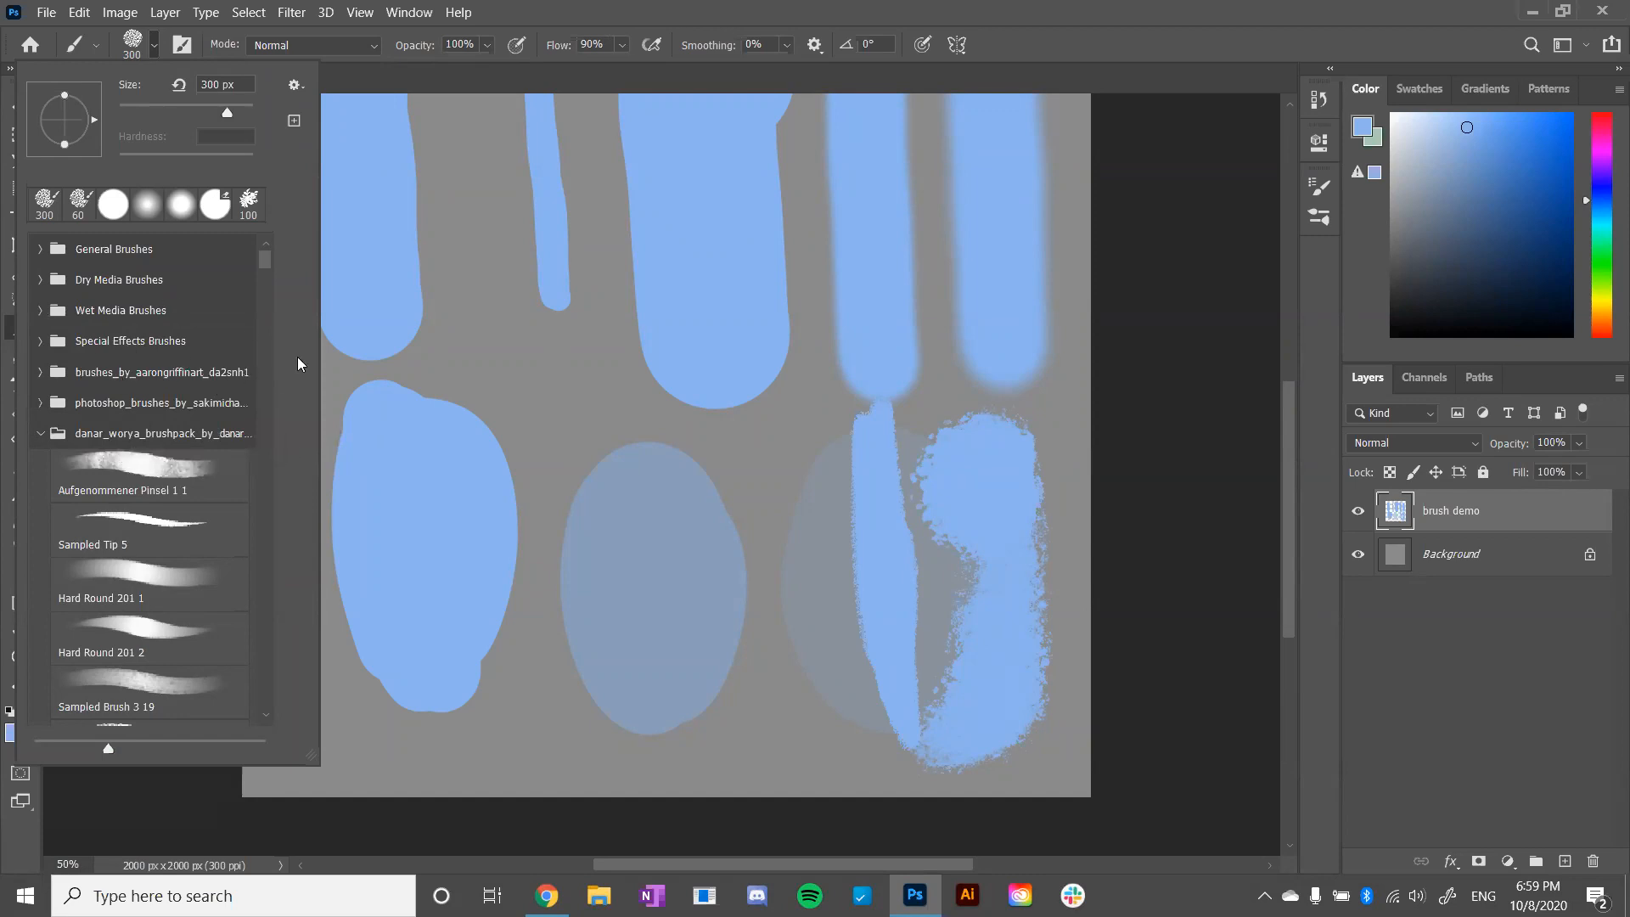
left_click(592, 452)
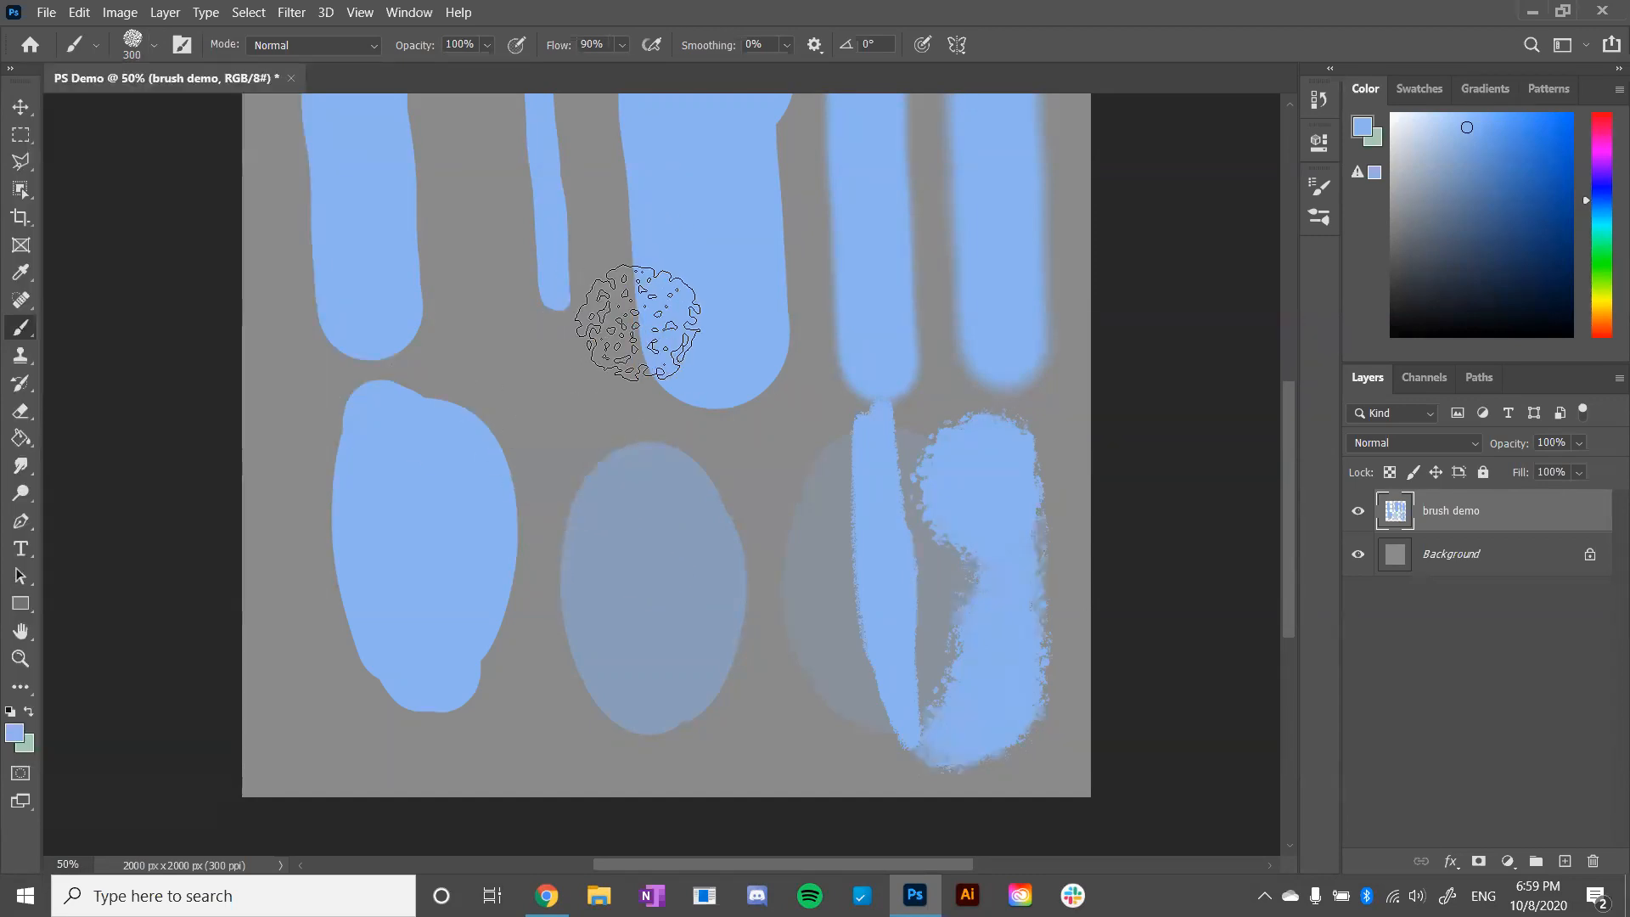
- Undo the shapes and textured strokes in the canvas's lower half and the two soft-edged vertical strokes
key("ctrl+z")
key("ctrl+z")
key("ctrl+z")
key("ctrl+z")
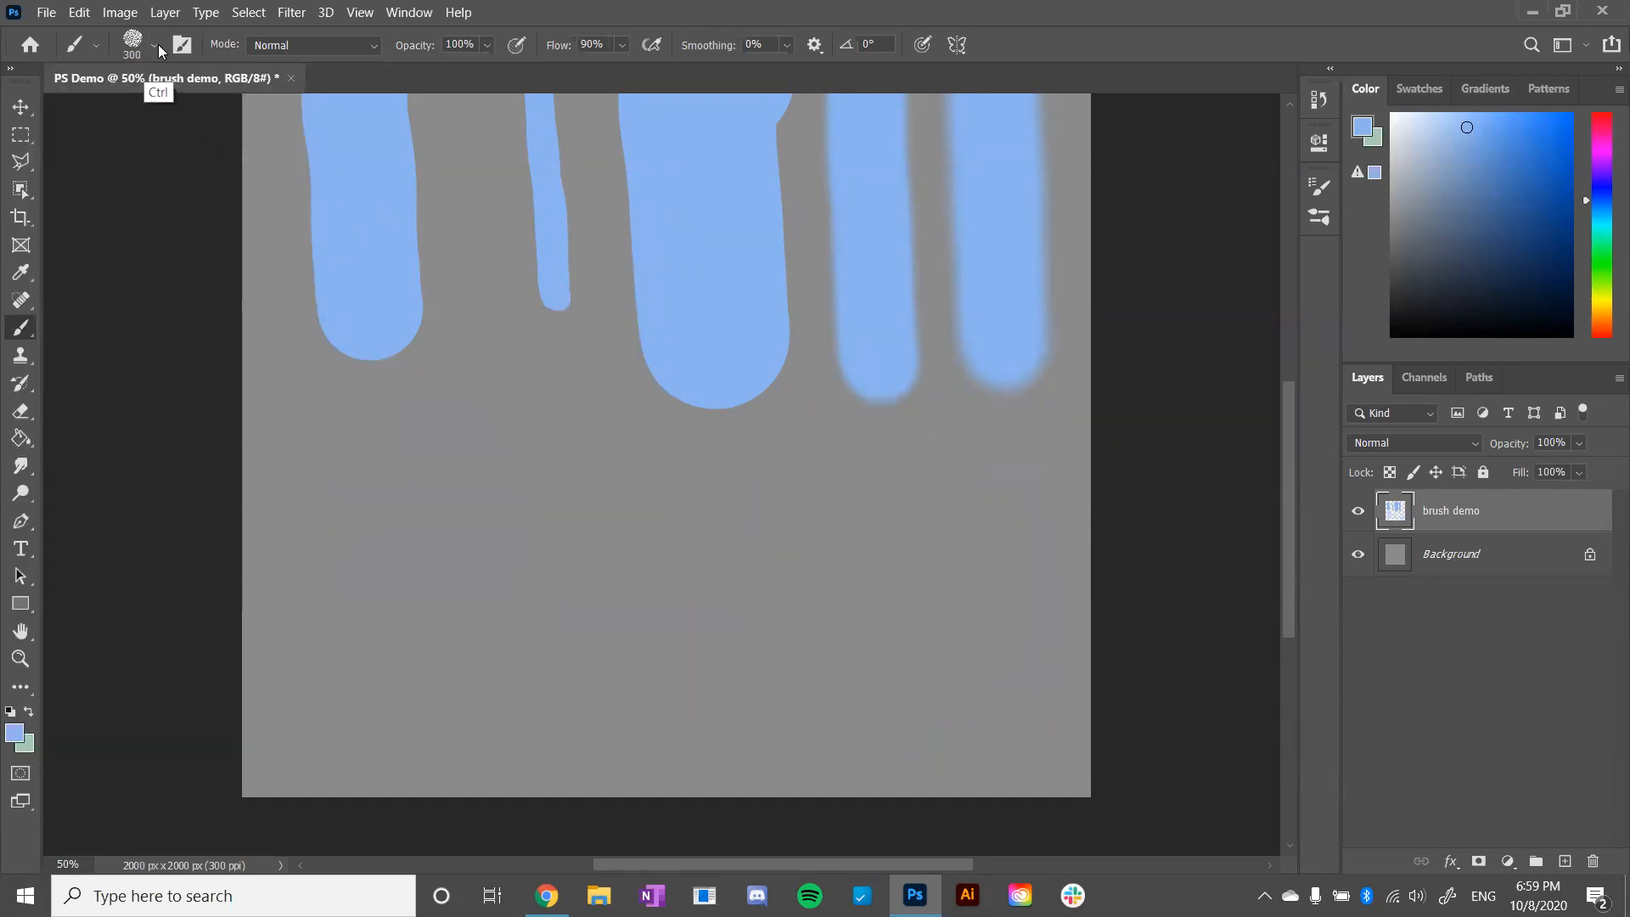
key("ctrl+z")
key("ctrl+z")
- Choose the Hard Round brush from General Brushes, and dab once beside the thin stroke
left_click(154, 44)
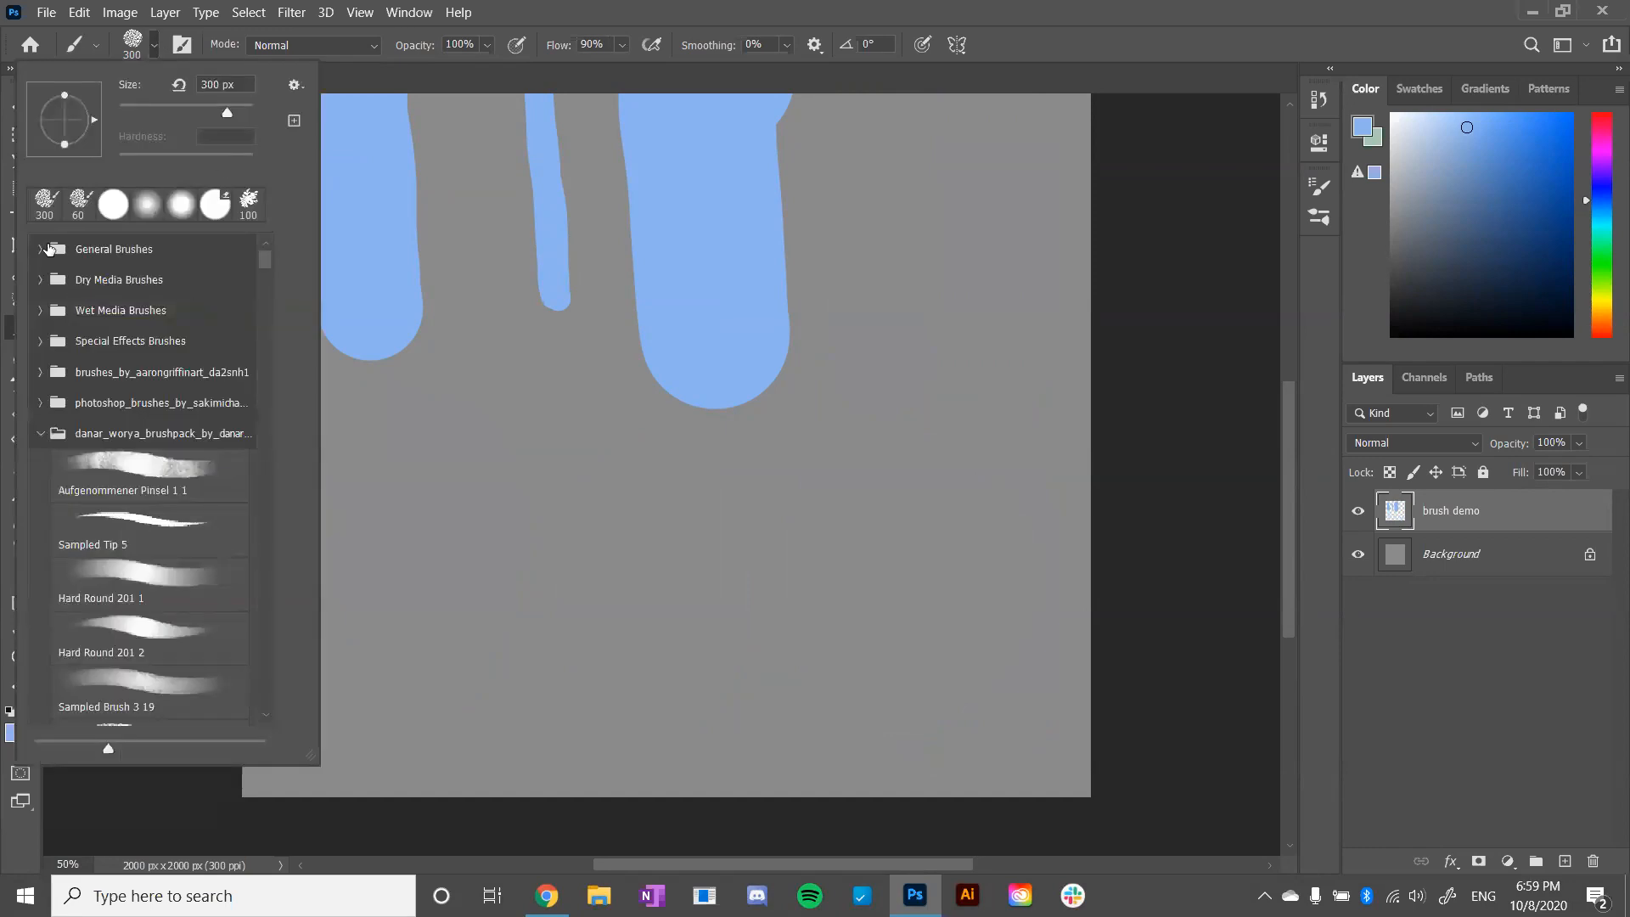
left_click(41, 255)
left_click(131, 349)
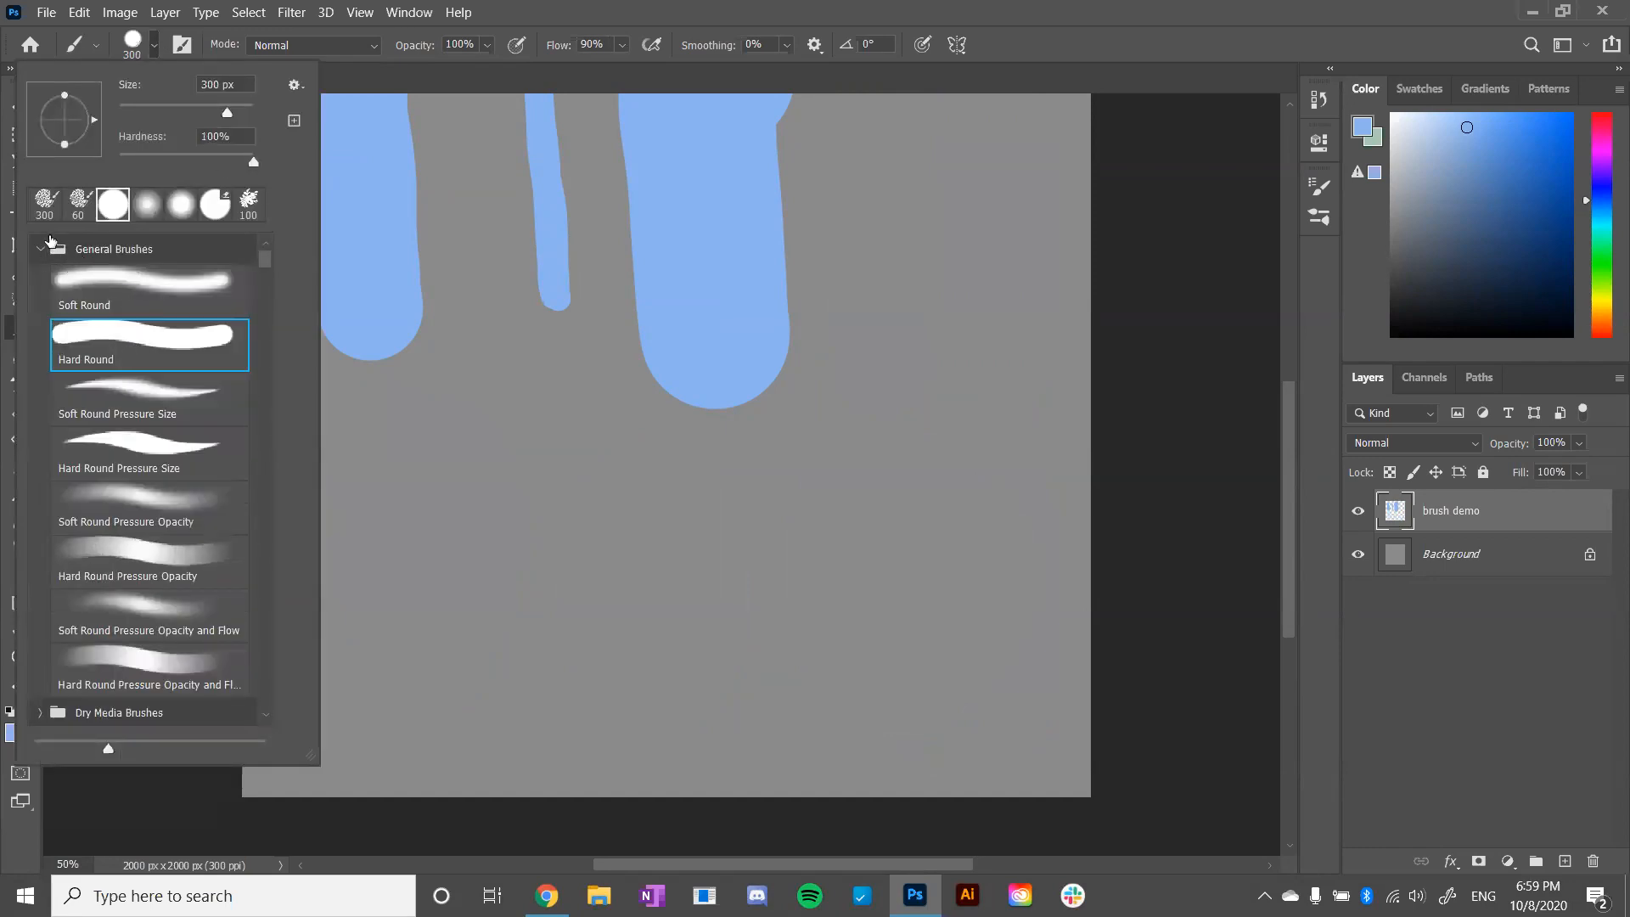
left_click(40, 255)
left_click(508, 312)
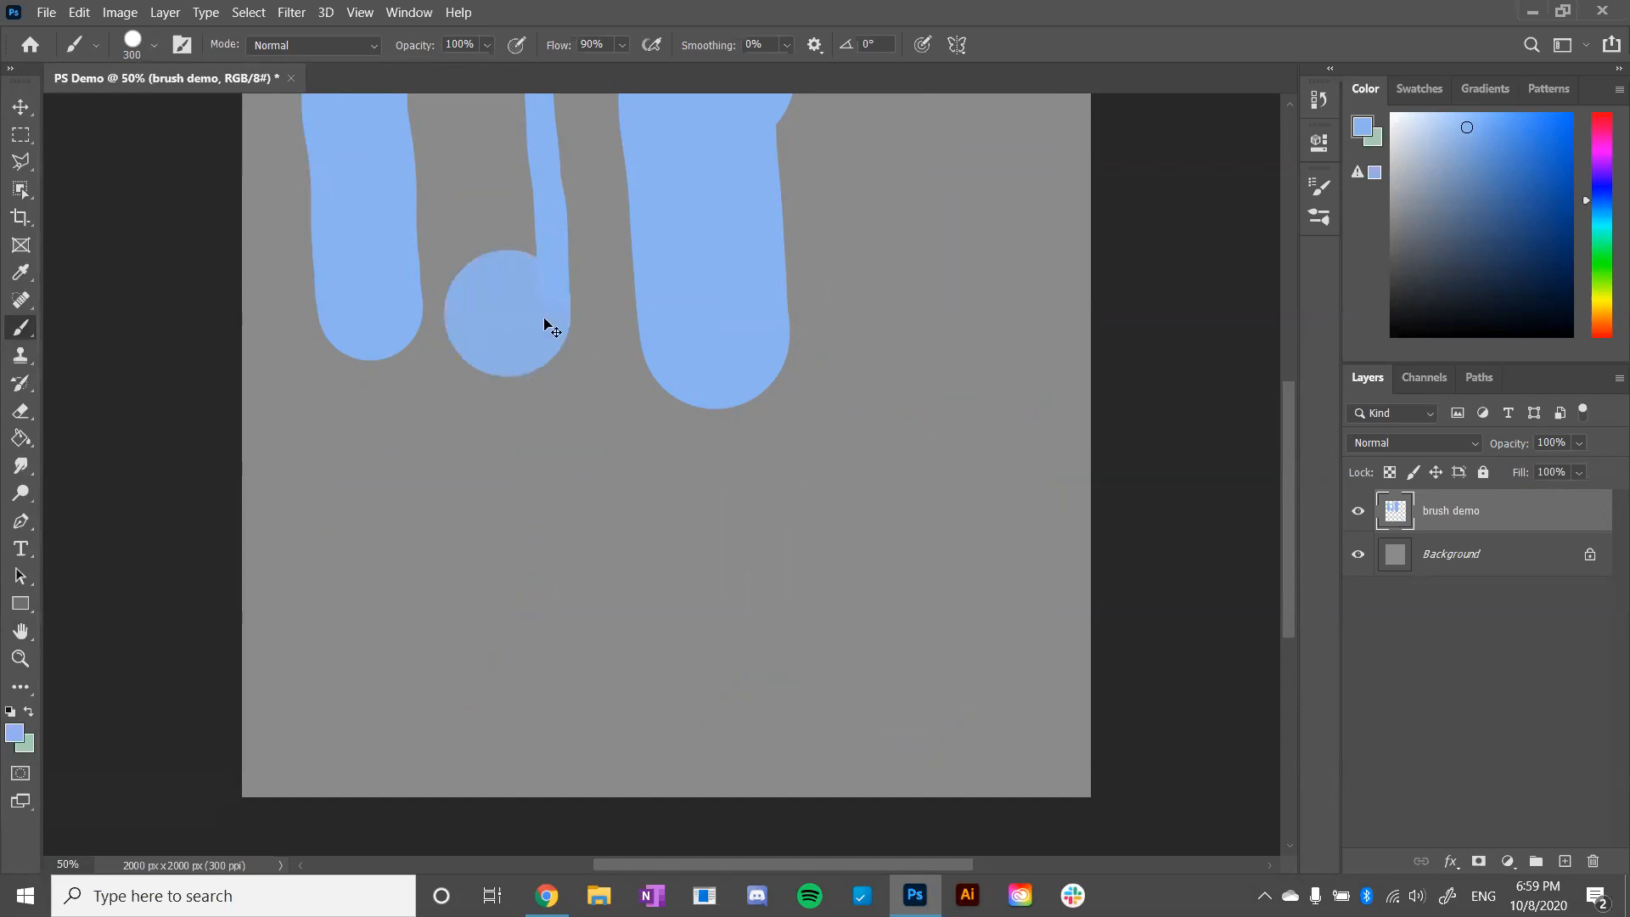
- Undo the dab and all remaining vertical strokes until the brush demo layer is empty
key("ctrl+minus")
key("ctrl+z")
key("ctrl+z")
key("ctrl+z")
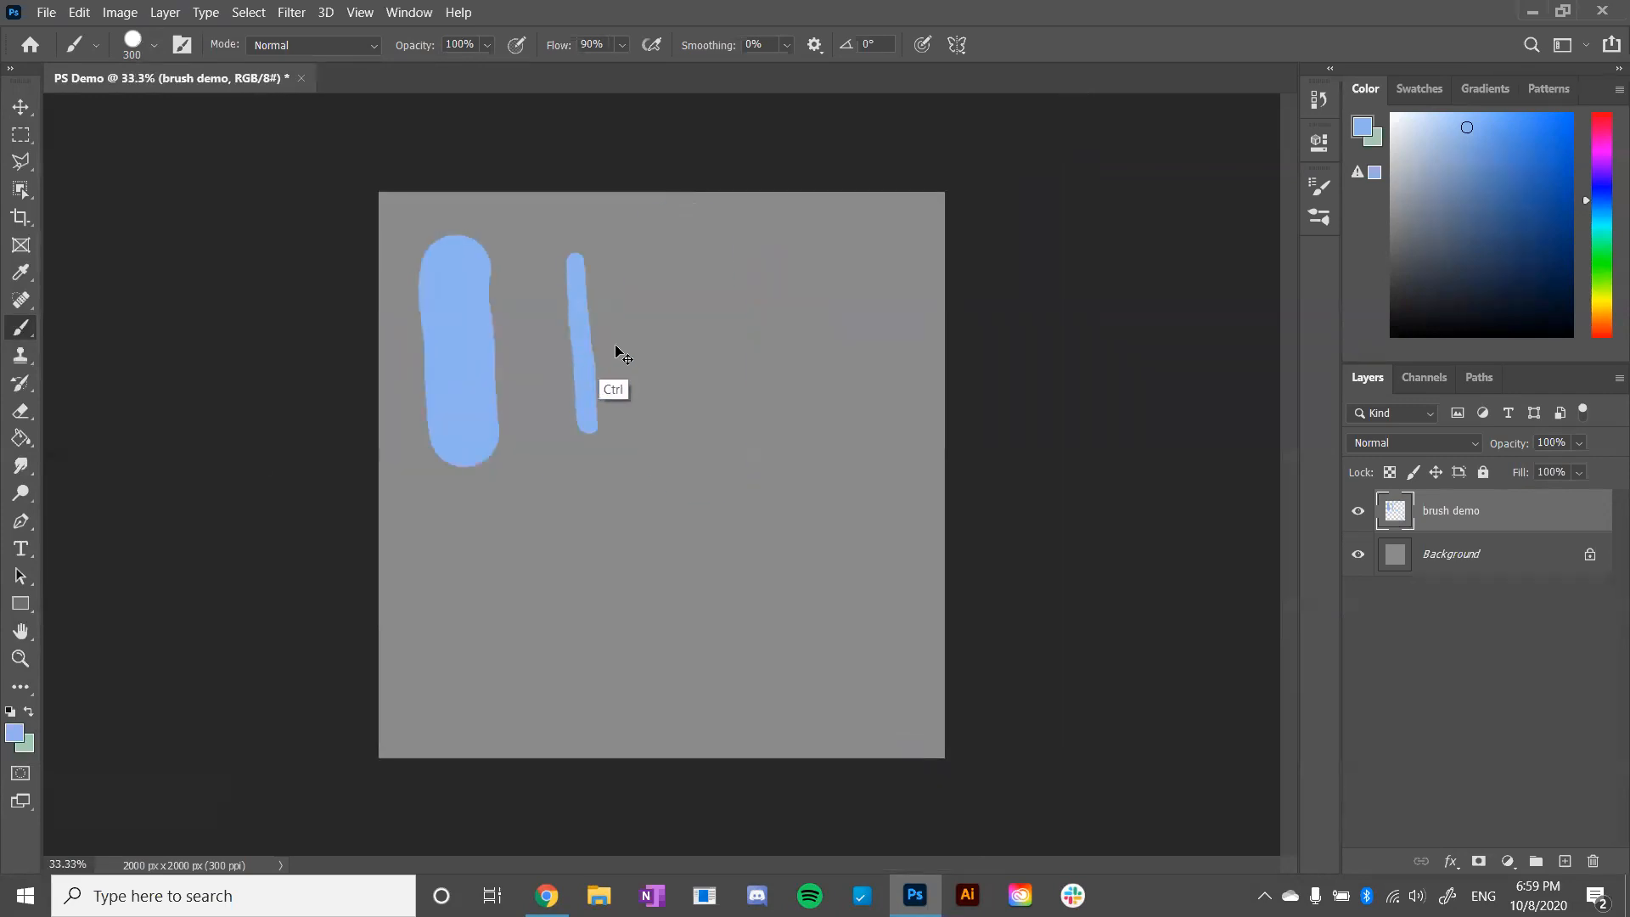
key("ctrl+z")
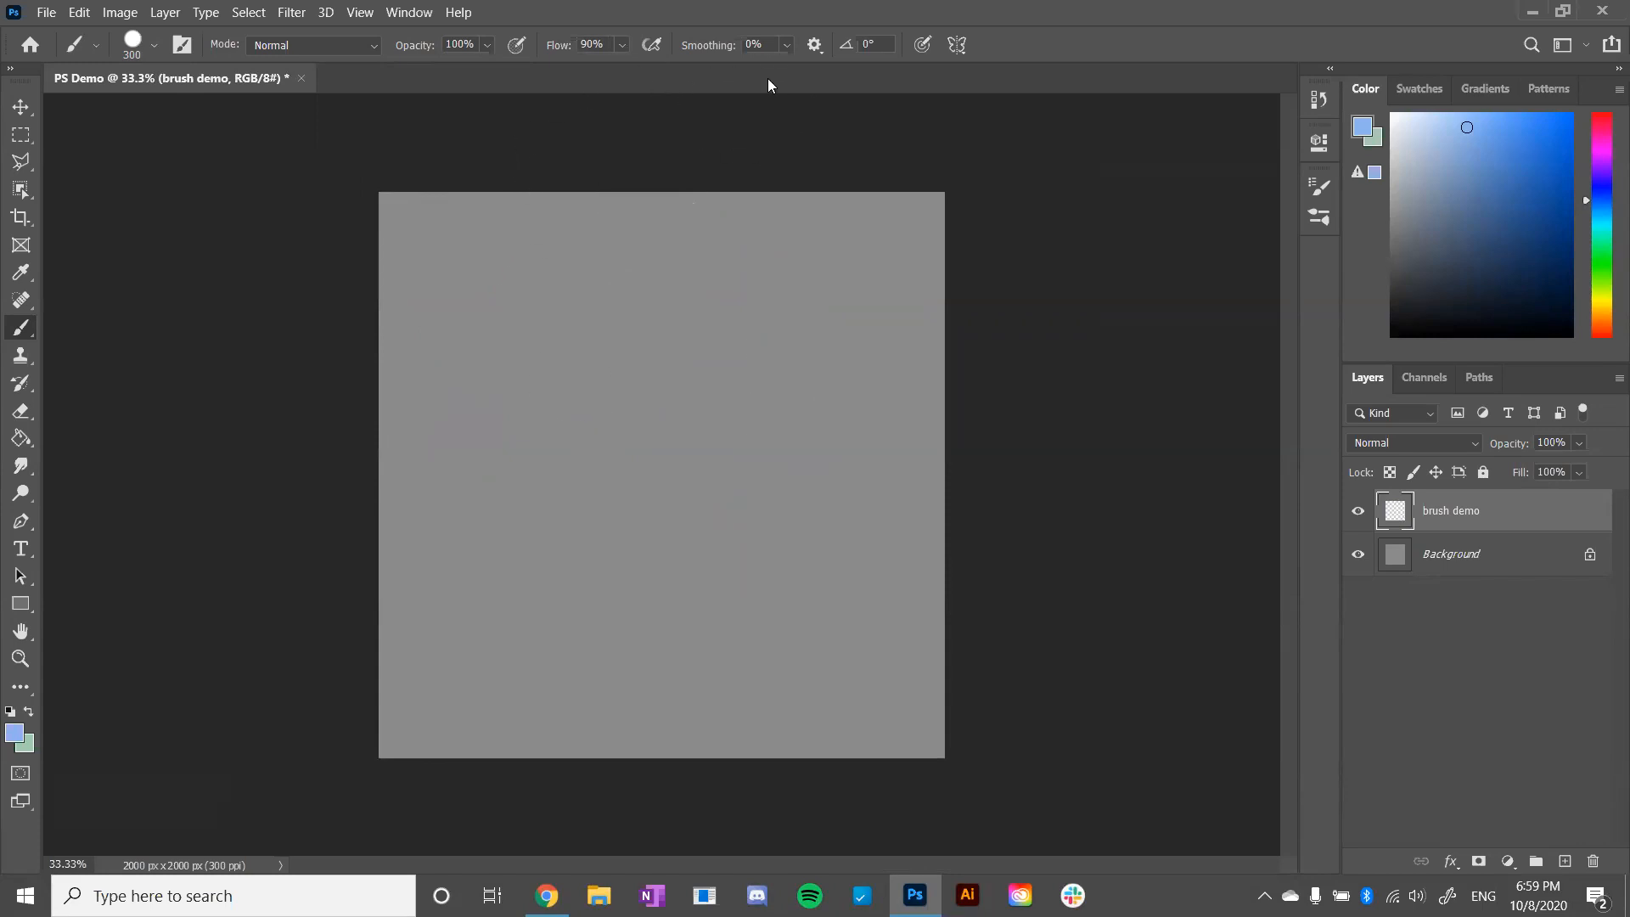
- Reduce the brush size to 200 px and paint a vertical stroke near the canvas's left edge, replacing the first try
key("bracketleft")
key("bracketleft")
left_click_drag(446, 244, 473, 550)
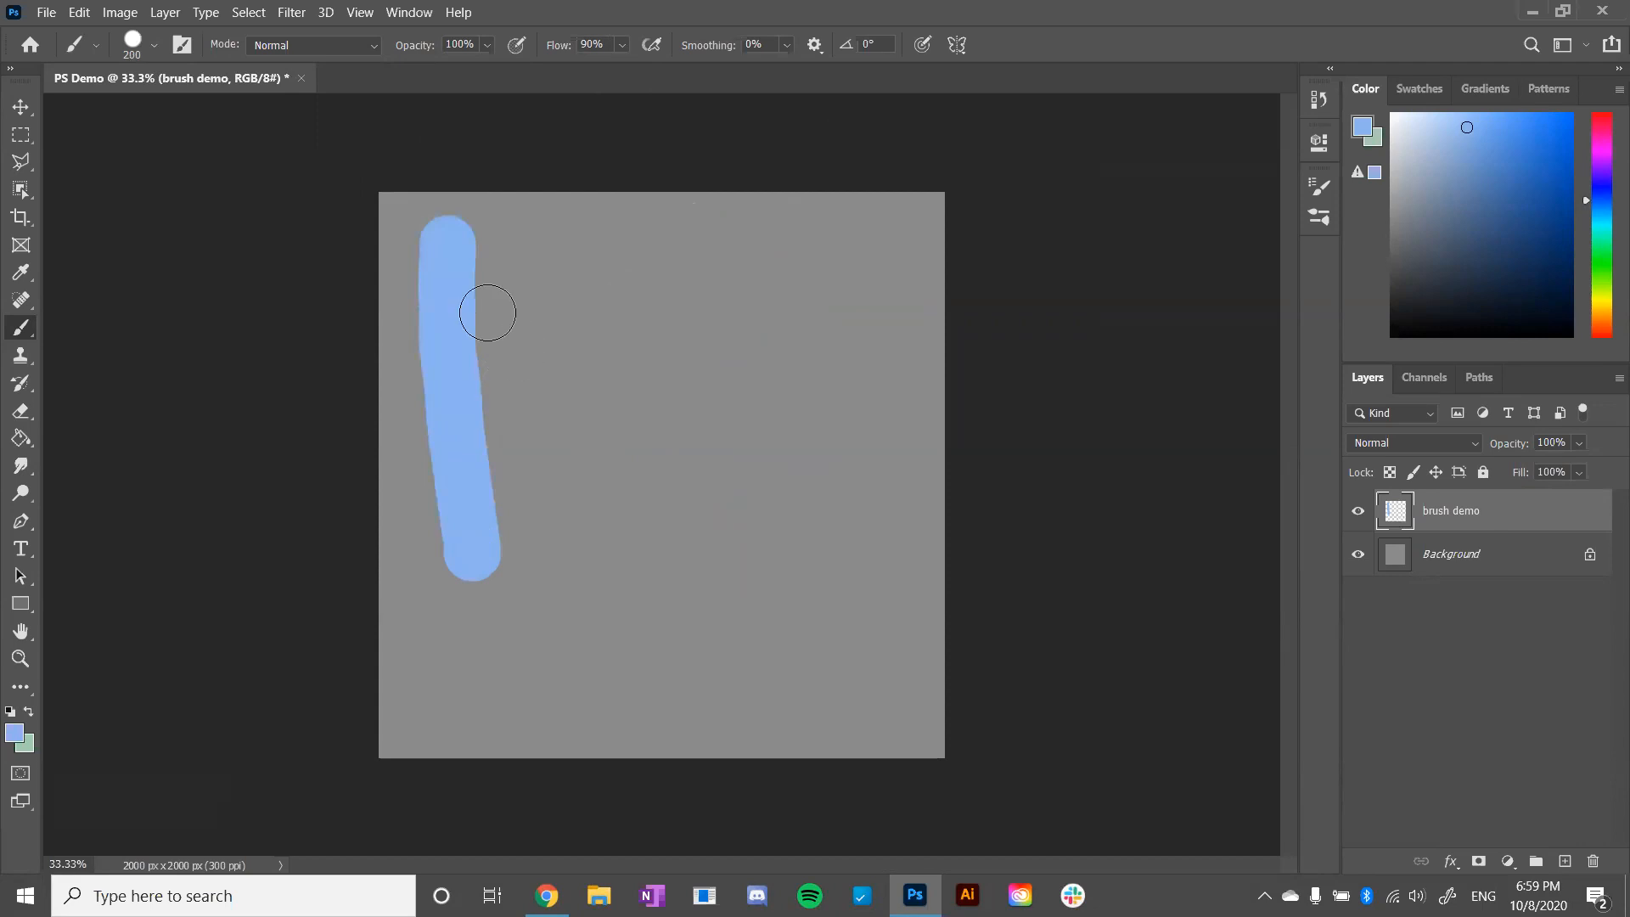
key("ctrl+z")
left_click_drag(445, 249, 451, 496)
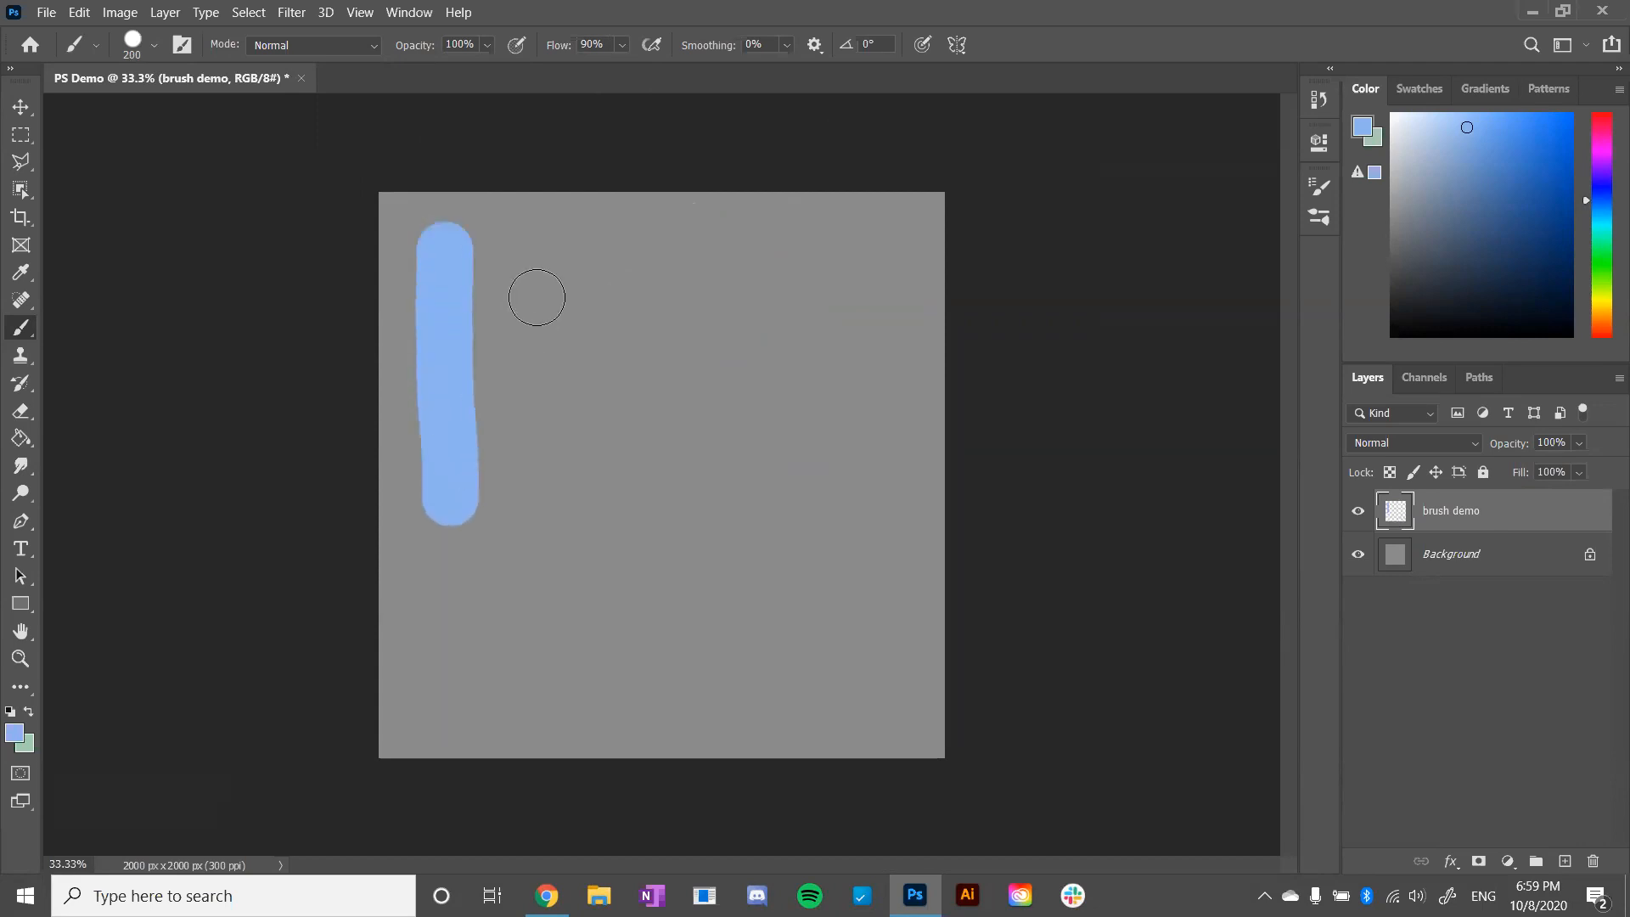
- Set the brush smoothing to 100% and paint a second, longer vertical stroke beside the first
left_click(785, 46)
left_click_drag(790, 69, 836, 68)
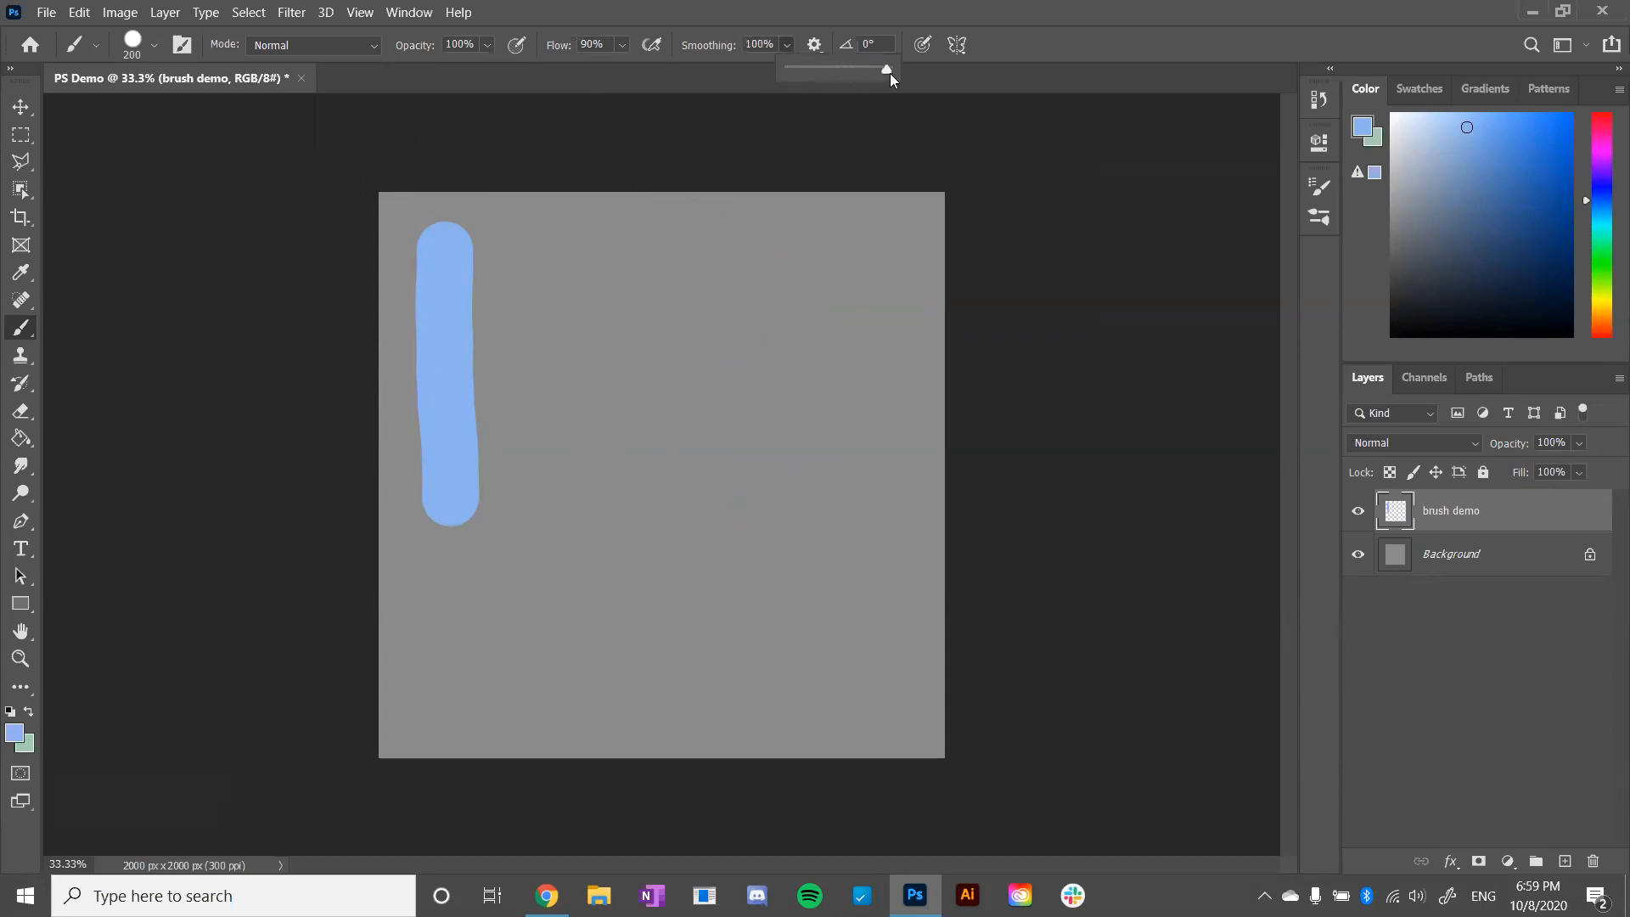
left_click_drag(578, 224, 604, 501)
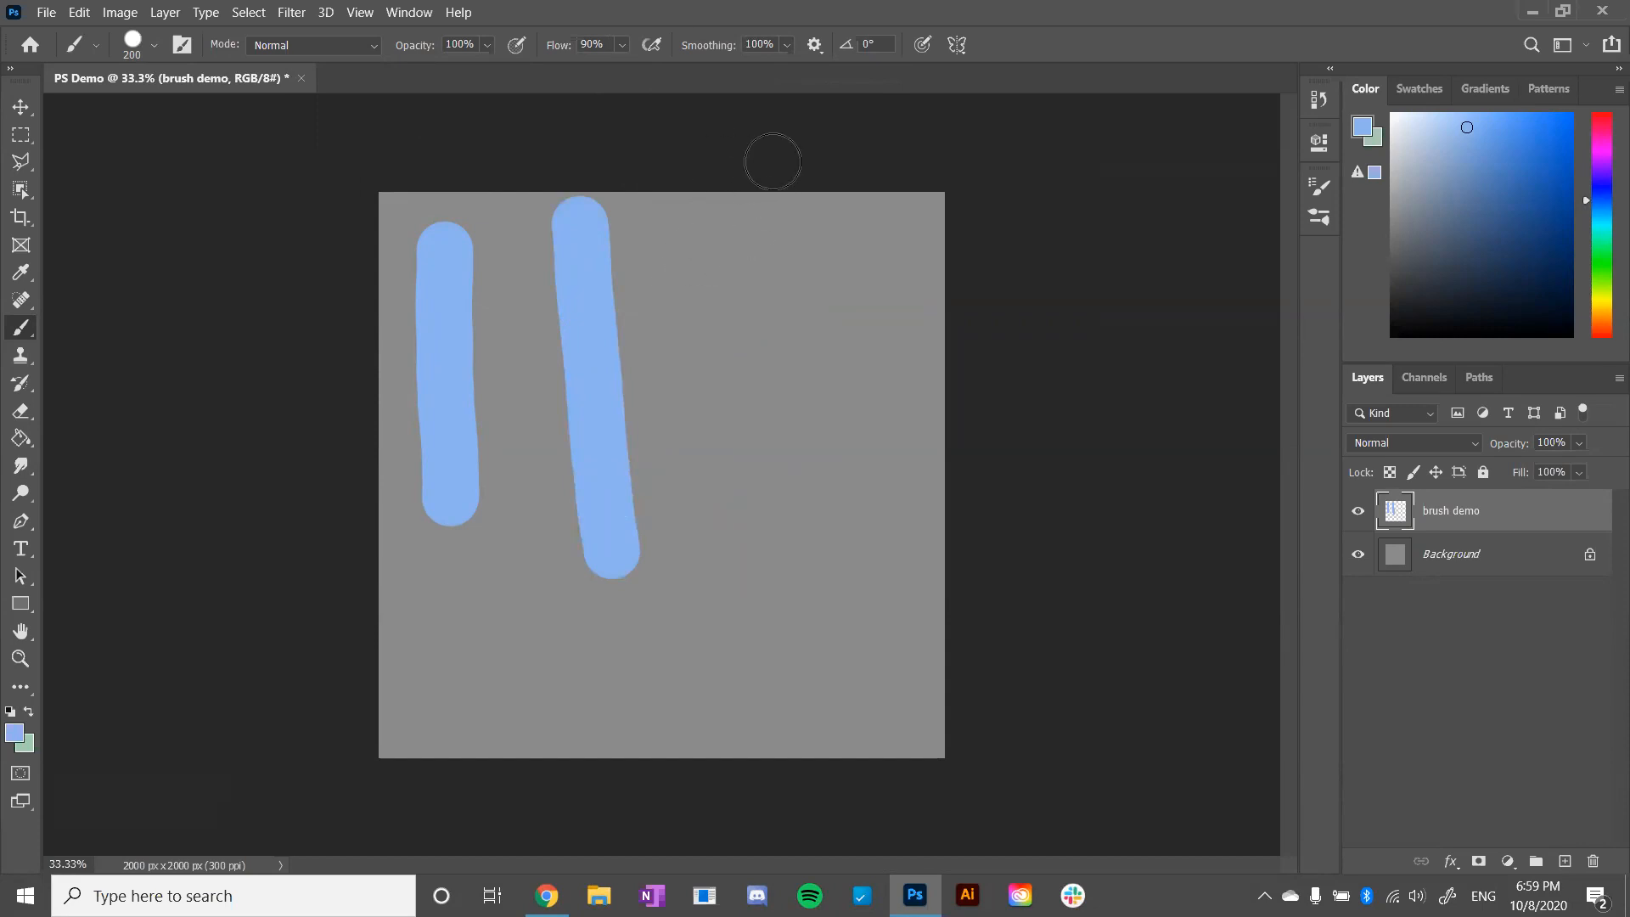
- Set the smoothing to 0% and the brush size to 80 px, and paint a zigzag beside the second vertical stroke
left_click(786, 46)
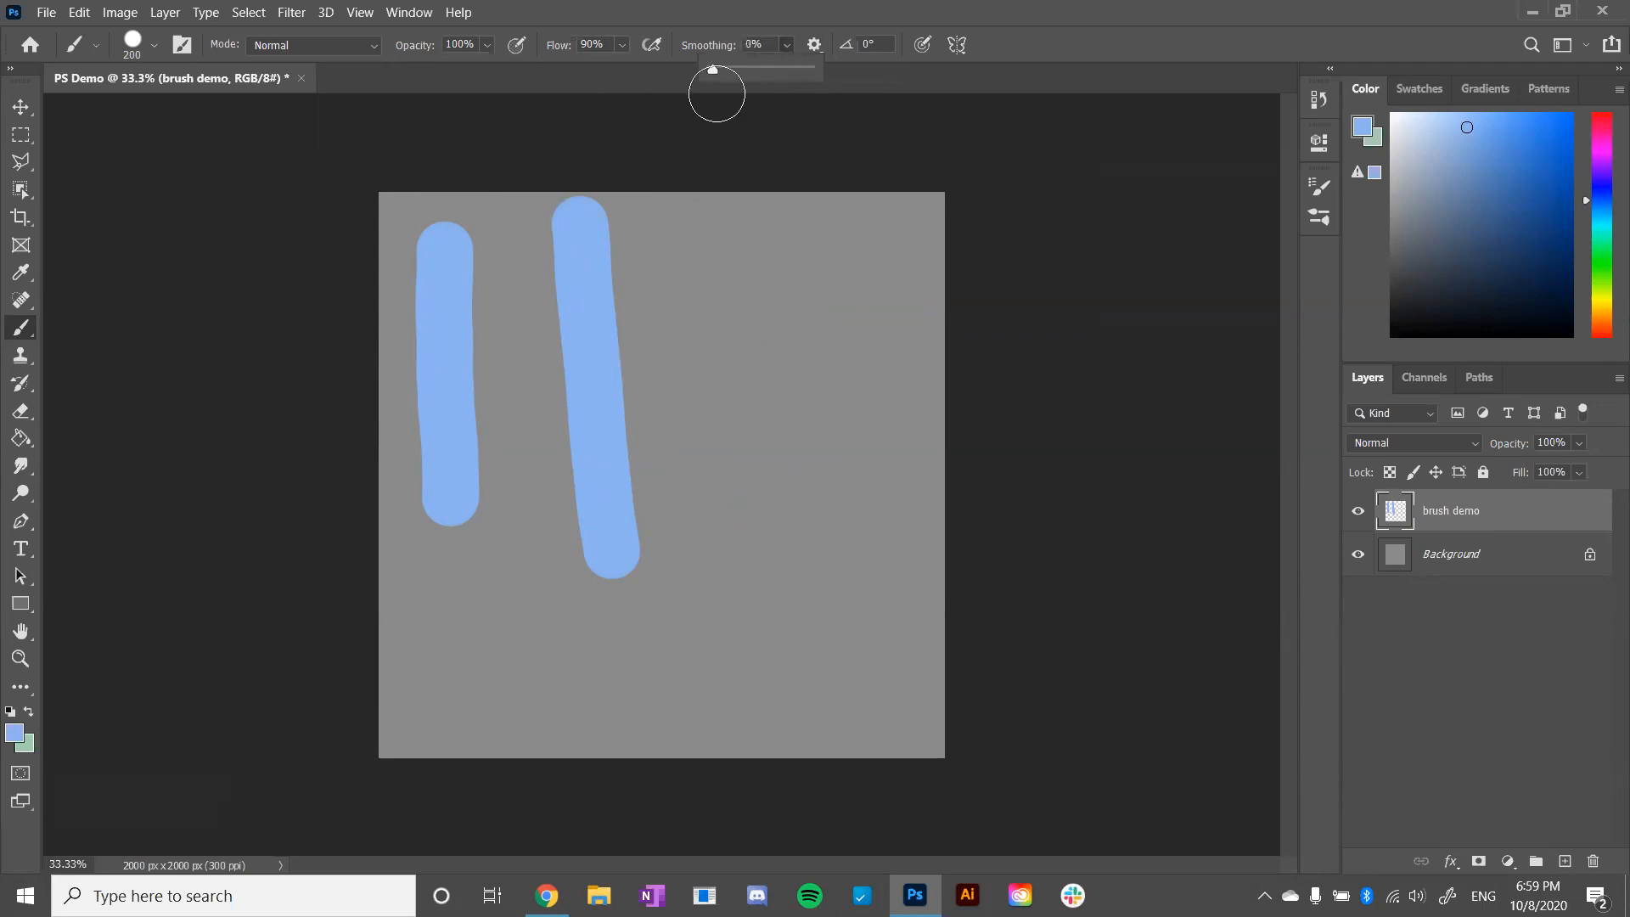
key("bracketleft")
key("bracketleft")
key("bracketleft")
key("bracketleft")
key("bracketleft")
key("bracketleft")
mouse_move(699, 240)
left_mouse_down()
mouse_move(734, 282)
mouse_move(665, 394)
mouse_move(686, 590)
left_mouse_up()
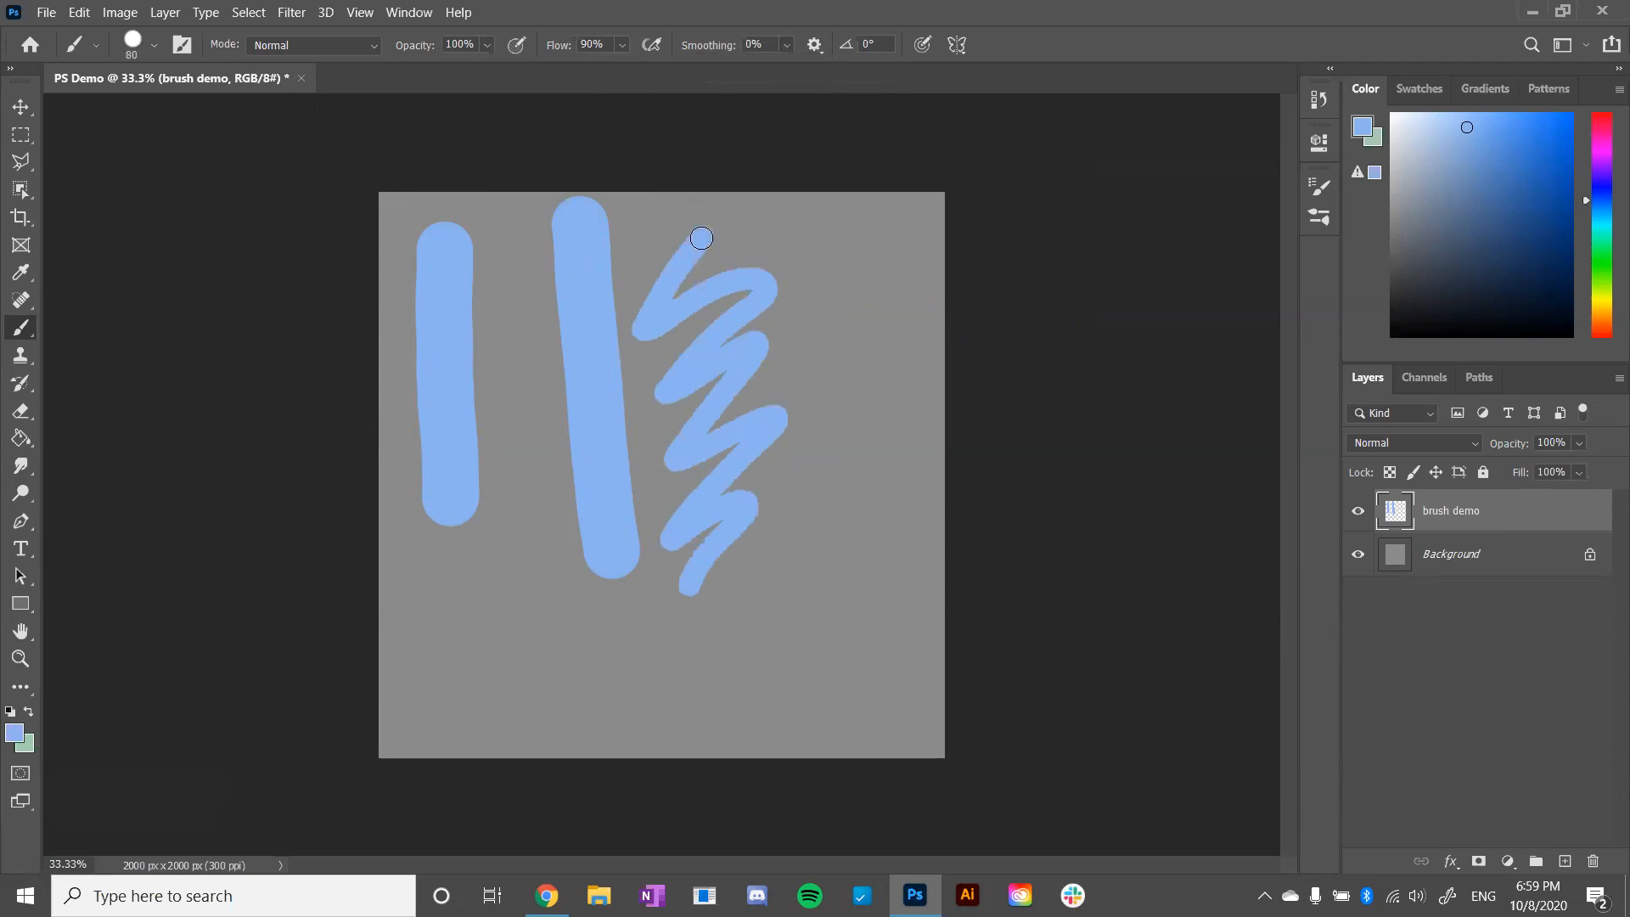
- Raise the smoothing to 100% and paint a second zigzag down the canvas's right side
left_click(786, 47)
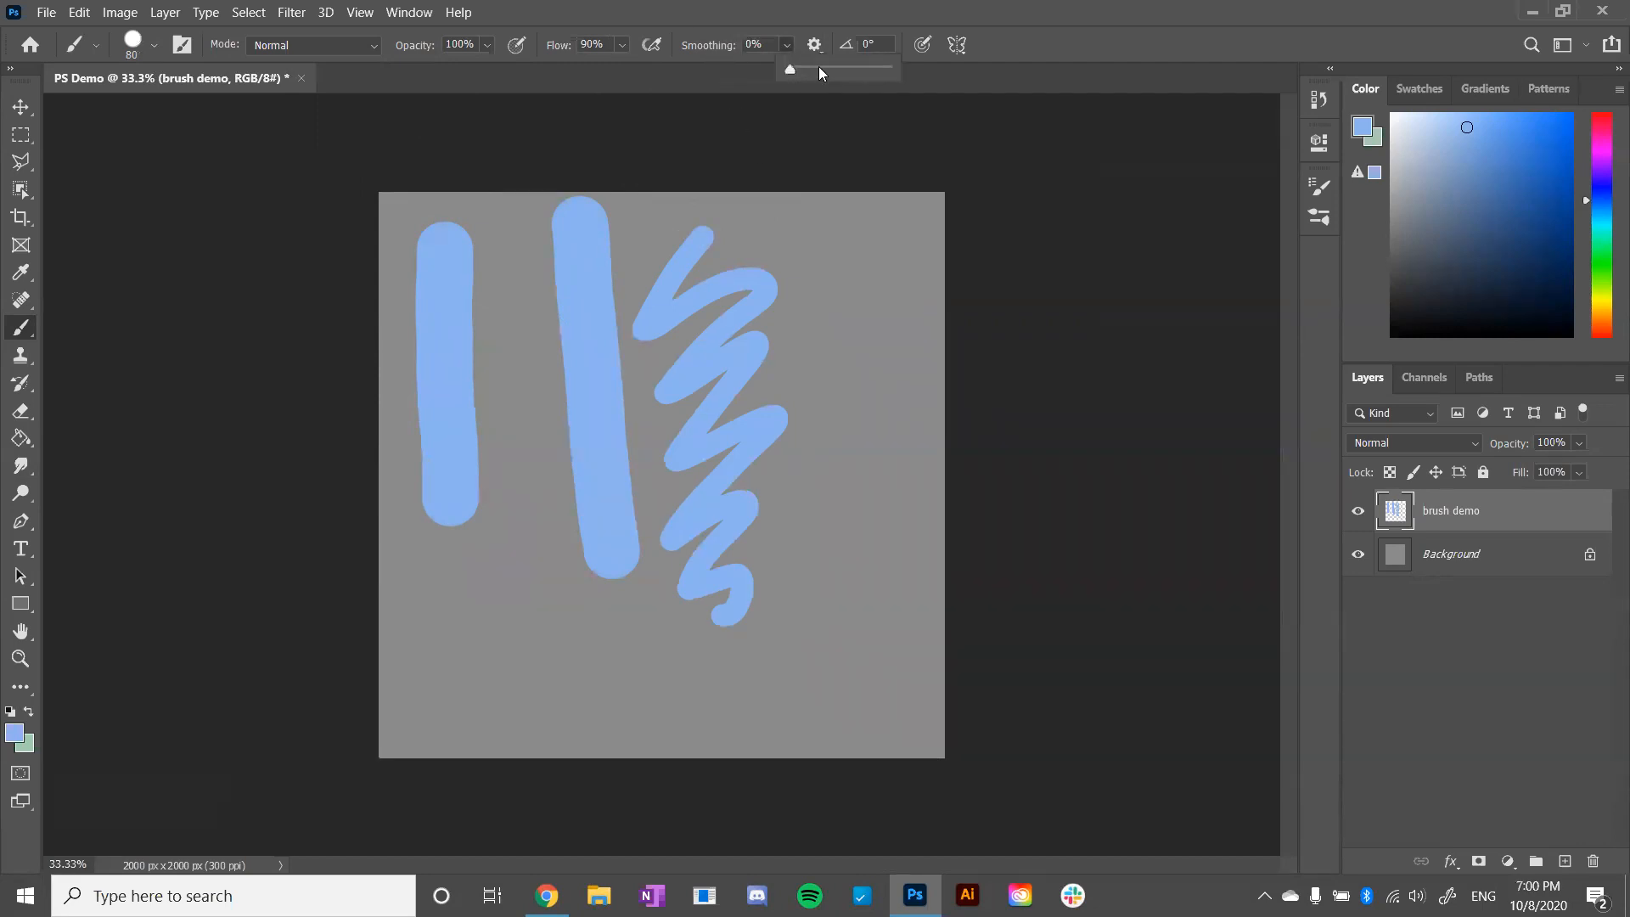
mouse_move(838, 219)
left_mouse_down()
mouse_move(818, 246)
mouse_move(889, 250)
mouse_move(805, 344)
mouse_move(889, 344)
mouse_move(889, 380)
mouse_move(818, 494)
mouse_move(848, 517)
mouse_move(904, 516)
mouse_move(806, 647)
mouse_move(845, 631)
mouse_move(860, 670)
mouse_move(800, 711)
left_mouse_up()
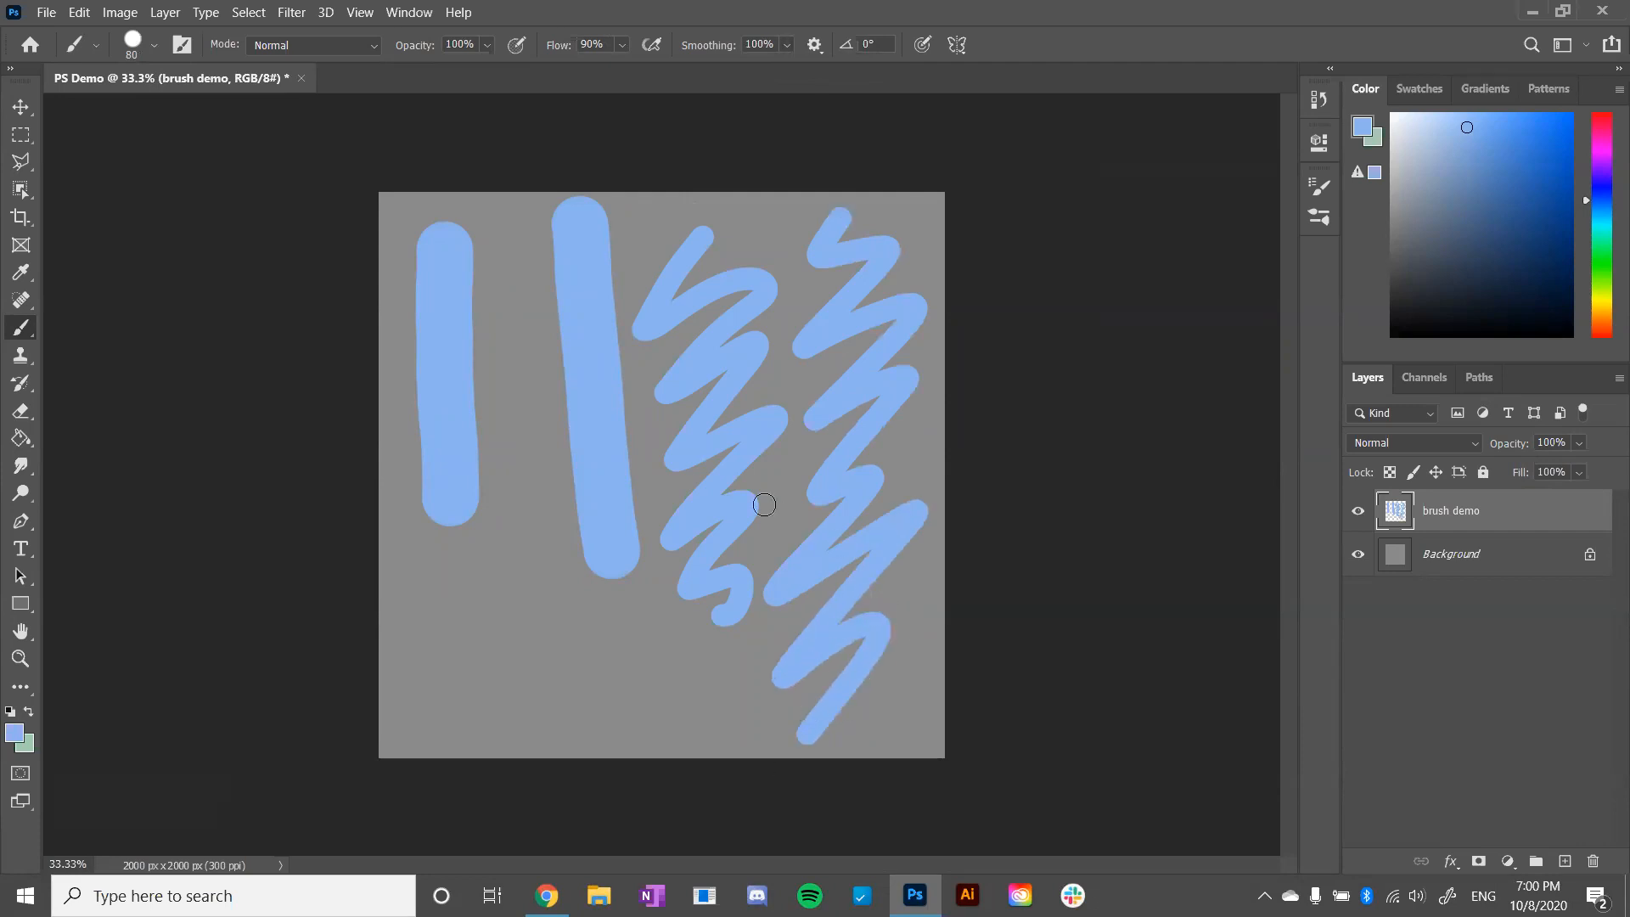
- Try long looping strokes across the canvas with full smoothing, and undo them
mouse_move(392, 668)
left_mouse_down()
mouse_move(501, 620)
mouse_move(607, 654)
mouse_move(720, 599)
mouse_move(692, 709)
left_mouse_up()
key("ctrl+z")
mouse_move(461, 752)
left_mouse_down()
mouse_move(480, 611)
mouse_move(807, 204)
mouse_move(807, 526)
mouse_move(883, 795)
left_mouse_up()
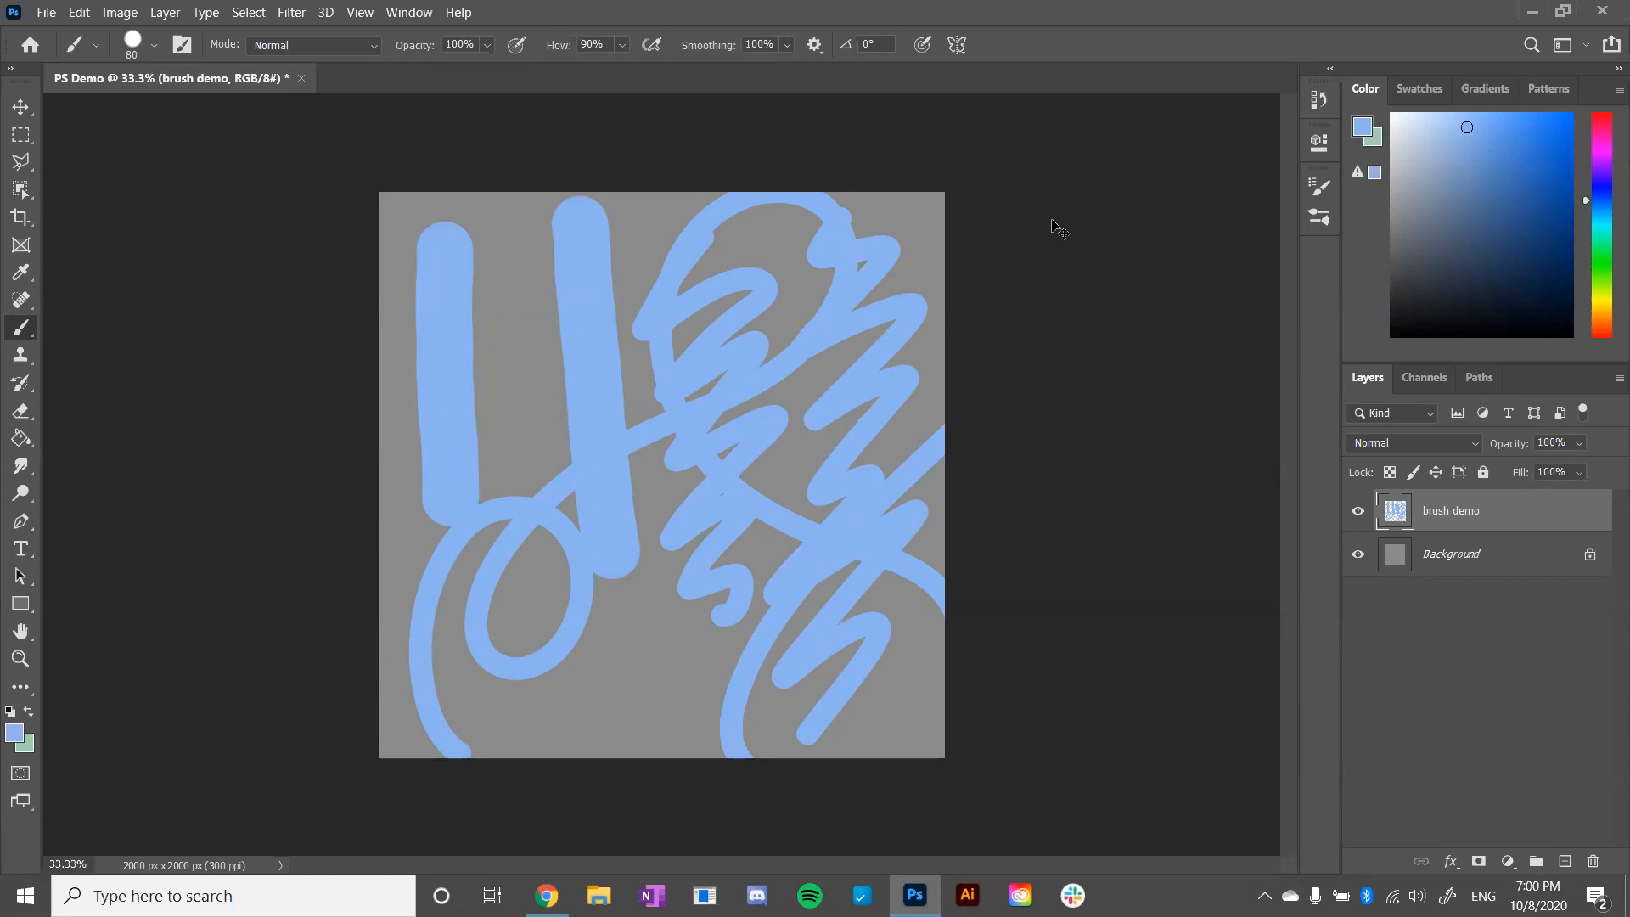
key("ctrl+z")
- Undo both zigzag strokes and enlarge the brush to 150 px
key("ctrl+z")
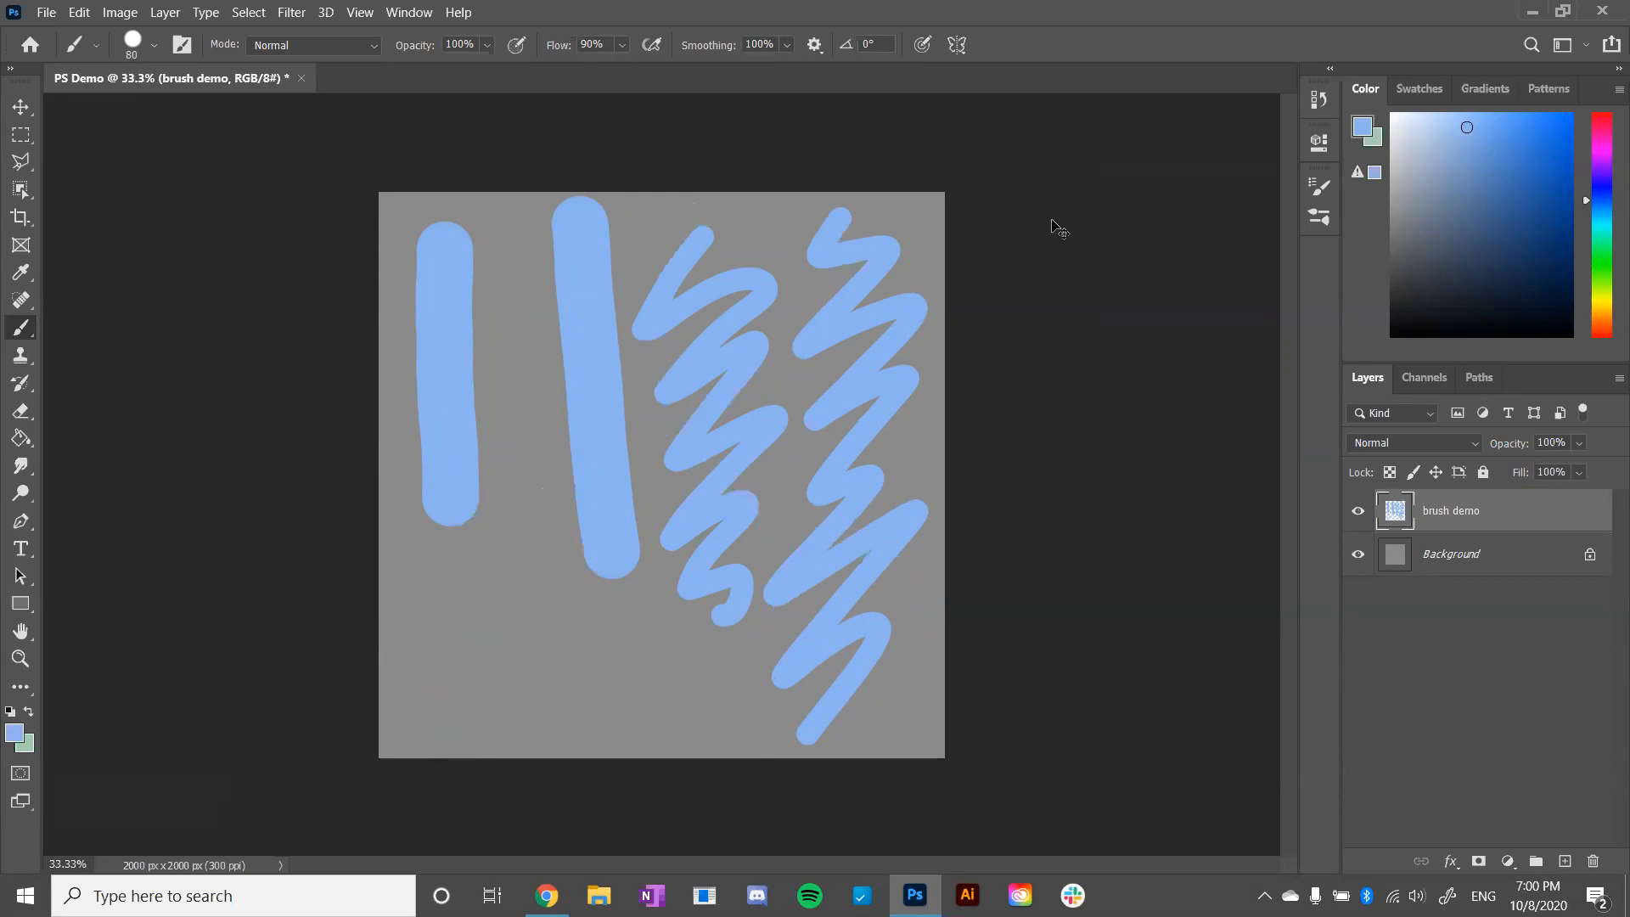
key("ctrl+z")
key("ctrl+z")
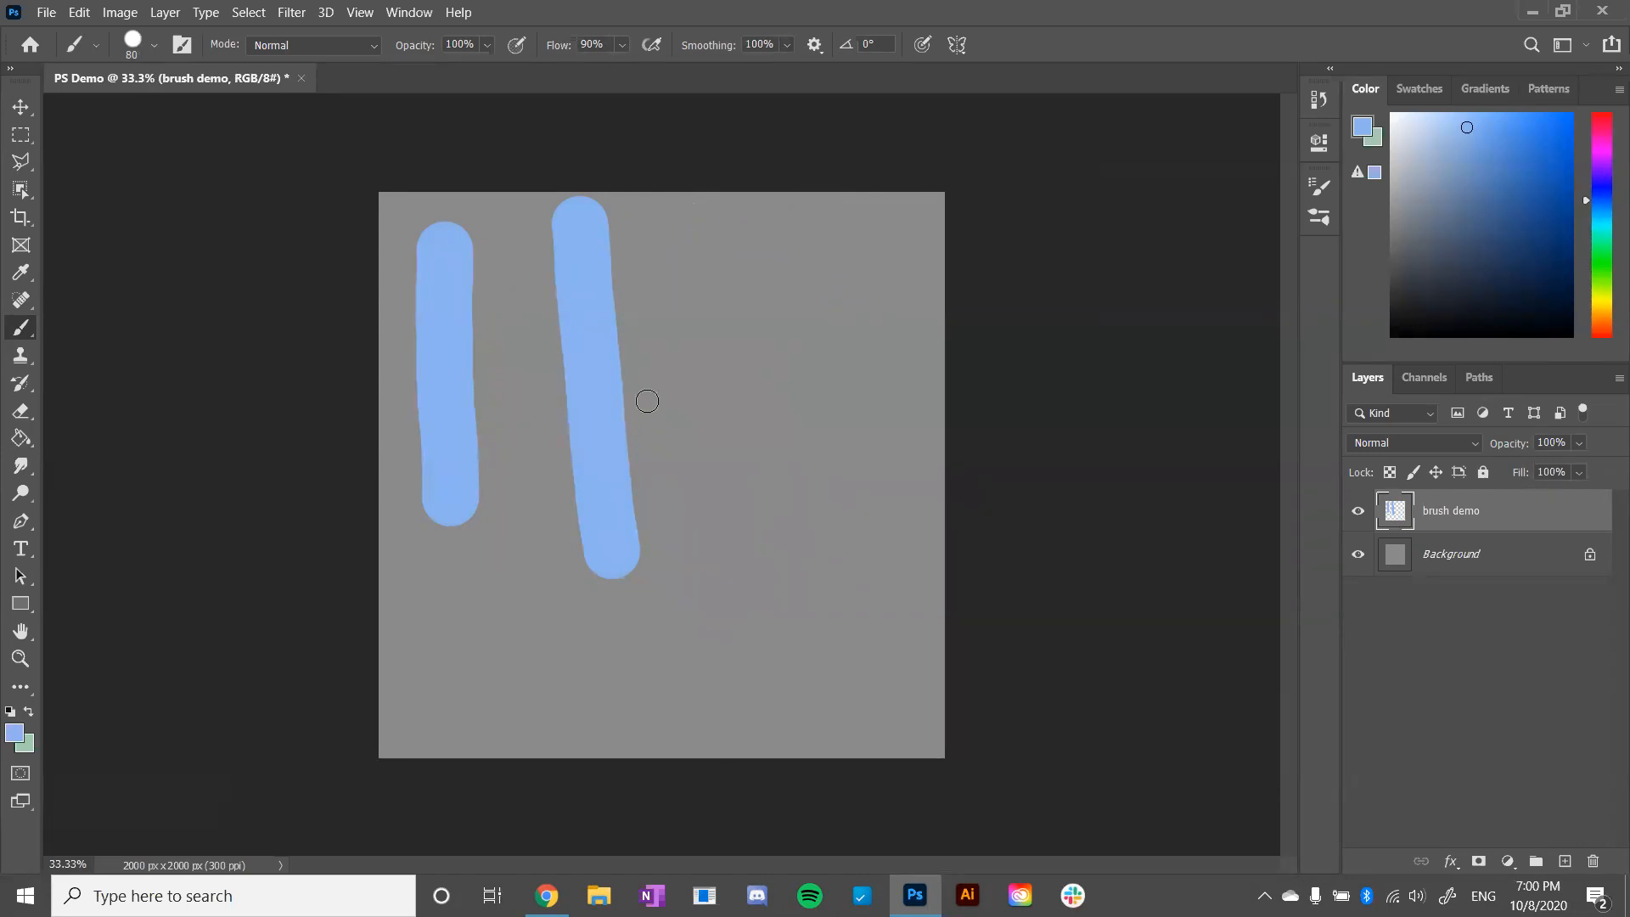
key("bracketright")
key("bracketright")
key("bracketright")
key("bracketright")
key("bracketright")
key("bracketright")
key("bracketright")
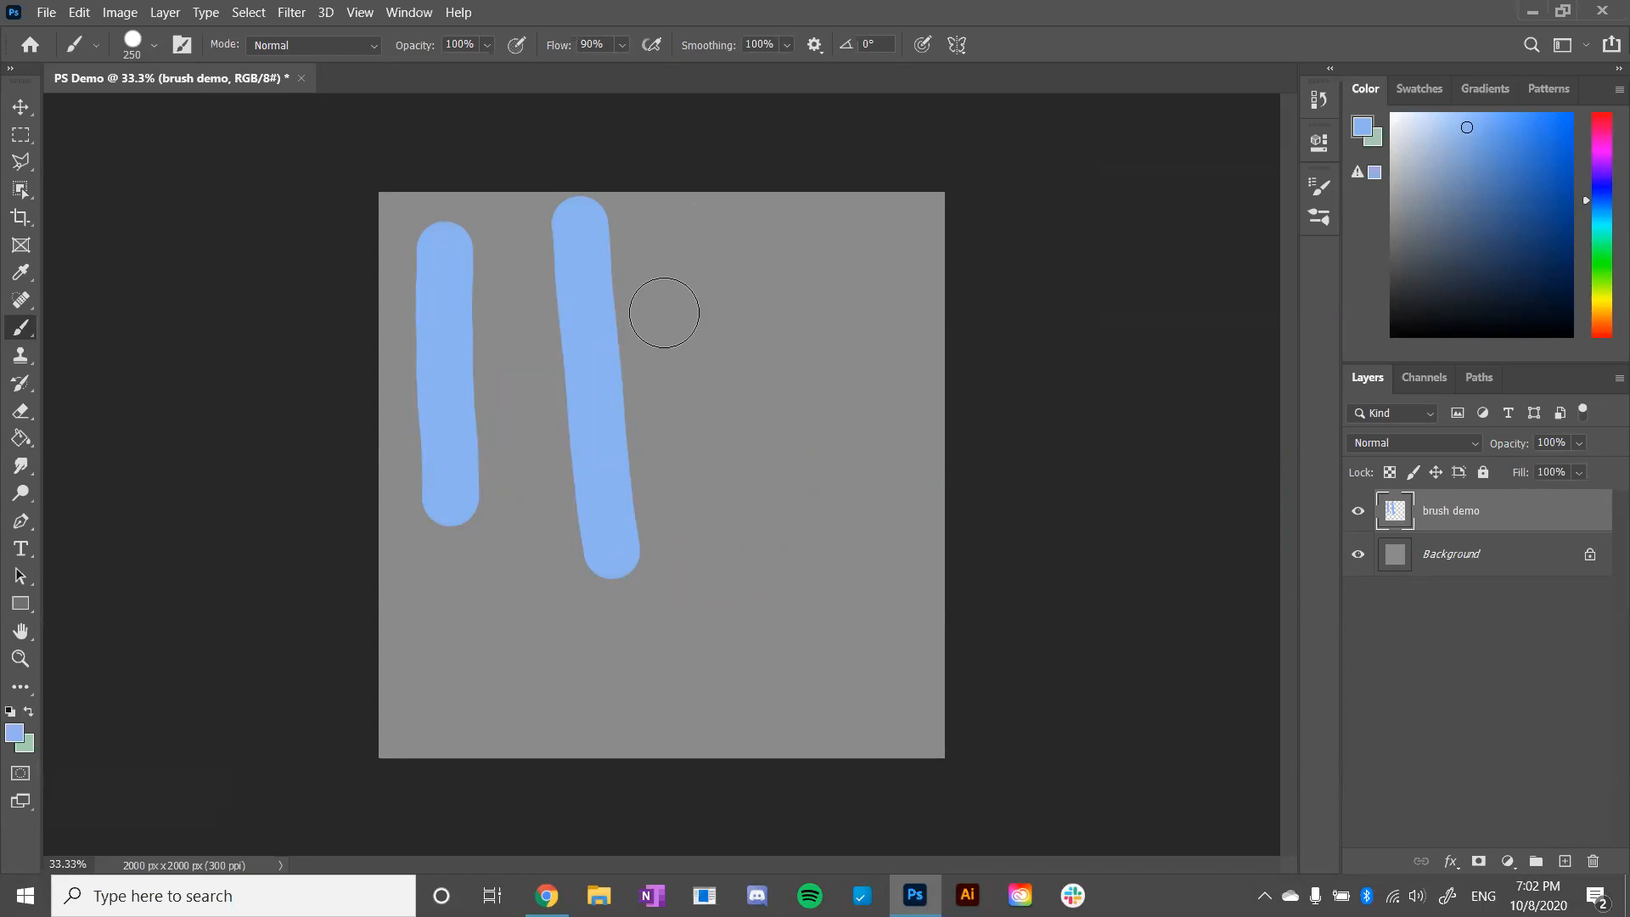
- Switch to the Google Slides presentation, advance to the Blending Modes slide, and return to Photoshop
key("alt+Tab")
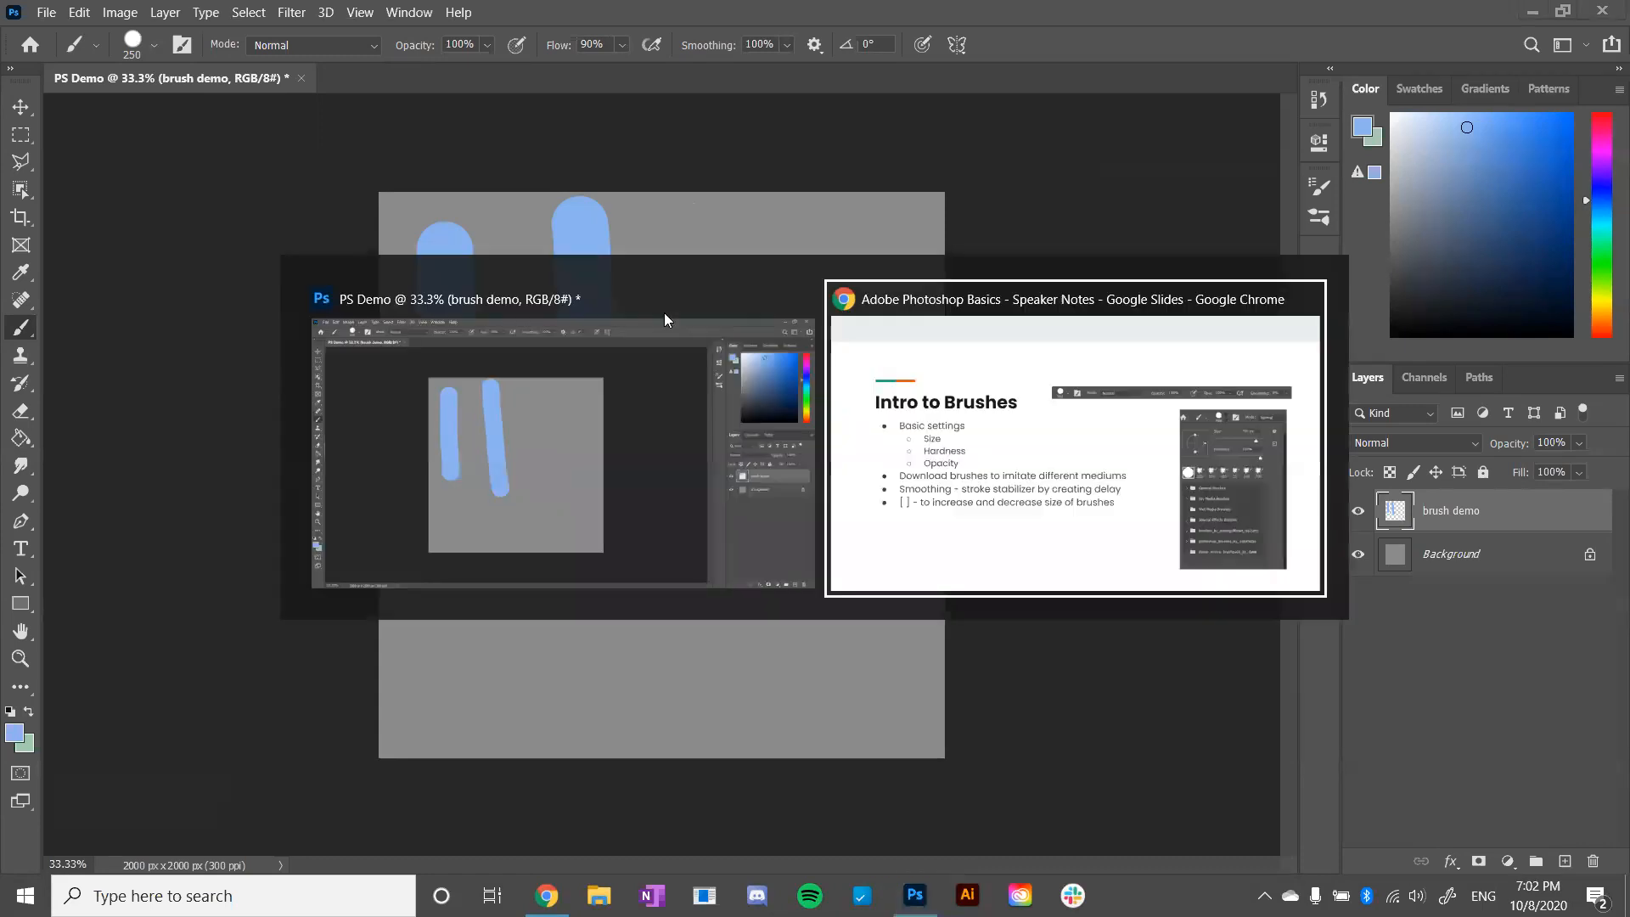
key("Right")
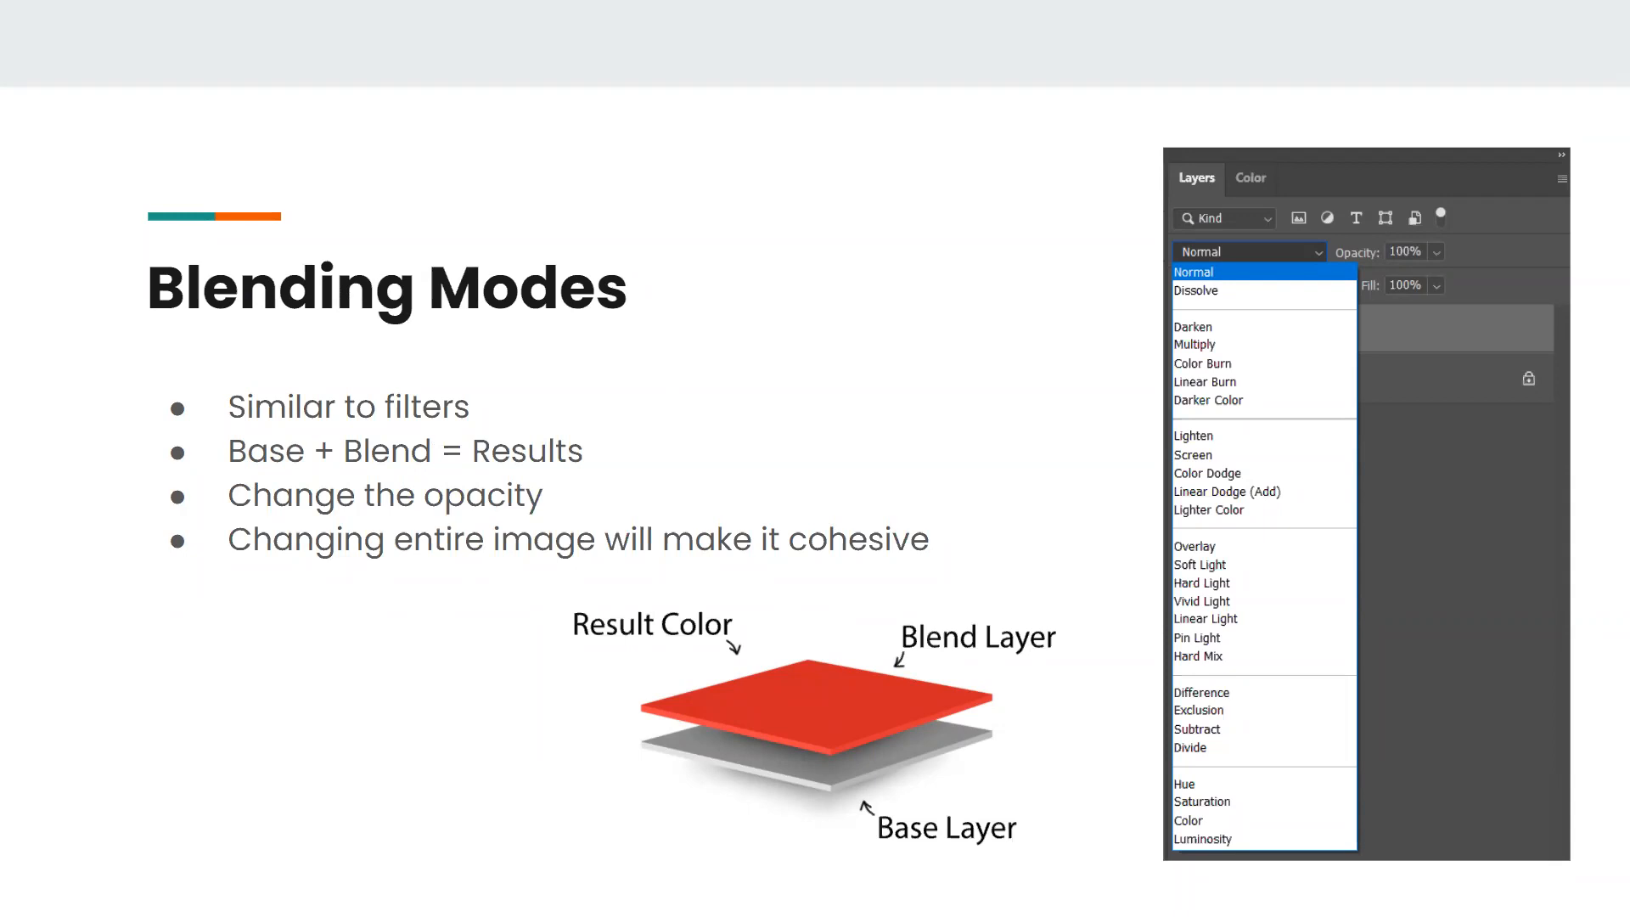
key("alt+Tab")
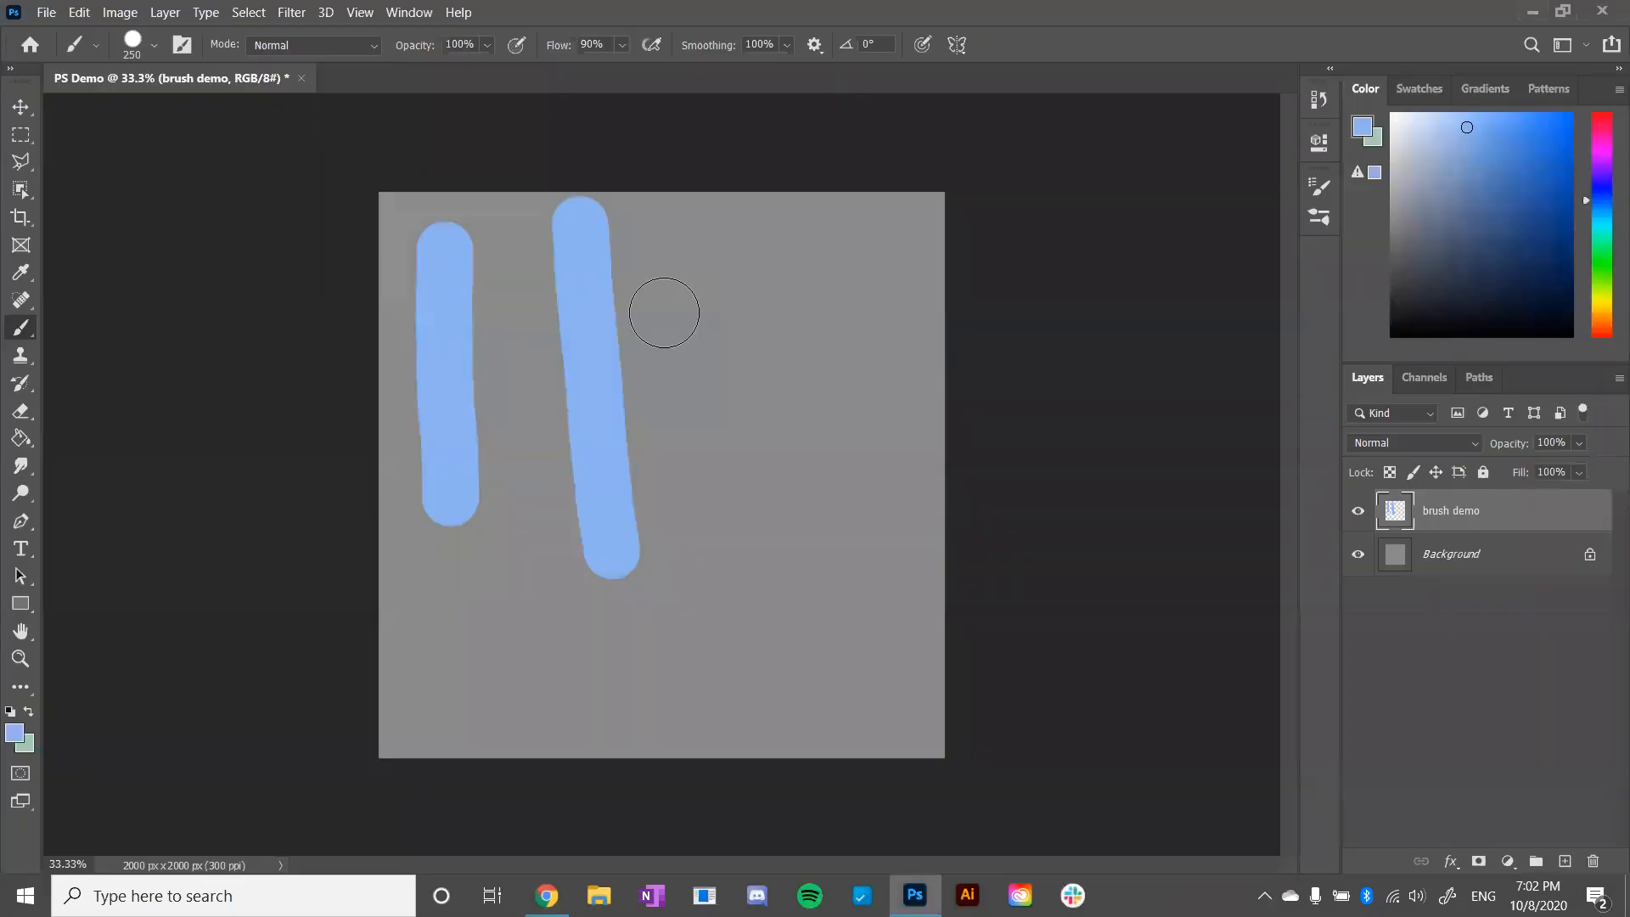
- Undo both vertical brush strokes and rename the brush demo layer to "blue"
key("ctrl+z")
key("ctrl+z")
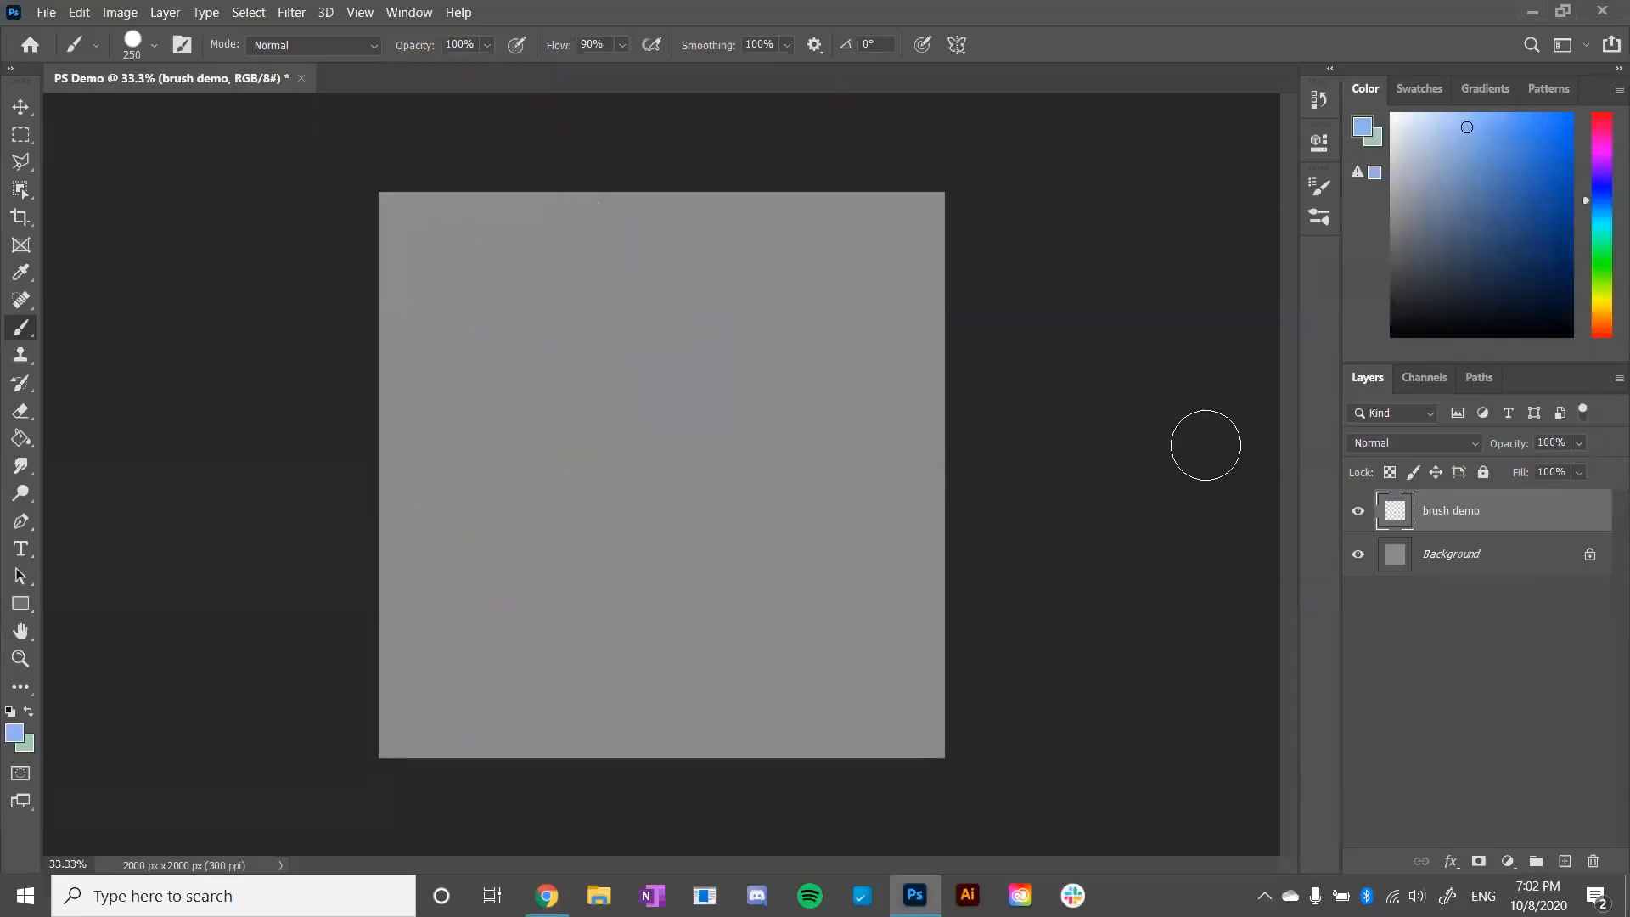
double_click(1451, 511)
type("blue")
key("Return")
- Enlarge the brush to 700 px, choose a deeper blue, and paint a large filled circle on the canvas's left half
key("bracketright")
key("bracketright")
key("bracketright")
key("bracketright")
key("bracketright")
left_click(1506, 146)
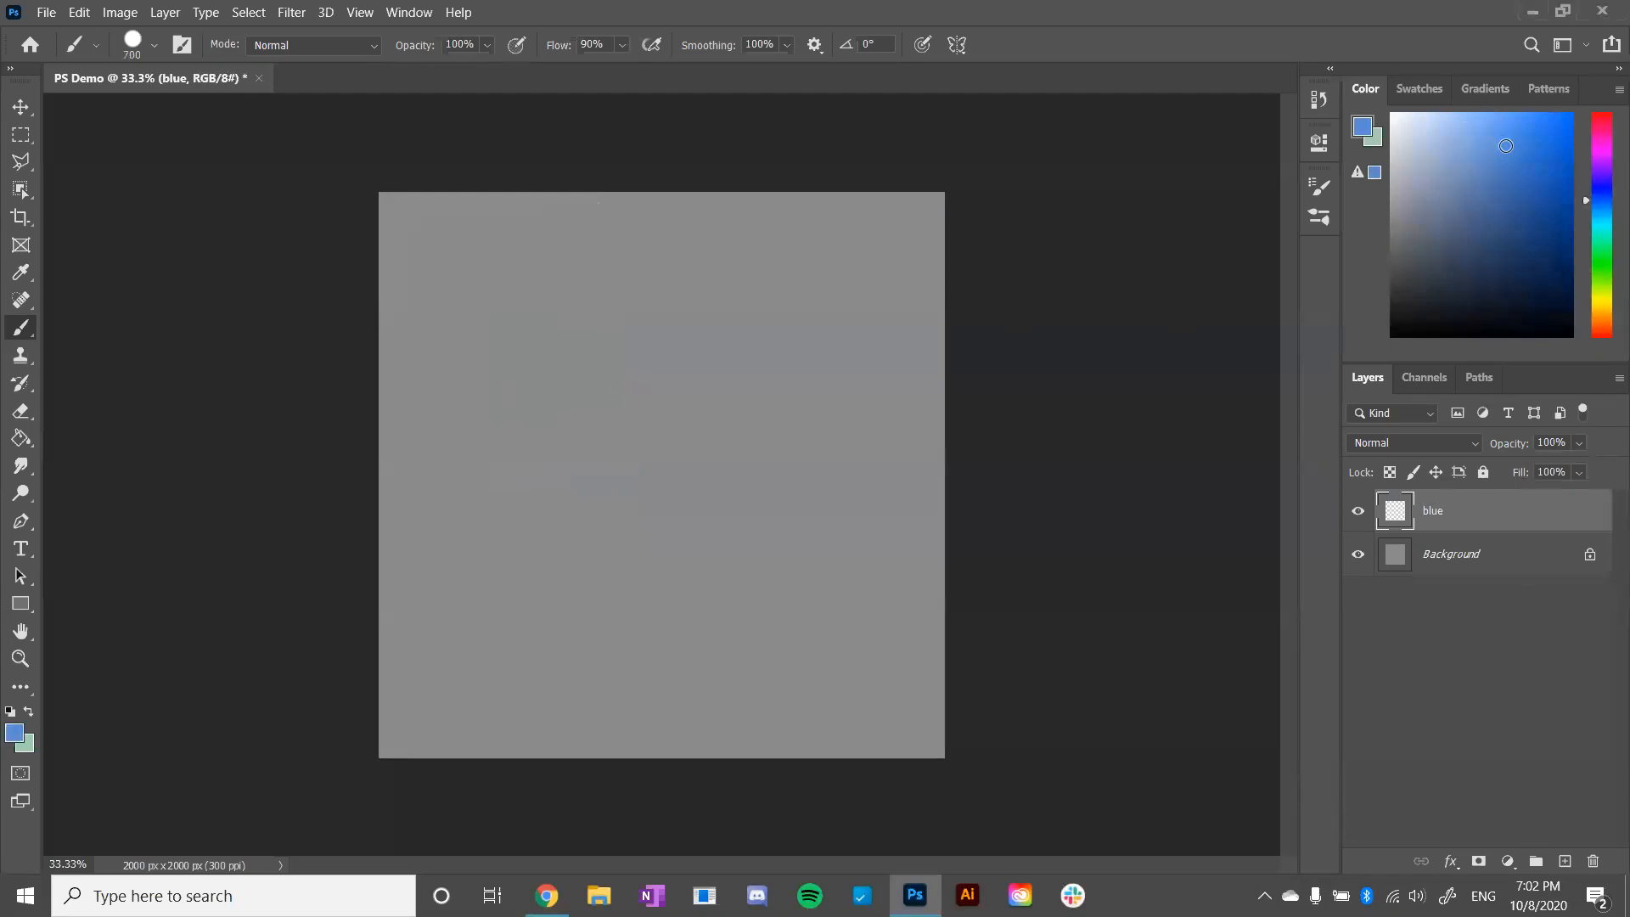
mouse_move(550, 439)
left_mouse_down()
mouse_move(530, 469)
mouse_move(595, 454)
mouse_move(586, 510)
mouse_move(517, 470)
mouse_move(543, 425)
left_mouse_up()
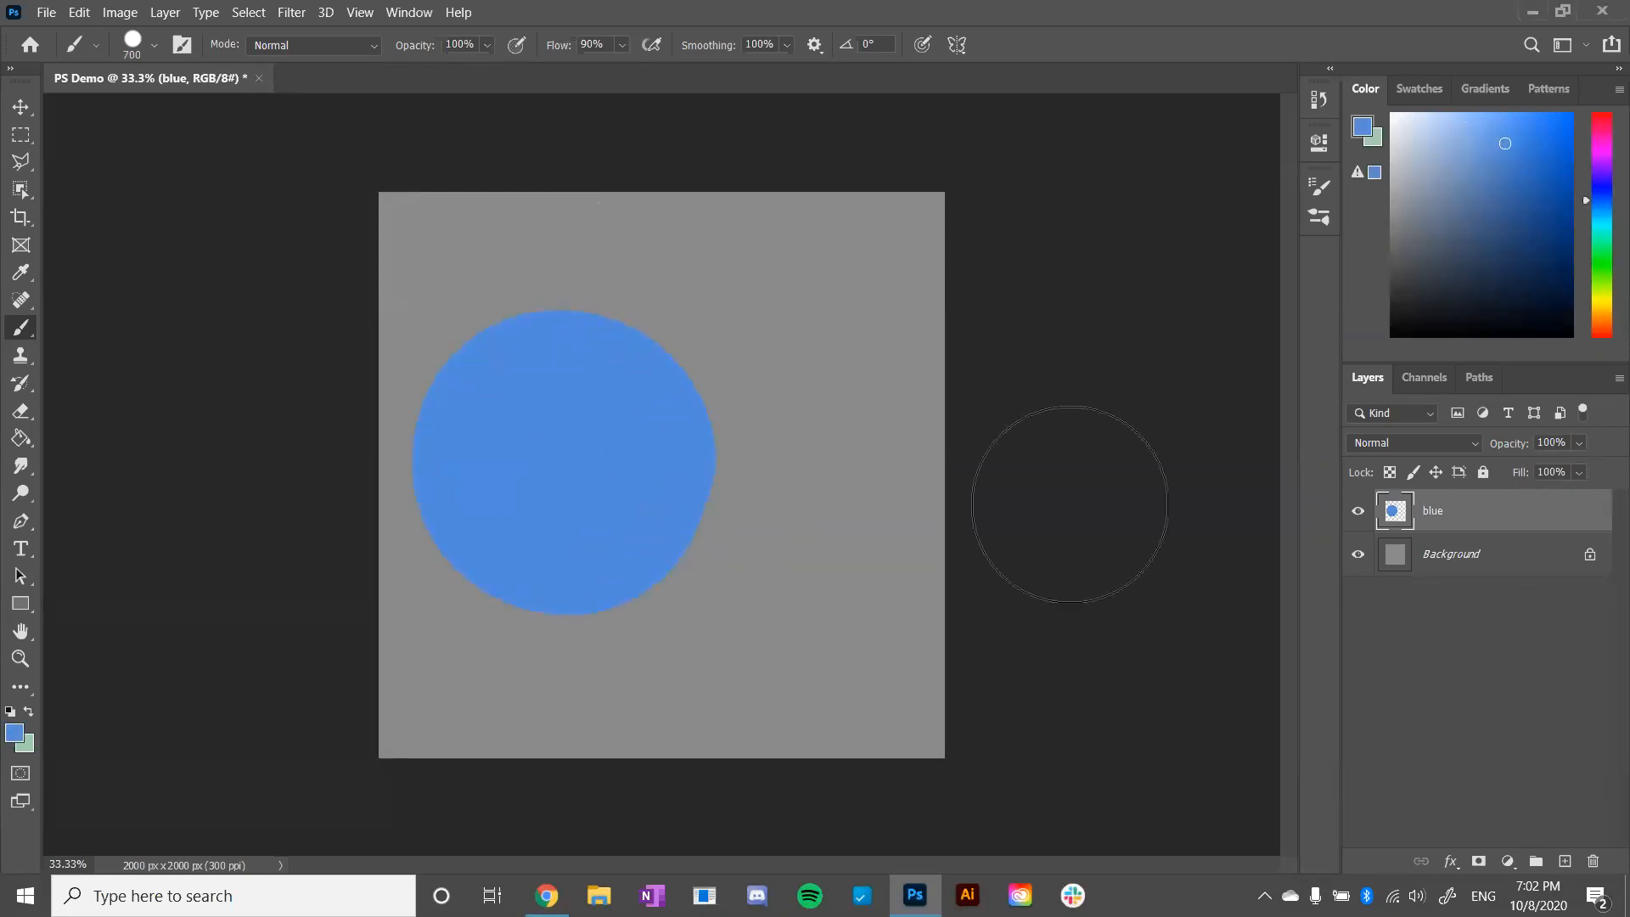
- Add a new layer and paint a large pink circle on it, overlapping the blue circle's right side
left_click(1567, 861)
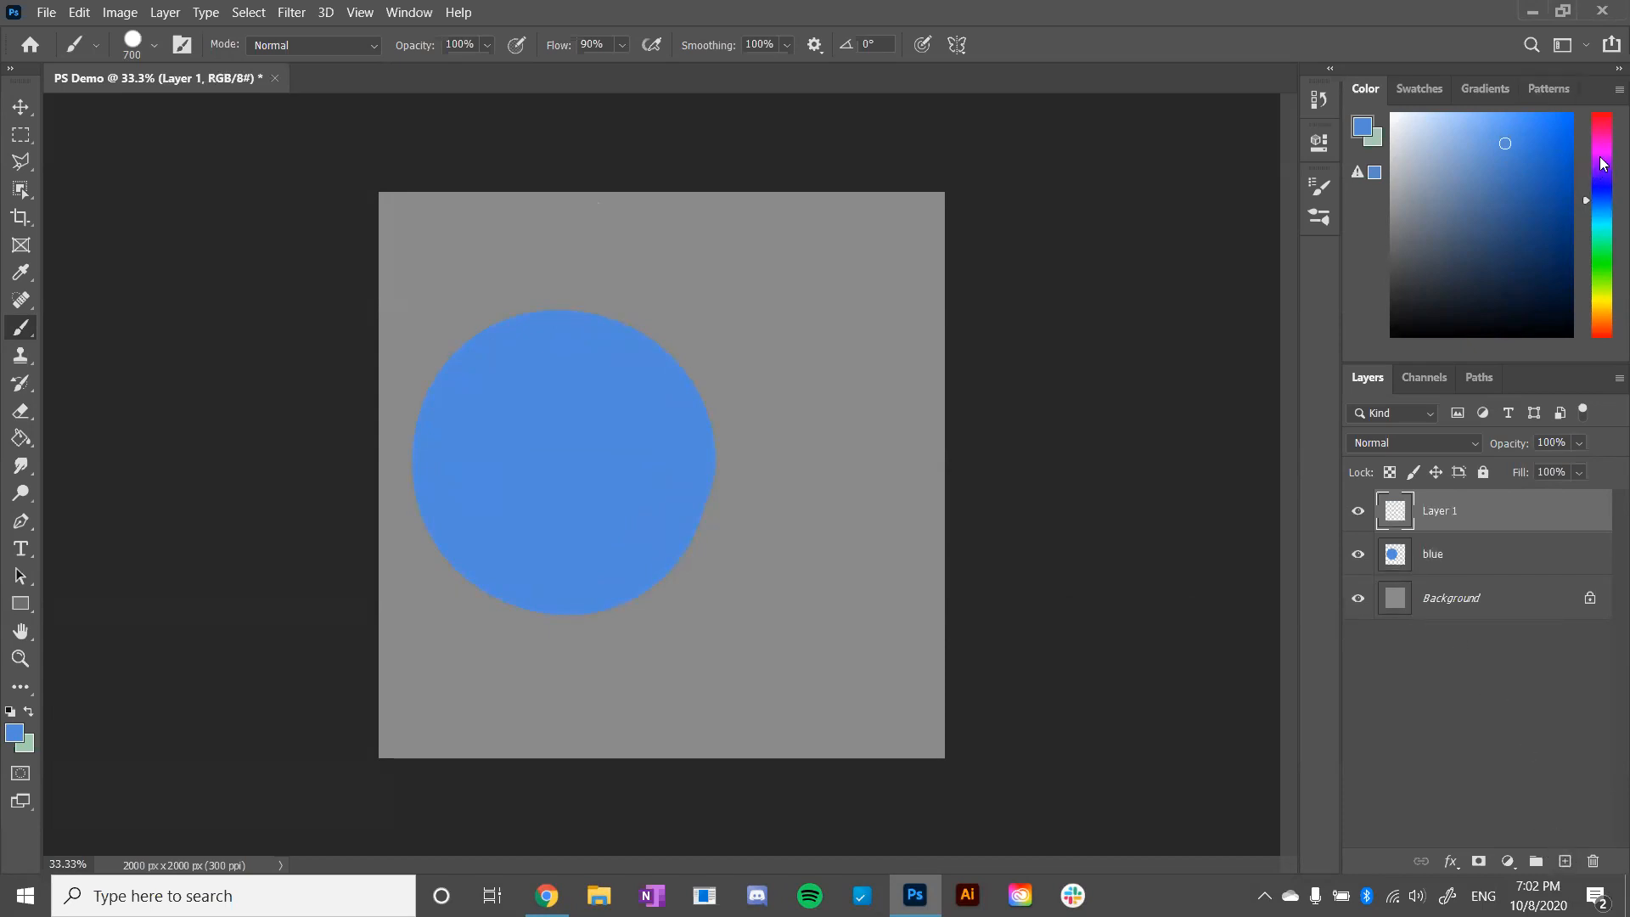
left_click_drag(1595, 174, 1586, 121)
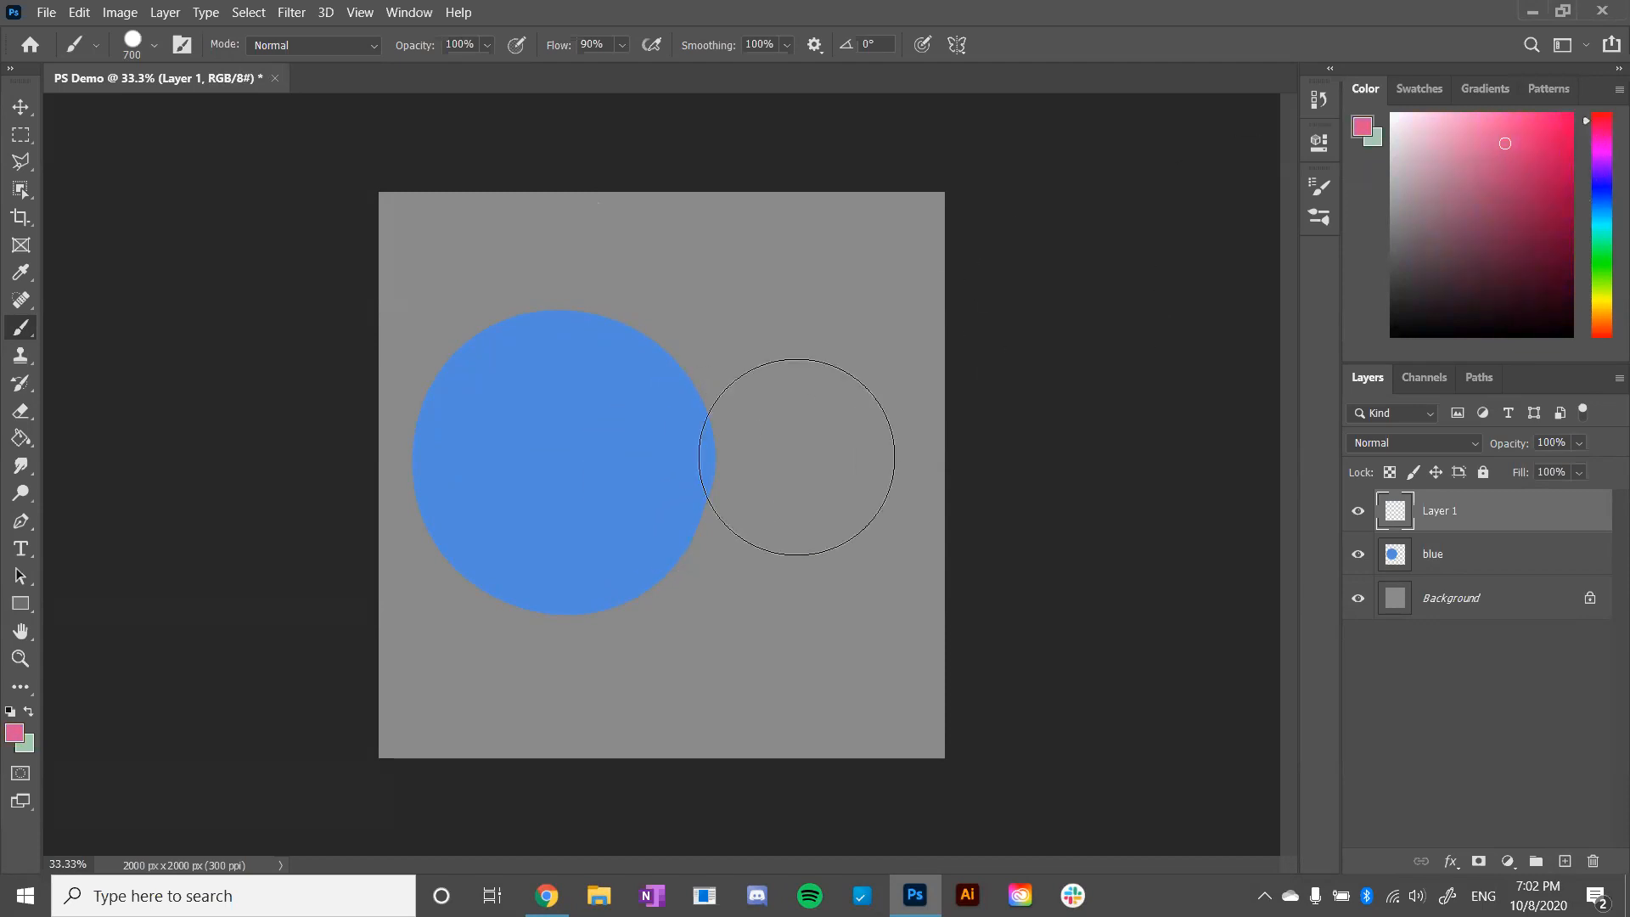
mouse_move(746, 506)
left_mouse_down()
mouse_move(764, 484)
mouse_move(760, 561)
mouse_move(746, 507)
mouse_move(775, 538)
mouse_move(747, 517)
mouse_move(969, 471)
left_mouse_up()
key("ctrl+z")
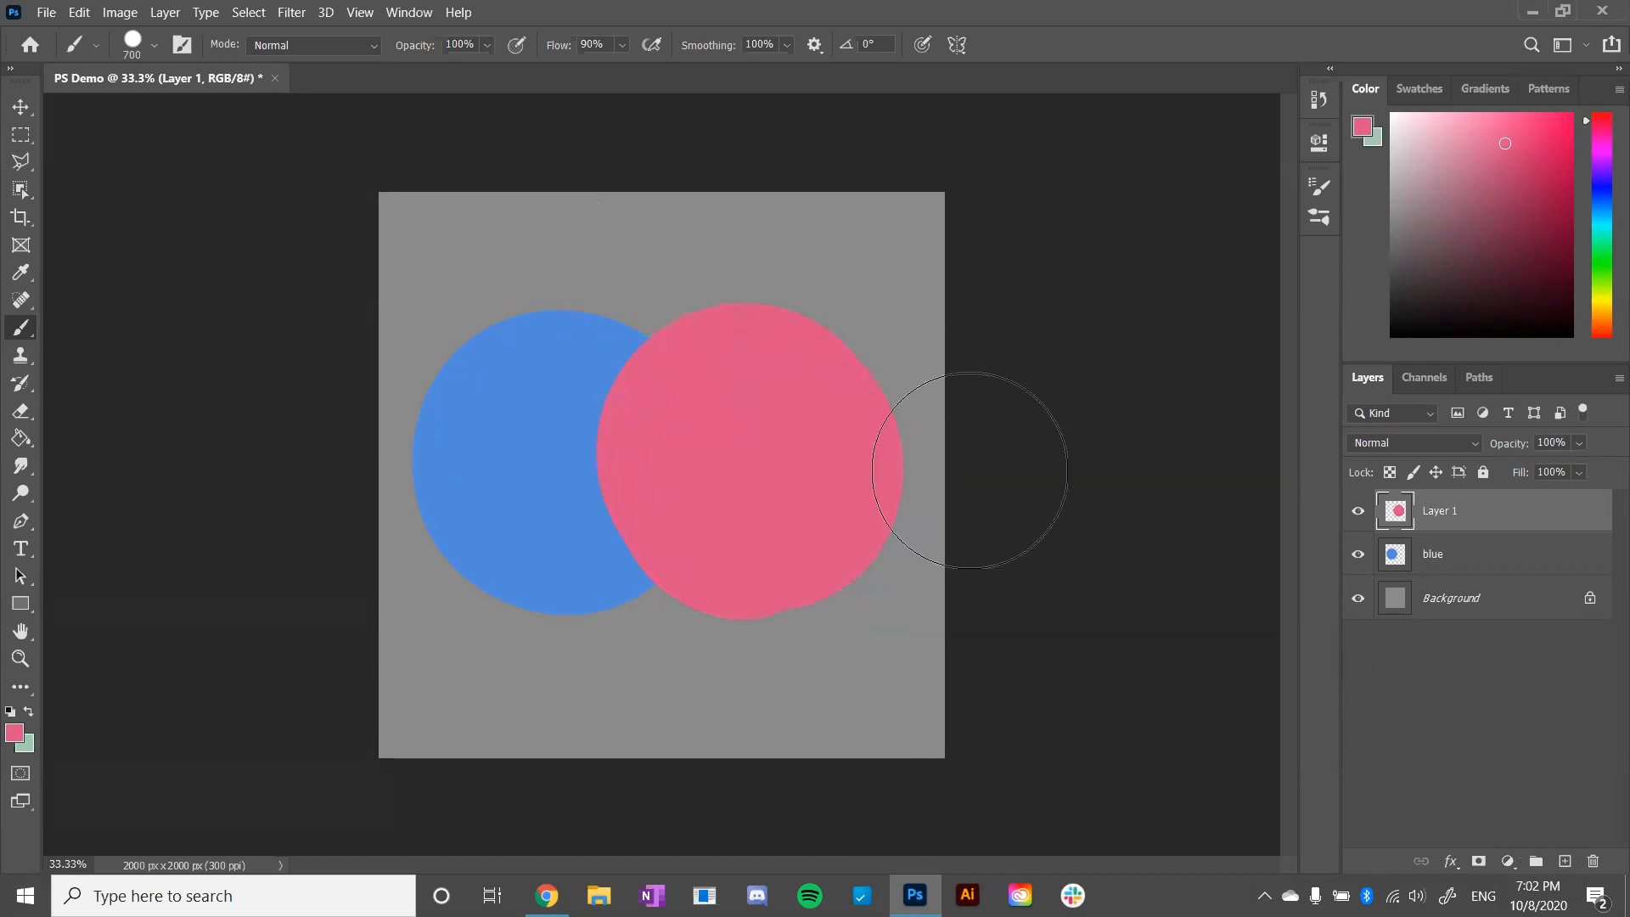
- Rename the pink circle's layer to "pink"
double_click(1440, 511)
type("pink")
key("Return")
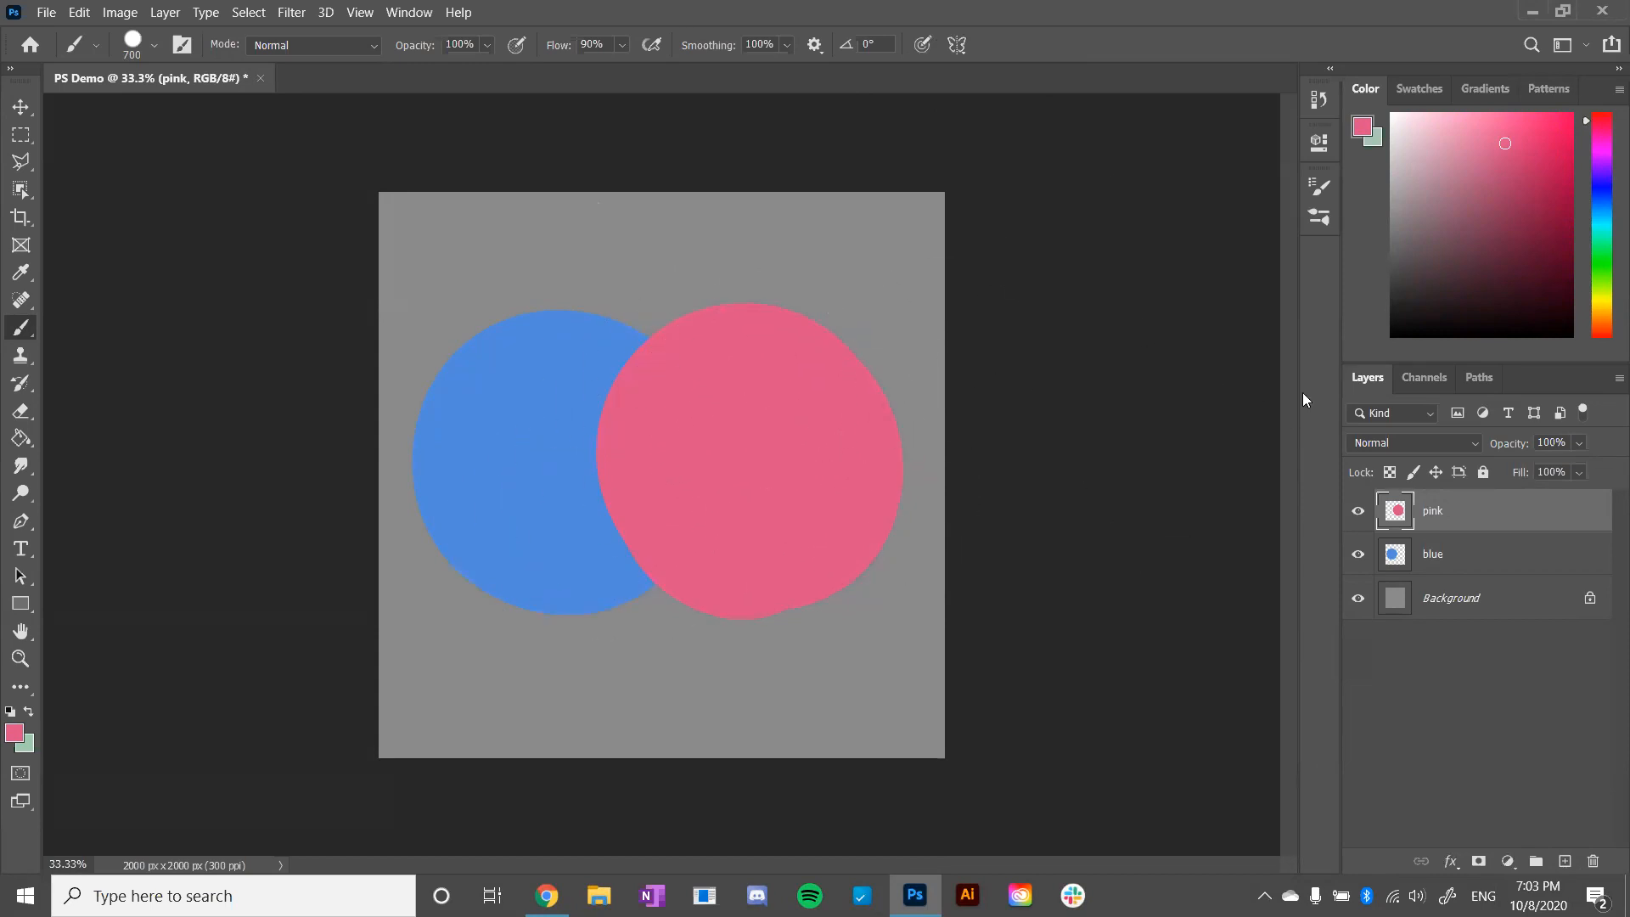
- Preview the available blending modes on the pink layer
left_click(1474, 445)
left_click(1538, 387)
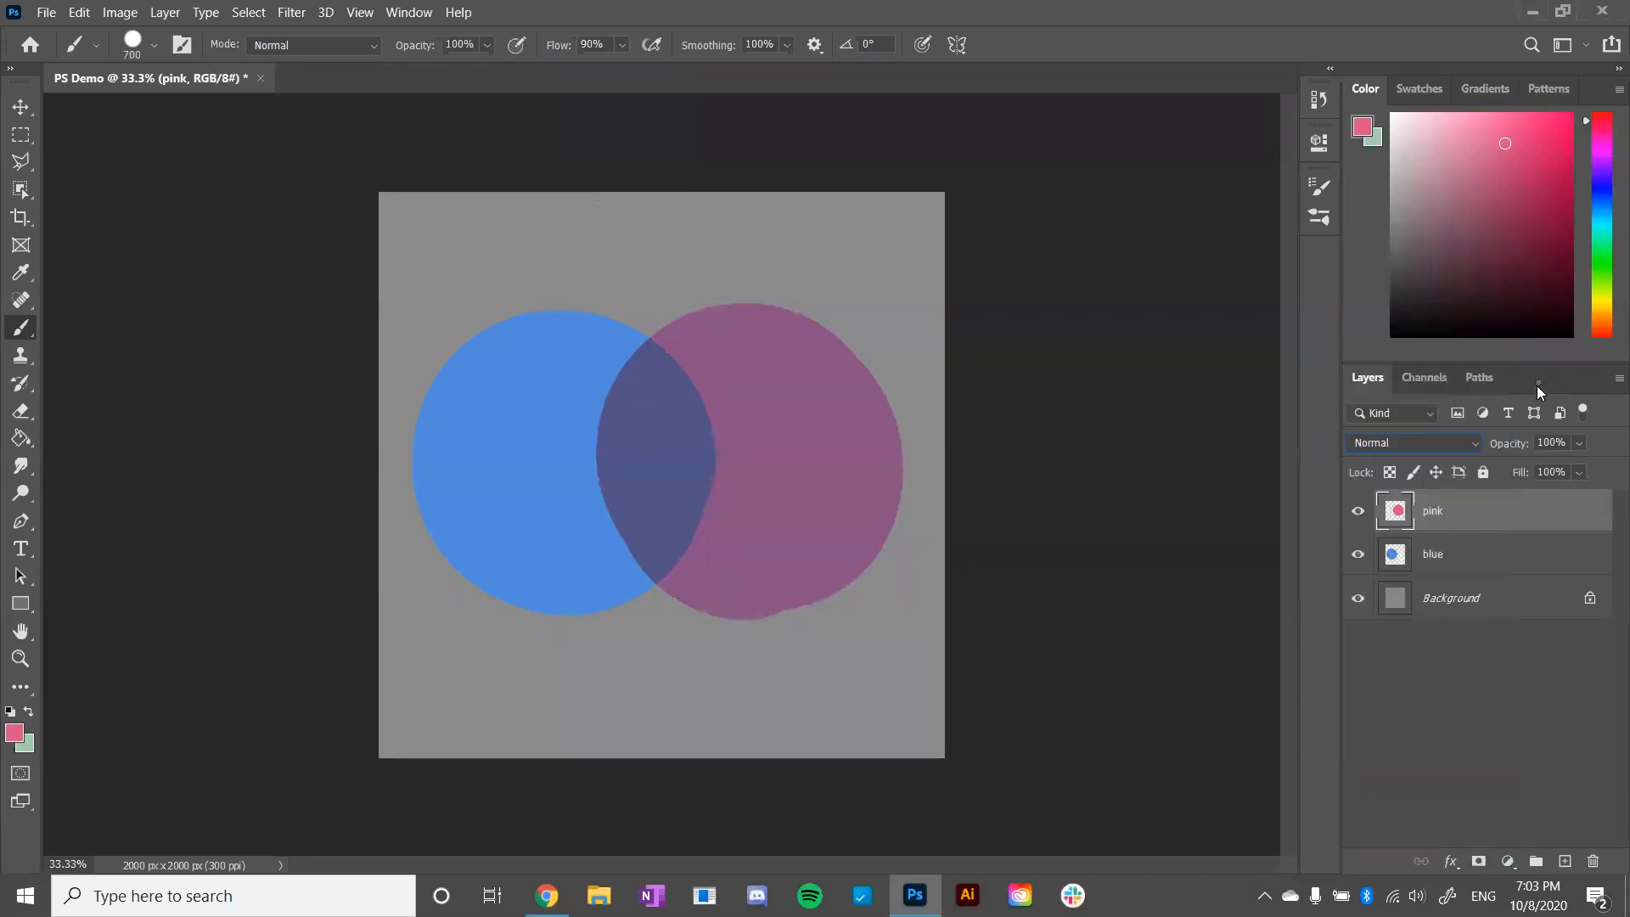
left_click(1476, 443)
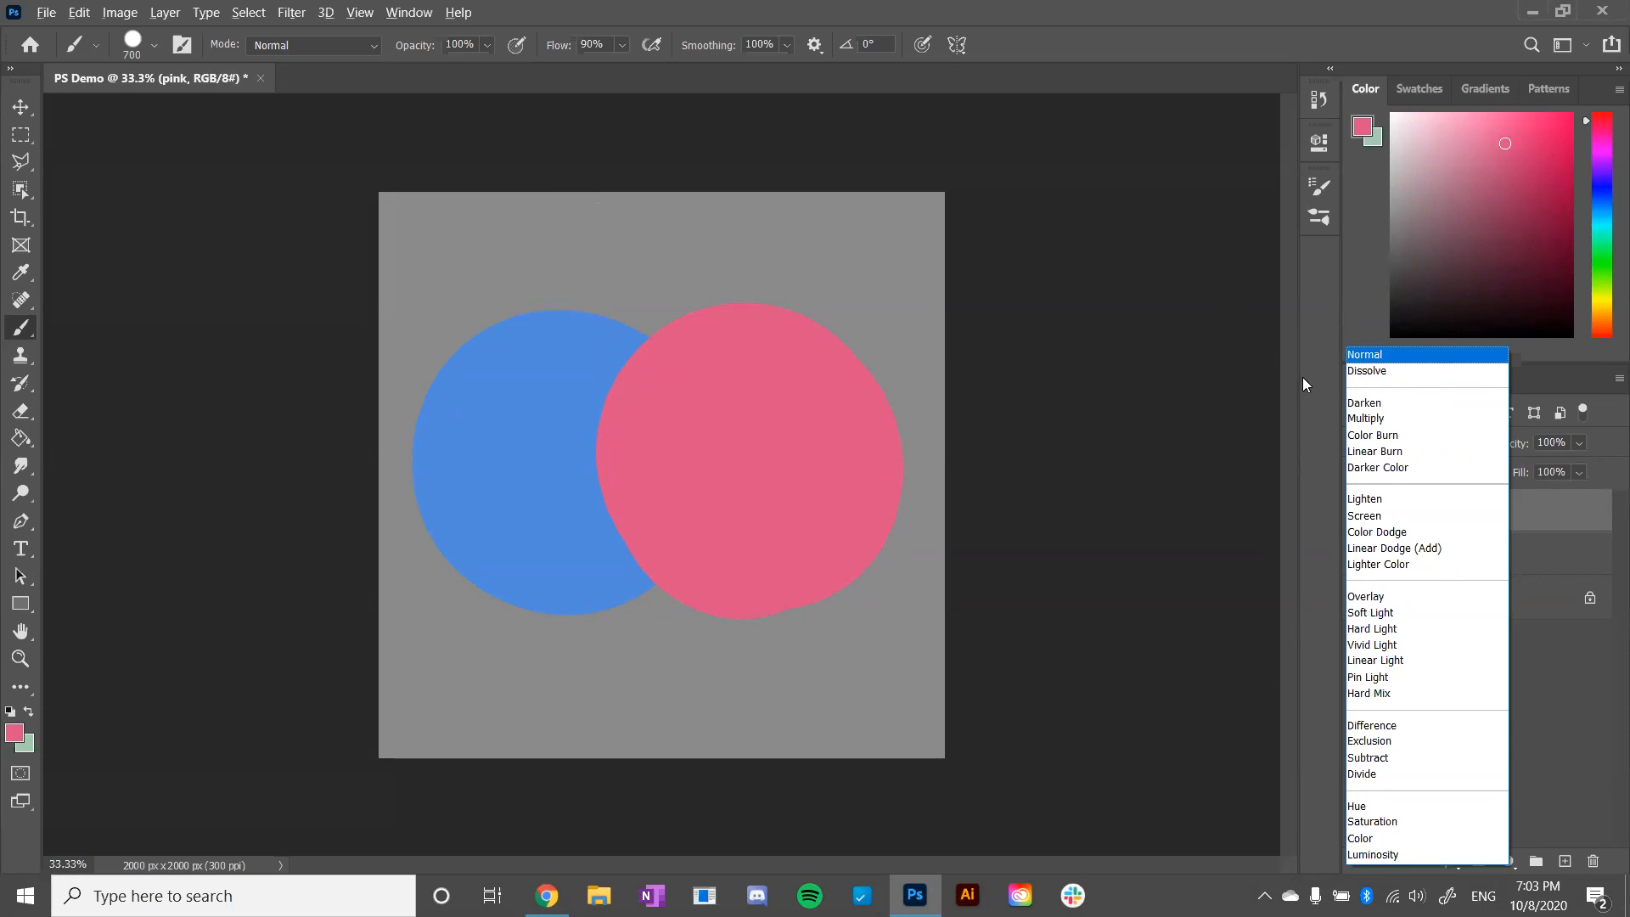
- Switch to the slides, advance to the Common Blending Modes slide, and return to the Photoshop document
key("alt+Tab")
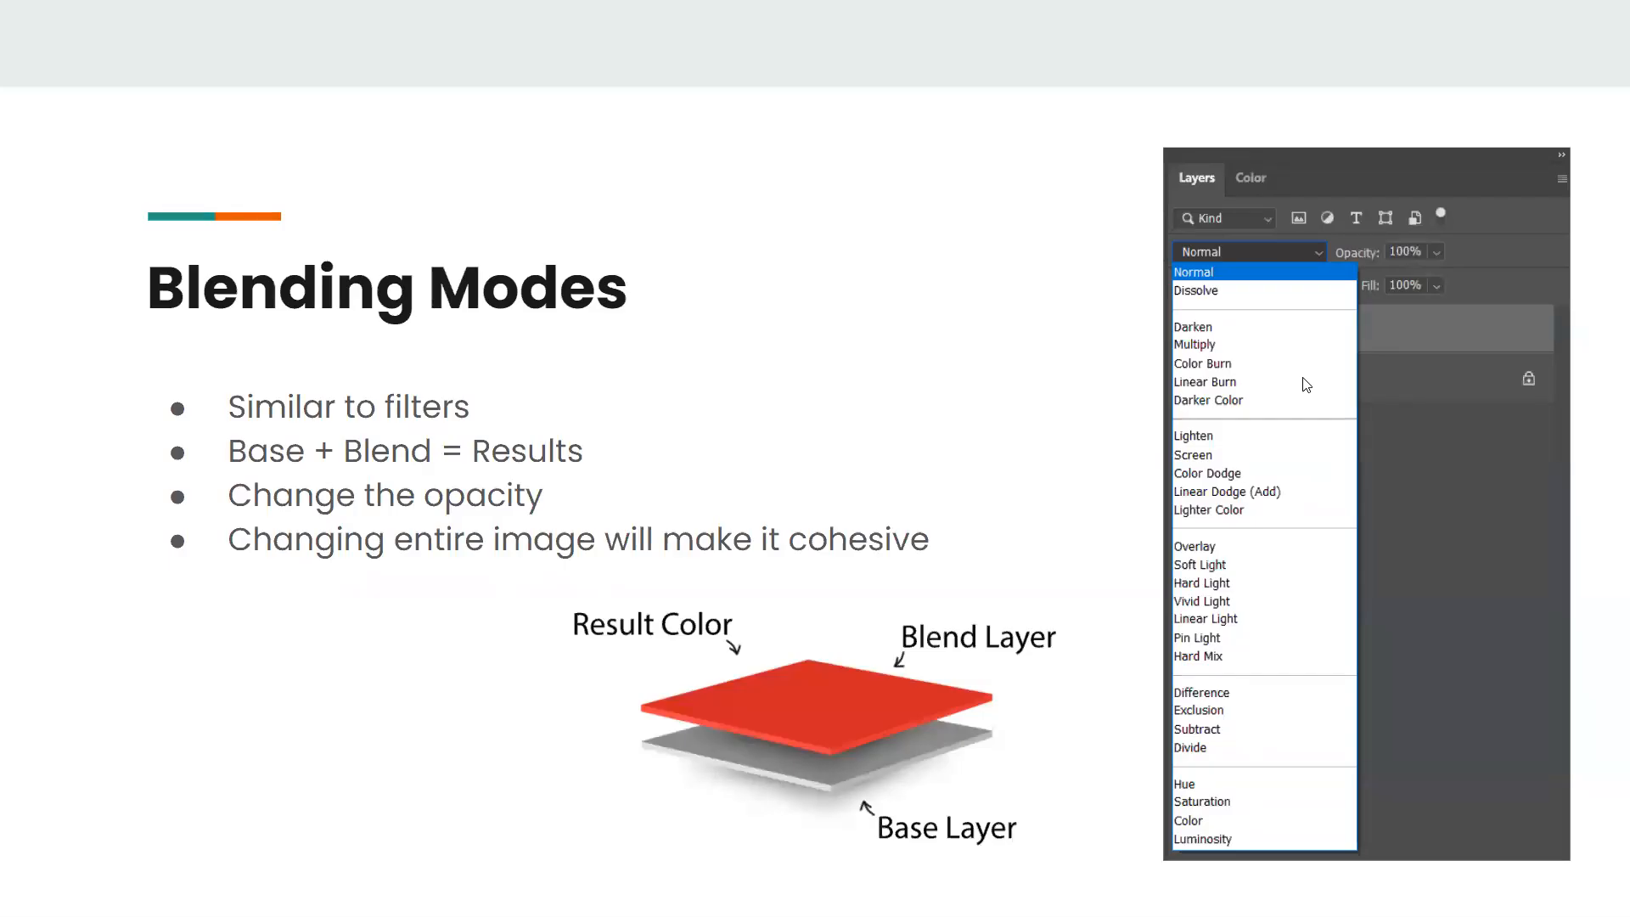
key("Right")
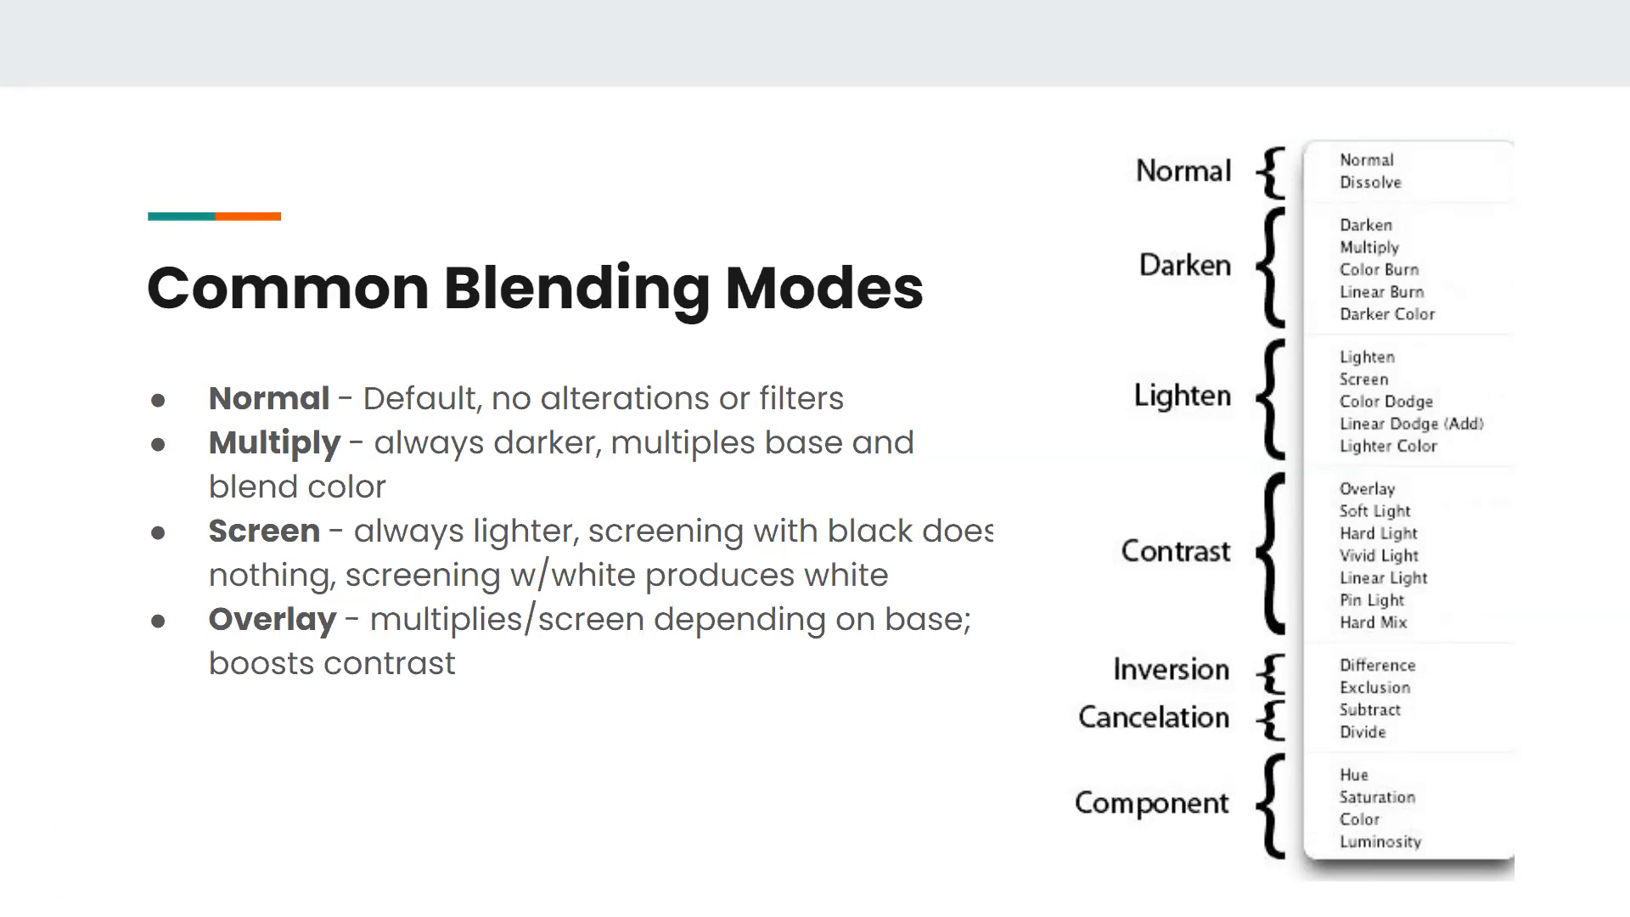
key("super+Tab")
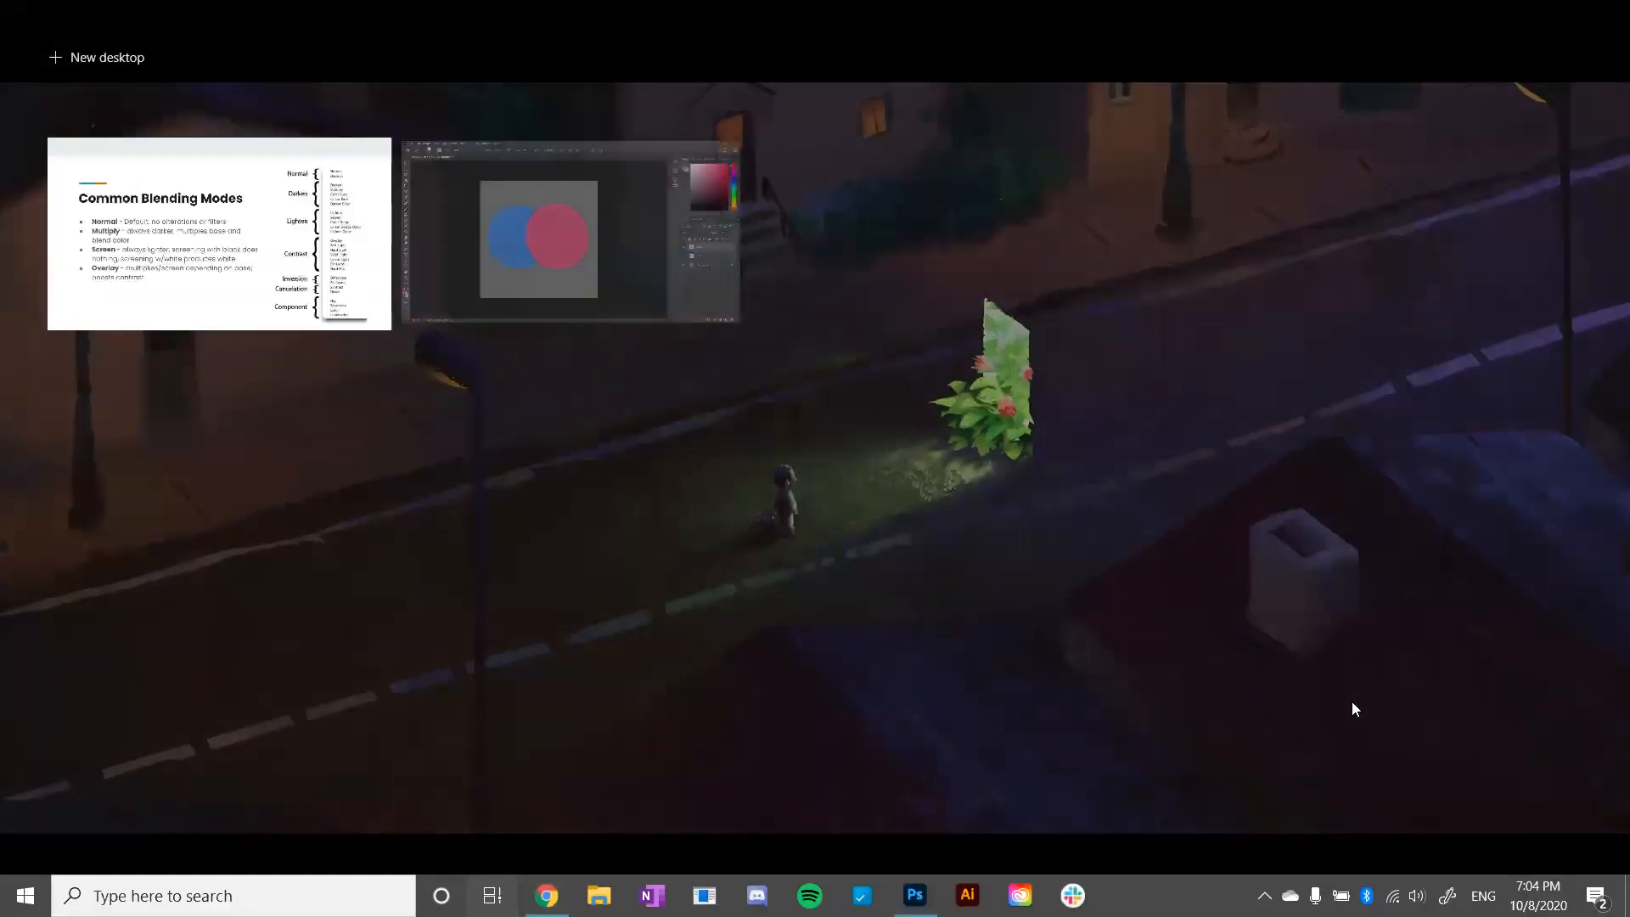
left_click(739, 270)
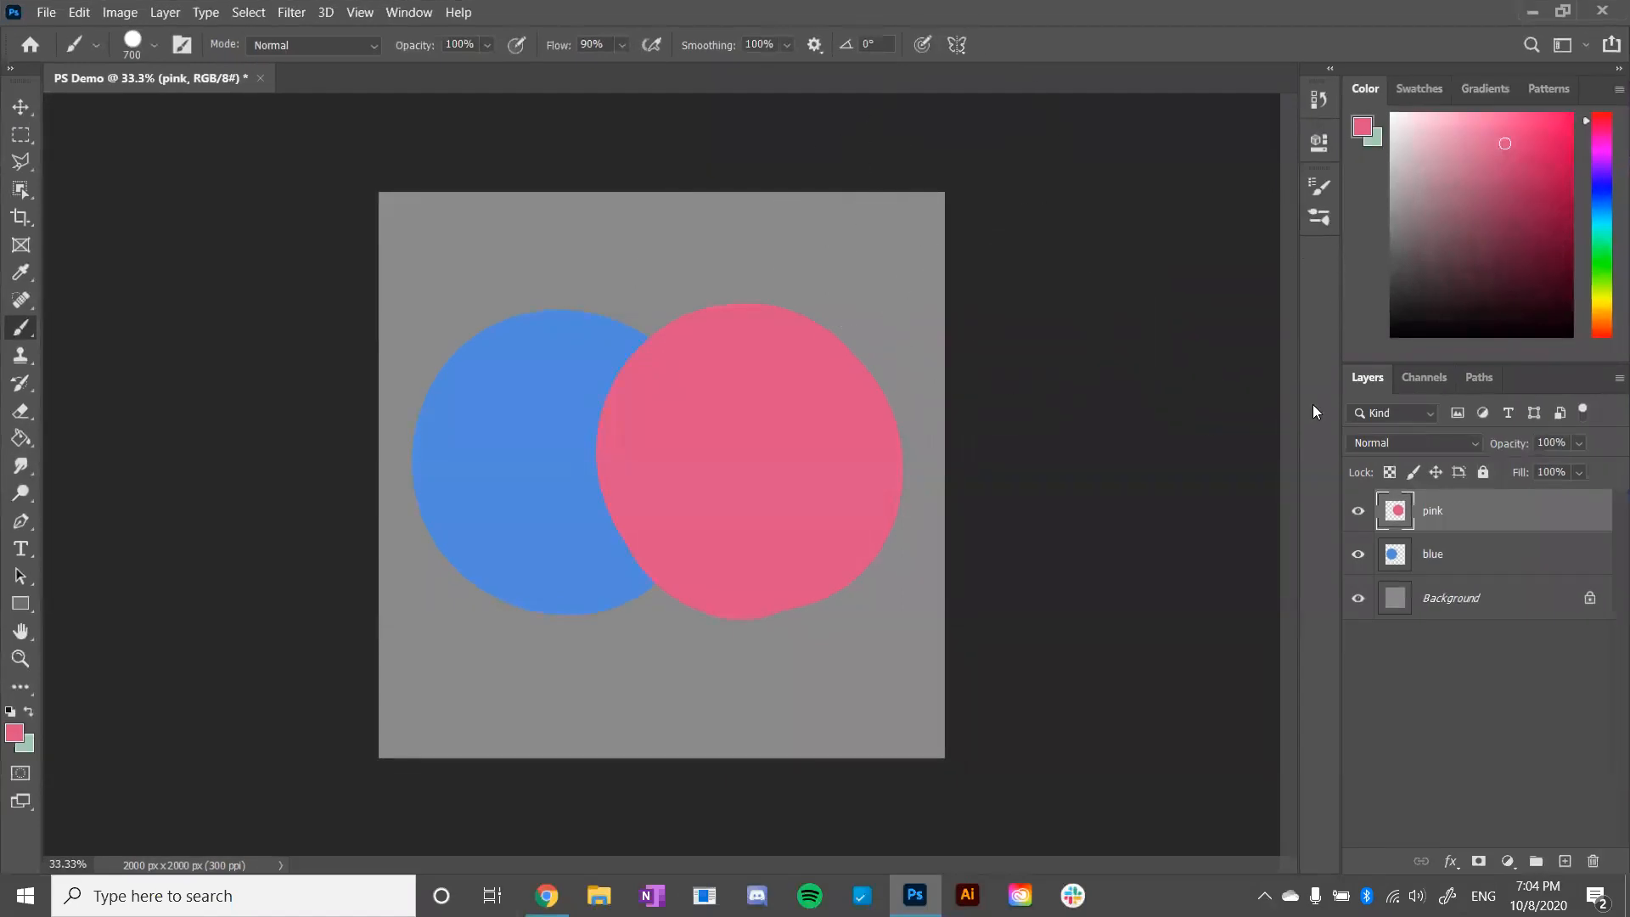
- Set the pink layer's blending mode to Overlay and clip it to the blue layer with a clipping mask
left_click(1467, 438)
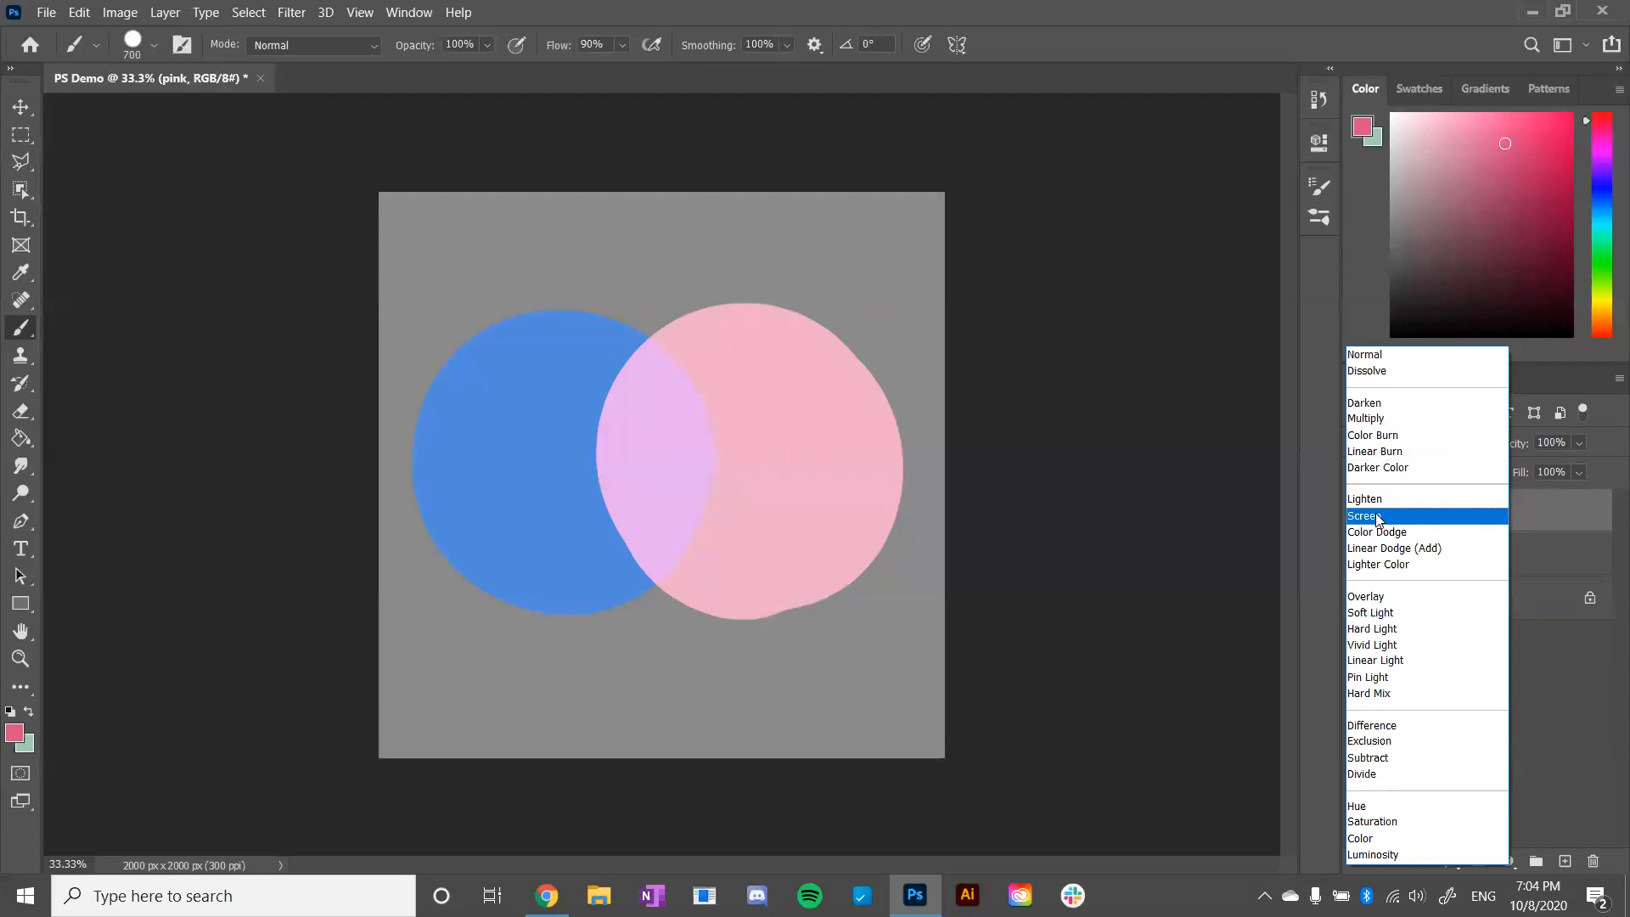
left_click(1370, 605)
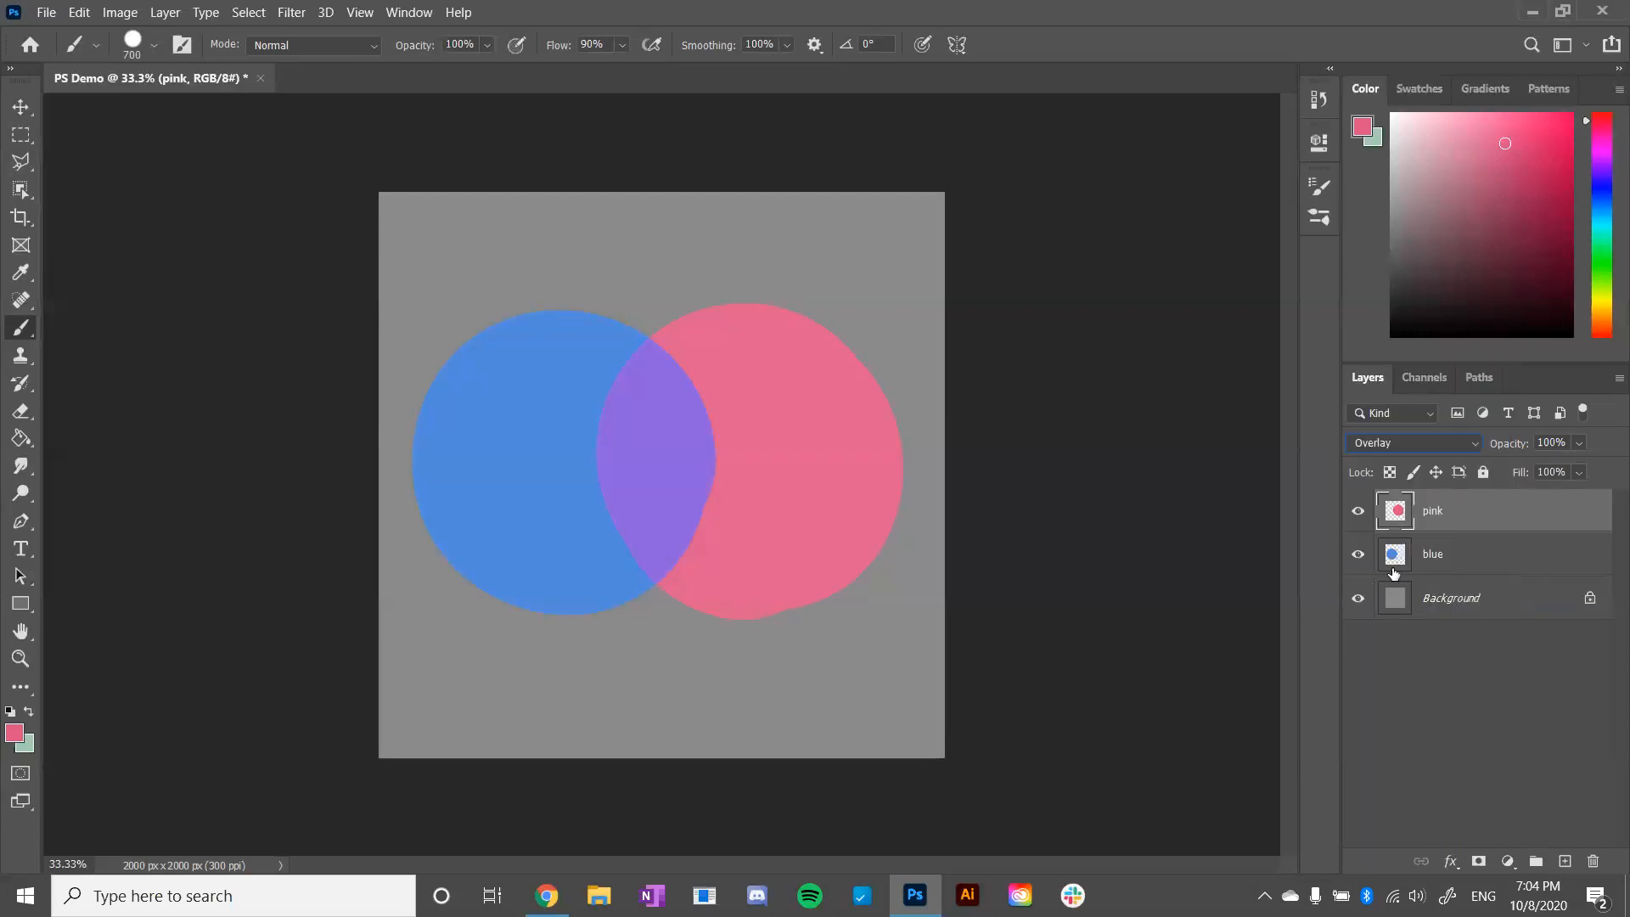
right_click(1451, 510)
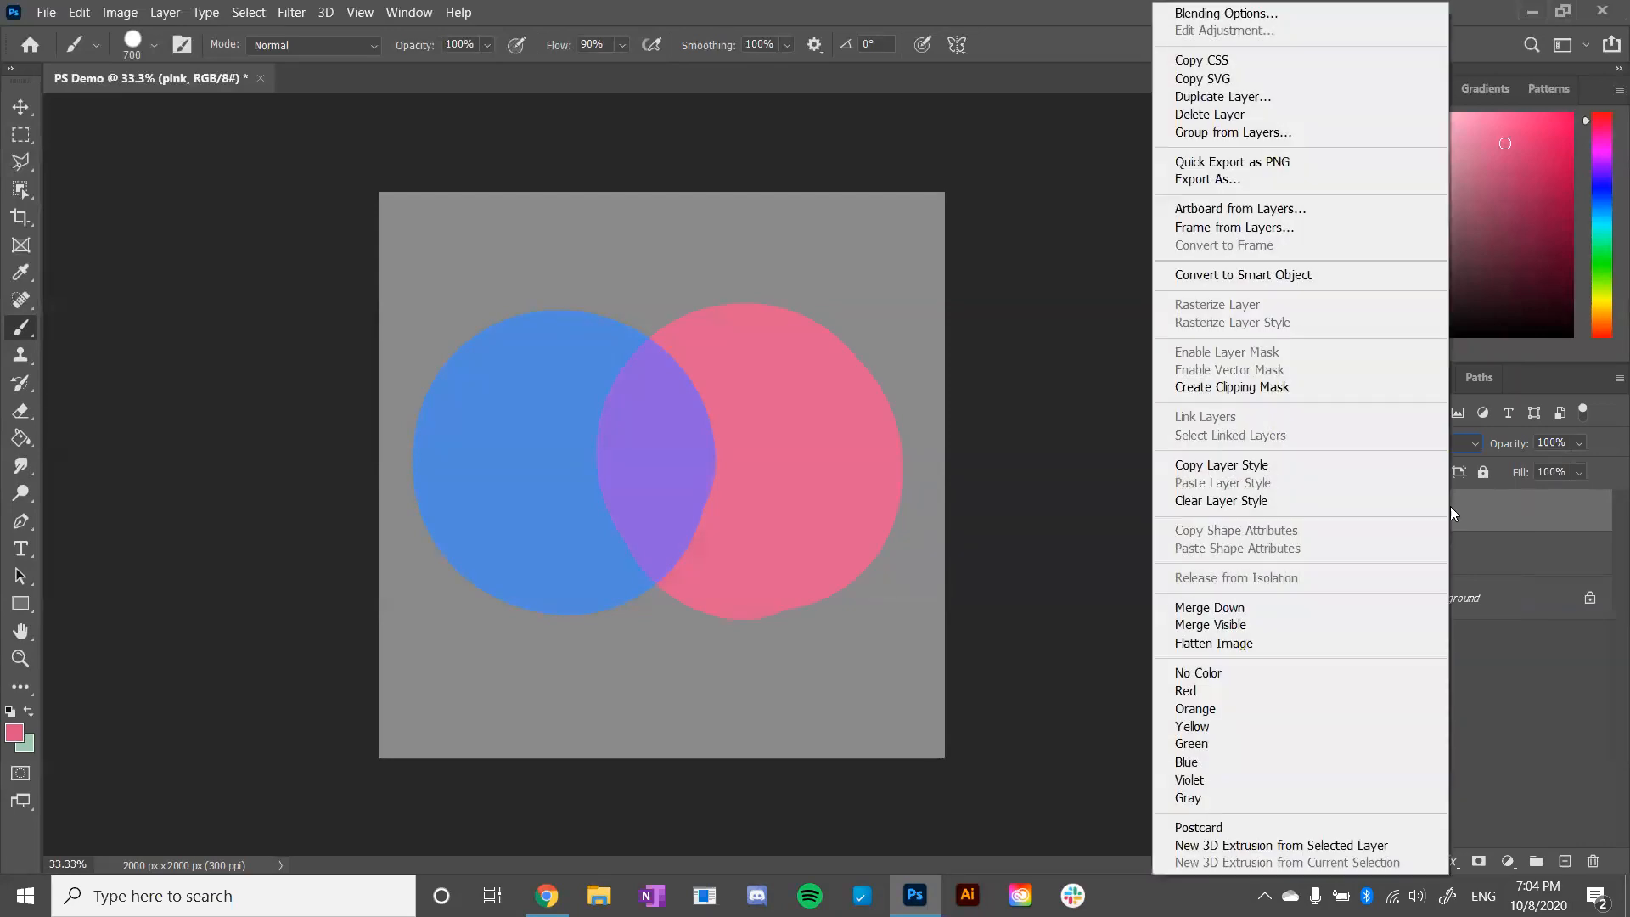
left_click(1348, 389)
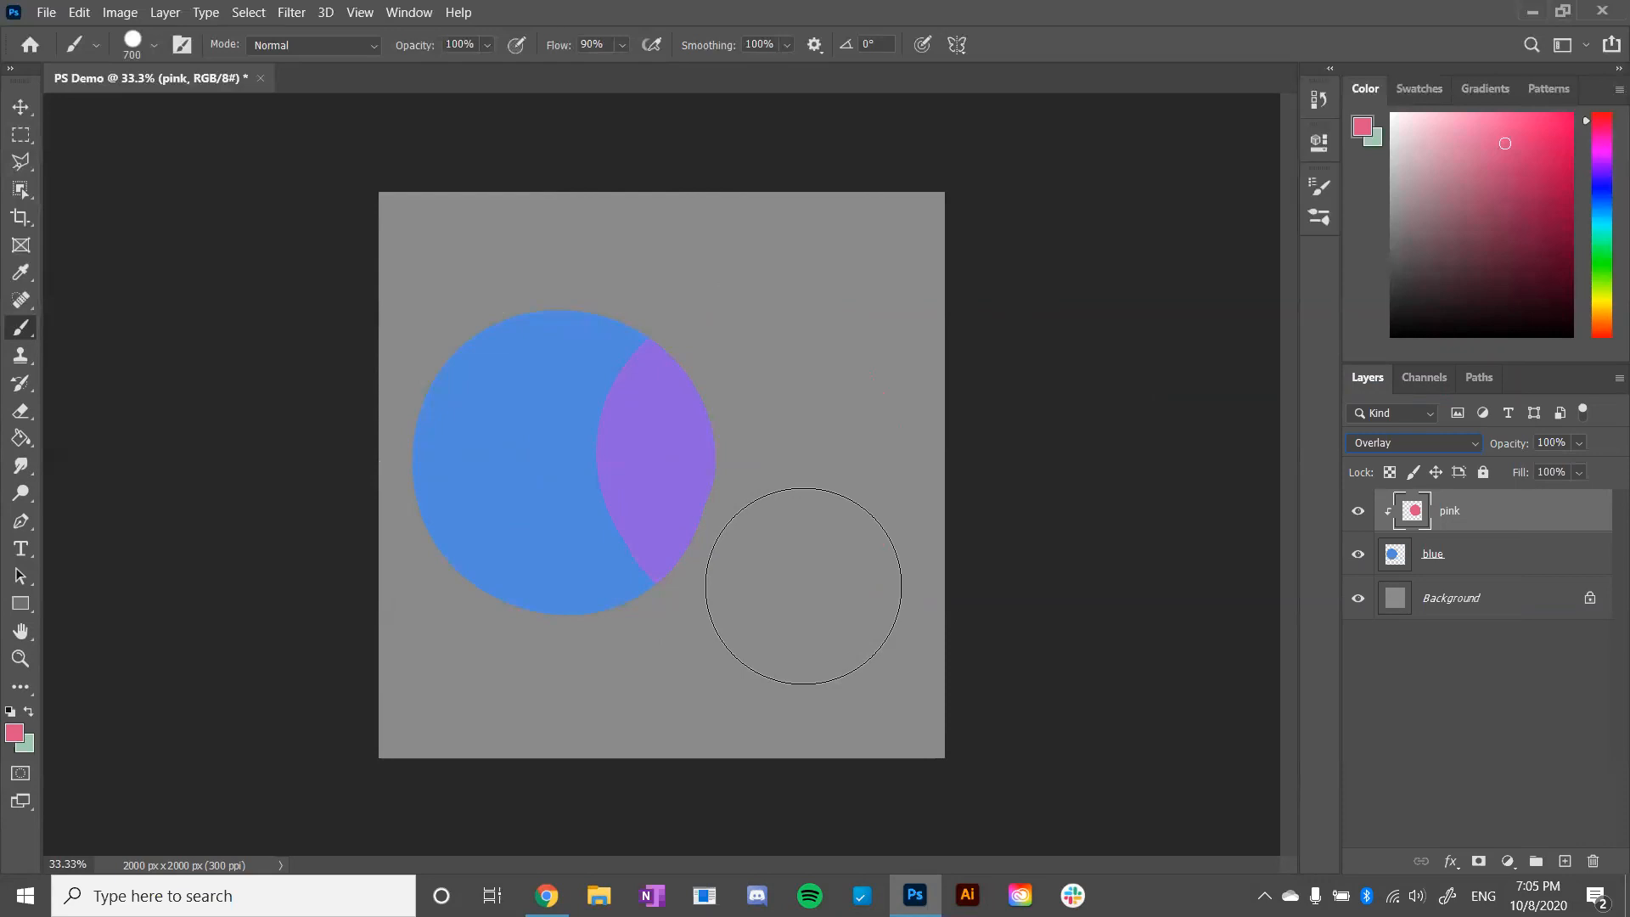
- Set the clipped pink layer to Multiply and try out its layer opacity, ending at 100%
left_click(1418, 443)
left_click(1409, 418)
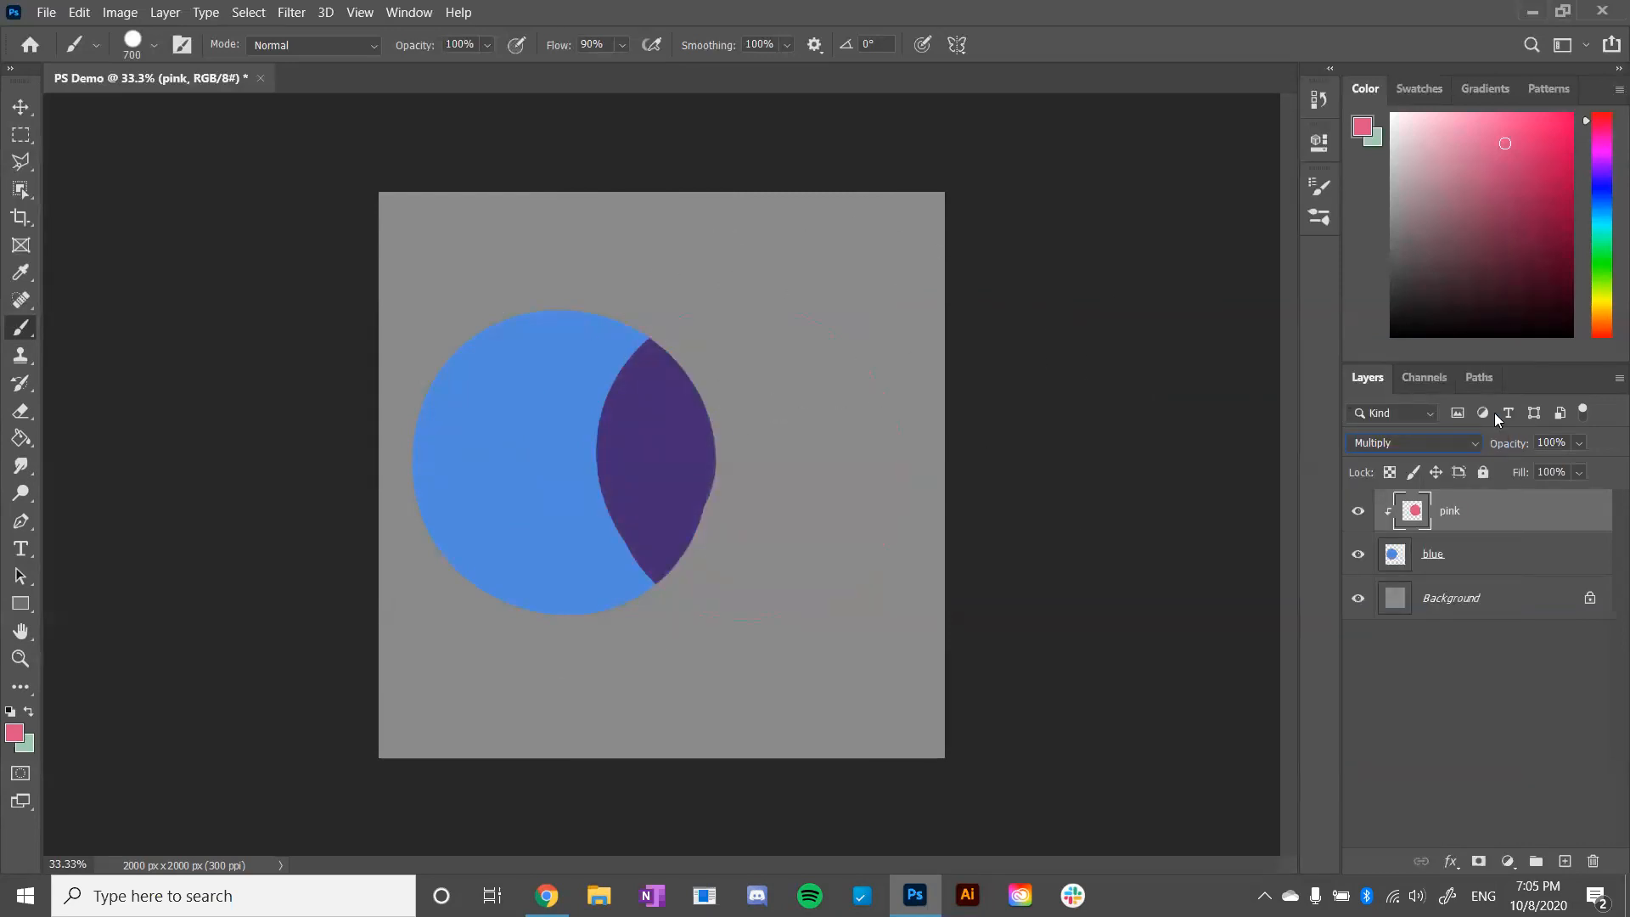
left_click(1581, 443)
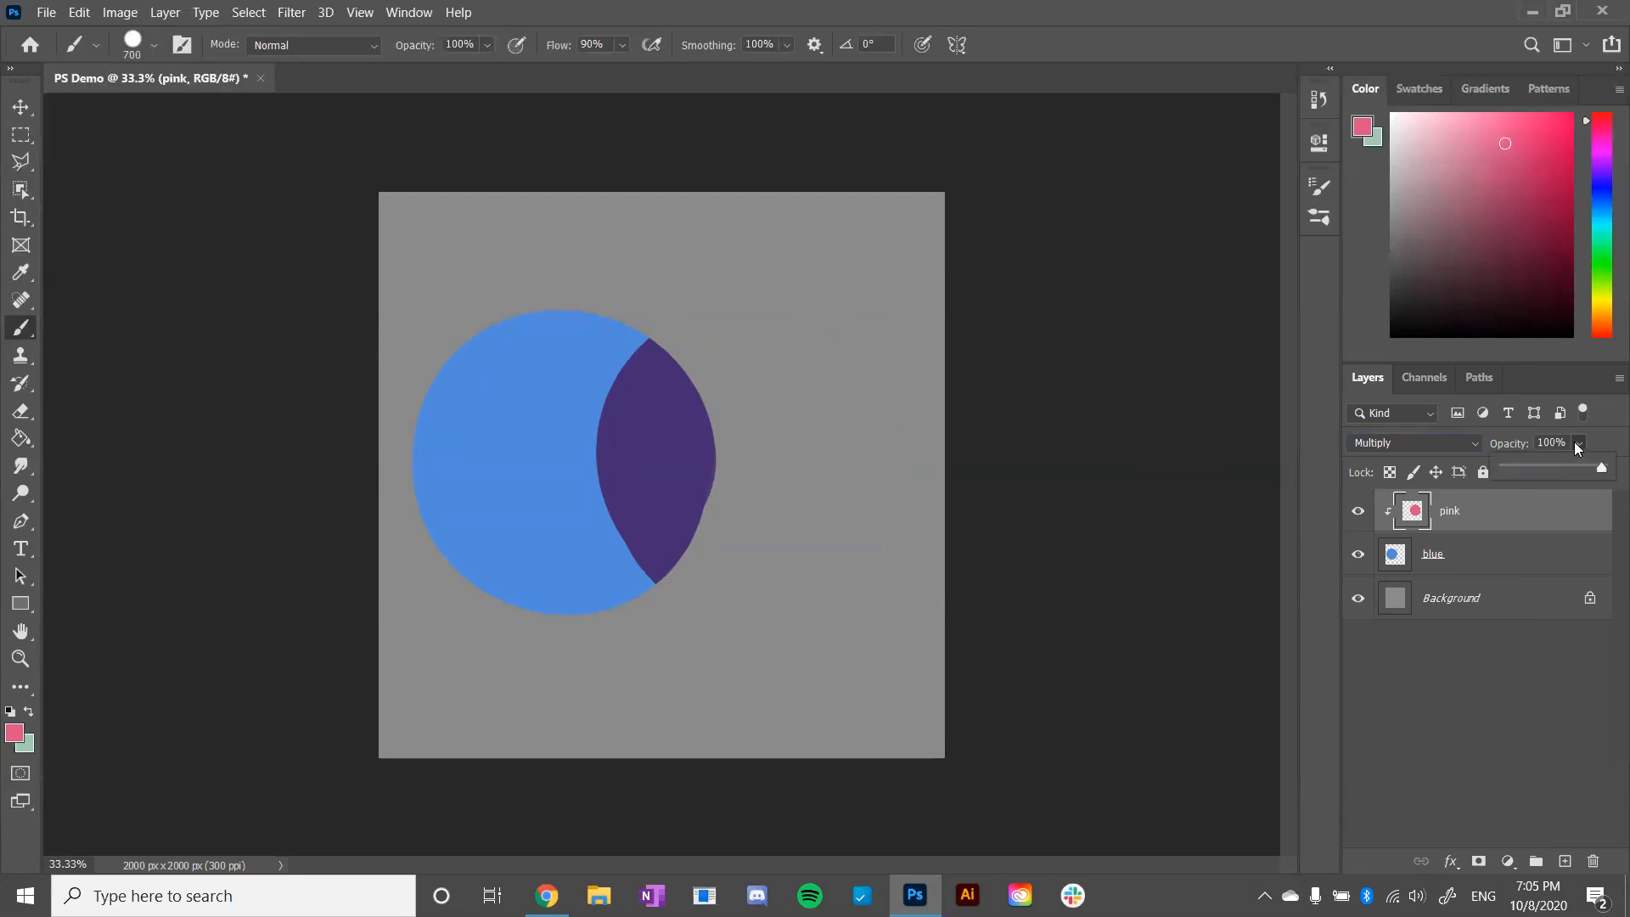
mouse_move(1602, 468)
left_mouse_down()
mouse_move(1513, 458)
mouse_move(1604, 471)
left_mouse_up()
left_click(1604, 441)
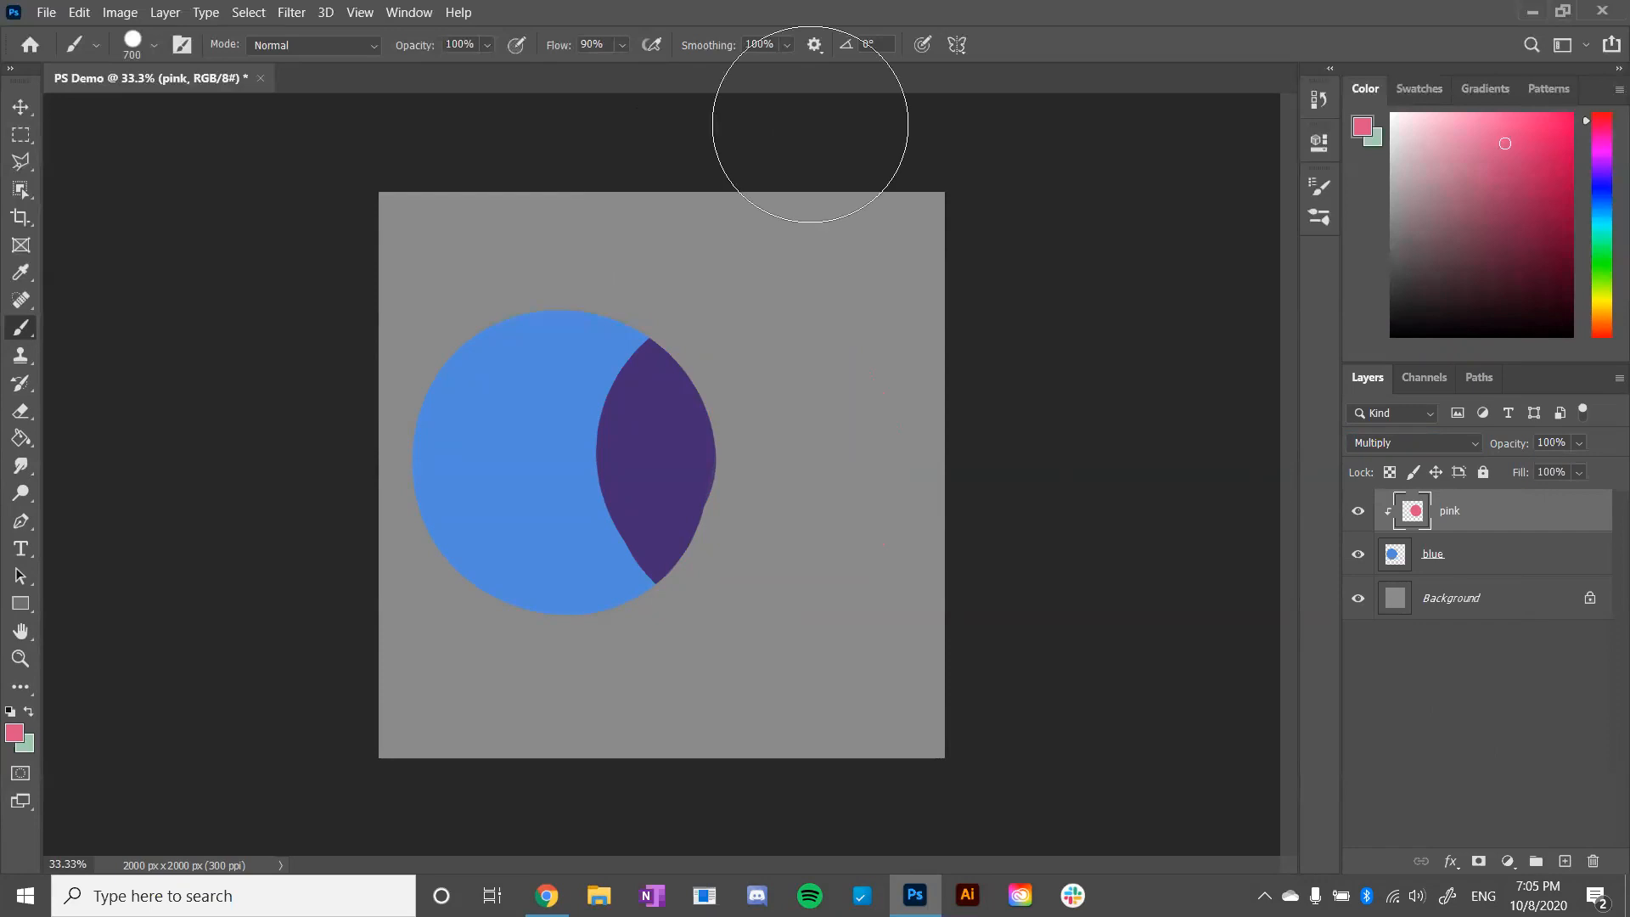
- Try the Overlay and Lighten blending modes on the clipped pink layer
left_click(1460, 443)
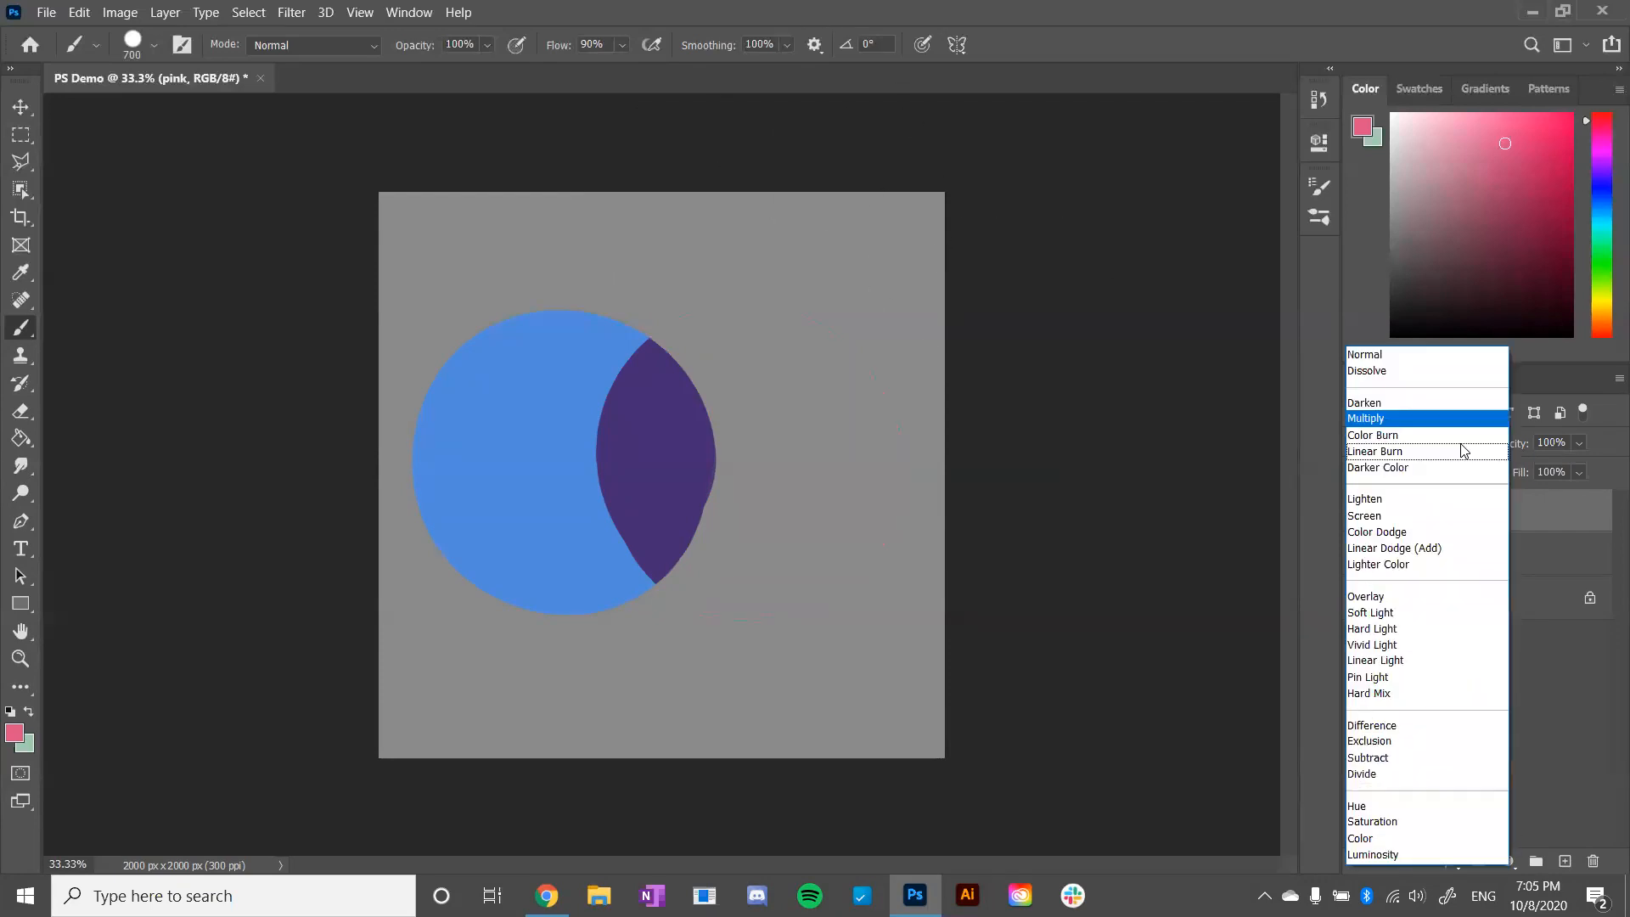
left_click(1416, 595)
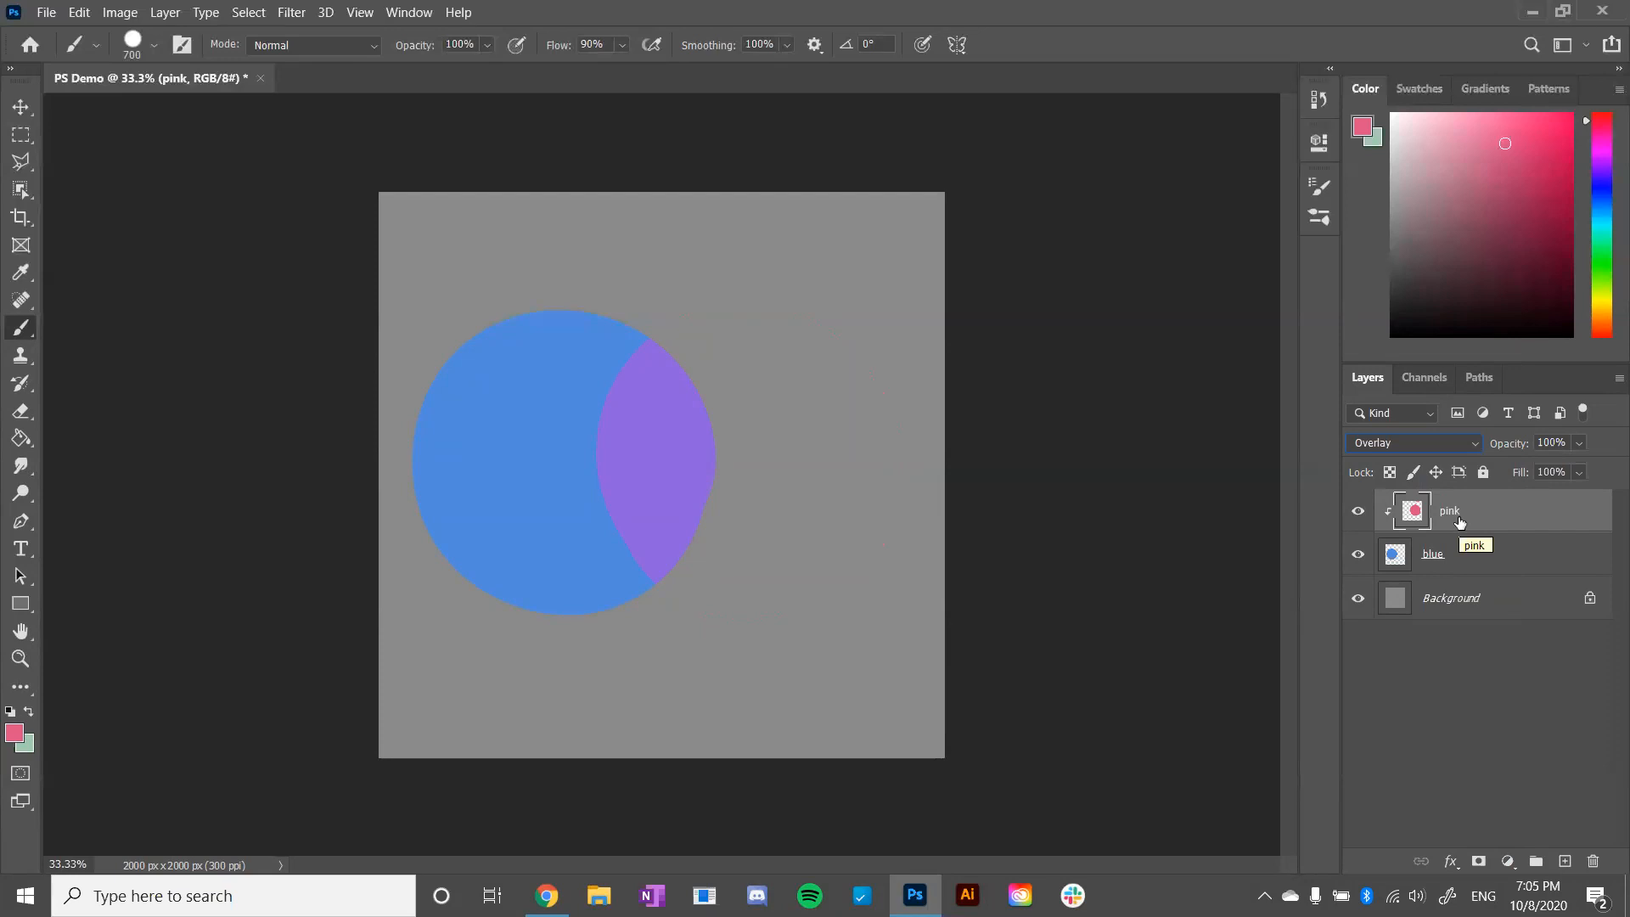
left_click(1444, 445)
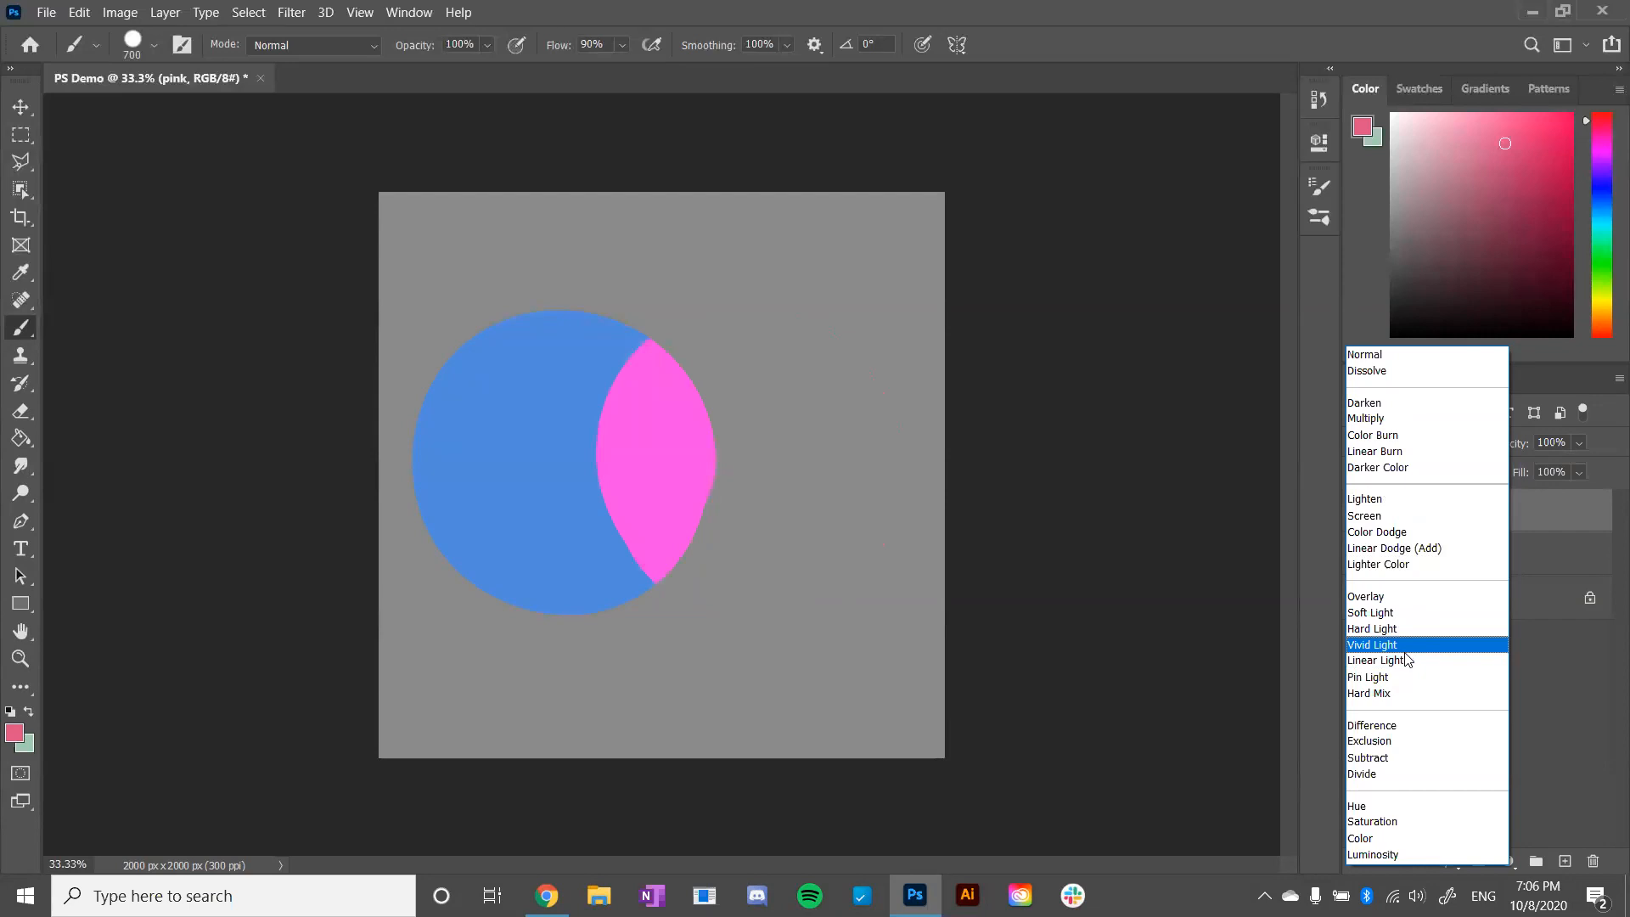
left_click(1406, 510)
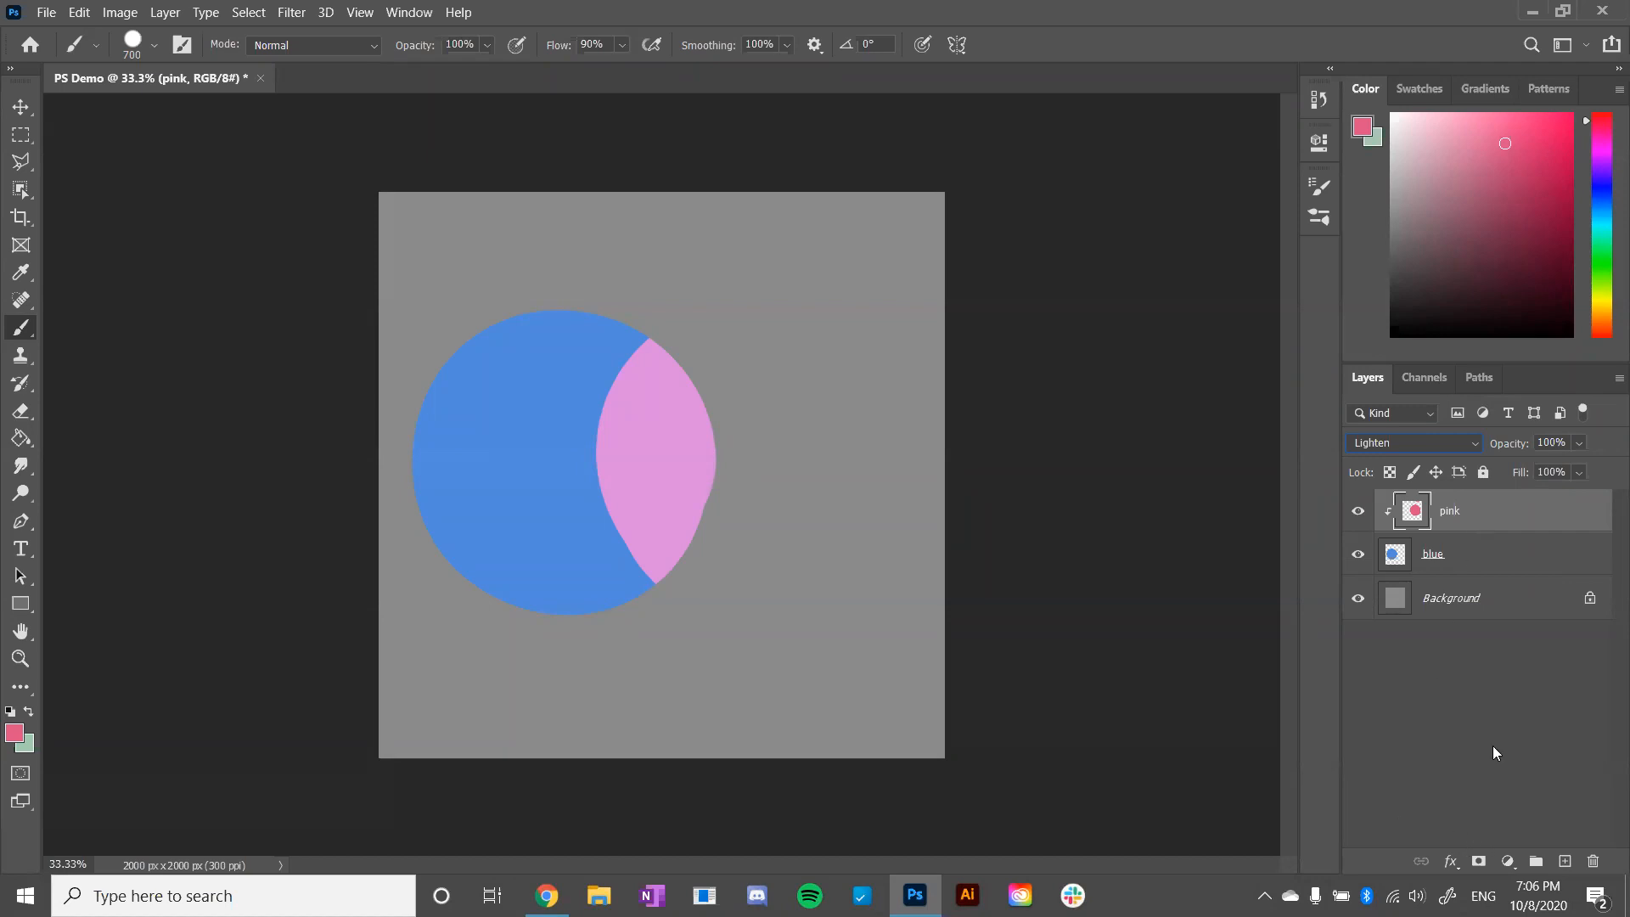
- Set the pink layer's blending mode to Multiply and vary its opacity, bringing it back to 100%
left_click(1469, 443)
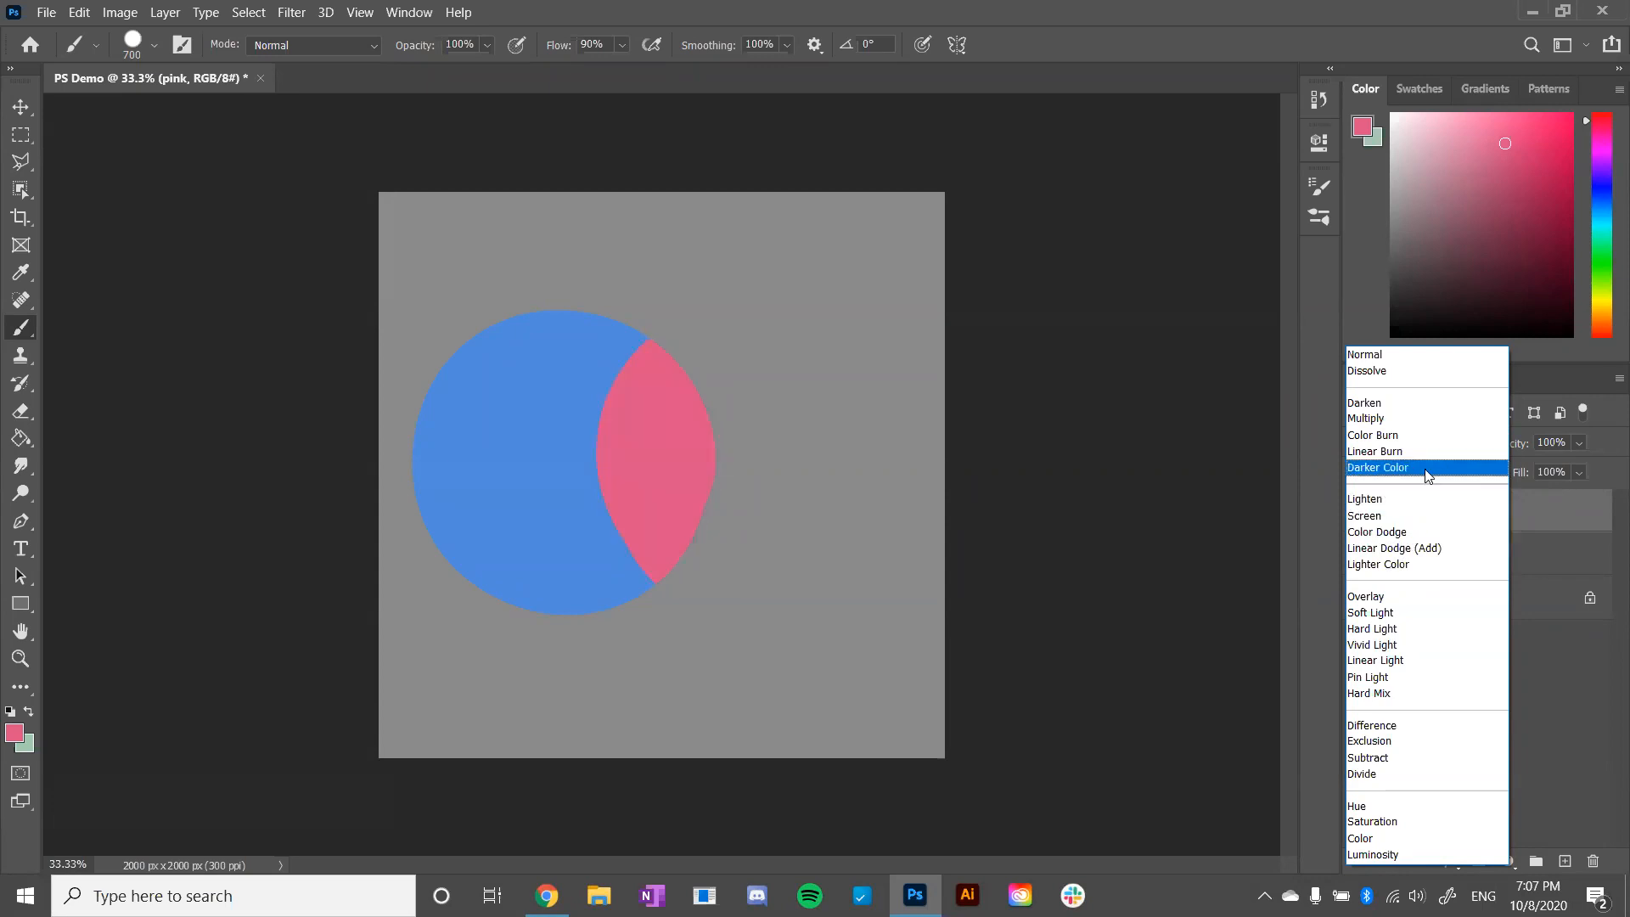
left_click(1426, 426)
left_click(1579, 443)
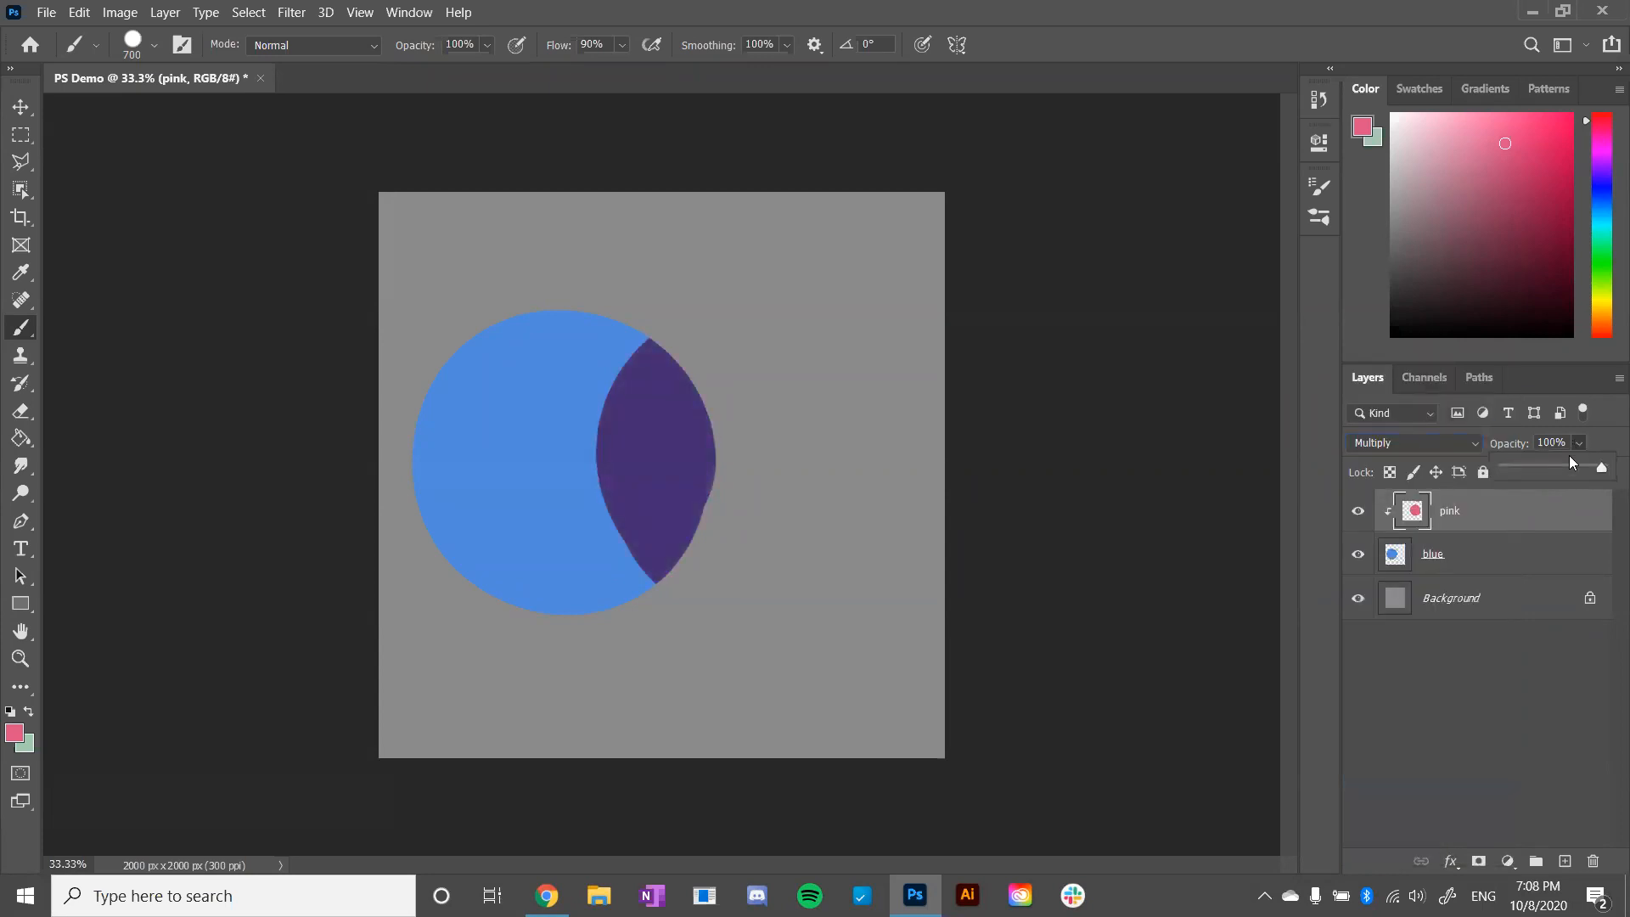
left_click_drag(1547, 471, 1605, 459)
- Delete the pink and blue layers so only the Background layer remains
left_click(1544, 553)
left_click(1539, 552)
left_click(1525, 517)
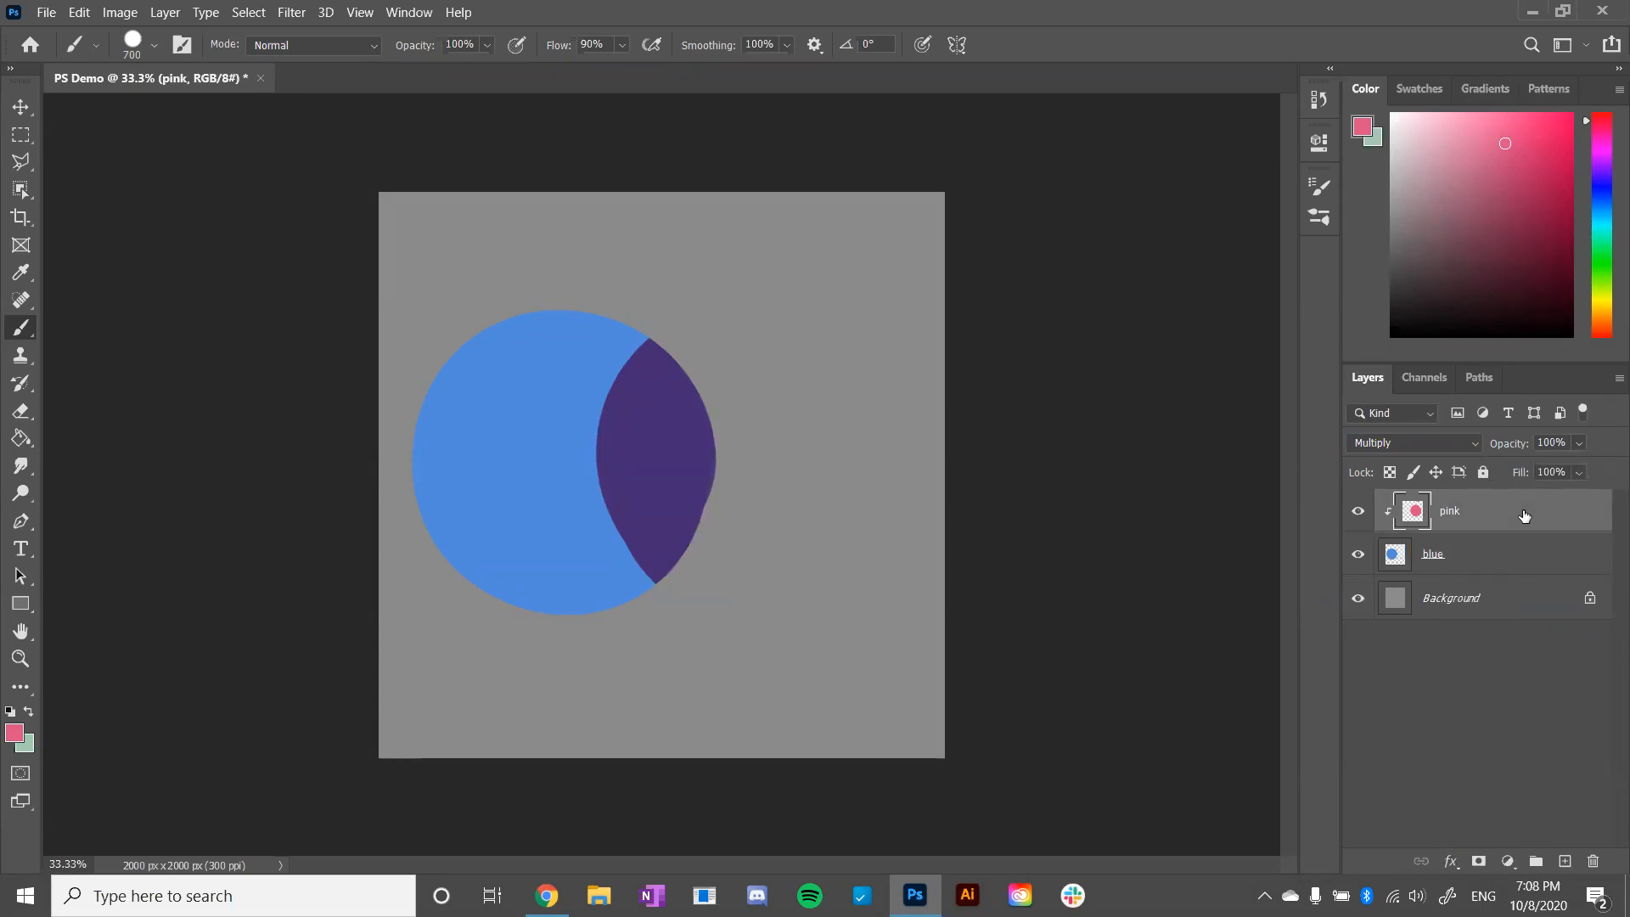
left_click(1595, 862)
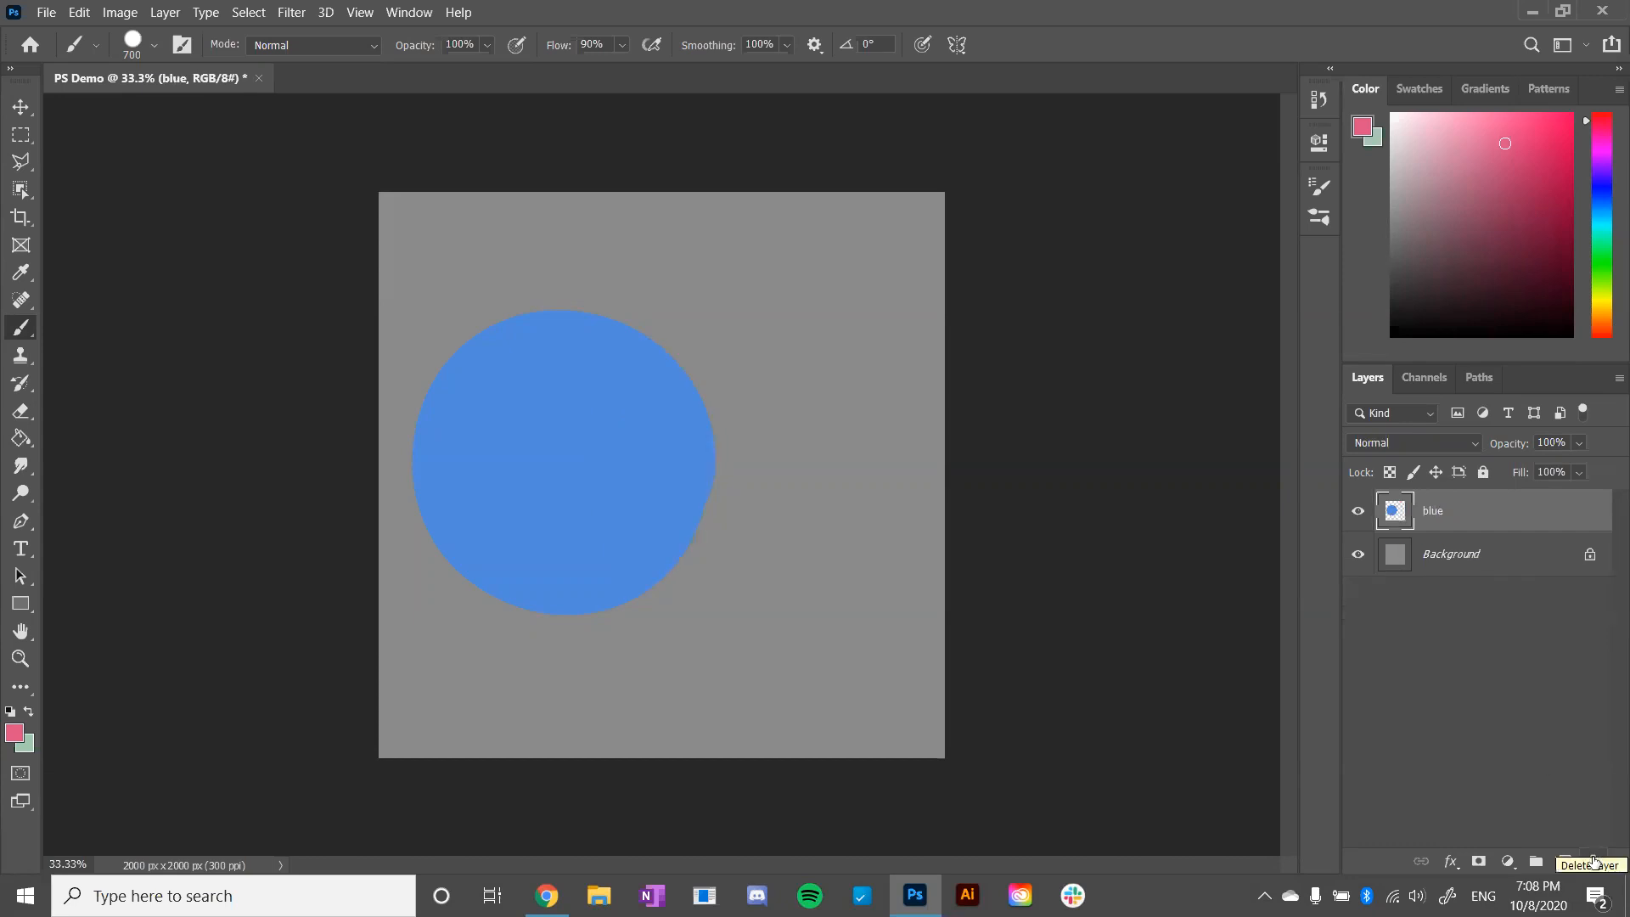
left_click(1595, 862)
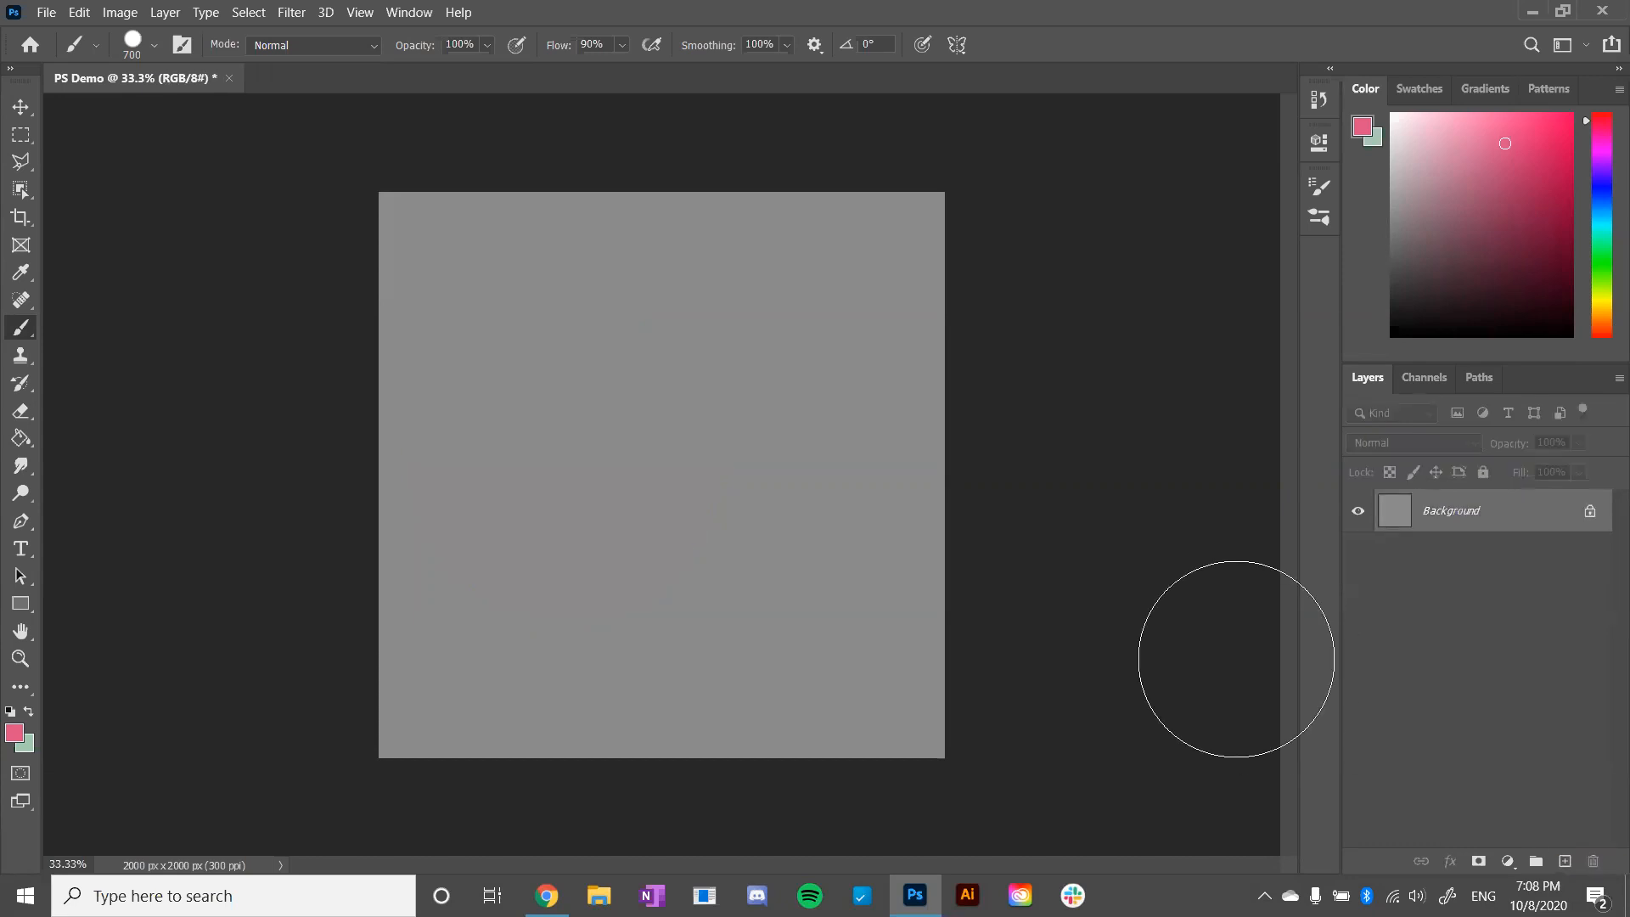
- Switch from the Polygonal Lasso to the freehand Lasso Tool
left_click(20, 166)
right_click(20, 165)
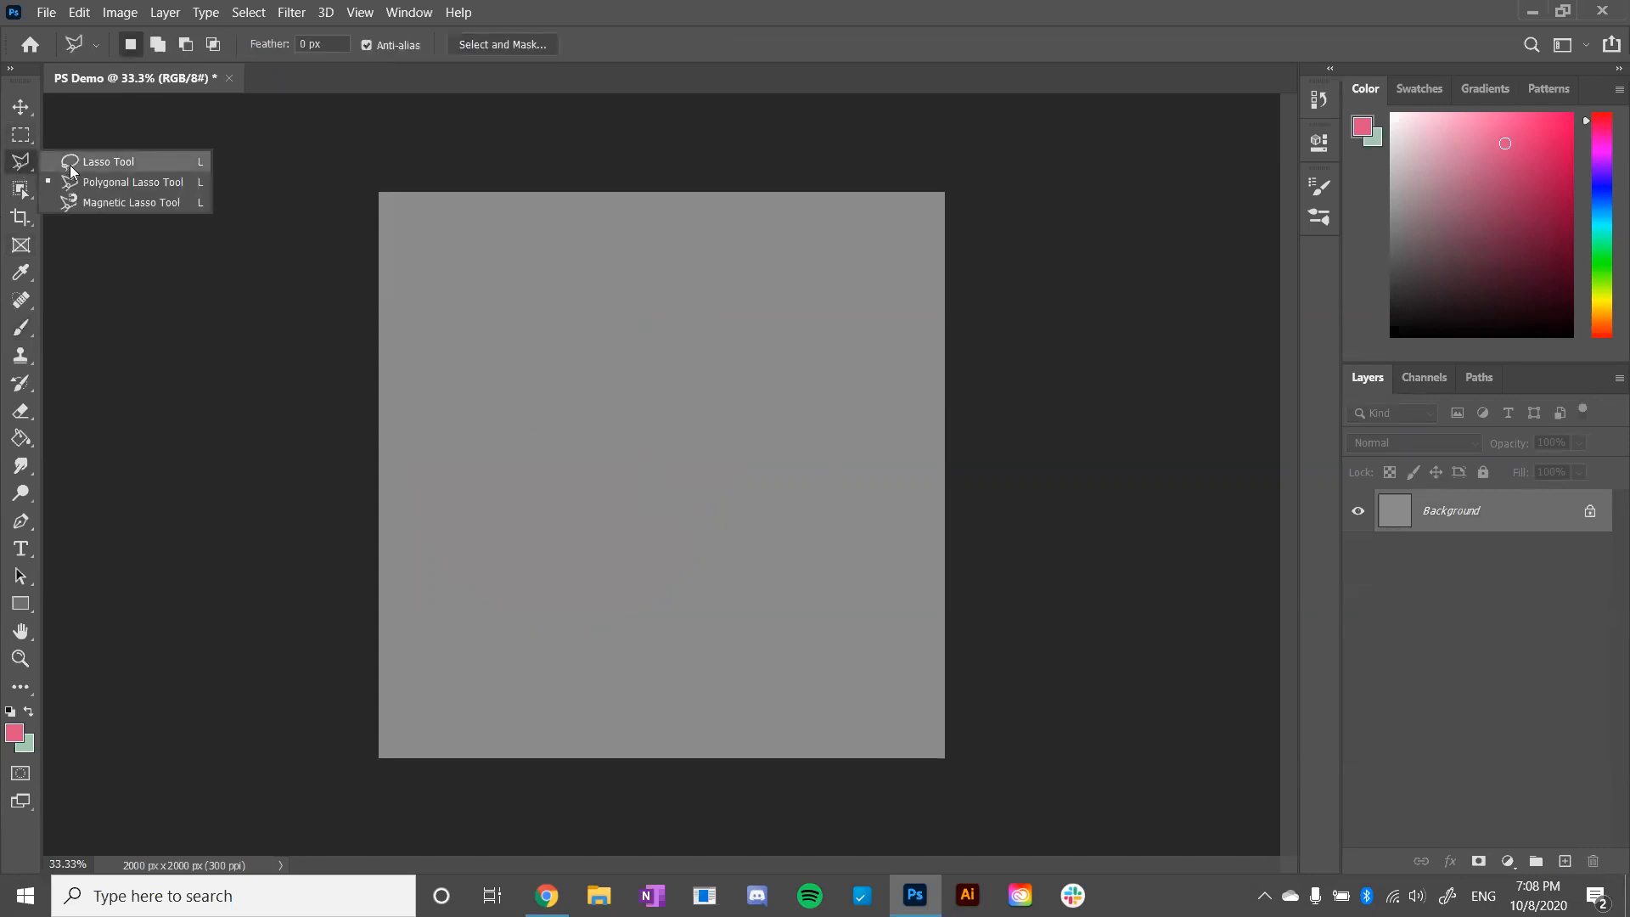
left_click(71, 167)
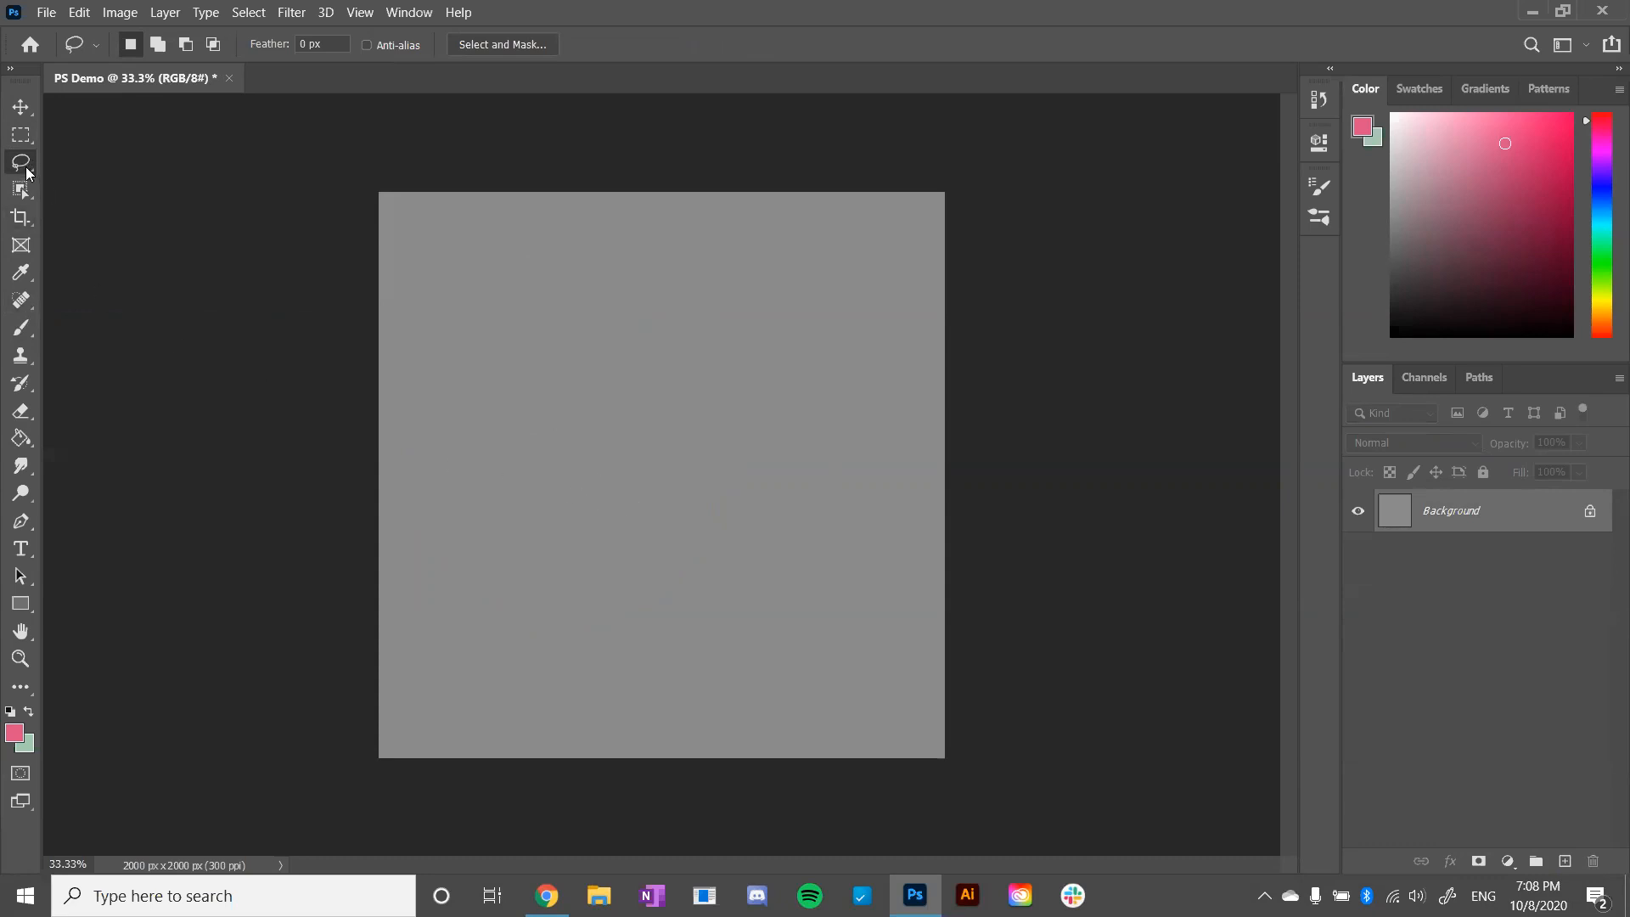
left_click_drag(356, 601, 439, 675)
mouse_move(330, 647)
left_mouse_down()
mouse_move(421, 728)
mouse_move(416, 682)
mouse_move(433, 713)
mouse_move(455, 680)
mouse_move(483, 721)
mouse_move(532, 721)
mouse_move(565, 643)
mouse_move(582, 718)
left_mouse_up()
key("ctrl+z")
key("ctrl+z")
- Draw a freehand lasso selection with jagged, grass-like spikes spanning the full width of the canvas's lower part
mouse_move(359, 574)
left_mouse_down()
mouse_move(433, 609)
mouse_move(465, 572)
mouse_move(526, 658)
mouse_move(554, 642)
mouse_move(594, 664)
mouse_move(681, 614)
mouse_move(713, 670)
mouse_move(754, 572)
mouse_move(752, 639)
mouse_move(822, 667)
mouse_move(907, 605)
mouse_move(936, 660)
mouse_move(945, 614)
mouse_move(945, 747)
mouse_move(385, 758)
mouse_move(367, 574)
mouse_move(359, 591)
left_mouse_up()
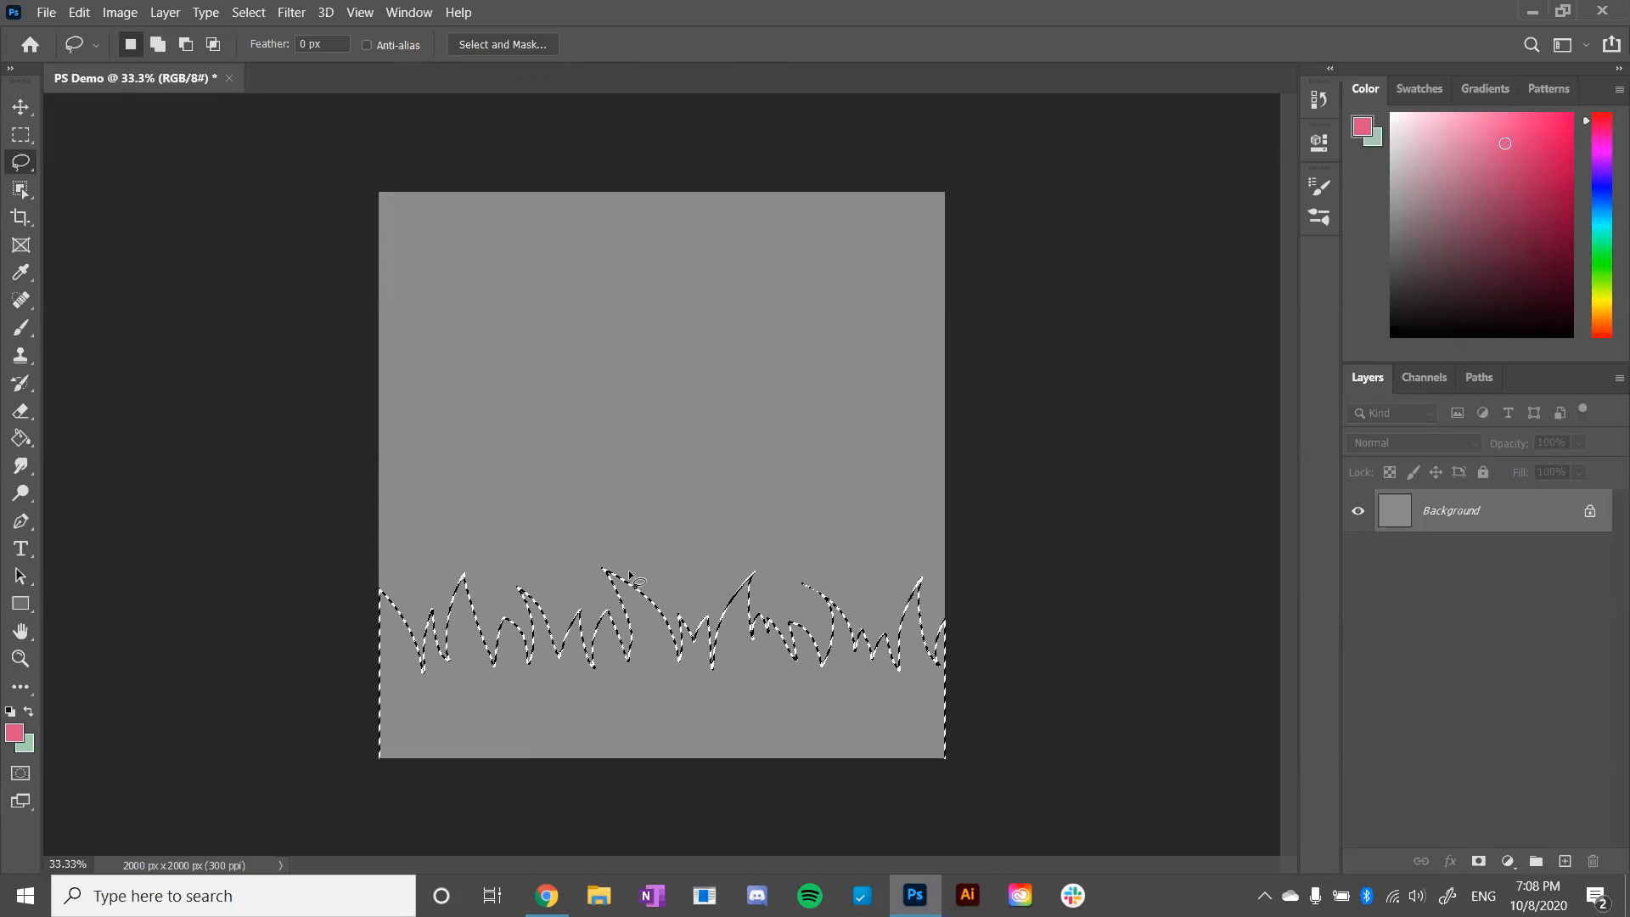
- Refine the grass selection by subtracting from and adding to its spiky upper edge with freehand lasso shapes, and clean up the stray speck
mouse_move(571, 556)
left_mouse_down()
mouse_move(669, 638)
mouse_move(574, 561)
left_mouse_up()
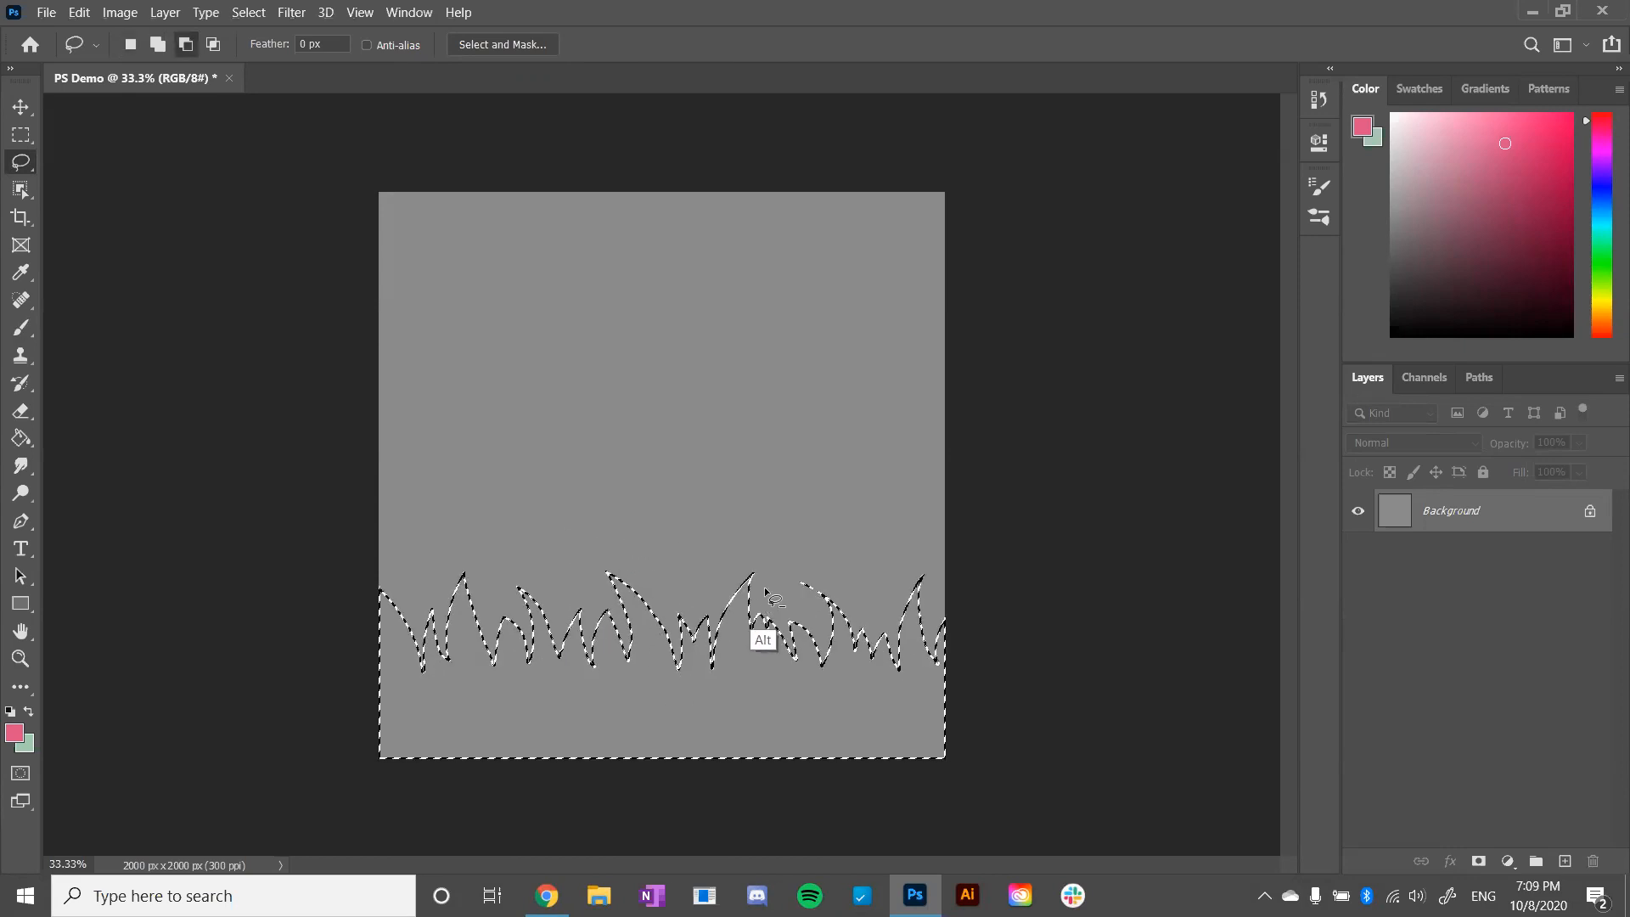
left_click_drag(844, 602, 896, 650)
key("shift")
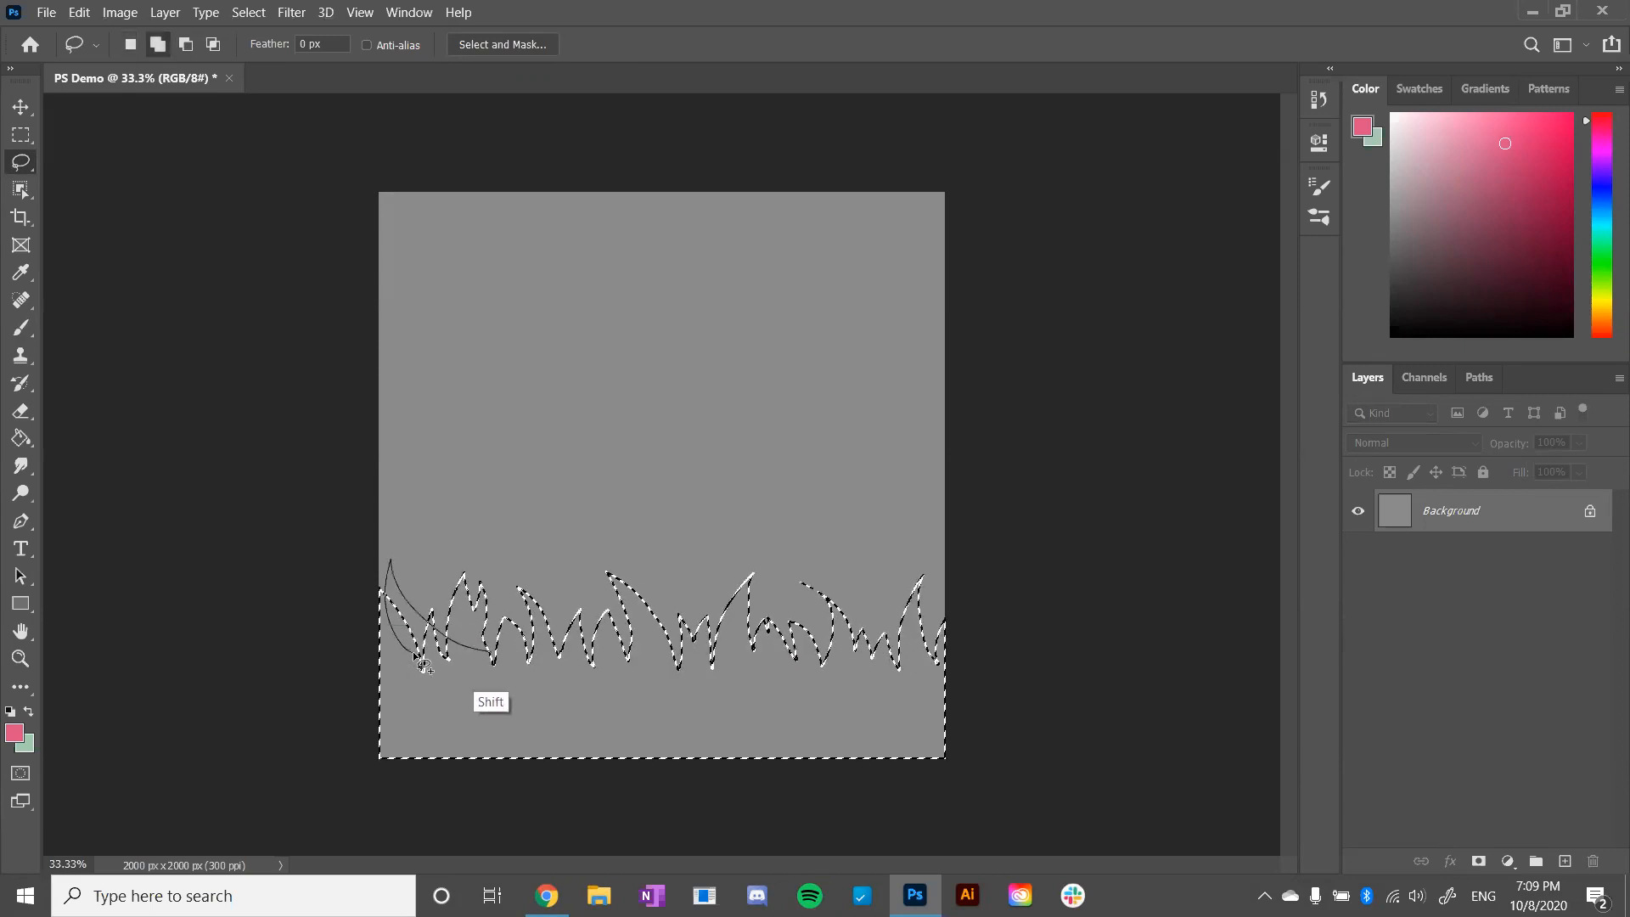
key("ctrl+z")
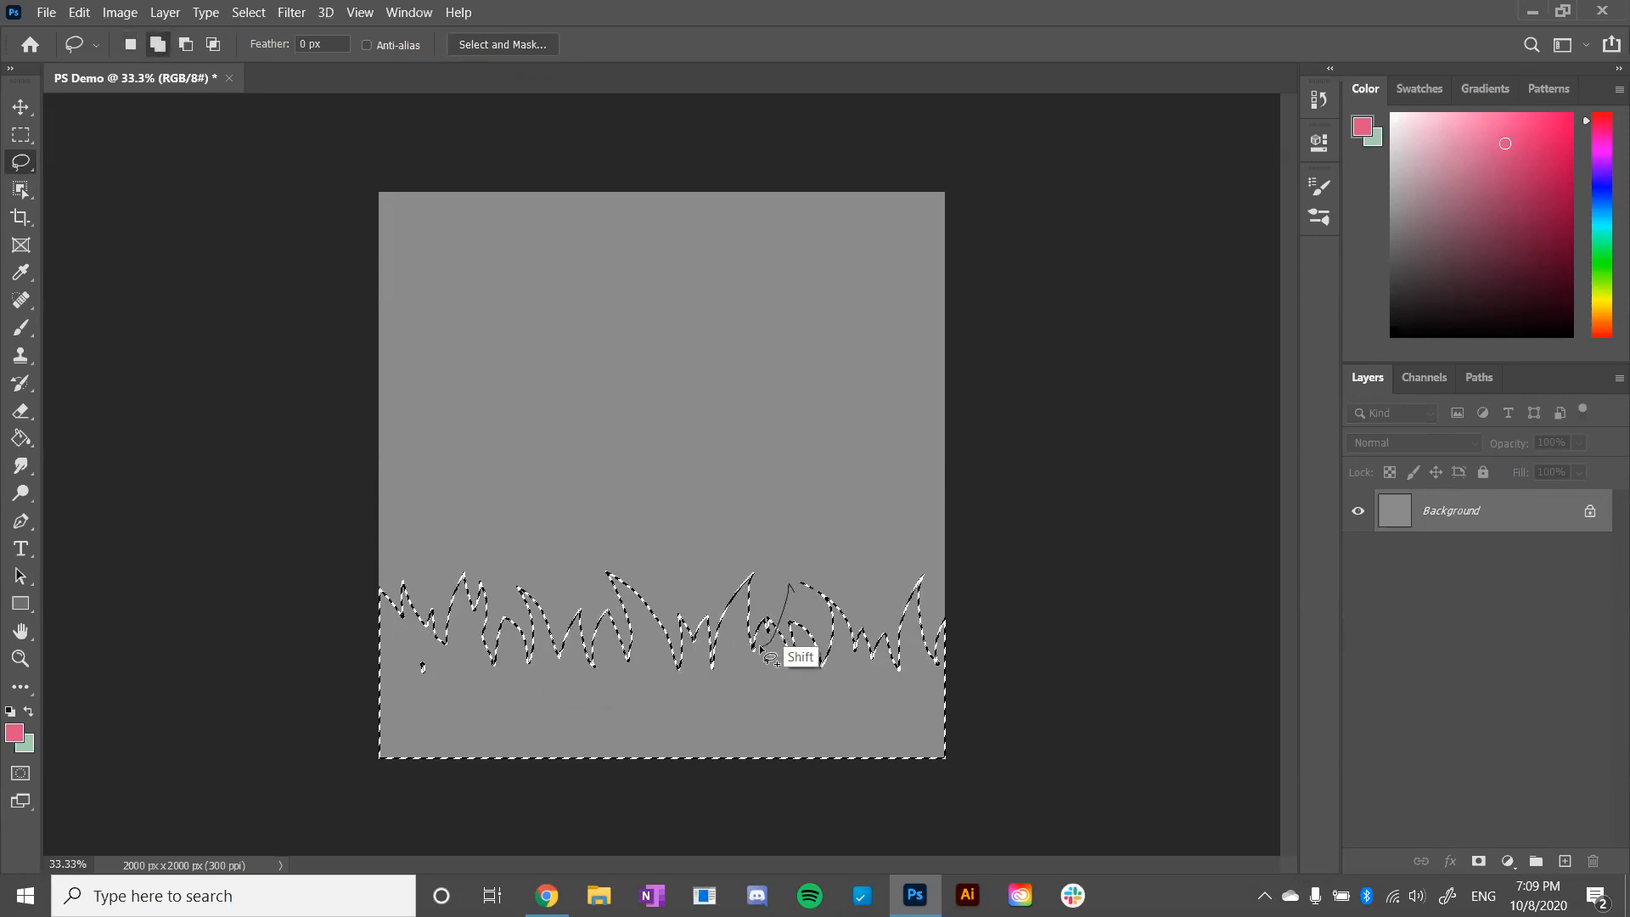
left_click_drag(922, 673, 968, 691)
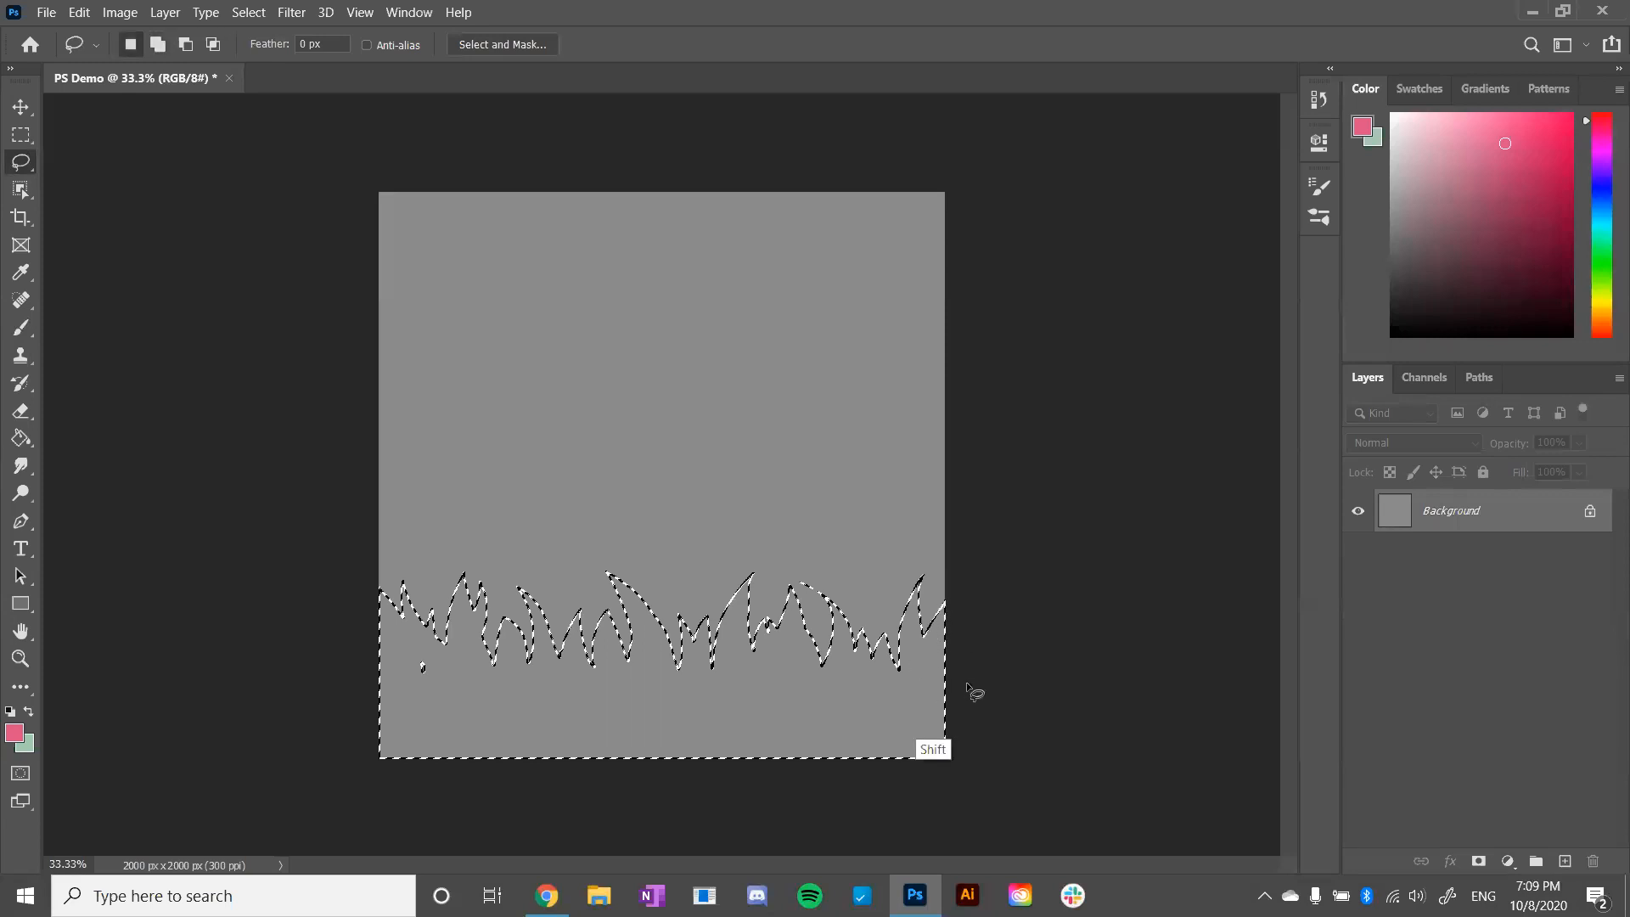
left_click_drag(441, 663, 443, 700)
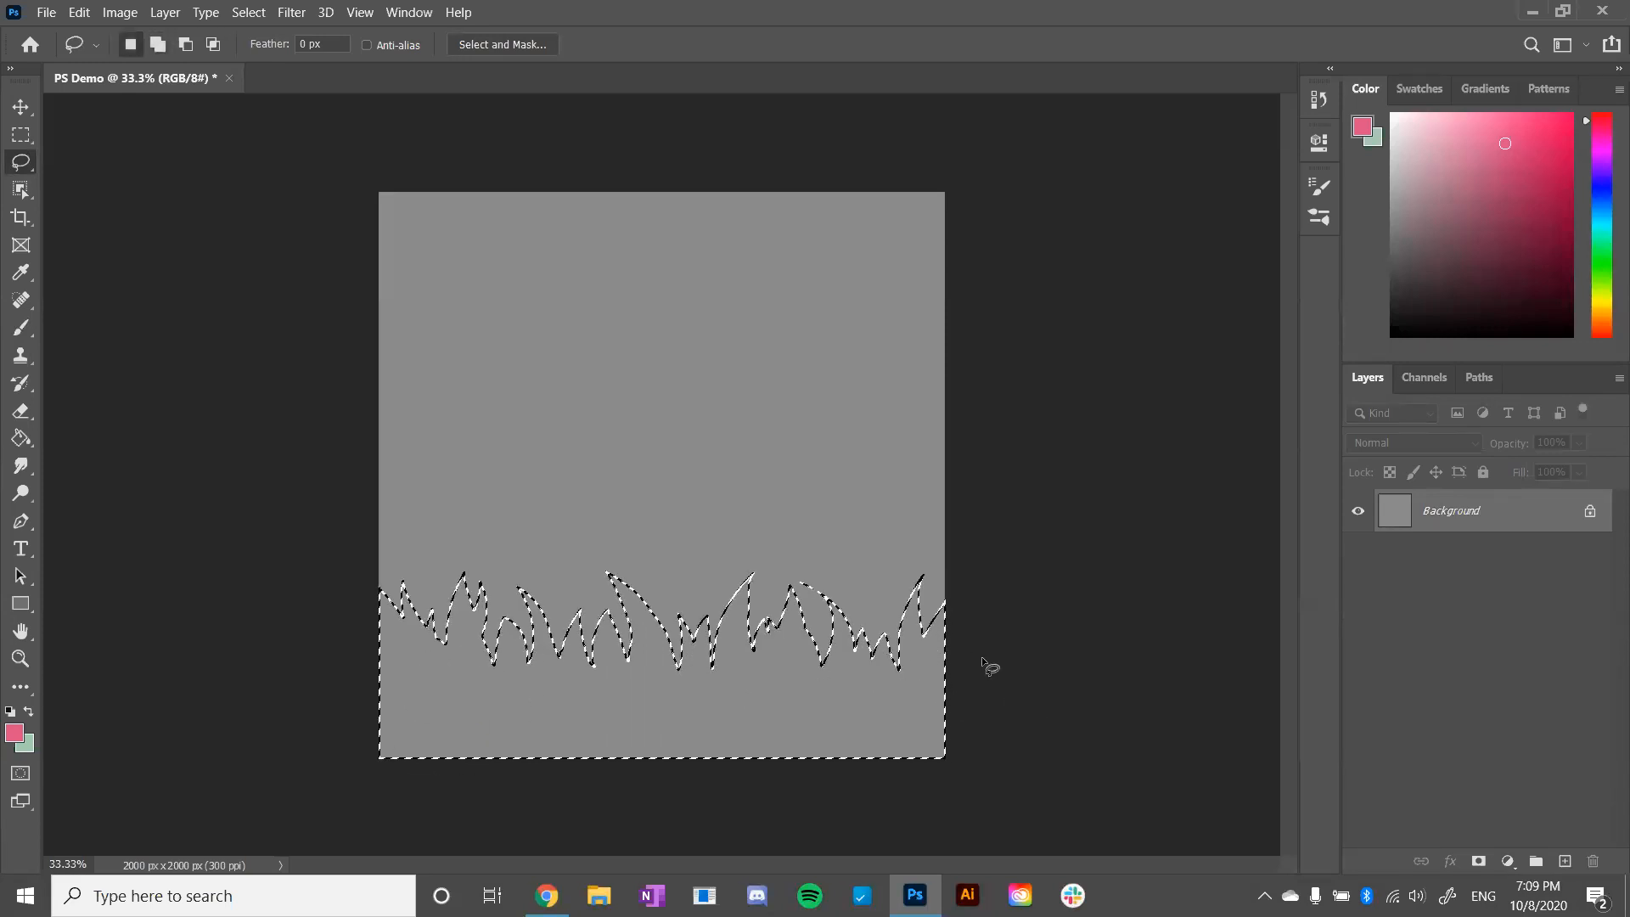
- Switch to the Paint Bucket Tool and set the foreground colour to a muted green
key("g")
left_click(1595, 261)
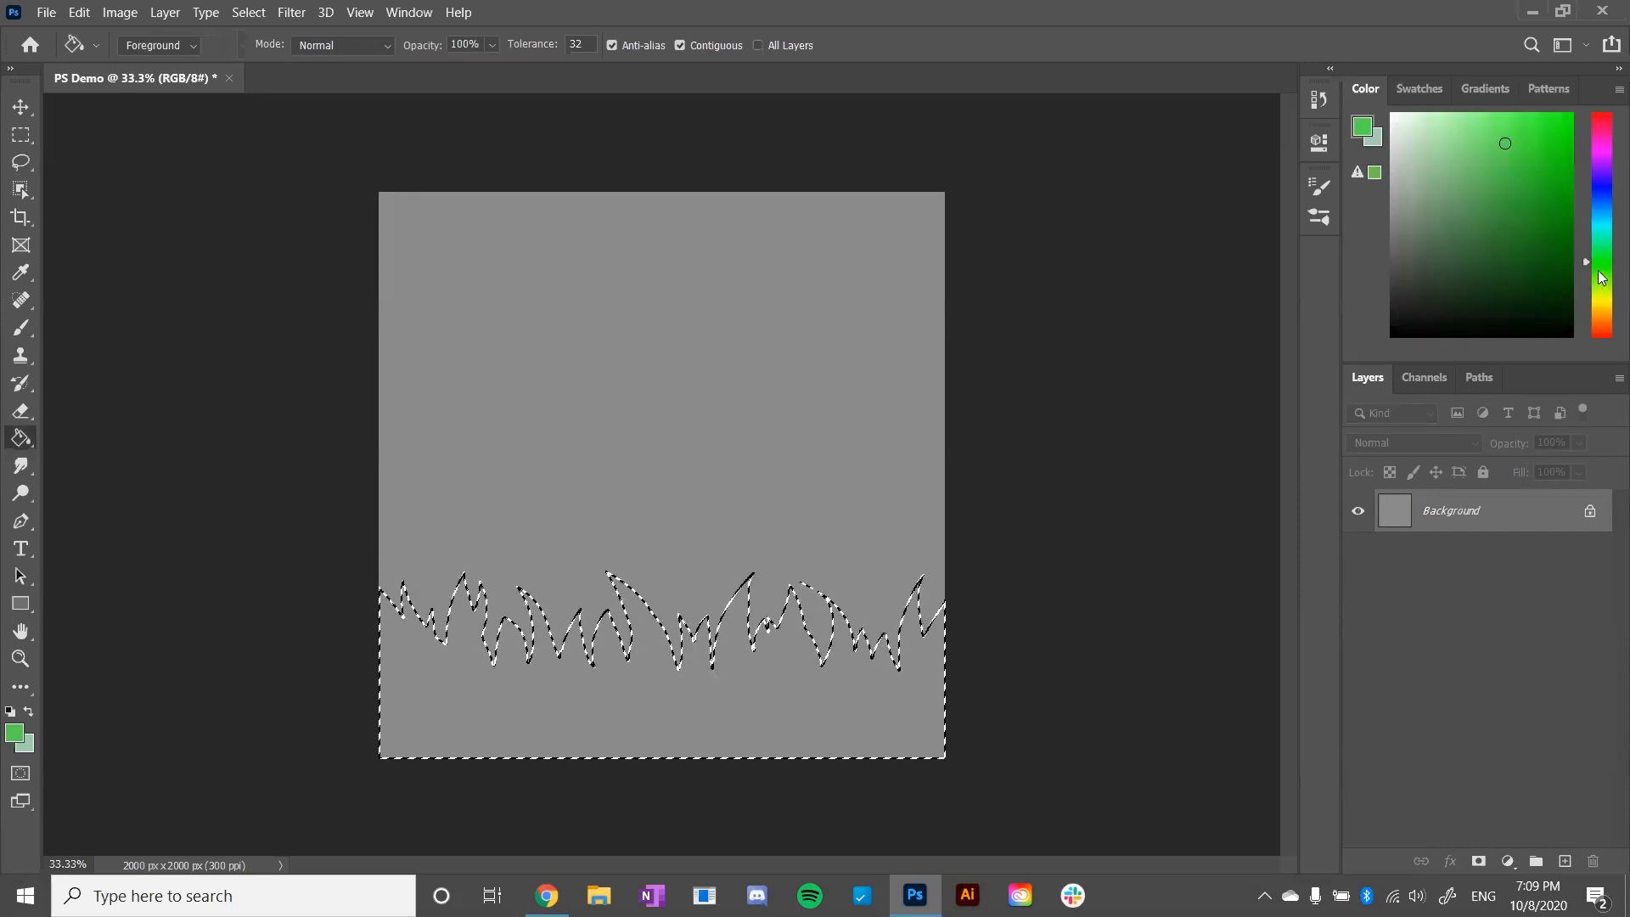
left_click(1595, 255)
left_click_drag(1596, 265, 1596, 249)
mouse_move(1506, 143)
left_mouse_down()
mouse_move(1446, 167)
mouse_move(1449, 211)
mouse_move(1456, 170)
mouse_move(1461, 188)
mouse_move(1442, 178)
left_mouse_up()
- Try filling the grass-shaped selection with the green directly on the Background layer, and undo the fill
left_click(705, 684)
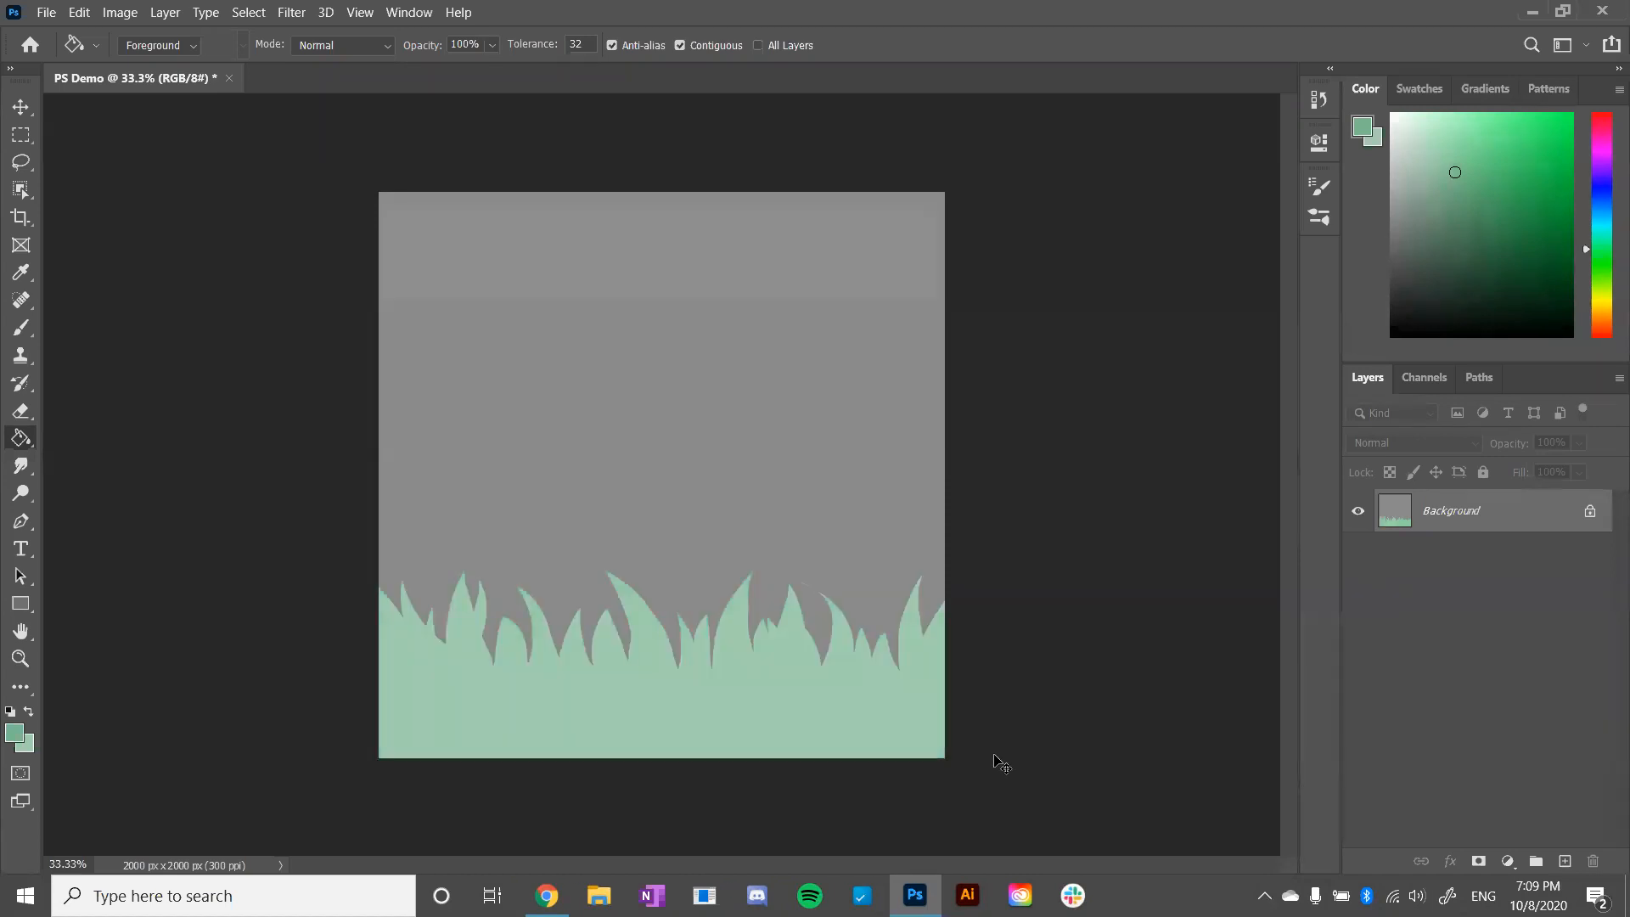
key("ctrl+z")
key("ctrl+z")
key("ctrl+z")
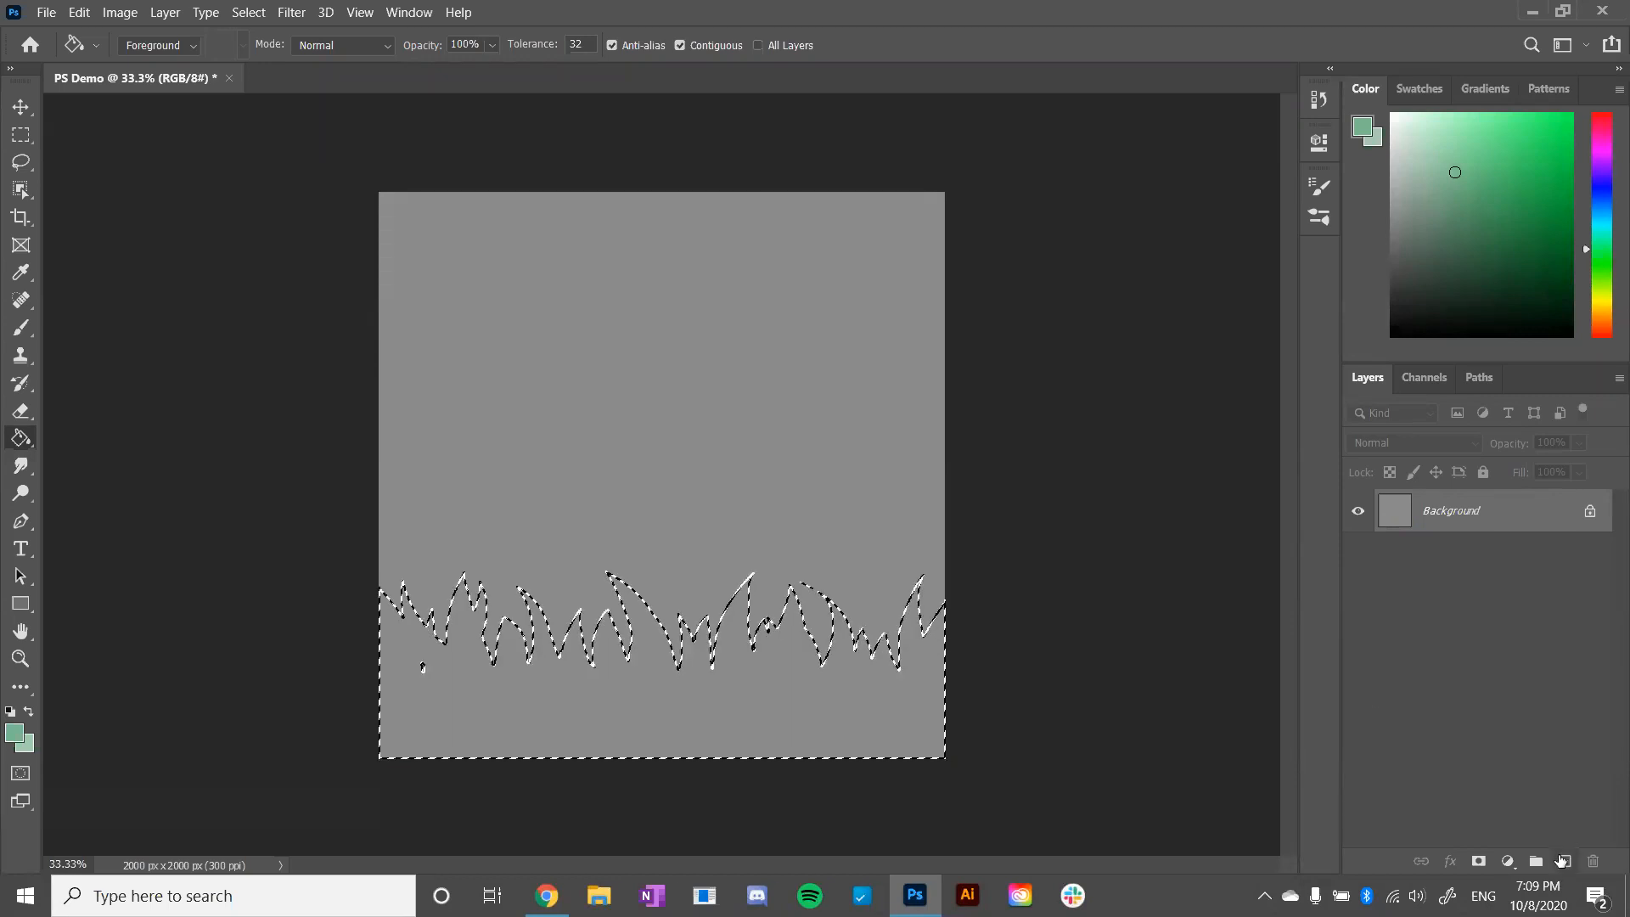
- Create a new layer above the Background and name it grass
left_click(1564, 862)
double_click(1439, 511)
type("grass")
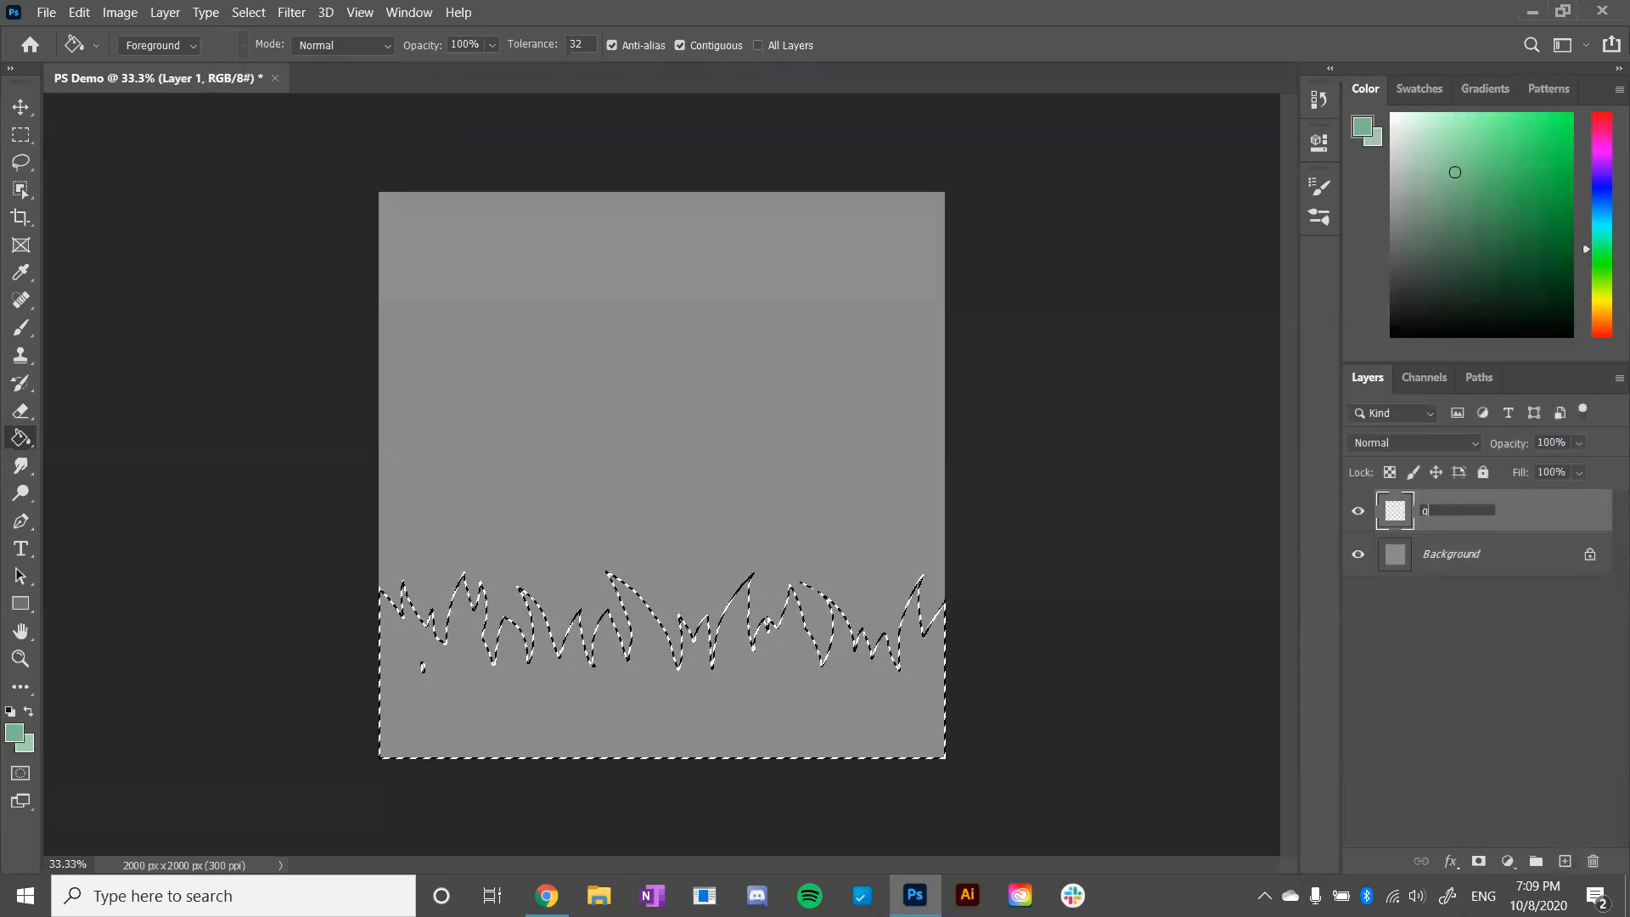
key("Return")
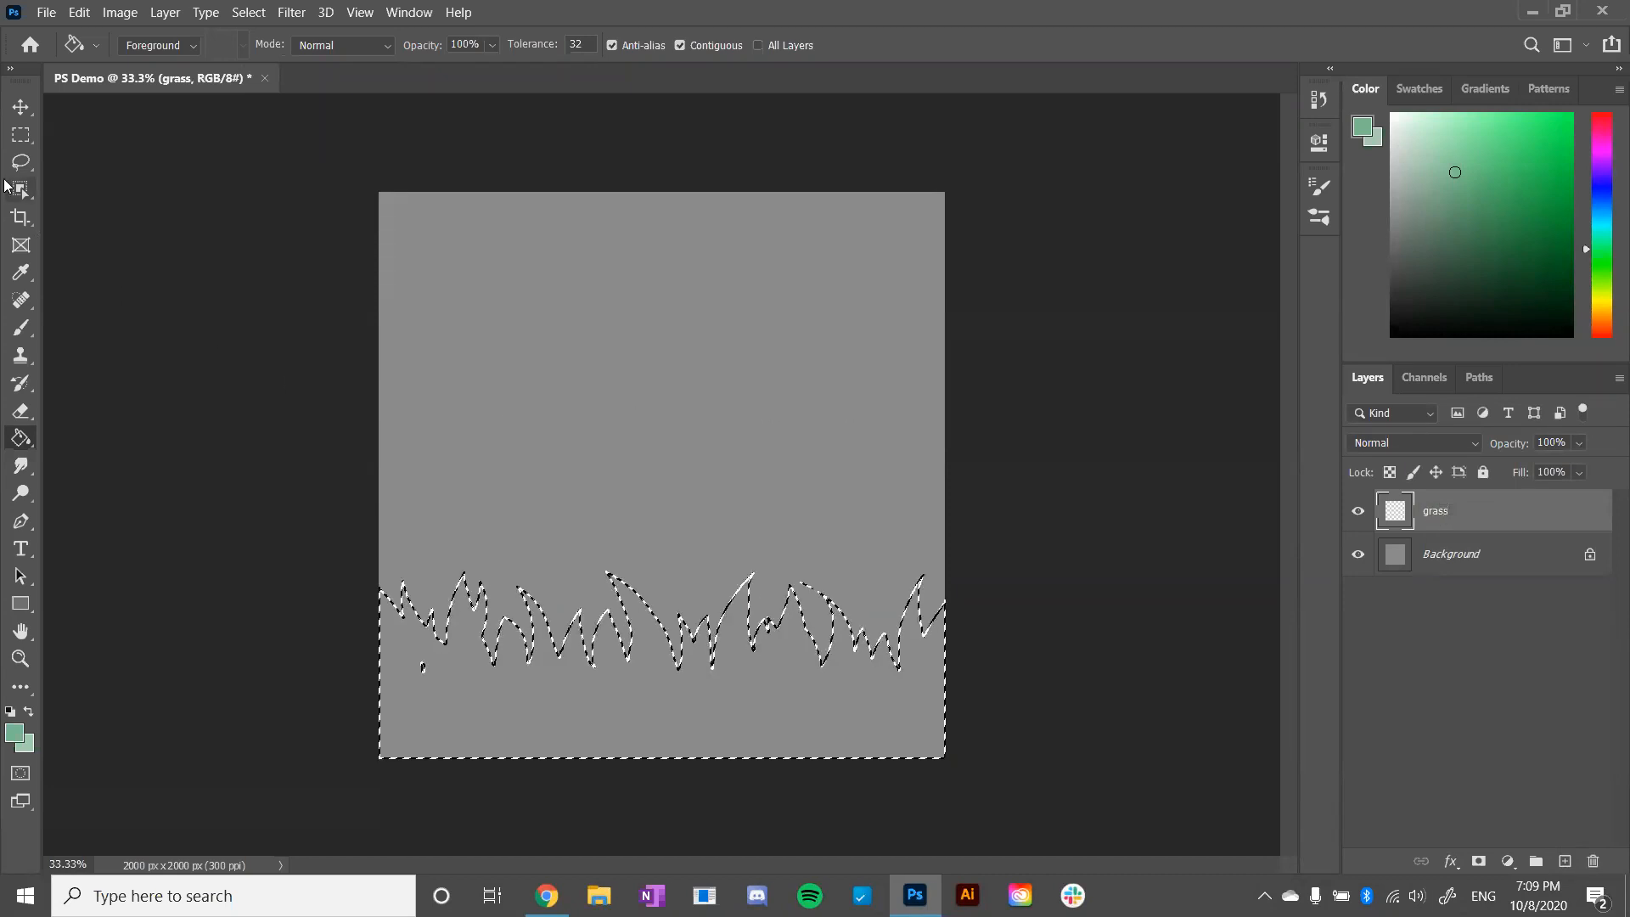
- Clean up the stray speck and fill the selection with muted green on the grass layer, leaving nothing selected
key("l")
key("shift")
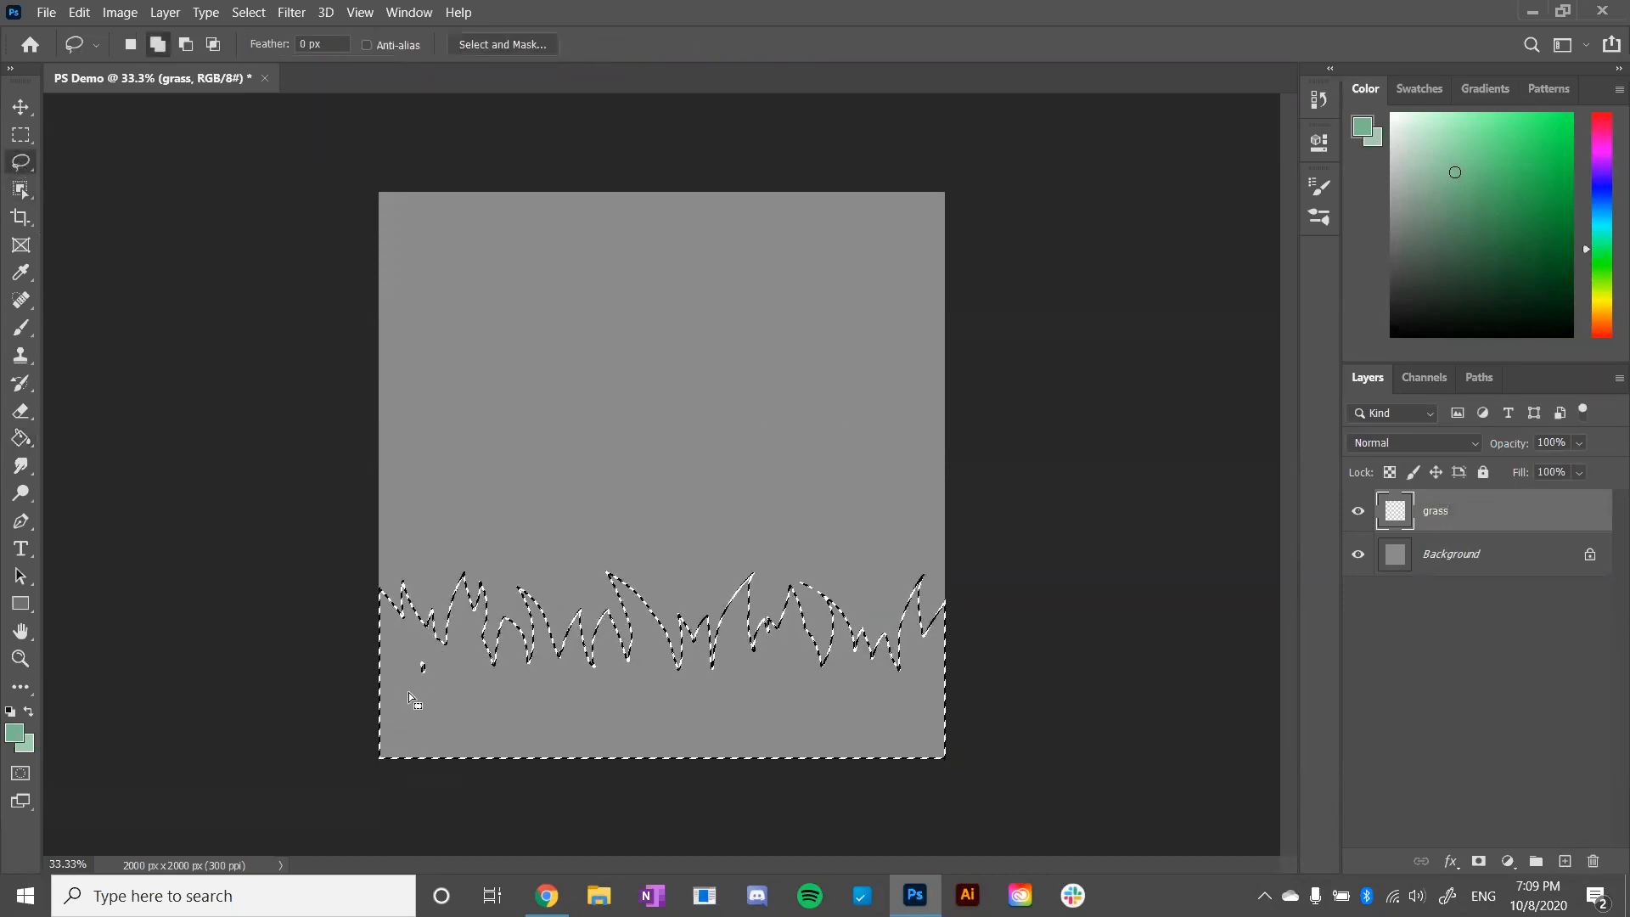
key("g")
left_click(671, 713)
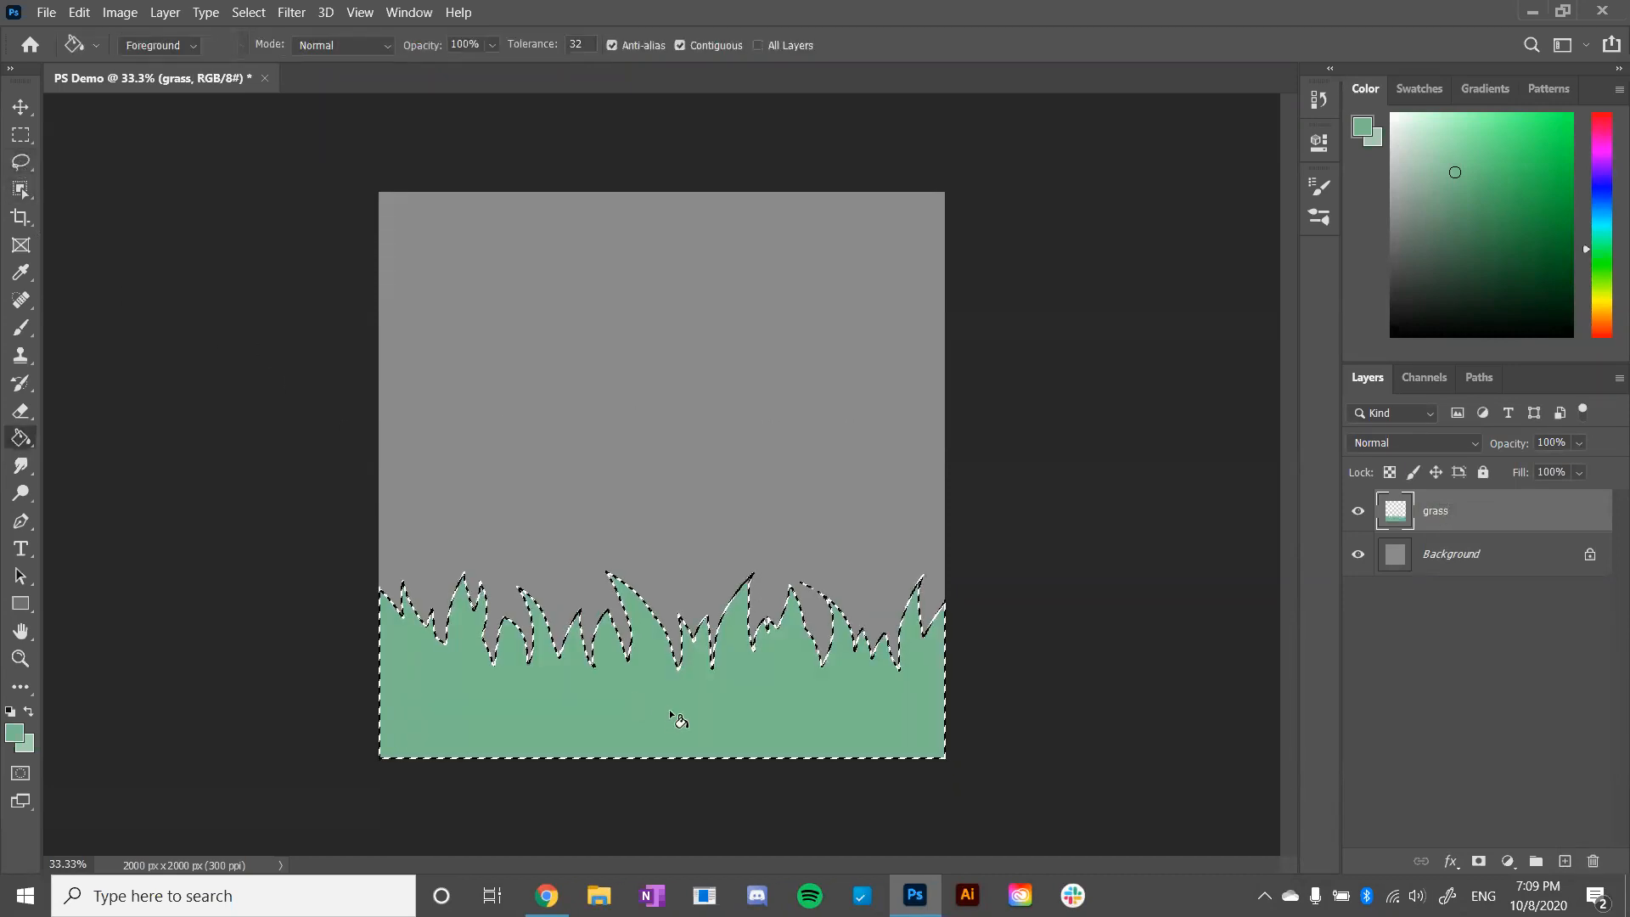
key("ctrl+d")
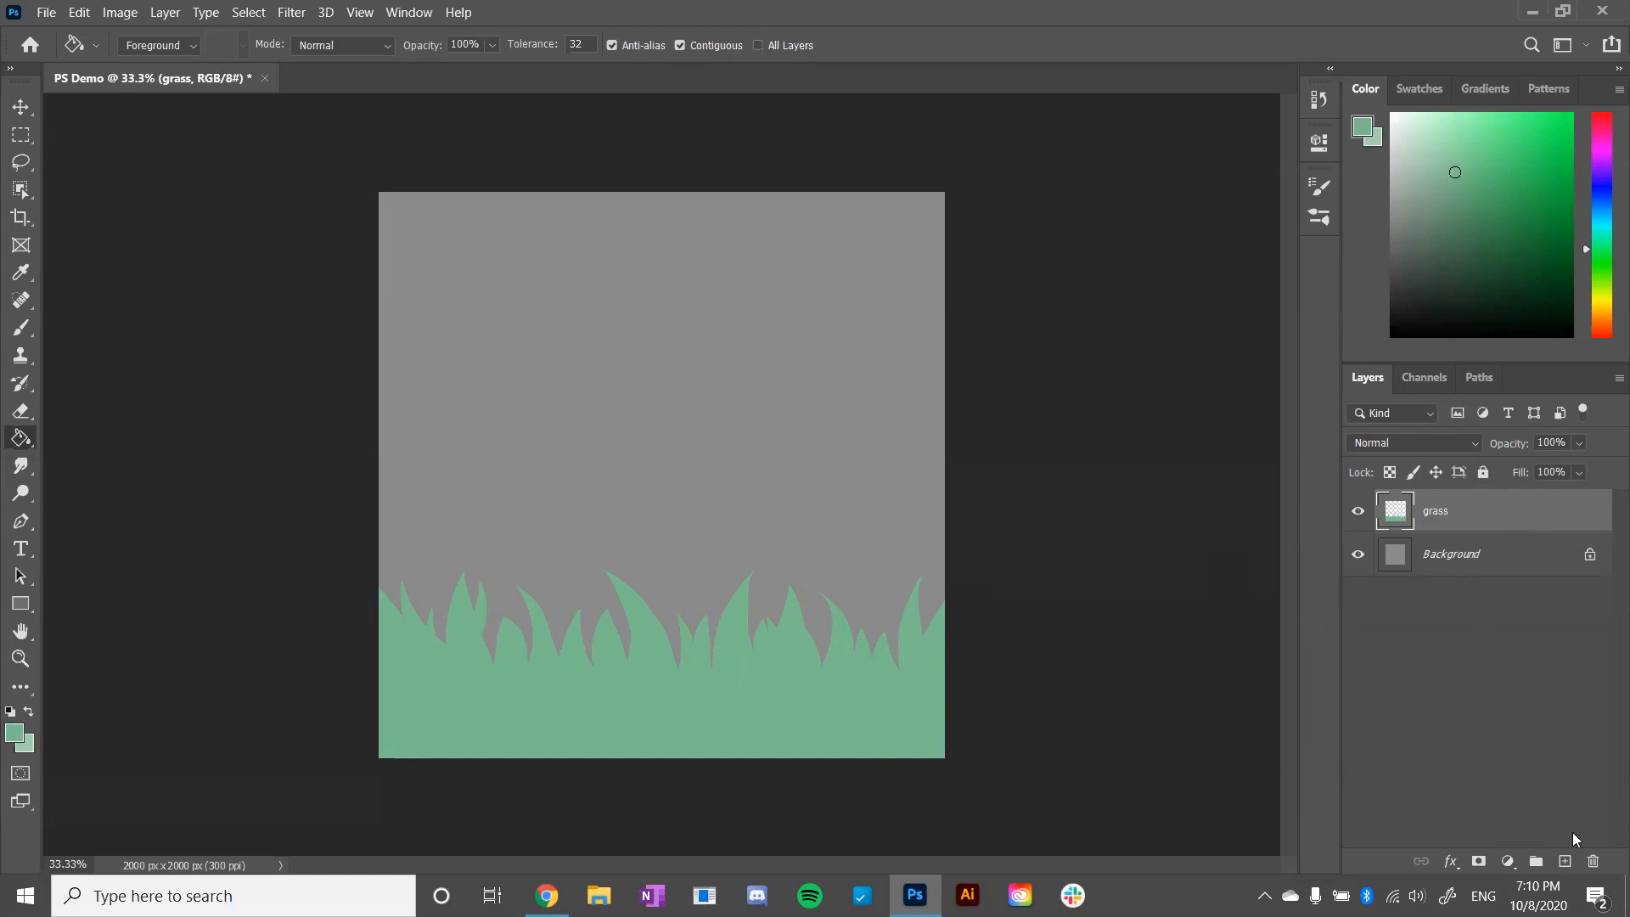
- Create another new layer above the grass layer and name it sky
left_click(1565, 861)
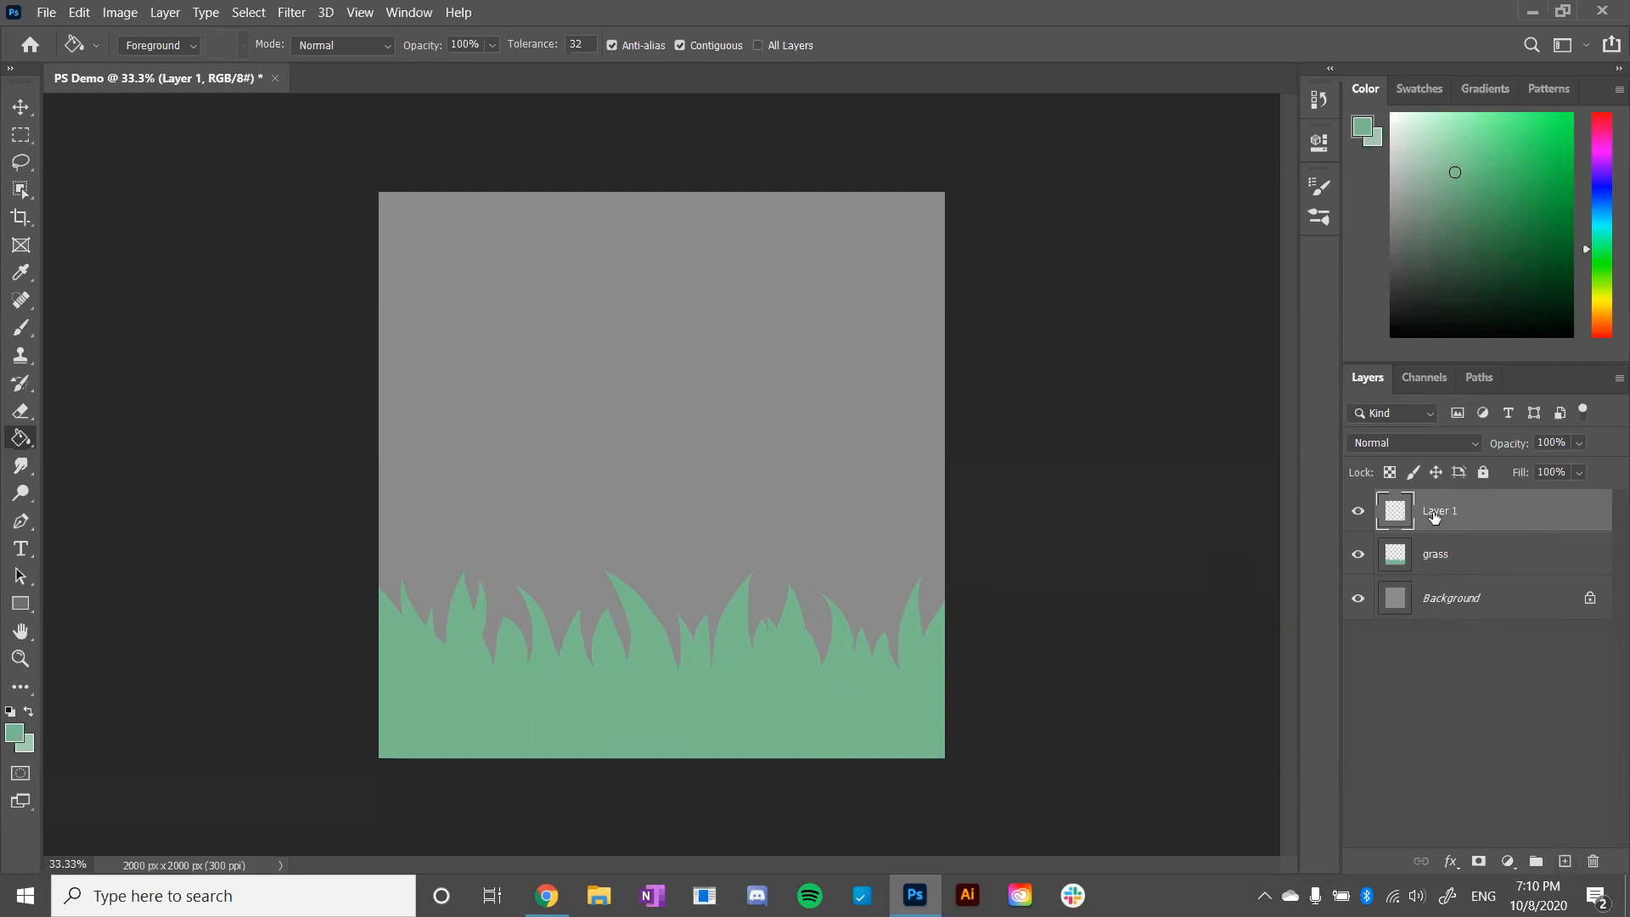
double_click(1439, 511)
type("sky")
key("Return")
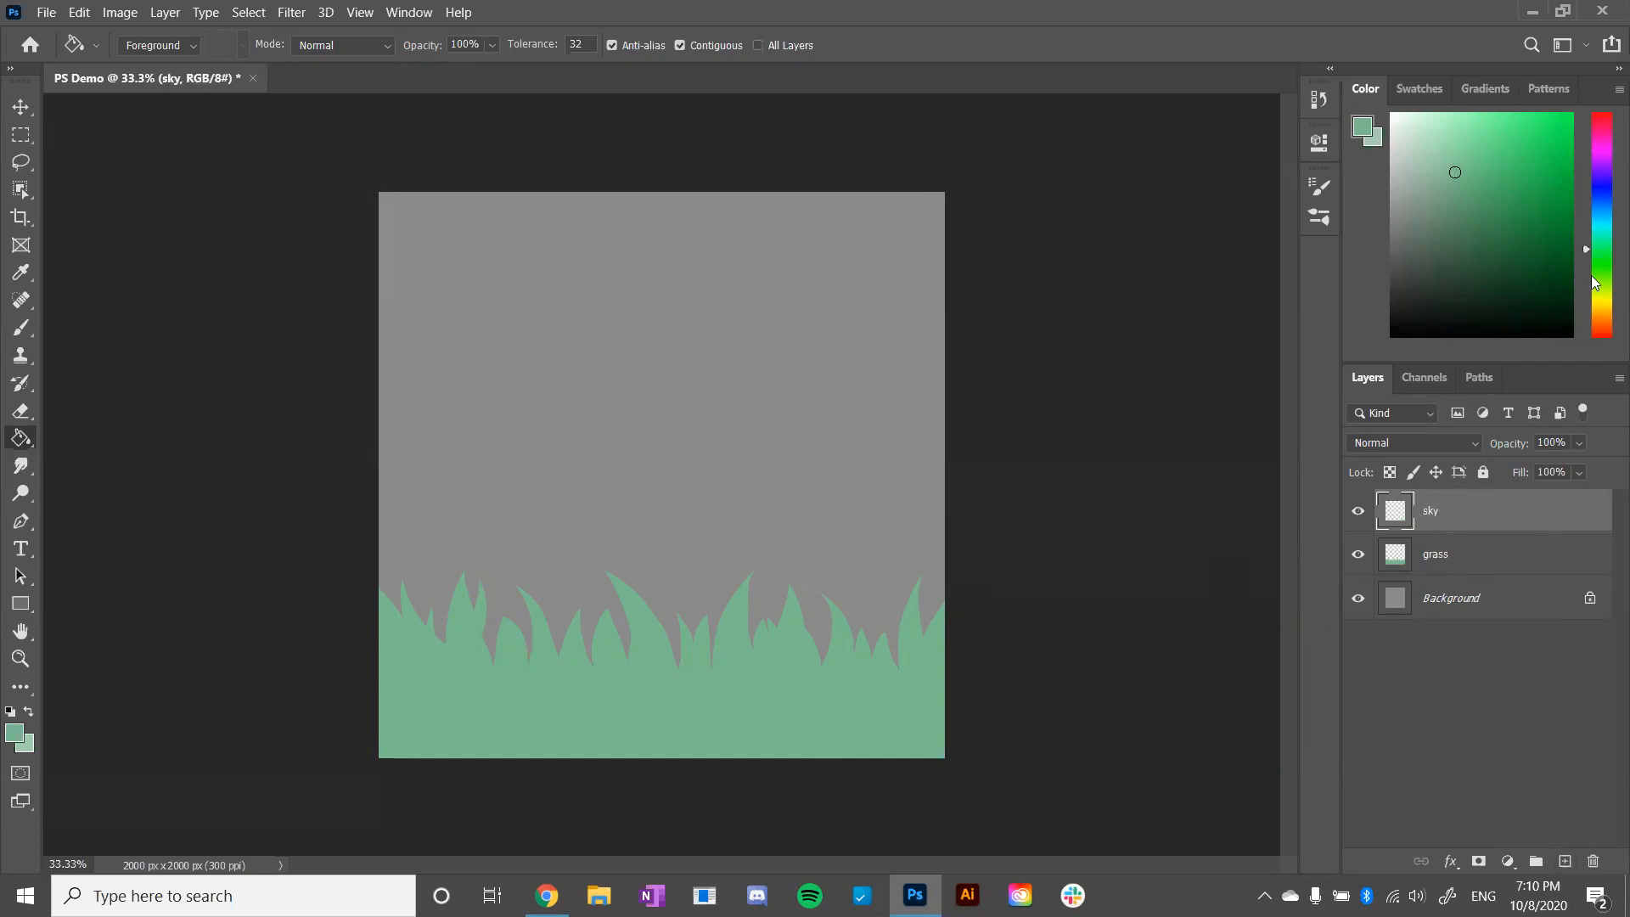
- Fill the sky layer with a muted blue and move it beneath the grass layer
left_click(1603, 219)
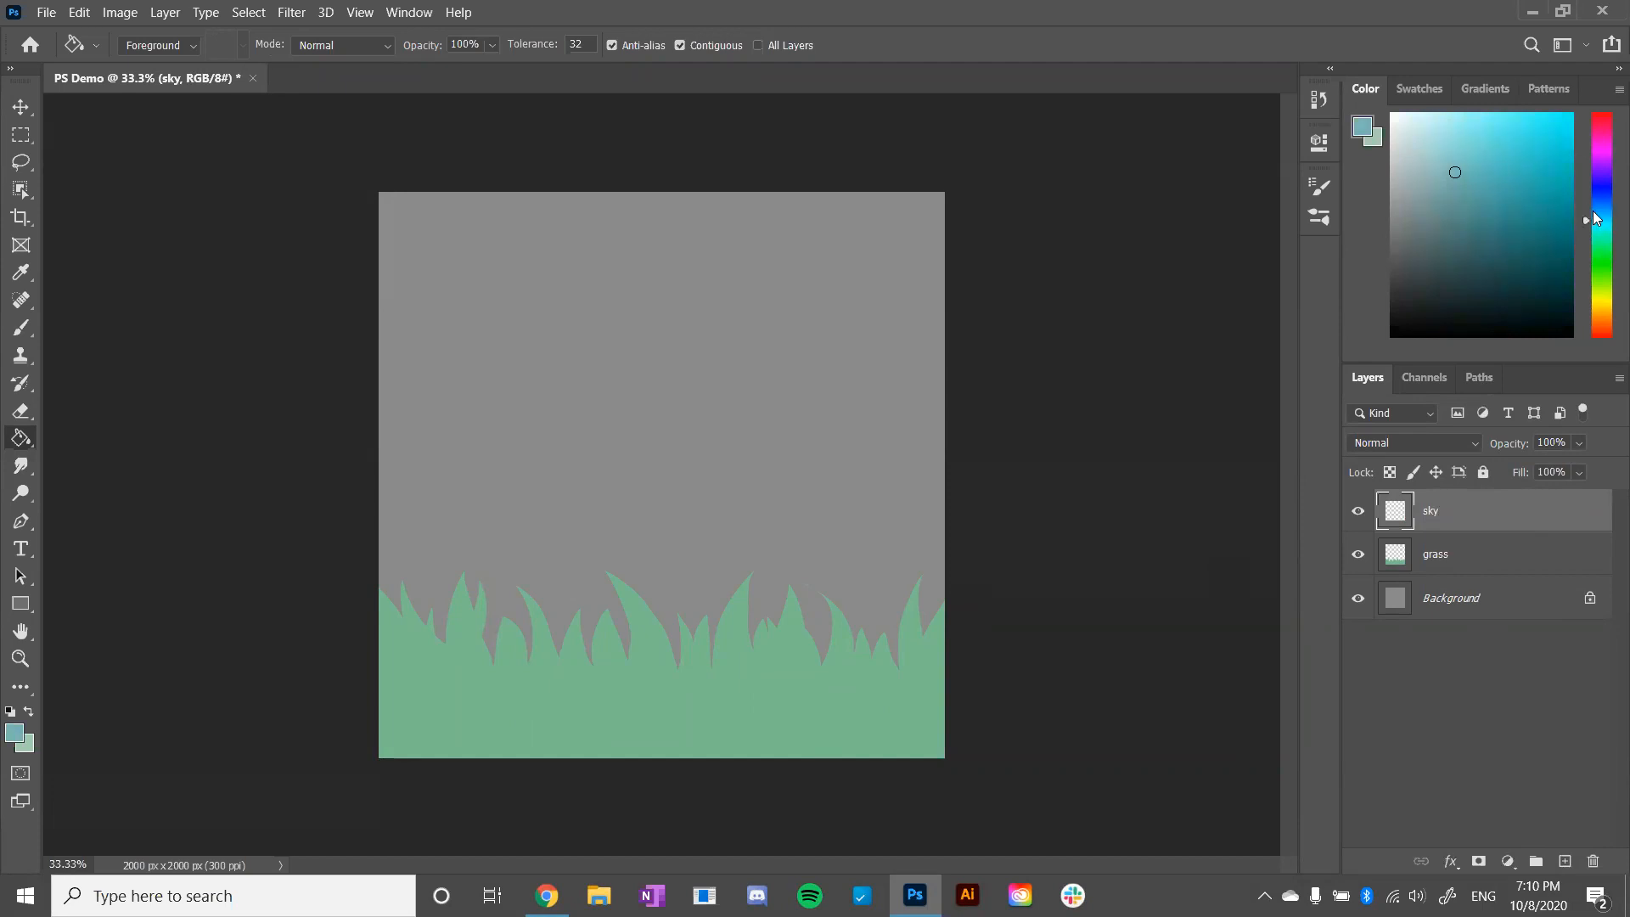
left_click(1593, 213)
left_click(1448, 171)
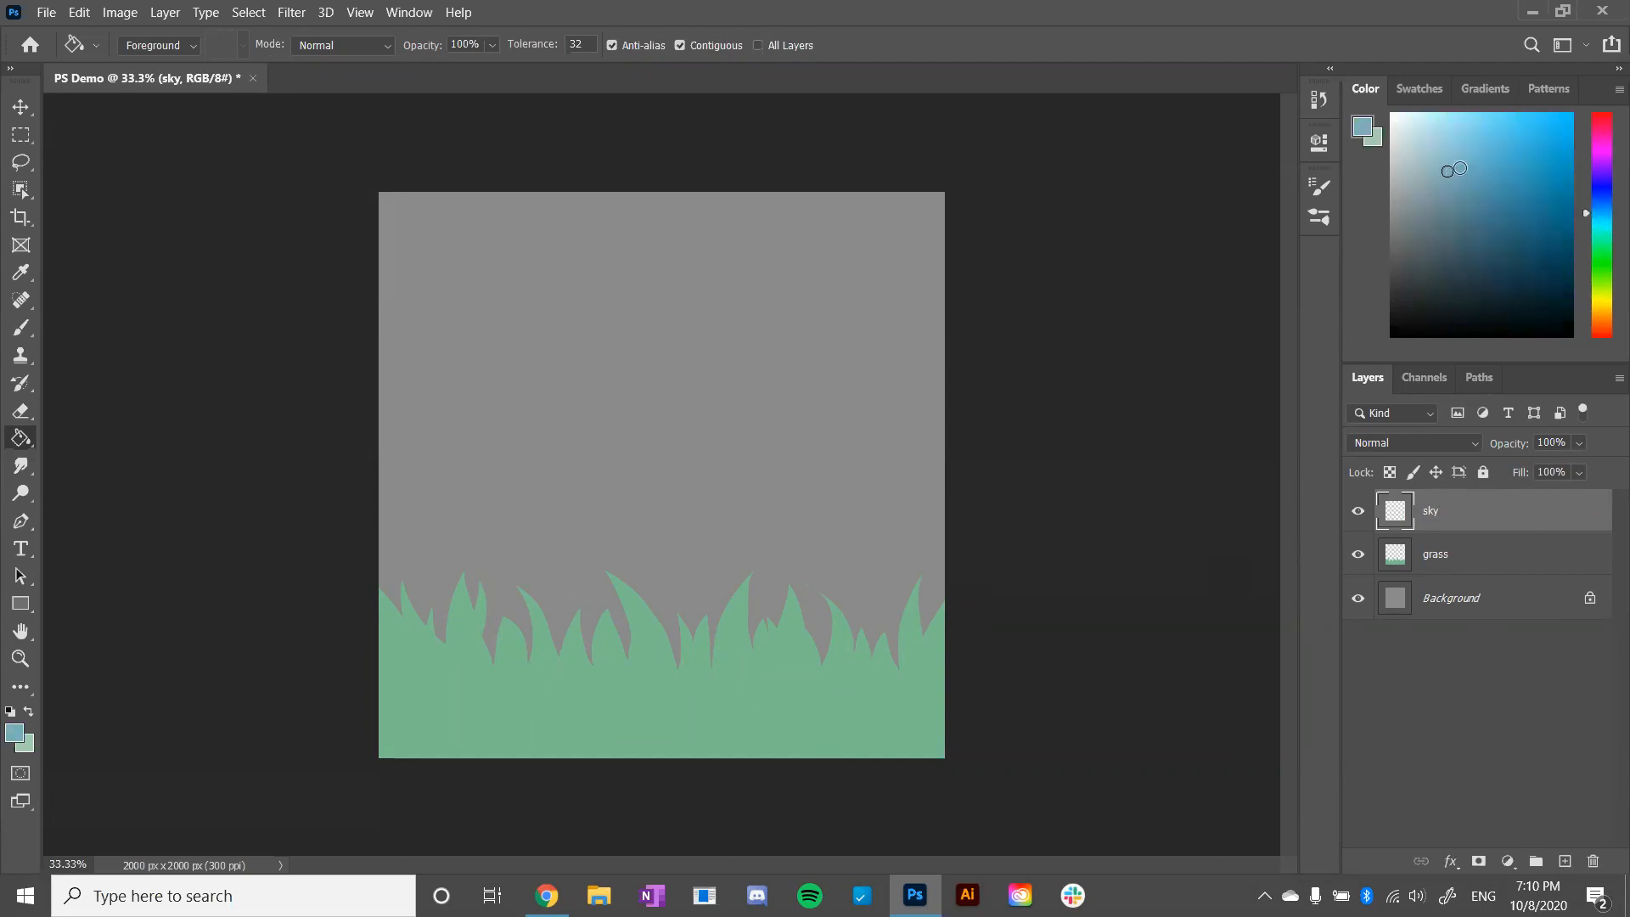
left_click(588, 424)
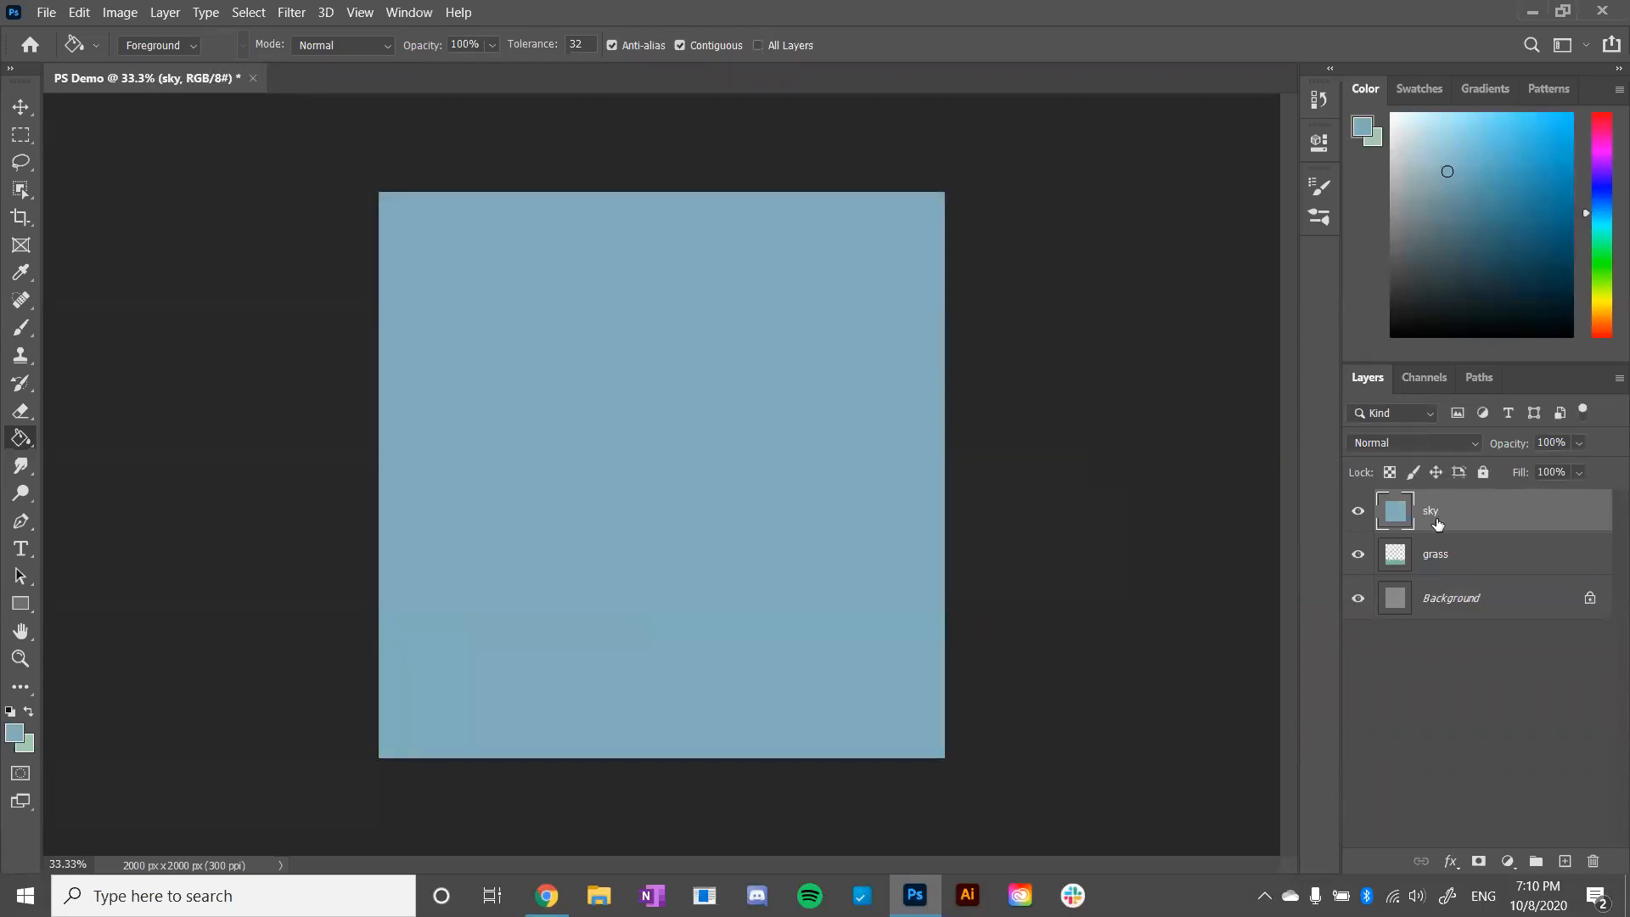
left_click_drag(1439, 523, 1439, 571)
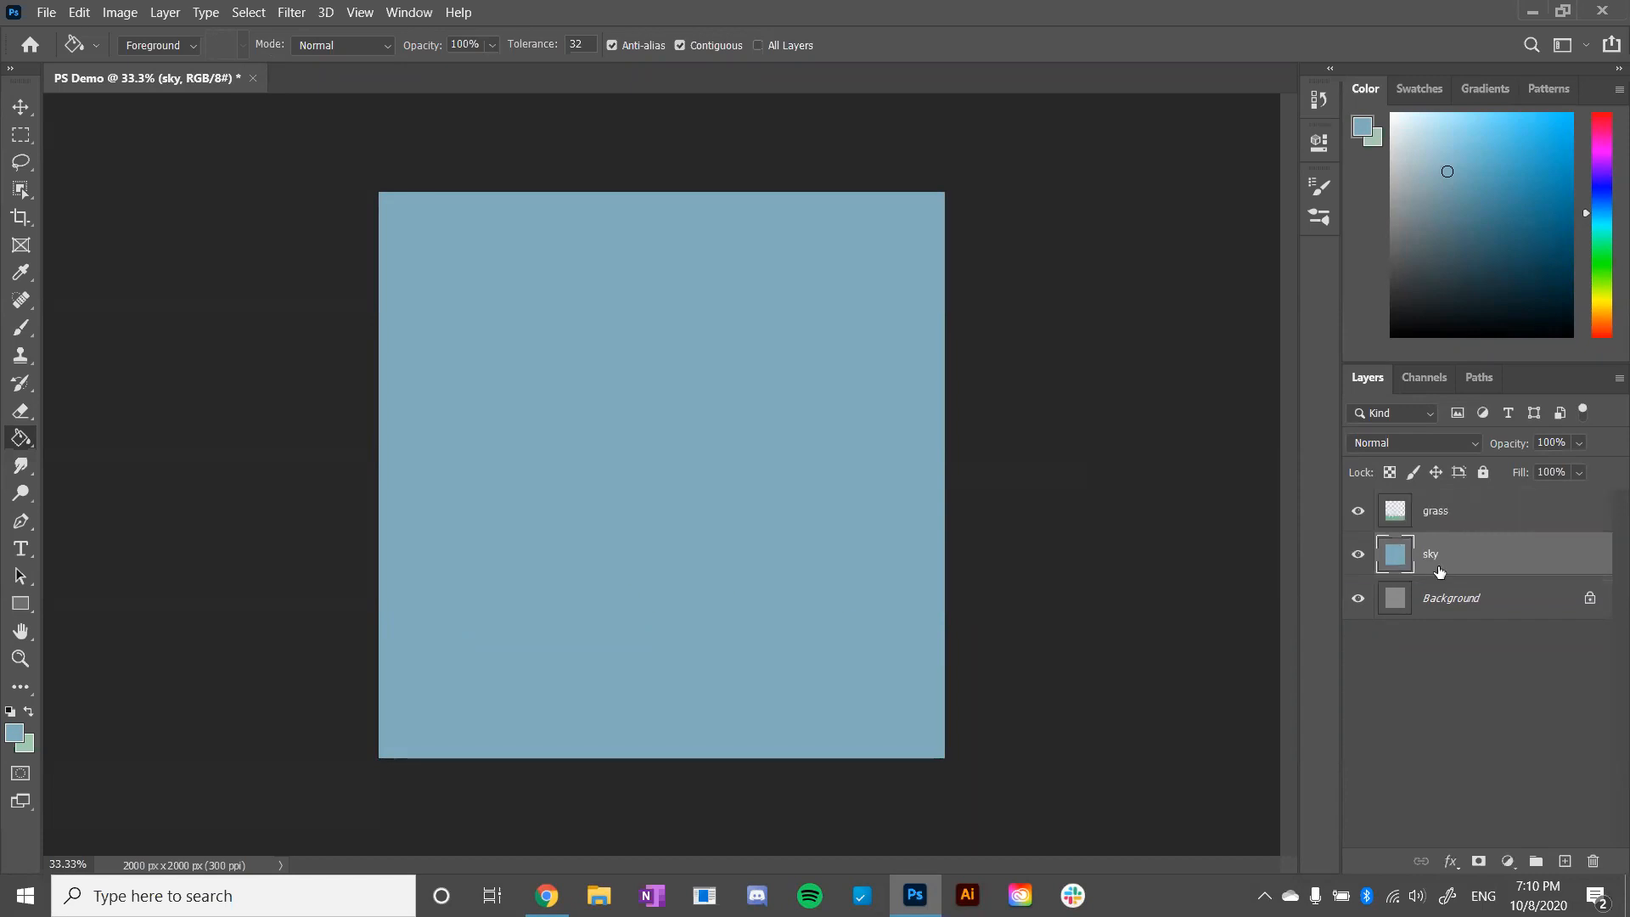
left_click(1447, 528)
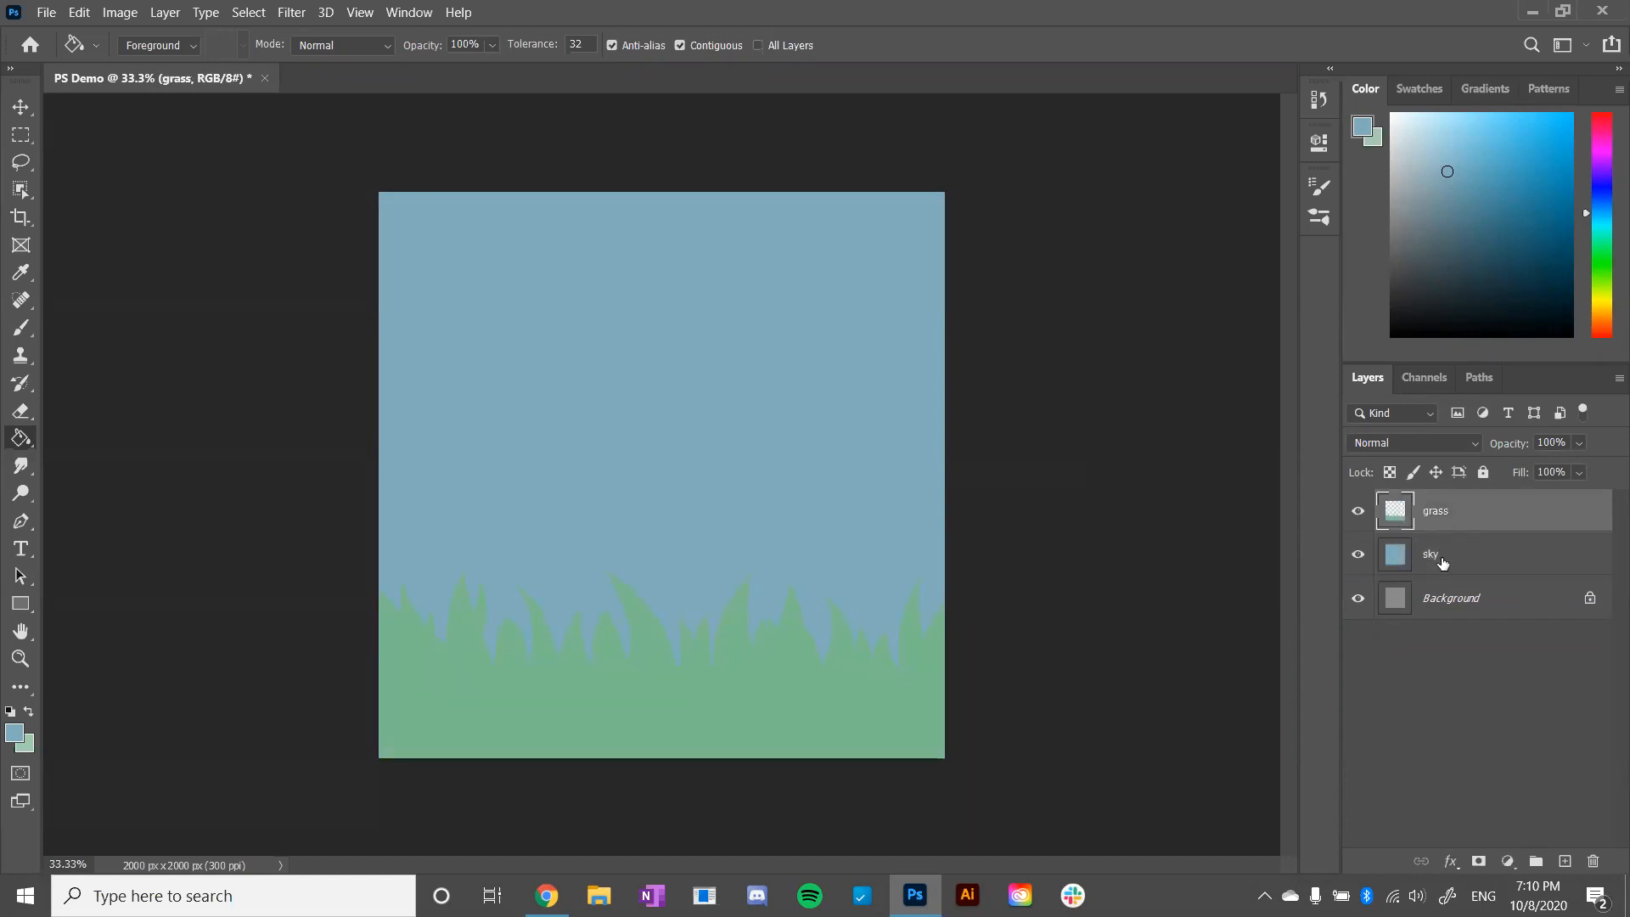
- Recolour the sky layer with a paler, lighter blue using the Paint Bucket
left_click(1443, 565)
left_click_drag(1446, 132, 1431, 143)
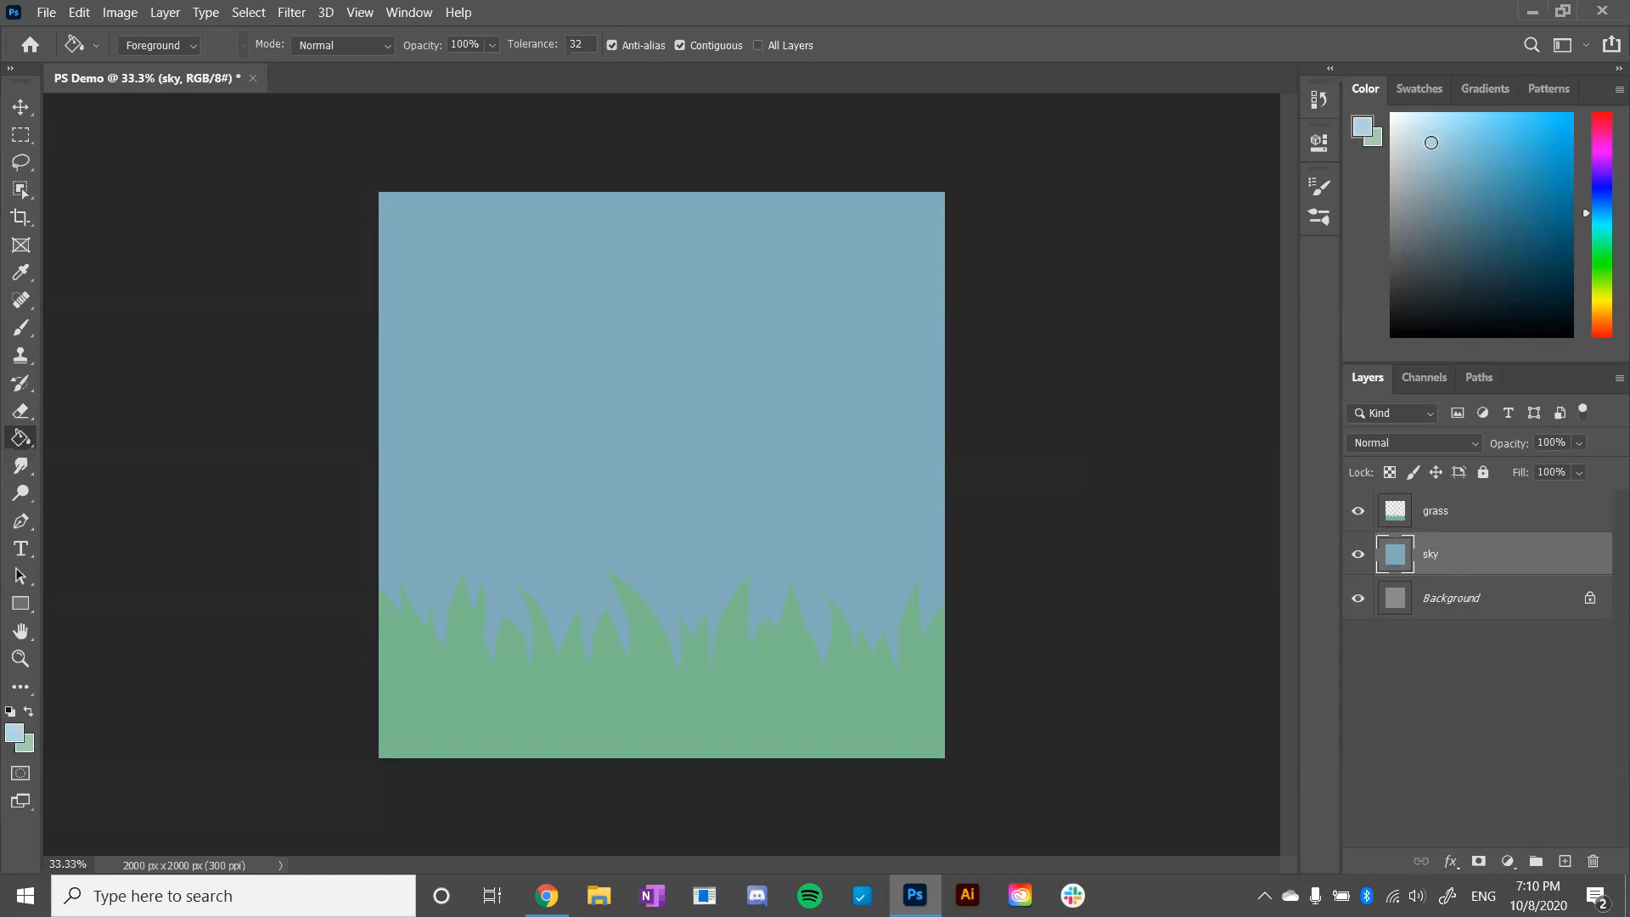
left_click(719, 348)
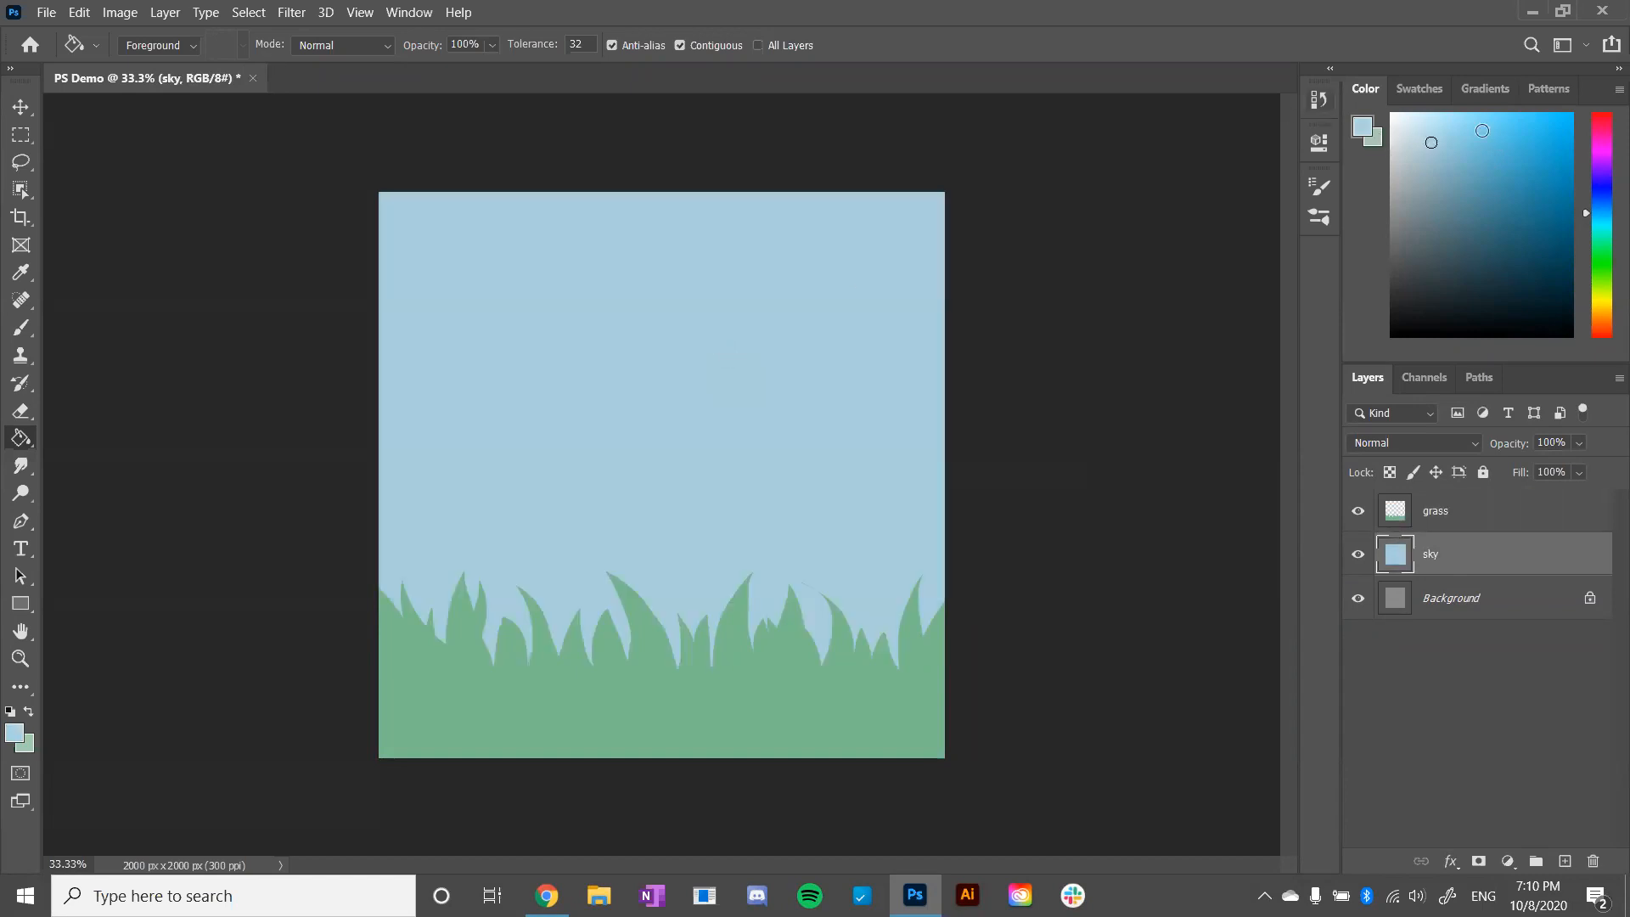
left_click_drag(1421, 135, 1424, 138)
left_click(758, 458)
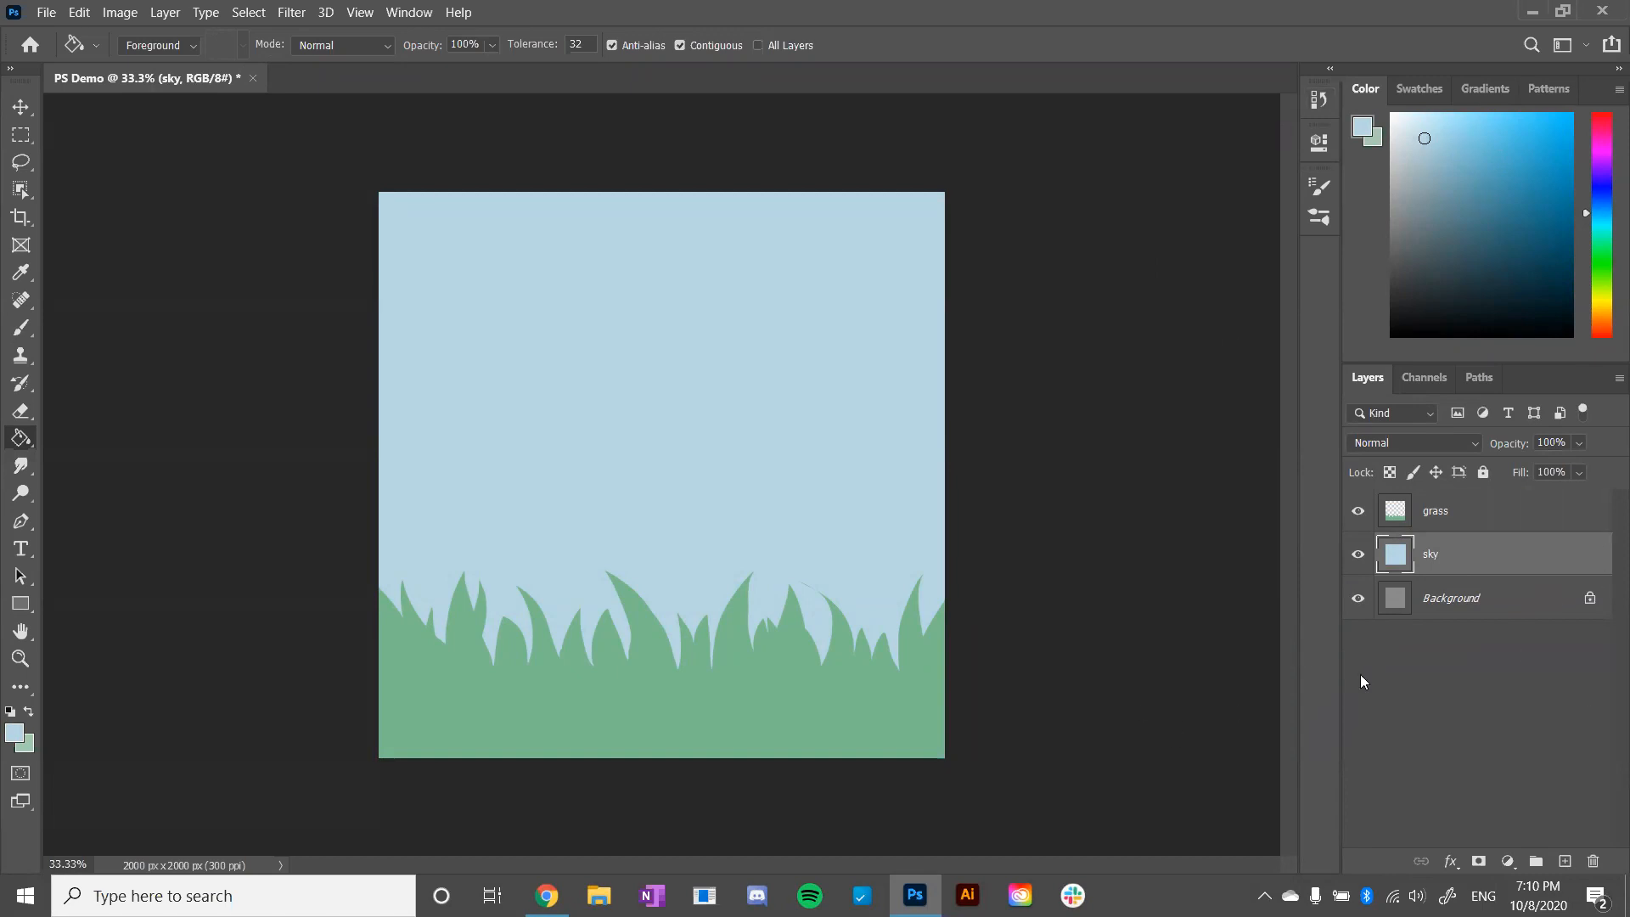
- Add a new empty layer directly above the grass layer
left_click(1454, 518)
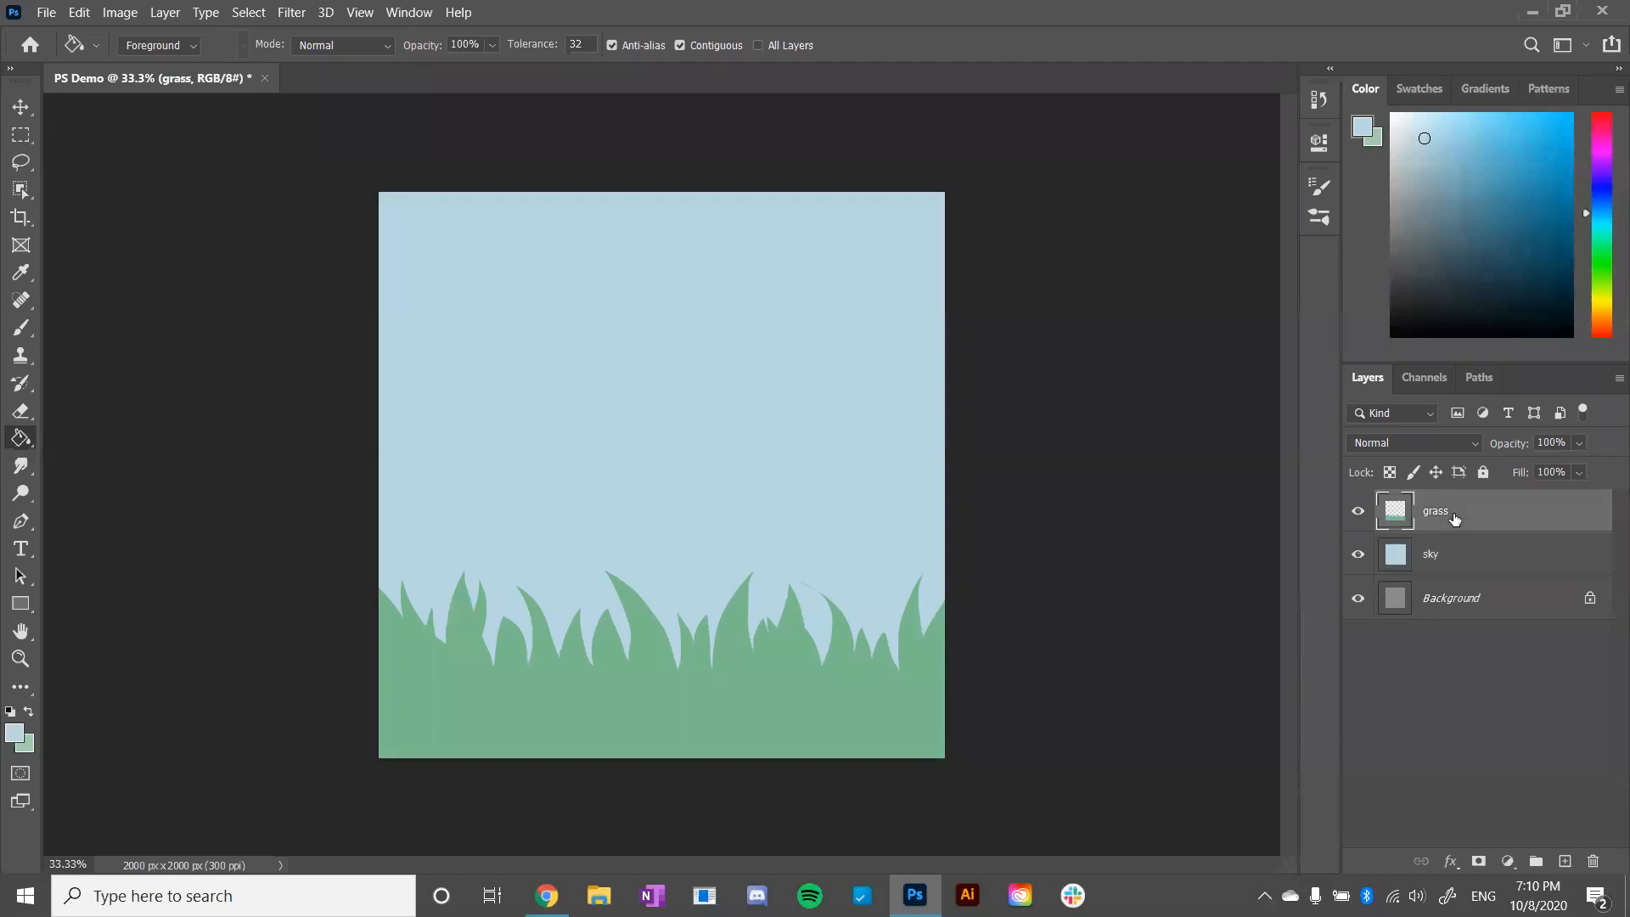
left_click(1565, 861)
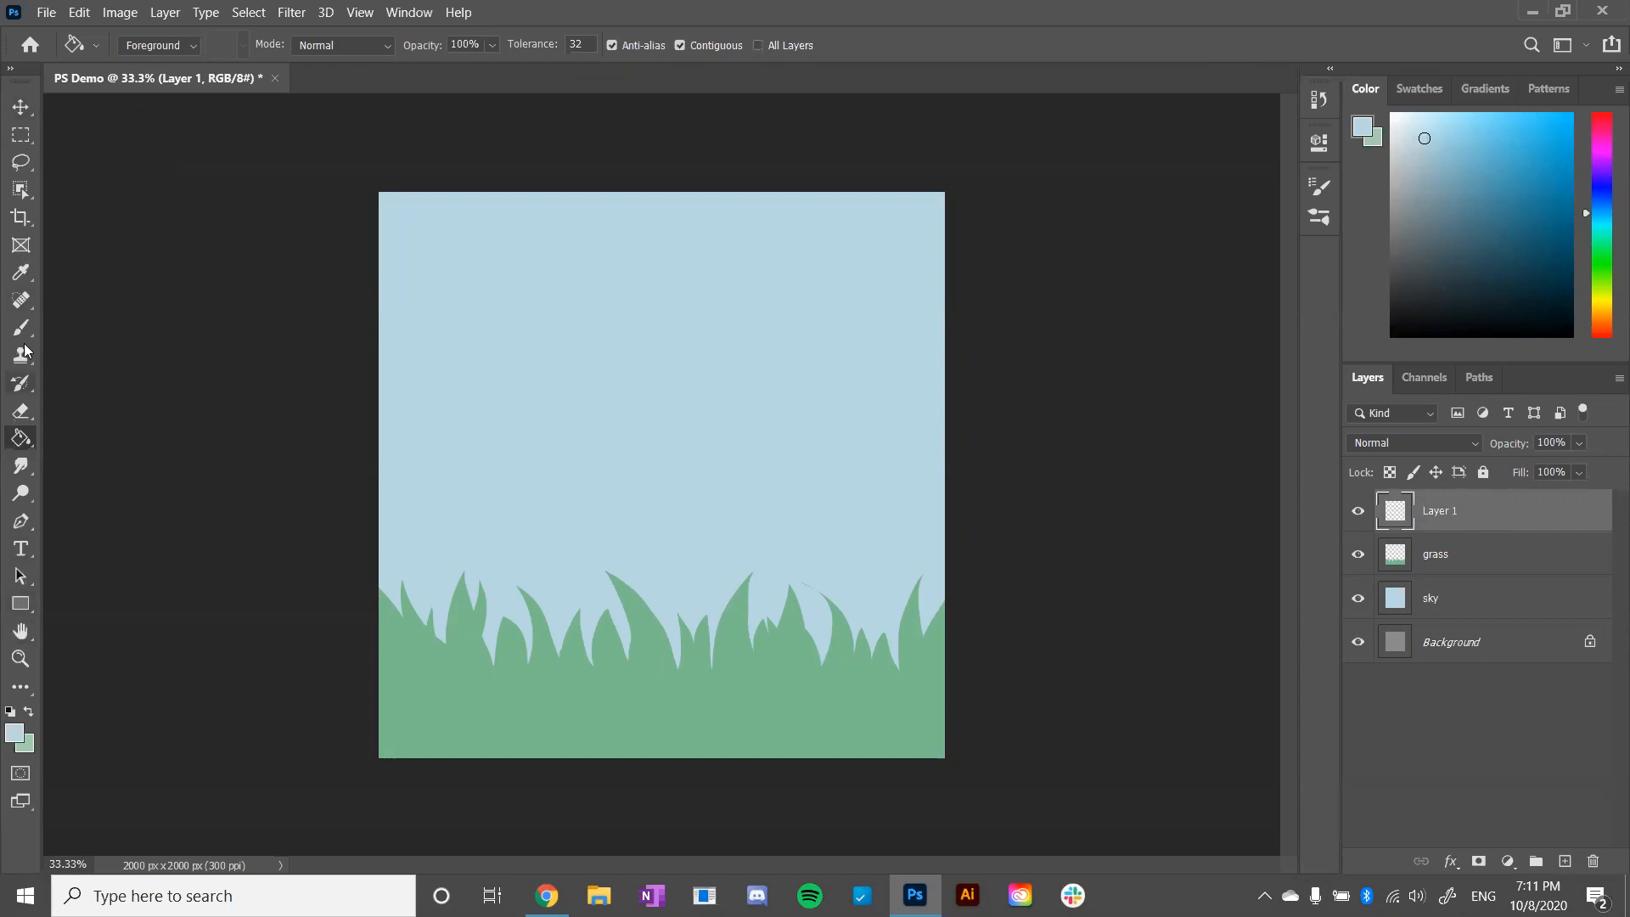
left_click(77, 11)
left_click(699, 8)
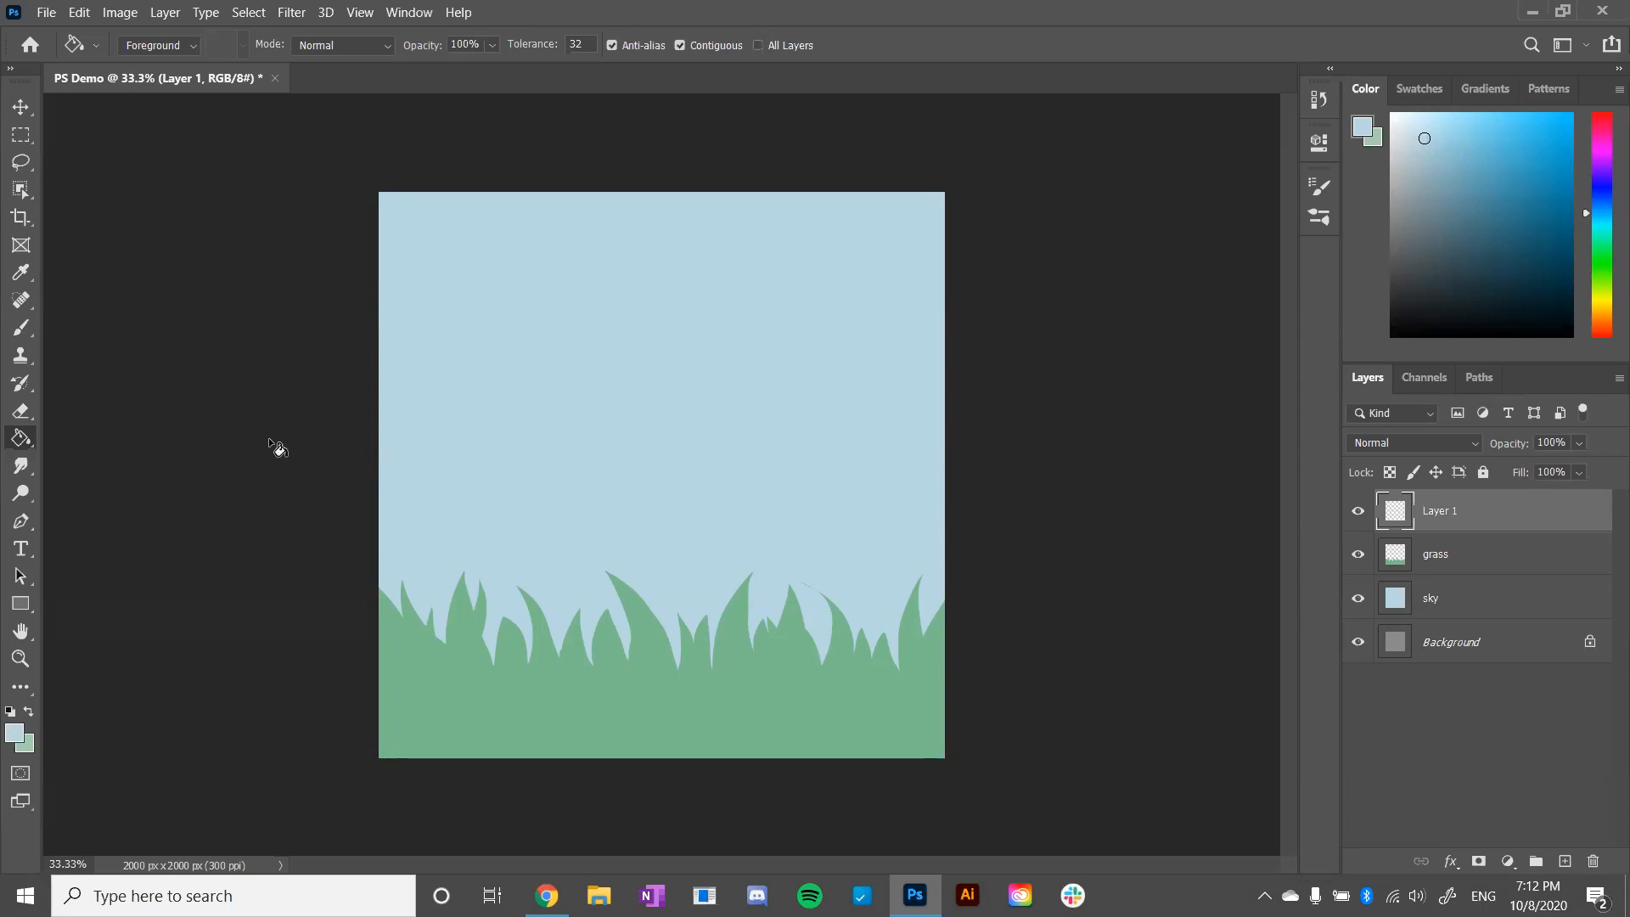
- Switch to the Polygonal Lasso Tool and set the foreground colour to a muted purple
left_click(25, 172)
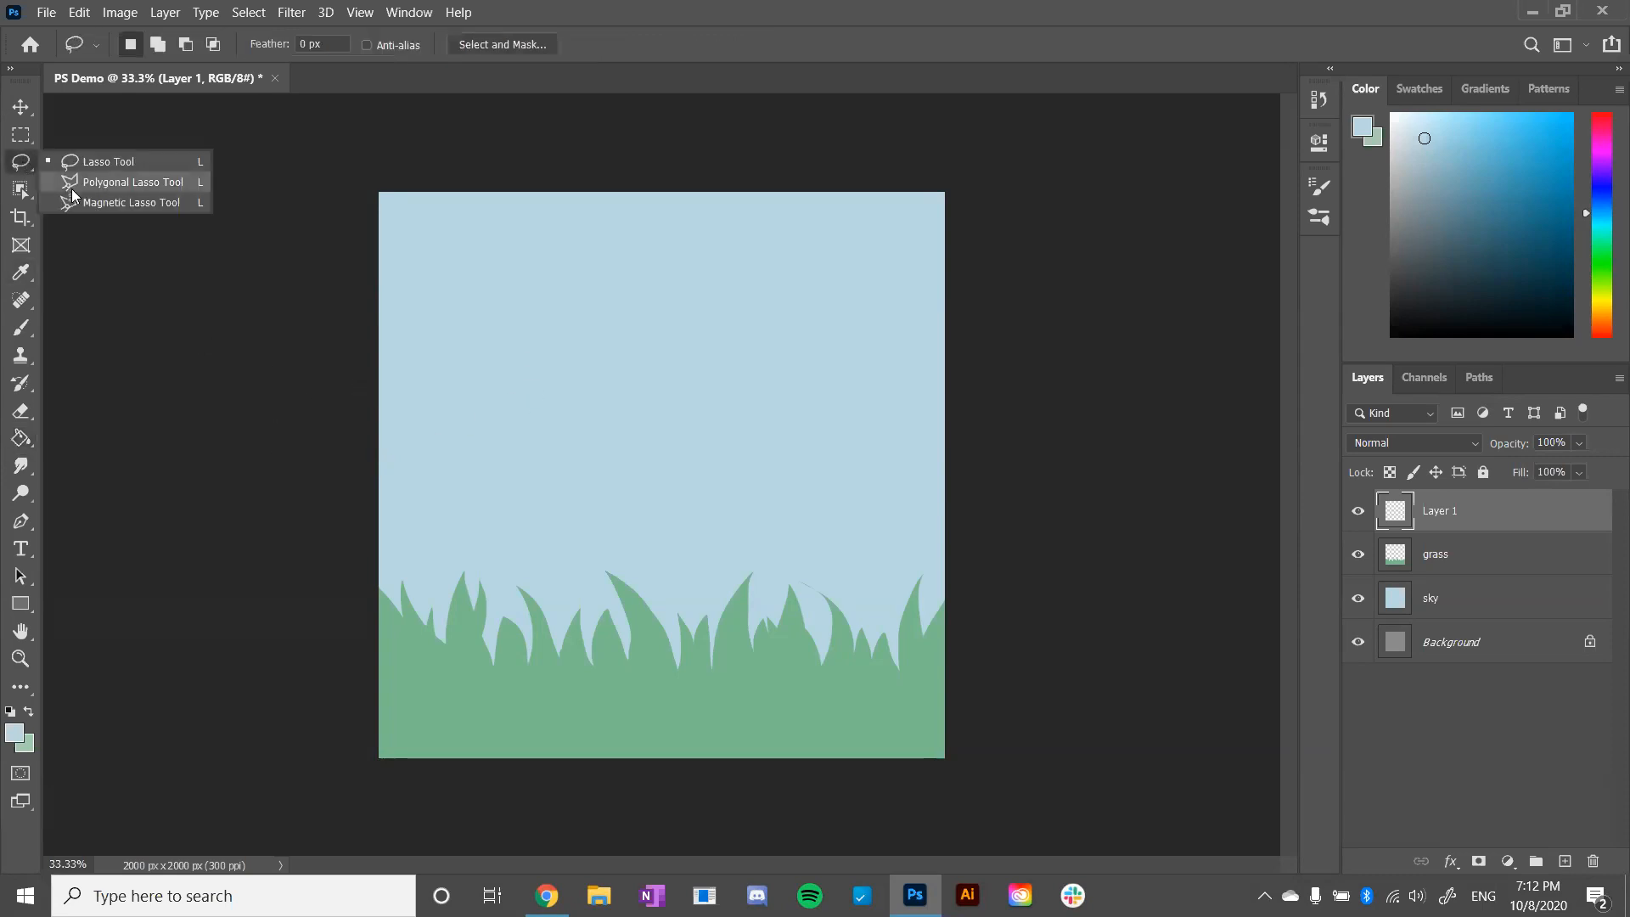
left_click(102, 183)
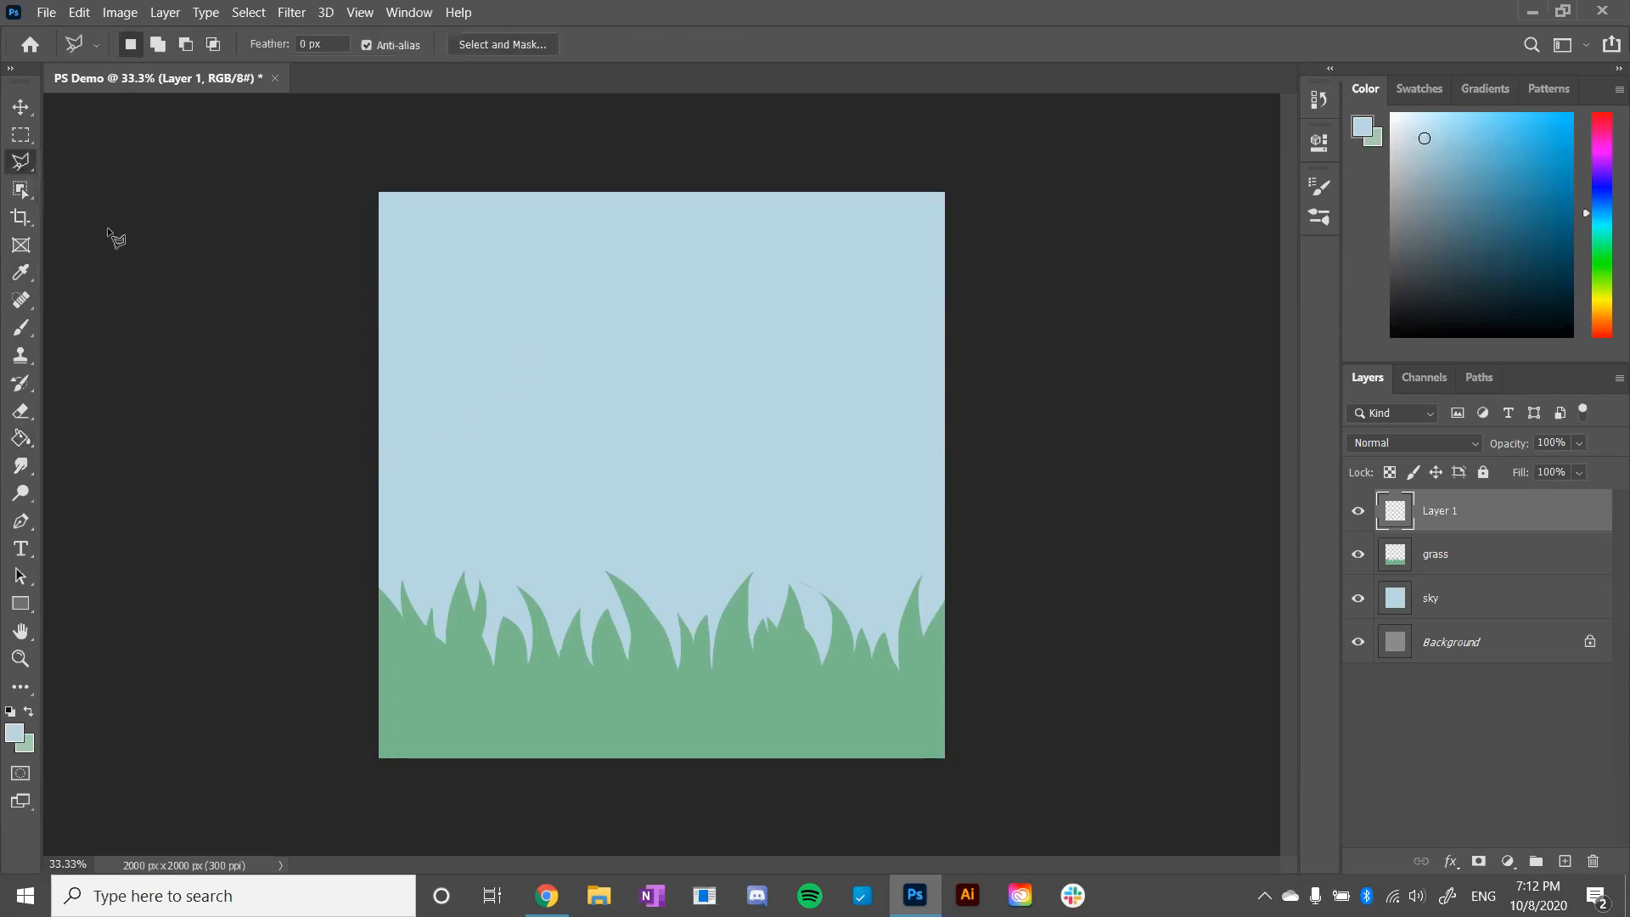
left_click(1607, 167)
left_click_drag(1607, 168, 1607, 162)
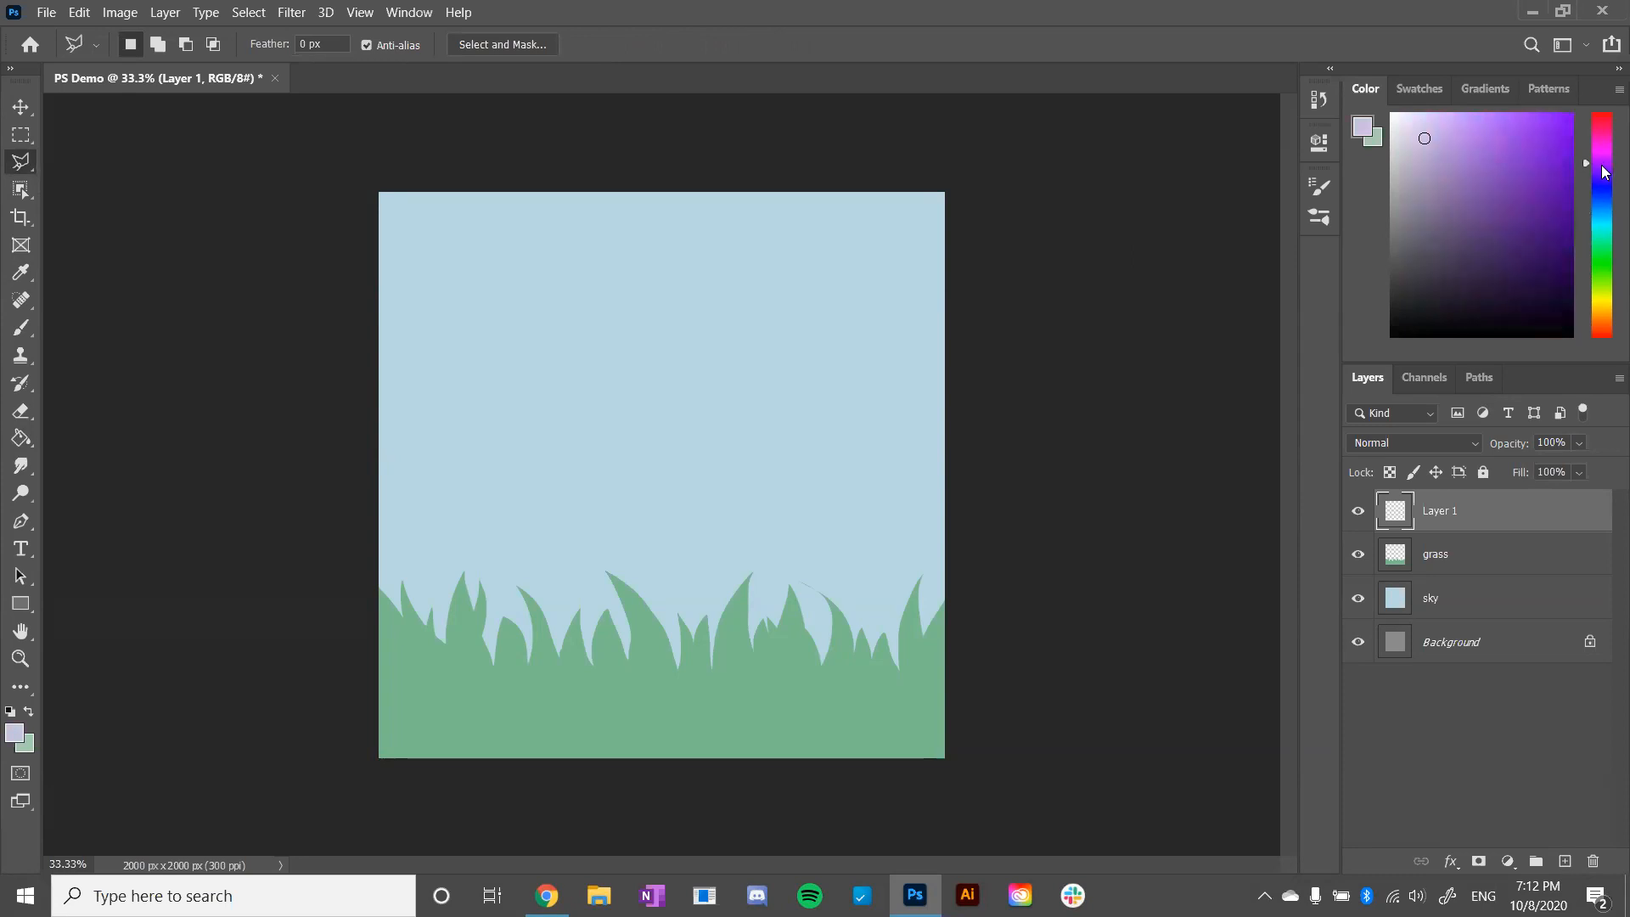
left_click(1460, 142)
left_click(1457, 160)
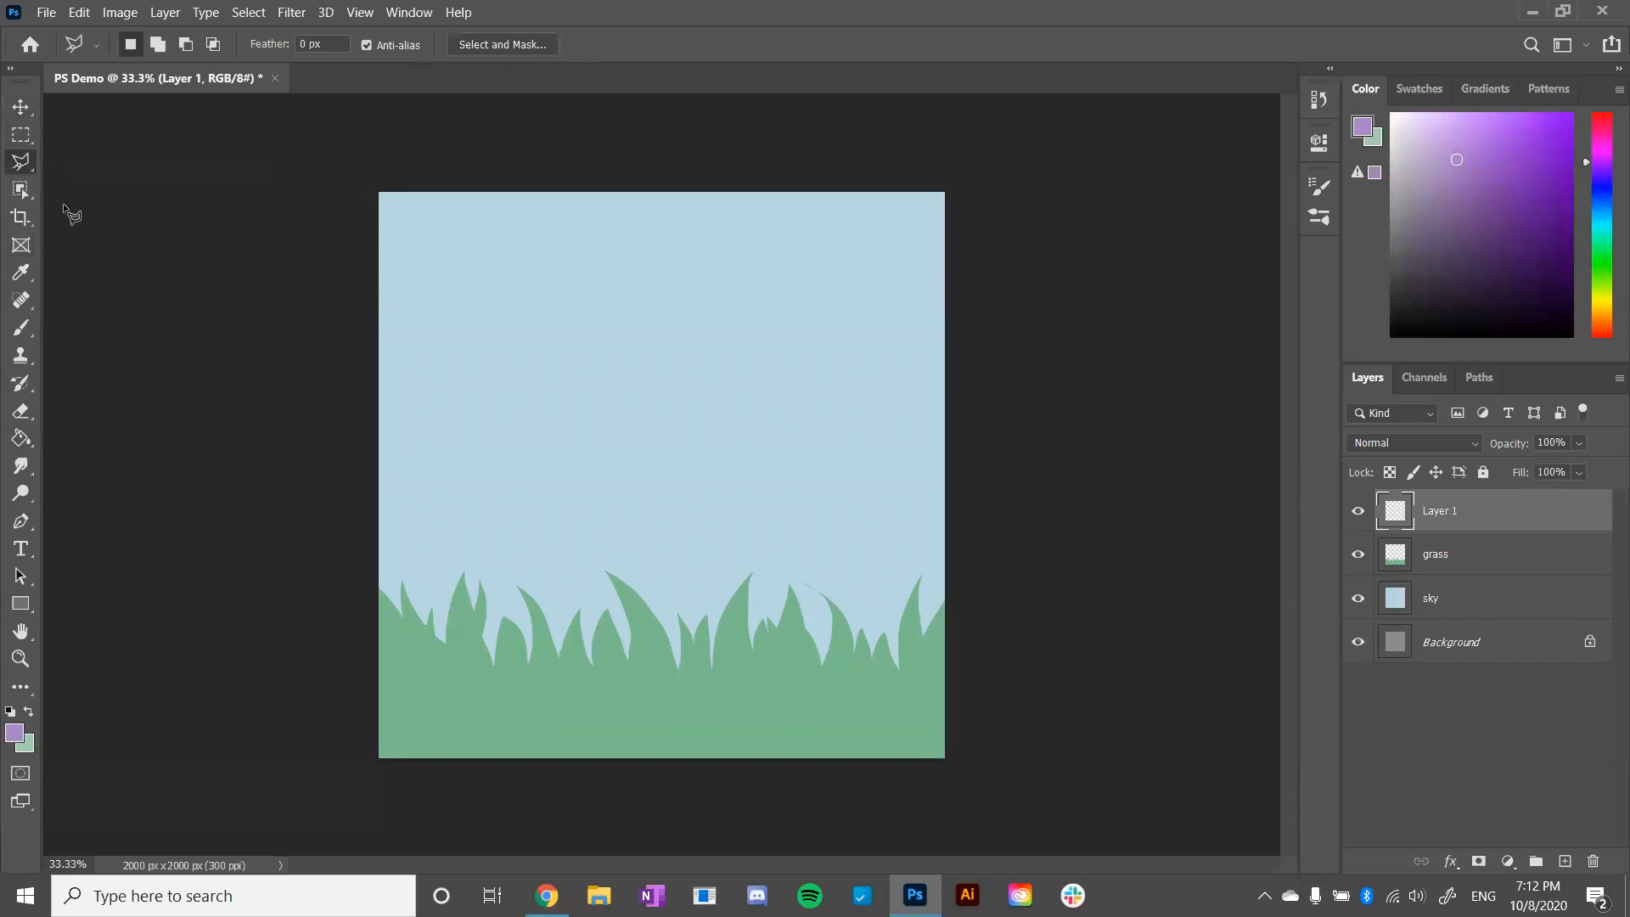
left_click(1443, 564)
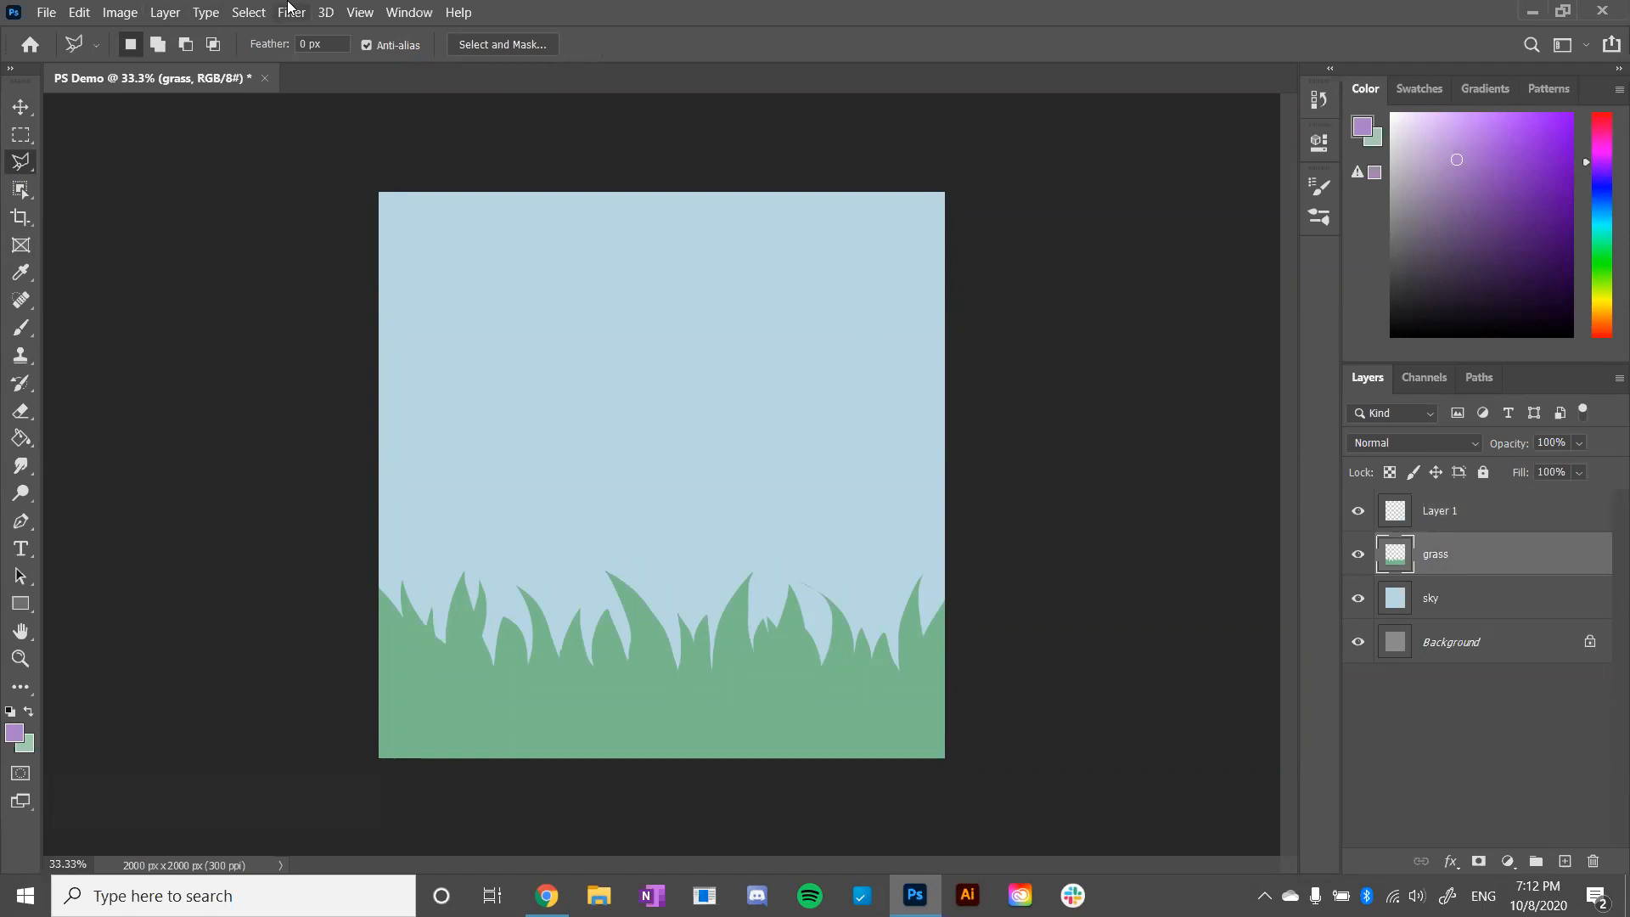
left_click(255, 12)
mouse_move(164, 12)
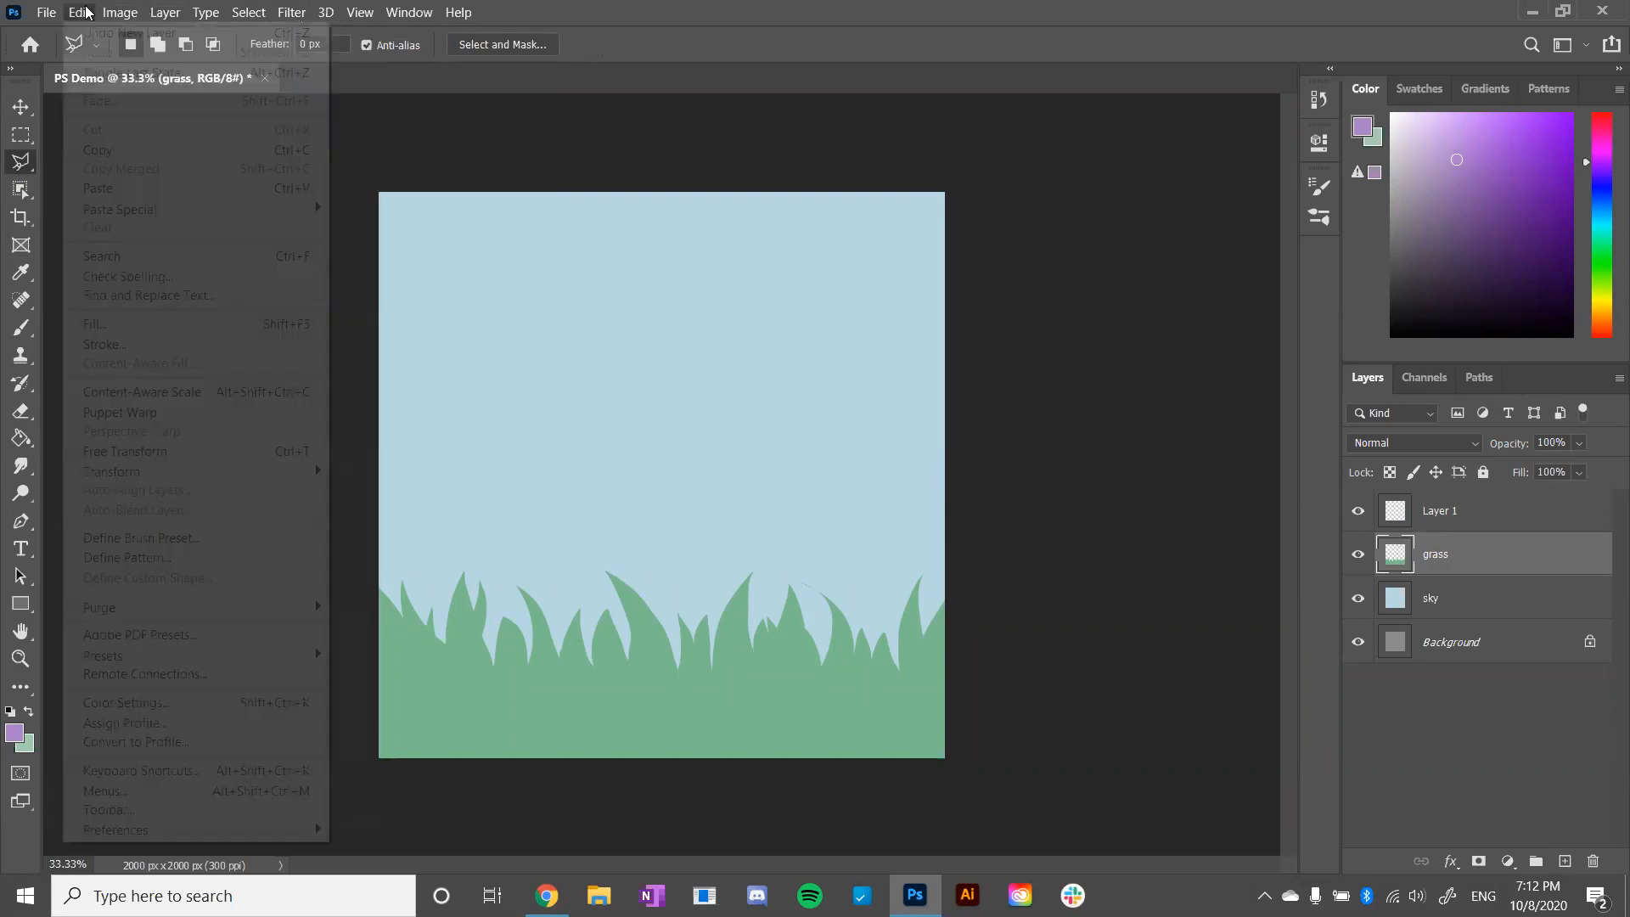
mouse_move(100, 15)
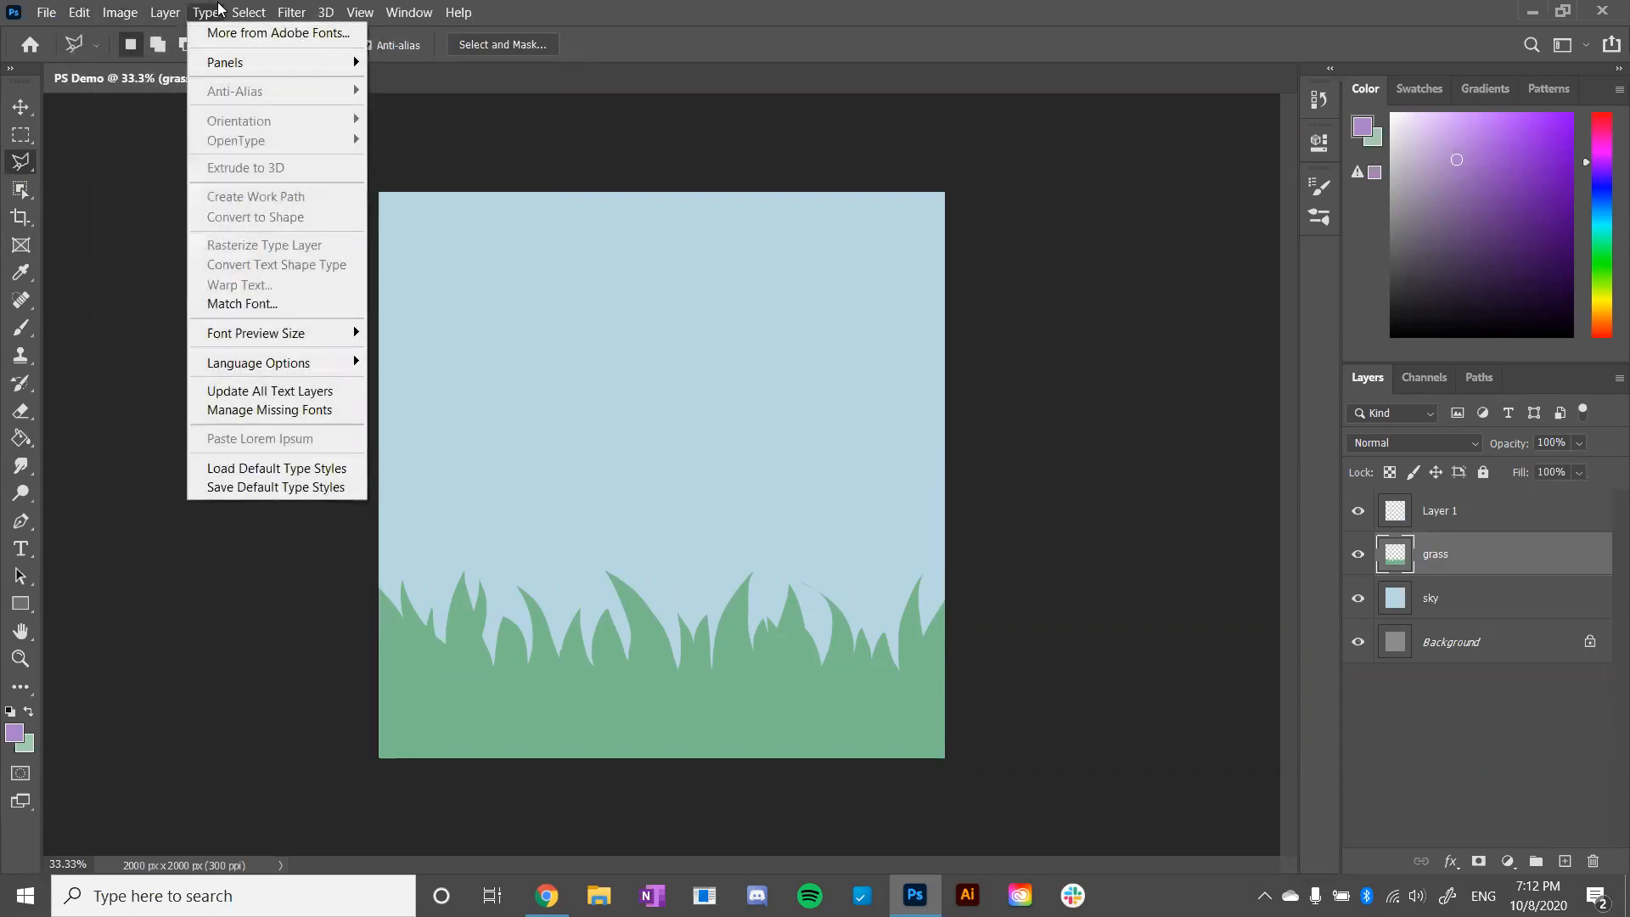
mouse_move(246, 10)
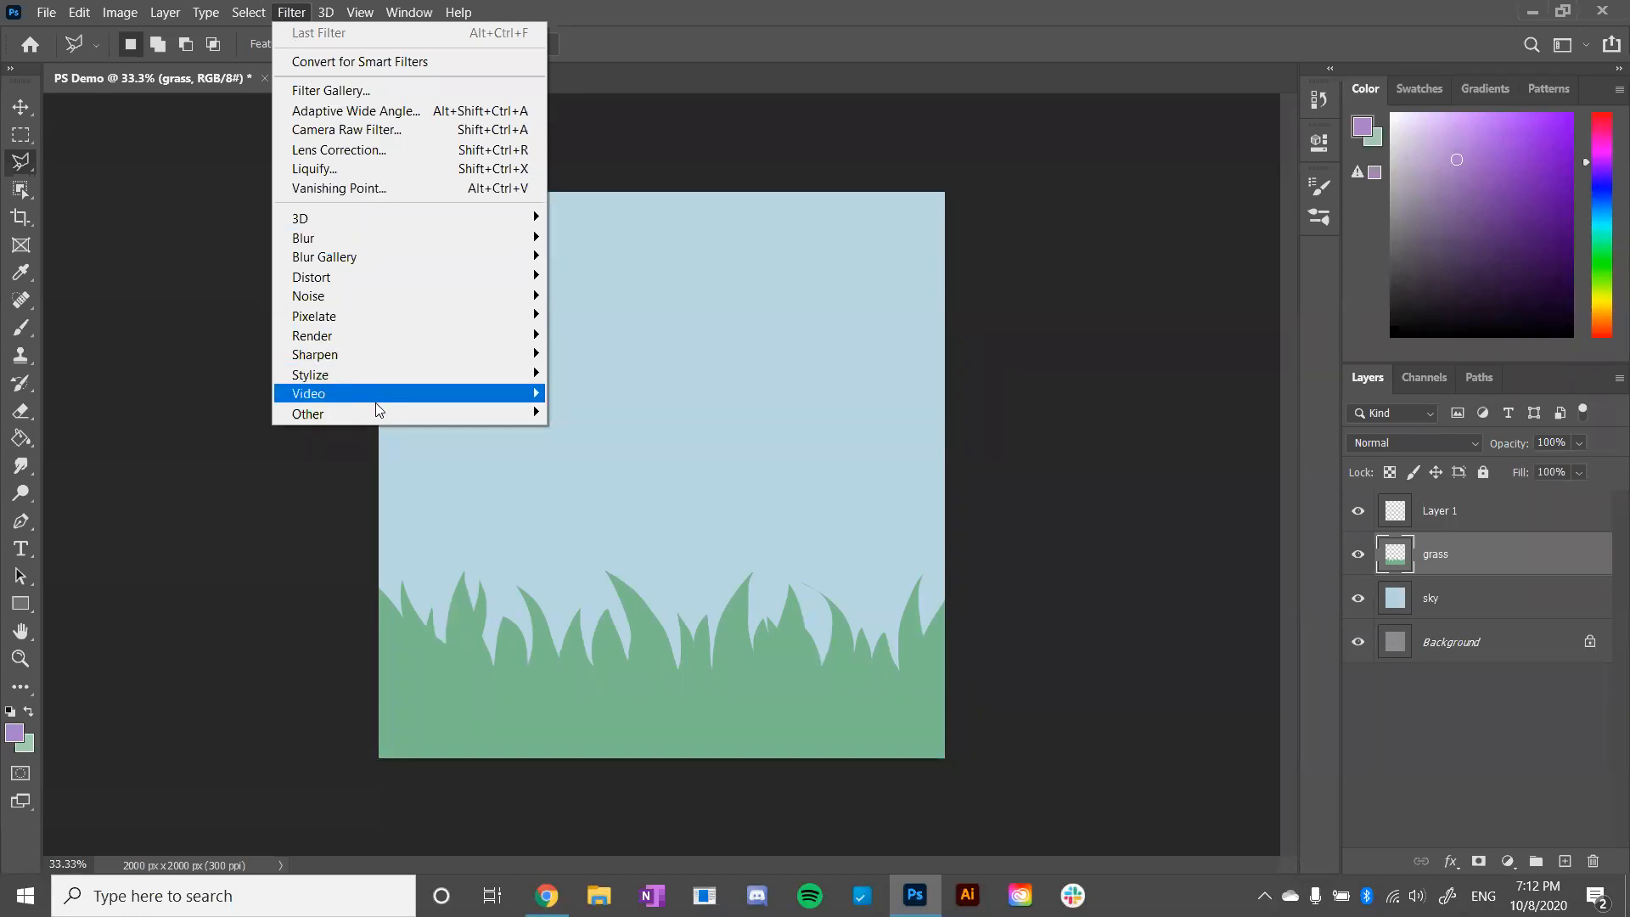
mouse_move(375, 420)
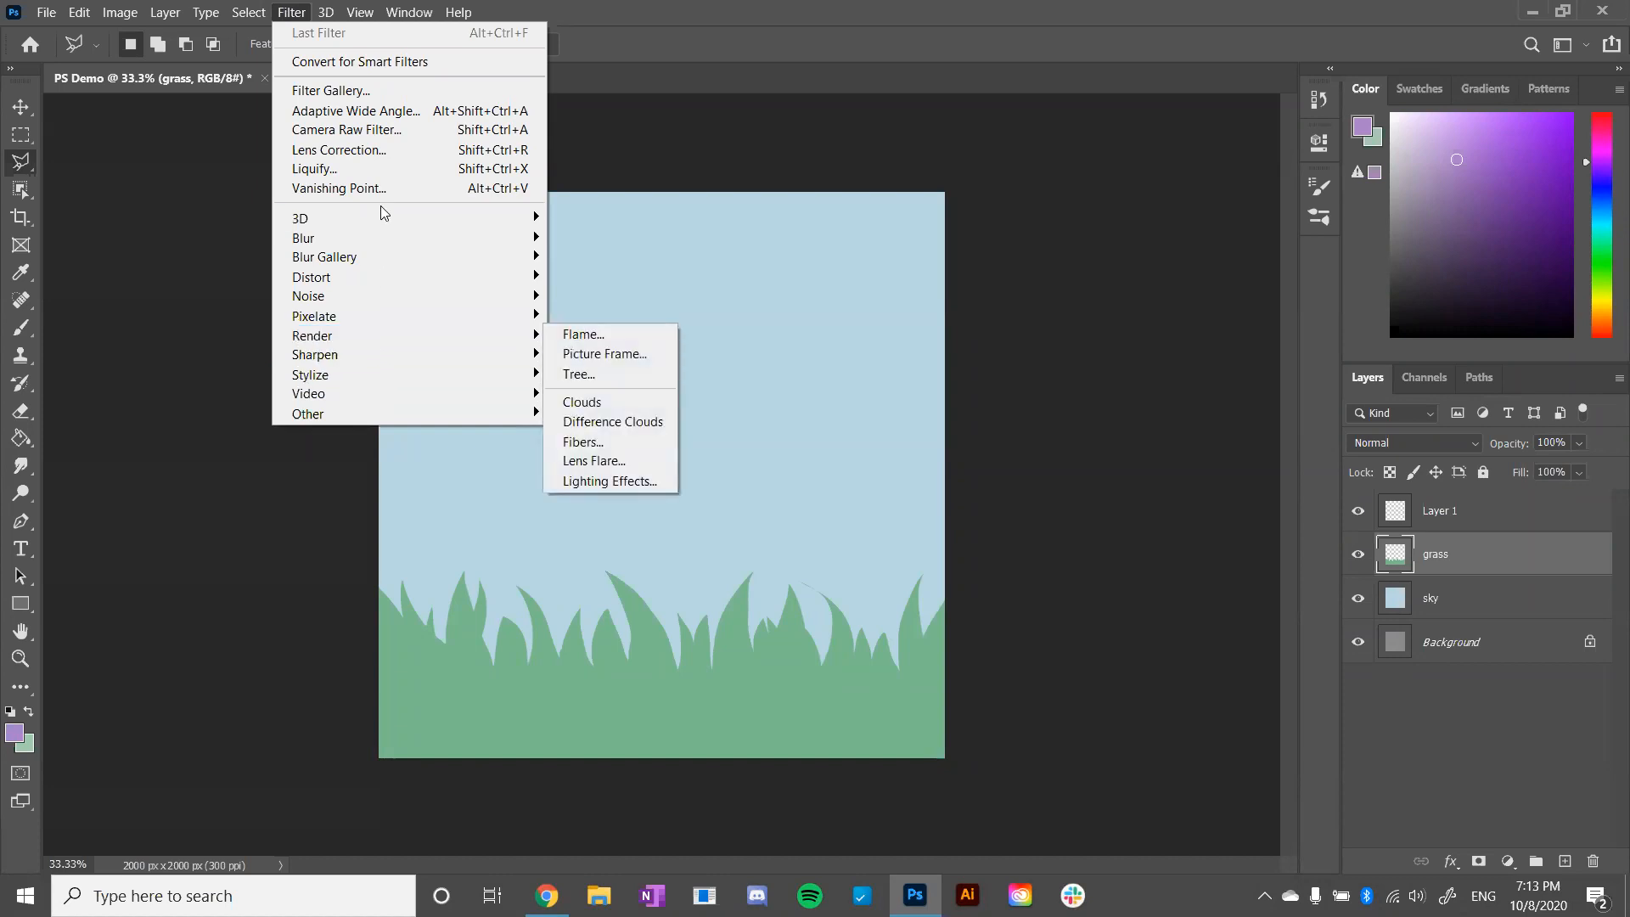
left_click(120, 487)
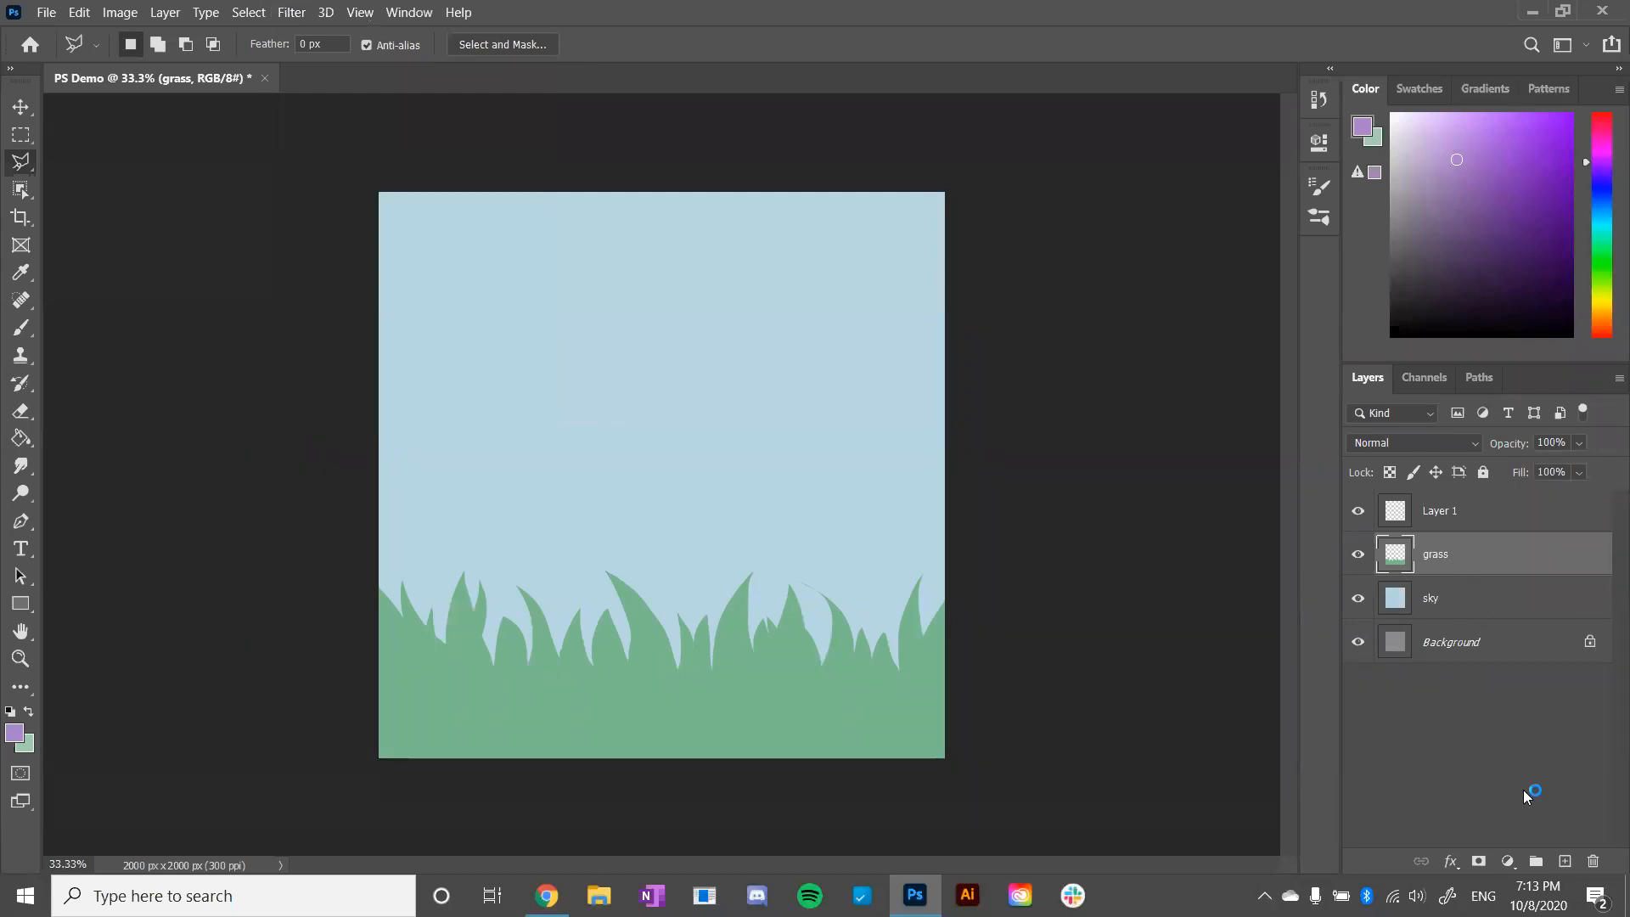
- Select the whole canvas and copy the grass layer's contents onto a new layer directly above it
key("ctrl")
key("ctrl+a")
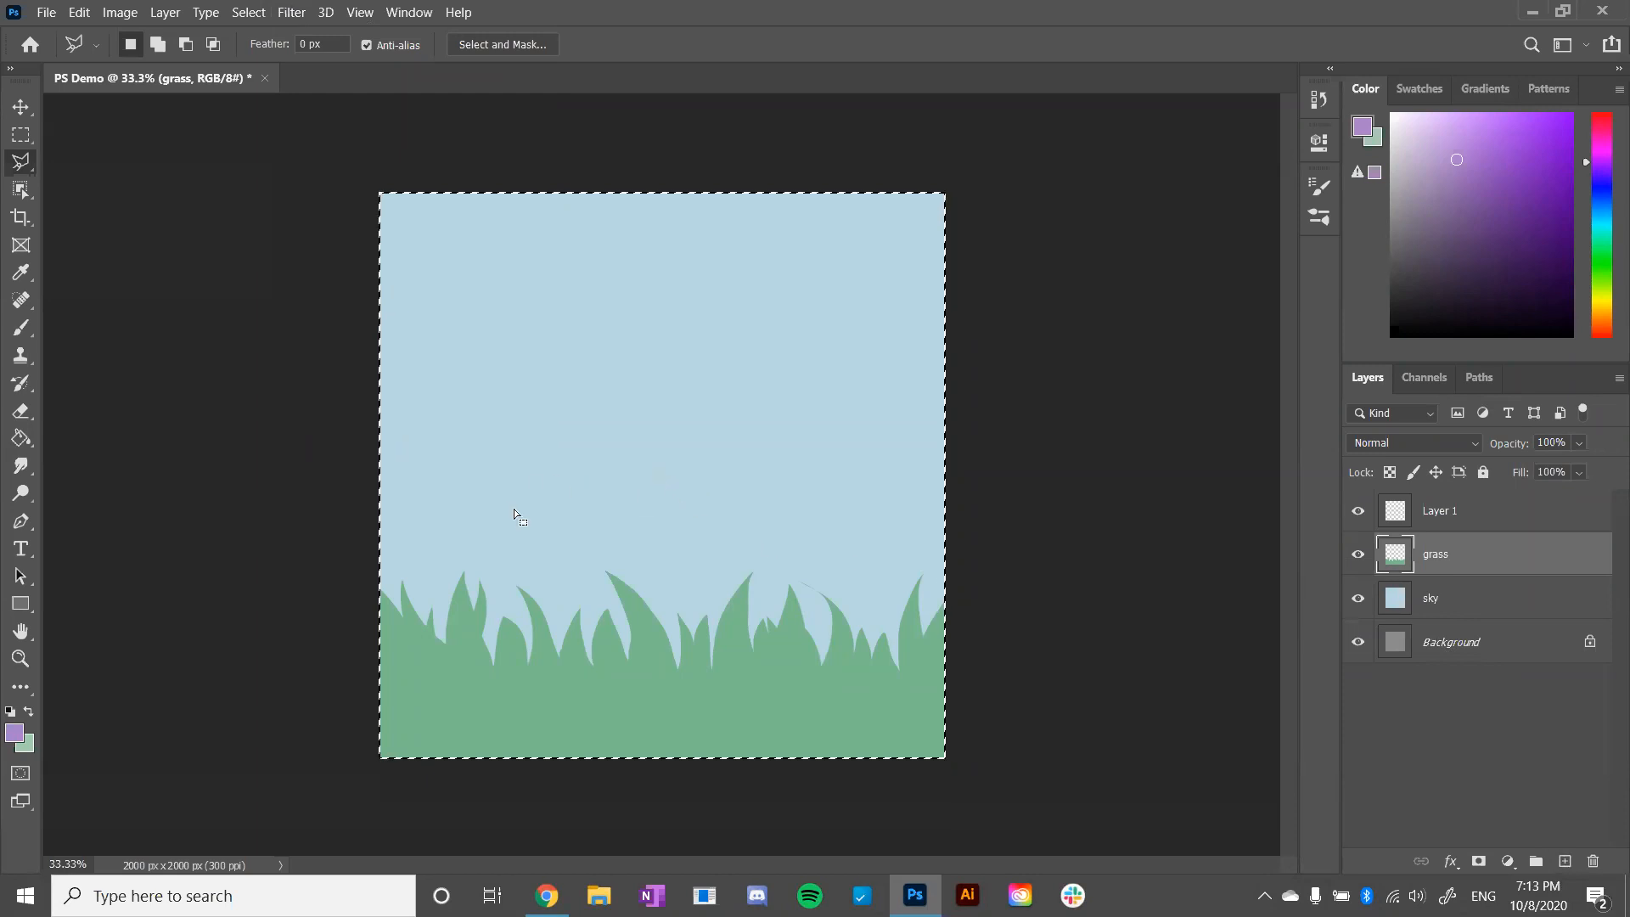
key("ctrl")
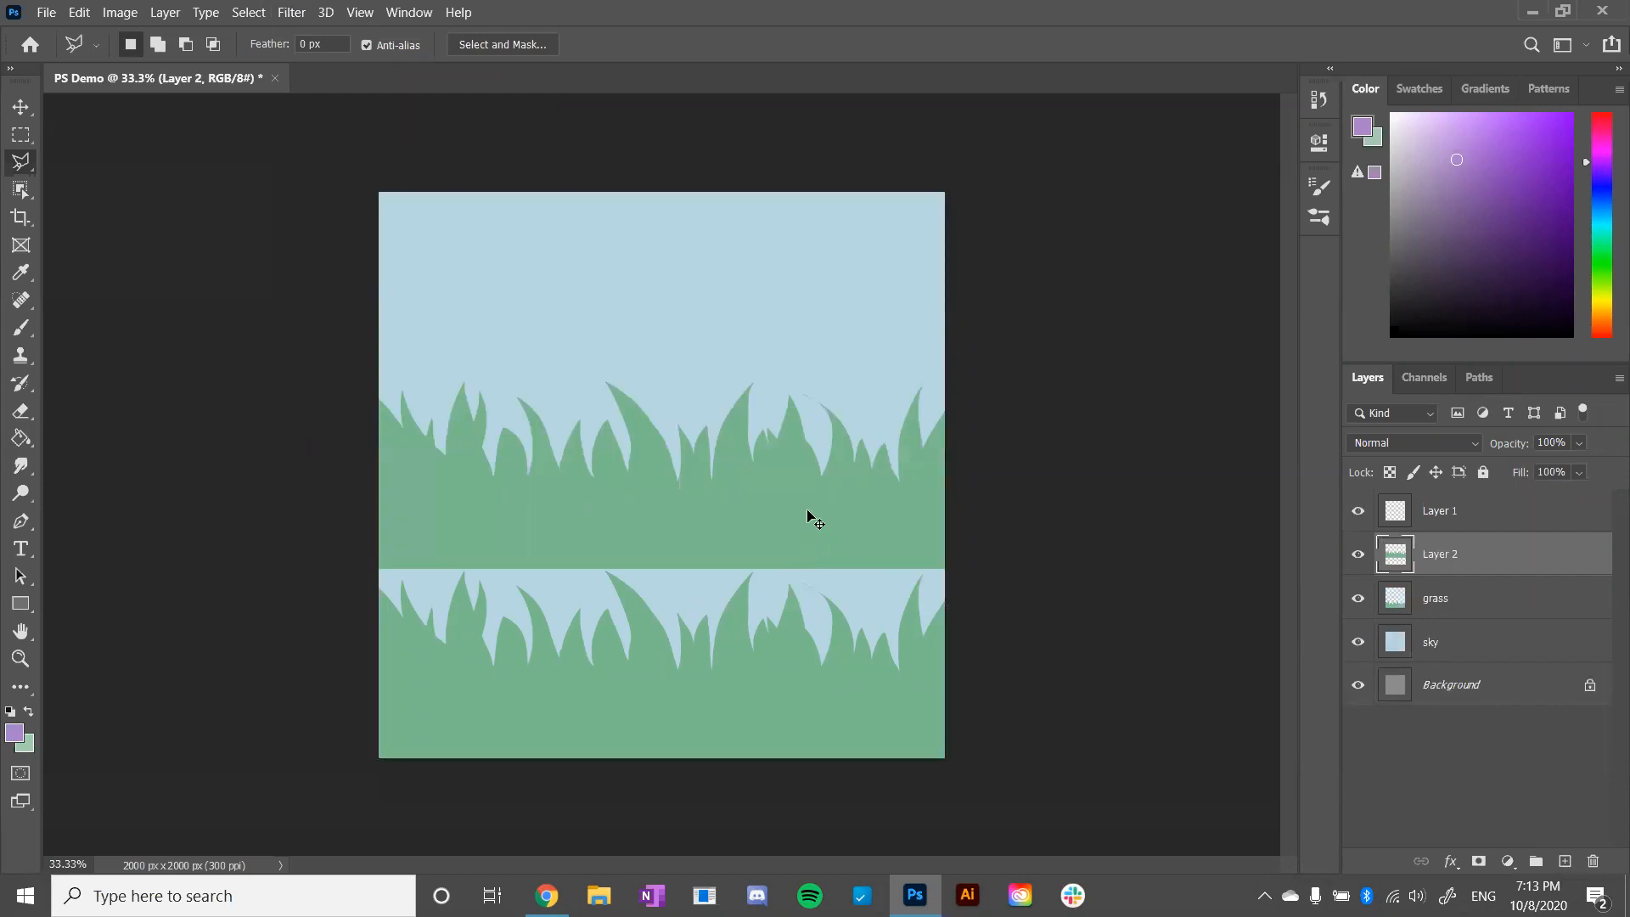
key("Down")
key("ctrl+shift+Down")
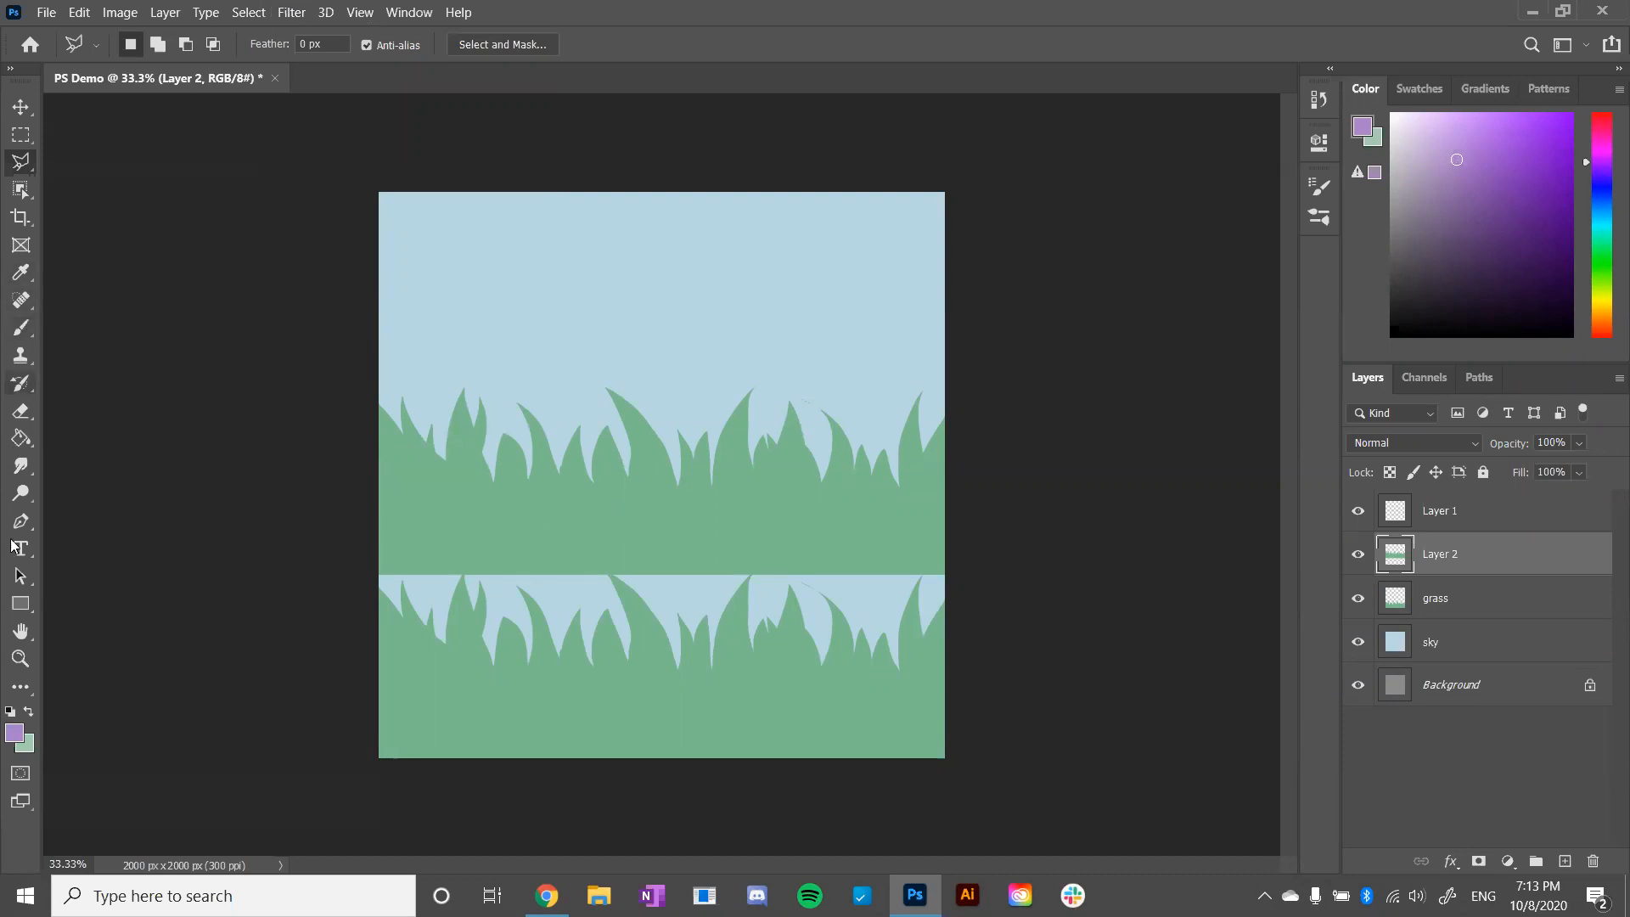
- Fill the grass copy with a slightly darker green based on the sampled grass colour and place its layer beneath the grass layer
left_click(20, 272)
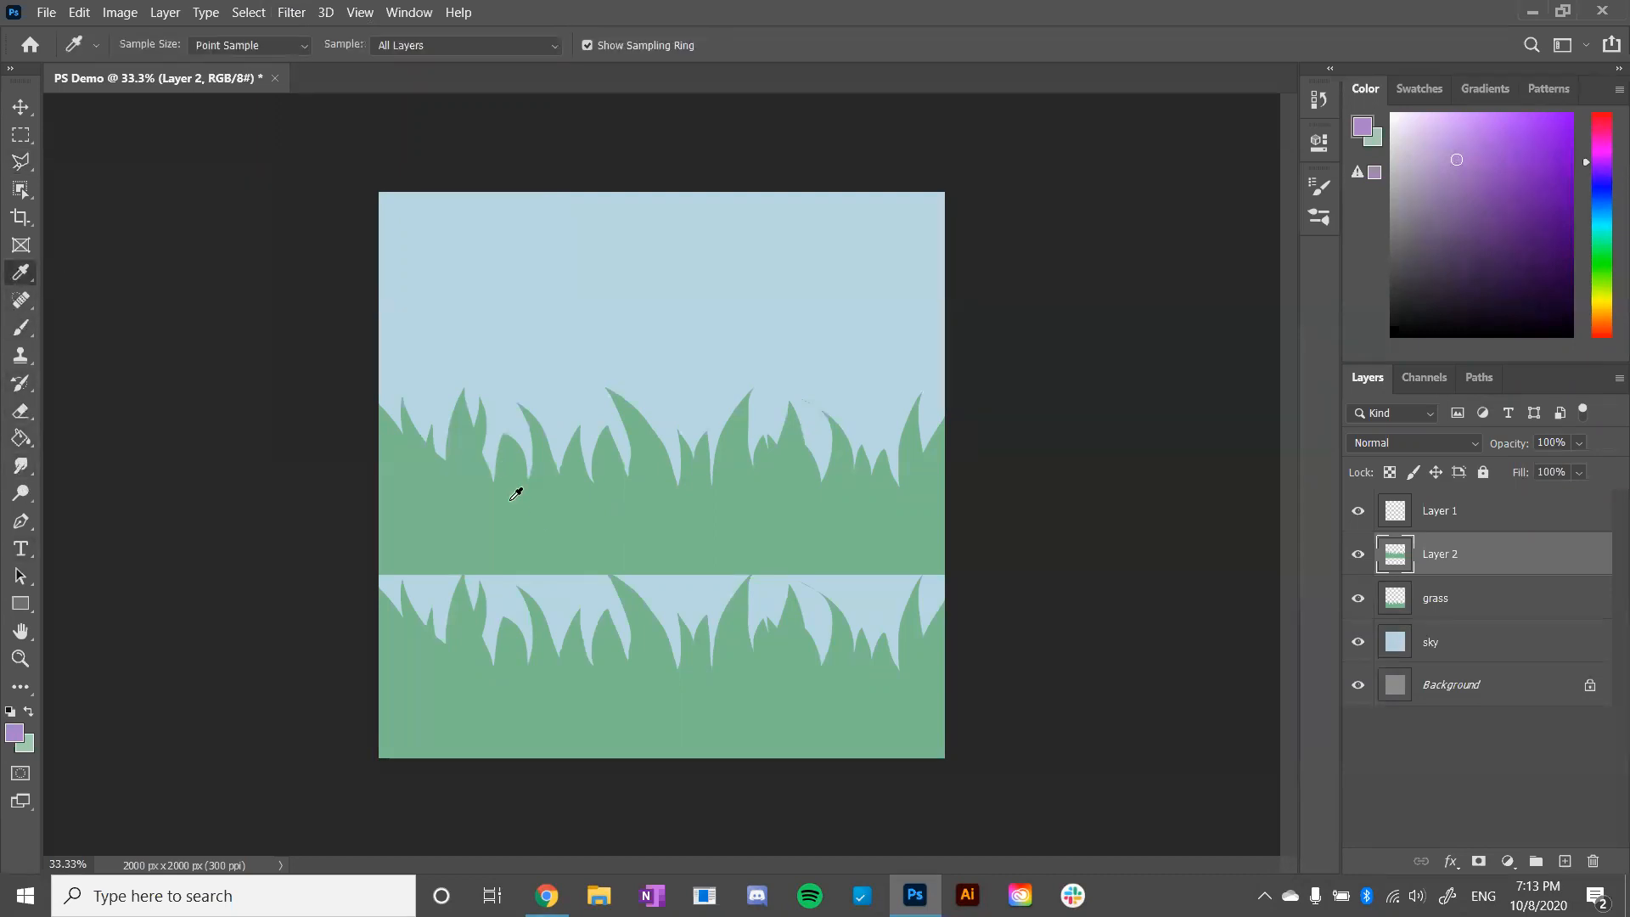
left_click(515, 494)
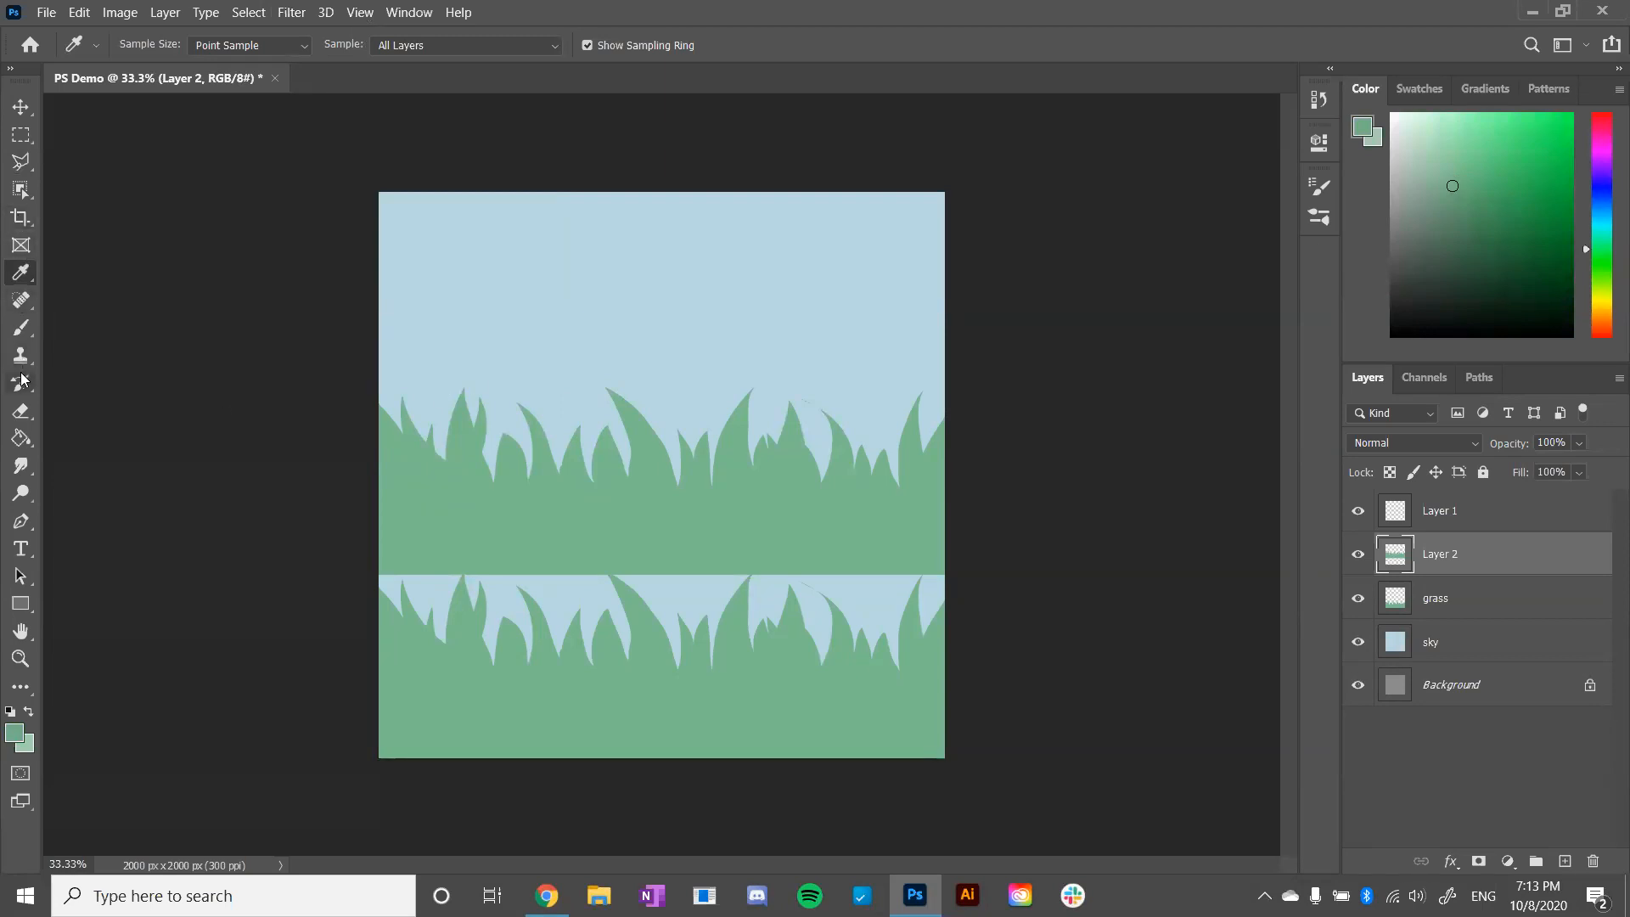
left_click(21, 438)
left_click(568, 505)
left_click_drag(1471, 570, 1456, 621)
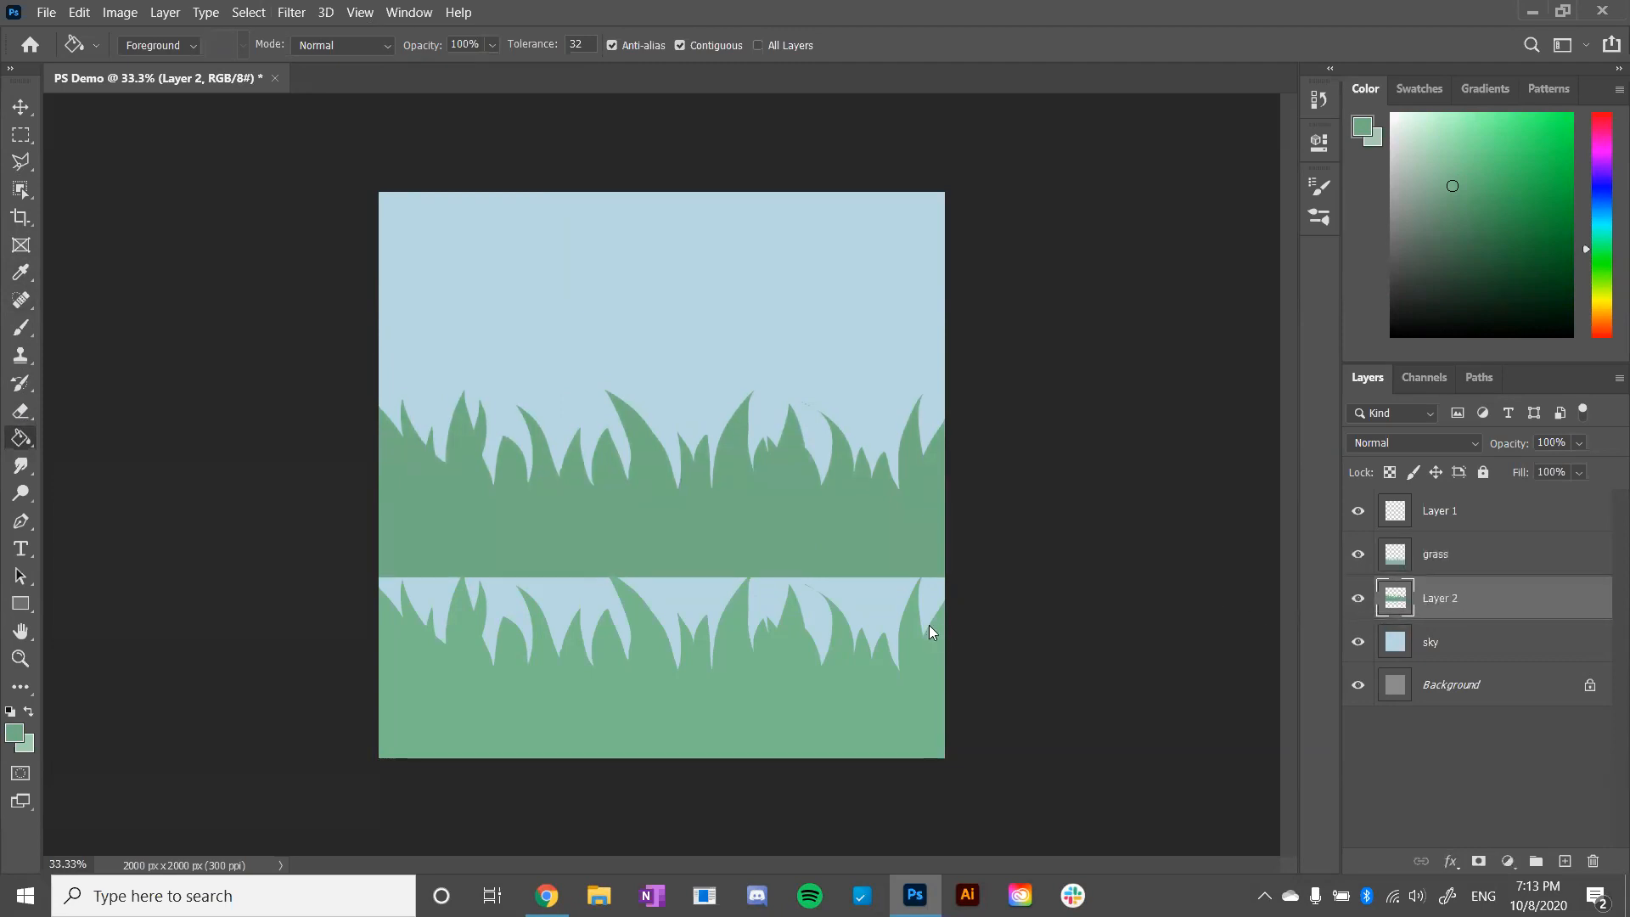
- Nudge the darker grass copy down and sideways behind the grass as a shadow, and delete its layer
key("ctrl+shift+Down")
key("ctrl+shift+Down")
key("ctrl+shift+Down")
key("ctrl+shift+Down")
key("ctrl+shift+Down")
key("ctrl+shift+Down")
key("ctrl+shift+Down")
key("ctrl+shift+Down")
key("ctrl+shift+Down")
key("ctrl+shift+Down")
key("ctrl+shift+Down")
key("ctrl+Right")
key("ctrl+Right")
key("ctrl+Right")
key("ctrl+Right")
key("ctrl+Right")
key("ctrl+Right")
key("ctrl+Right")
key("ctrl+Right")
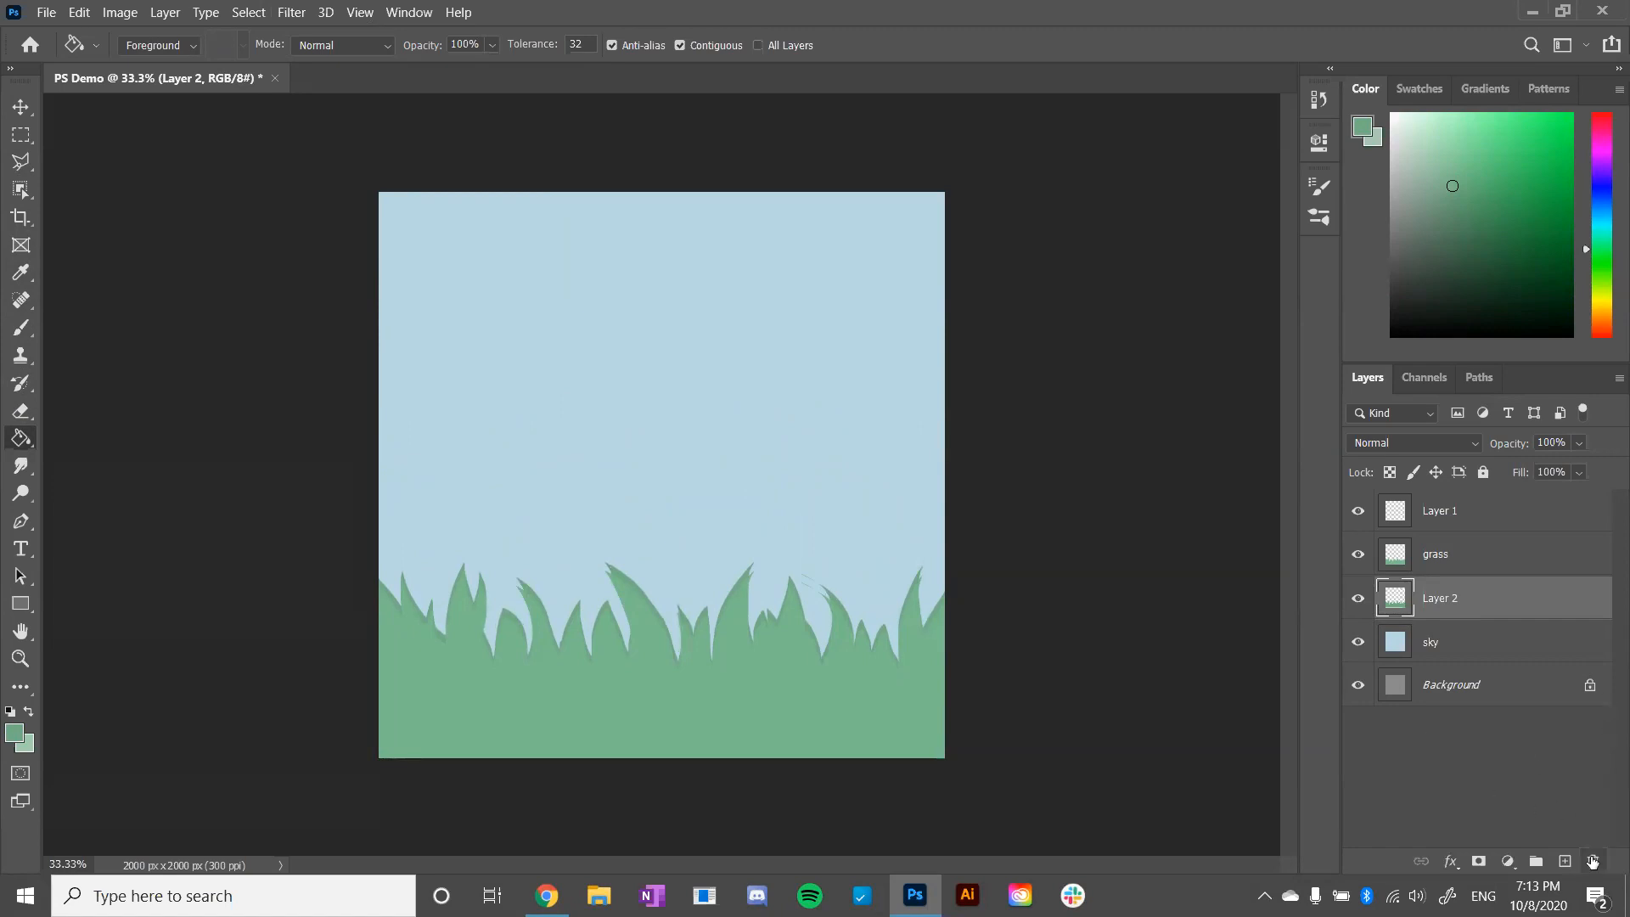
left_click_drag(1593, 862, 1593, 861)
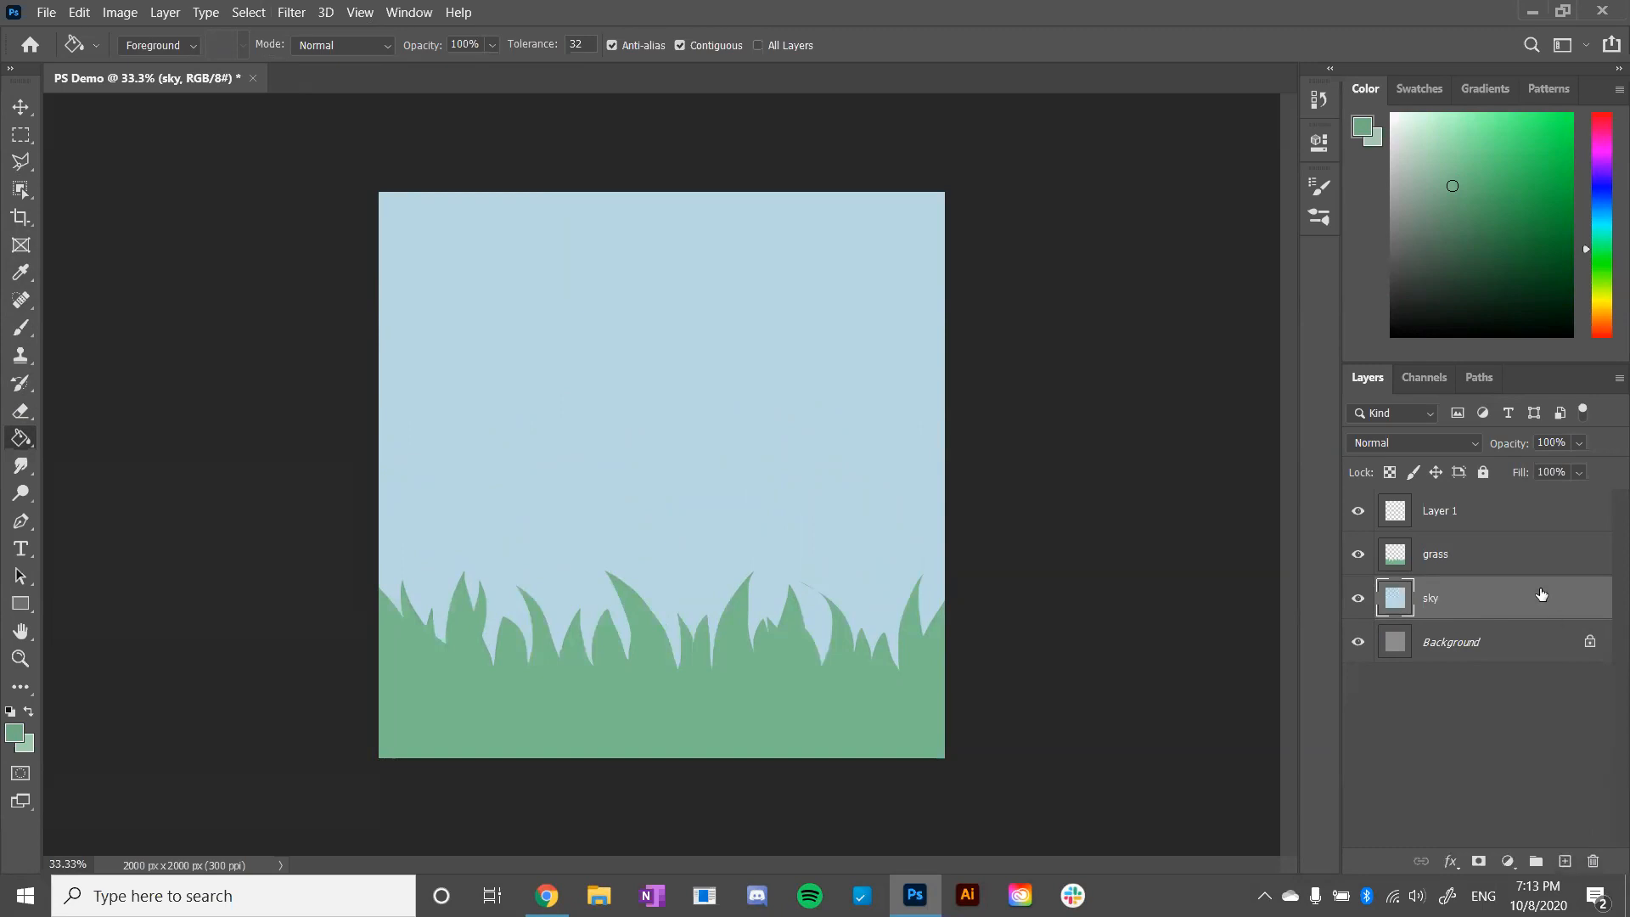
- Add a new layer above the grass layer and try painting dark green brush strokes along the leftmost grass blades
left_click(1567, 861)
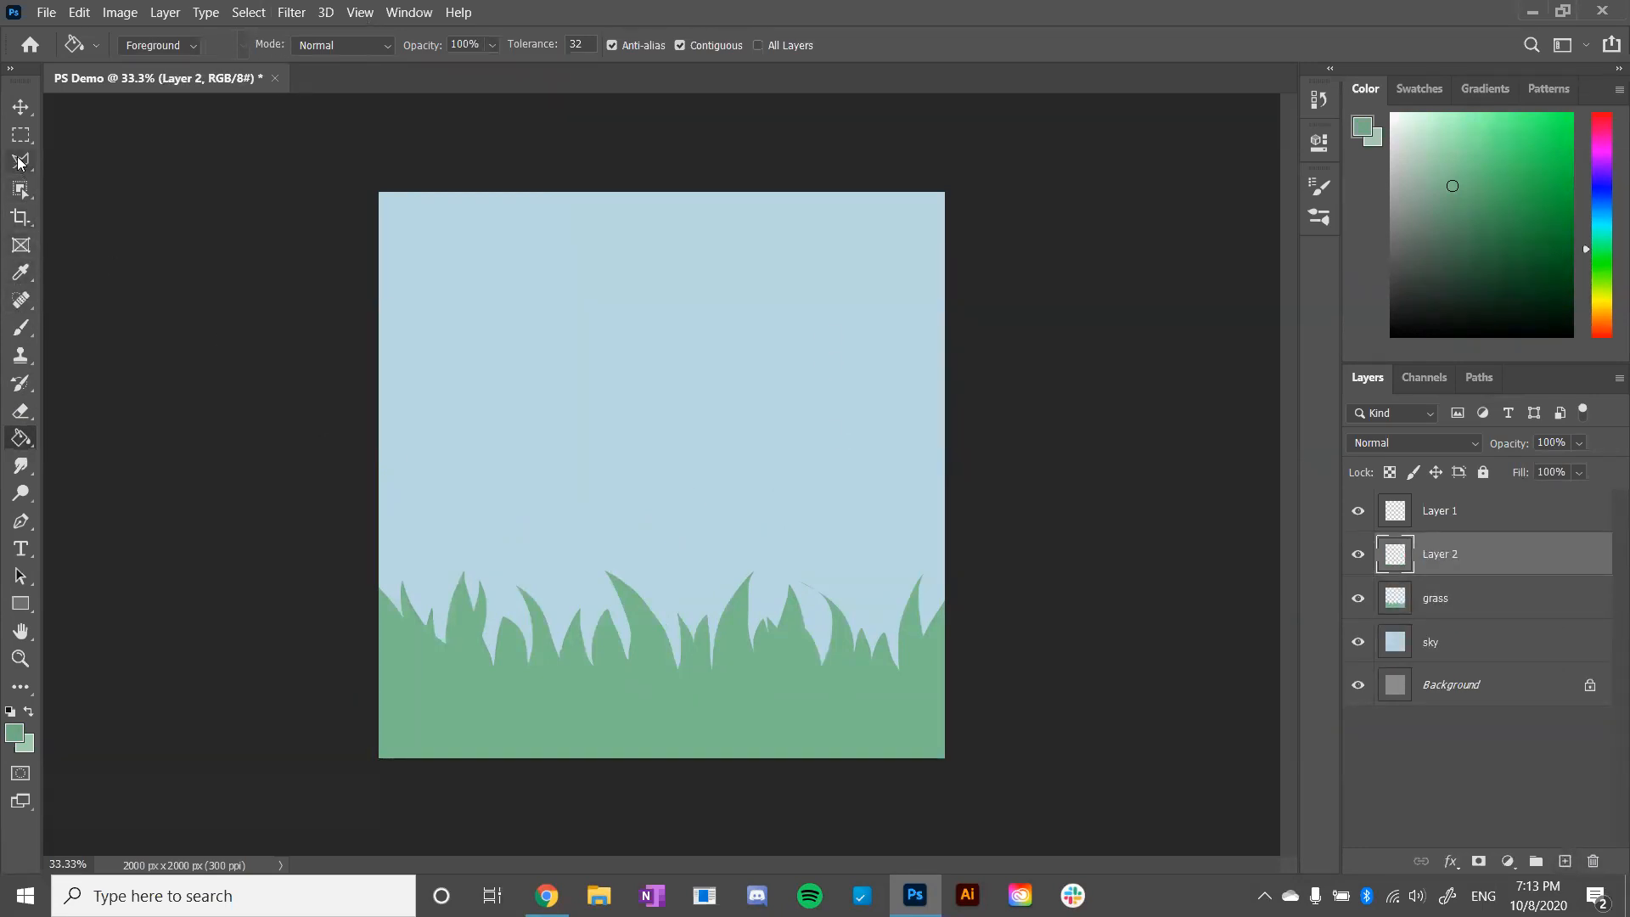
left_click(22, 328)
key("bracketleft")
key("bracketleft")
key("bracketleft")
key("bracketleft")
key("bracketleft")
key("bracketleft")
key("bracketleft")
key("bracketleft")
key("bracketleft")
key("bracketleft")
key("bracketleft")
key("bracketleft")
left_click_drag(382, 580, 391, 600)
key("ctrl+z")
left_click(1489, 227)
mouse_move(390, 610)
left_mouse_down()
mouse_move(360, 590)
mouse_move(489, 664)
left_mouse_up()
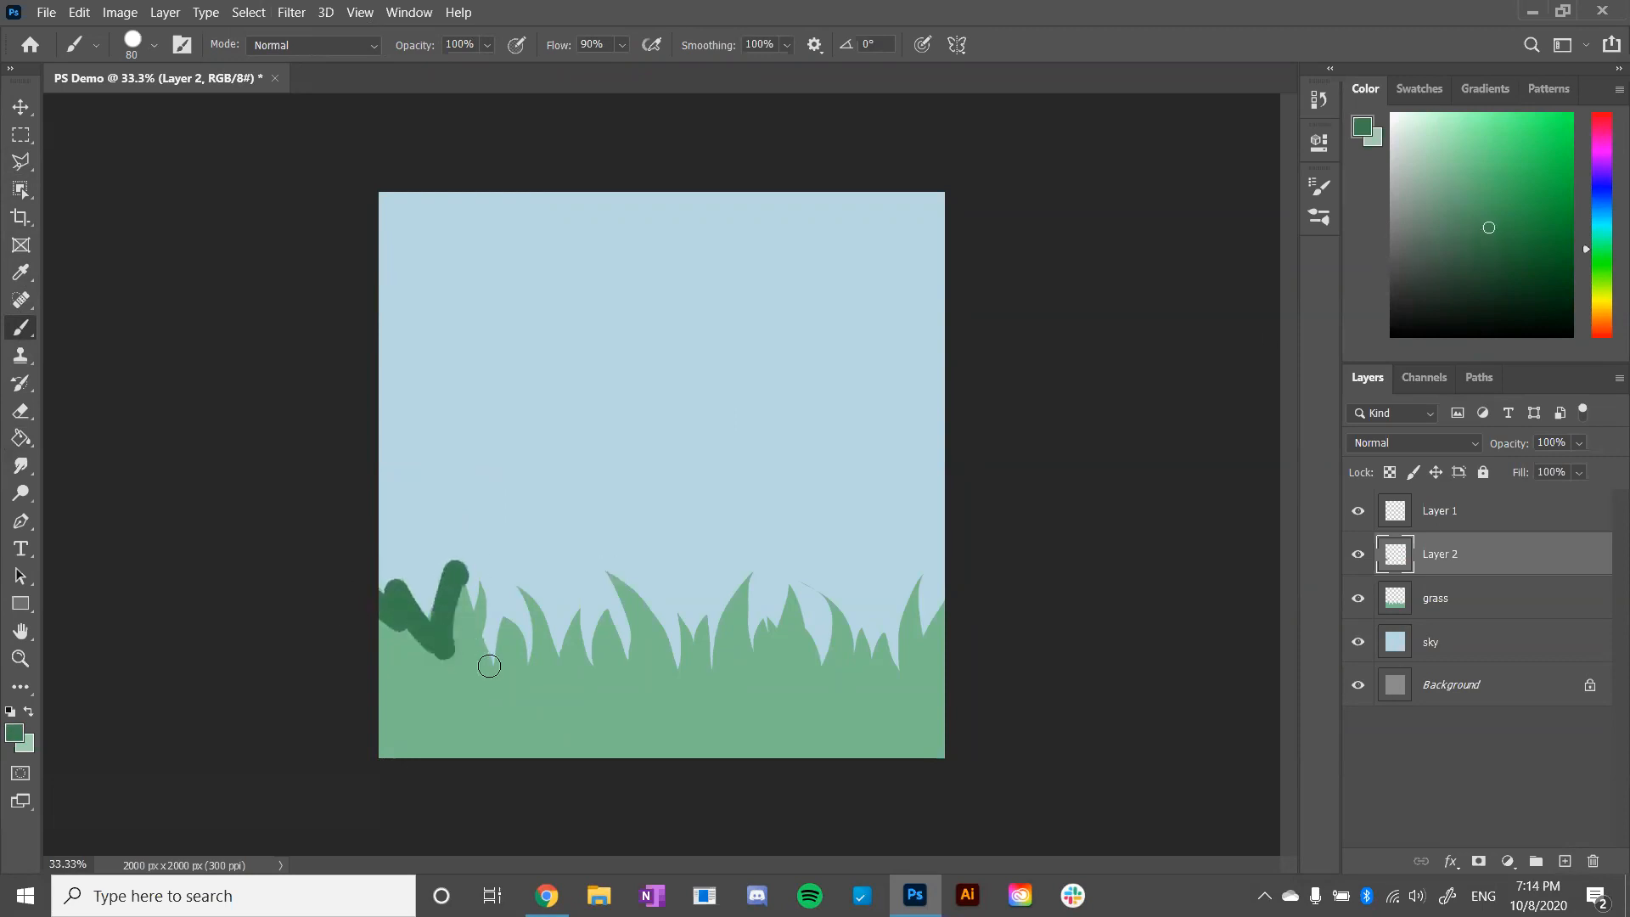
key("ctrl+z")
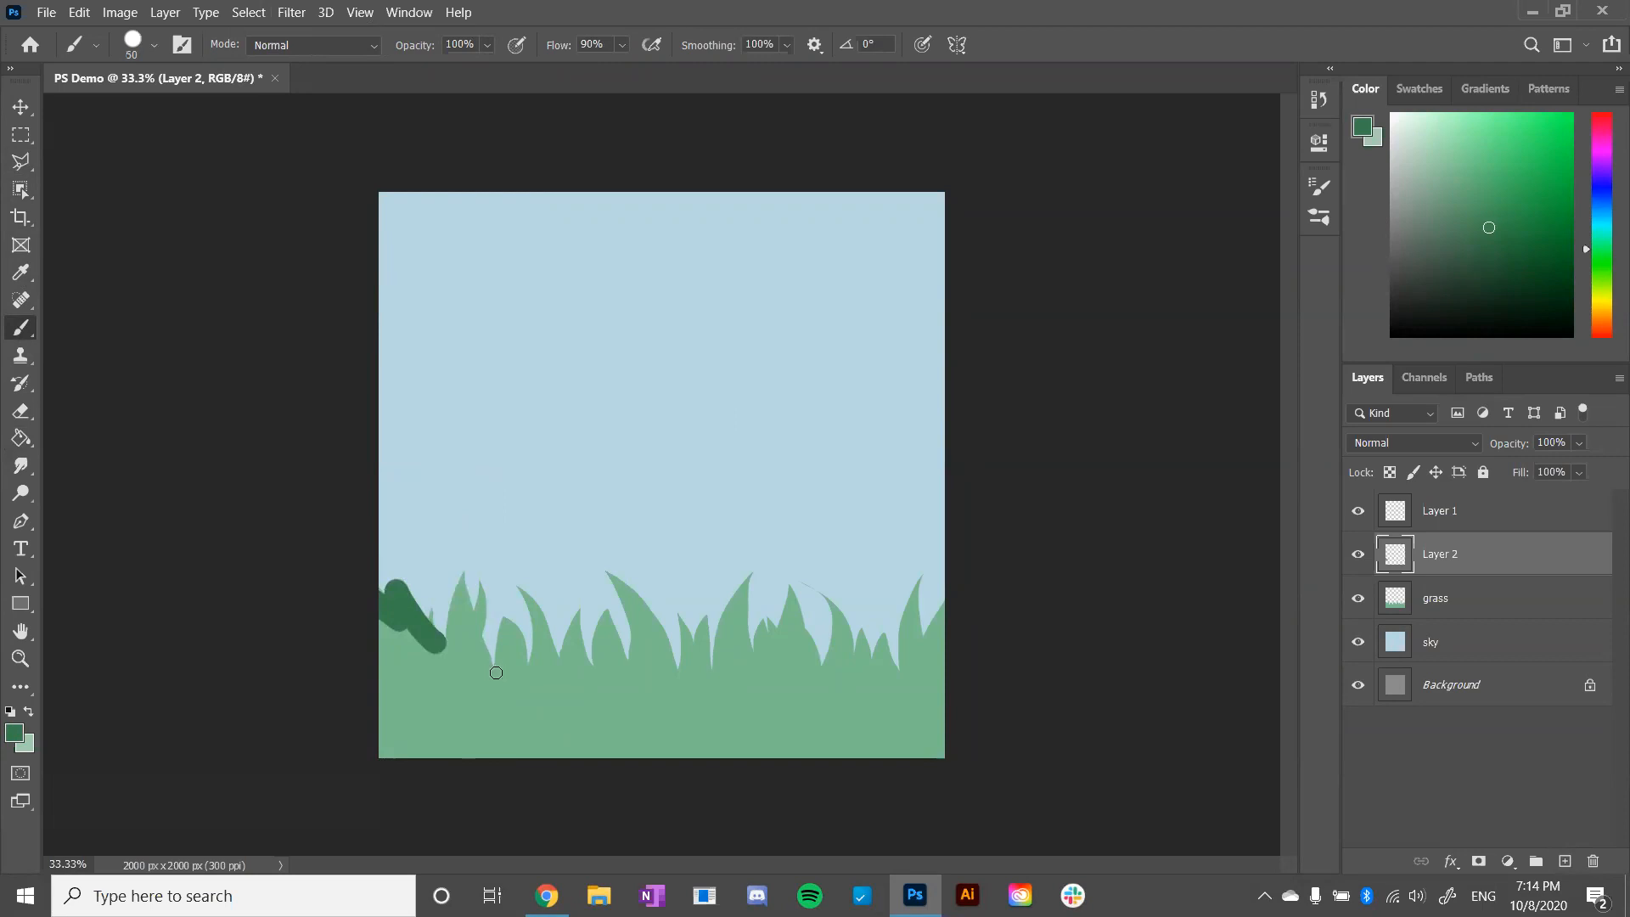
mouse_move(442, 656)
left_mouse_down()
mouse_move(457, 579)
mouse_move(466, 605)
mouse_move(483, 592)
mouse_move(495, 675)
left_mouse_up()
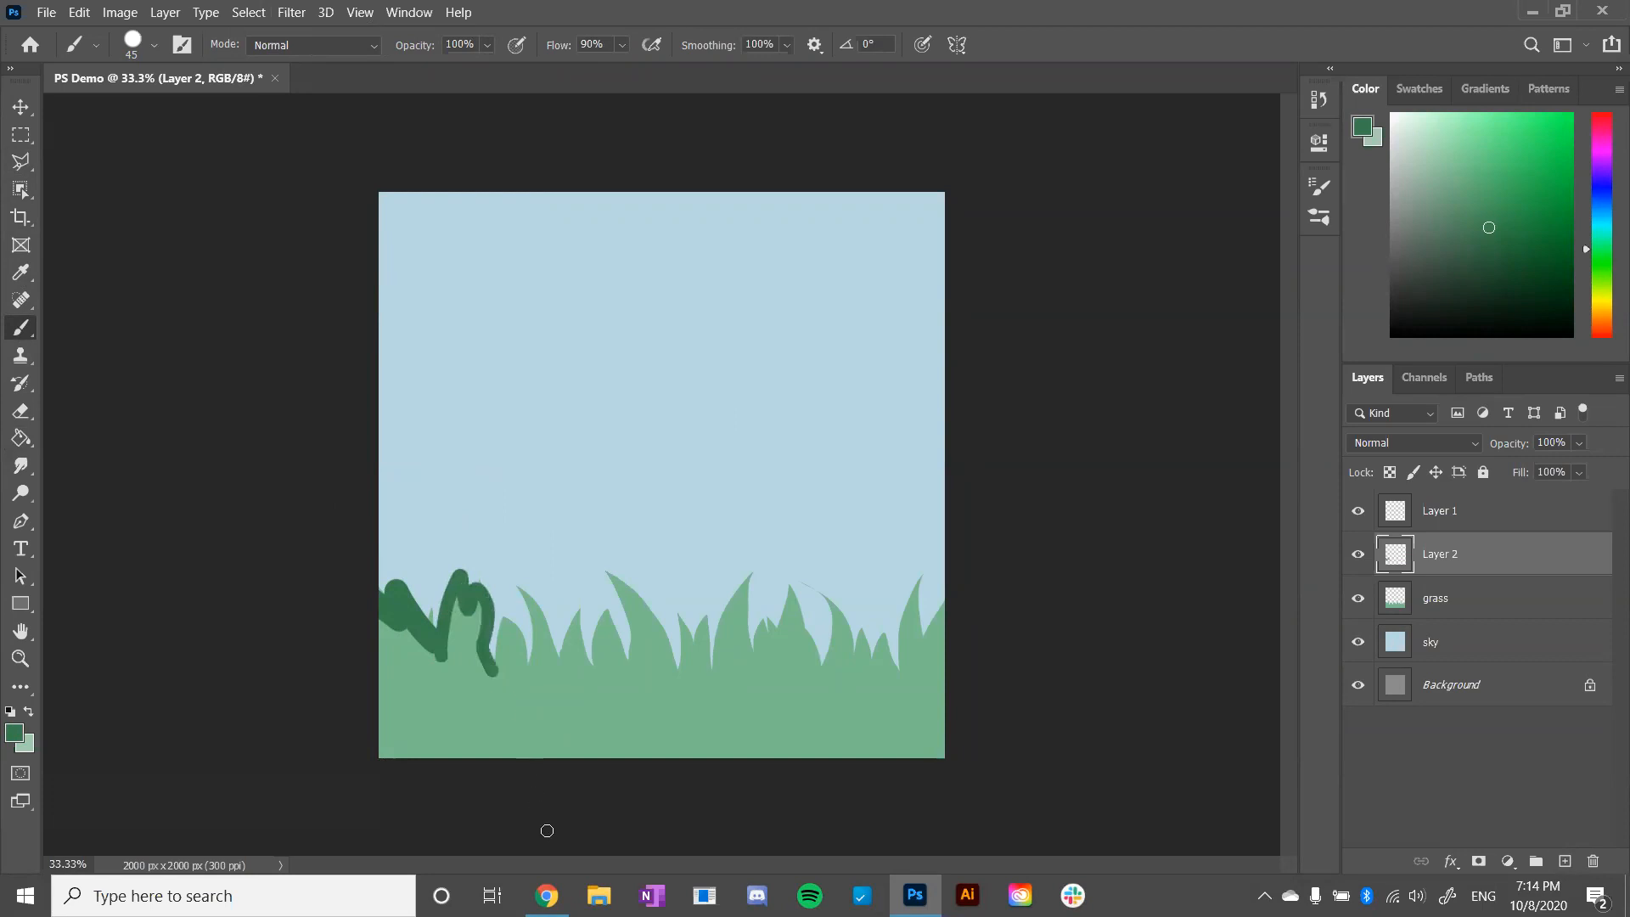
- Set the brush smoothing to 37%
left_click(785, 47)
left_click(749, 68)
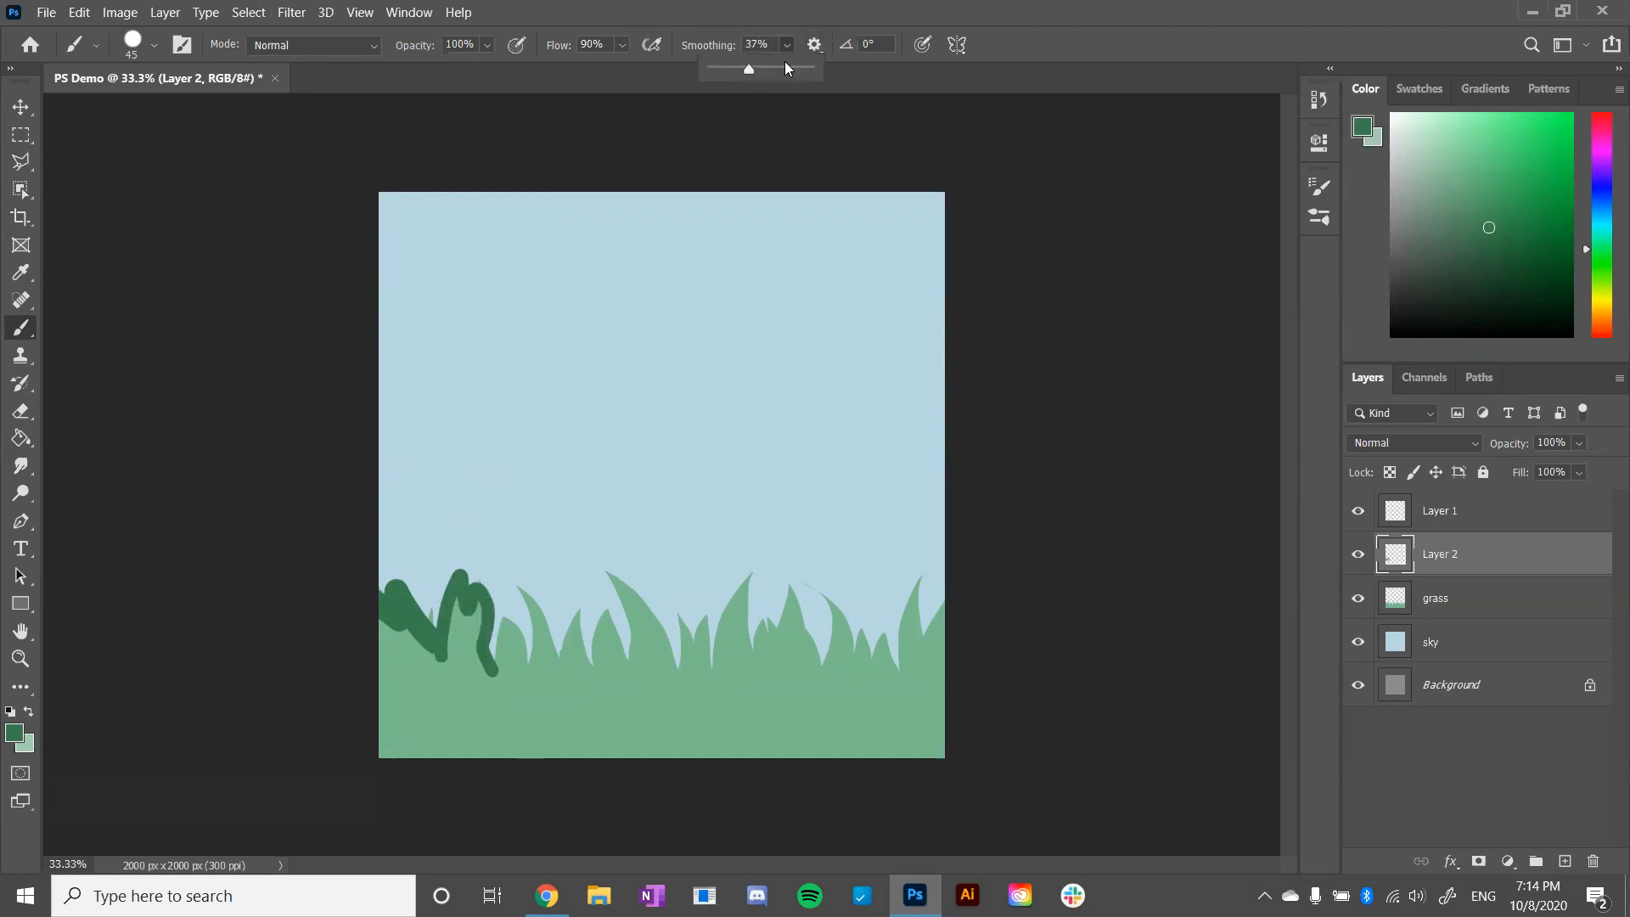
left_click(1022, 355)
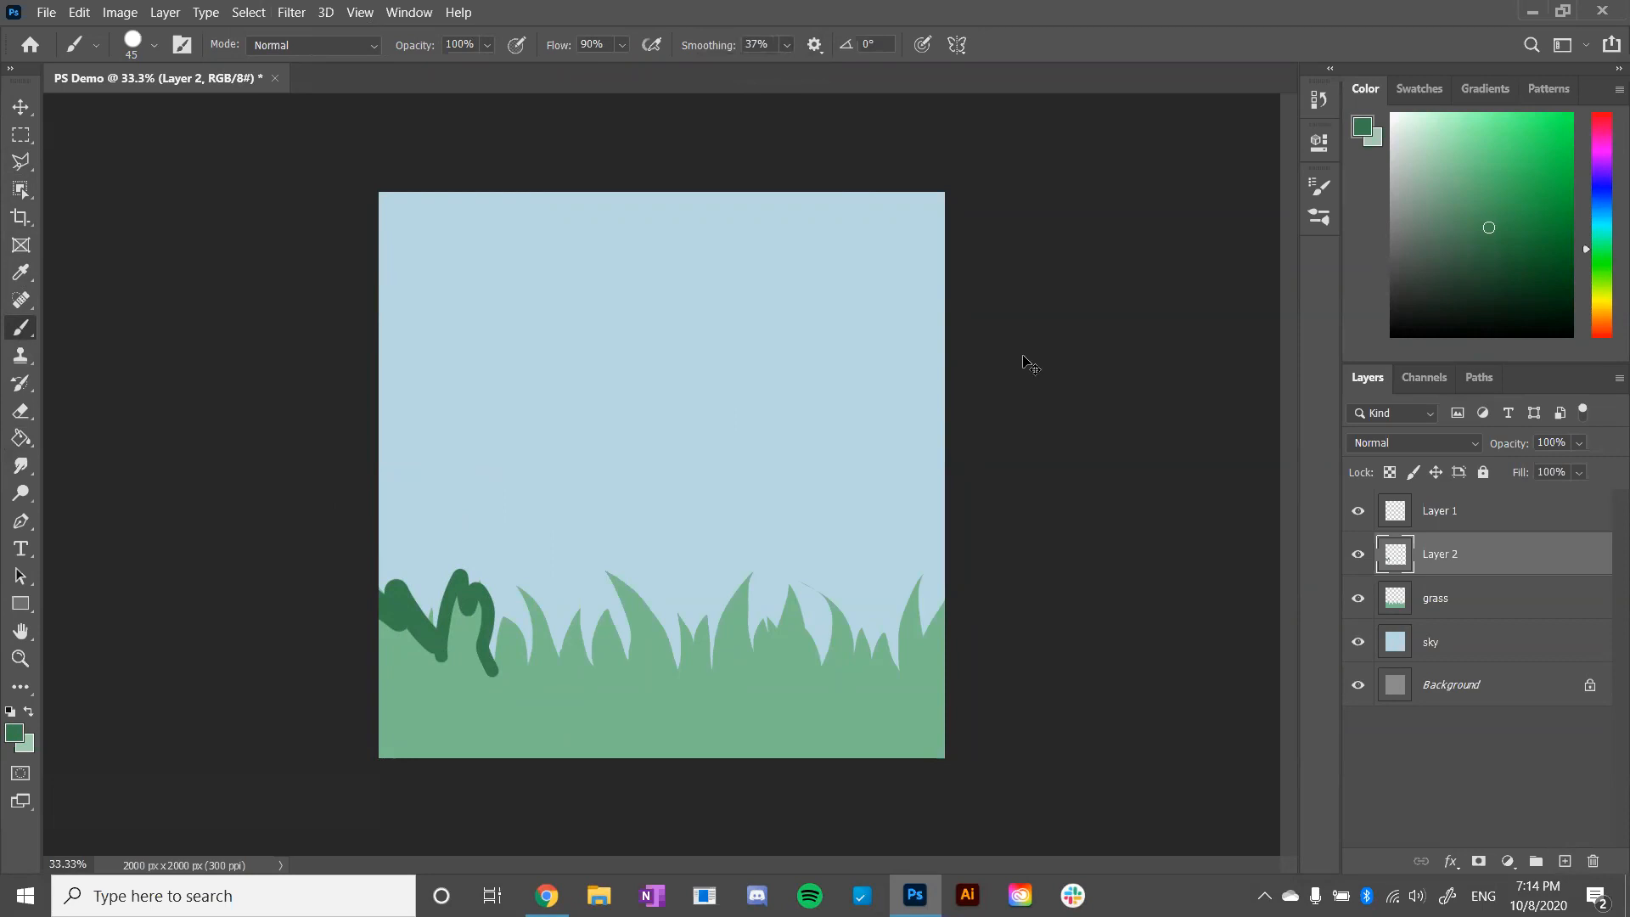
- Undo the remaining dark green strokes and delete the empty layer directly above the grass layer
key("ctrl+z")
key("ctrl+z")
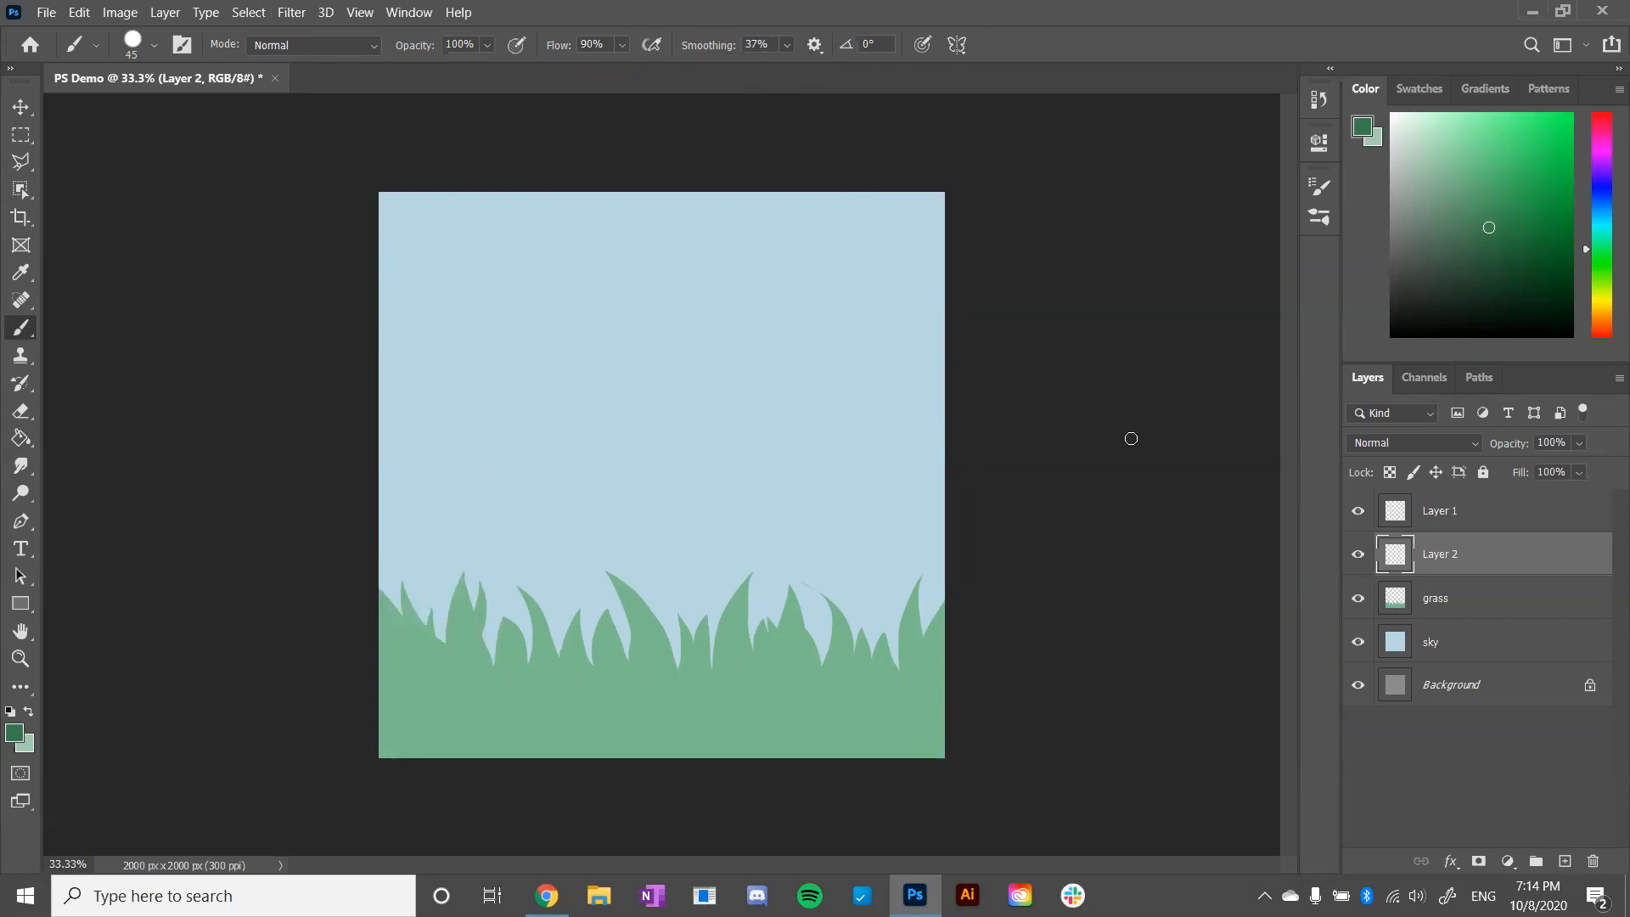
left_click(1424, 633)
left_click(1452, 554)
left_click(1592, 861)
- Rename the empty topmost layer as mountain
left_click(1478, 527)
double_click(1447, 513)
type("mount")
key("Return")
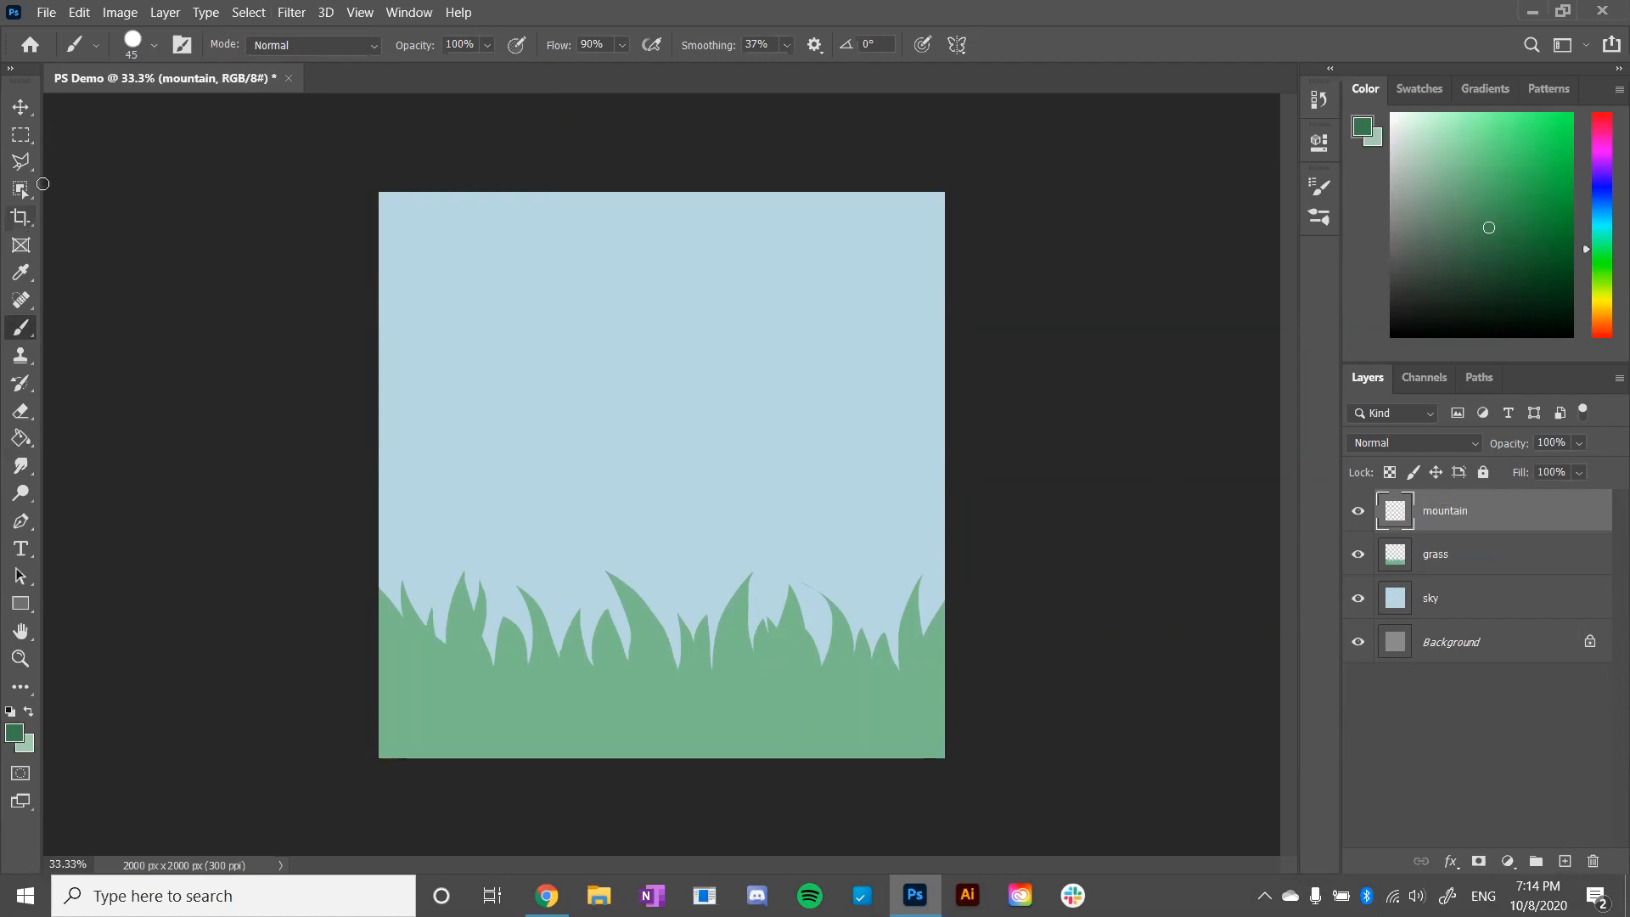
- Activate the Polygonal Lasso Tool and choose a medium muted purple as the foreground colour
left_click_drag(22, 161, 85, 184)
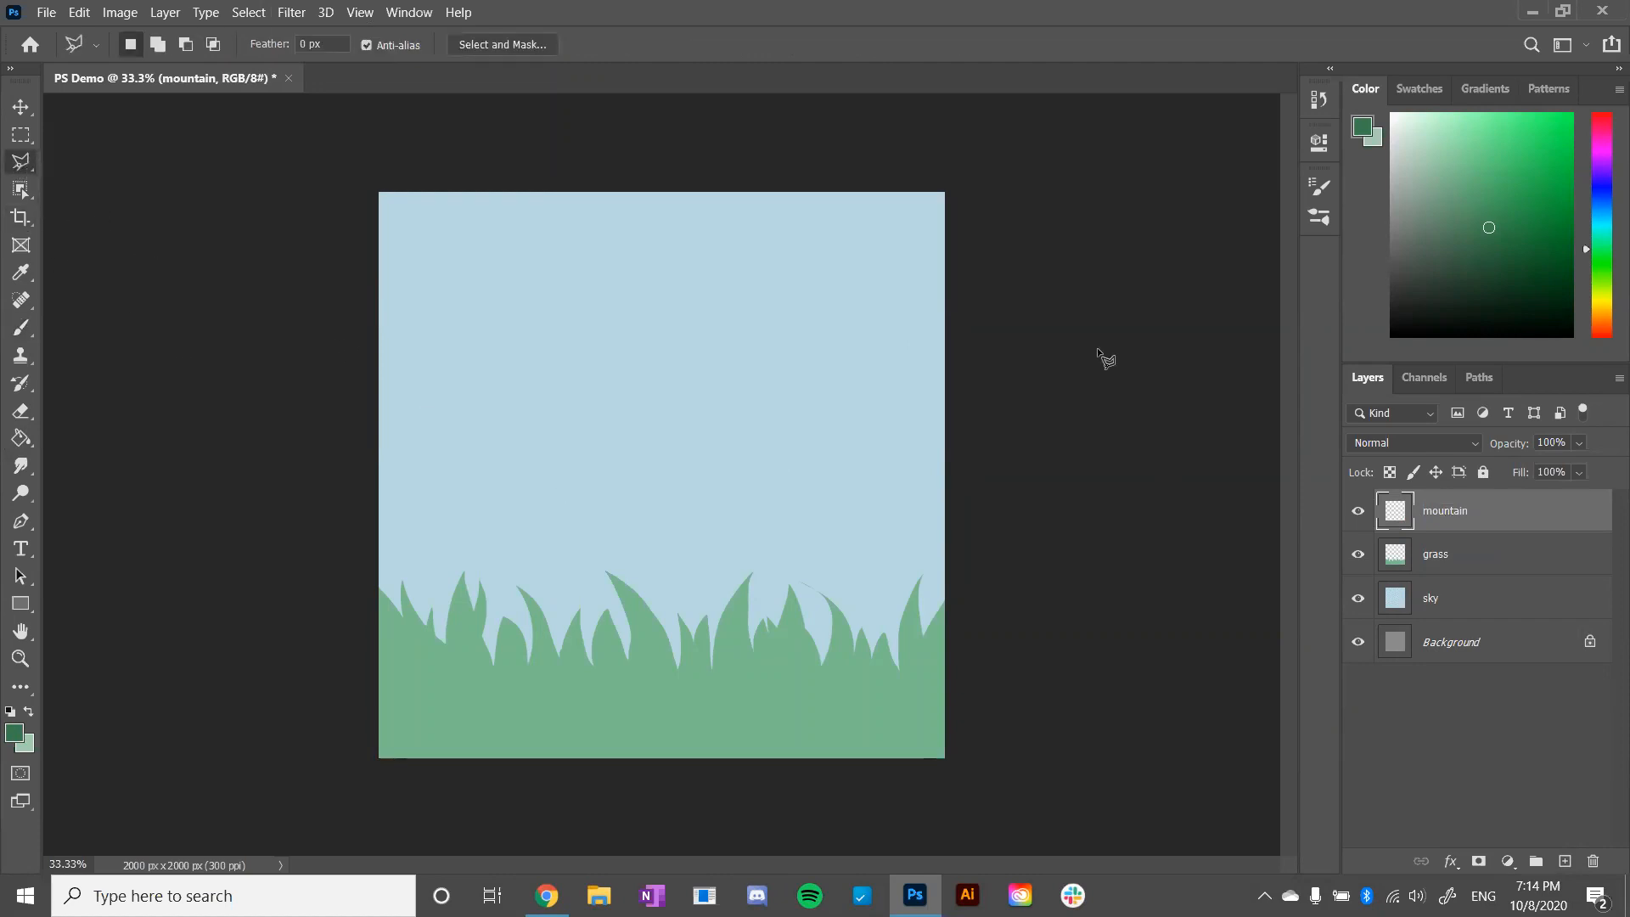
left_click(1604, 168)
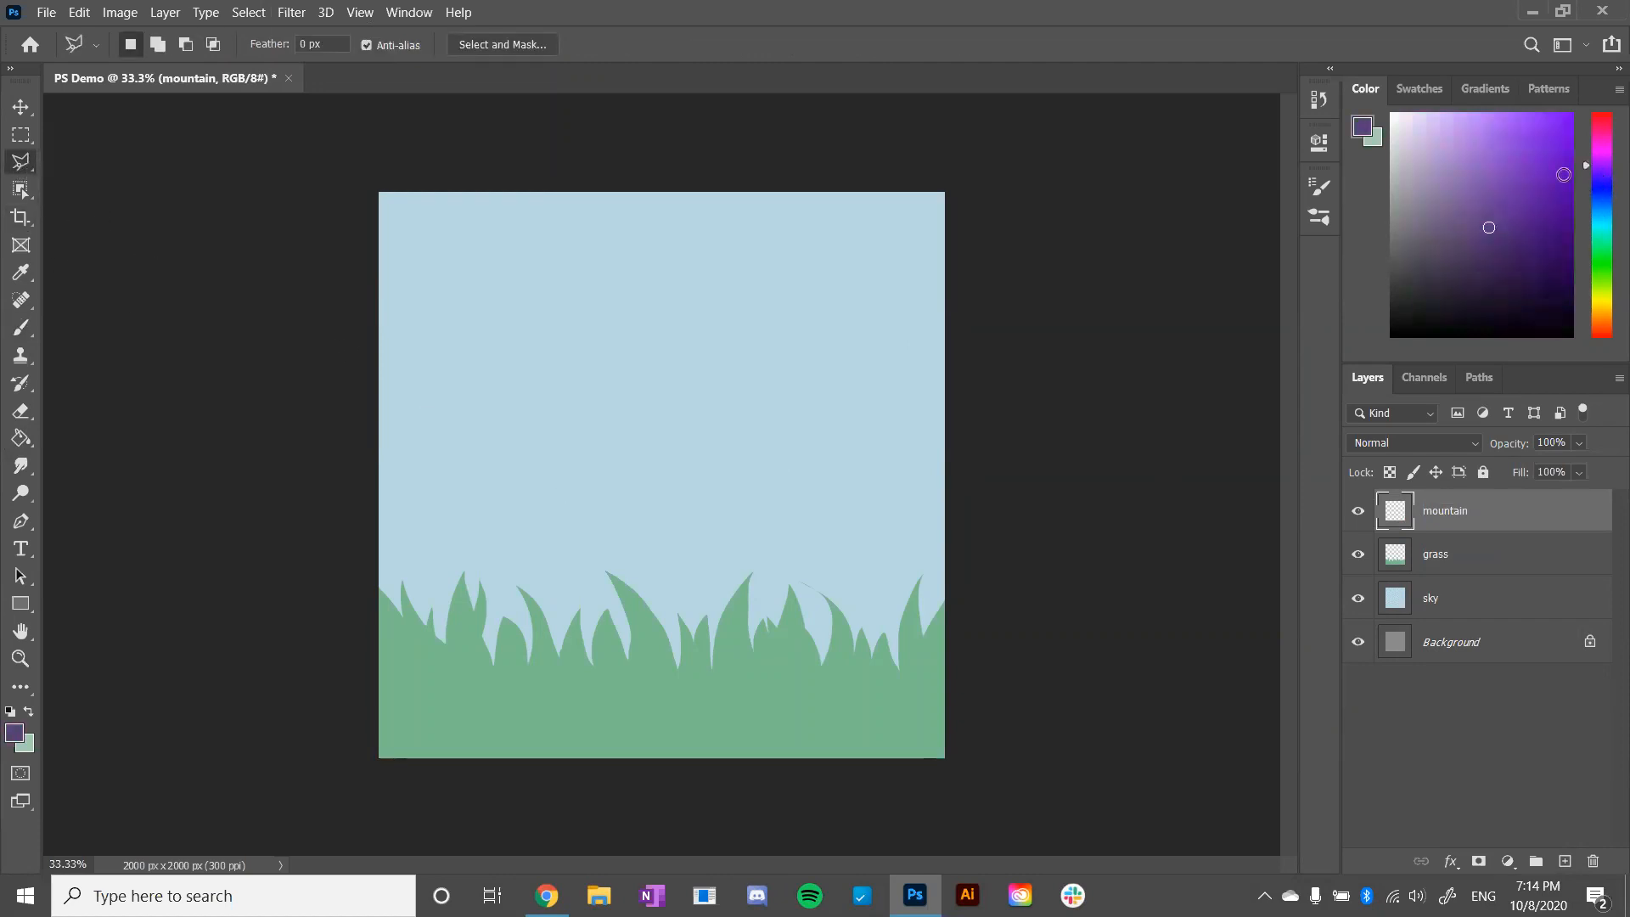
left_click(1450, 191)
left_click(1443, 187)
- Outline a jagged mountain range across the full canvas width, closing the selection below the grass tips
left_click(359, 445)
left_click(411, 422)
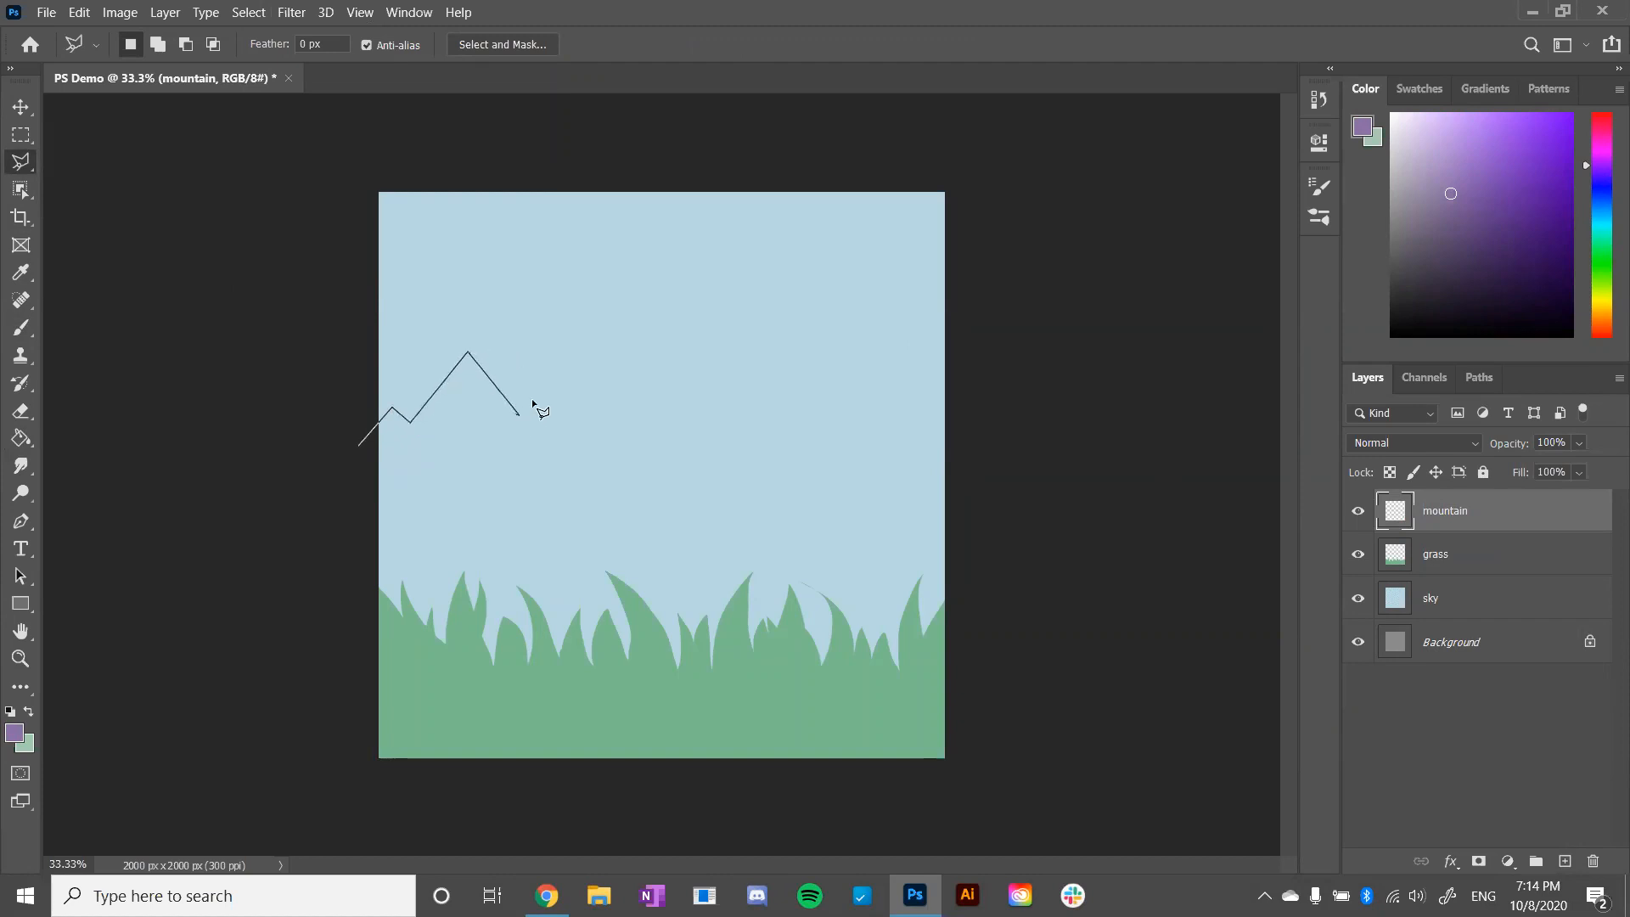
left_click(651, 407)
left_click(681, 411)
left_click(736, 333)
left_click(872, 480)
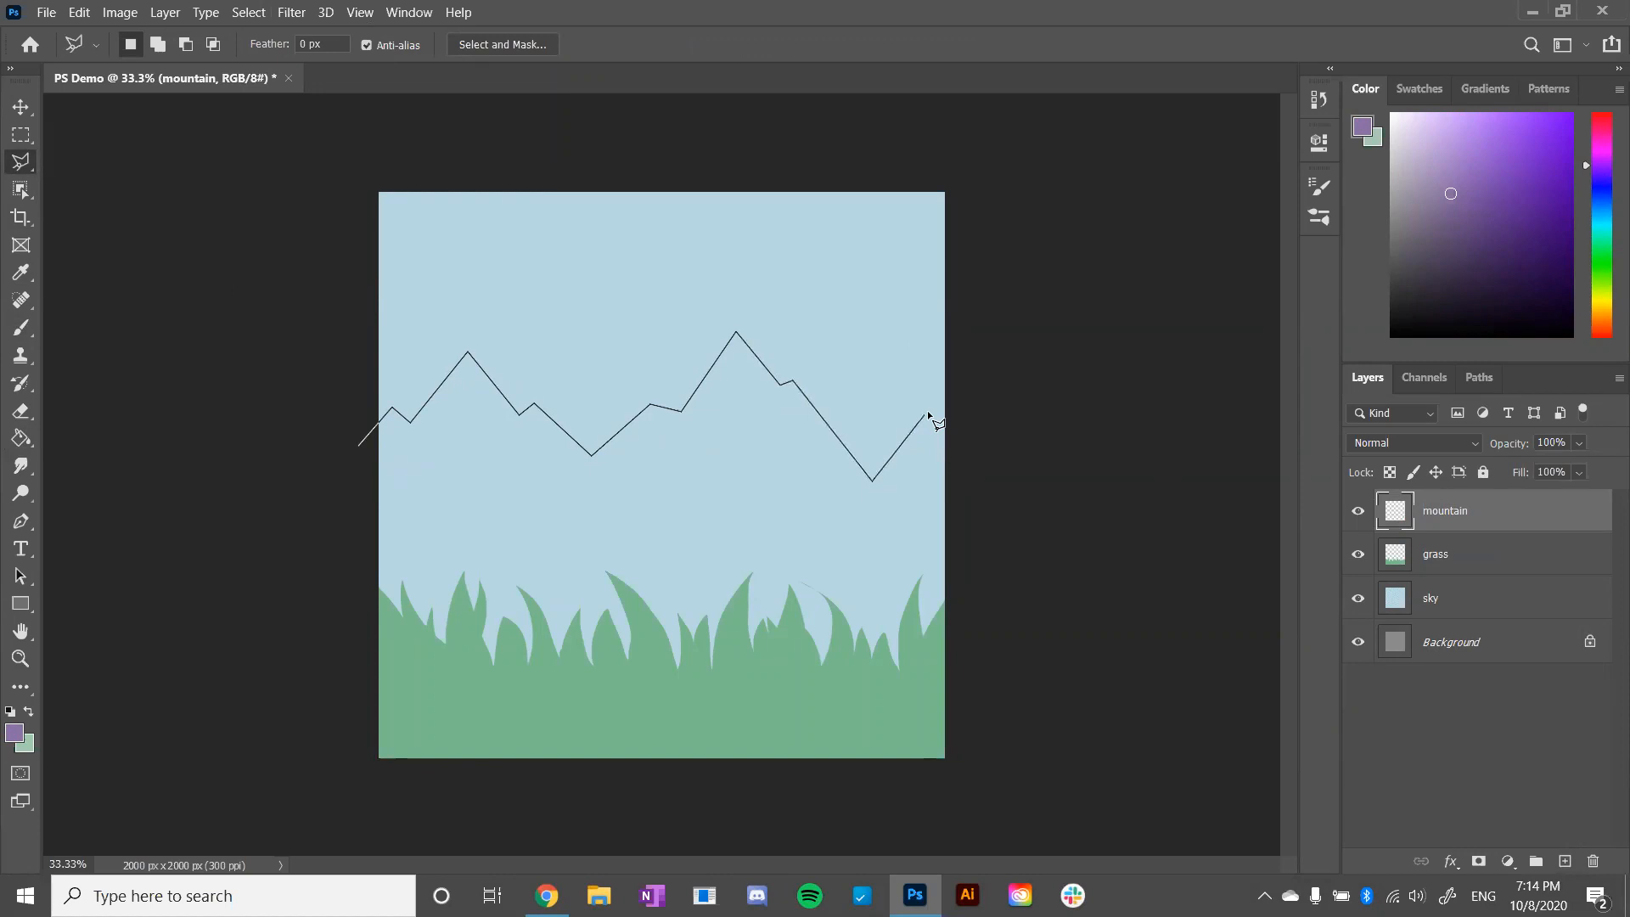
left_click(936, 415)
left_click(992, 297)
left_click(1009, 664)
left_click(487, 729)
left_click(299, 567)
left_click(357, 450)
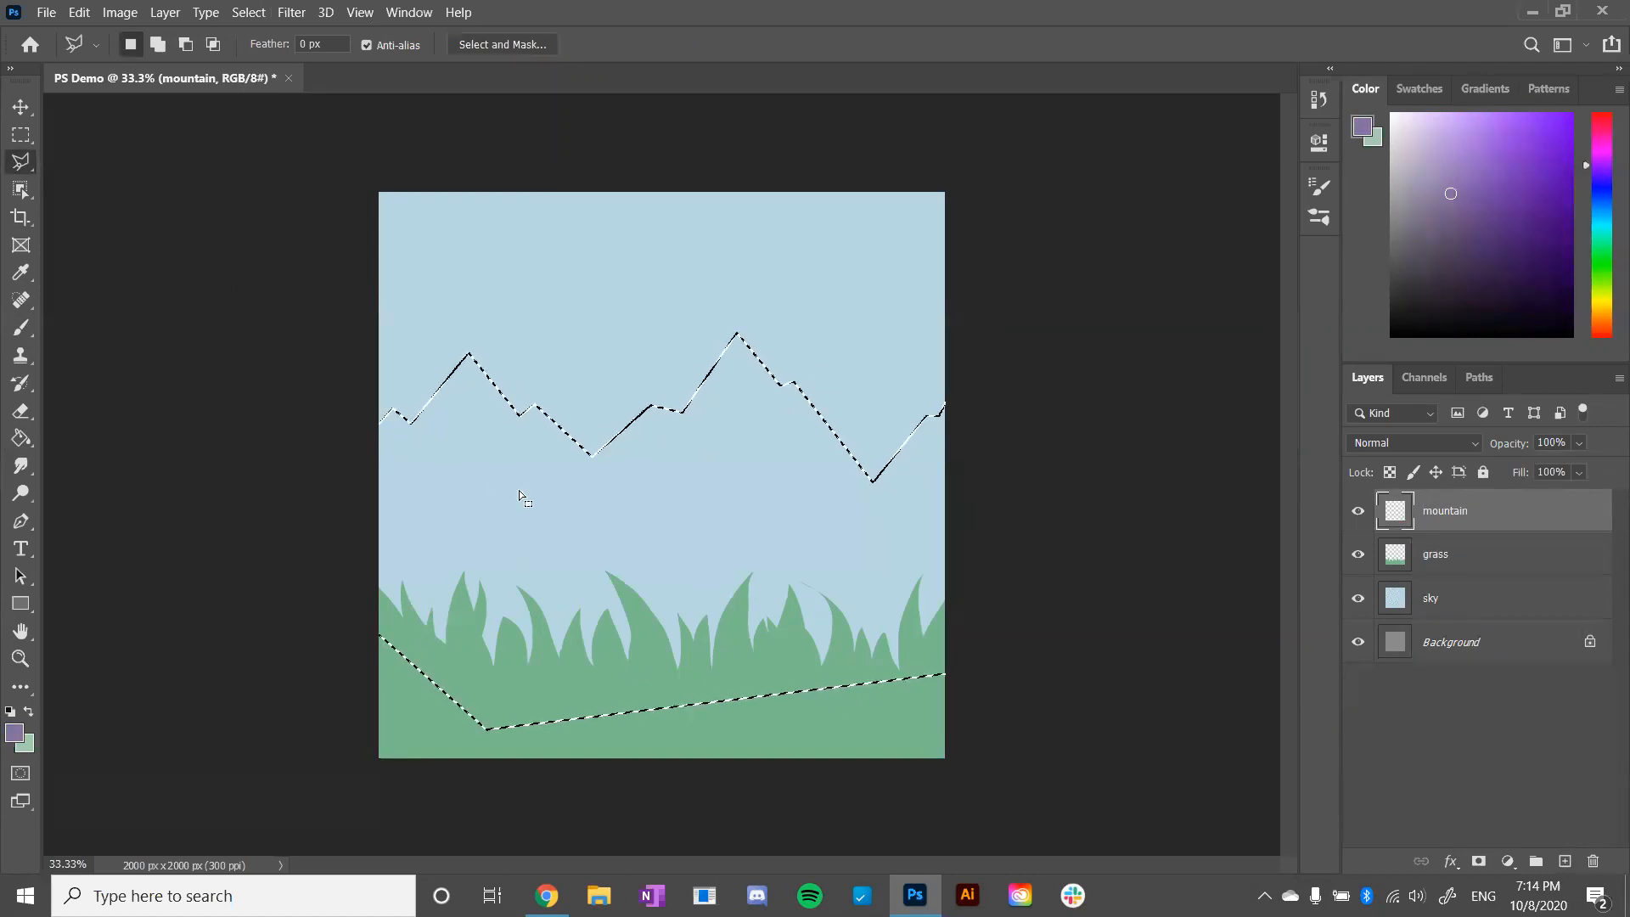
- Fill the mountain selection with the muted purple using the Paint Bucket, deselect it and move the mountain layer beneath the grass layer
key("g")
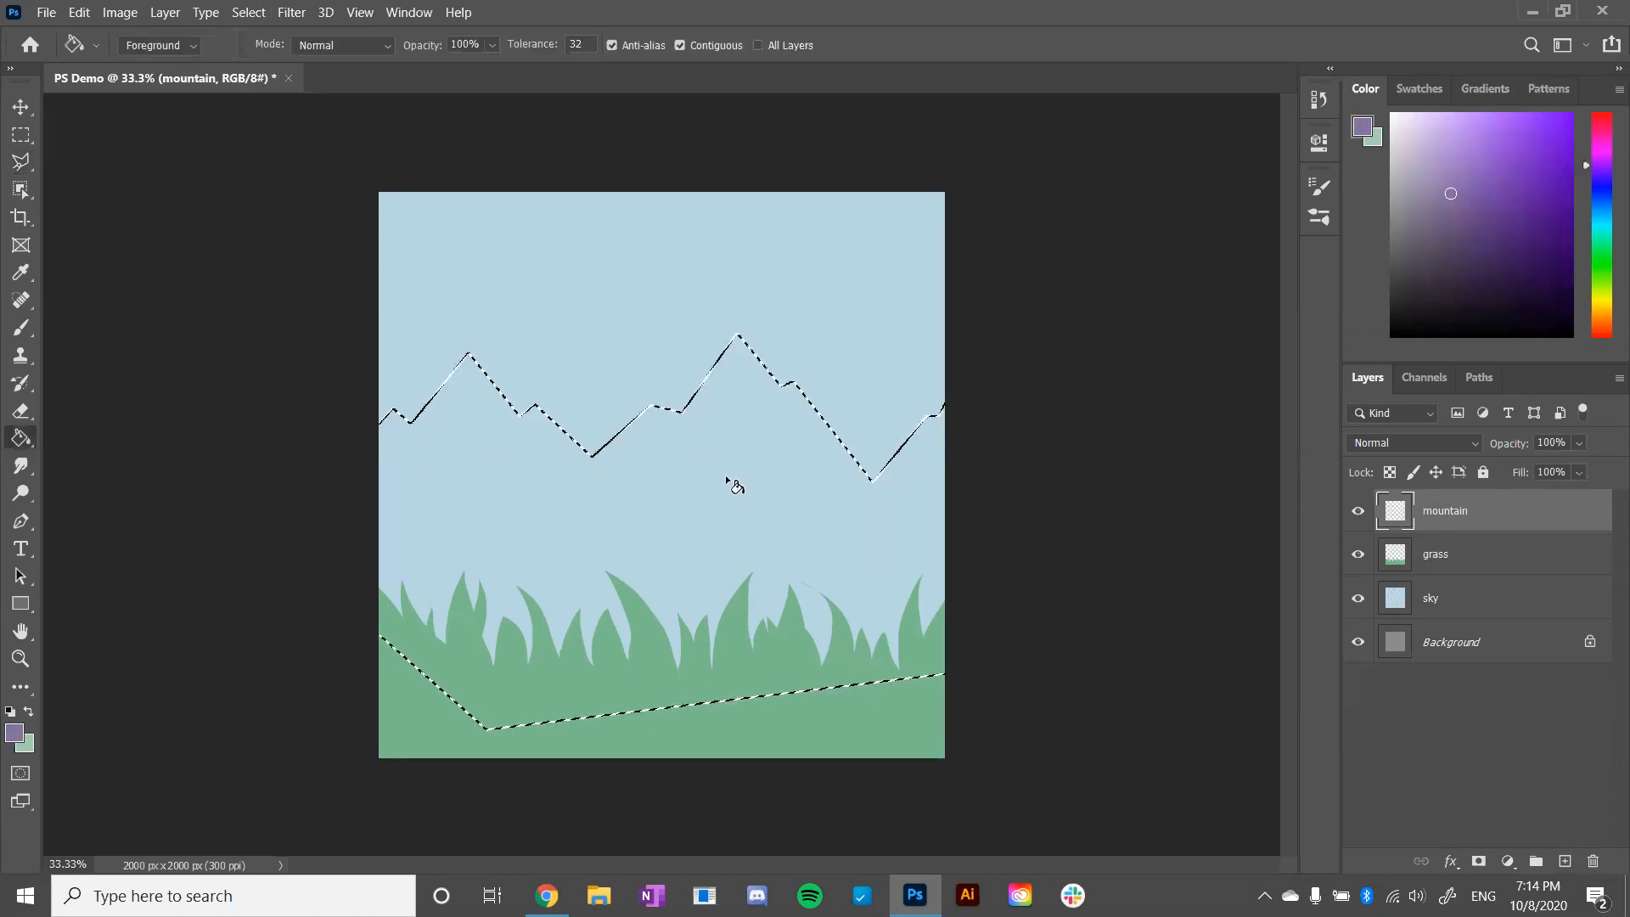
left_click(680, 472)
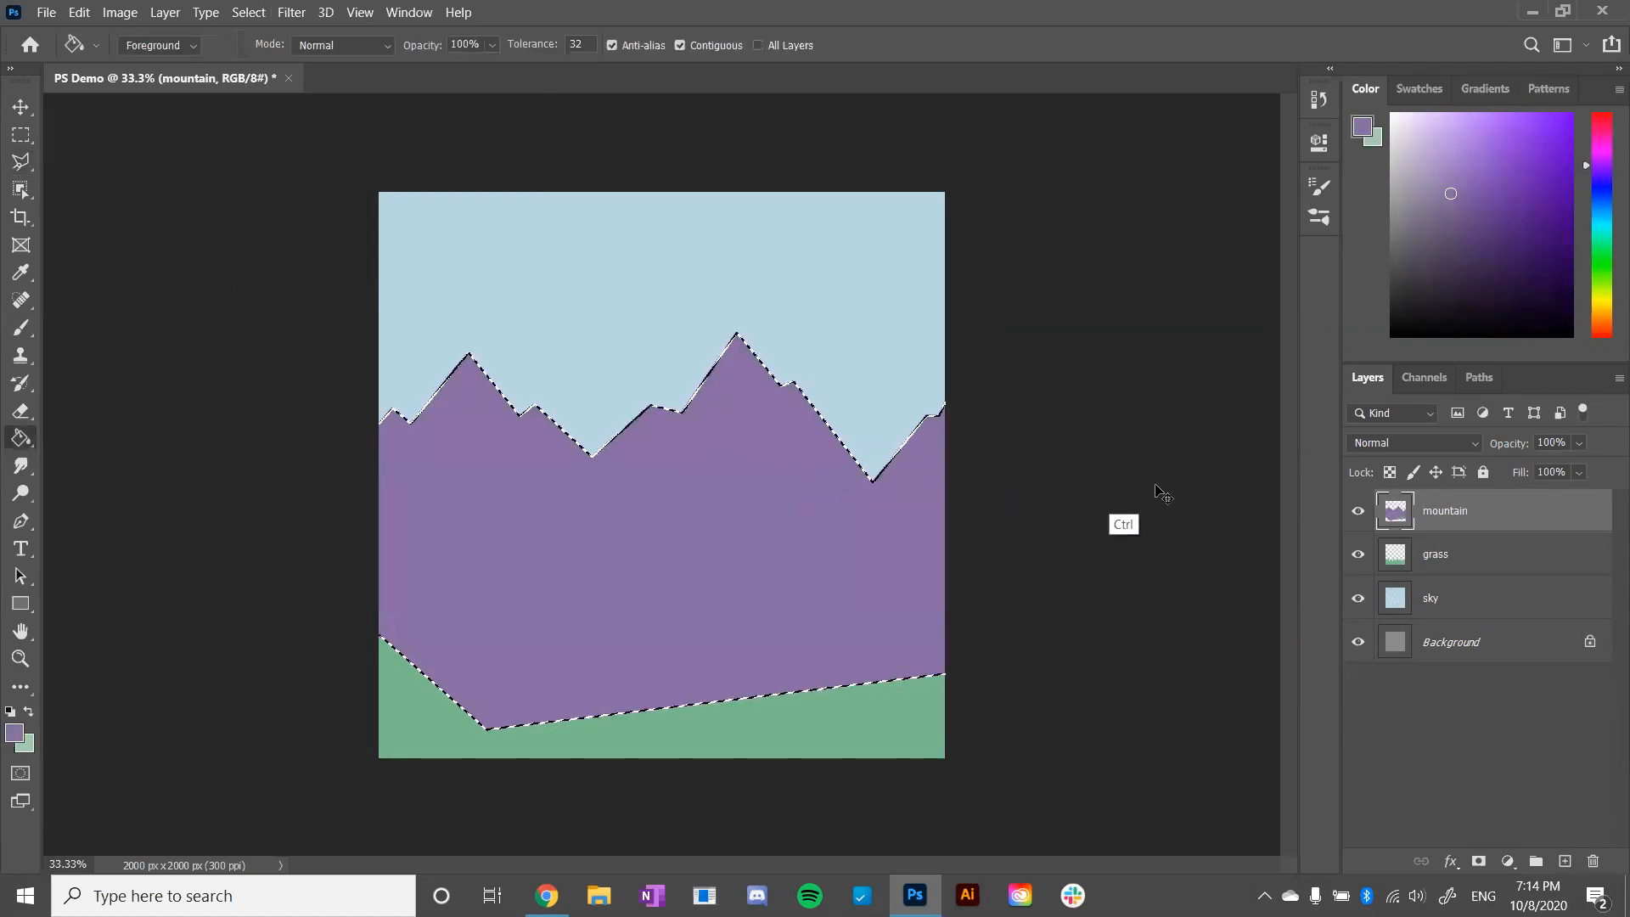
key("ctrl+d")
left_click_drag(1462, 510, 1459, 587)
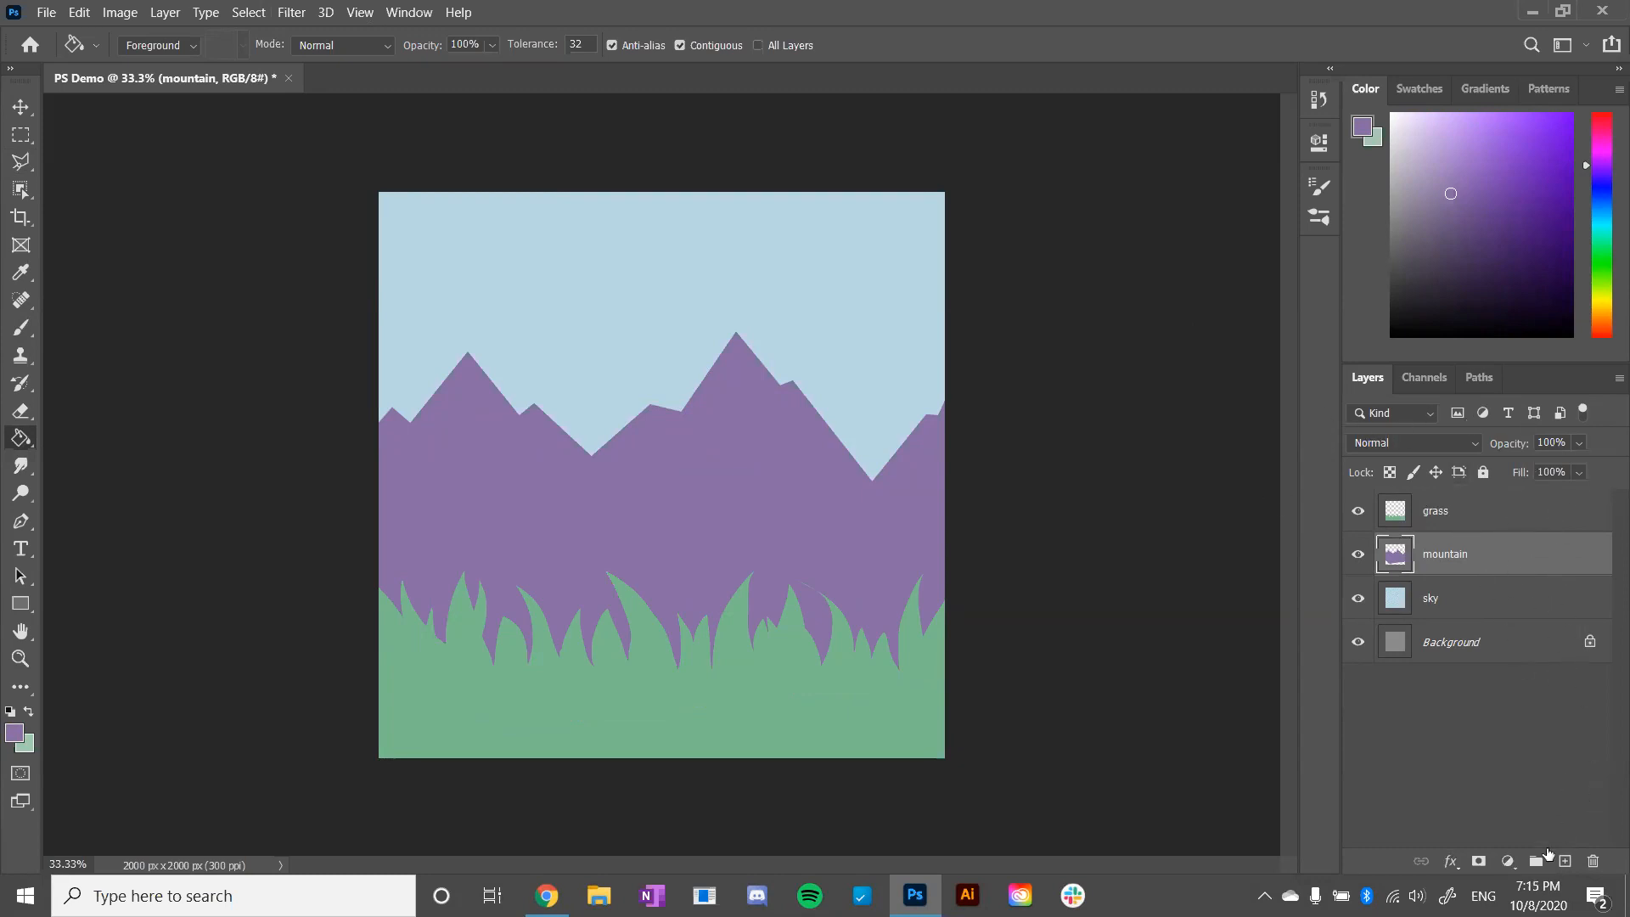
- Add a new layer directly above the mountain layer and clip it to the mountain with a clipping mask
left_click(1565, 861)
right_click(1467, 551)
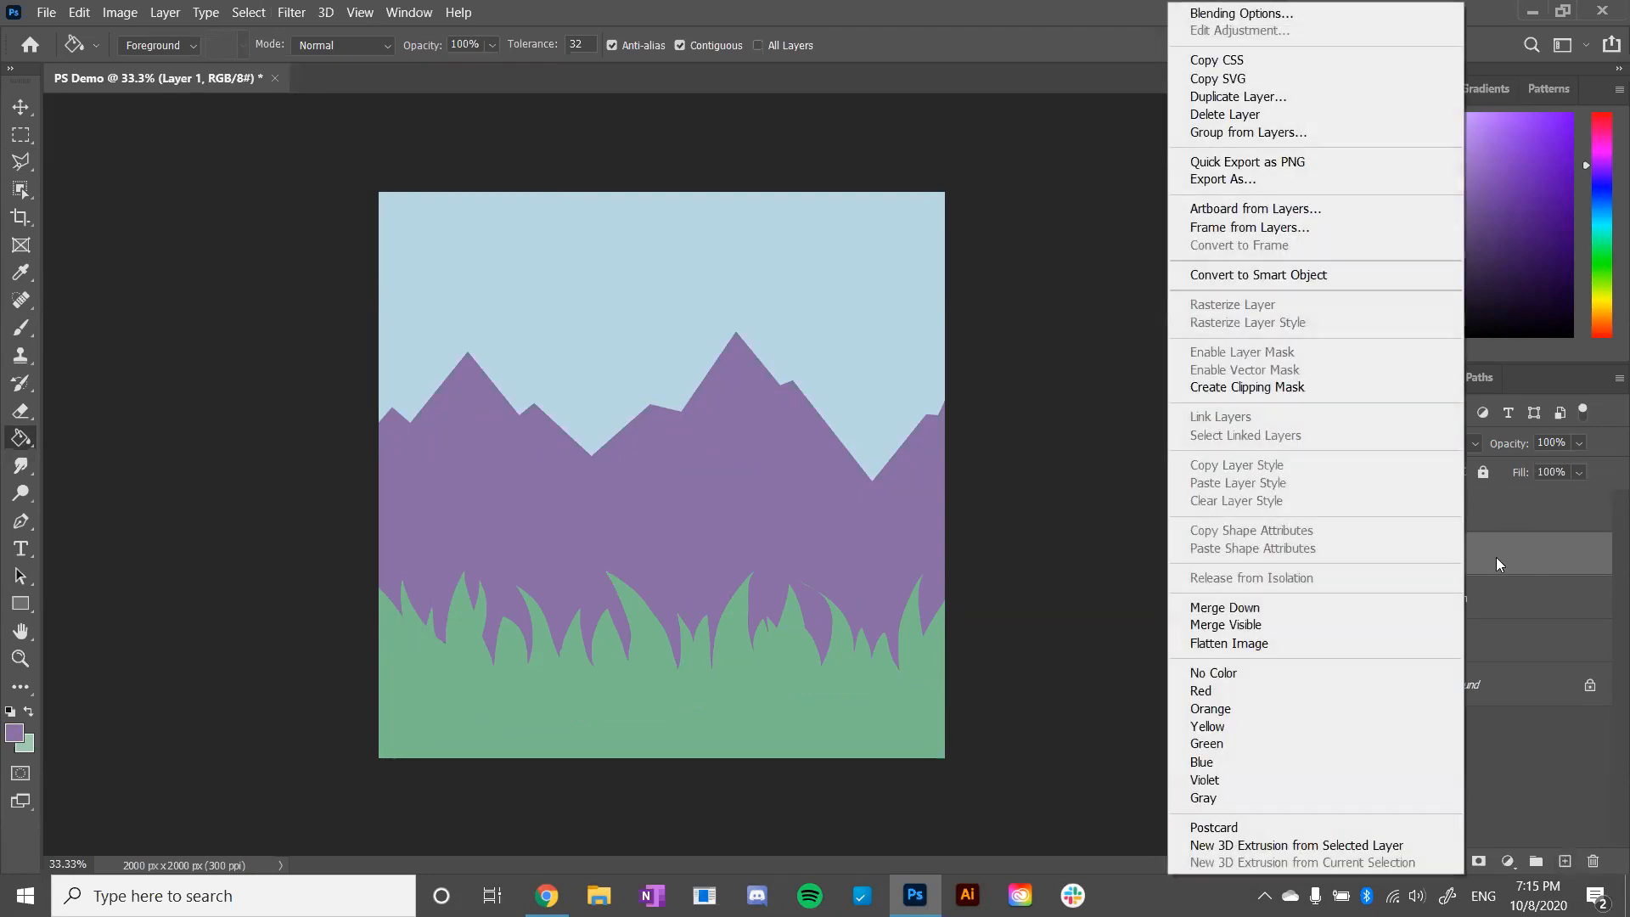
left_click(1504, 557)
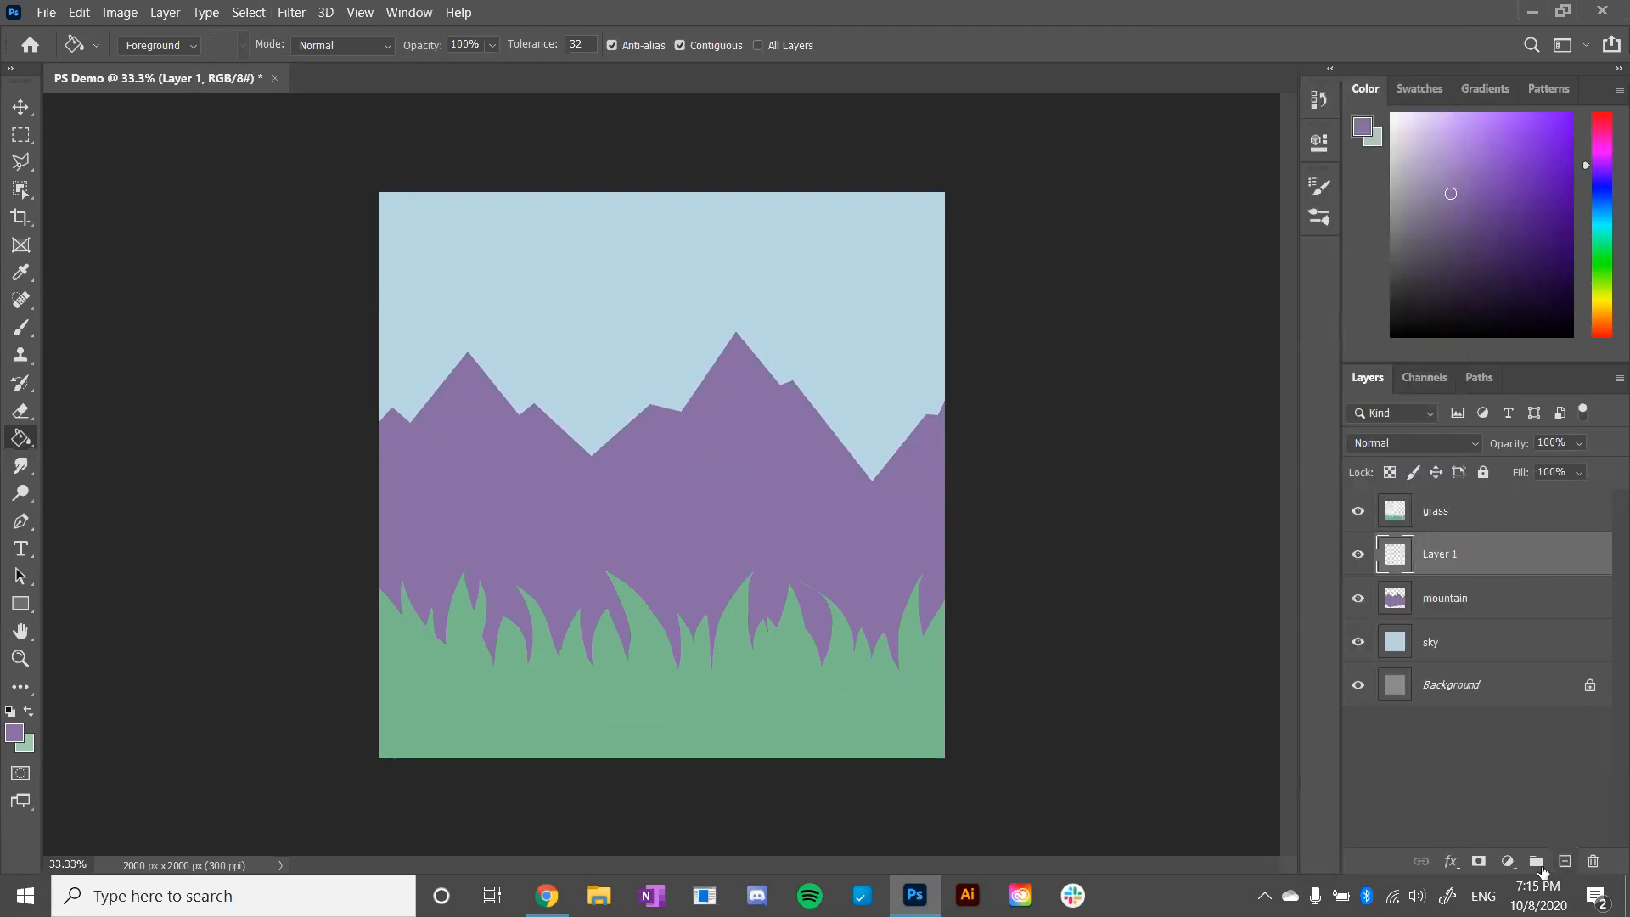
right_click(1459, 547)
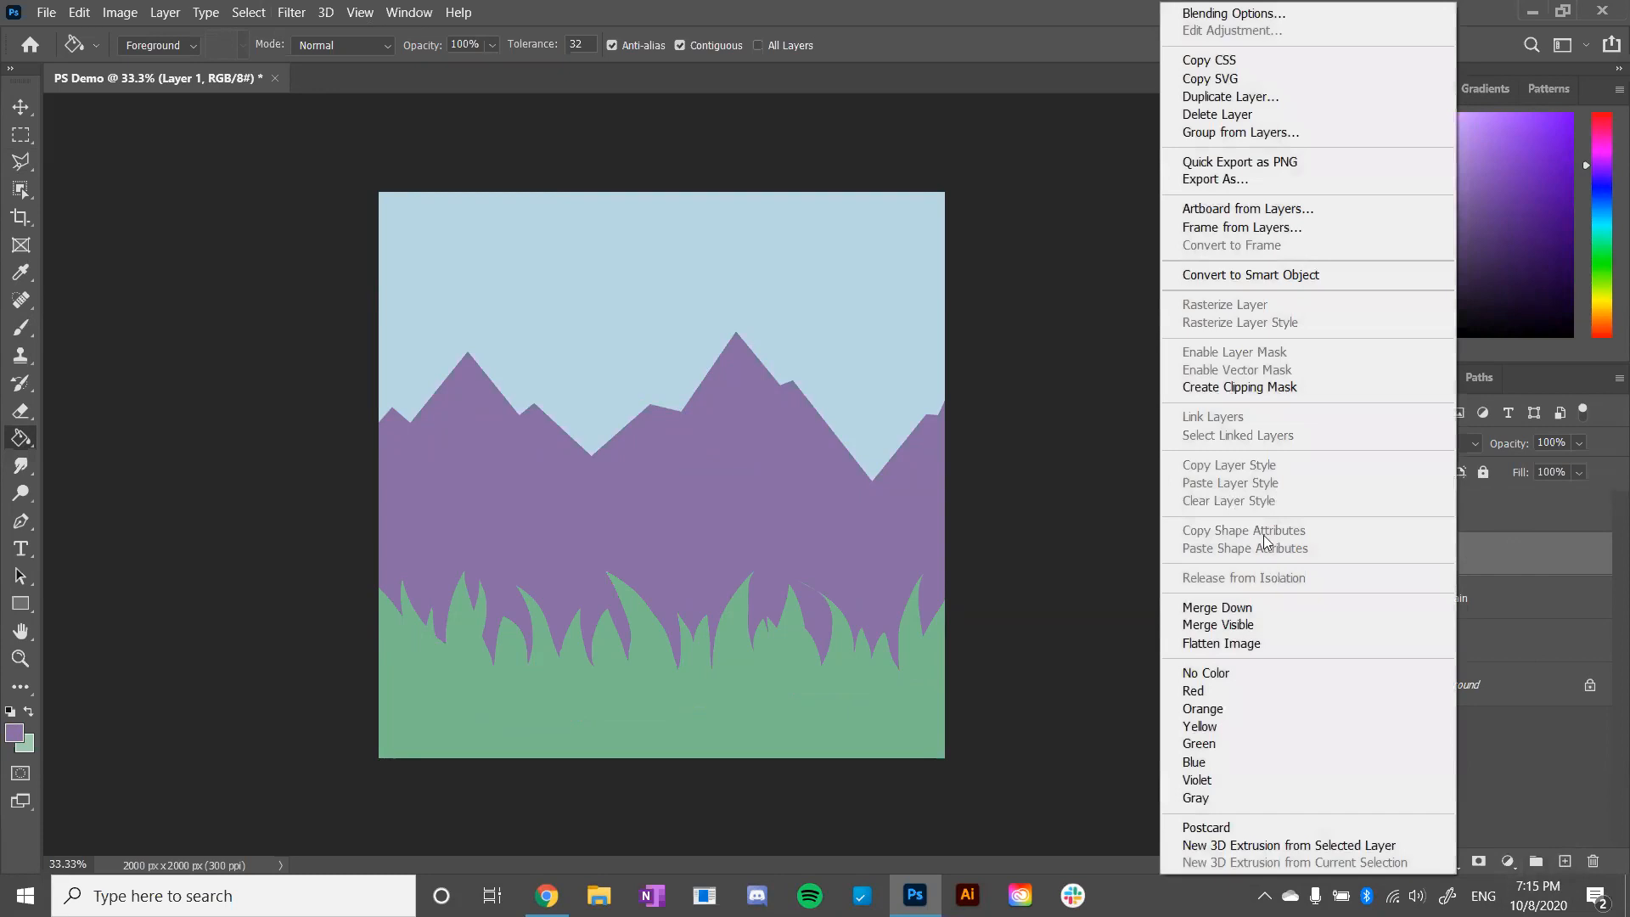
left_click(1276, 386)
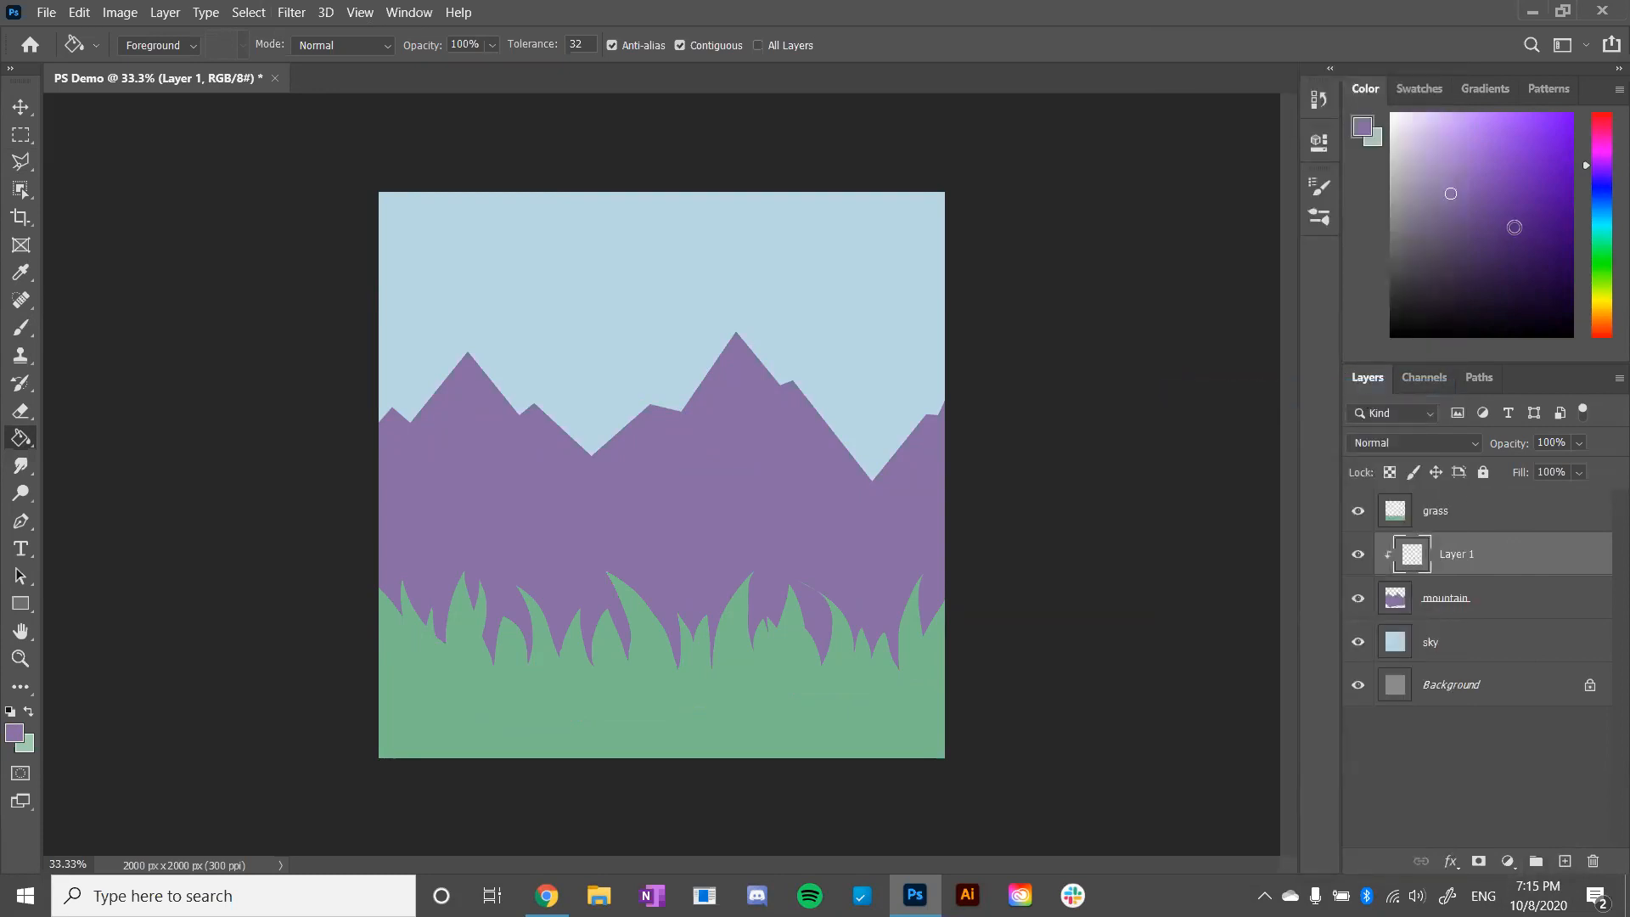
- Choose a lighter, brighter purple as the foreground colour and activate the Brush tool with the Dry Texture 3 preset
left_click_drag(1598, 164, 1599, 167)
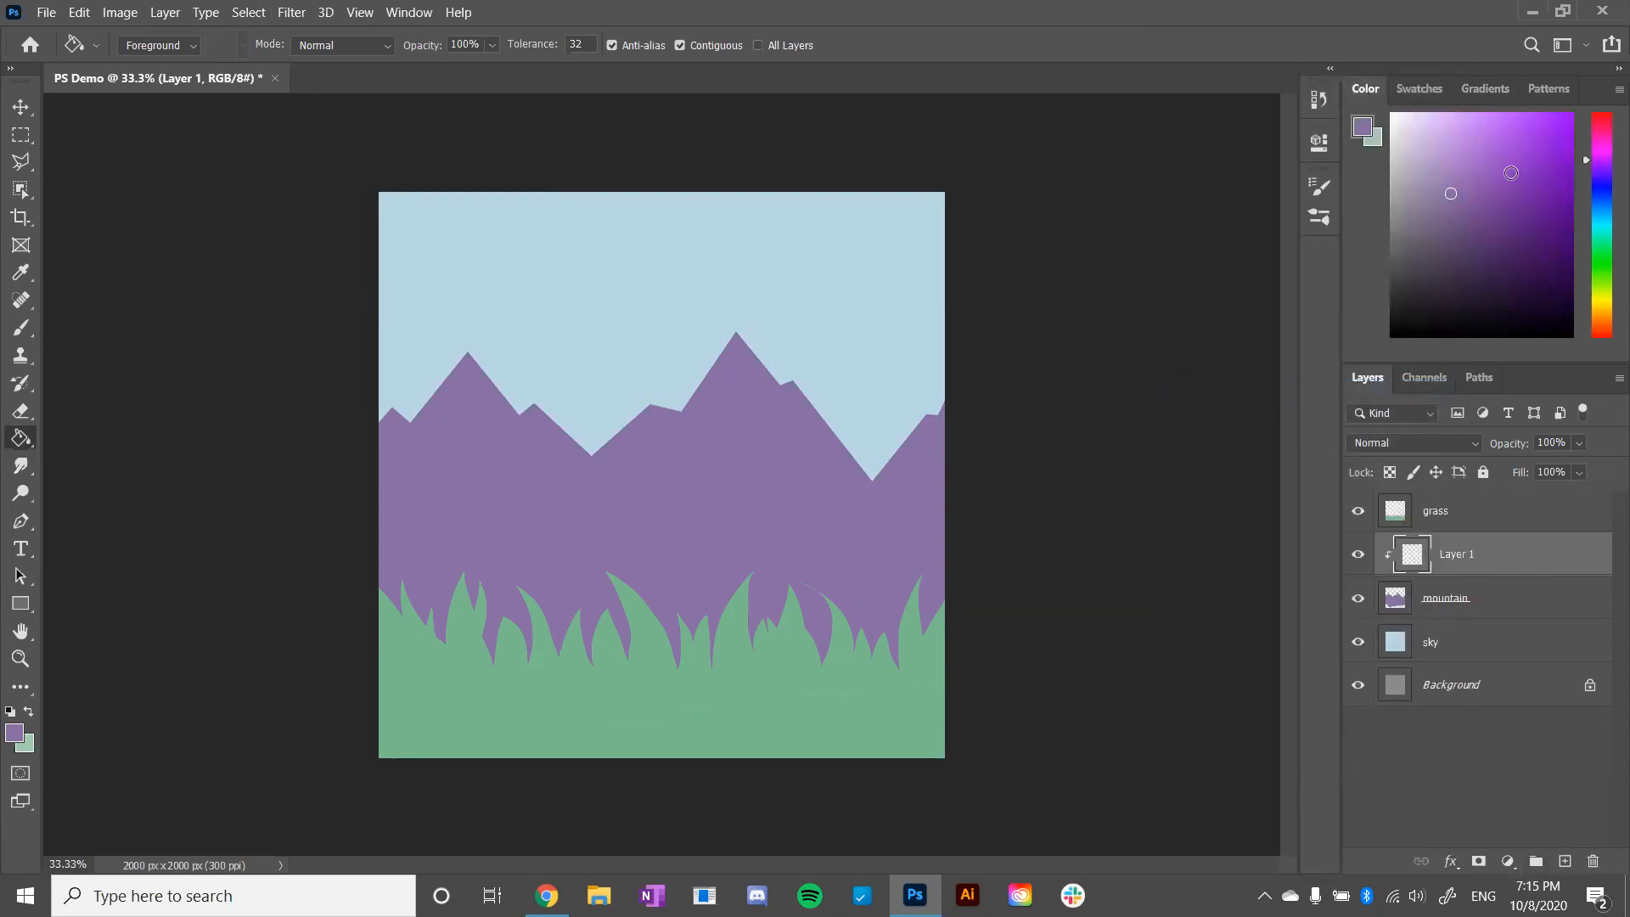
left_click_drag(1451, 193, 1457, 169)
left_click(192, 47)
left_click(194, 49)
left_click(21, 329)
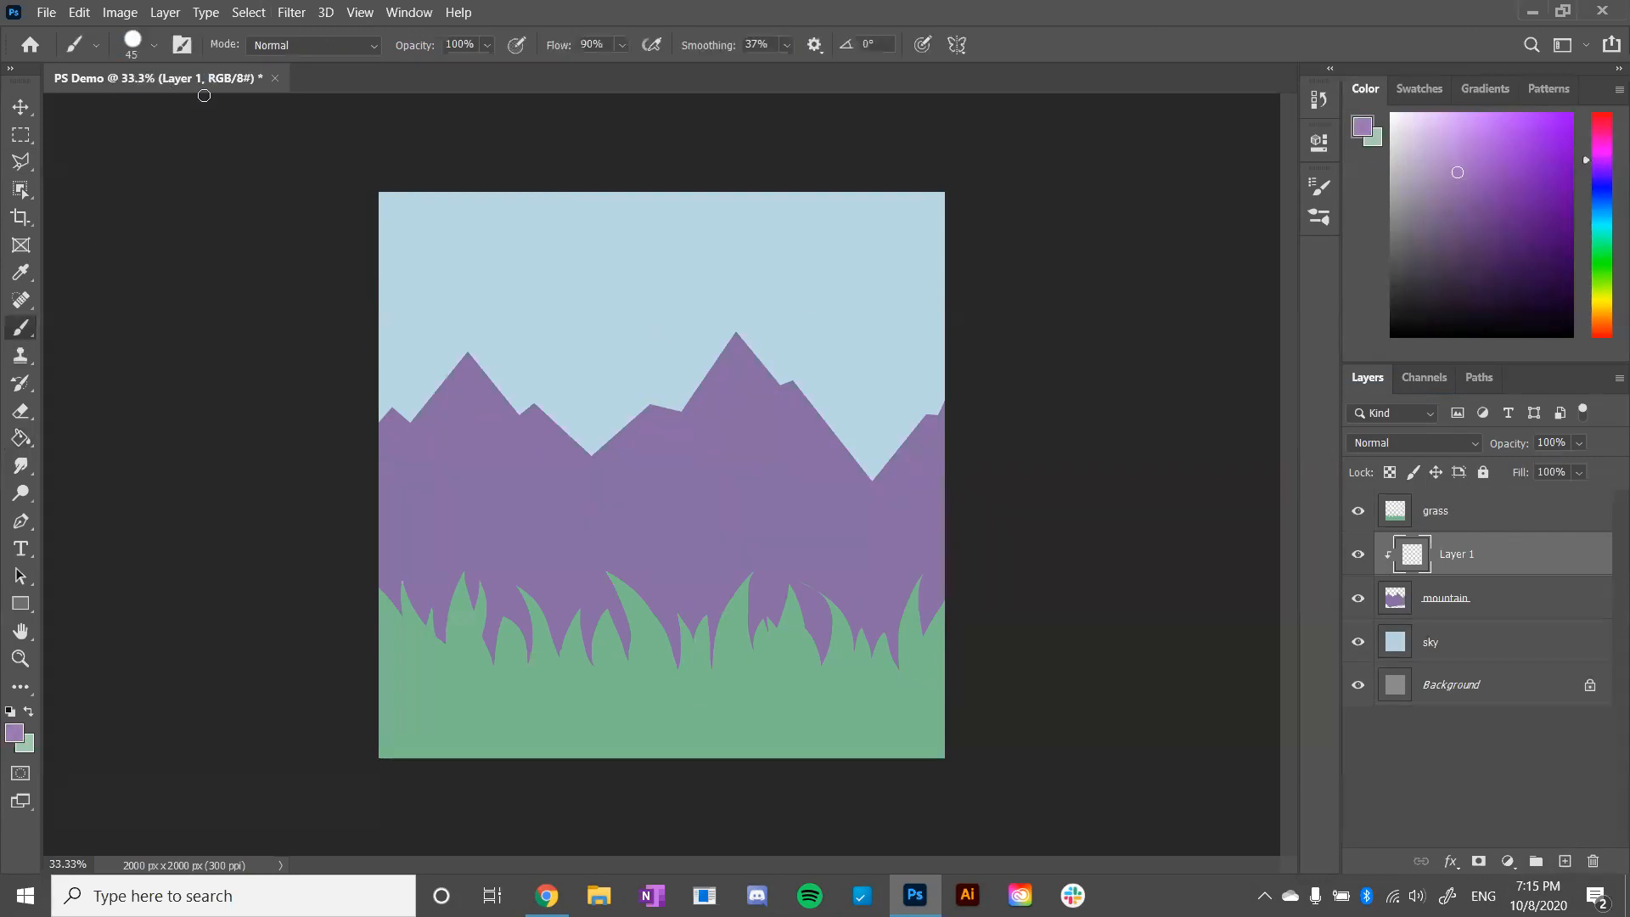
left_click(152, 47)
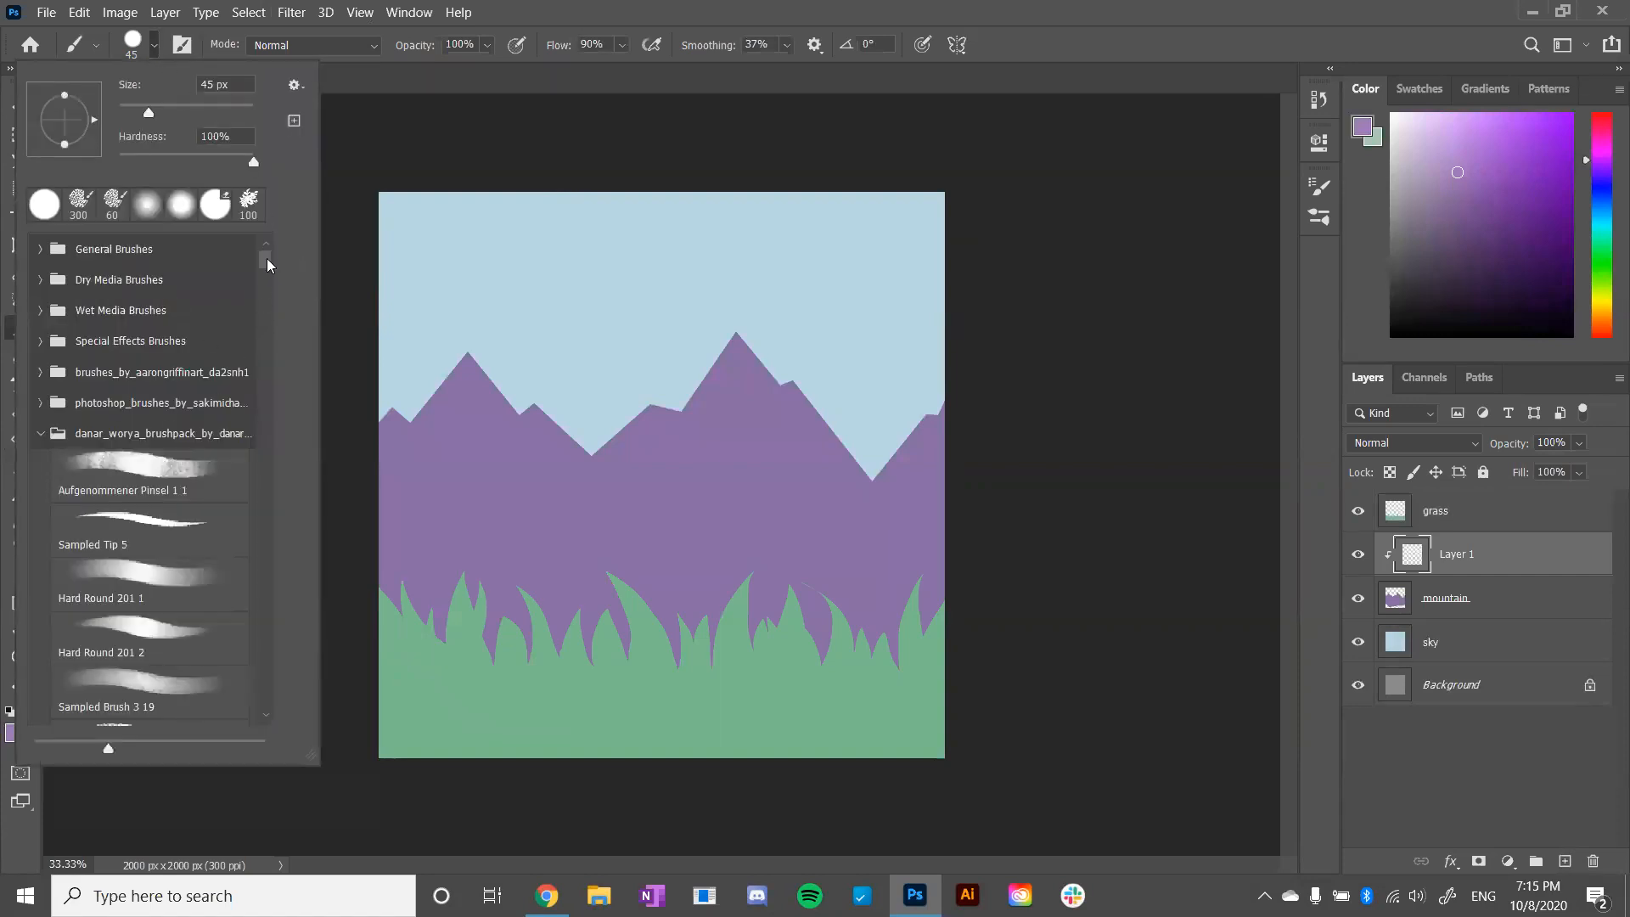
left_click_drag(263, 263, 262, 356)
left_click(131, 540)
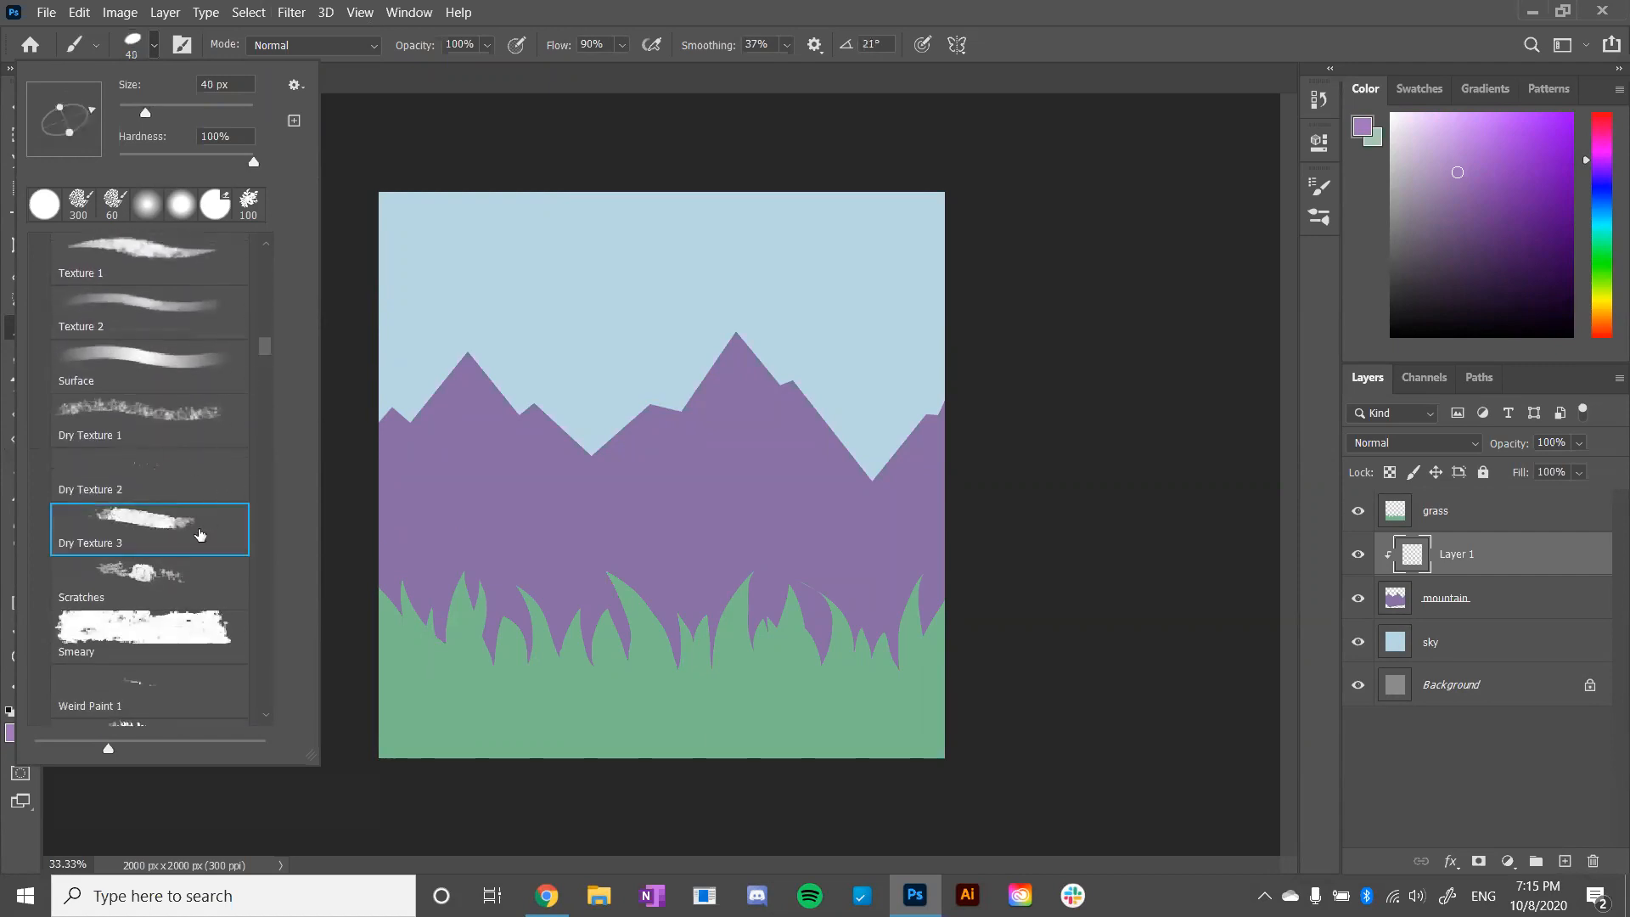
left_click(493, 345)
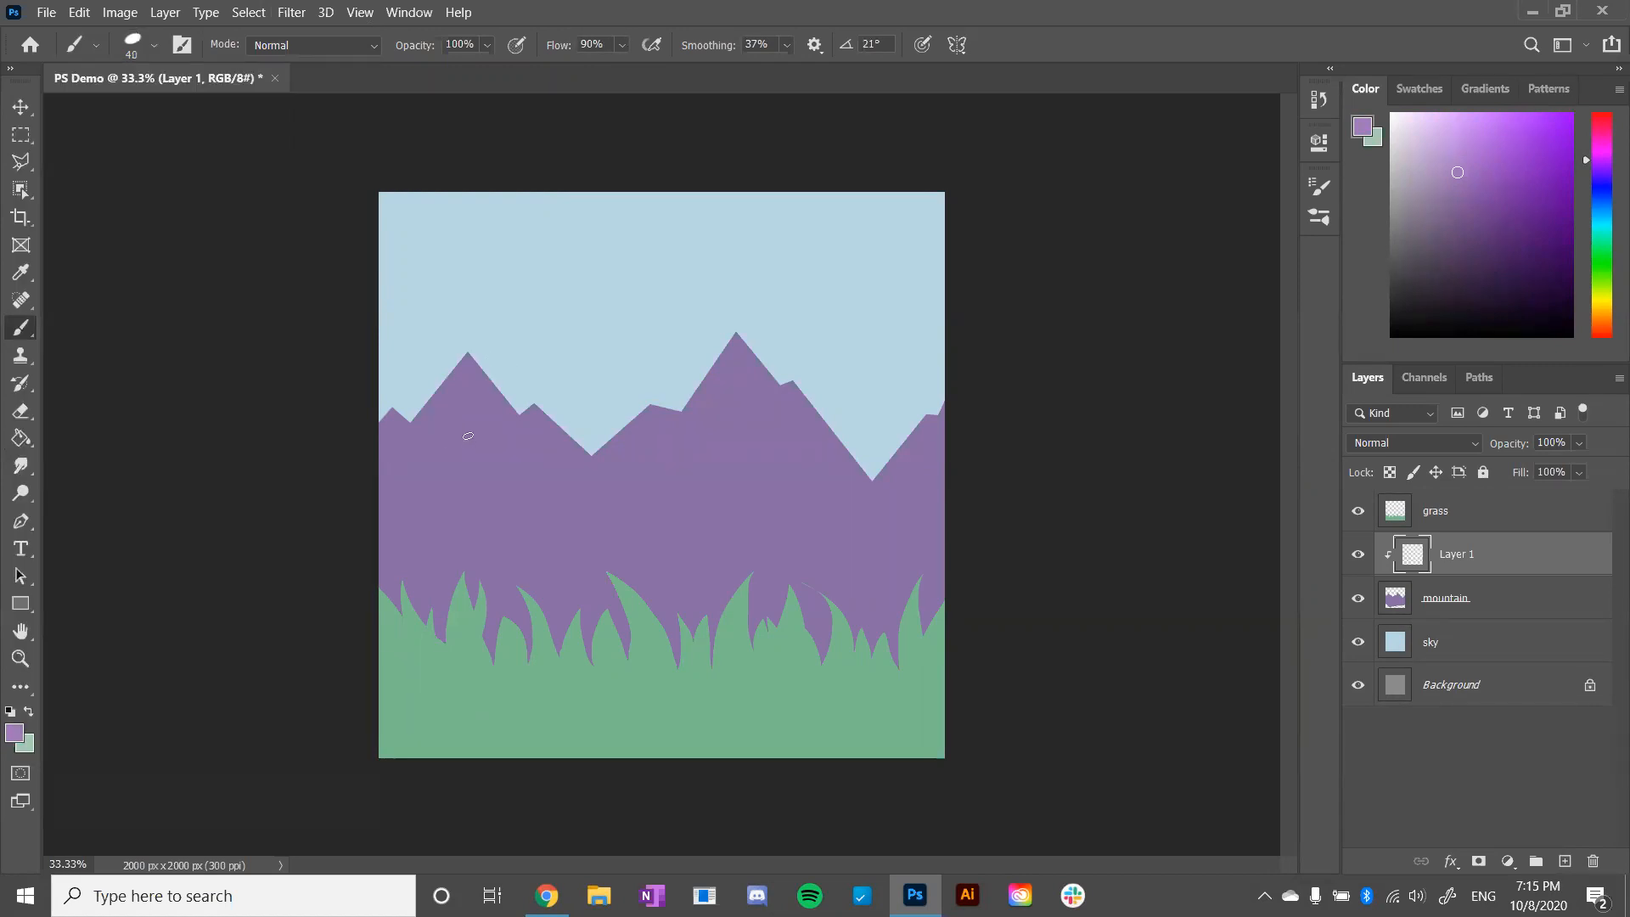
- Enlarge the brush to 400 px and paint textured highlights down the left-facing slopes of the mountains on the clipped layer
key("bracketright")
key("bracketright")
key("bracketright")
key("bracketright")
key("bracketright")
key("bracketright")
key("bracketright")
key("bracketright")
key("bracketright")
key("bracketright")
key("bracketright")
mouse_move(407, 424)
left_mouse_down()
mouse_move(353, 507)
mouse_move(359, 469)
mouse_move(506, 291)
mouse_move(379, 510)
mouse_move(441, 466)
mouse_move(450, 396)
left_mouse_up()
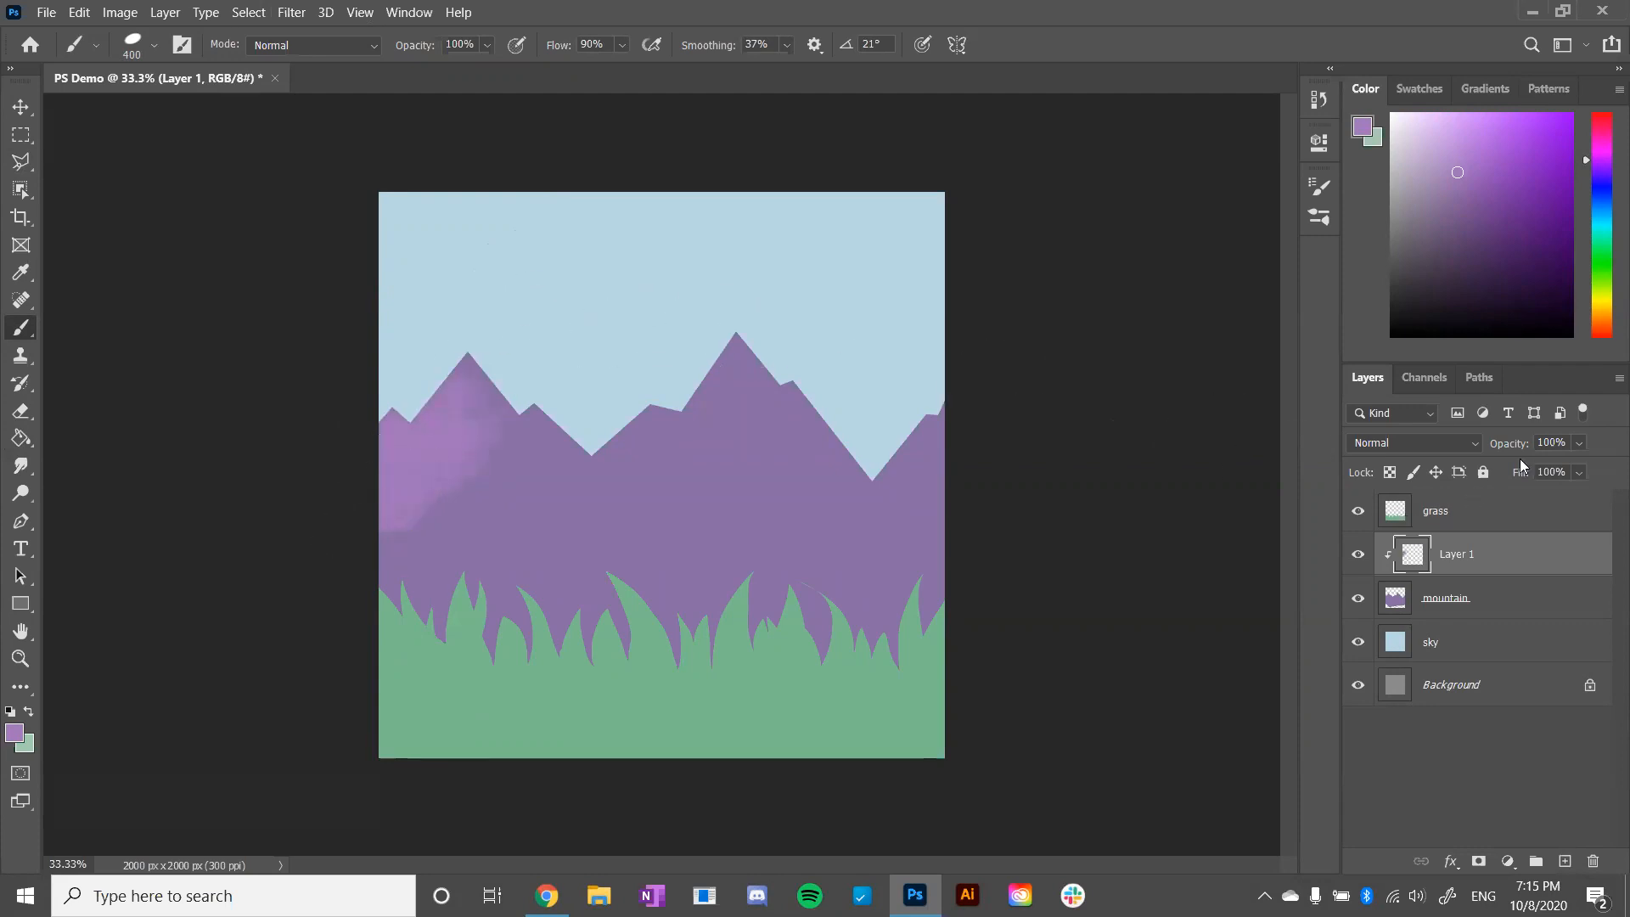
mouse_move(622, 491)
left_mouse_down()
mouse_move(594, 510)
mouse_move(793, 316)
mouse_move(865, 507)
mouse_move(993, 345)
left_mouse_up()
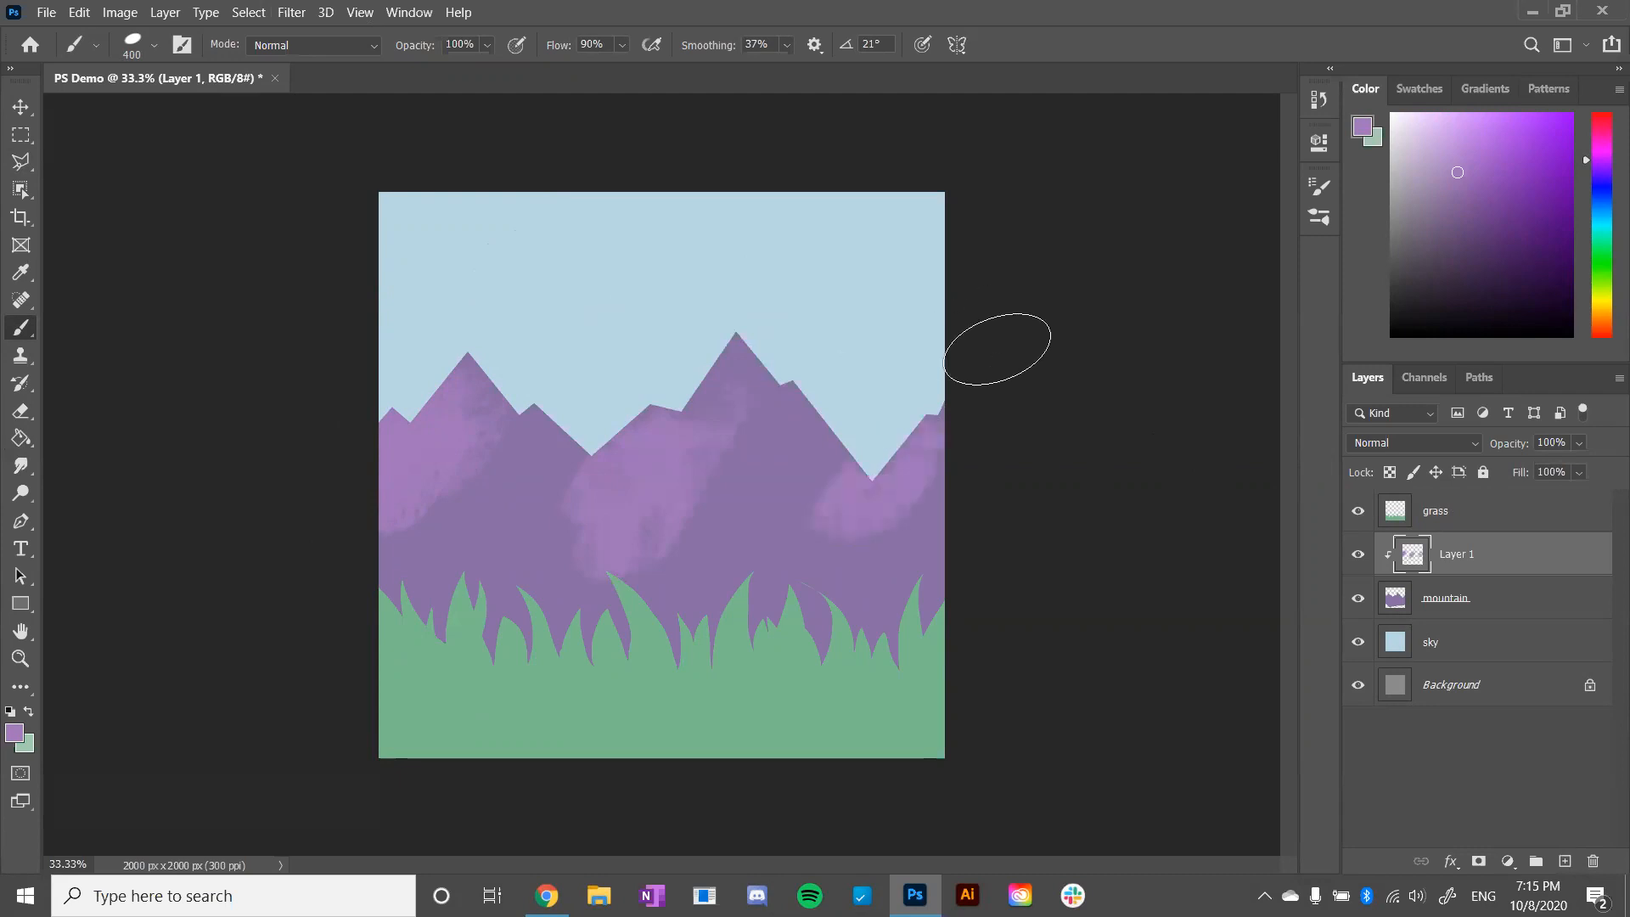
- Try the Screen blend mode on the clipped highlight layer, and settle on Lighten
left_click(1460, 444)
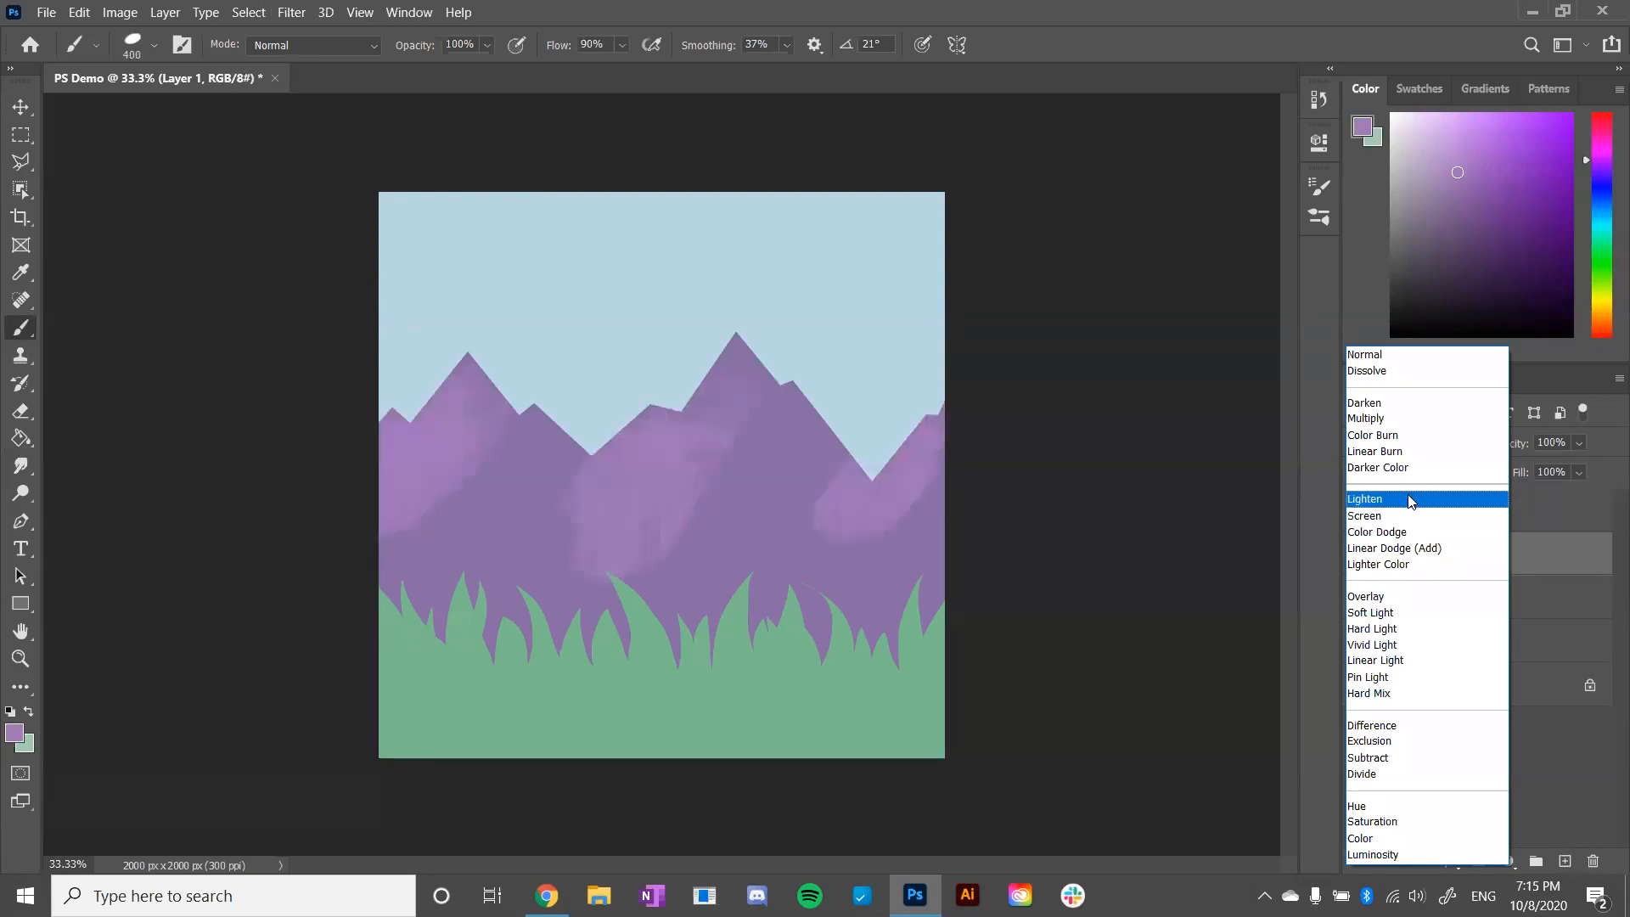
left_click(1408, 515)
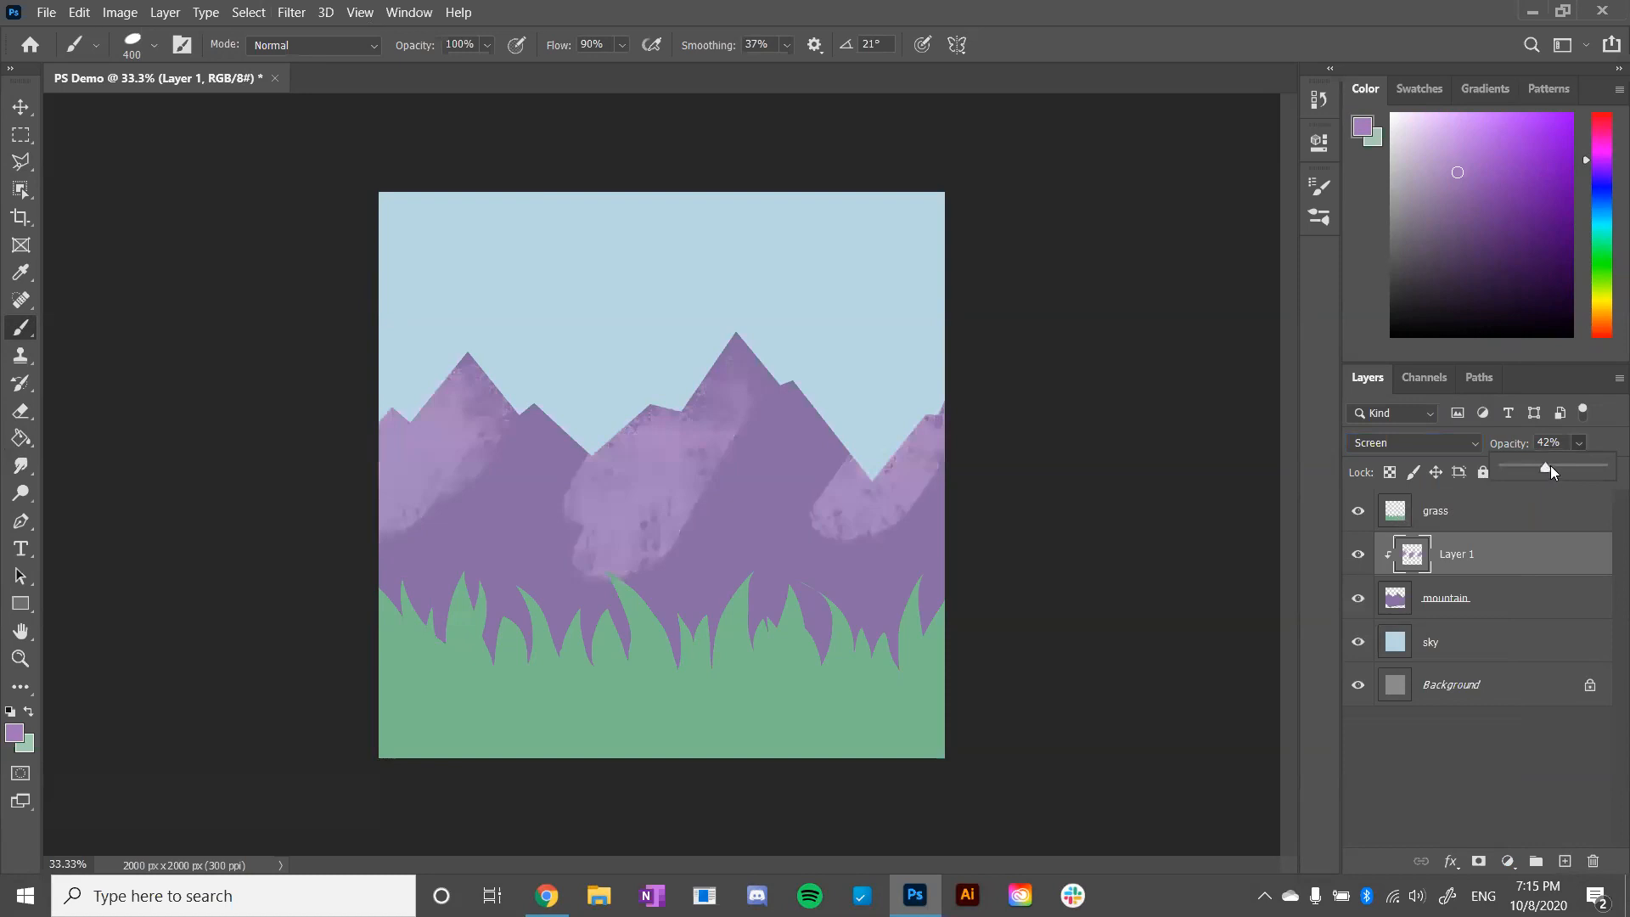
left_click(1414, 442)
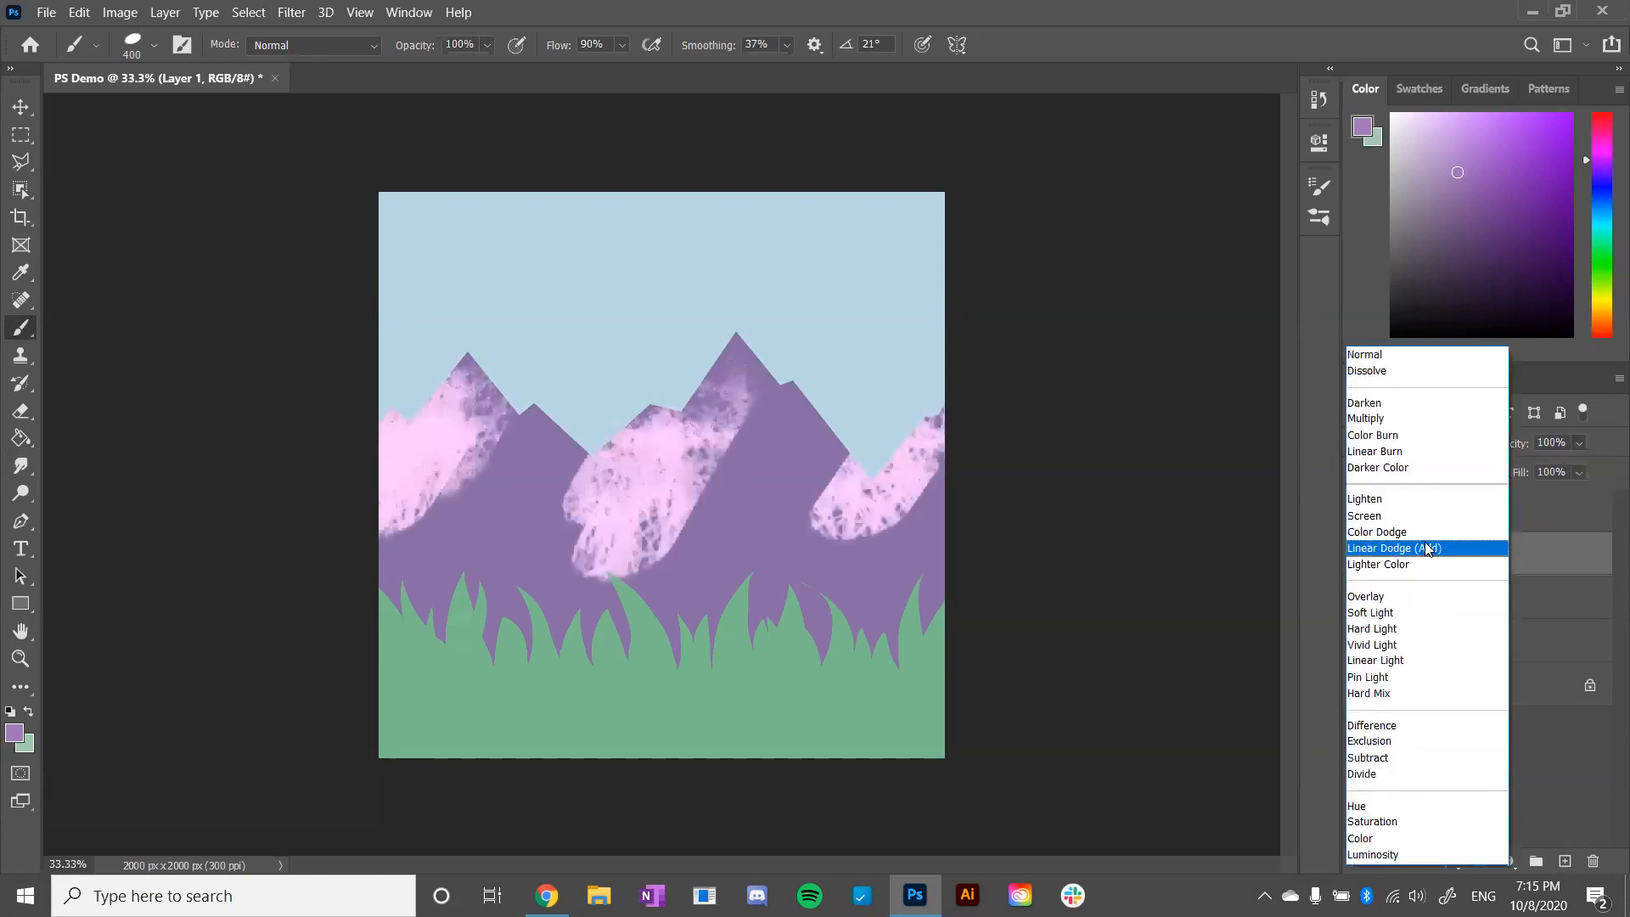
left_click(1414, 501)
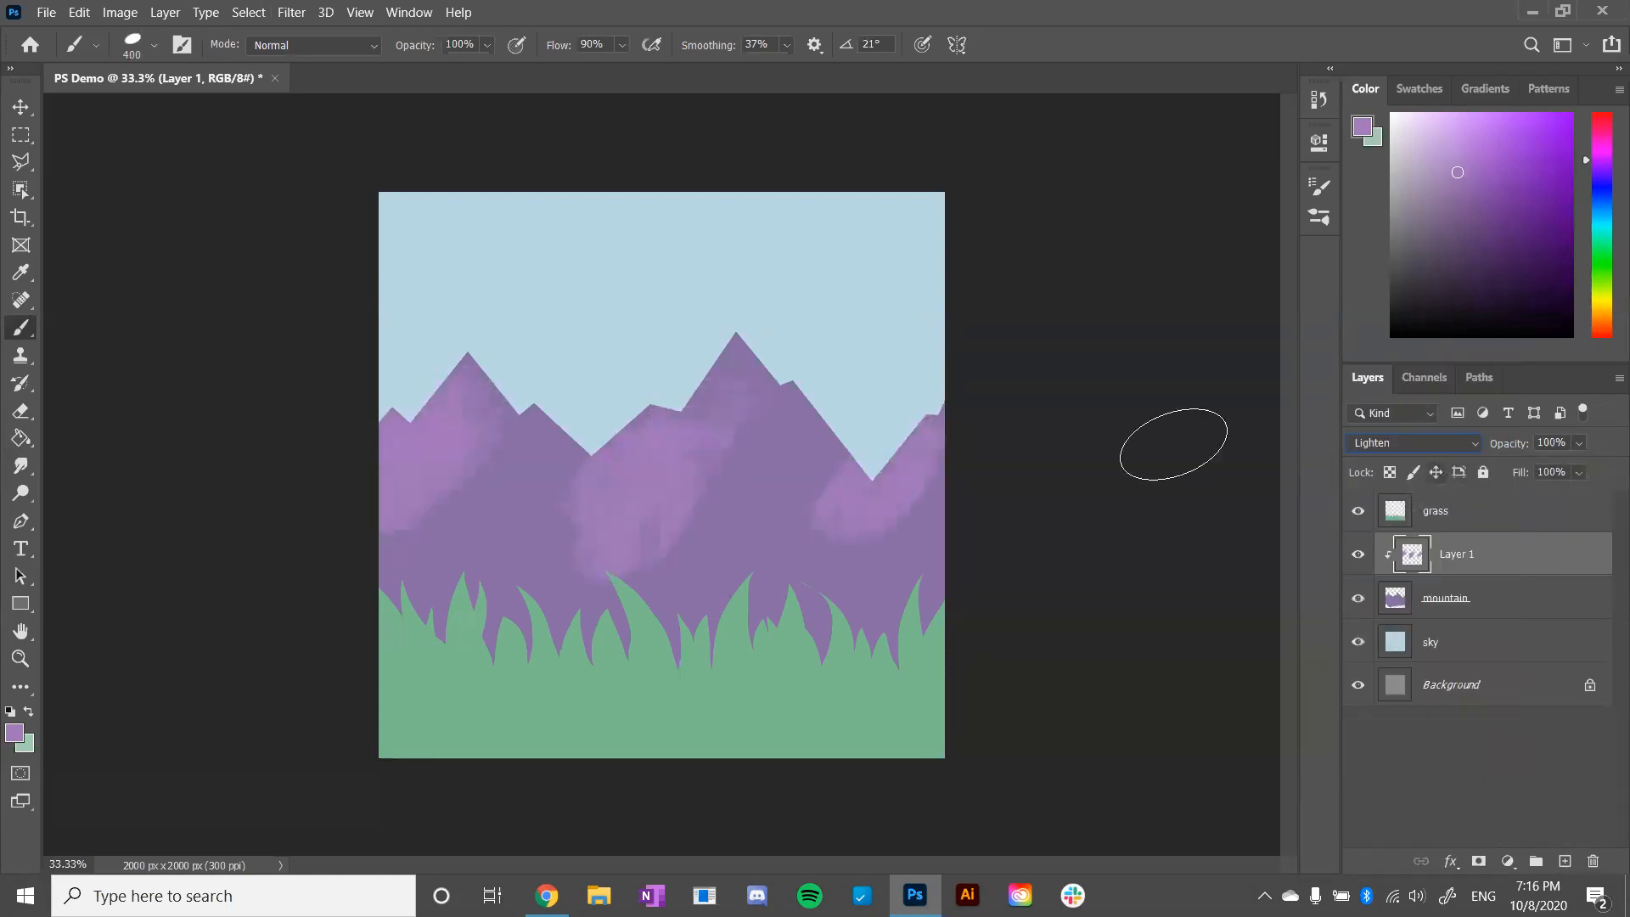
- Reduce the brush to 250 px and extend the purple highlights up to the summit of the tallest peak
key("bracketleft")
key("bracketleft")
key("bracketleft")
key("bracketleft")
key("bracketleft")
key("bracketleft")
left_click_drag(774, 373, 684, 465)
key("ctrl+z")
key("bracketright")
key("bracketright")
key("bracketright")
mouse_move(757, 320)
left_mouse_down()
mouse_move(757, 362)
mouse_move(779, 335)
mouse_move(657, 493)
mouse_move(761, 317)
mouse_move(588, 514)
left_mouse_up()
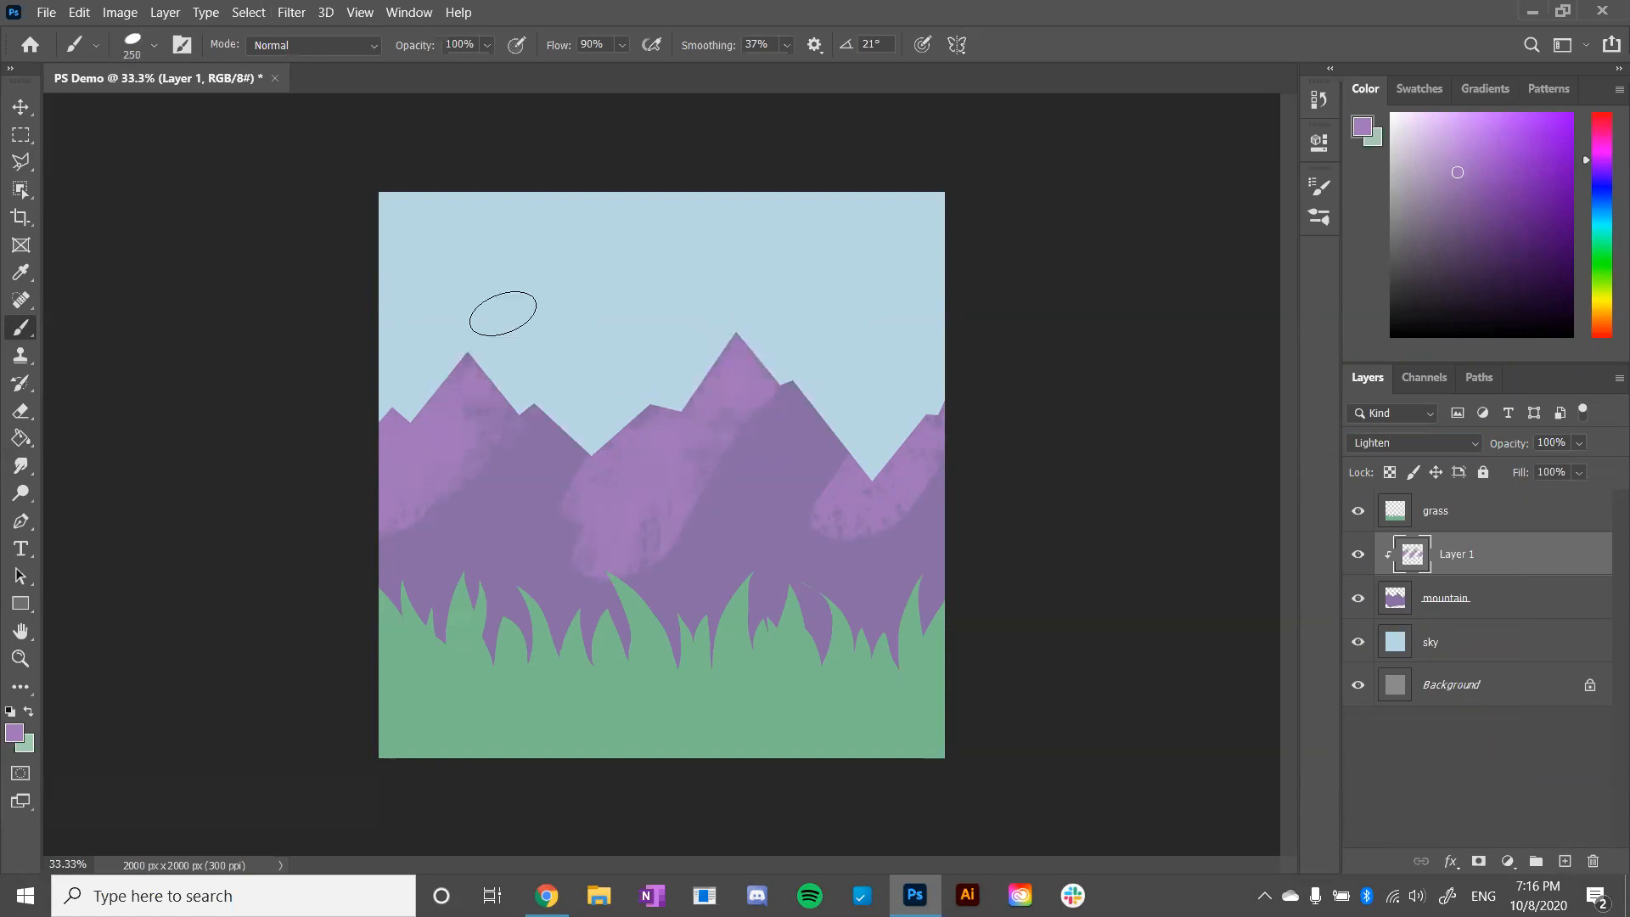
- Choose a pale lavender foreground colour and paint it along the upper edge of the leftmost peak
left_click(1443, 139)
mouse_move(473, 364)
left_mouse_down()
mouse_move(513, 349)
mouse_move(477, 398)
mouse_move(491, 330)
mouse_move(337, 570)
mouse_move(443, 395)
mouse_move(333, 470)
mouse_move(313, 515)
mouse_move(501, 314)
mouse_move(335, 492)
left_mouse_up()
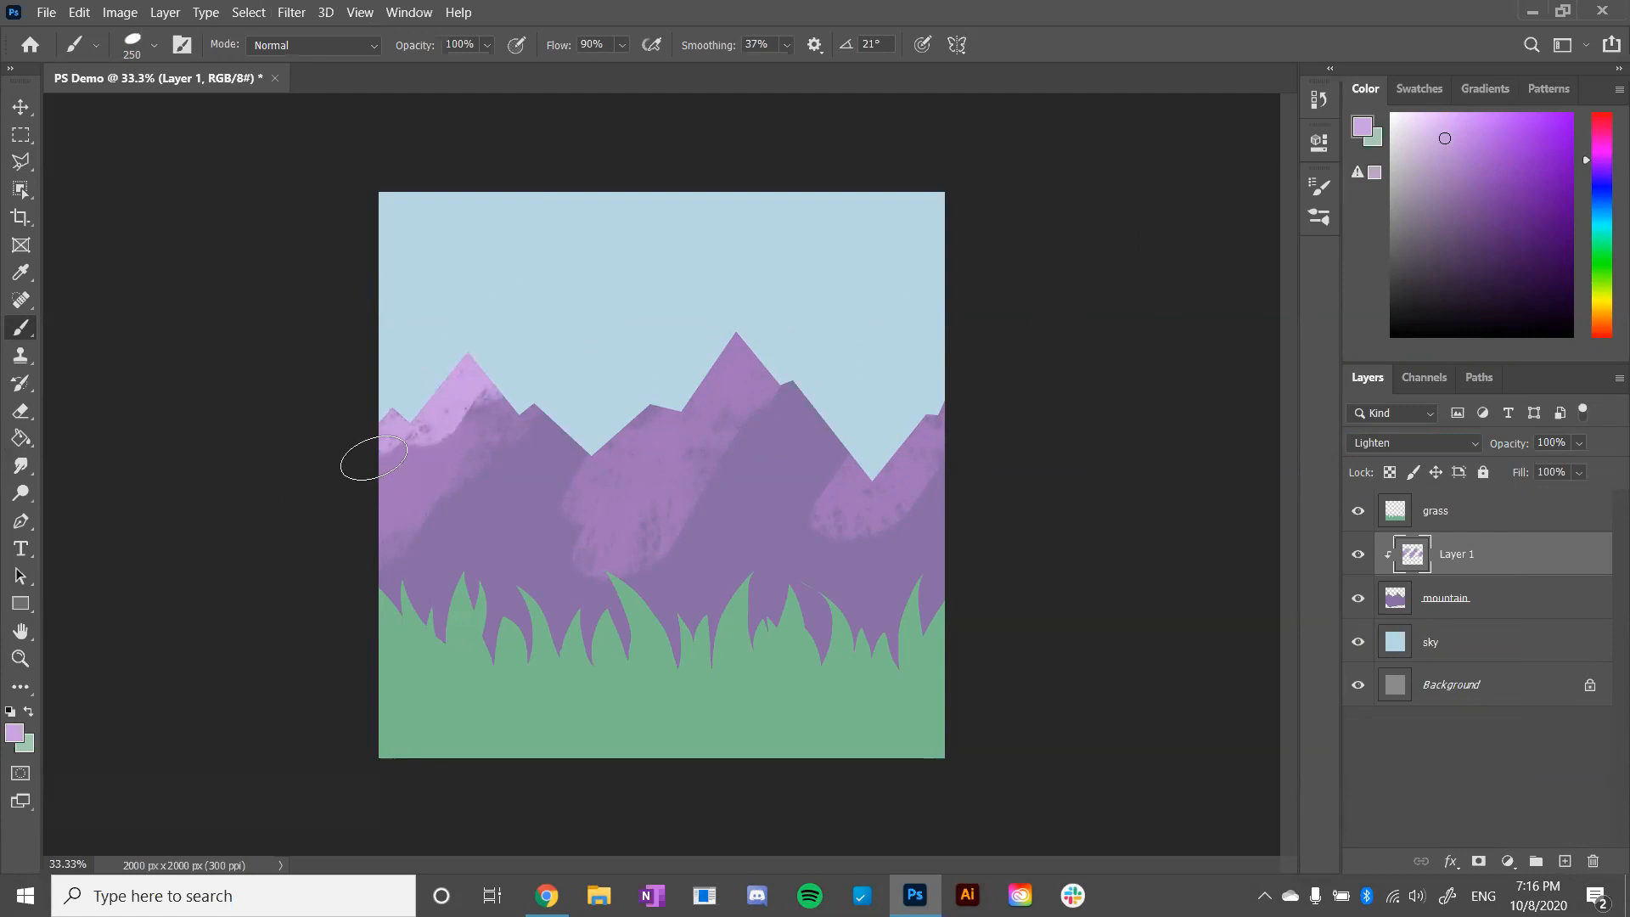
- Try a stroke on the leftmost peak with the brush mode set to Color Burn, and undo it
left_click(375, 47)
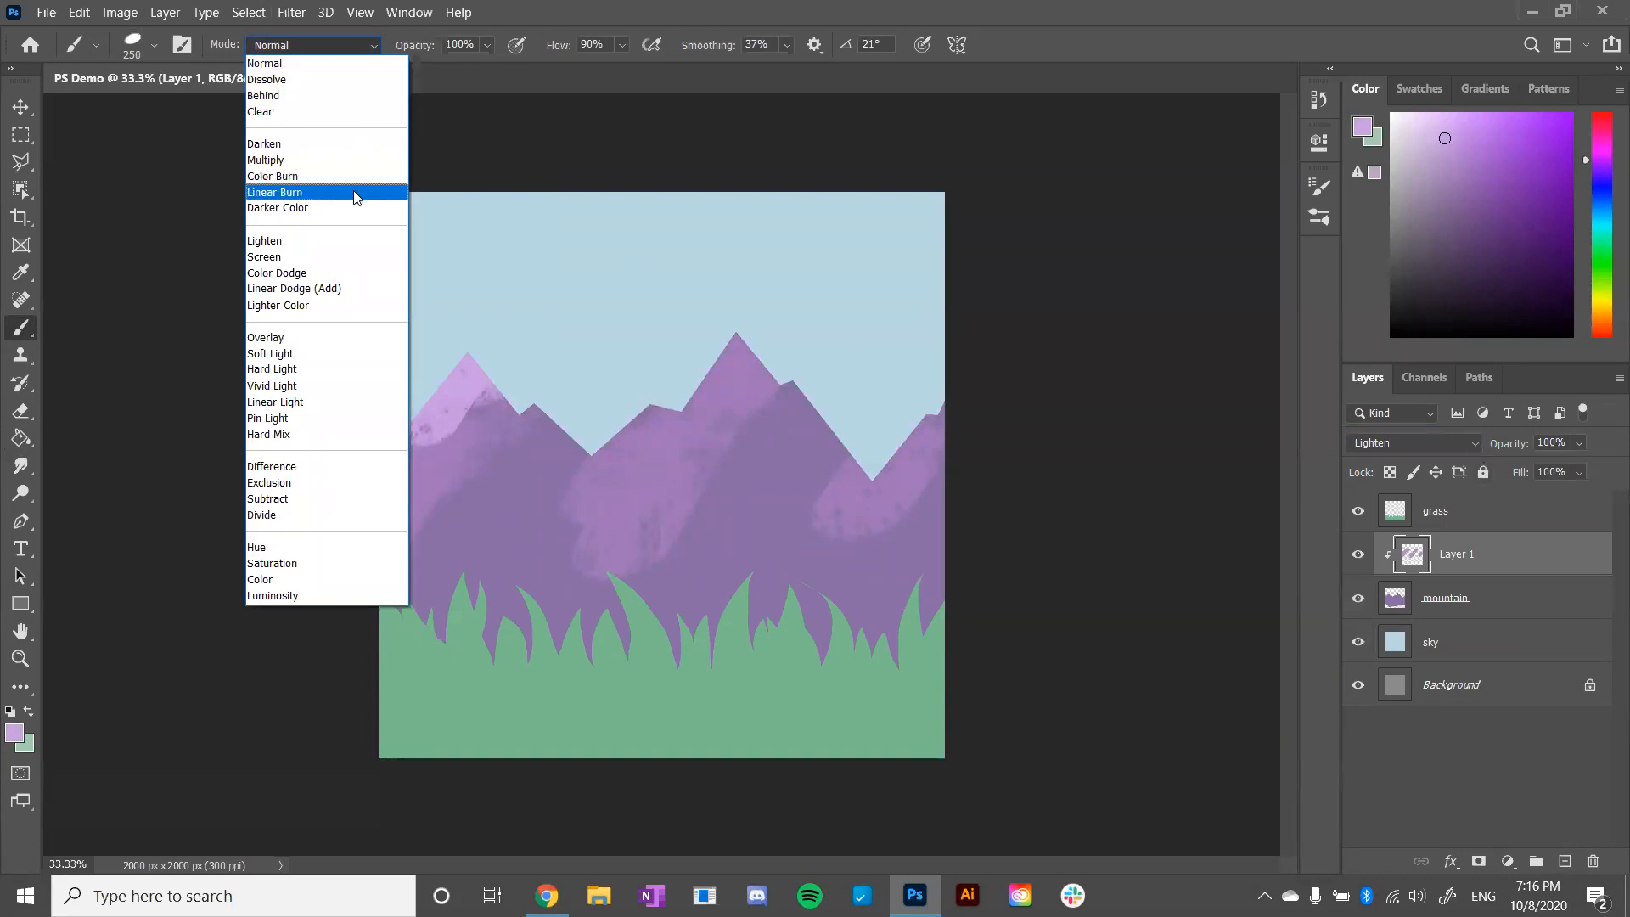
left_click(340, 175)
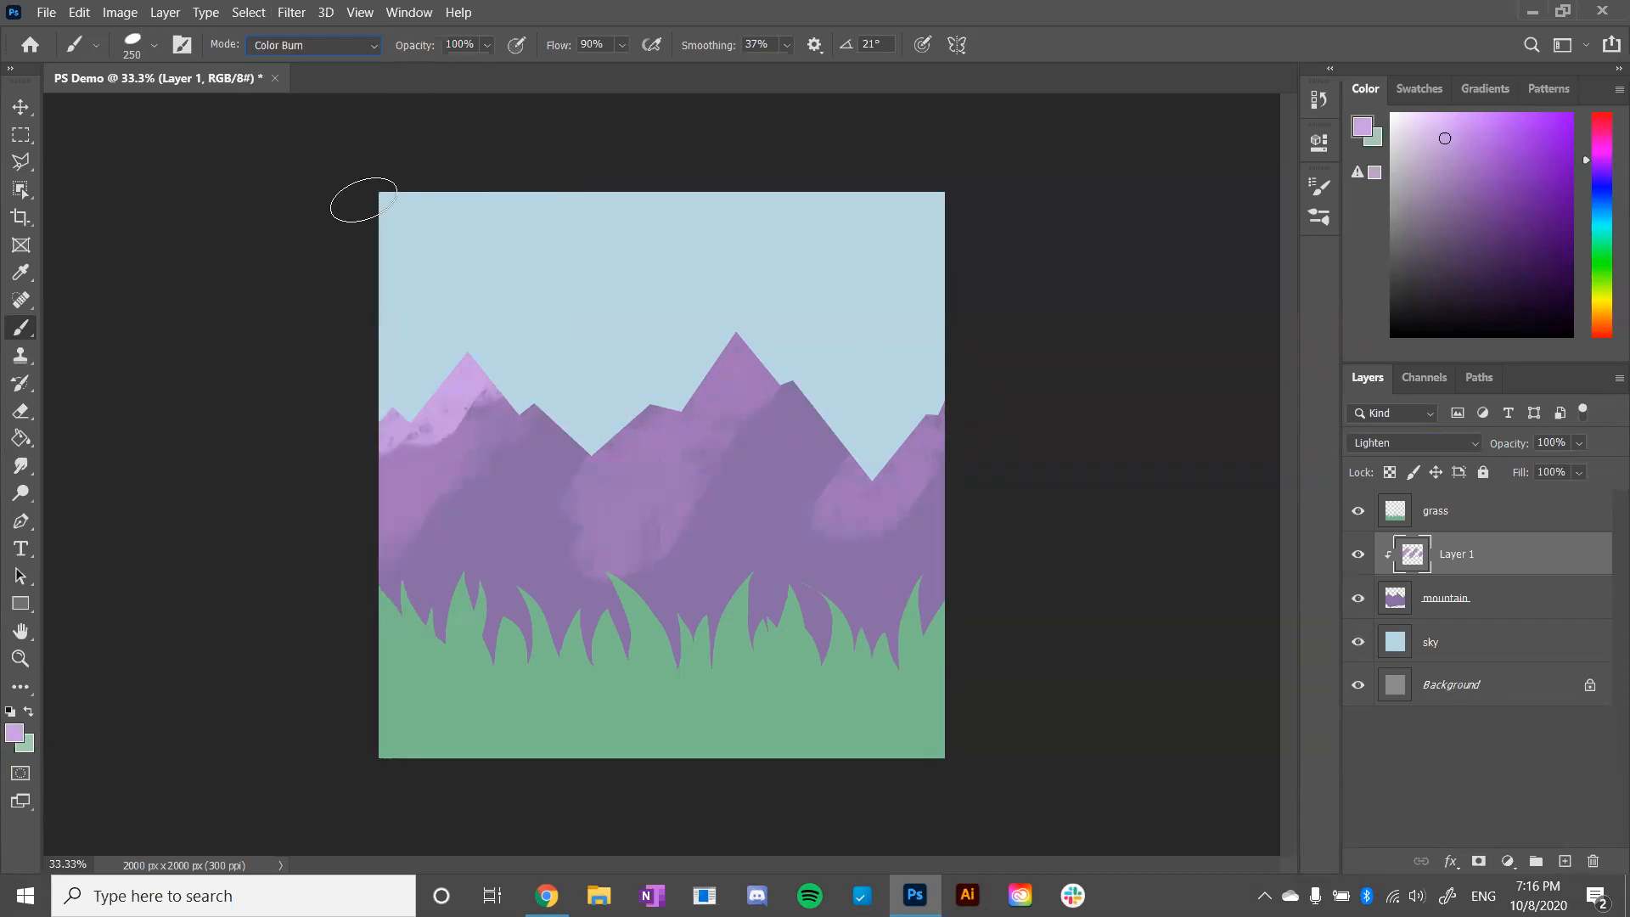
left_click_drag(401, 483, 473, 368)
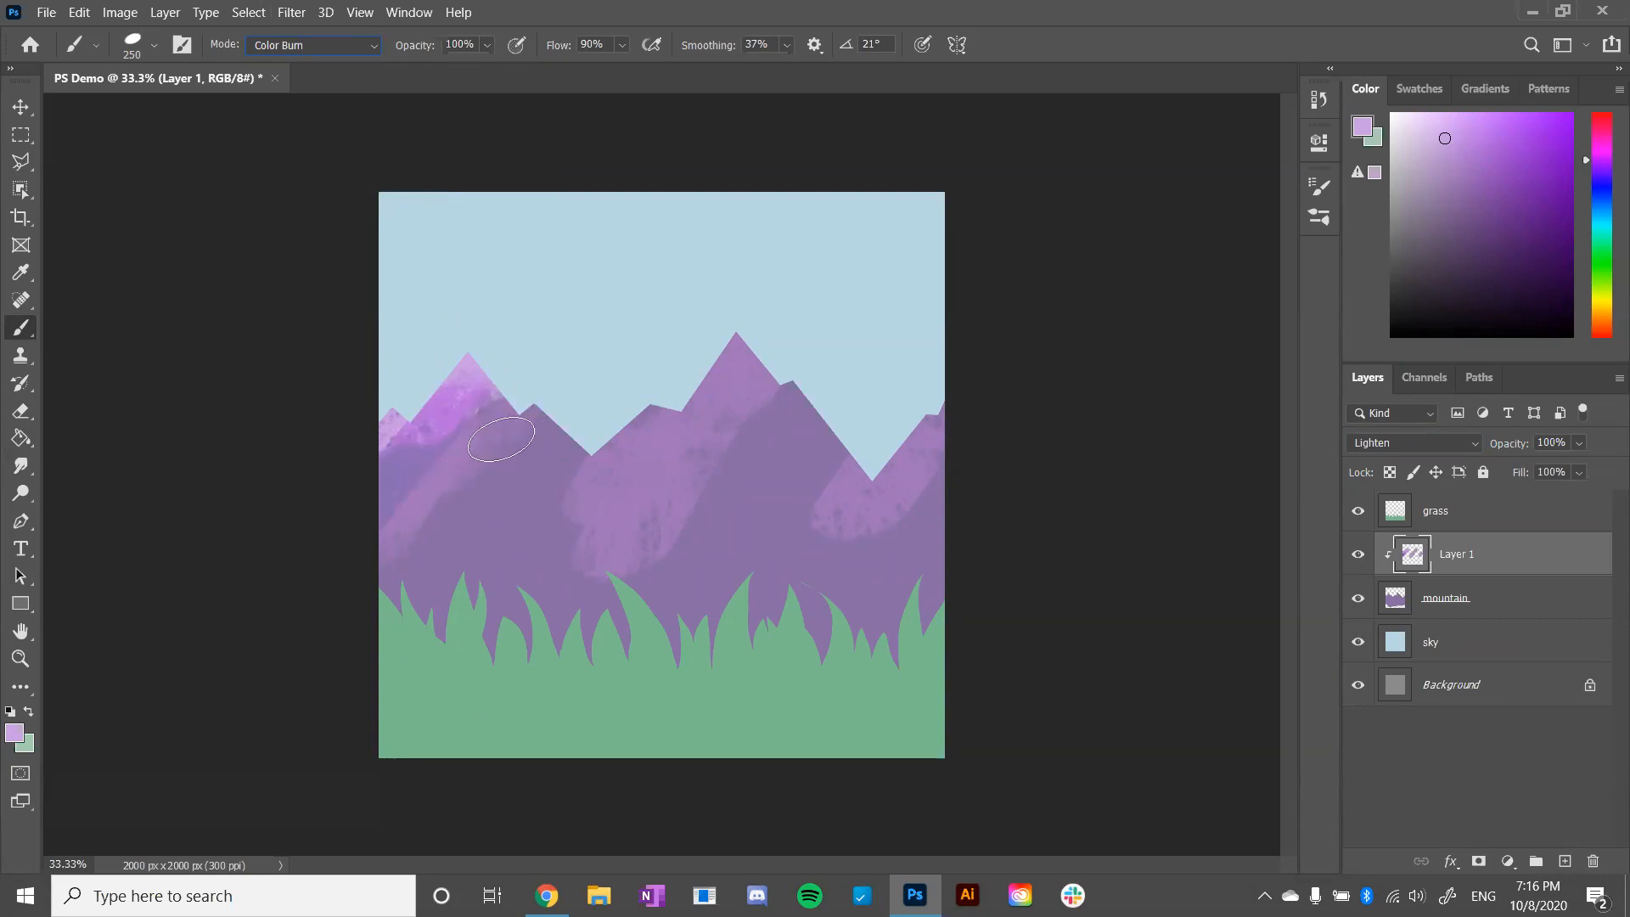
key("ctrl+z")
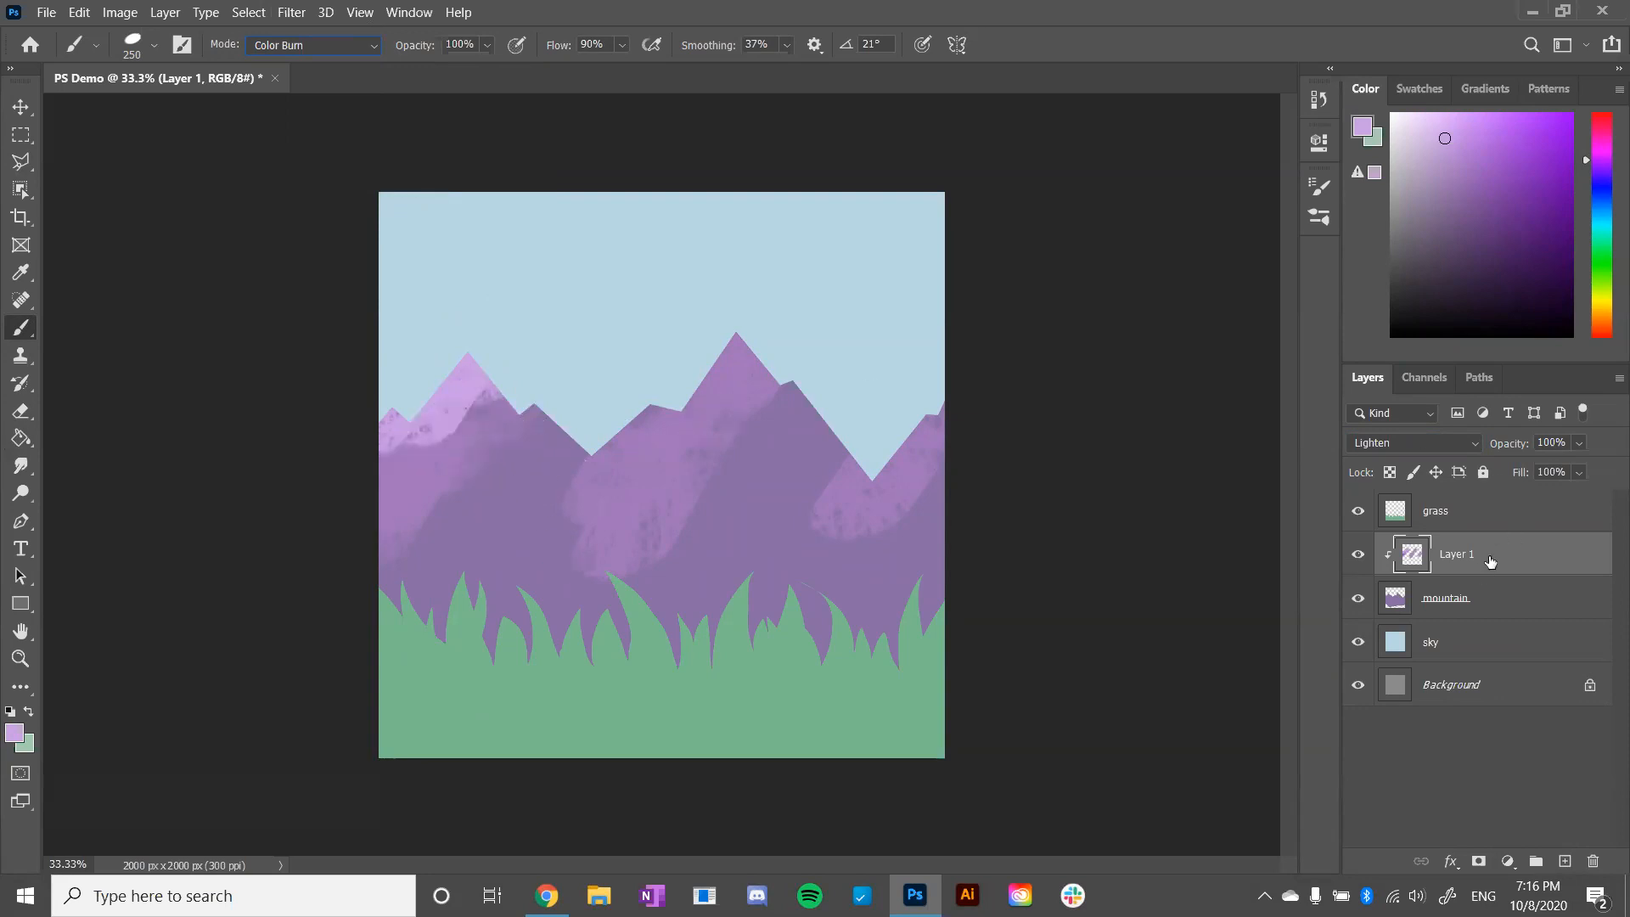
- Preview other layer blend modes, return to Lighten, and try several Color Burn strokes down the left mountain before undoing them
left_click(1478, 442)
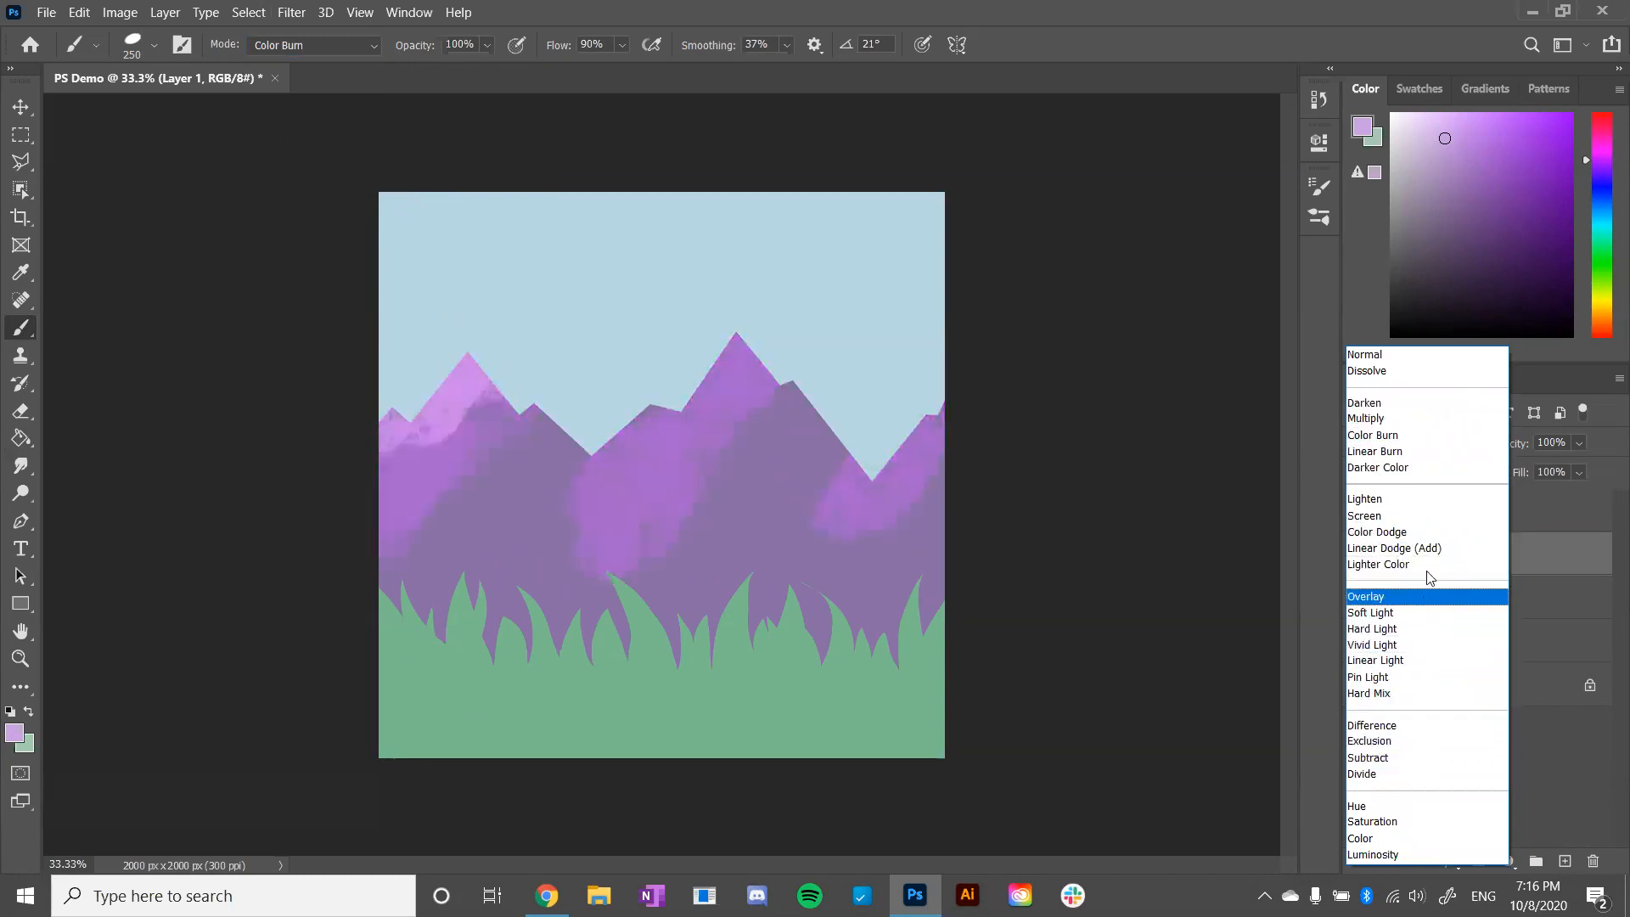
left_click(1433, 499)
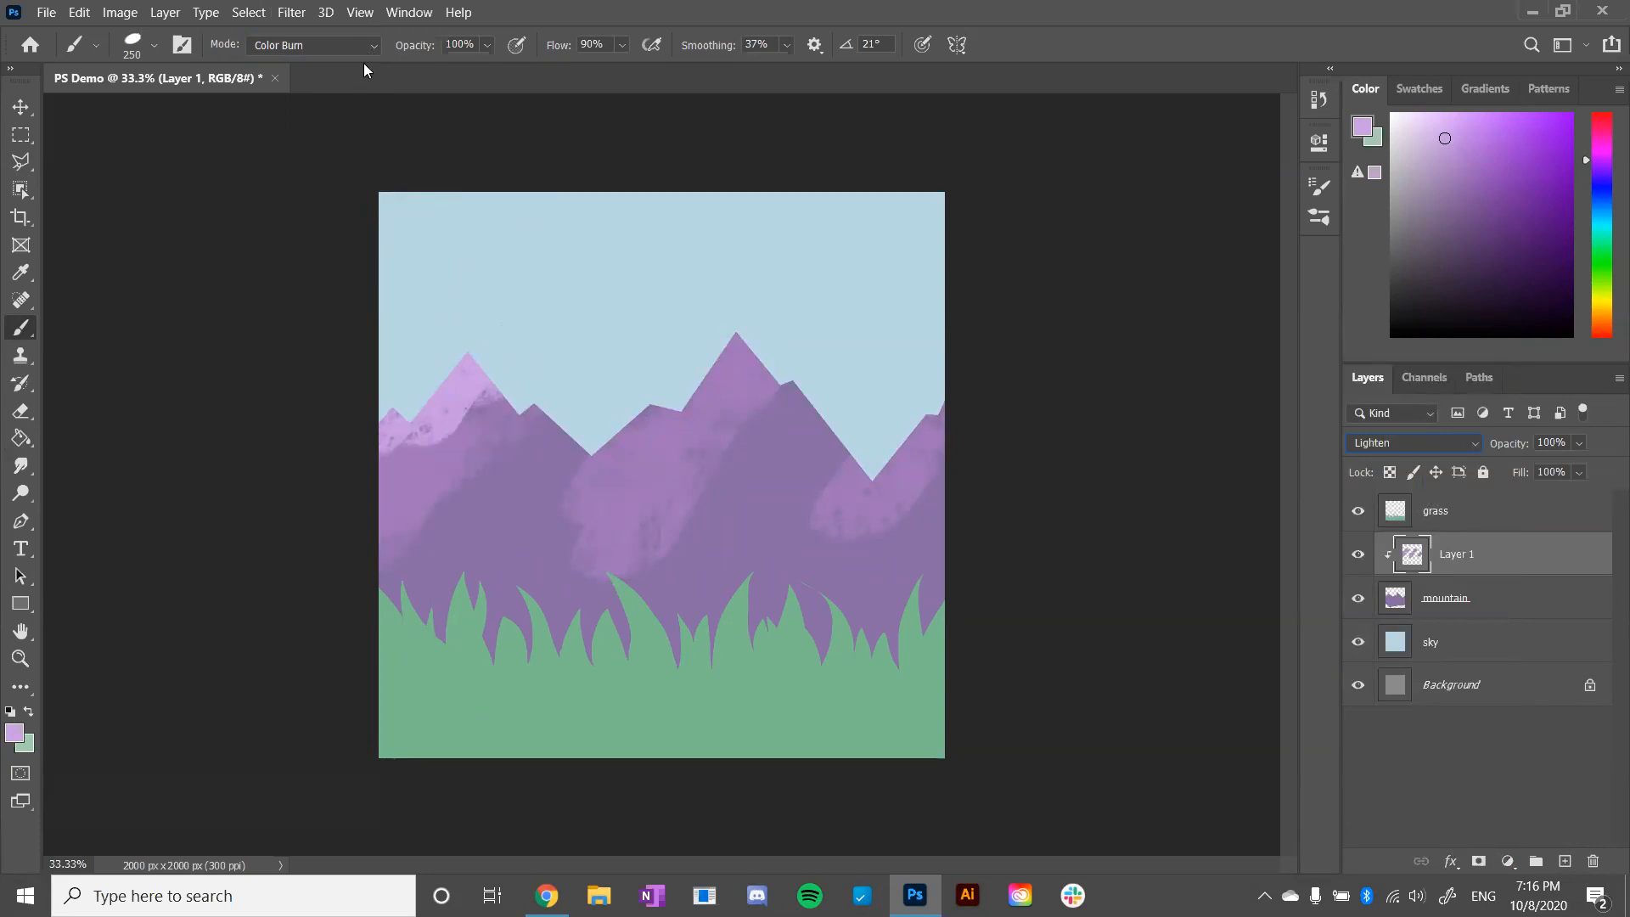
left_click_drag(374, 544, 543, 324)
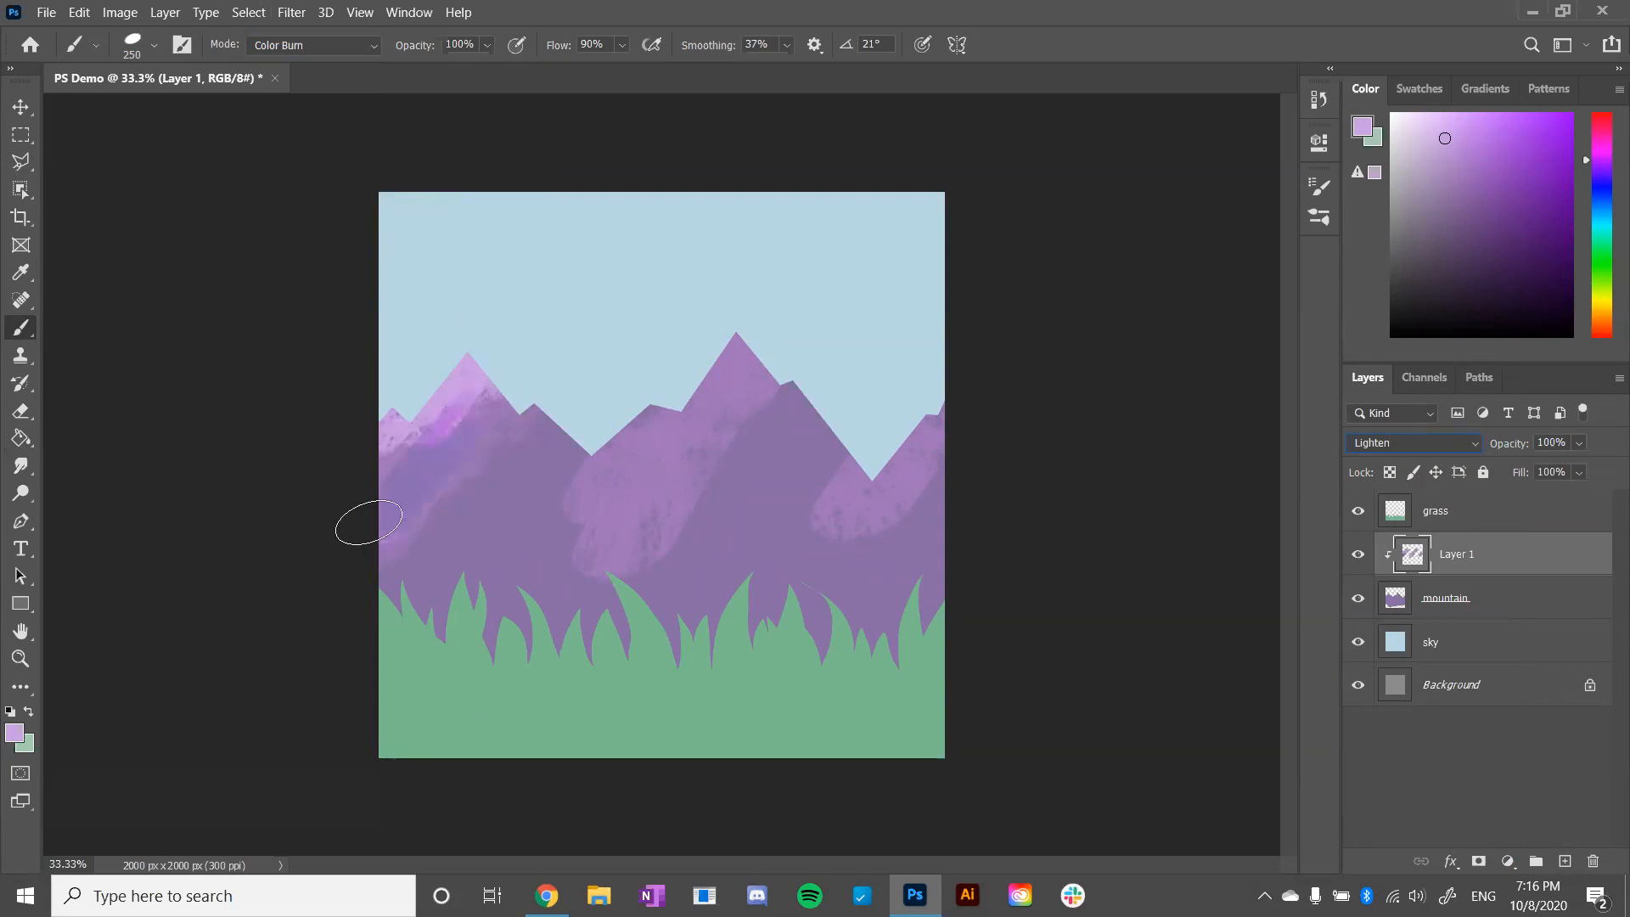
left_click_drag(398, 570, 469, 496)
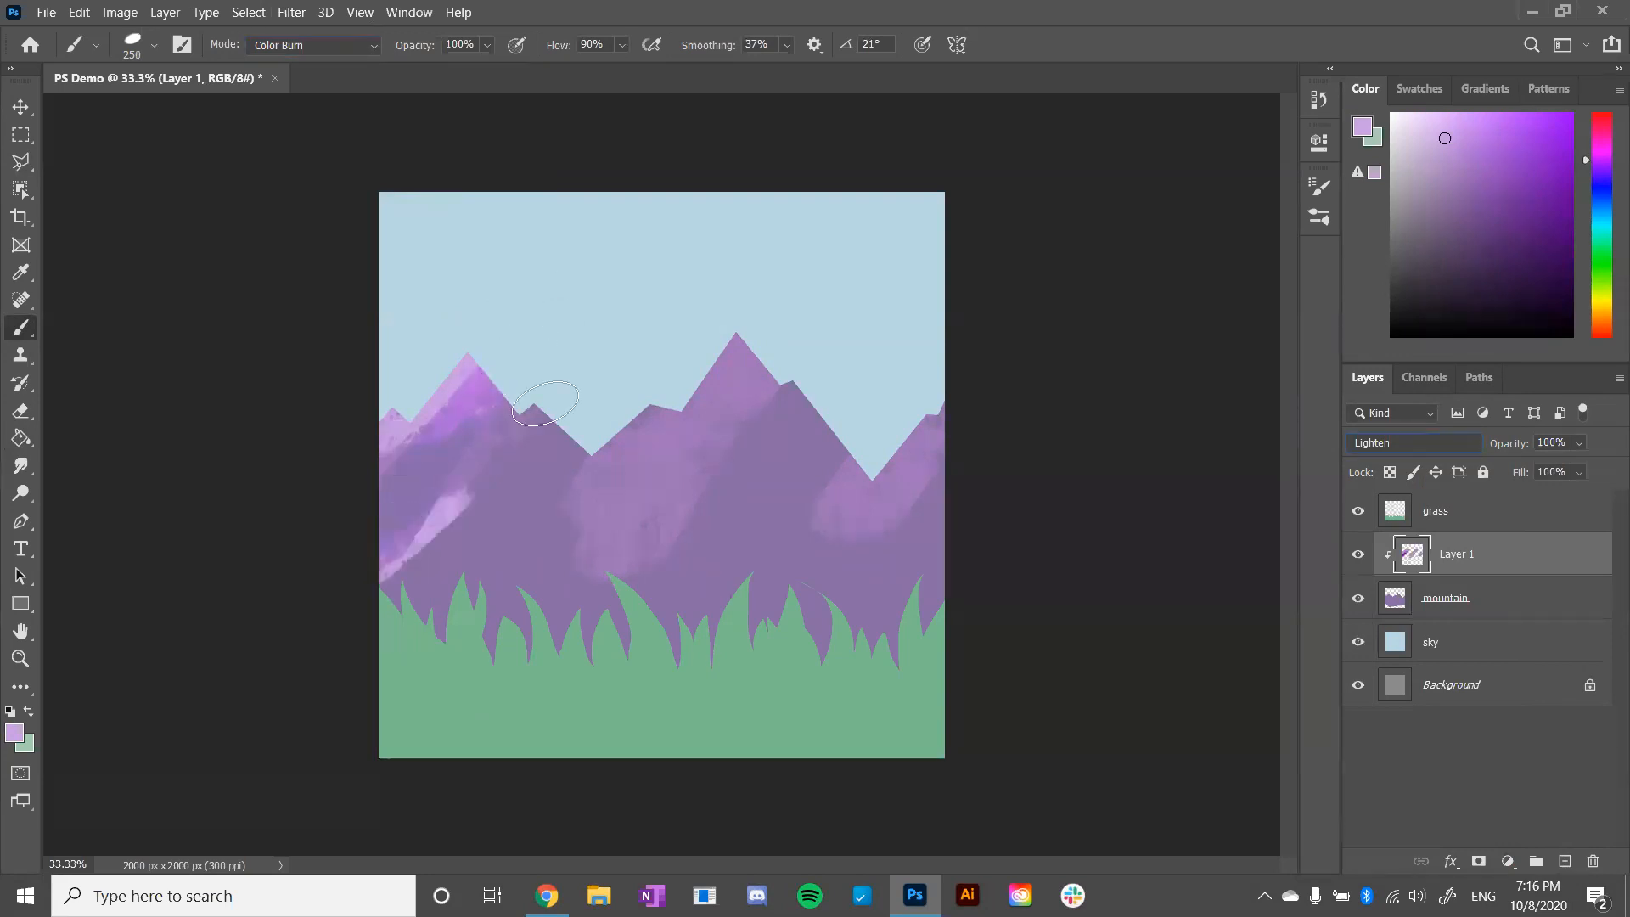
mouse_move(429, 566)
left_mouse_down()
mouse_move(509, 505)
mouse_move(458, 560)
mouse_move(379, 546)
left_mouse_up()
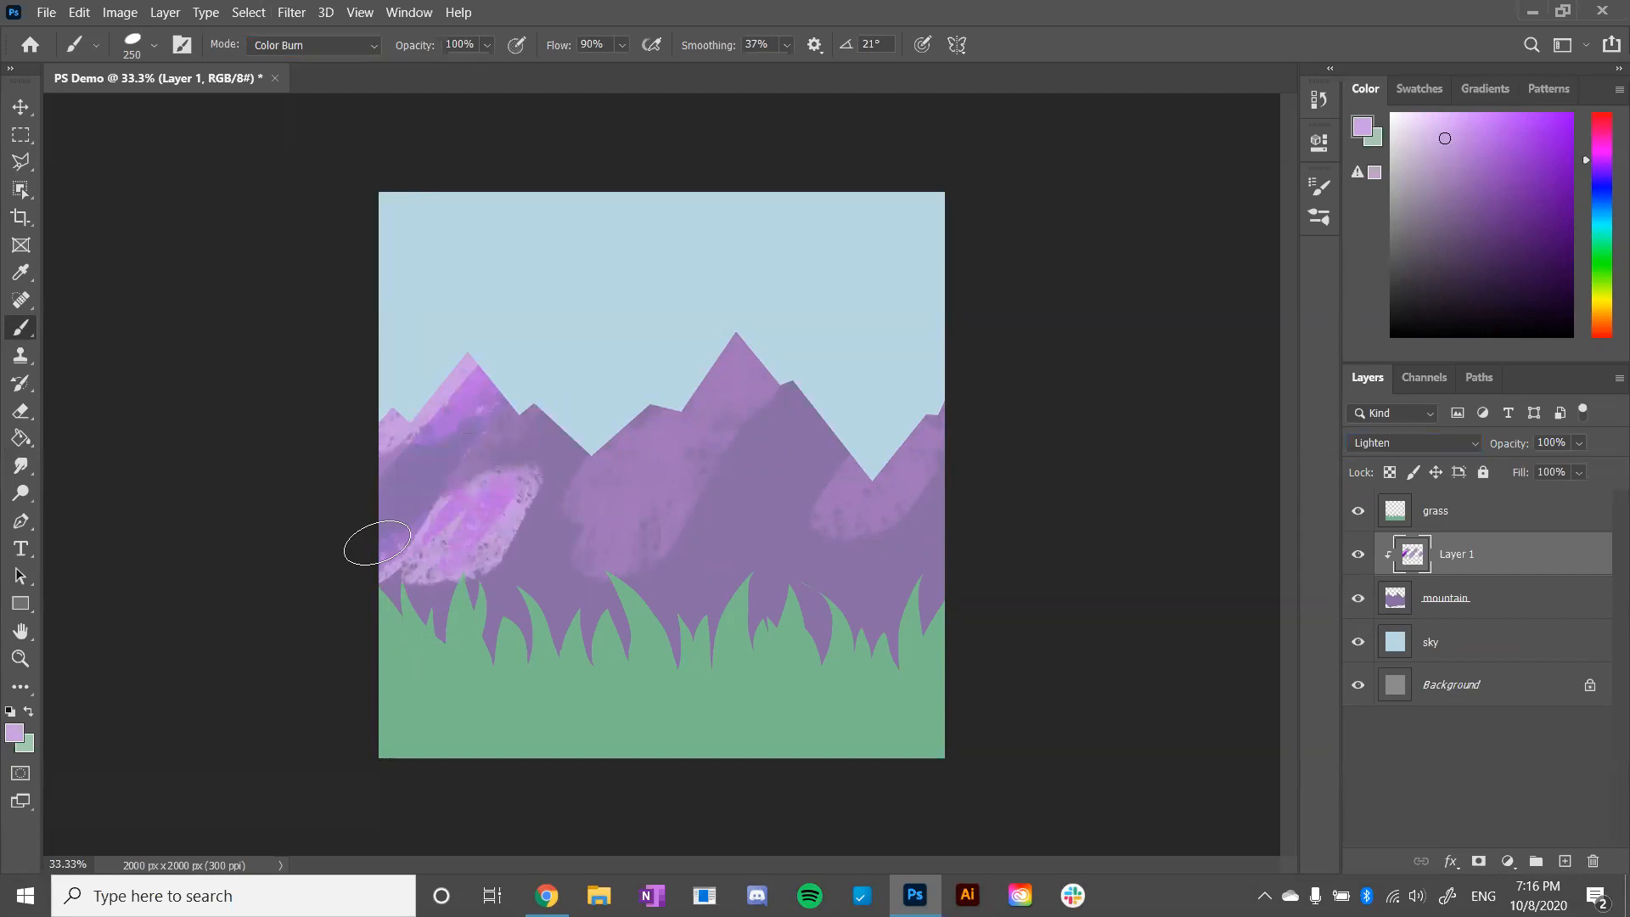
key("ctrl+z")
key("ctrl+z")
key("ctrl+z")
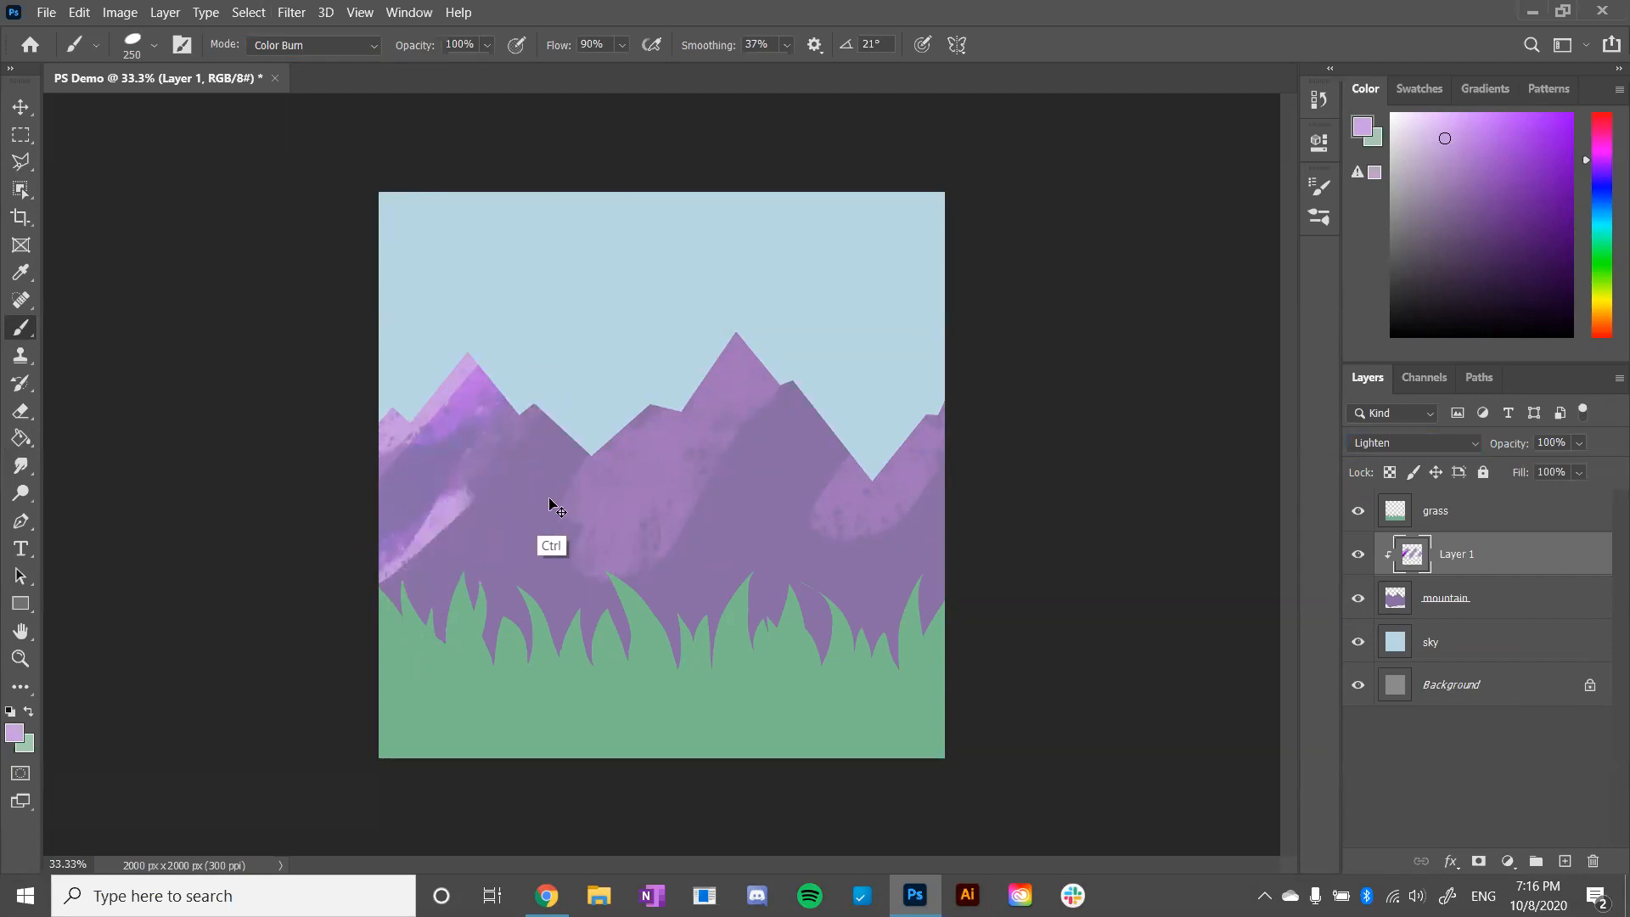
key("ctrl+z")
key("ctrl+z")
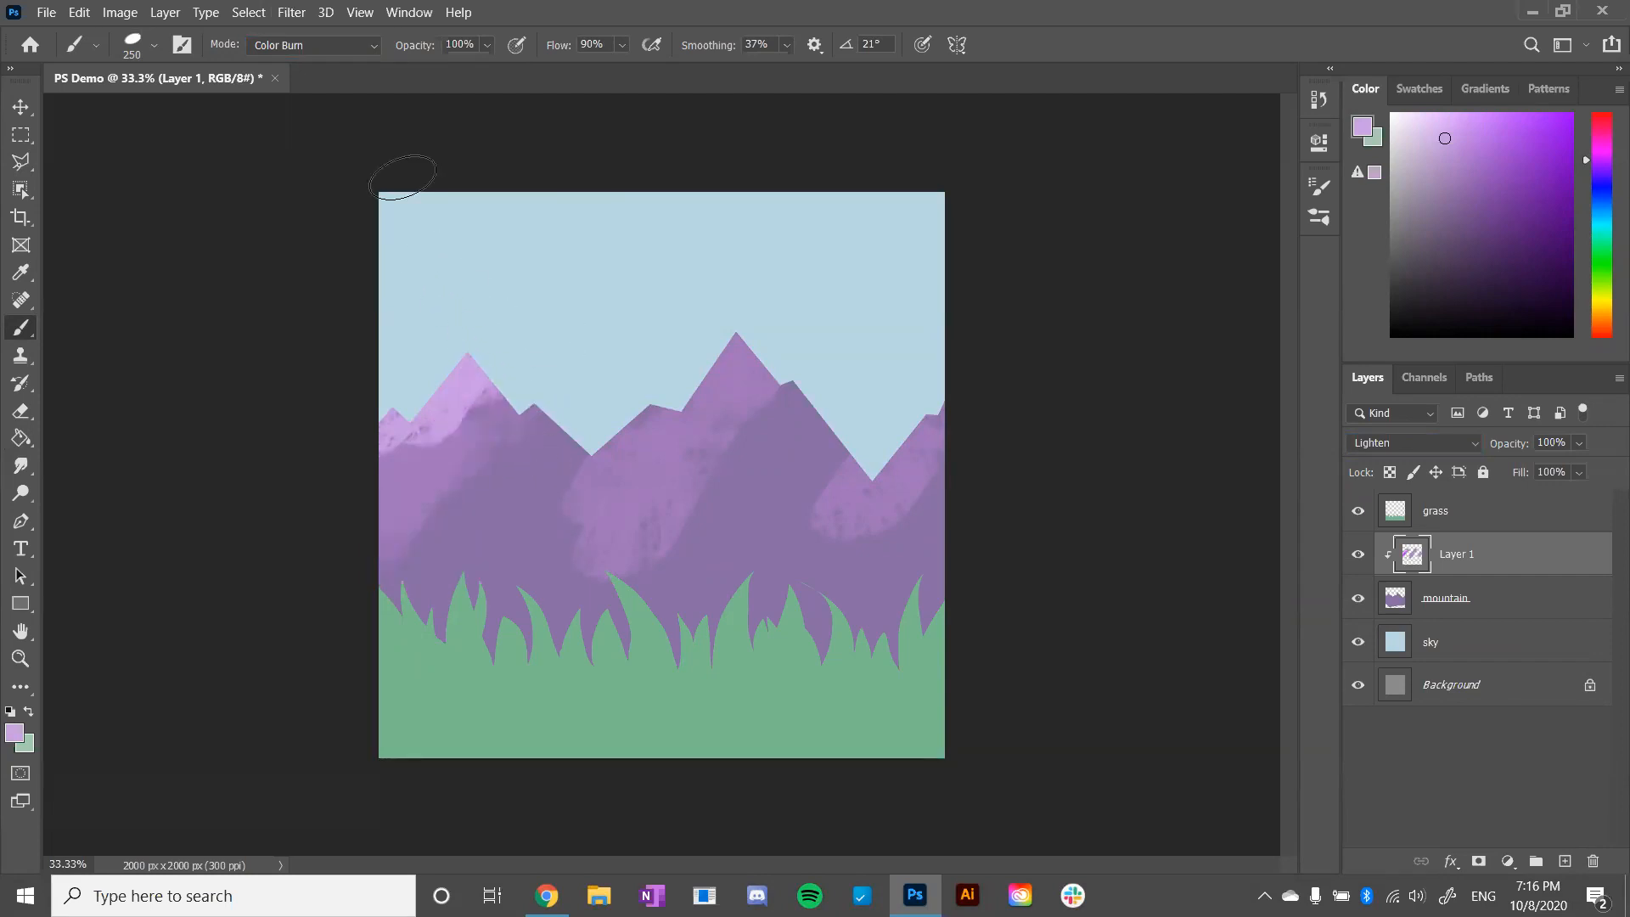
- Return the brush mode to Normal, reduce the brush to 175 px and paint pale lavender highlights down the left mountain's slope
left_click(368, 49)
left_click(366, 61)
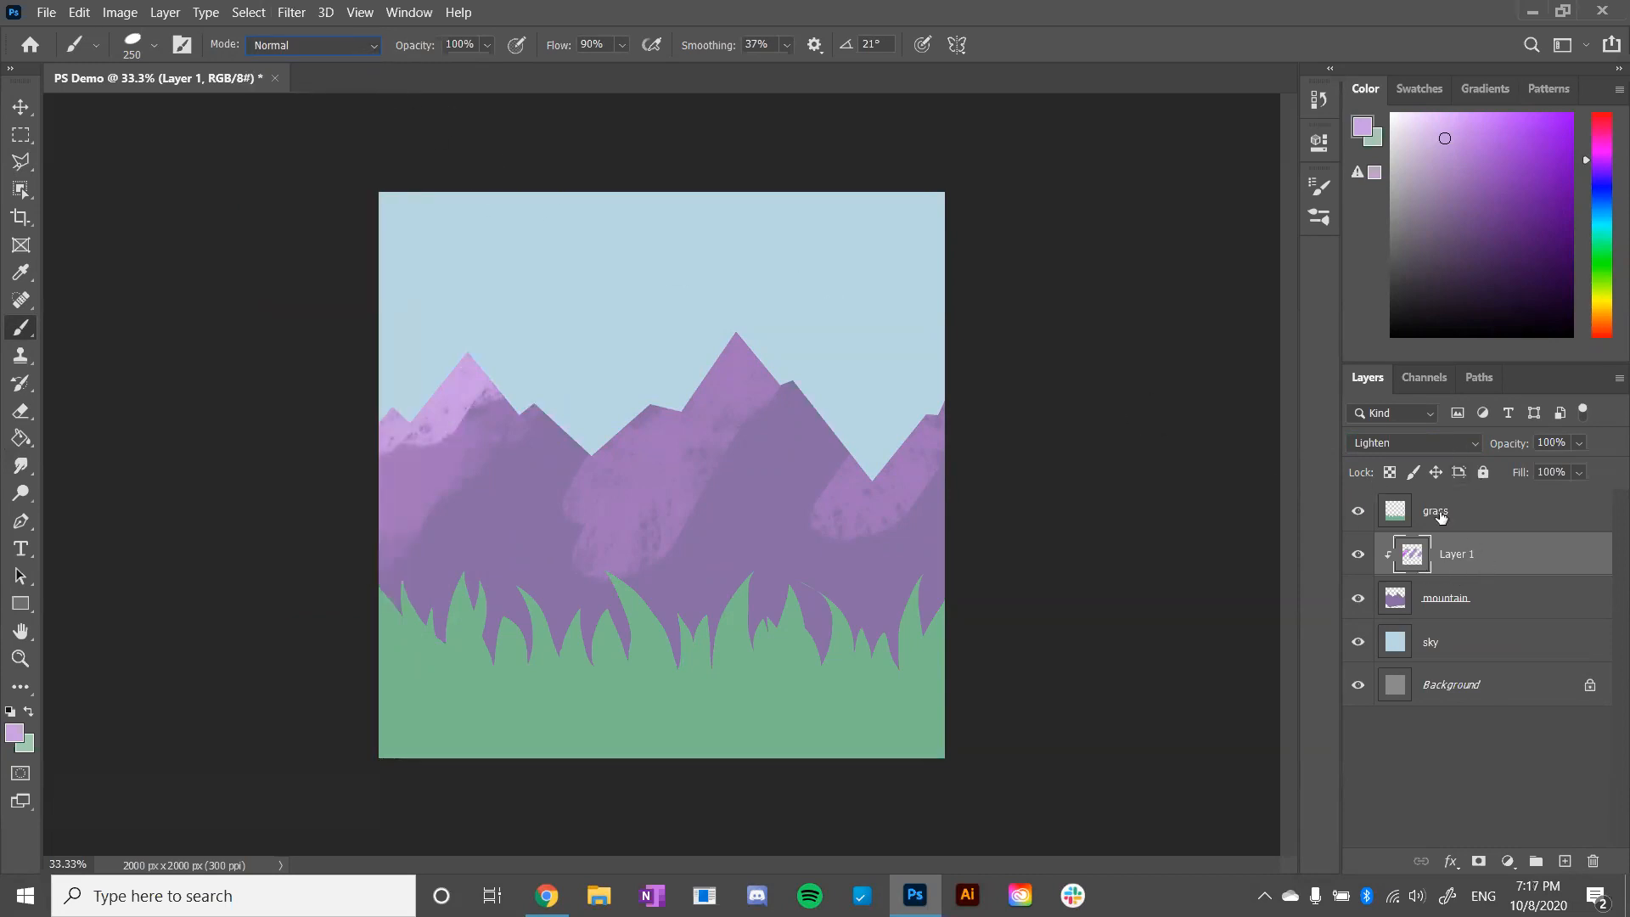
left_click_drag(397, 504, 499, 367)
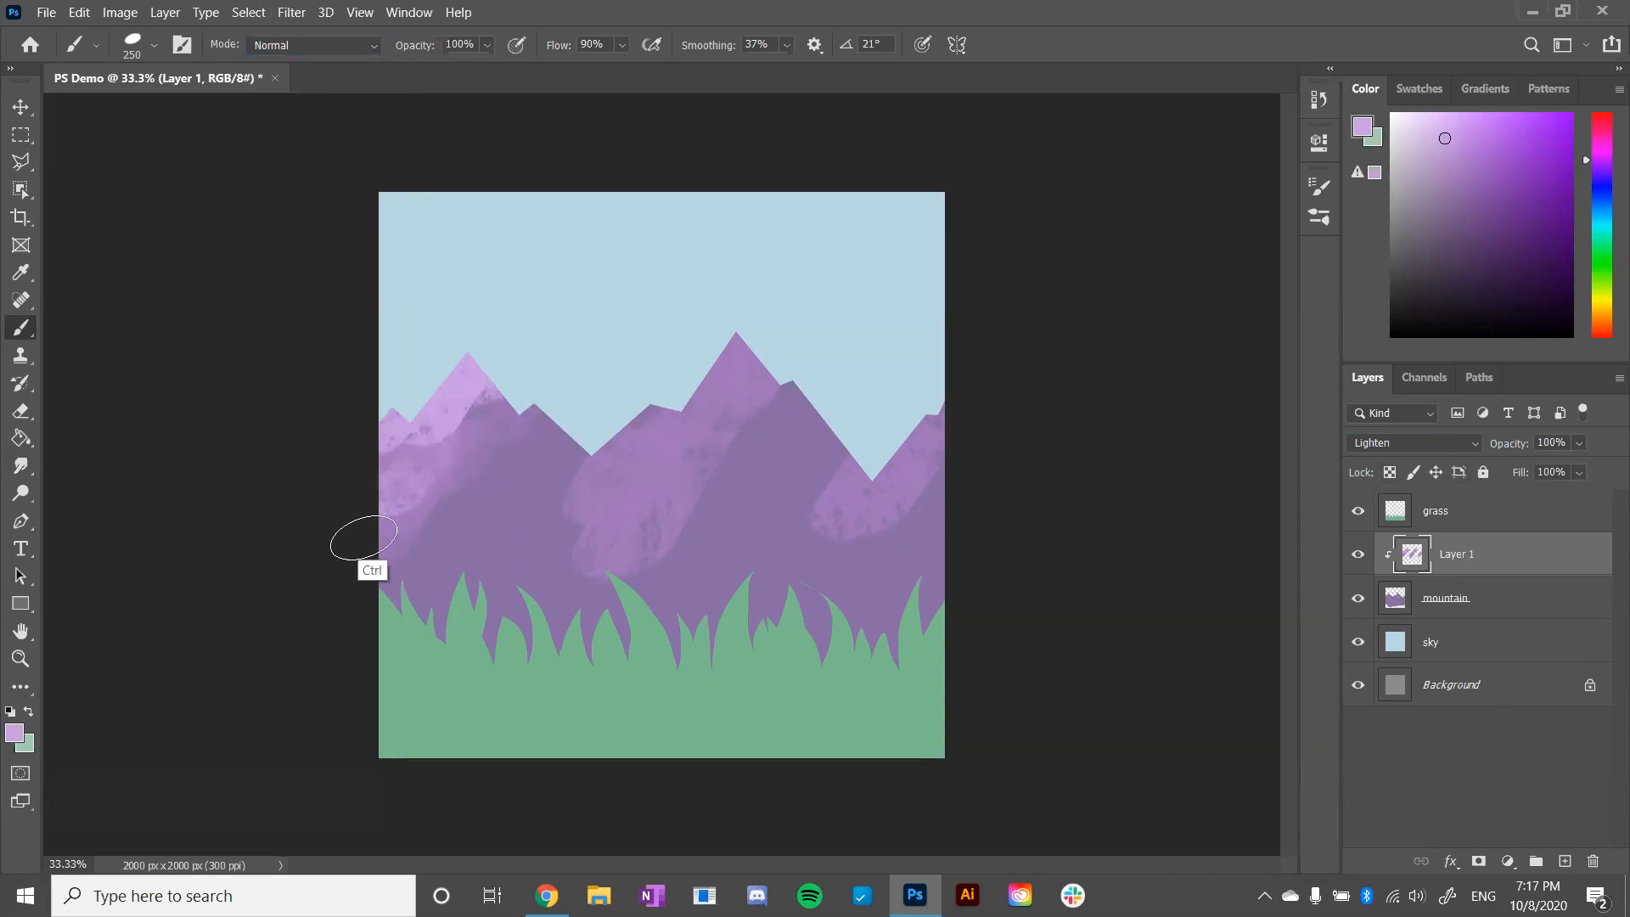
key("ctrl+z")
key("bracketleft")
key("bracketleft")
mouse_move(366, 536)
left_mouse_down()
mouse_move(506, 321)
mouse_move(365, 552)
left_mouse_up()
key("ctrl+z")
key("ctrl+z")
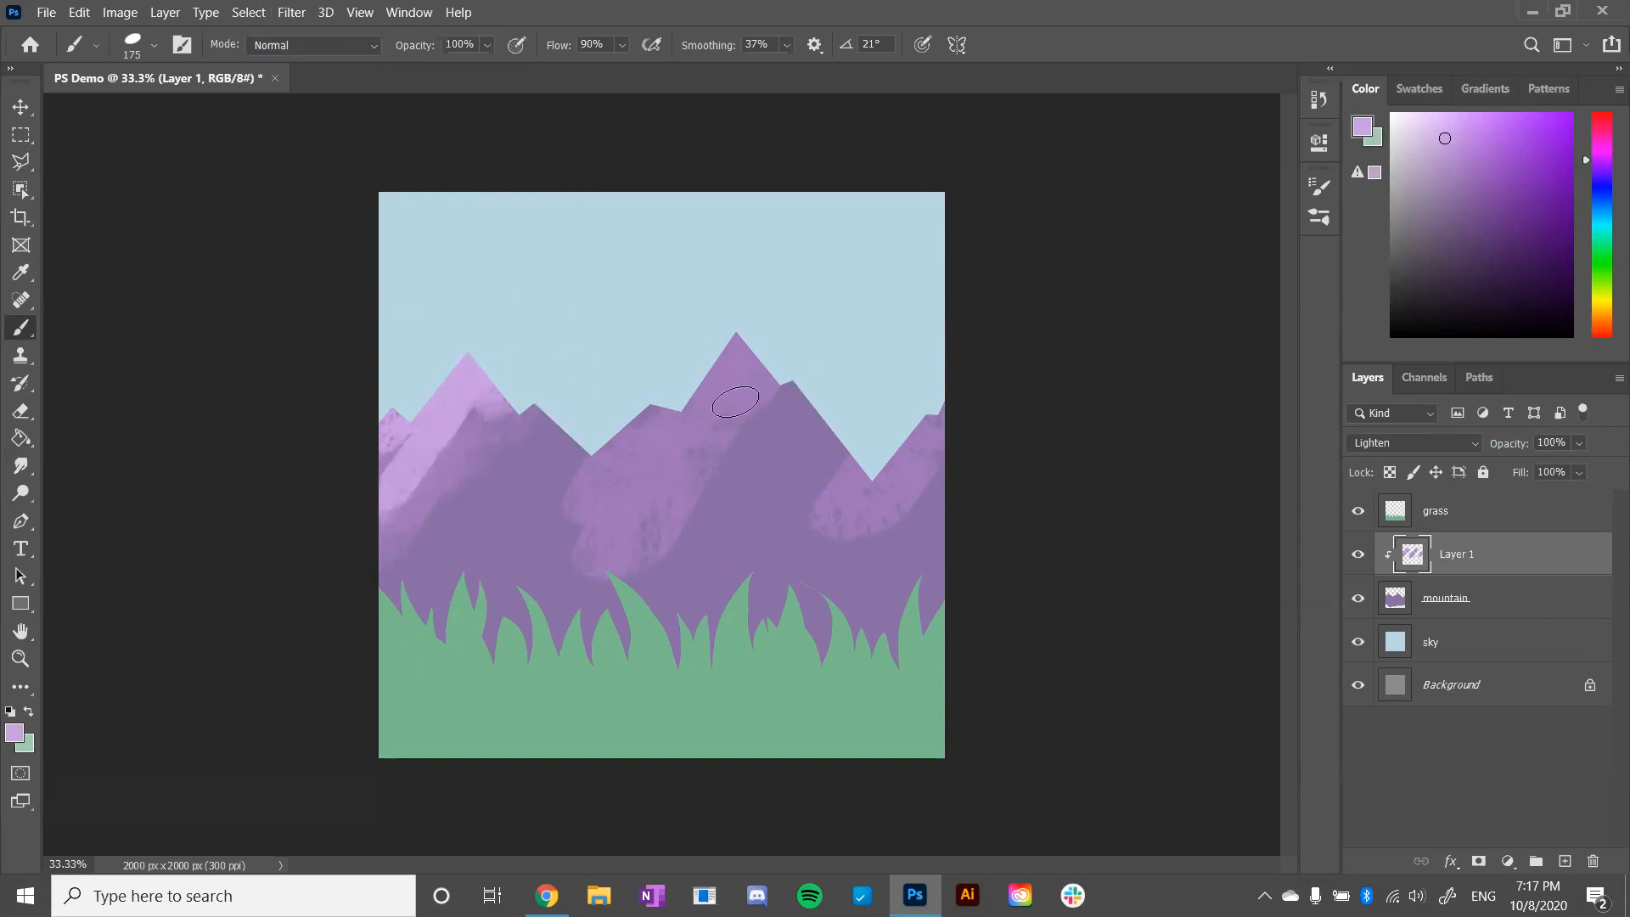
- Set the brush smoothing to 0% and undo the trial highlight strokes on the middle mountains
left_click_drag(659, 423, 636, 440)
left_click(787, 44)
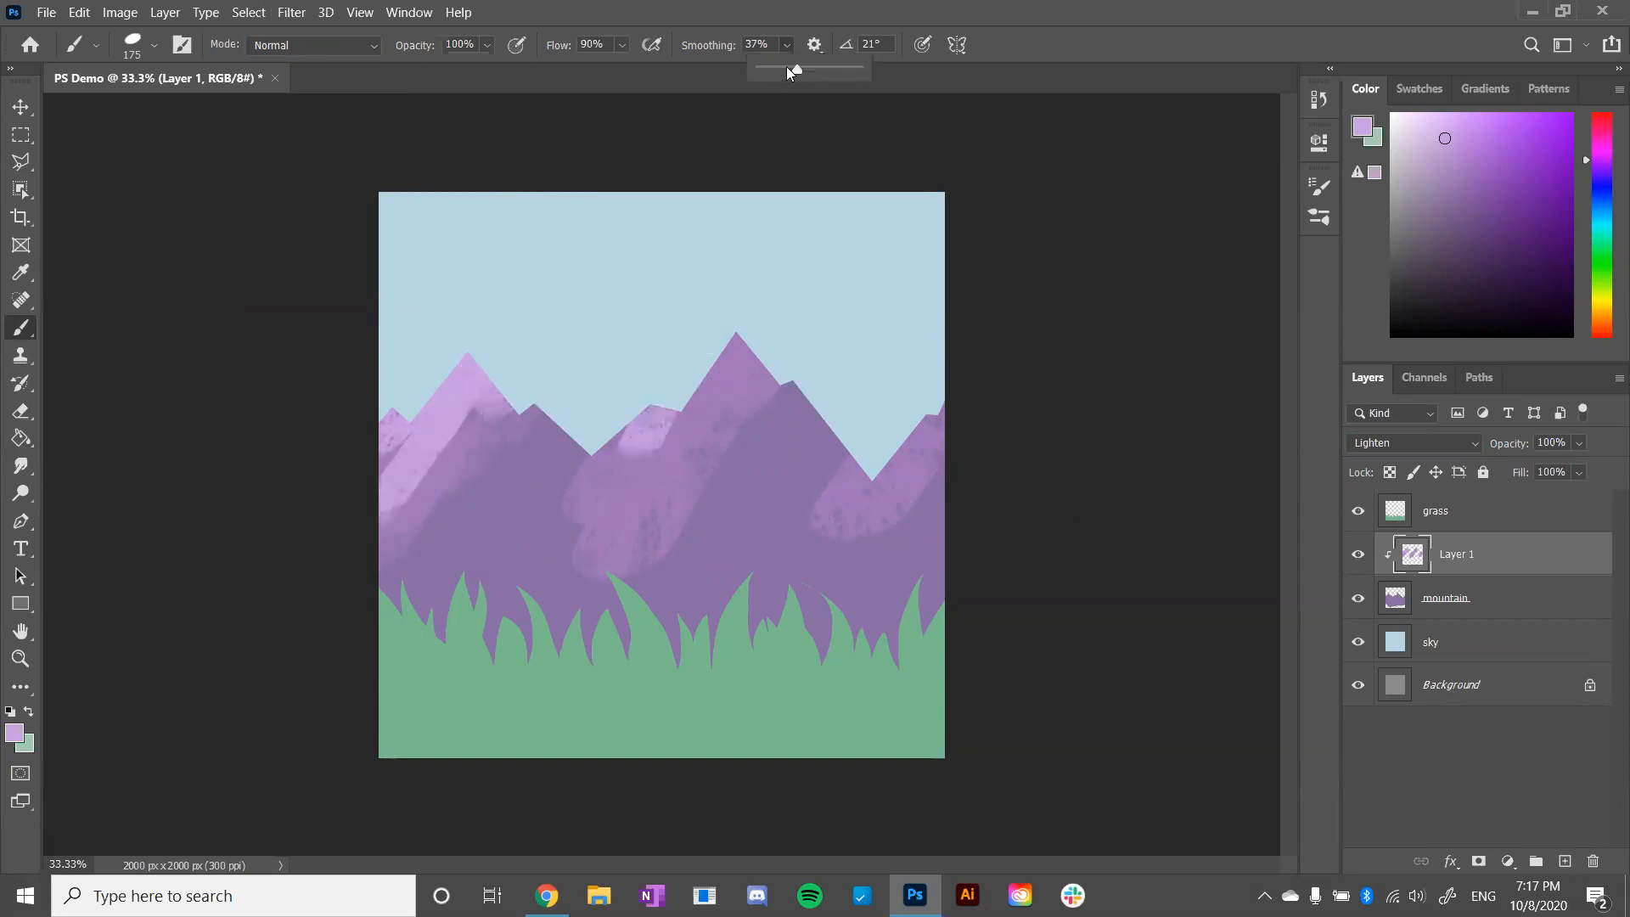
left_click(726, 363)
left_click_drag(742, 352, 670, 470)
key("ctrl+z")
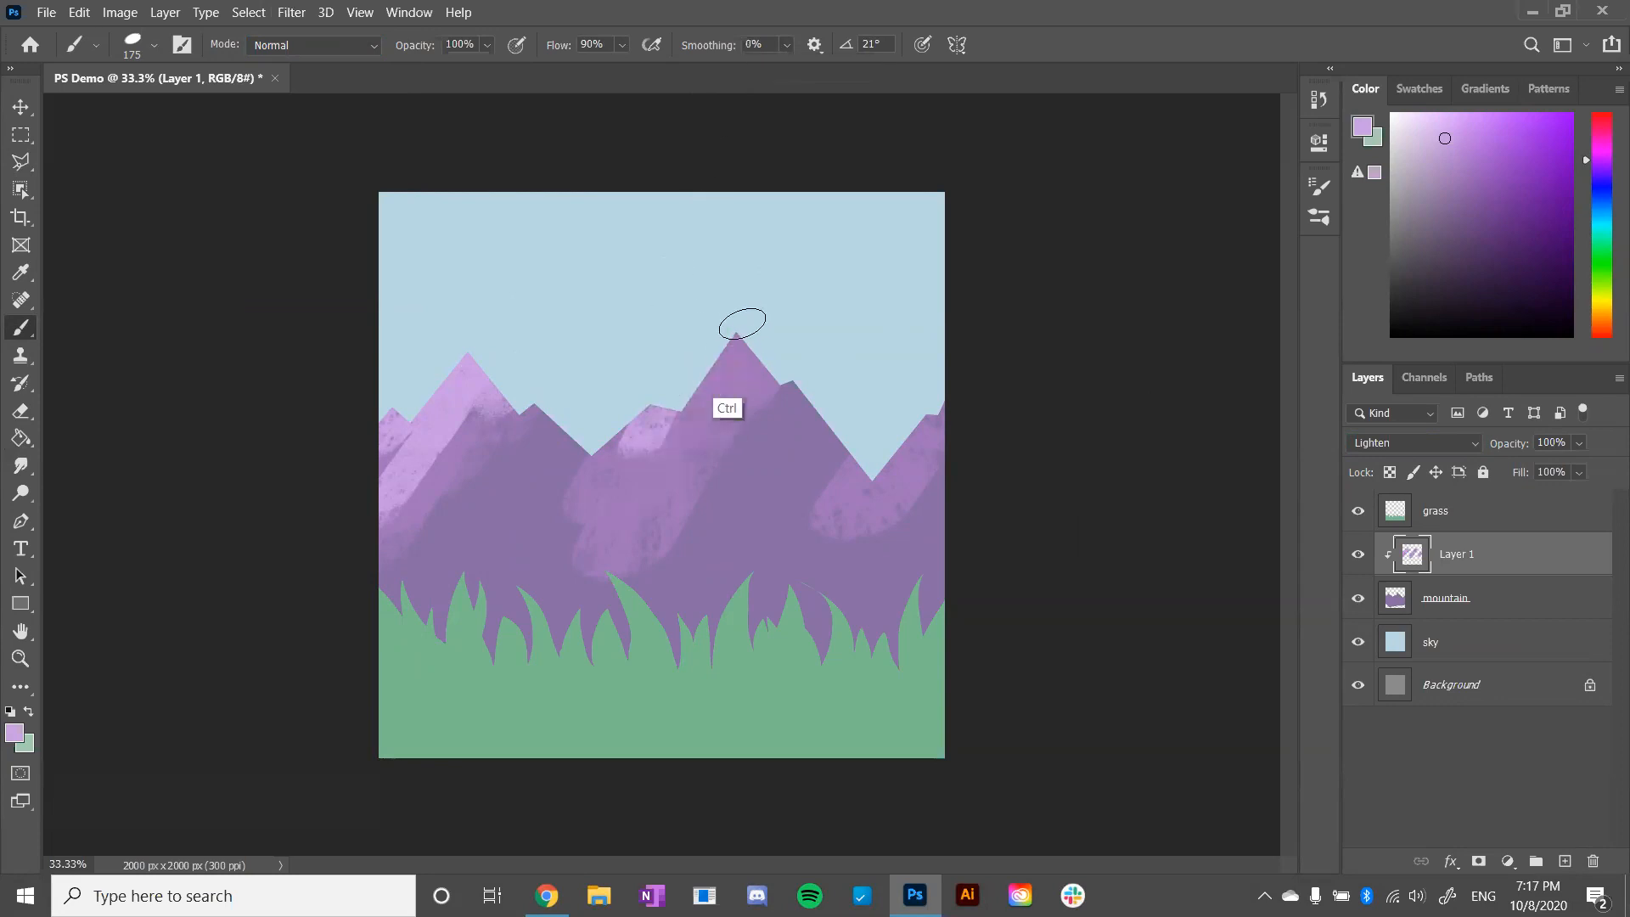
key("ctrl+z")
key("ctrl+z")
- Paint pale lavender streaks down the tallest peak and the rightmost slope, and touch up the left mountain's highlight
mouse_move(671, 409)
left_mouse_down()
mouse_move(667, 376)
mouse_move(682, 381)
mouse_move(659, 431)
left_mouse_up()
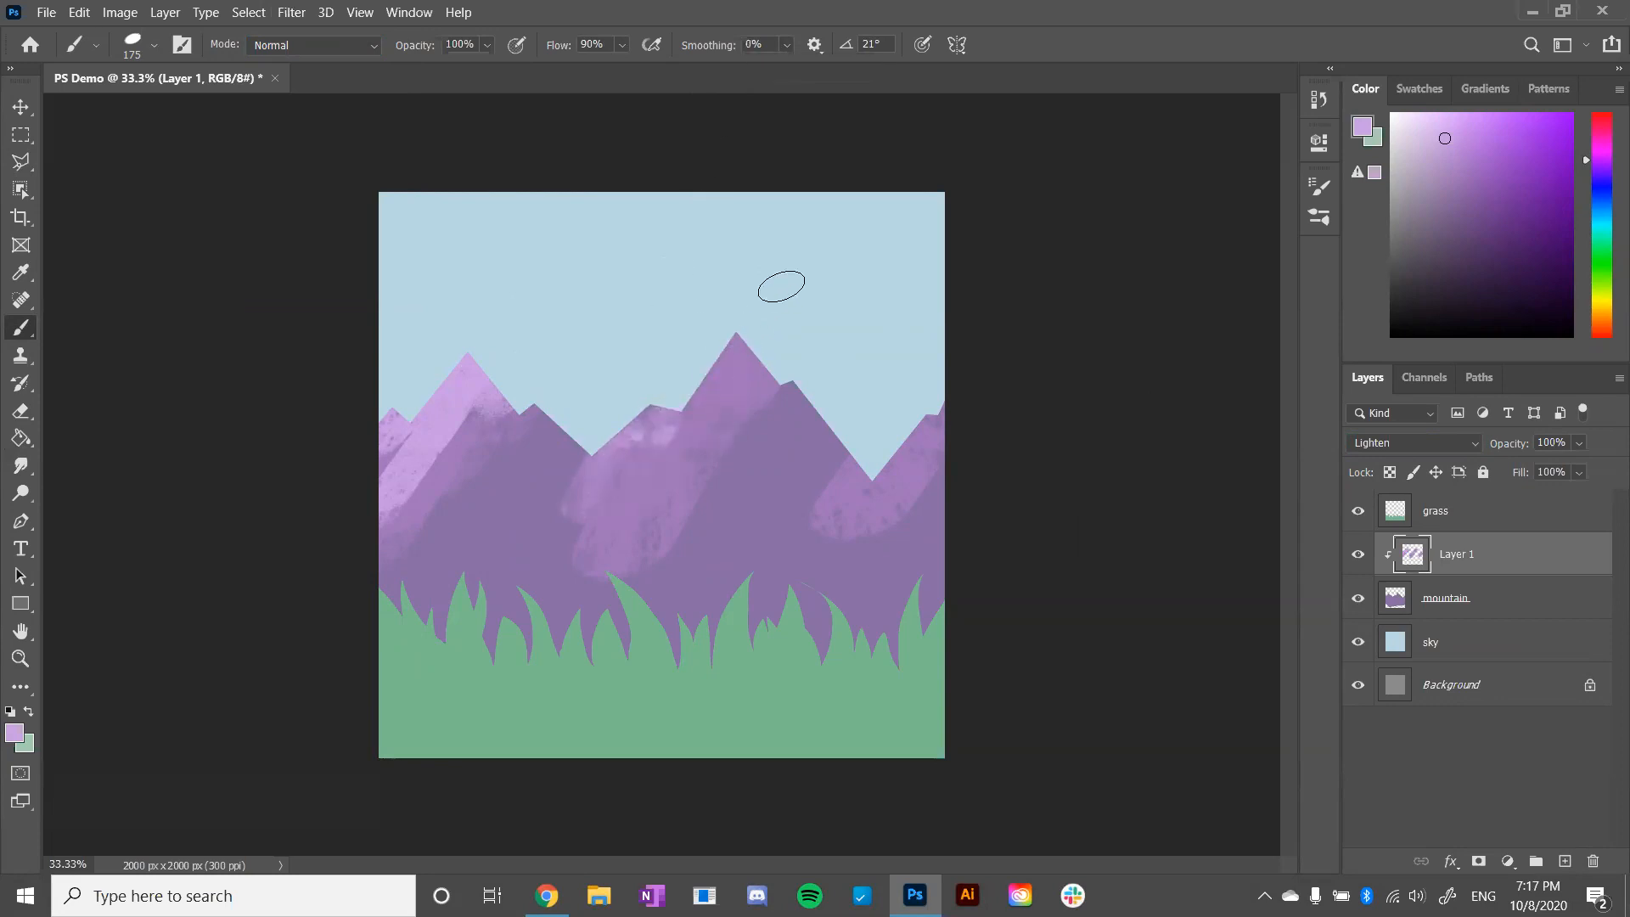
left_click_drag(739, 346, 638, 536)
left_click_drag(781, 327, 764, 394)
mouse_move(938, 386)
left_mouse_down()
mouse_move(887, 464)
mouse_move(959, 383)
mouse_move(932, 458)
mouse_move(981, 397)
mouse_move(929, 508)
left_mouse_up()
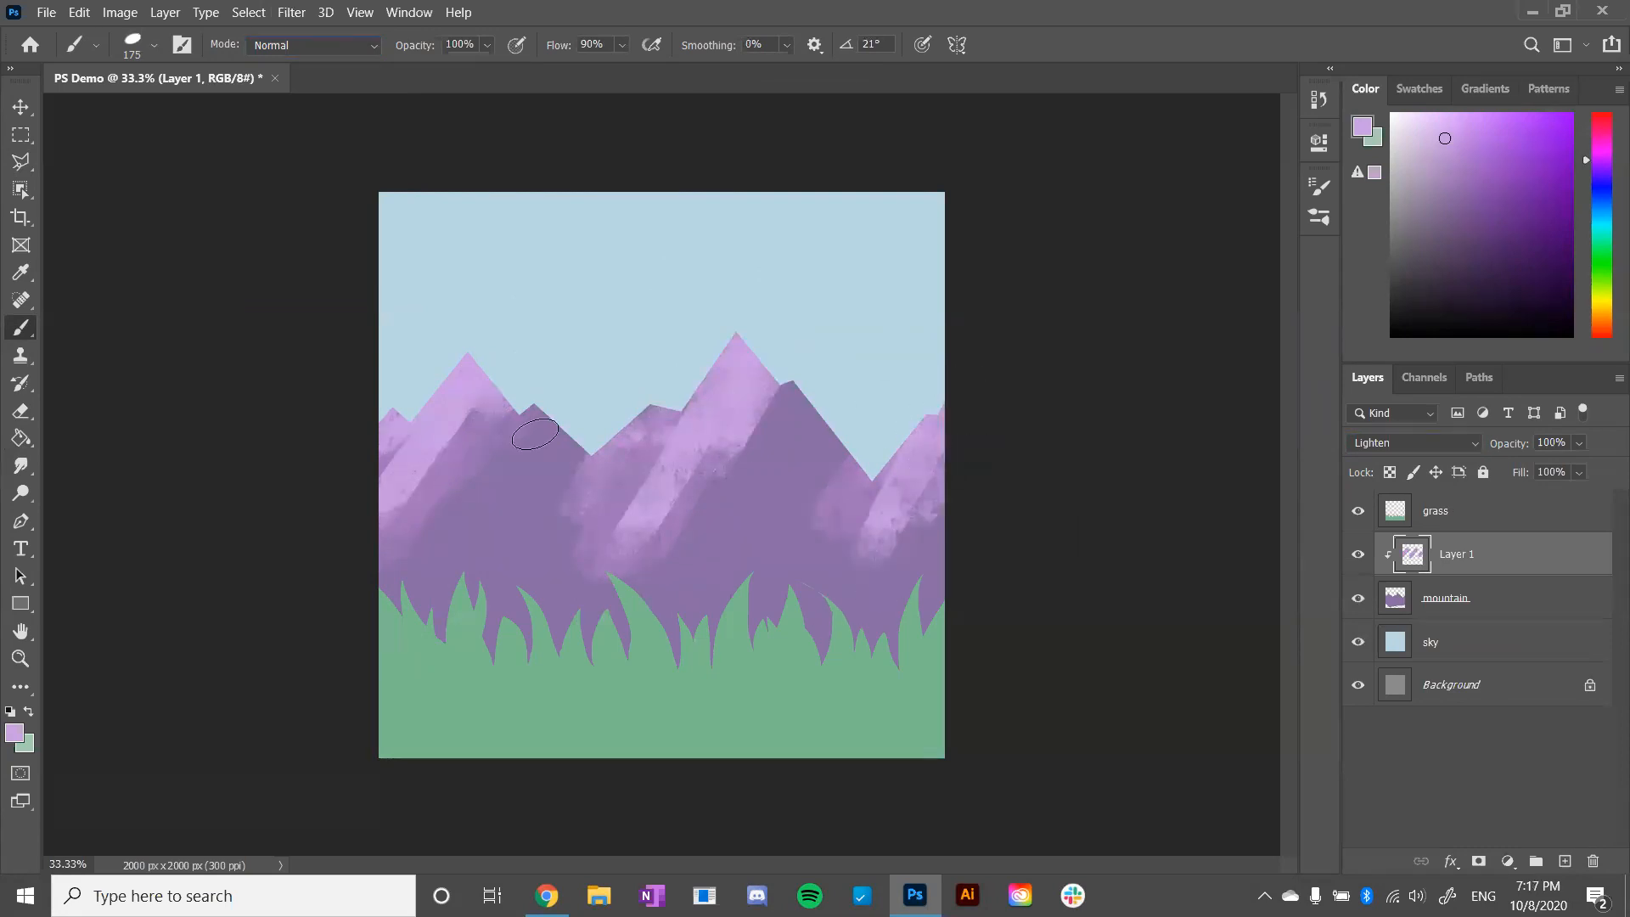
left_click_drag(514, 355, 410, 544)
- Rename the clipped highlight layer as highlights
double_click(1453, 552)
type("highligh")
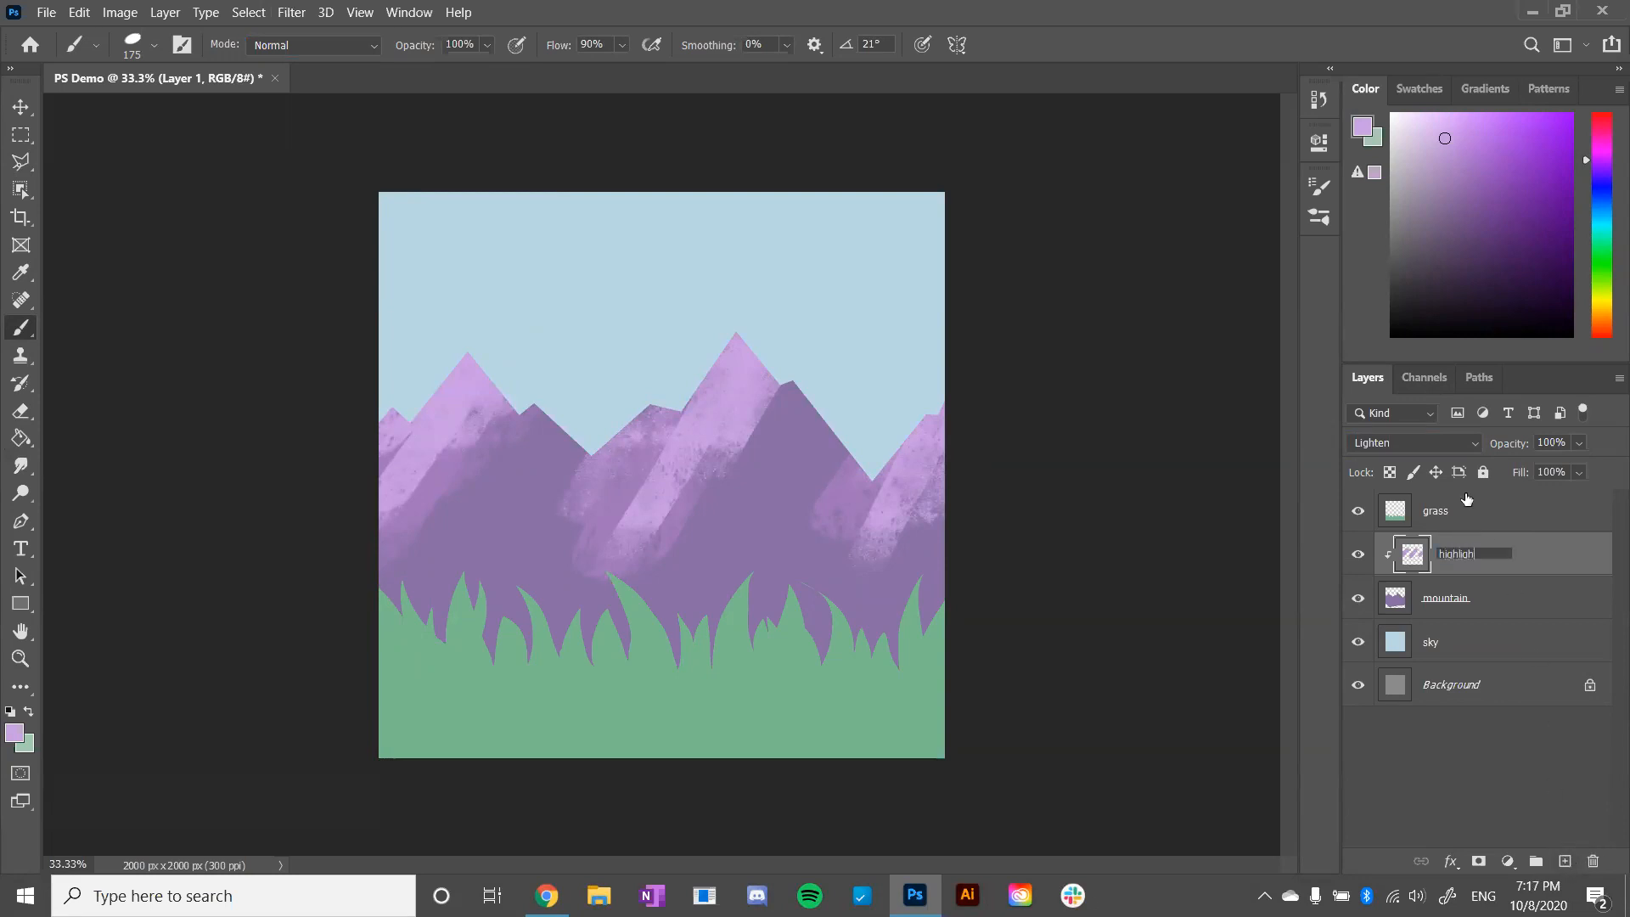
type("ts")
key("Return")
- Add a new layer above highlights, clip it to the mountain with a clipping mask and name it shadows
left_click(1565, 861)
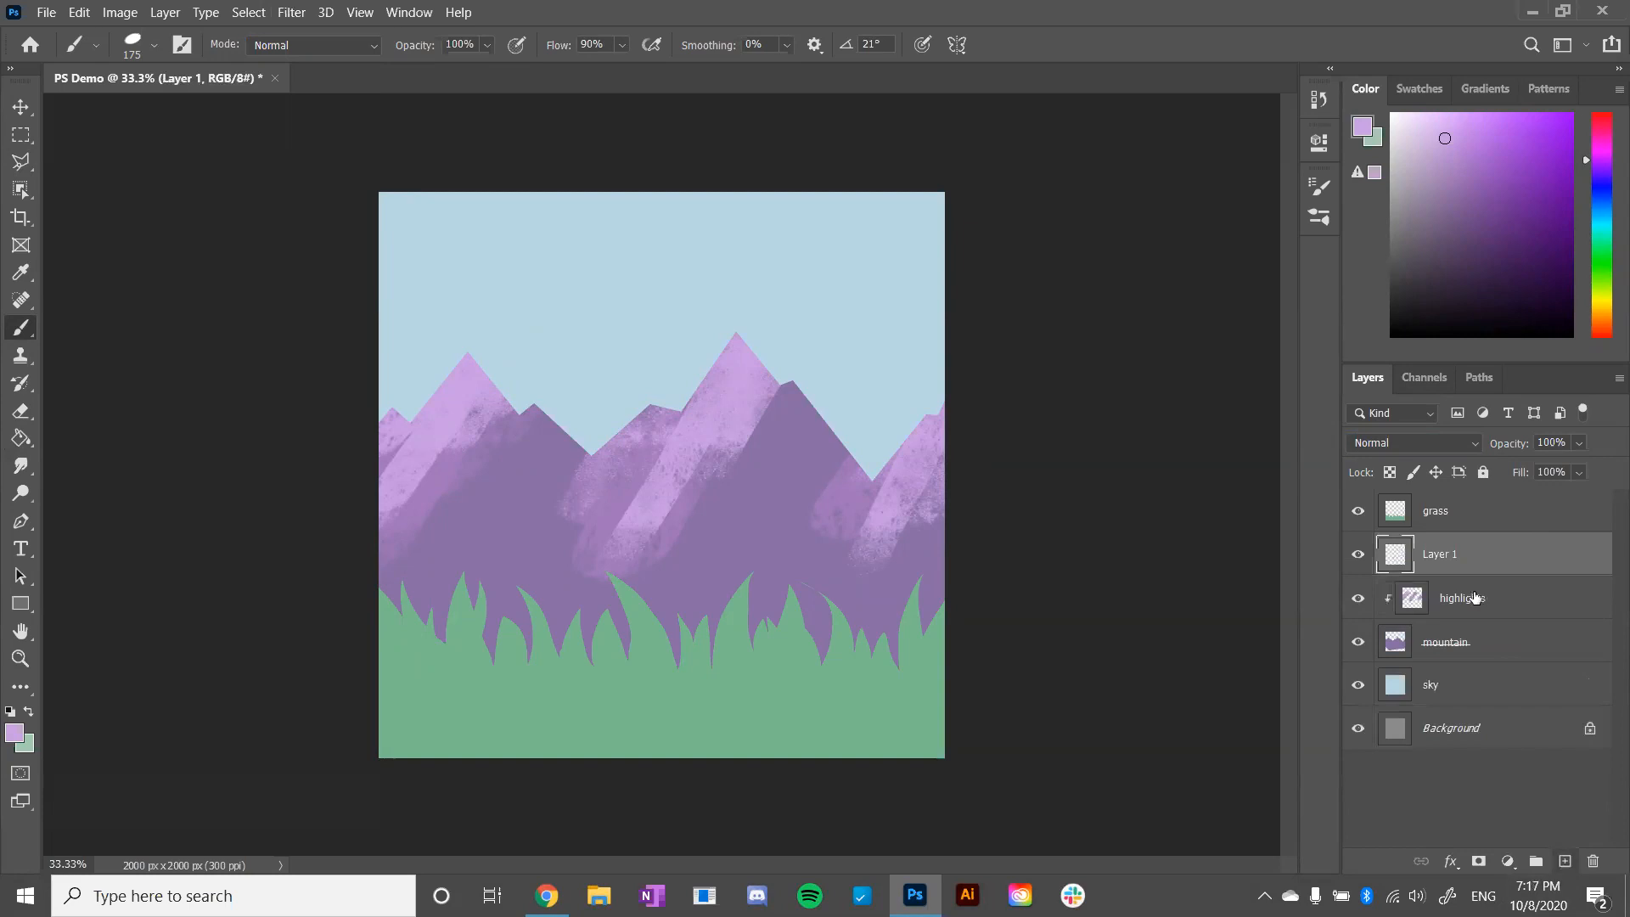
right_click(1451, 555)
left_click(1257, 387)
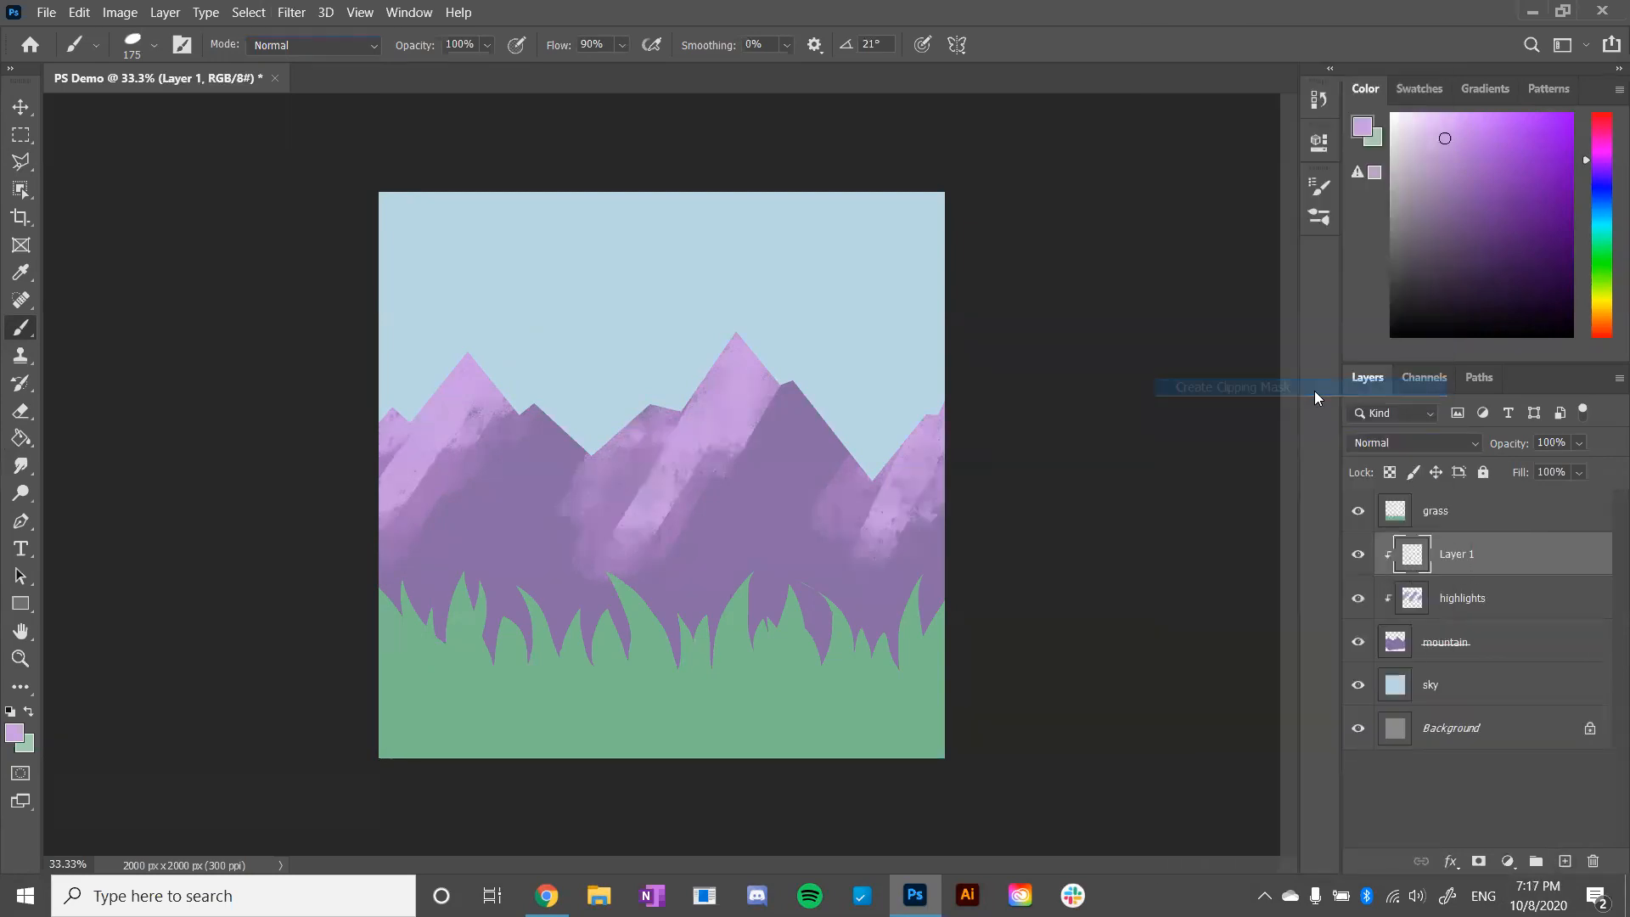
double_click(1459, 554)
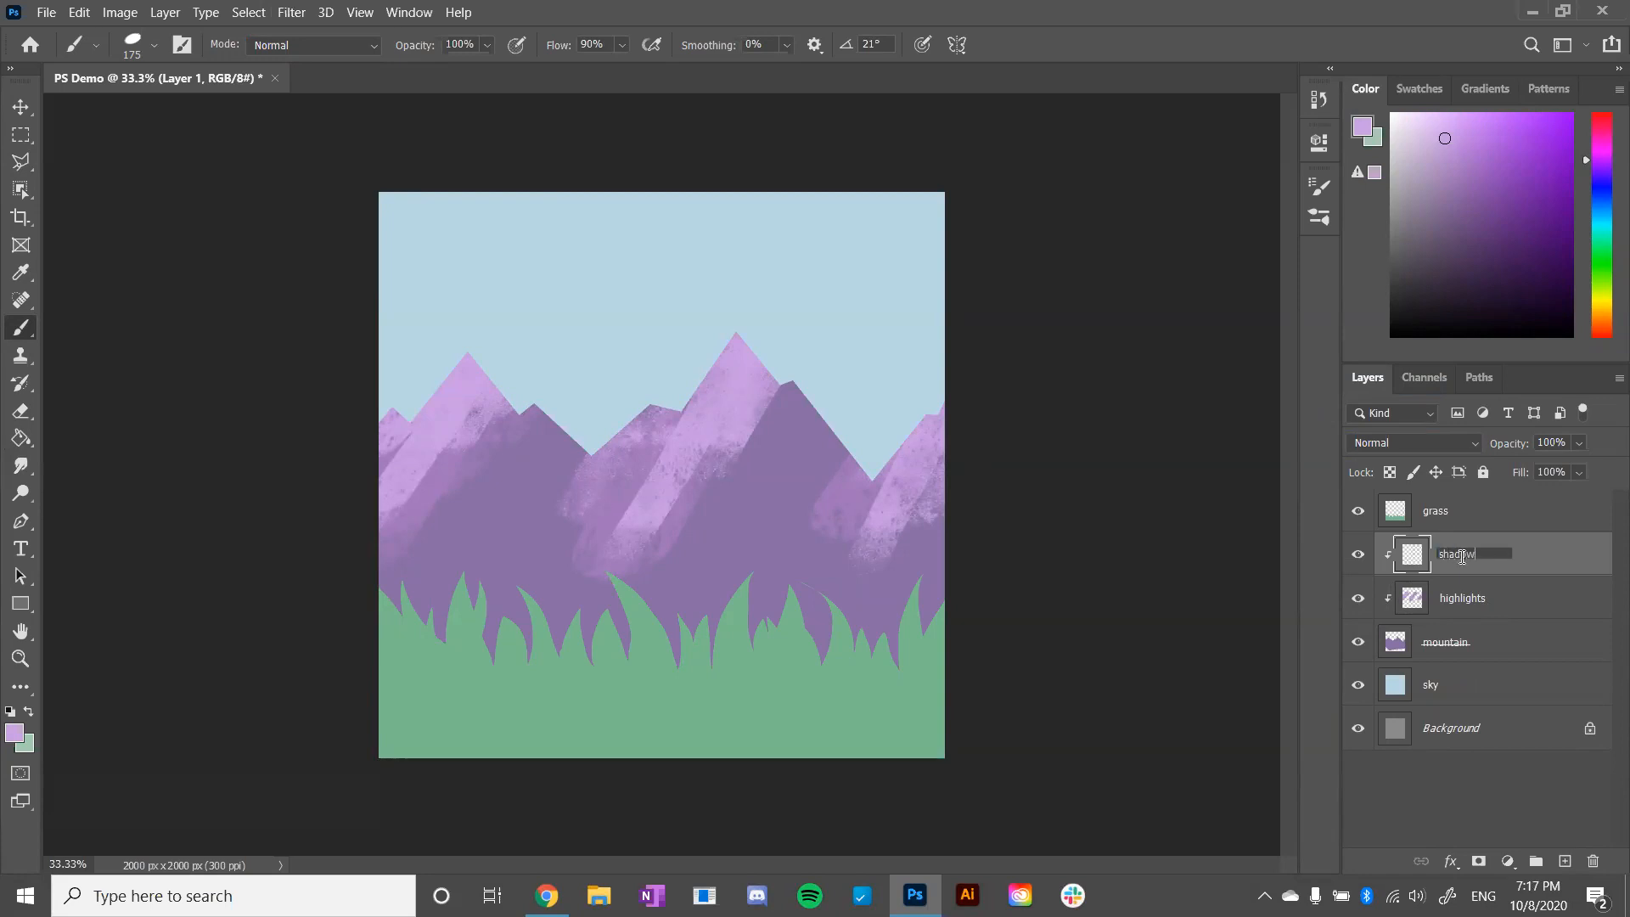
type("shadows")
key("Return")
- Pick a medium blue-violet as the foreground colour and set the shadows layer's blend mode to Multiply
left_click(1470, 169)
left_click(1601, 185)
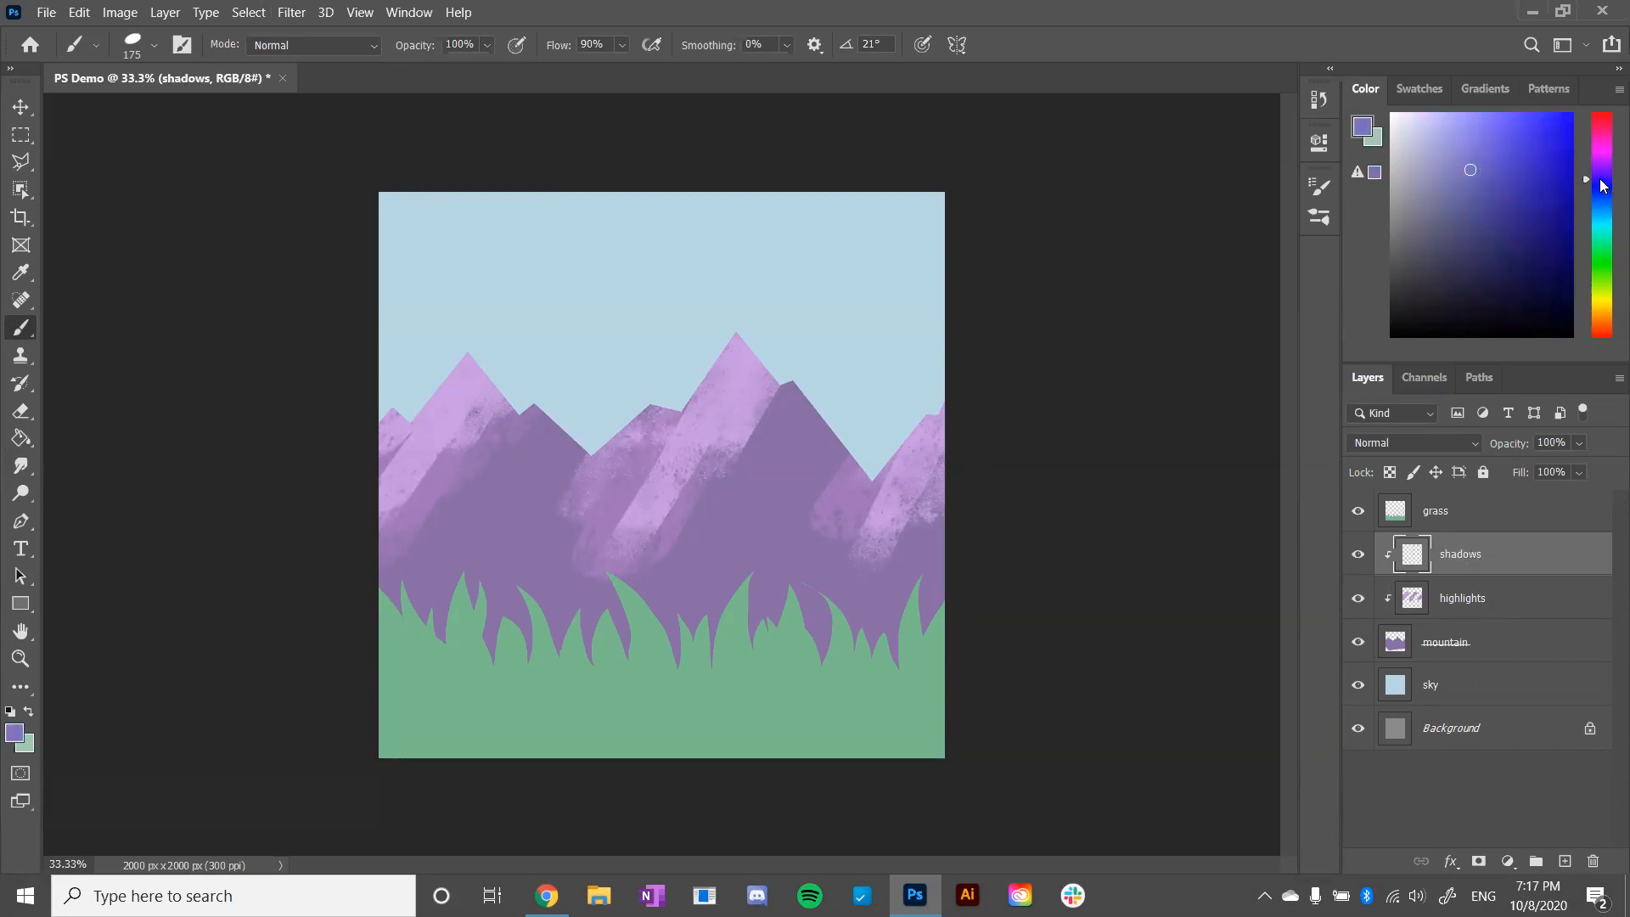
left_click(1463, 157)
left_click(1449, 443)
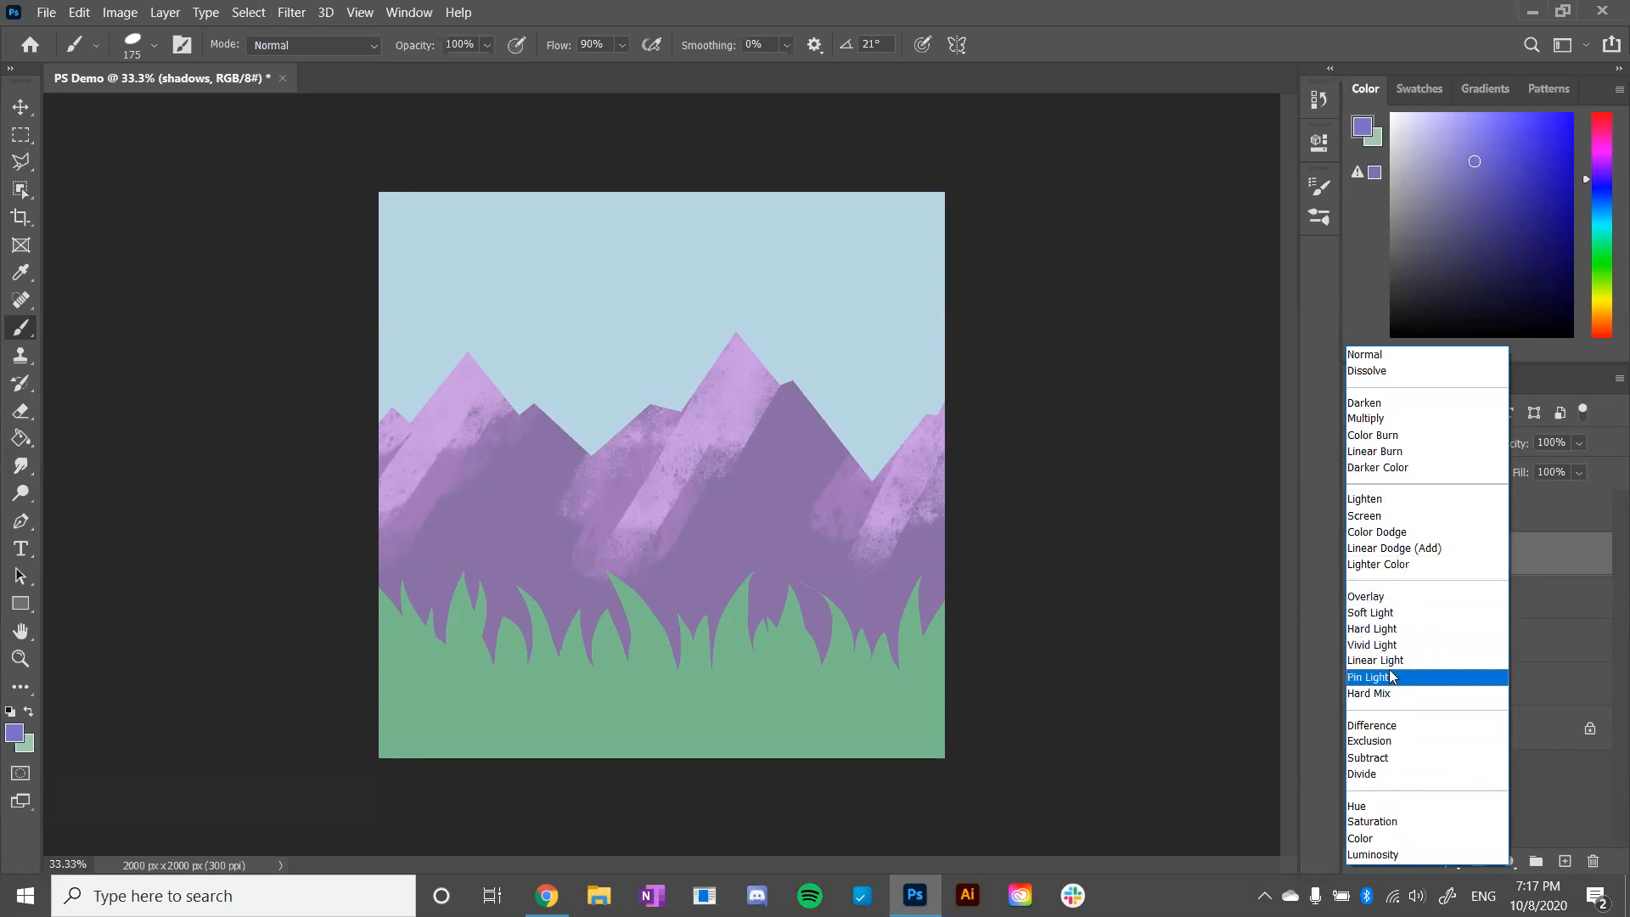
left_click(1399, 416)
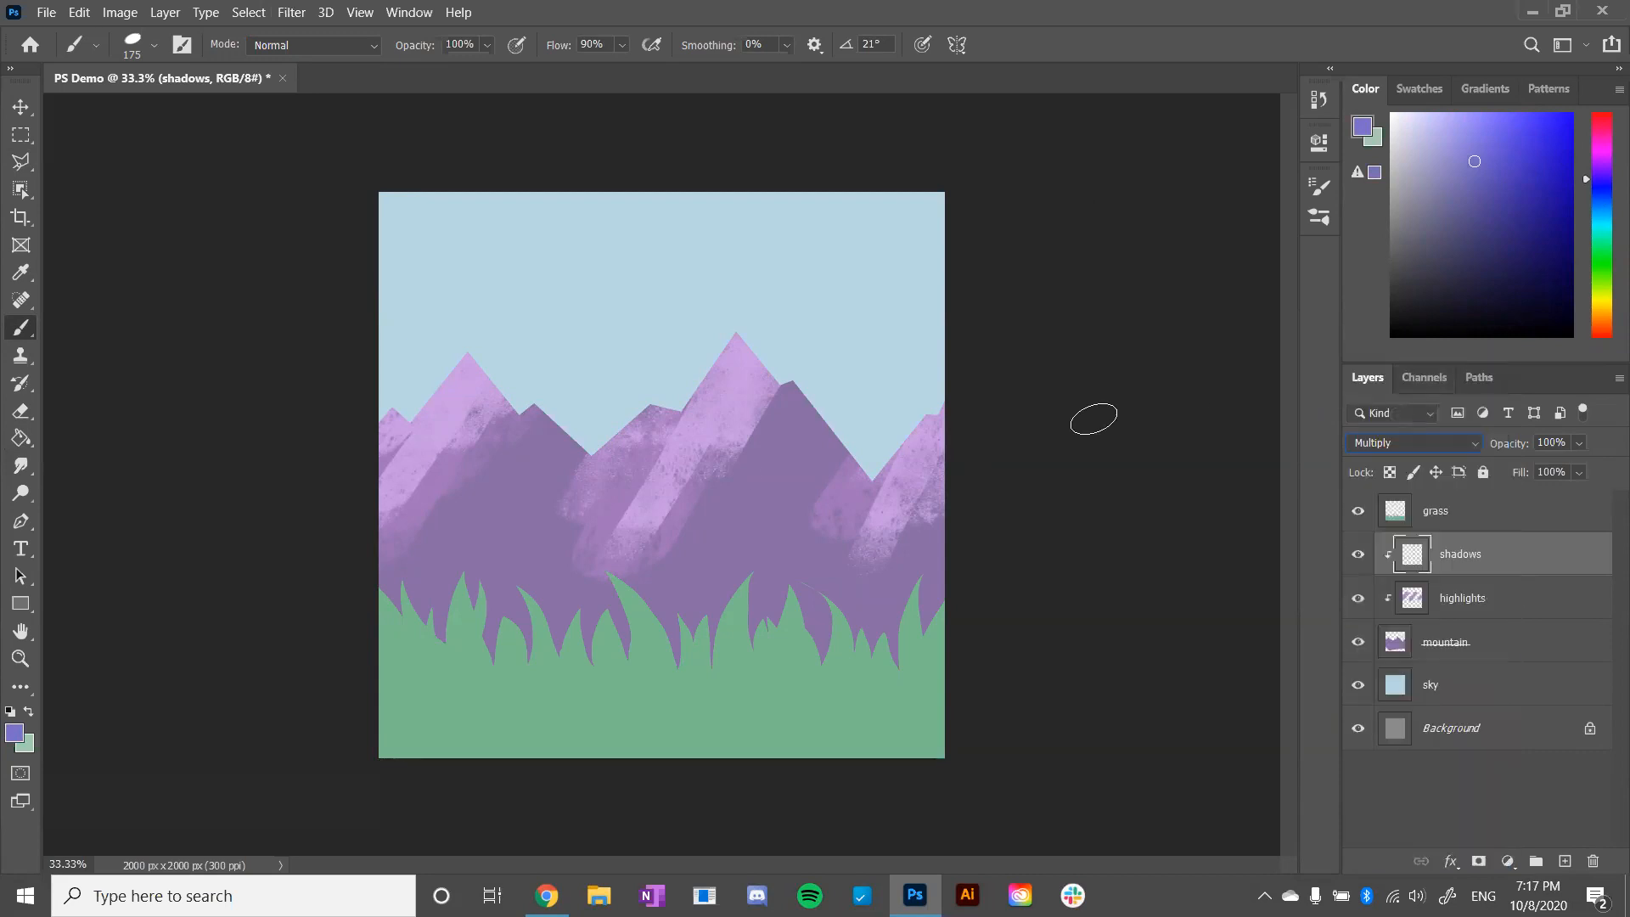
- Switch to the Smeary brush and enlarge it to 400 px
left_click(158, 45)
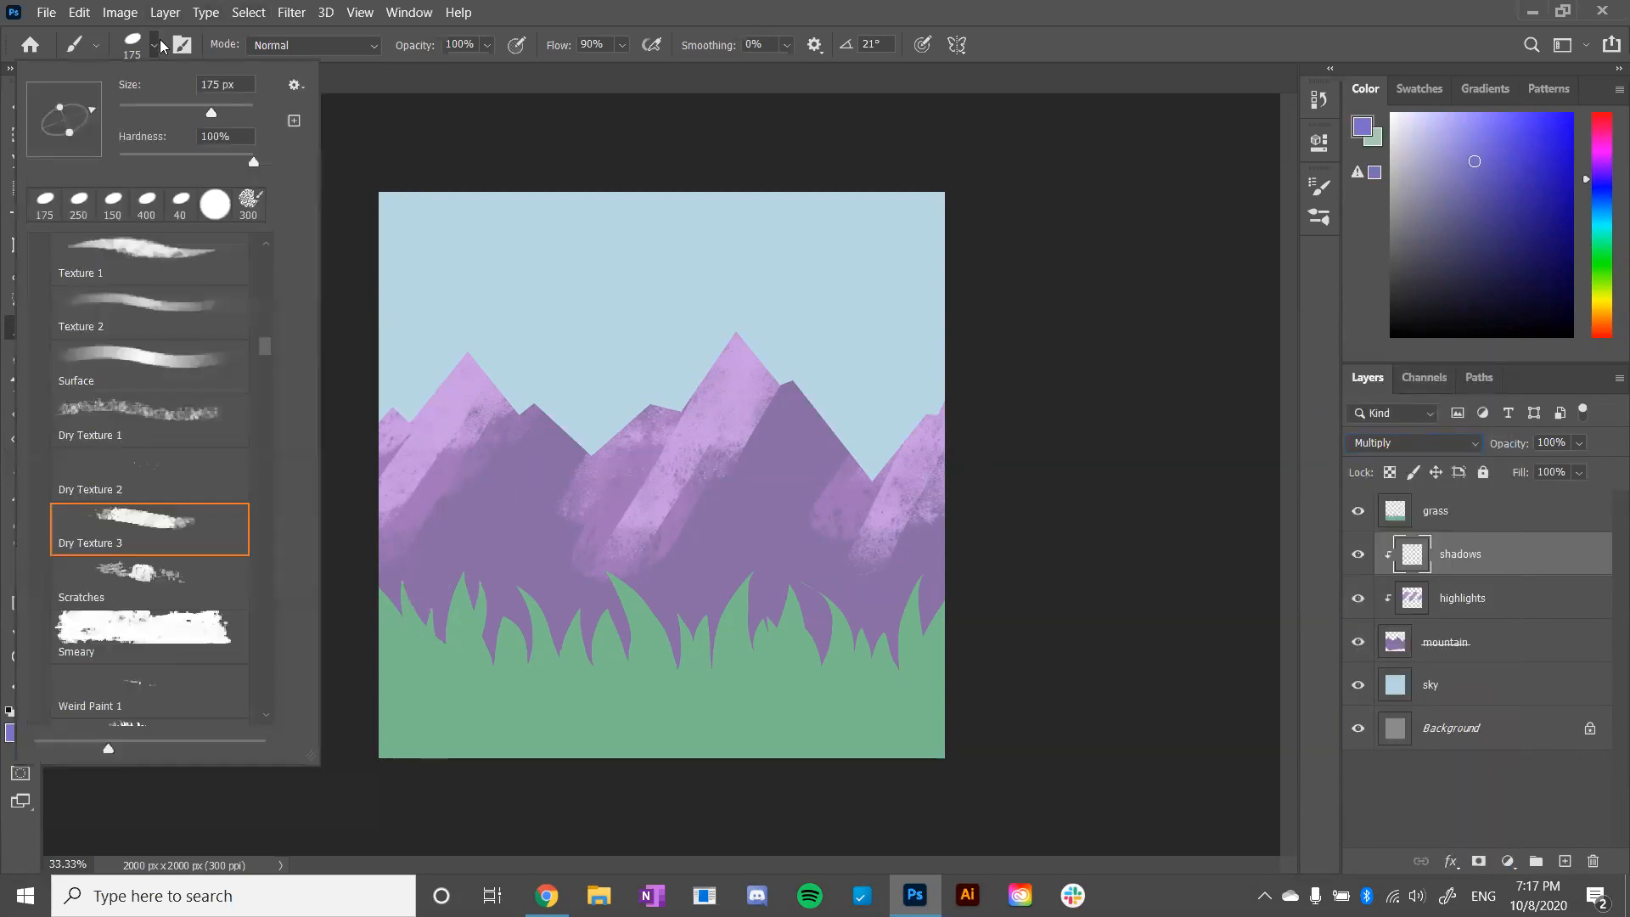
left_click(174, 638)
left_click(532, 351)
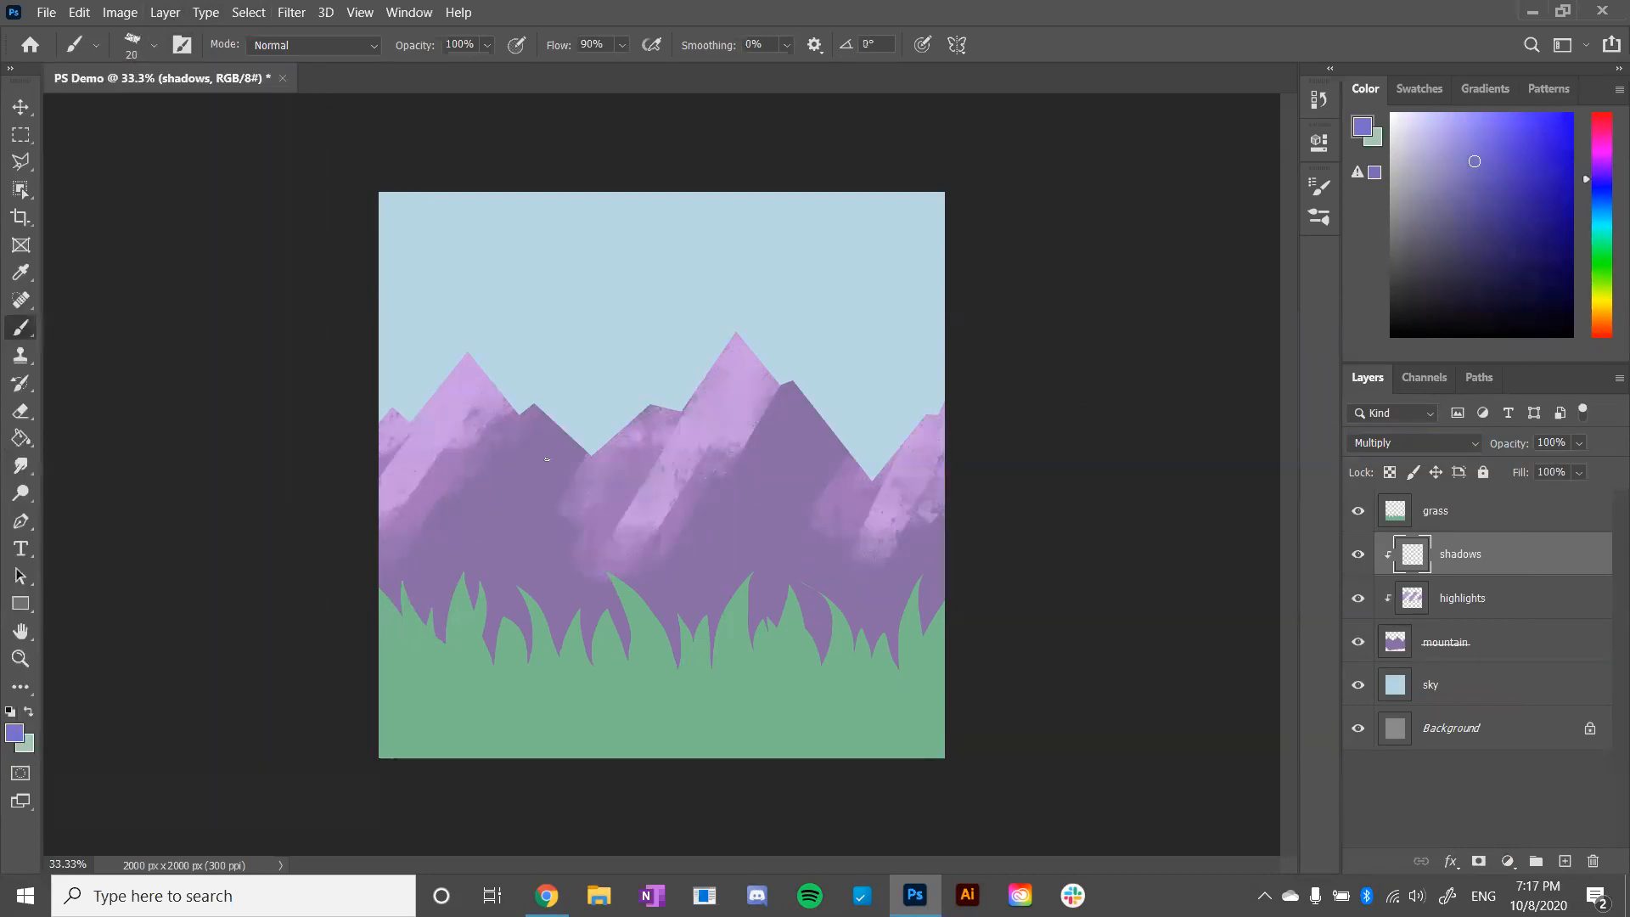
key("bracketright")
key("bracketright")
key("bracketright")
key("bracketright")
key("bracketright")
key("bracketright")
key("bracketright")
key("bracketright")
key("bracketright")
key("bracketright")
key("bracketright")
key("bracketright")
key("bracketright")
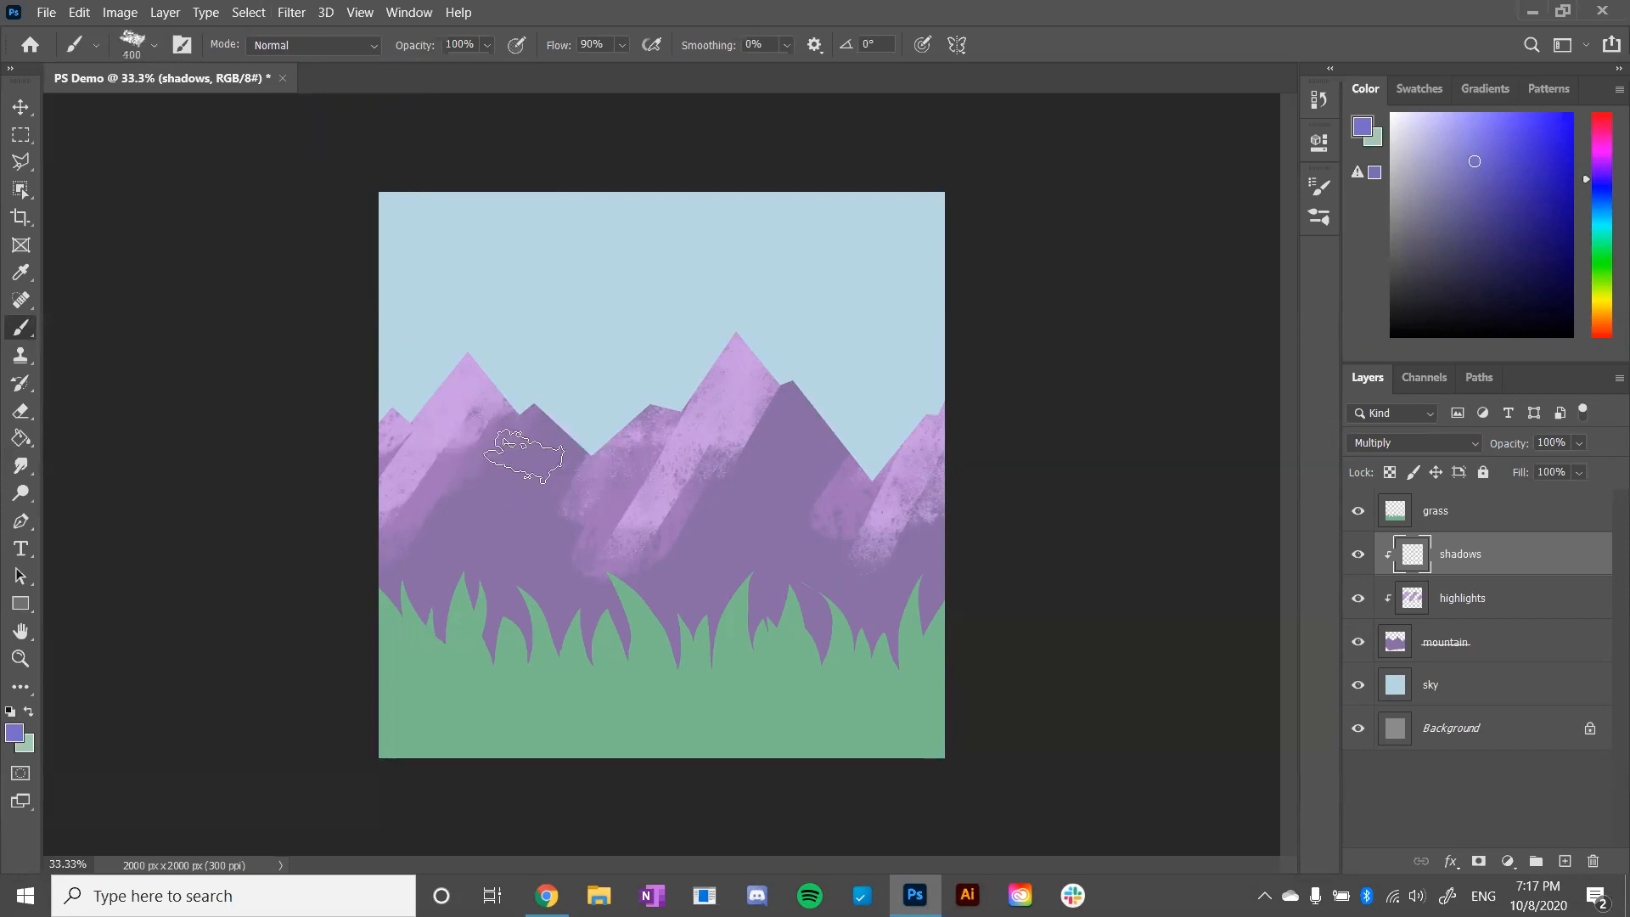
- Try shadow strokes at the foot of the left mountain, undo them, and reduce the brush size to 90 px
left_click_drag(348, 624, 484, 539)
key("ctrl+z")
key("bracketleft")
key("bracketleft")
key("bracketleft")
key("bracketleft")
left_click_drag(387, 590, 493, 474)
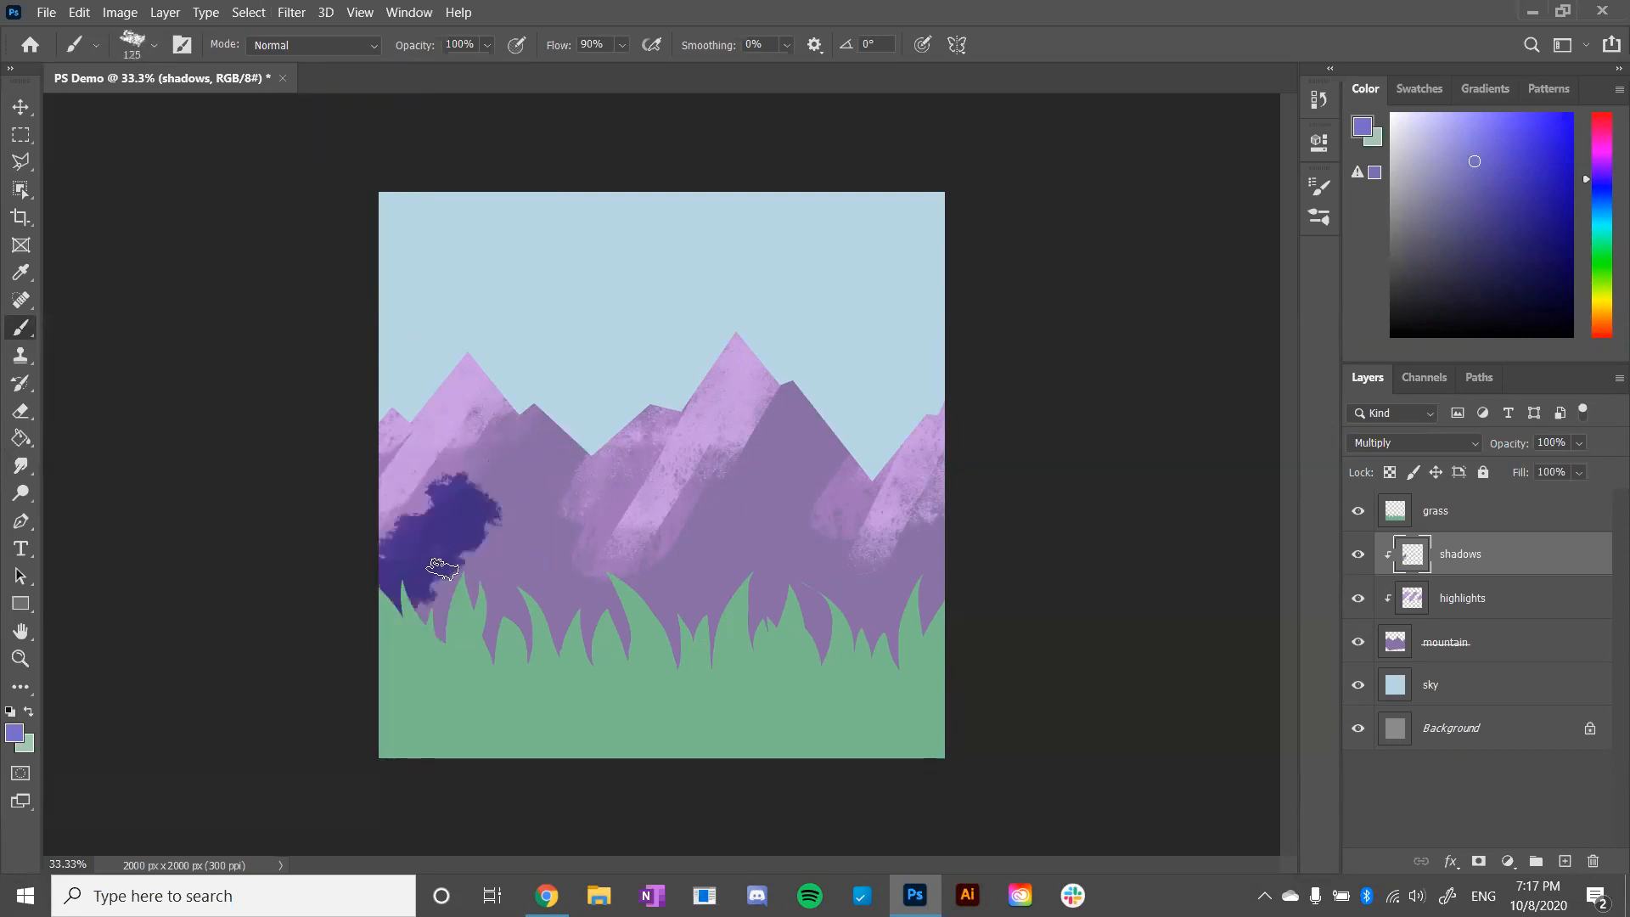
key("ctrl+z")
key("bracketleft")
key("bracketleft")
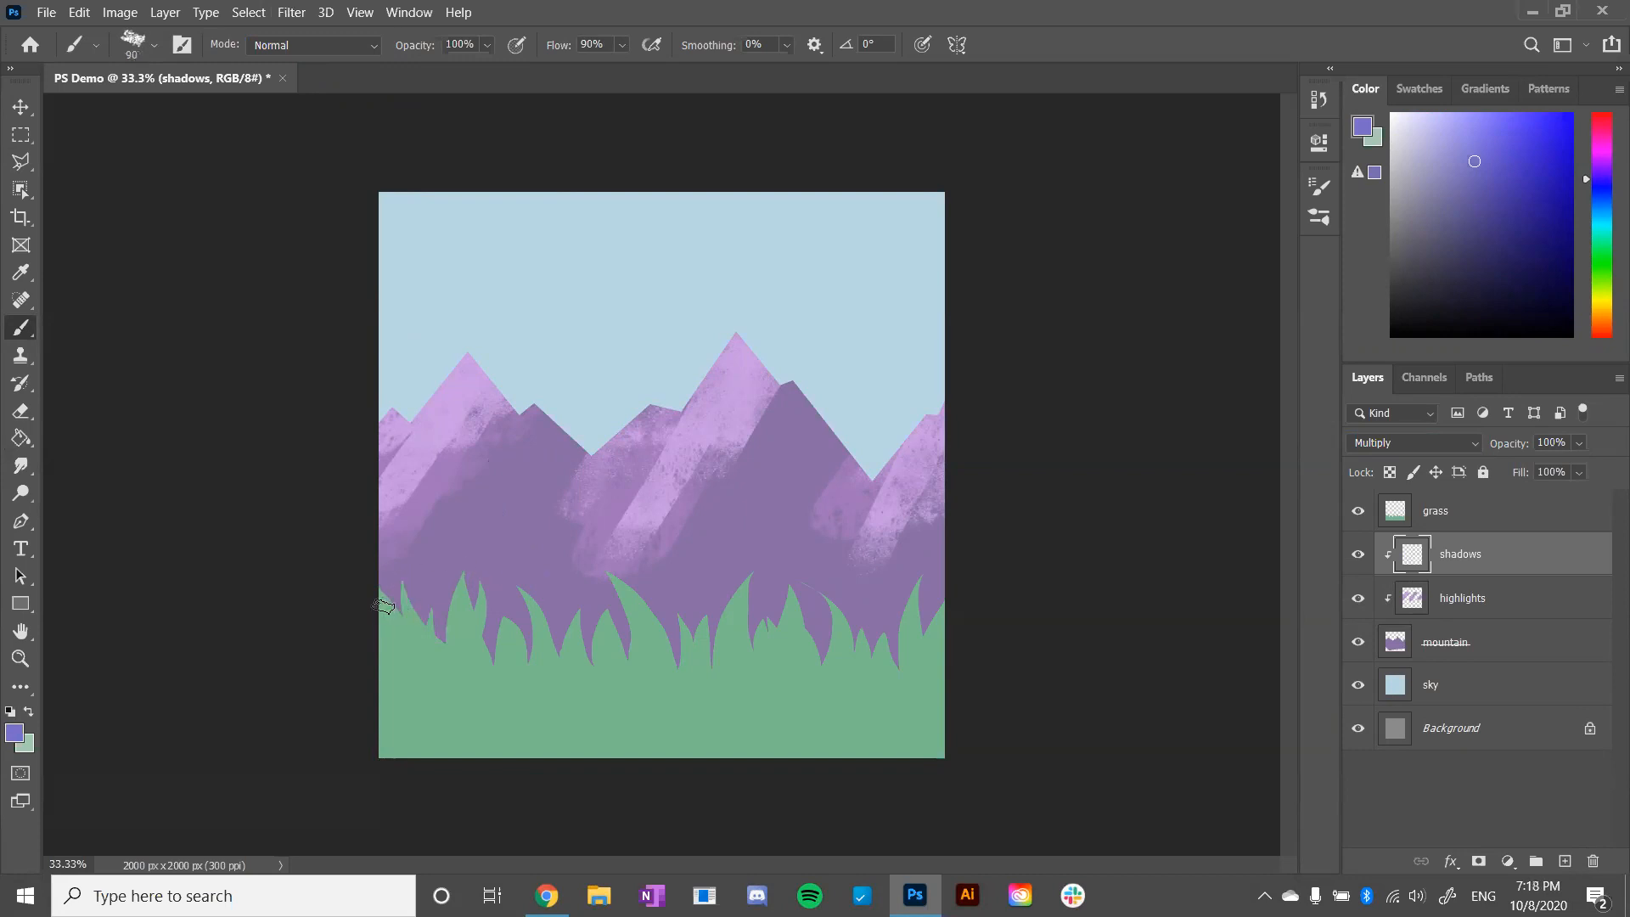
left_click_drag(386, 605, 465, 517)
key("ctrl+z")
- Paint the left mountain's shaded slope in a lighter blue-violet and lower the shadows layer's opacity to 36%
left_click(1577, 444)
left_click(1473, 145)
left_click(1566, 443)
left_click(1579, 445)
mouse_move(418, 562)
left_mouse_down()
mouse_move(507, 457)
mouse_move(410, 610)
mouse_move(403, 631)
mouse_move(515, 503)
mouse_move(432, 658)
mouse_move(599, 386)
left_mouse_up()
mouse_move(473, 509)
left_mouse_down()
mouse_move(536, 417)
mouse_move(346, 592)
mouse_move(463, 455)
left_mouse_up()
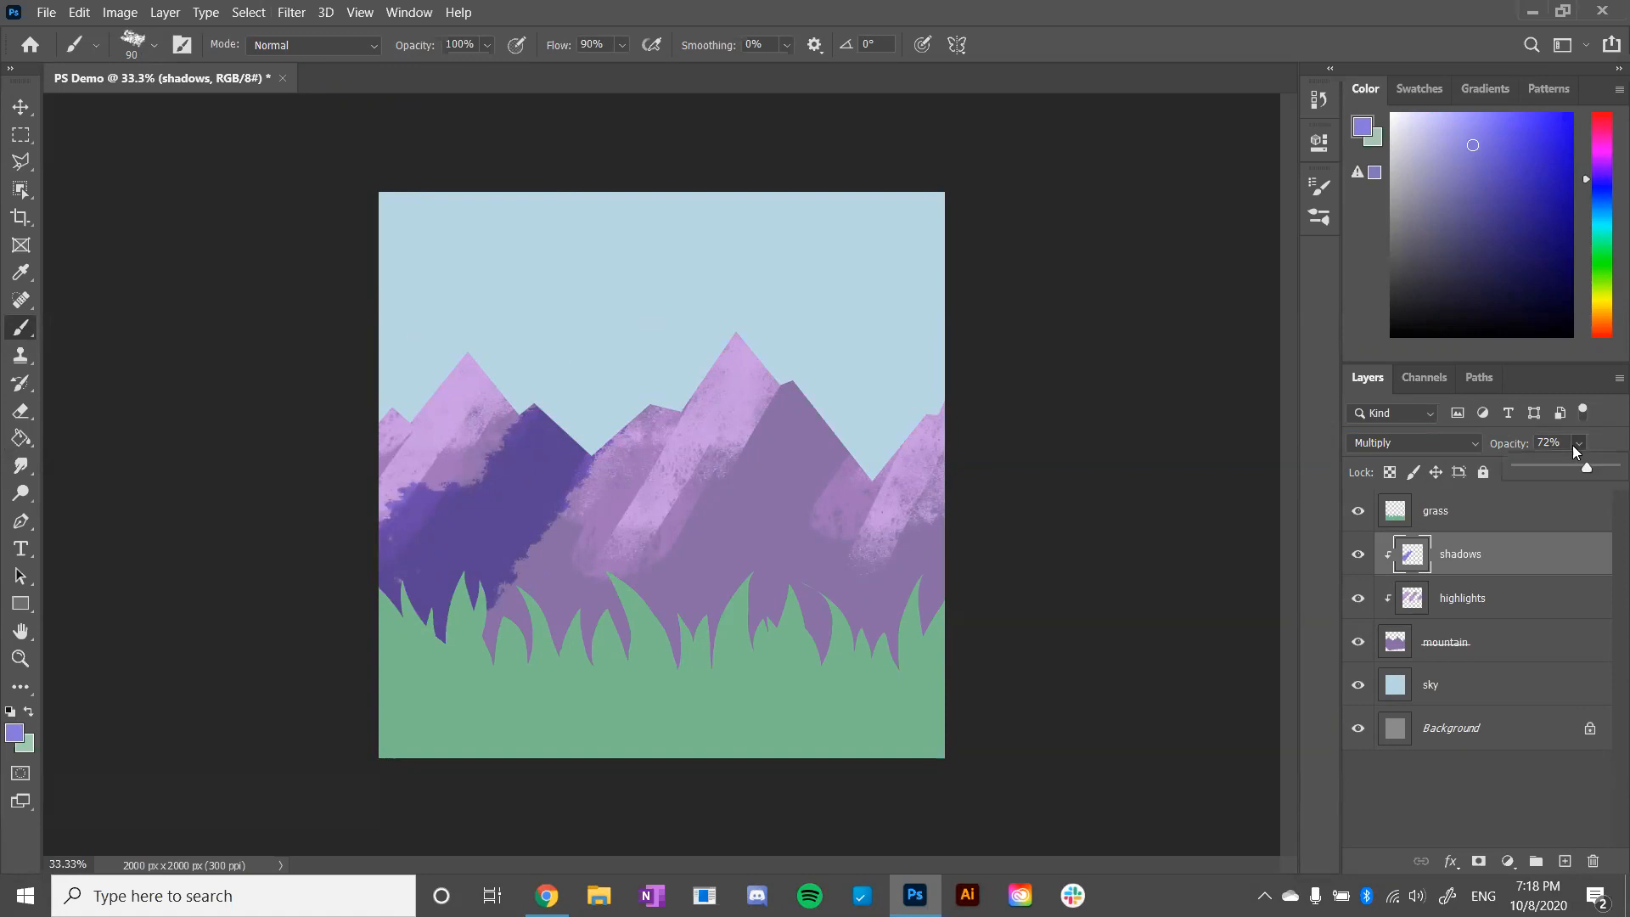
left_click_drag(1549, 464, 1552, 467)
- Paint shadow strokes diagonally up the tallest mountain's shaded slope and across the base of all the mountains above the grass
mouse_move(614, 645)
left_mouse_down()
mouse_move(658, 668)
mouse_move(807, 540)
mouse_move(891, 343)
left_mouse_up()
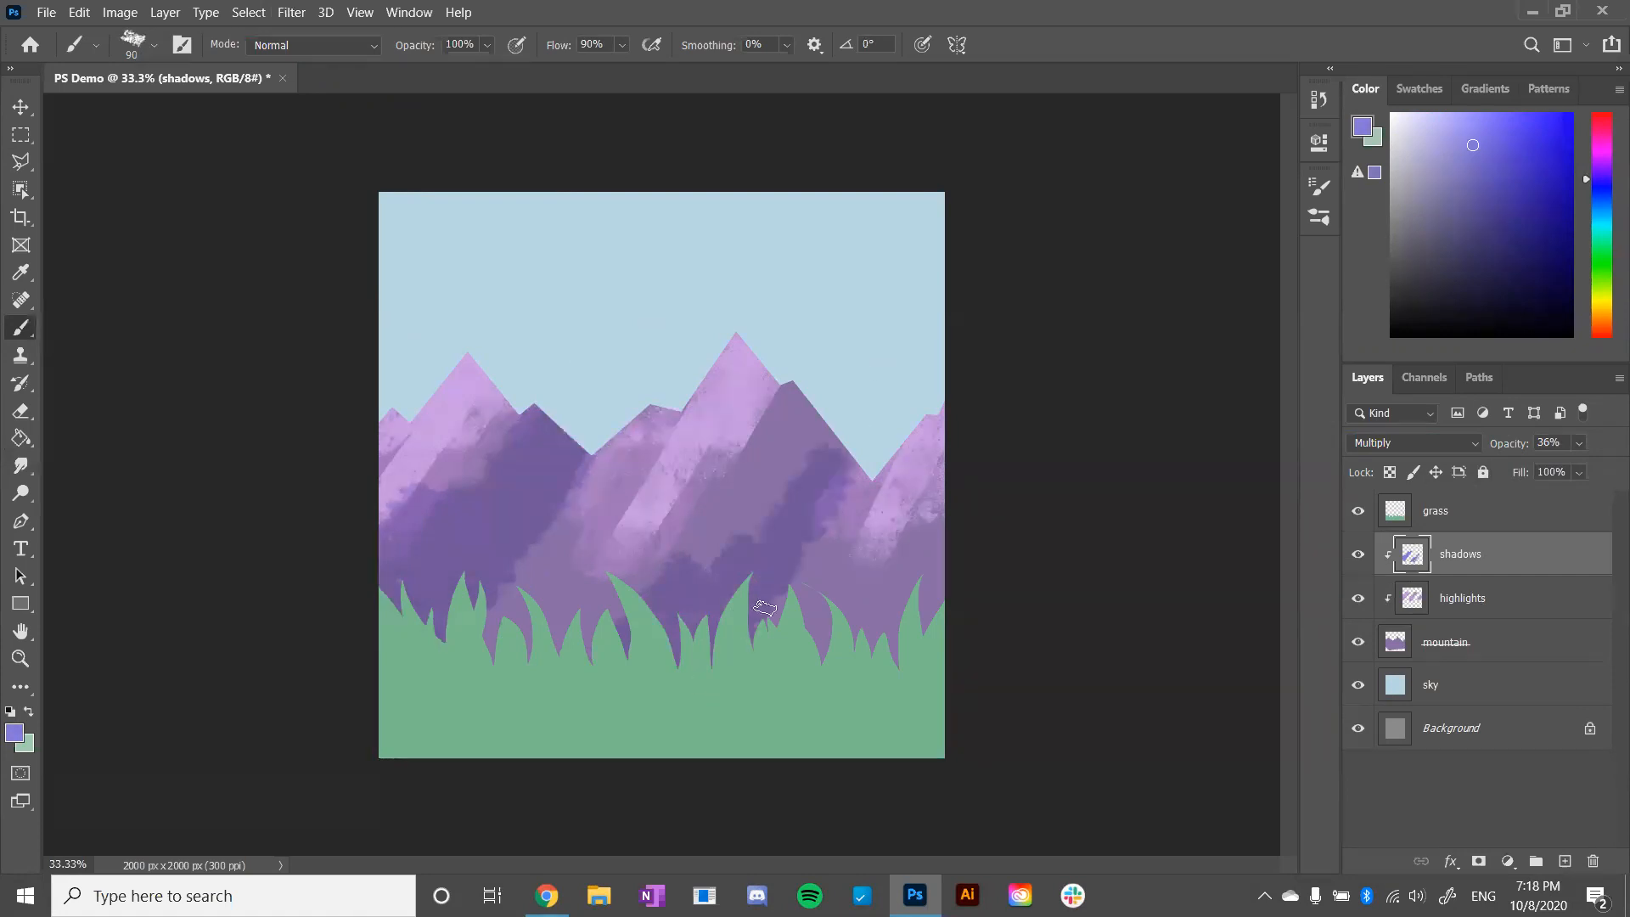
left_click_drag(764, 608, 837, 521)
left_click_drag(586, 660, 705, 531)
mouse_move(462, 660)
left_mouse_down()
mouse_move(394, 652)
mouse_move(739, 638)
left_mouse_up()
left_click_drag(482, 573, 492, 582)
mouse_move(952, 661)
left_mouse_down()
mouse_move(933, 618)
mouse_move(844, 706)
mouse_move(952, 549)
left_mouse_up()
mouse_move(879, 635)
left_mouse_down()
mouse_move(817, 607)
mouse_move(806, 571)
mouse_move(942, 598)
mouse_move(802, 541)
mouse_move(965, 592)
left_mouse_up()
mouse_move(499, 586)
left_mouse_down()
mouse_move(666, 630)
mouse_move(743, 618)
mouse_move(581, 631)
mouse_move(728, 502)
left_mouse_up()
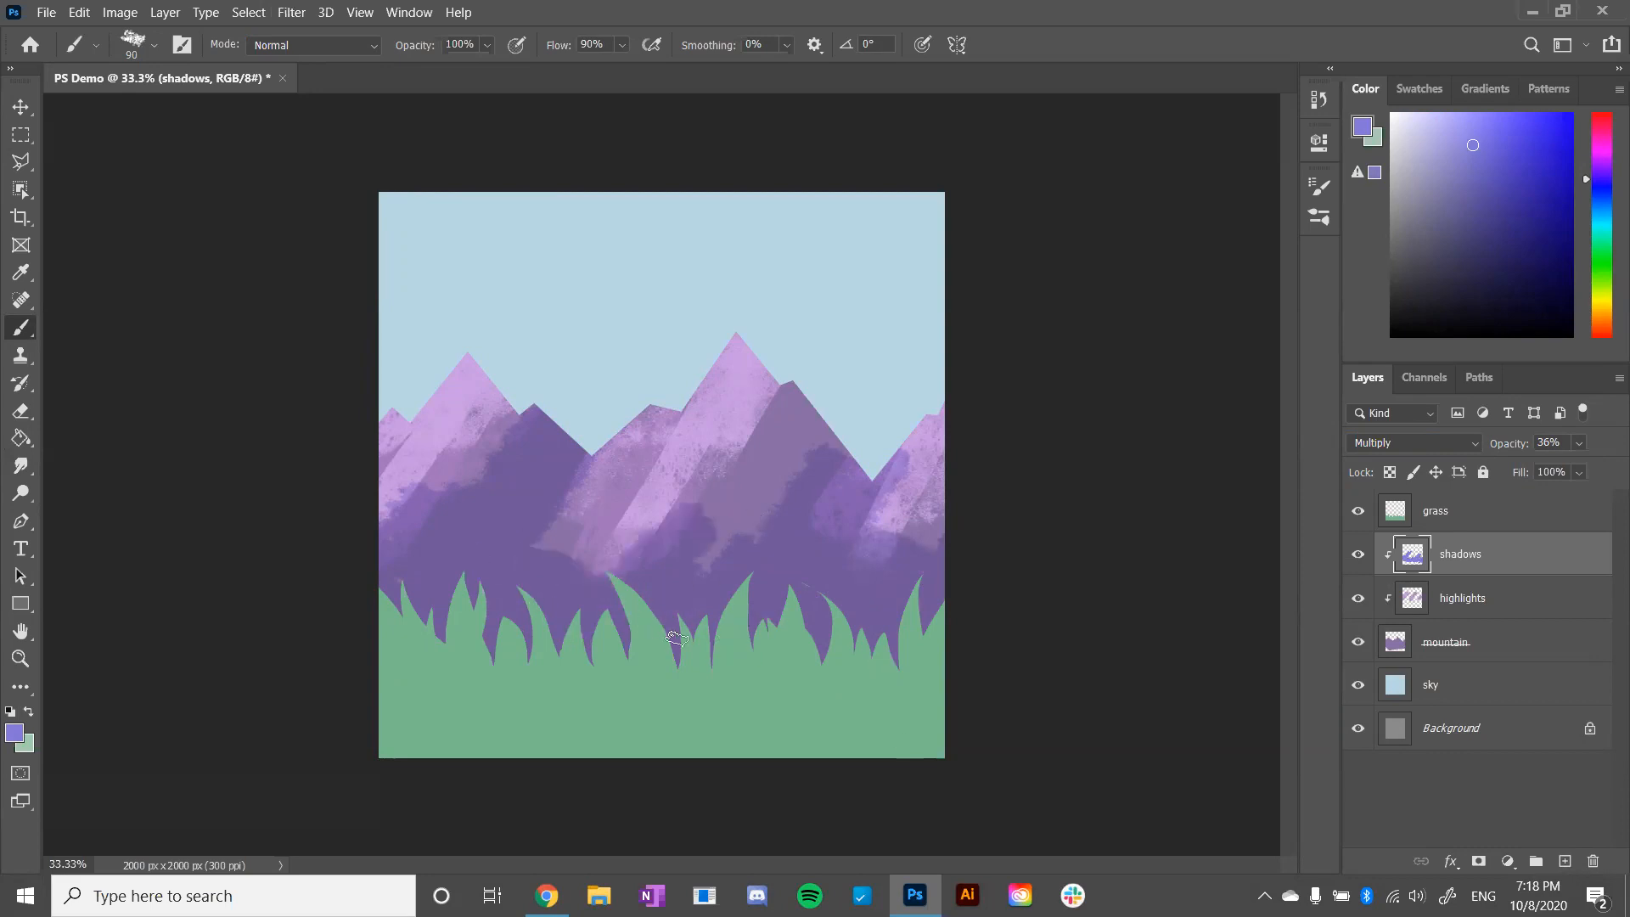
- Fill the rest of the tallest mountain's shaded slope with shadow and undo the stray stroke
left_click_drag(677, 639, 821, 513)
mouse_move(822, 367)
left_mouse_down()
mouse_move(802, 369)
mouse_move(803, 476)
left_mouse_up()
key("ctrl+z")
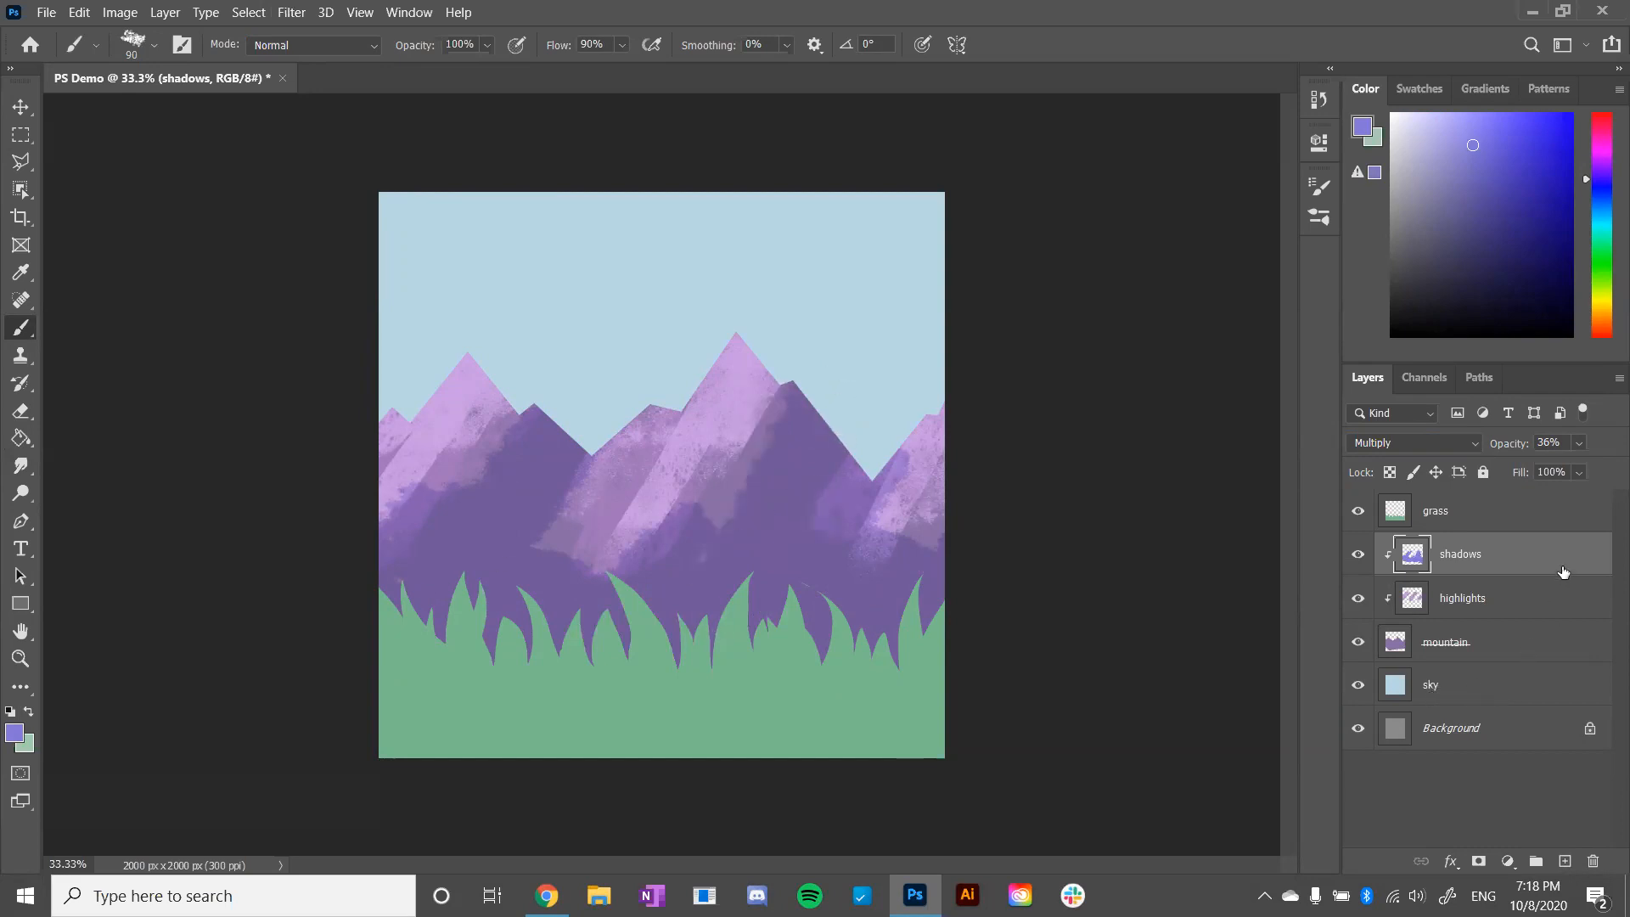
- Add a new layer above grass and clip it to the grass with a clipping mask
left_click(1478, 513)
left_click(1564, 862)
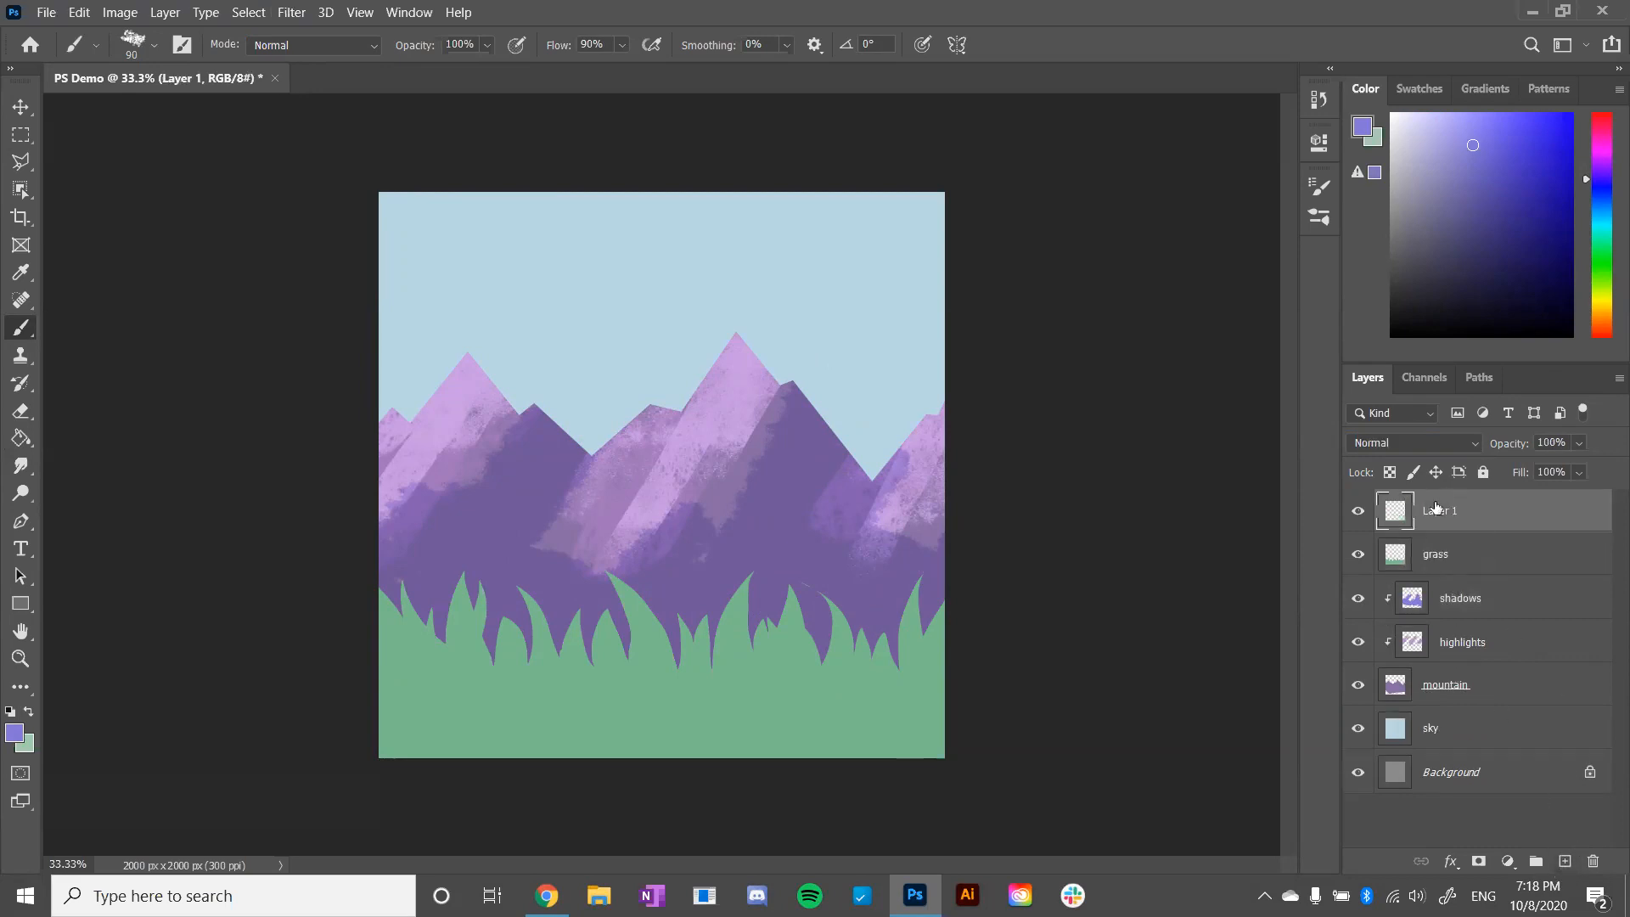
right_click(1446, 520)
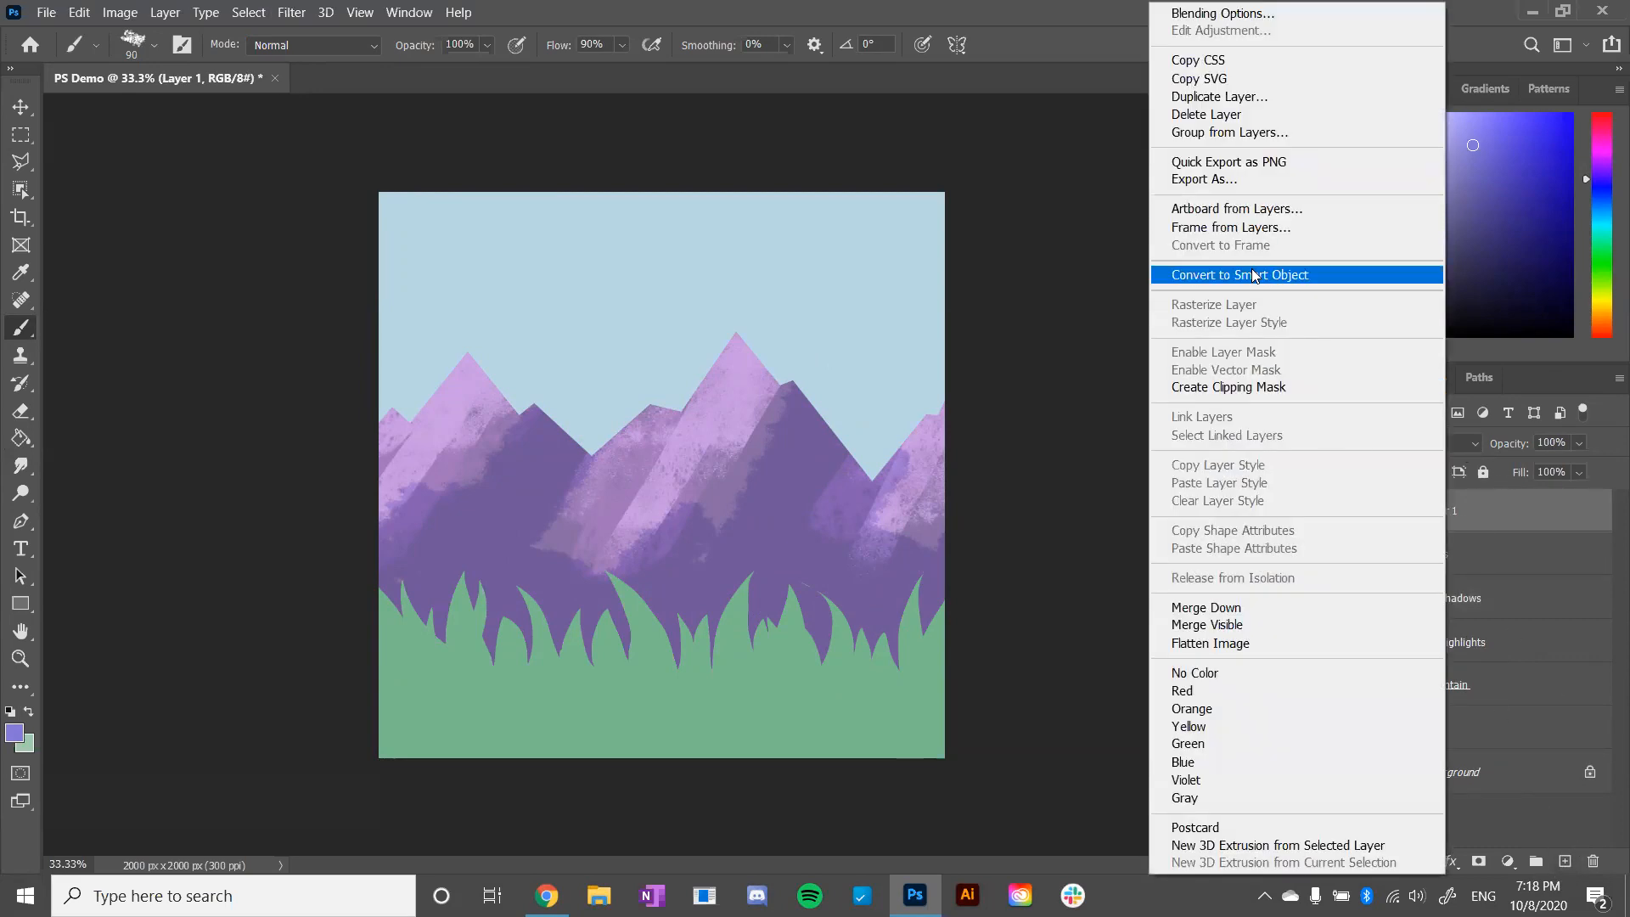
left_click(1267, 387)
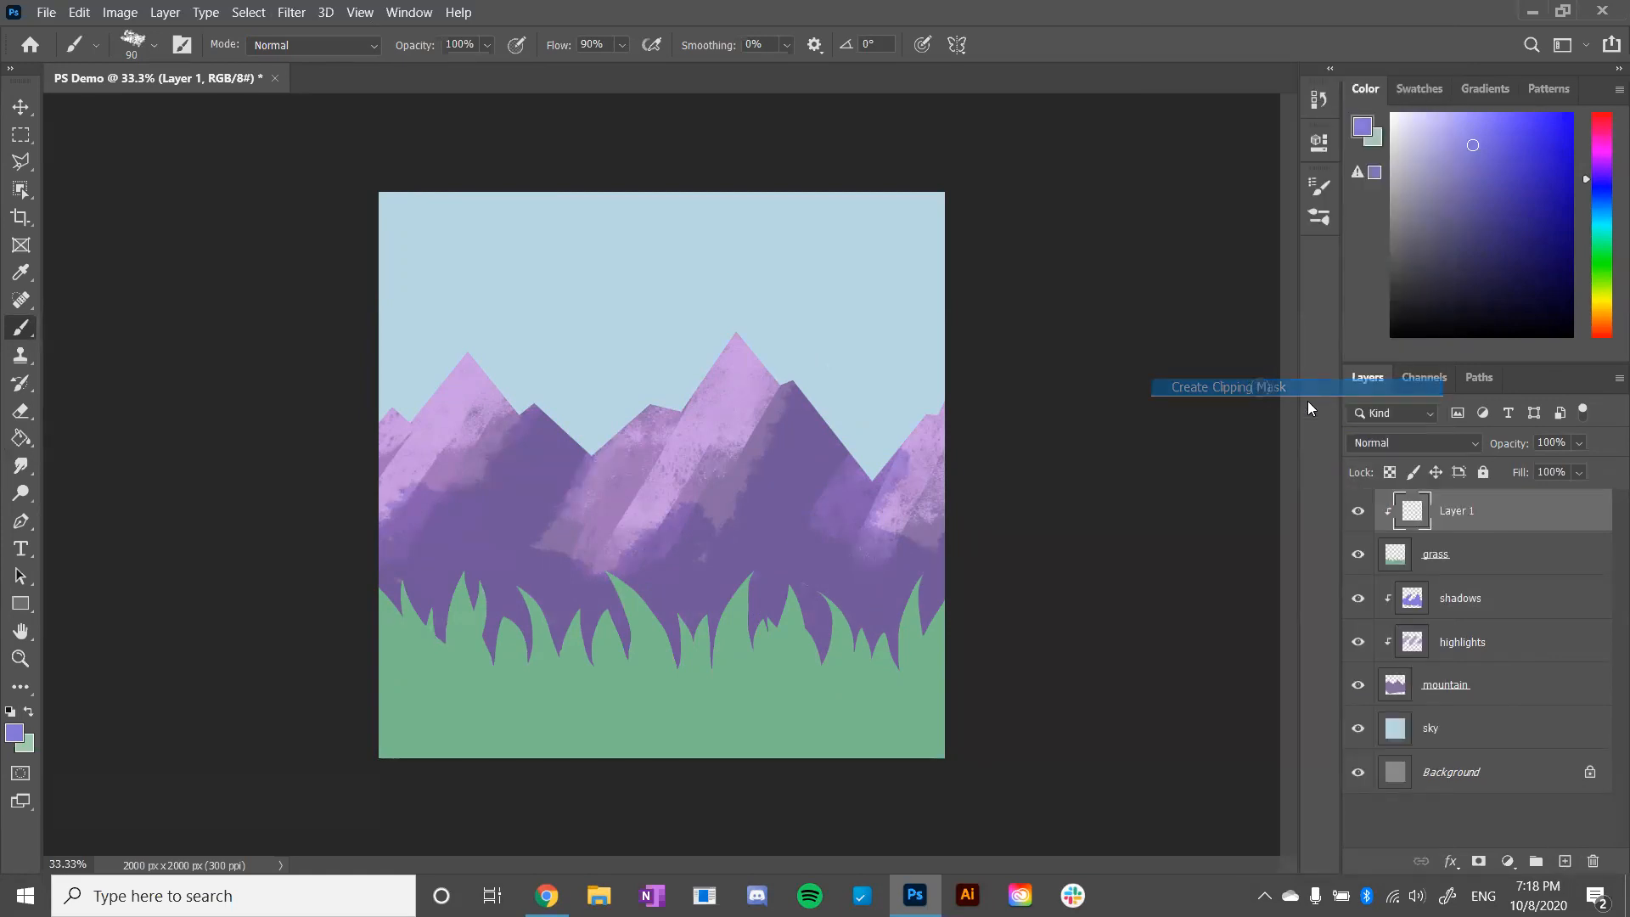
- Pick a pale yellow foreground colour and switch to the Sampled Brush 13 9 brush for the grass highlights
left_click(1603, 296)
left_click_drag(1449, 160, 1439, 154)
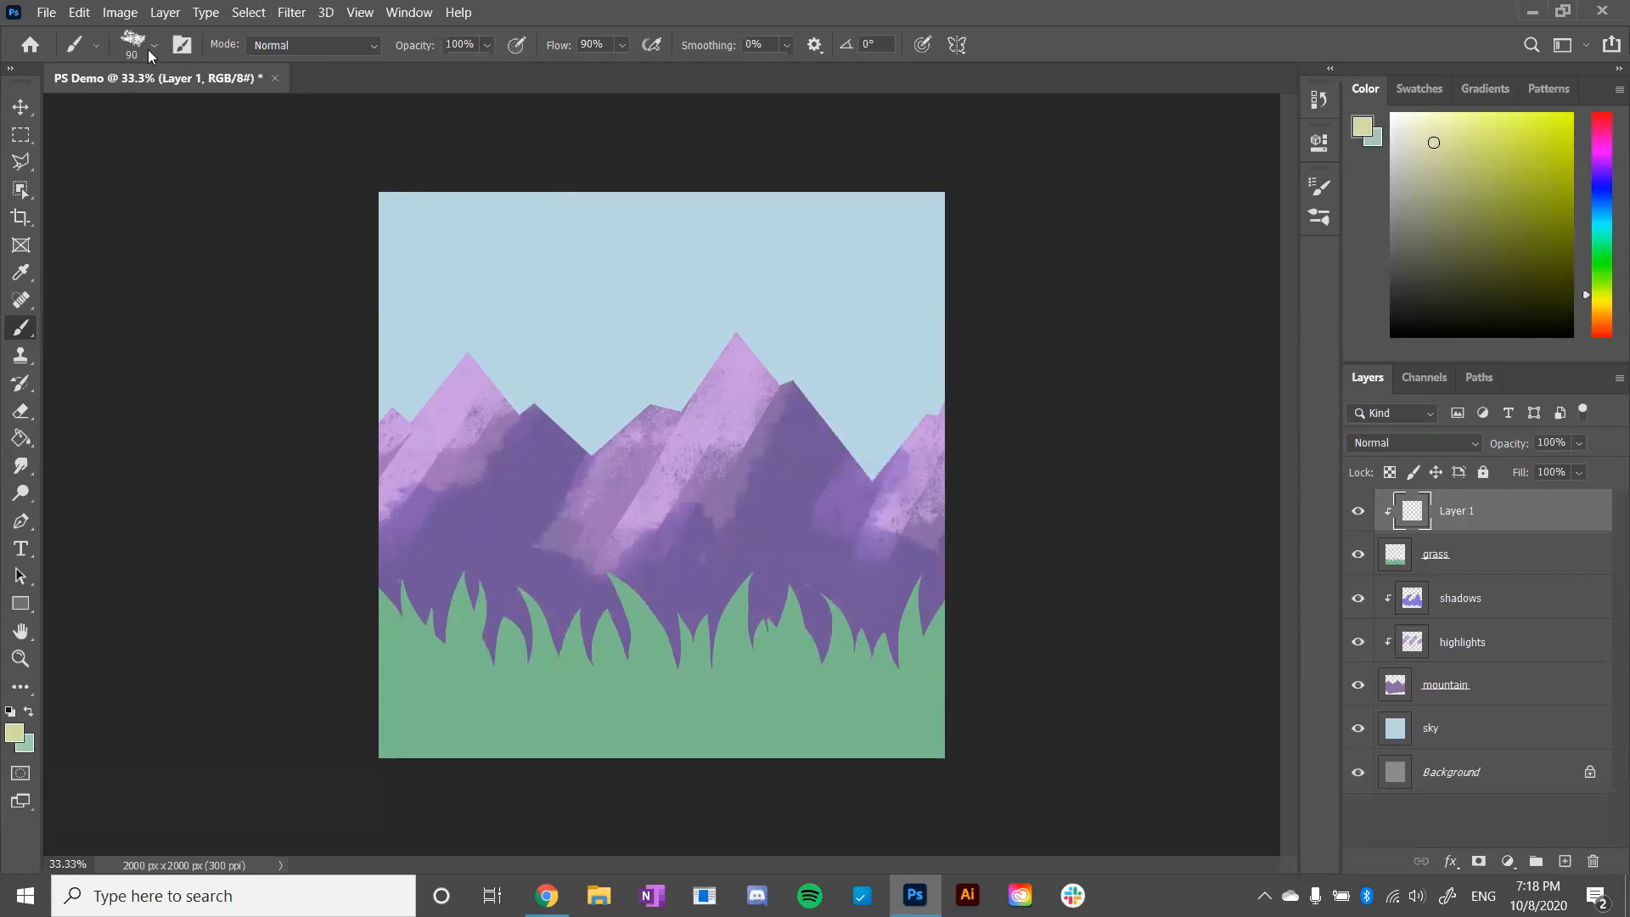
left_click(150, 51)
left_click(265, 377)
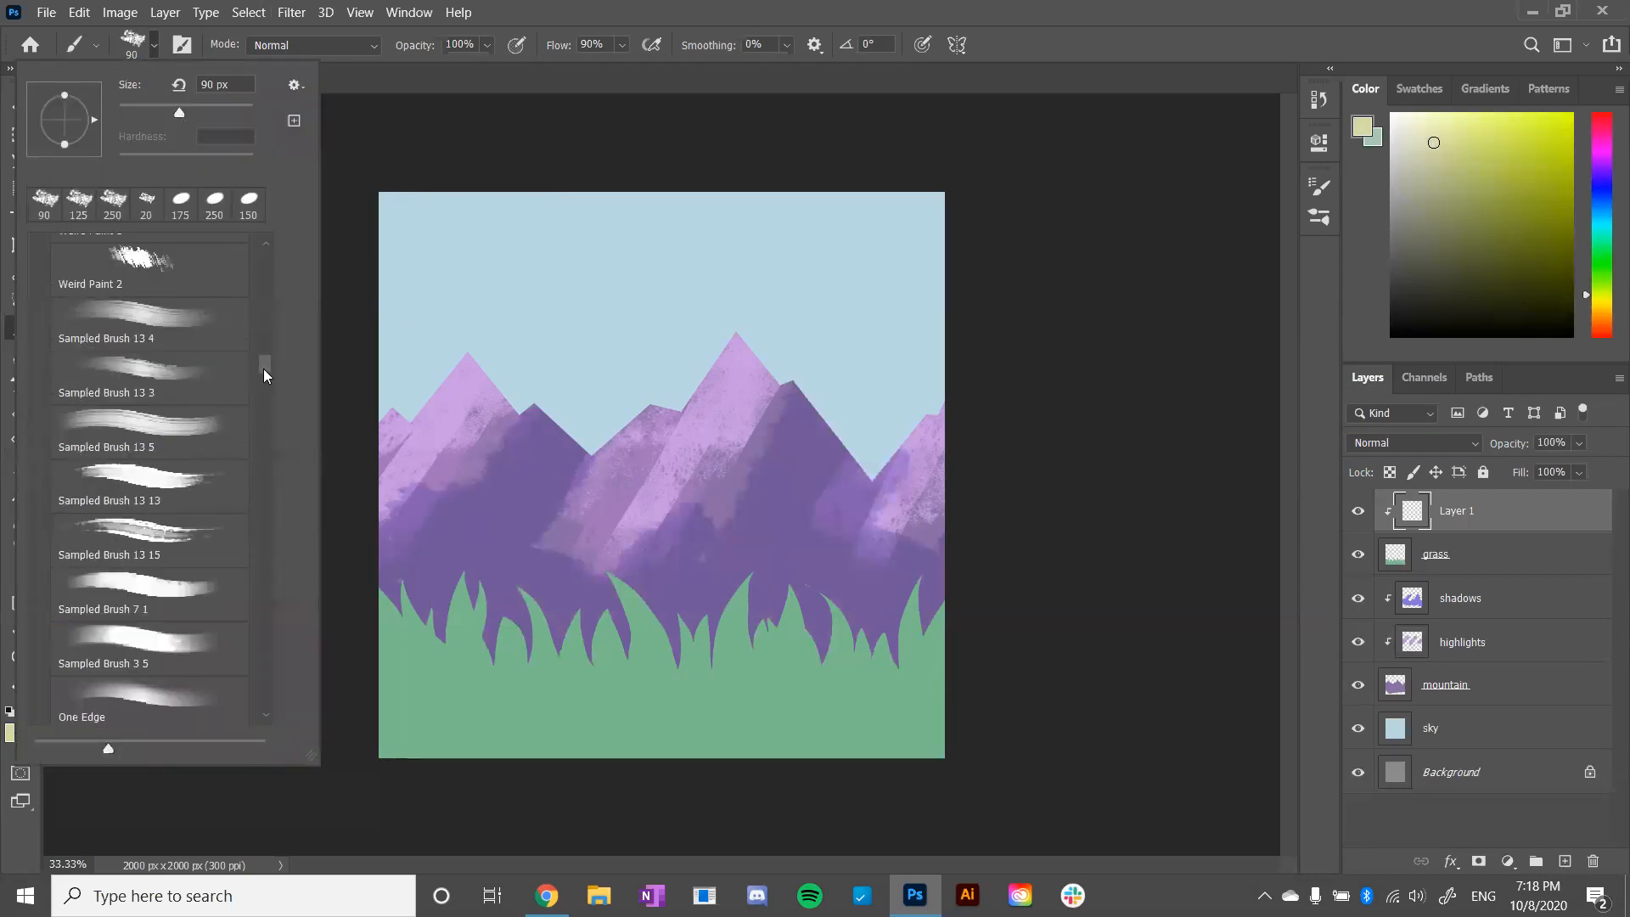
left_click(263, 429)
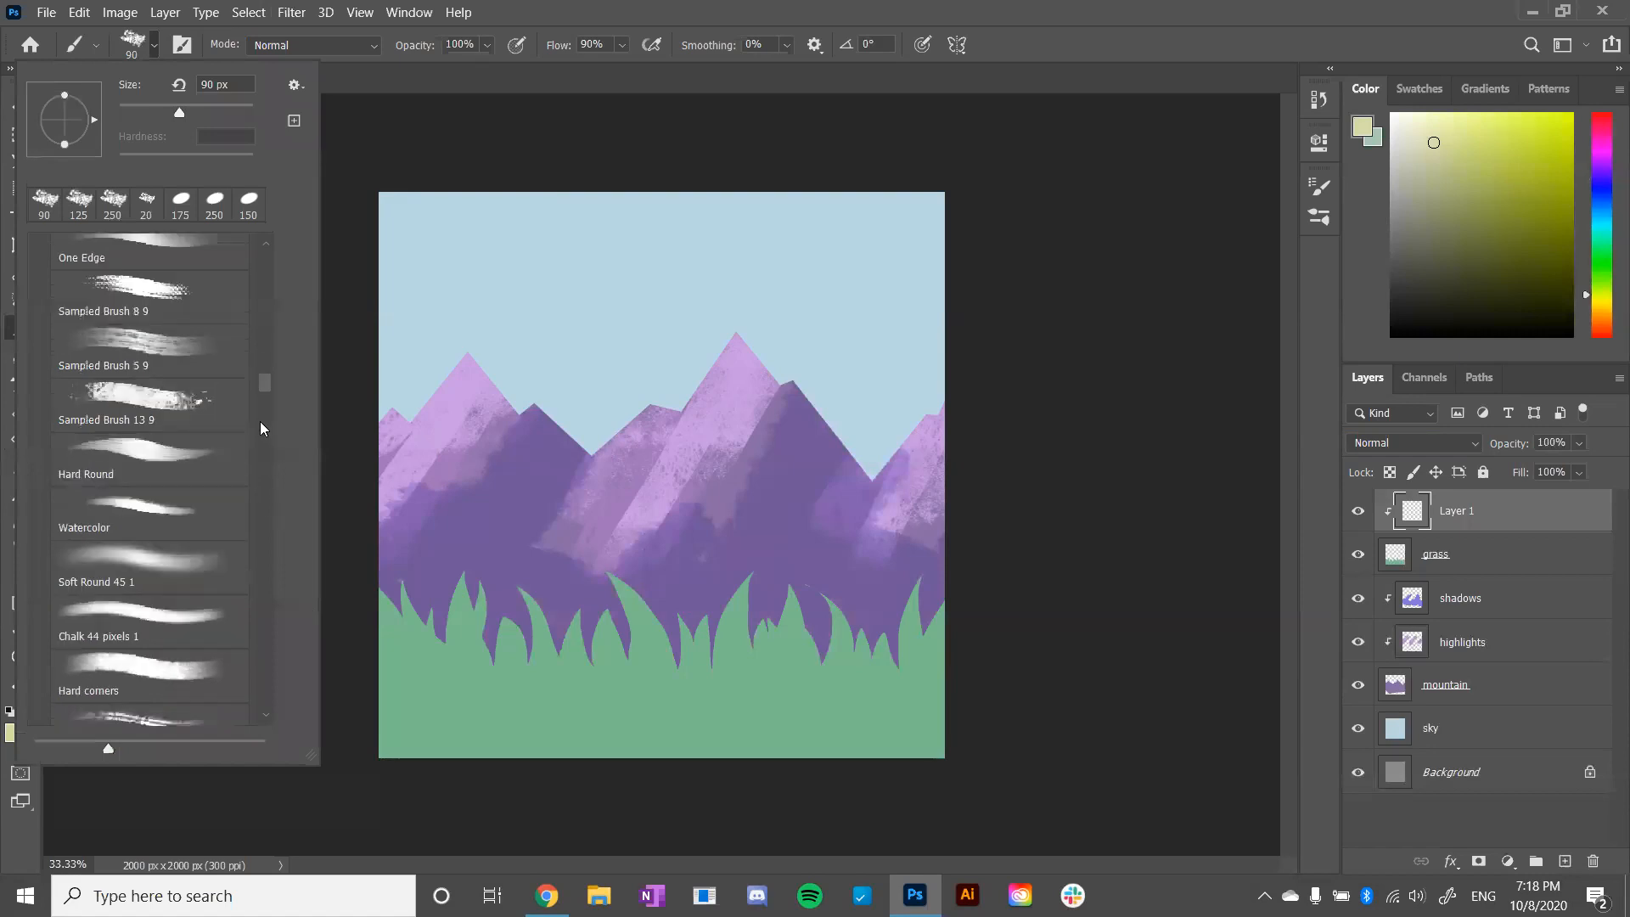
left_click(180, 413)
left_click(535, 735)
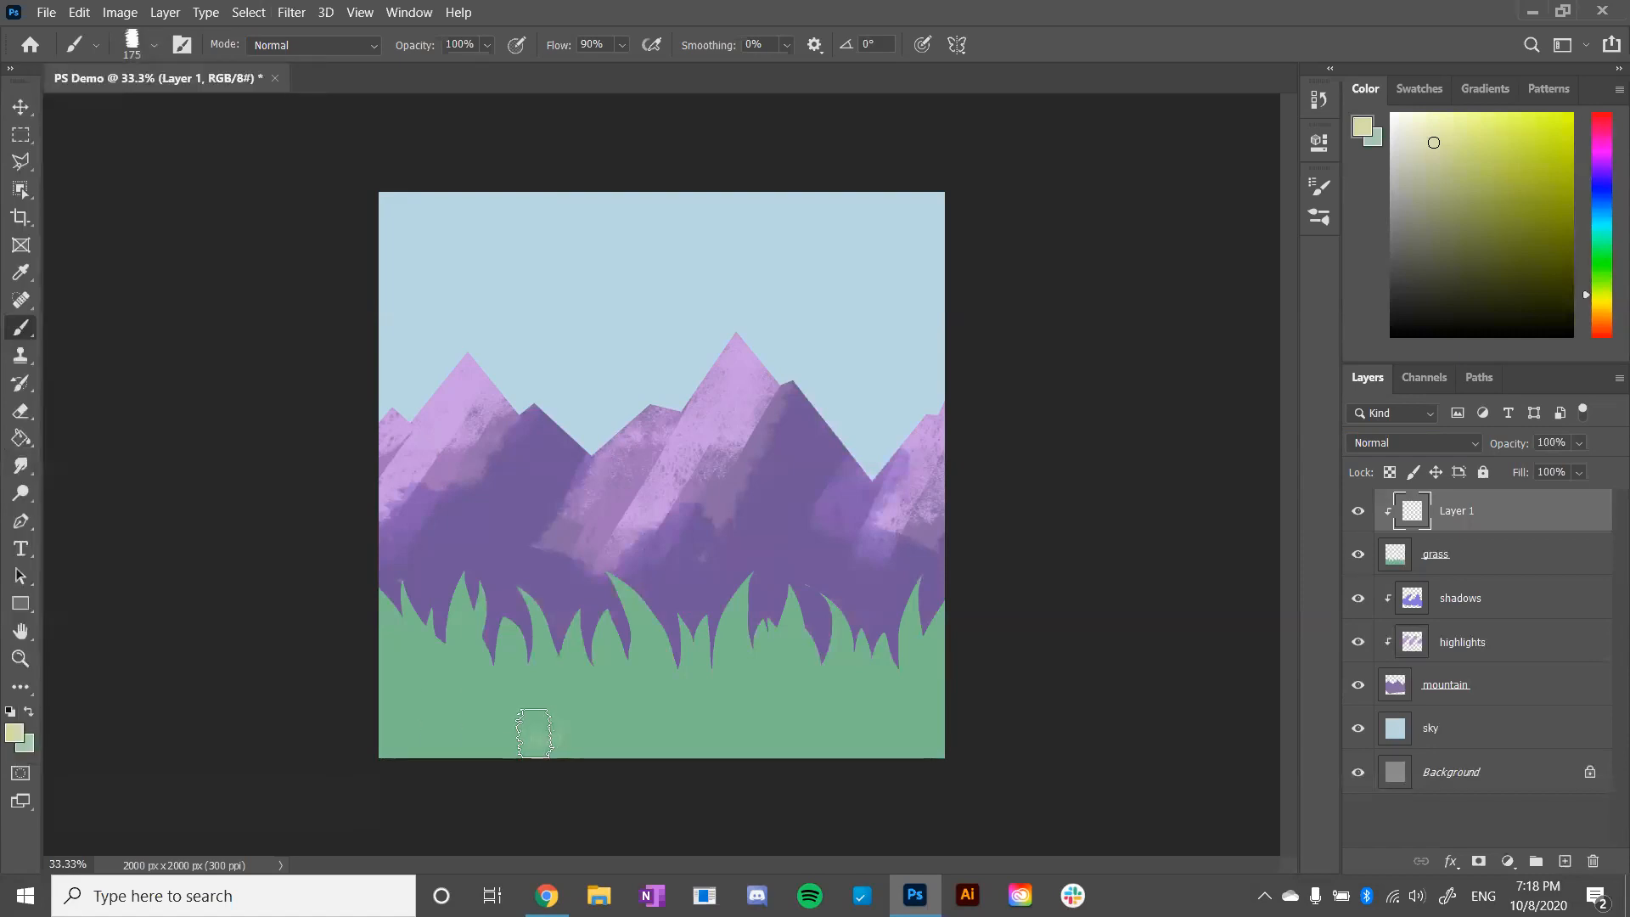
- Paint pale yellow highlights over the left grass blades, undoing the unwanted strokes
mouse_move(458, 689)
left_mouse_down()
mouse_move(370, 584)
mouse_move(492, 726)
left_mouse_up()
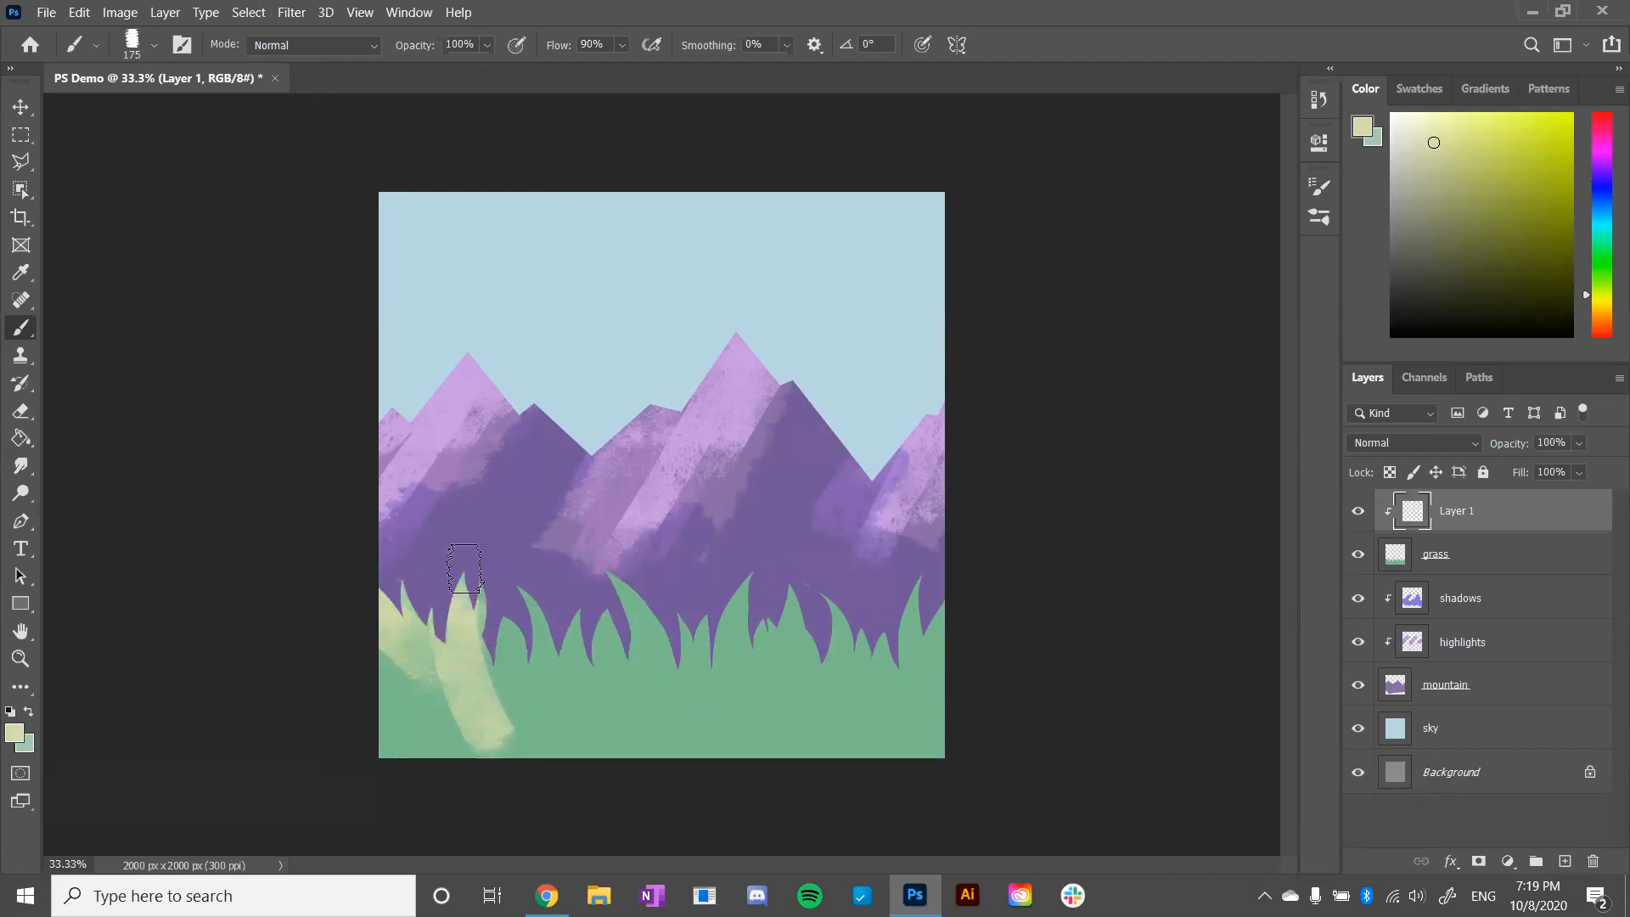
key("ctrl+z")
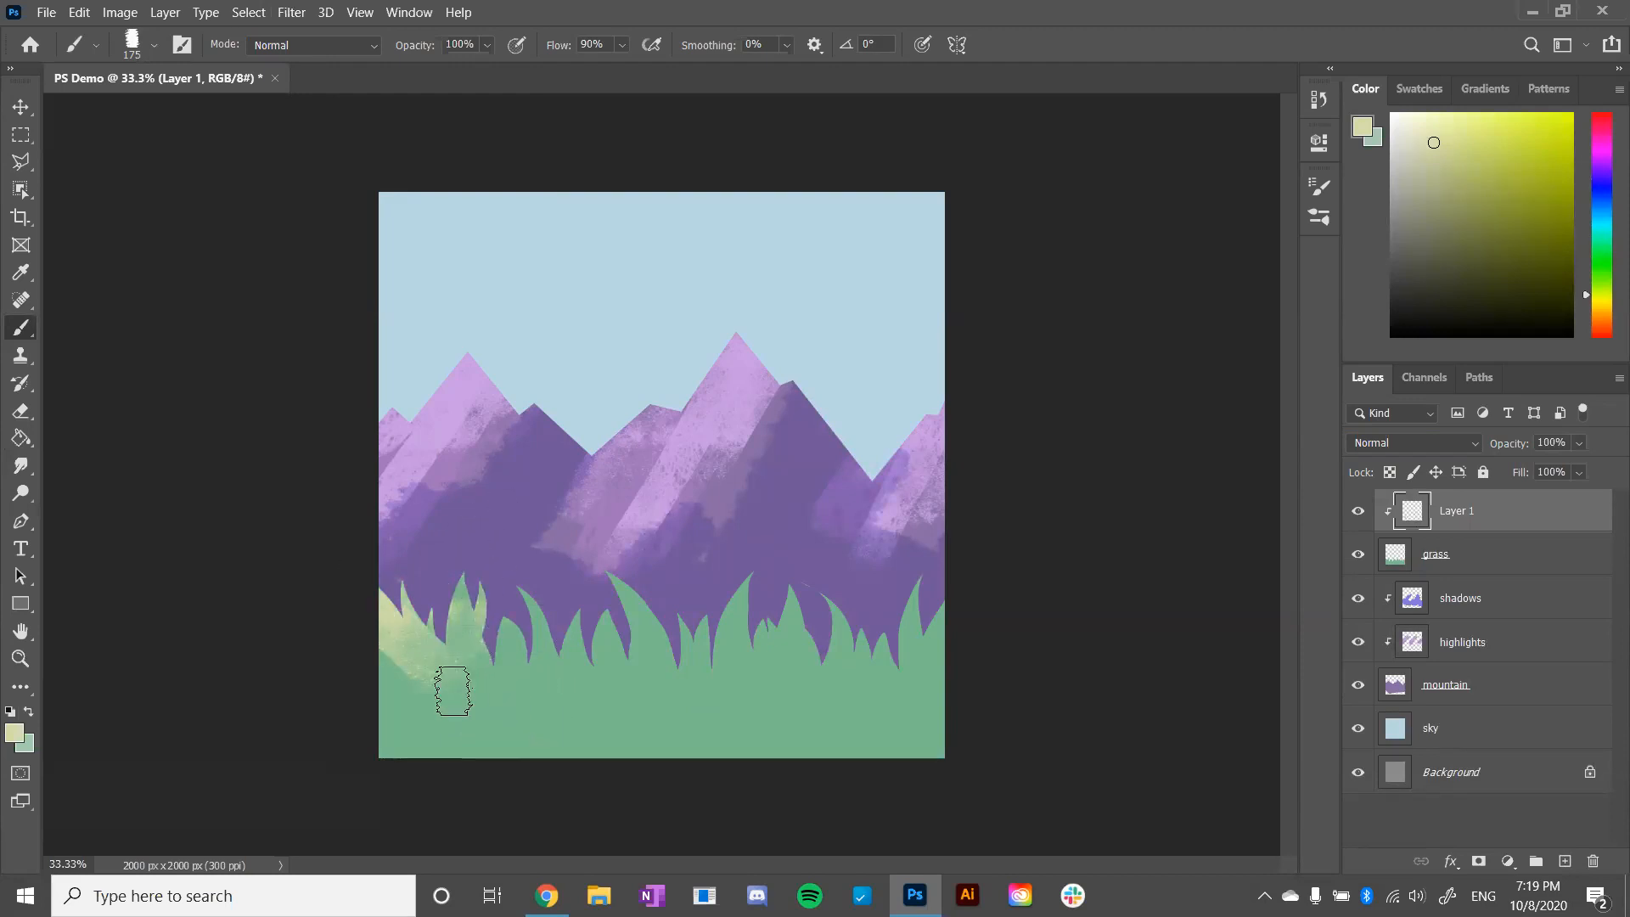
mouse_move(480, 591)
left_mouse_down()
mouse_move(479, 704)
mouse_move(489, 573)
mouse_move(508, 598)
mouse_move(510, 571)
mouse_move(533, 716)
mouse_move(514, 560)
mouse_move(616, 611)
mouse_move(577, 582)
mouse_move(609, 669)
mouse_move(584, 585)
mouse_move(554, 659)
mouse_move(538, 600)
mouse_move(597, 613)
mouse_move(607, 698)
mouse_move(584, 577)
mouse_move(600, 578)
mouse_move(583, 564)
mouse_move(685, 705)
mouse_move(735, 623)
mouse_move(715, 577)
mouse_move(745, 564)
mouse_move(731, 618)
mouse_move(764, 552)
left_mouse_up()
key("ctrl+z")
key("ctrl+z")
key("ctrl+z")
key("ctrl+z")
key("ctrl+z")
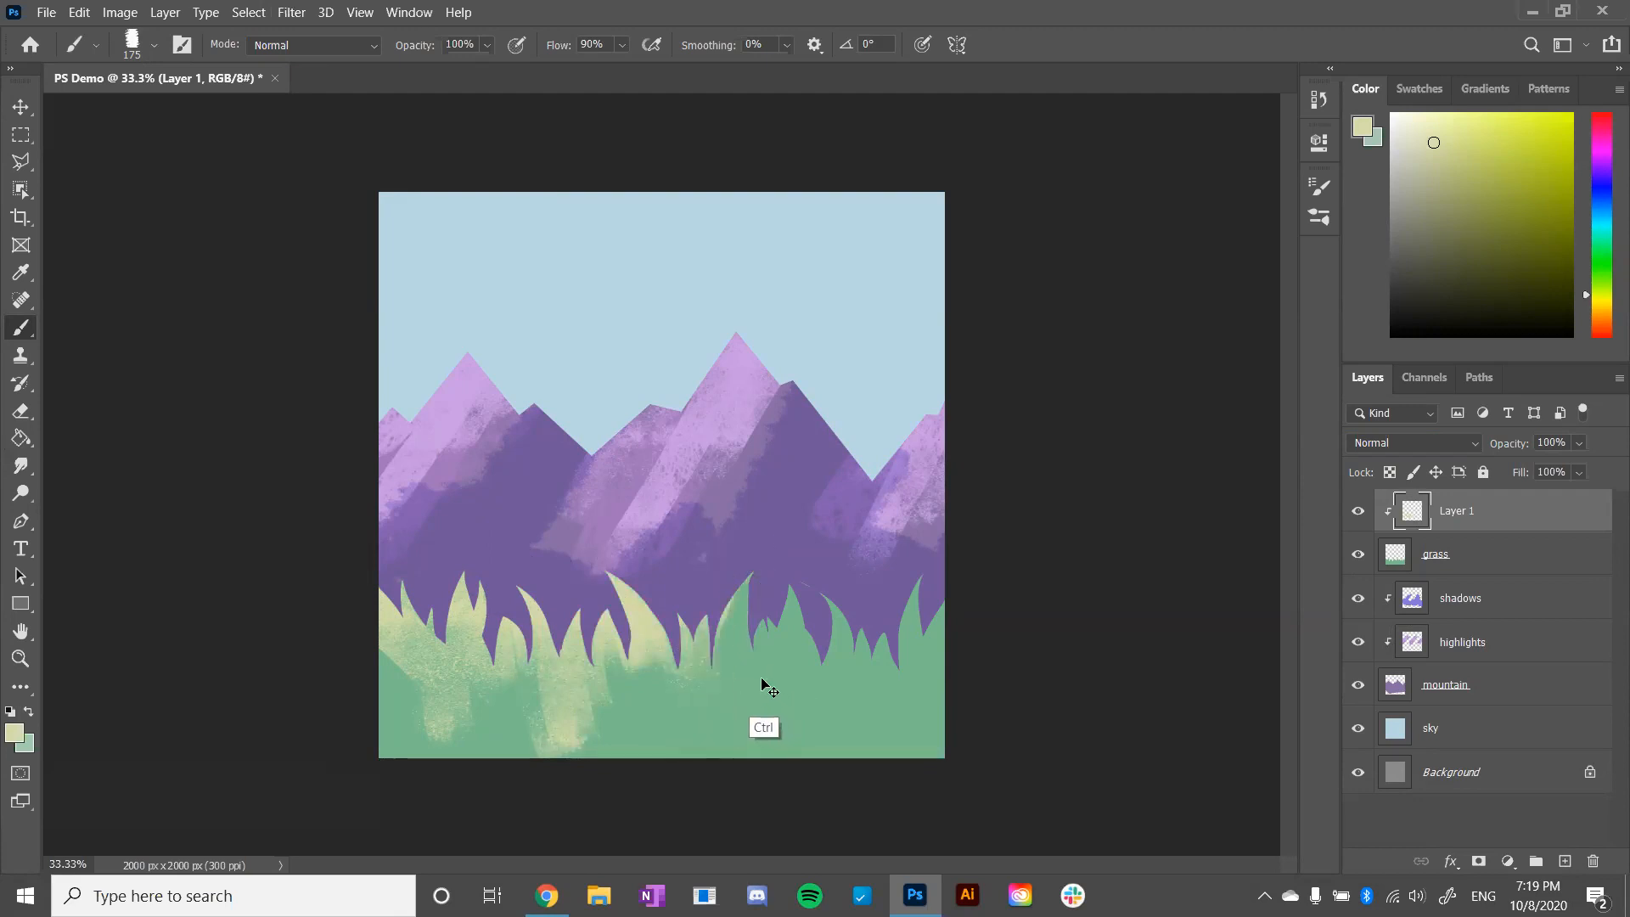
- Reduce the brush size to 90 px and paint pale yellow highlights down the middle and right grass blades
key("bracketleft")
key("bracketleft")
key("bracketleft")
key("bracketleft")
left_click_drag(599, 575, 599, 721)
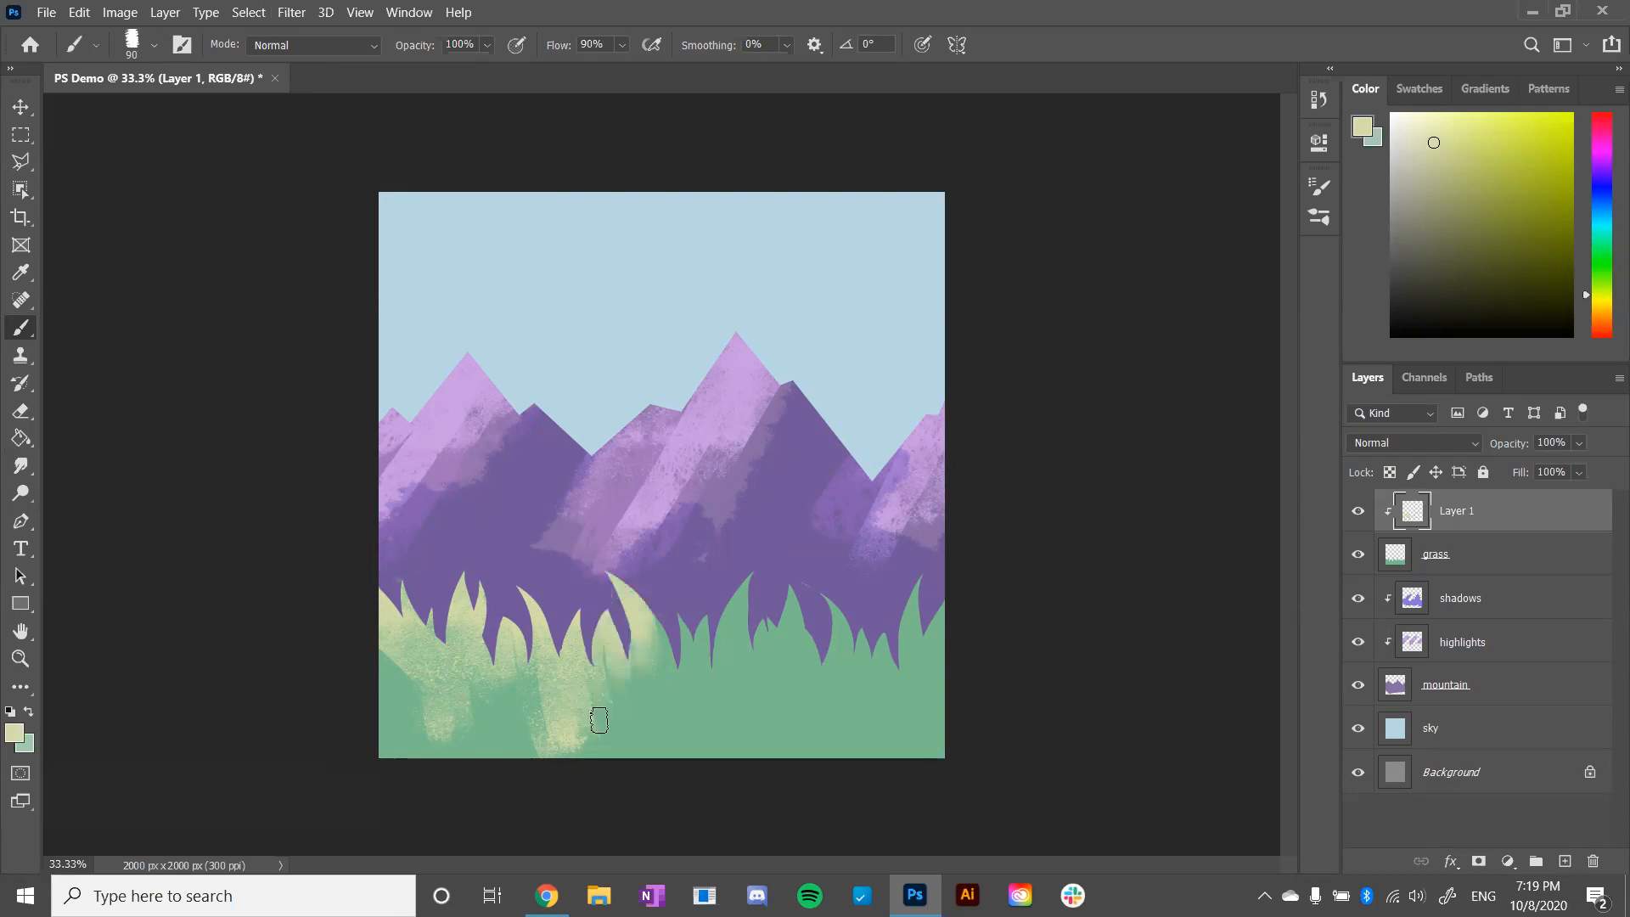
left_click_drag(743, 579, 710, 726)
left_click_drag(681, 602, 668, 752)
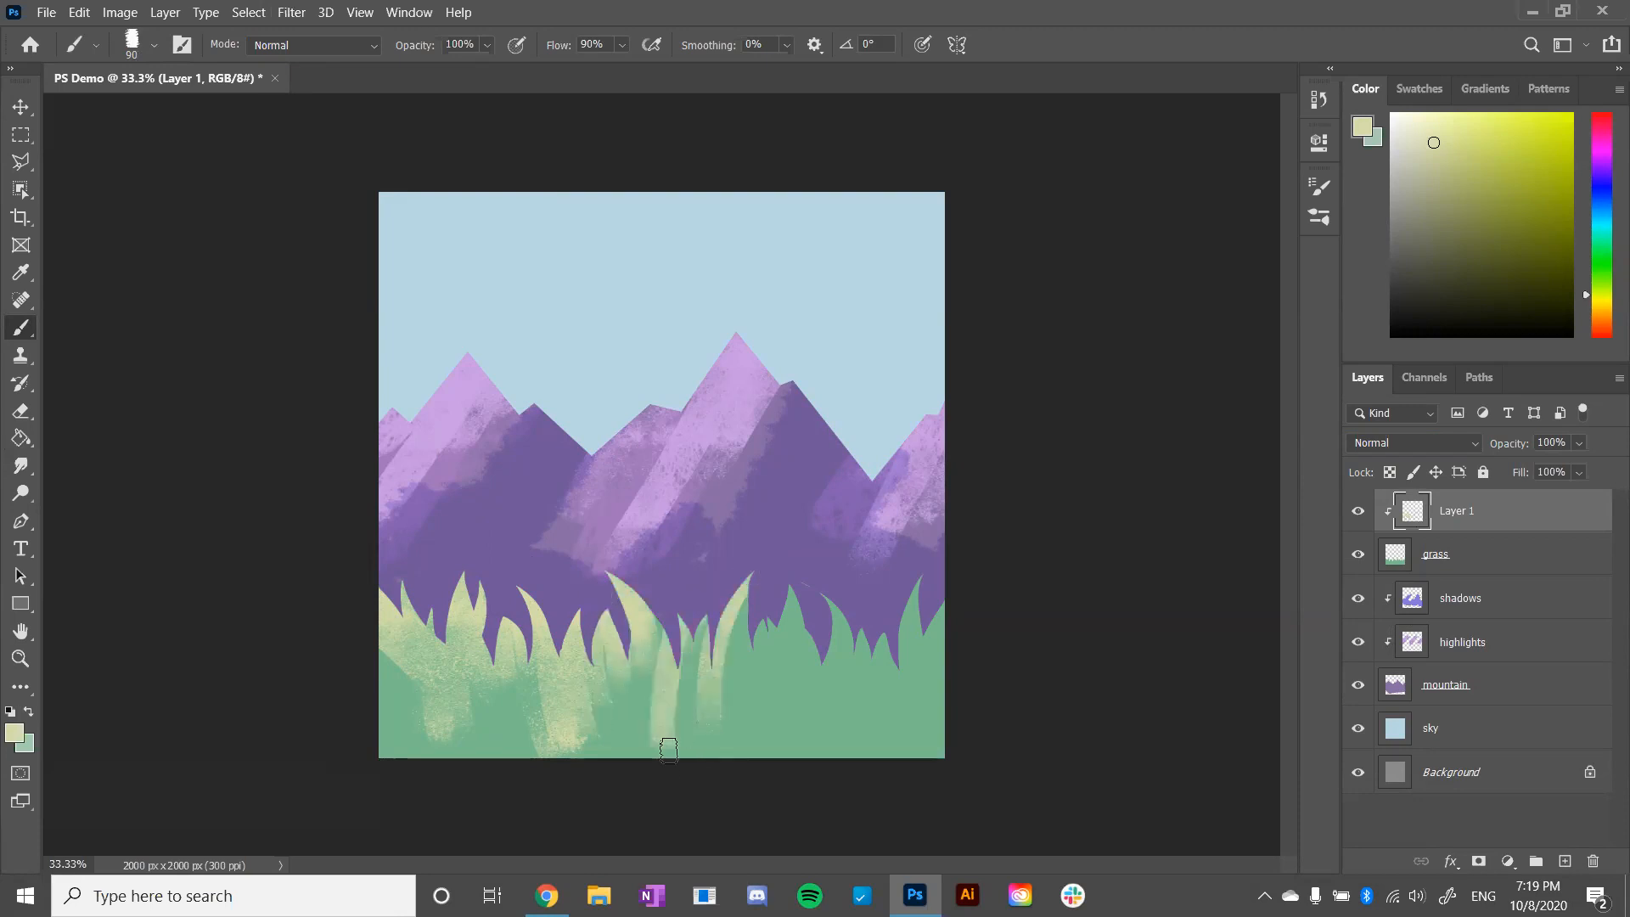
key("ctrl+z")
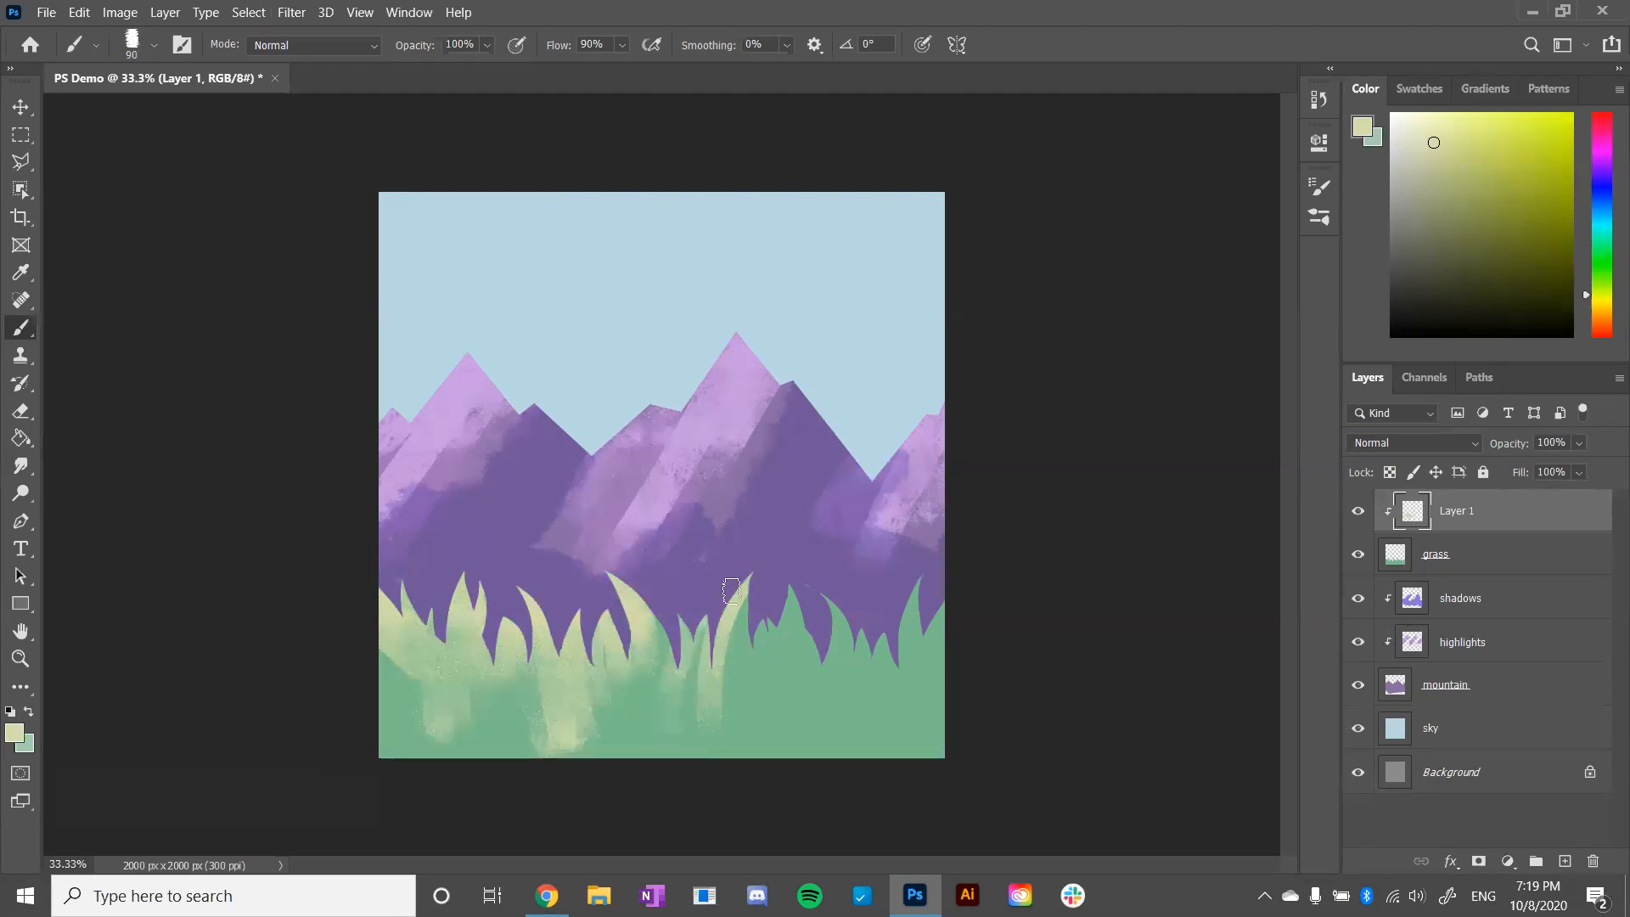
mouse_move(764, 713)
left_mouse_down()
mouse_move(793, 599)
mouse_move(789, 636)
left_mouse_up()
mouse_move(807, 574)
left_mouse_down()
mouse_move(790, 667)
mouse_move(812, 615)
mouse_move(828, 637)
mouse_move(811, 726)
left_mouse_up()
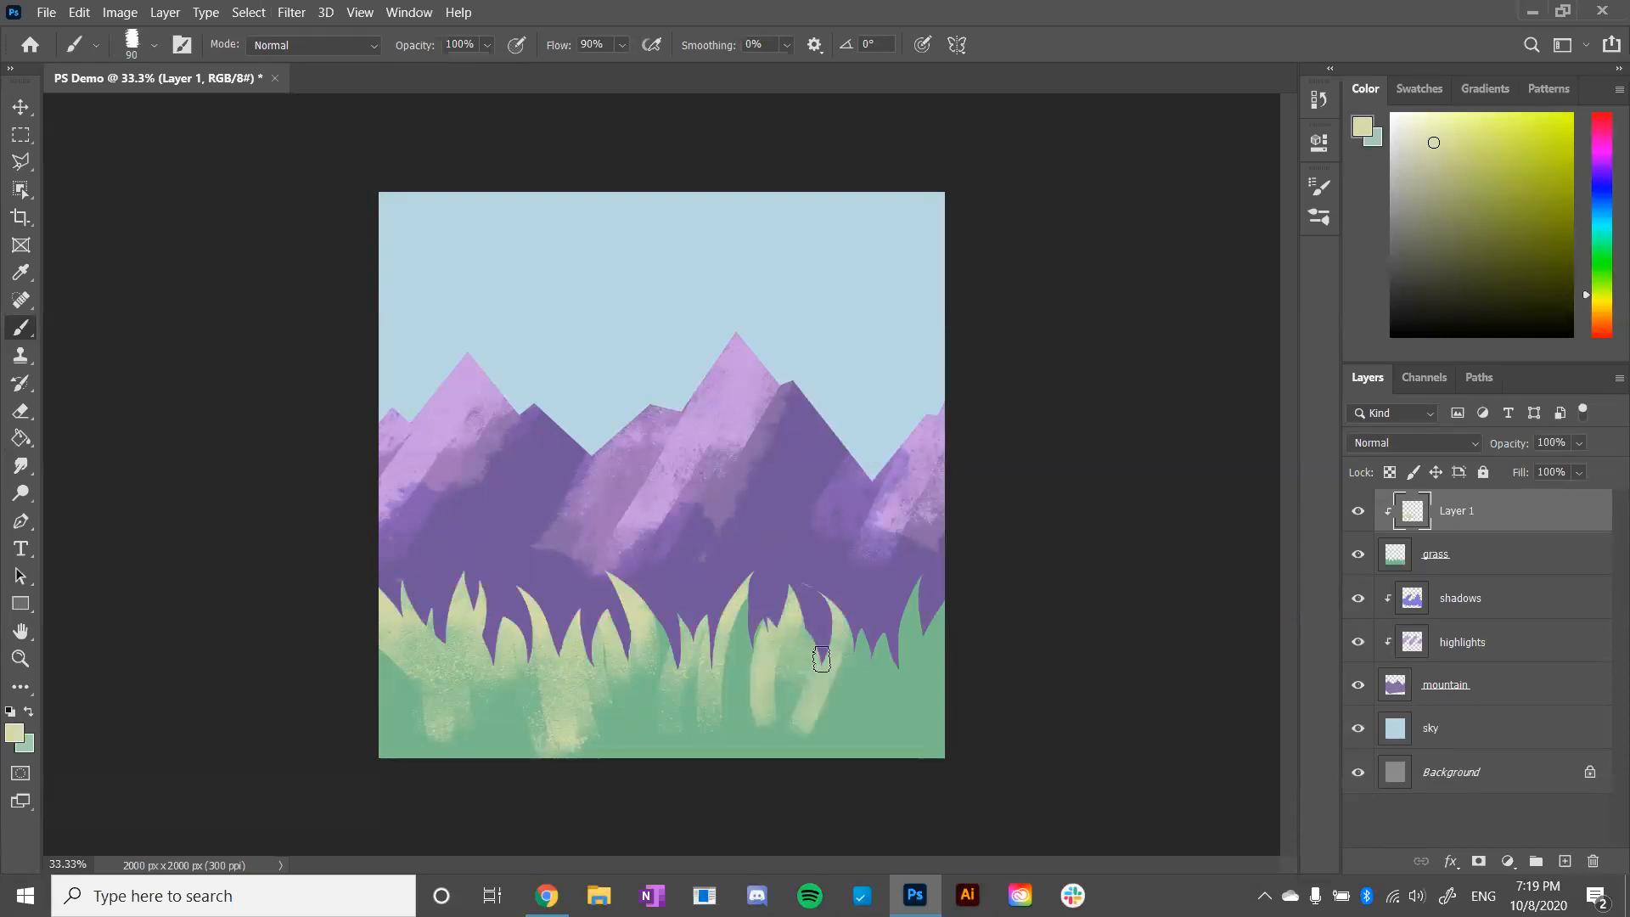
mouse_move(885, 629)
left_mouse_down()
mouse_move(879, 667)
mouse_move(904, 662)
left_mouse_up()
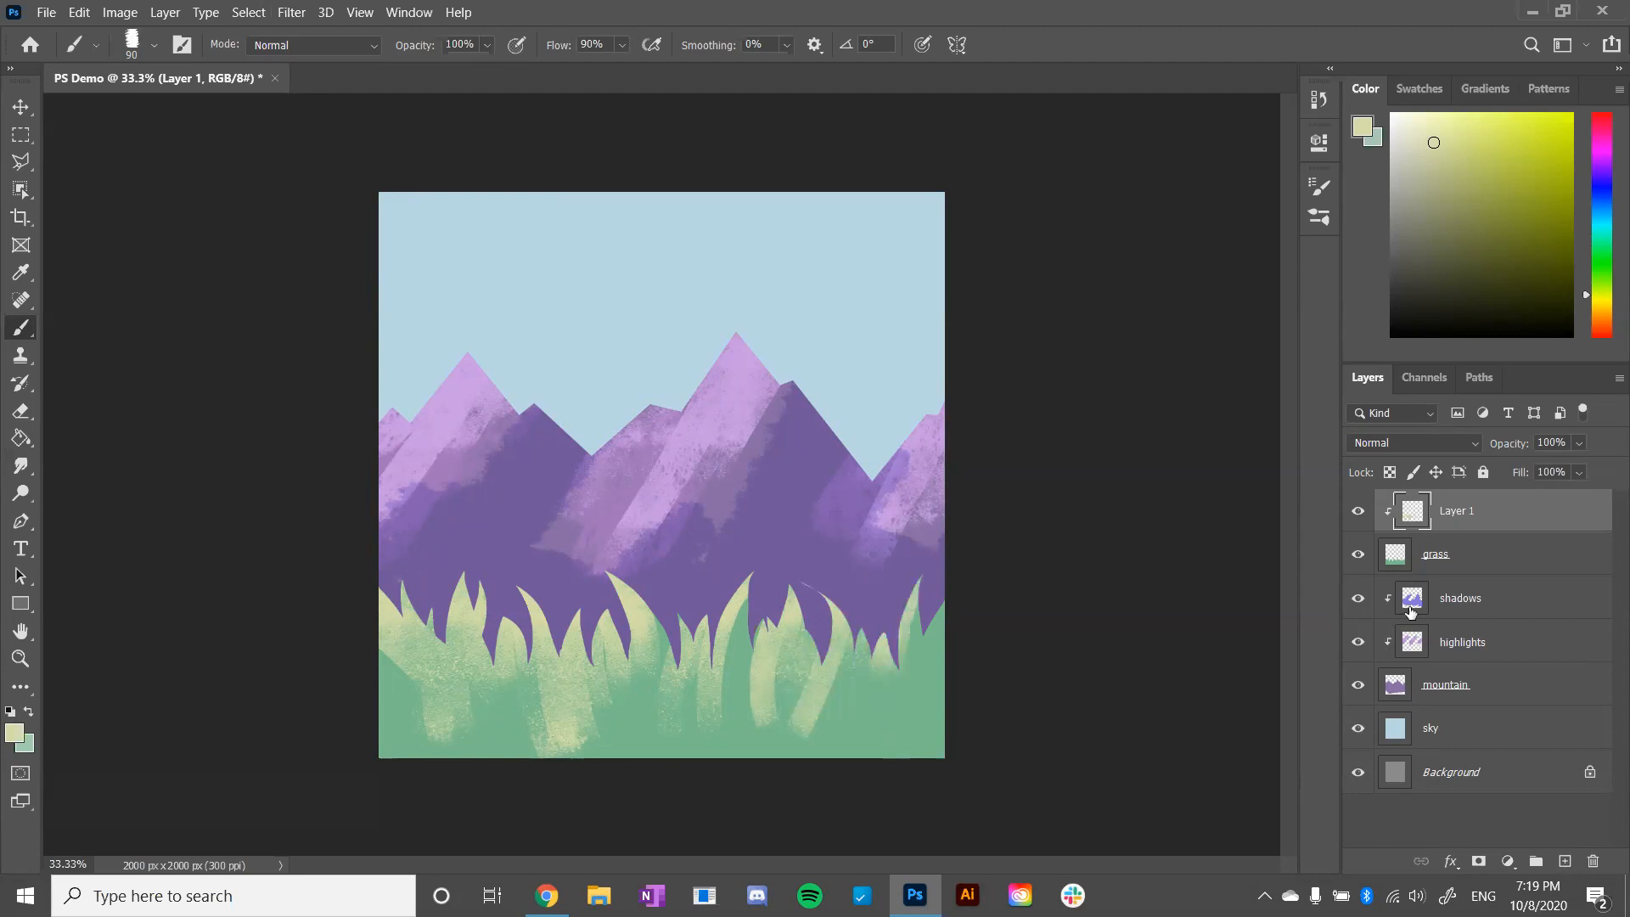
left_click(1469, 647)
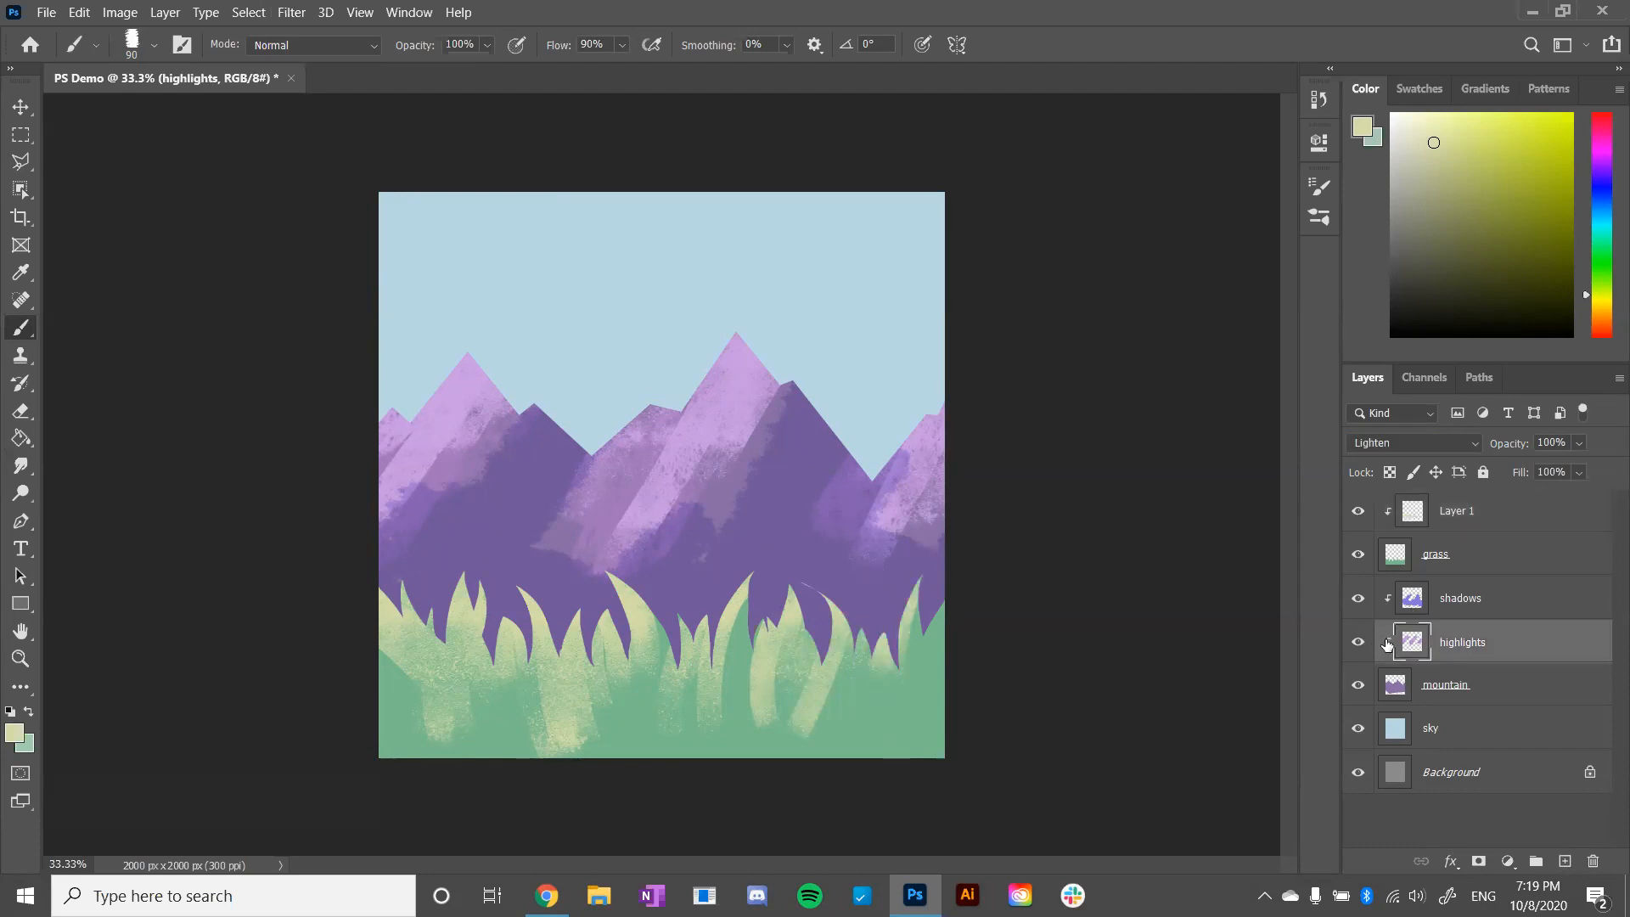
left_click(1465, 610)
left_click(1469, 652)
left_click(1457, 613)
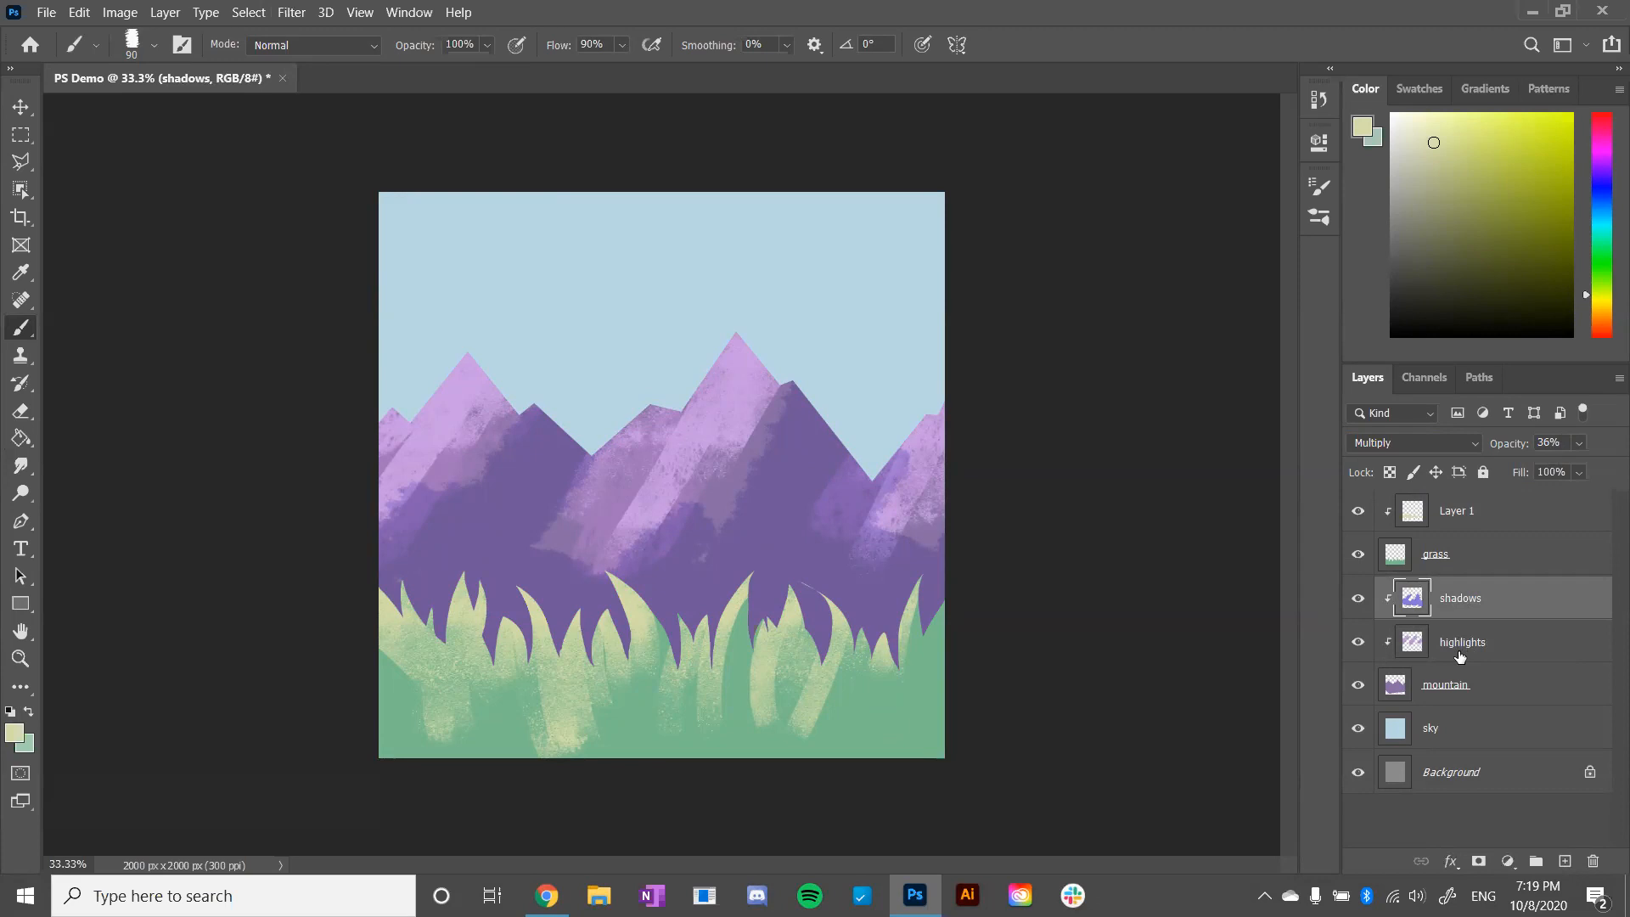
left_click(1456, 556)
- Group the shadows, highlights and mountain layers and name the group mountains
left_click(1497, 601)
left_click(1500, 708, "shift")
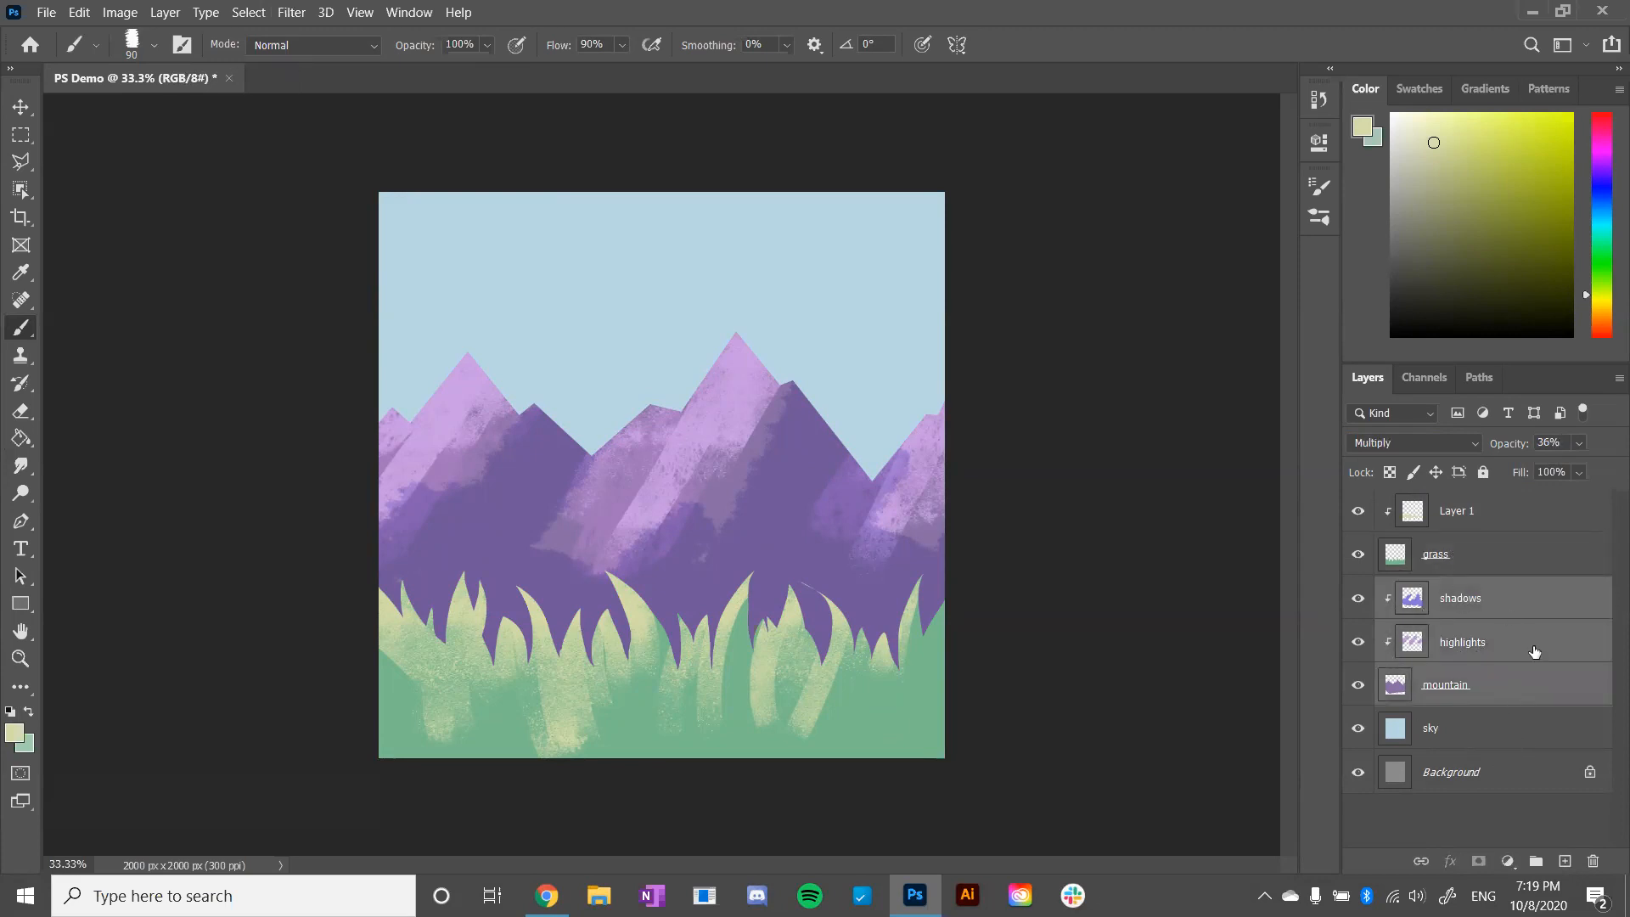
left_click(1535, 859)
double_click(1438, 590)
type("mountains")
key("Return")
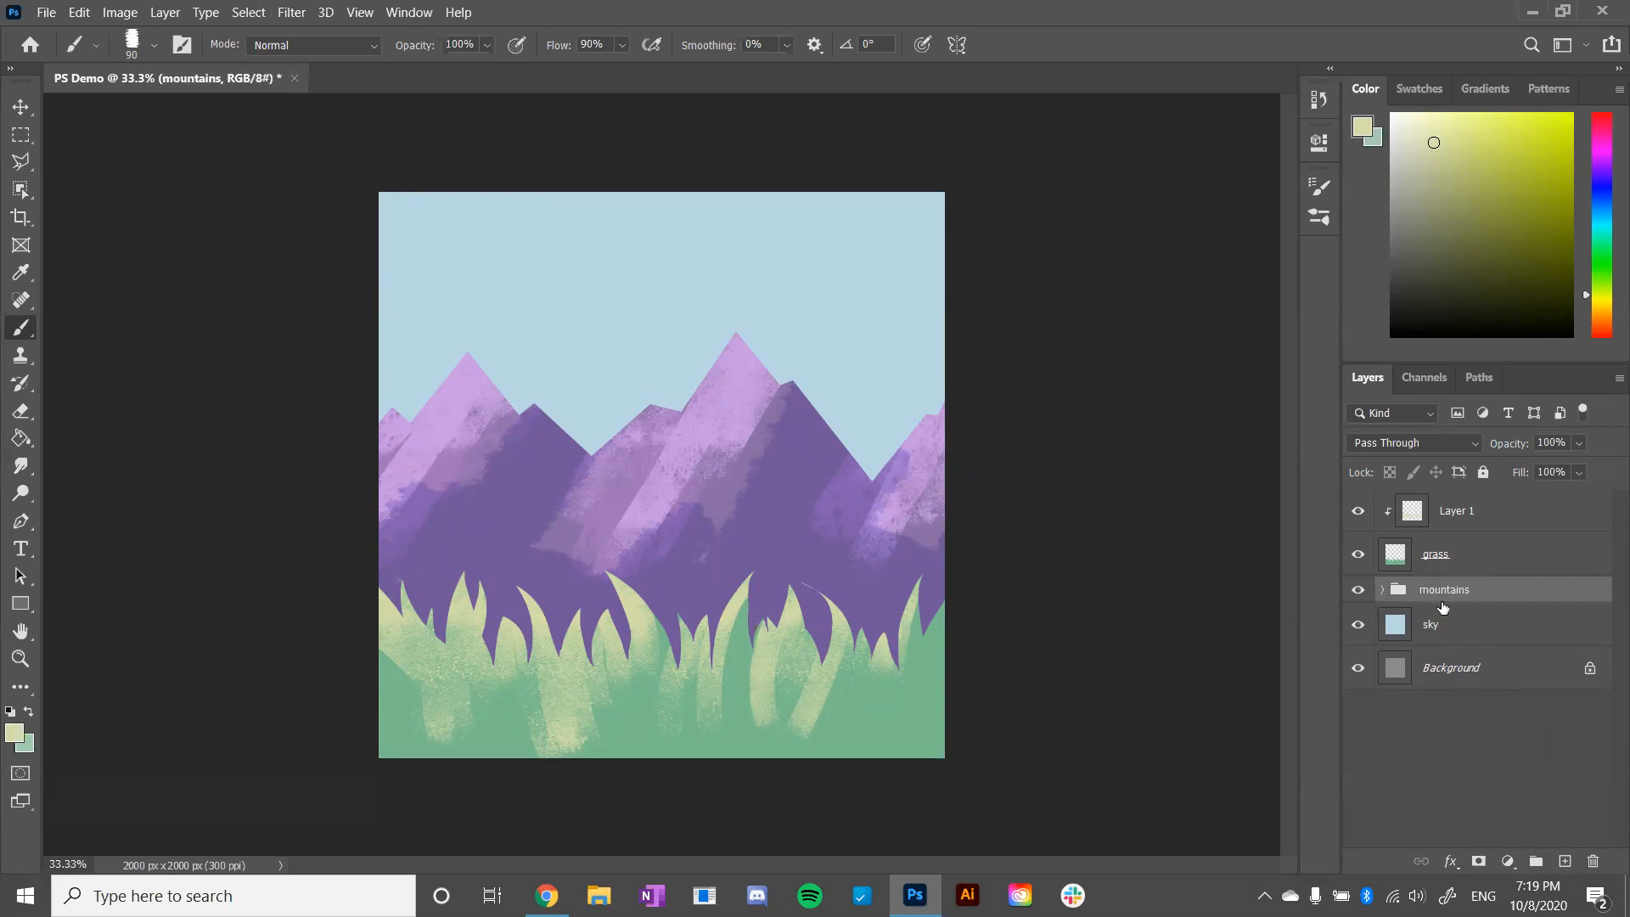
- Expand the mountains group, then hide and reshow the grass layer to examine the mountain painting beneath it
left_click(1380, 590)
left_click(1512, 551)
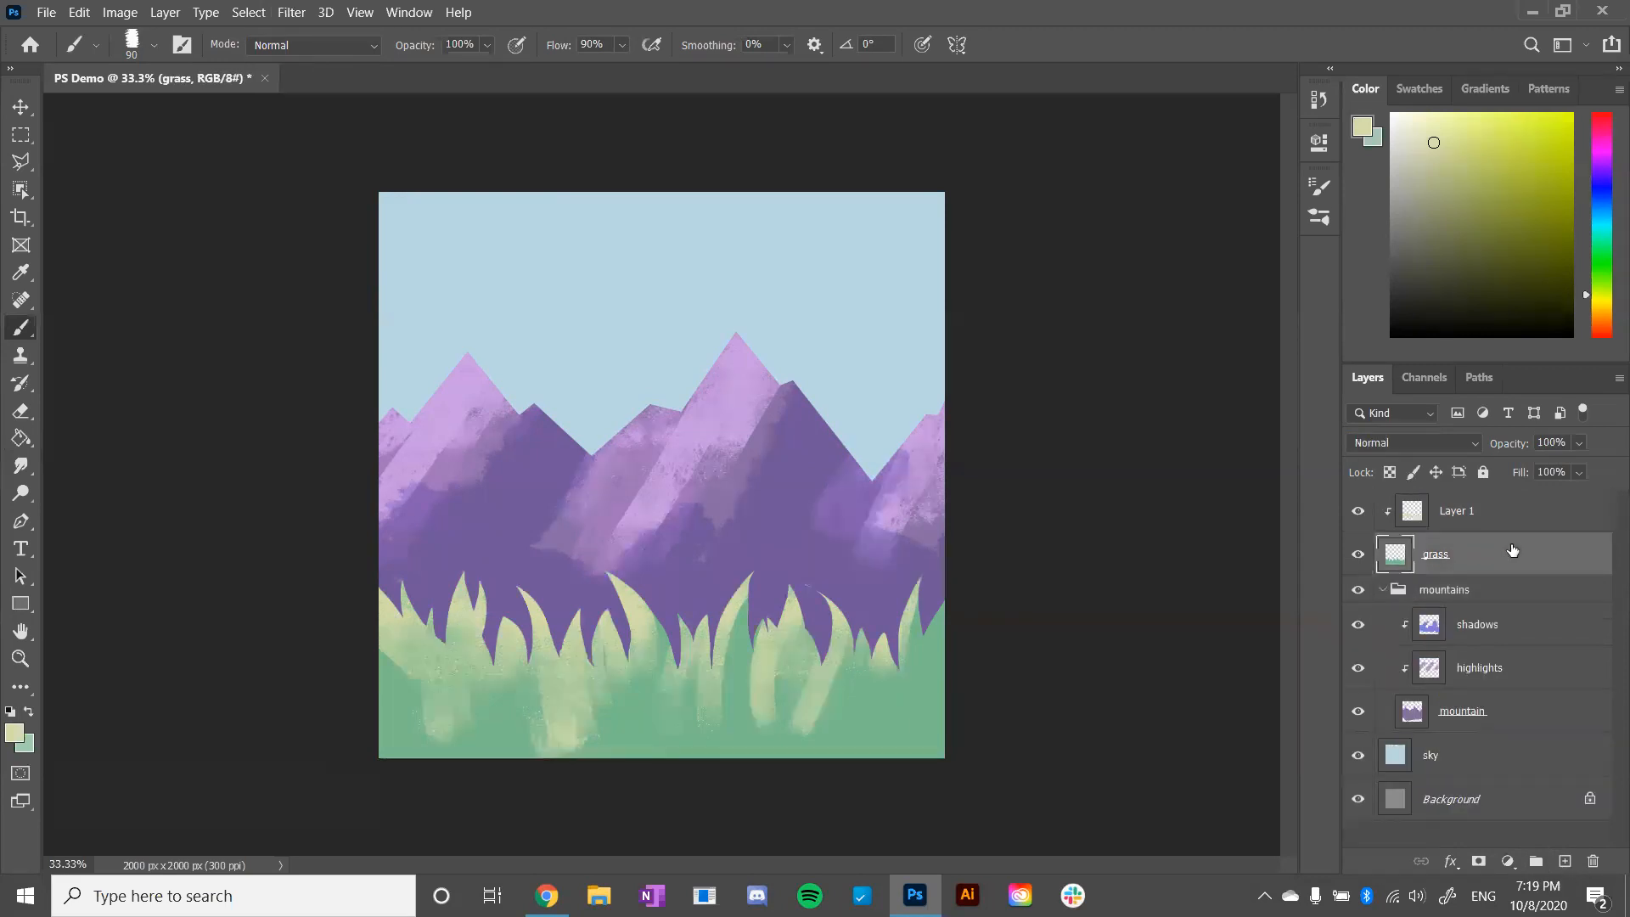
left_click(1359, 560)
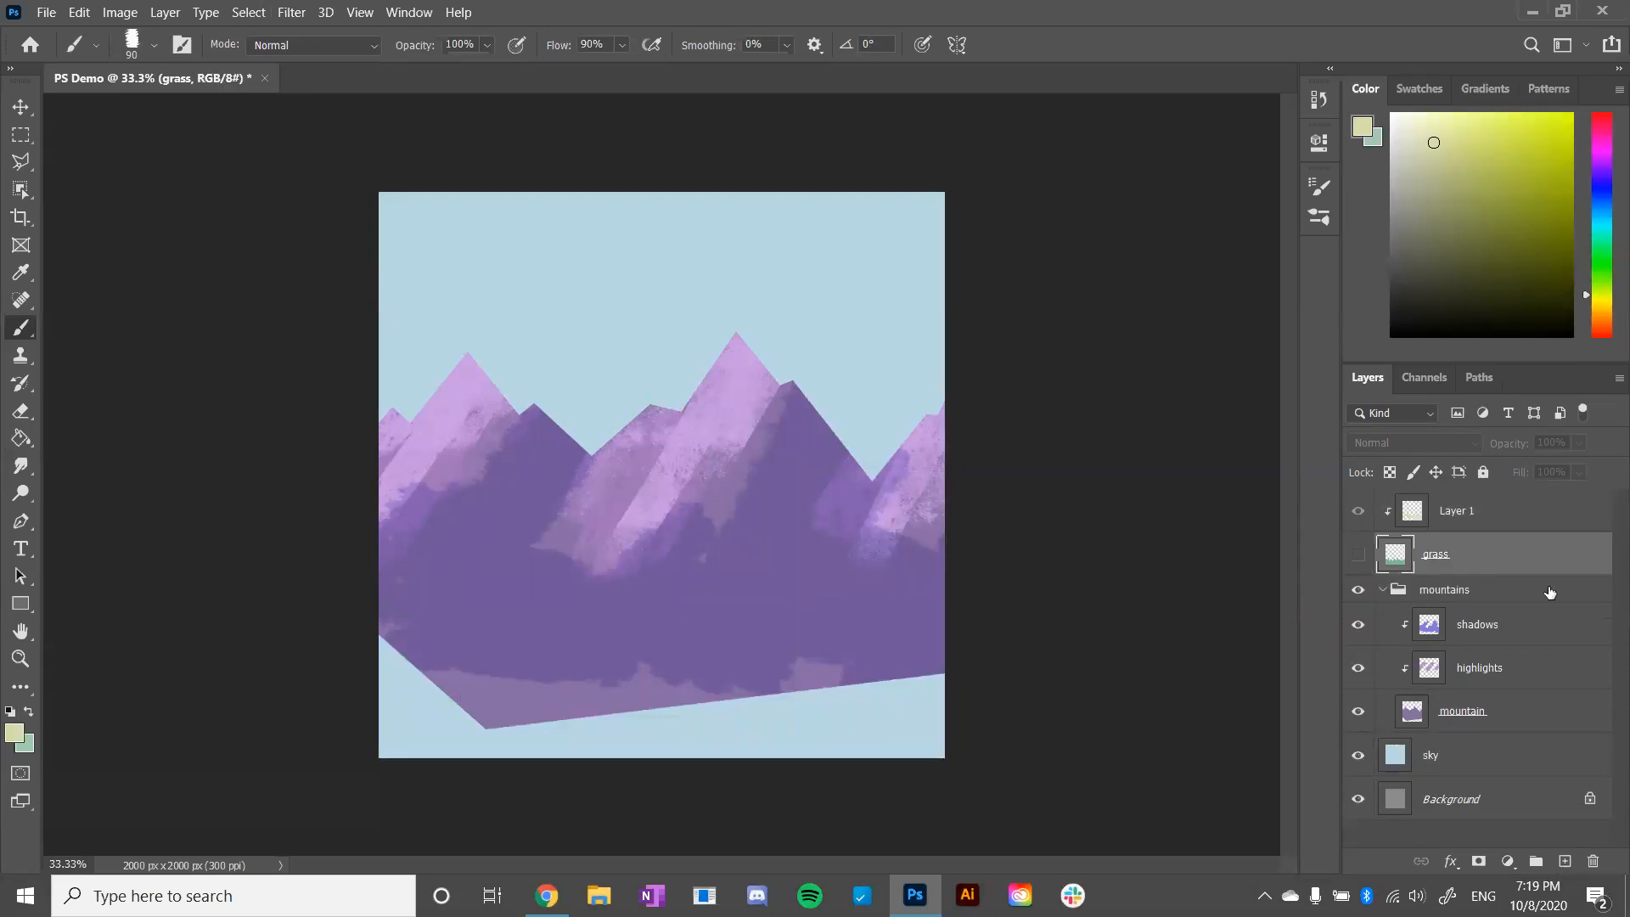
left_click(1359, 556)
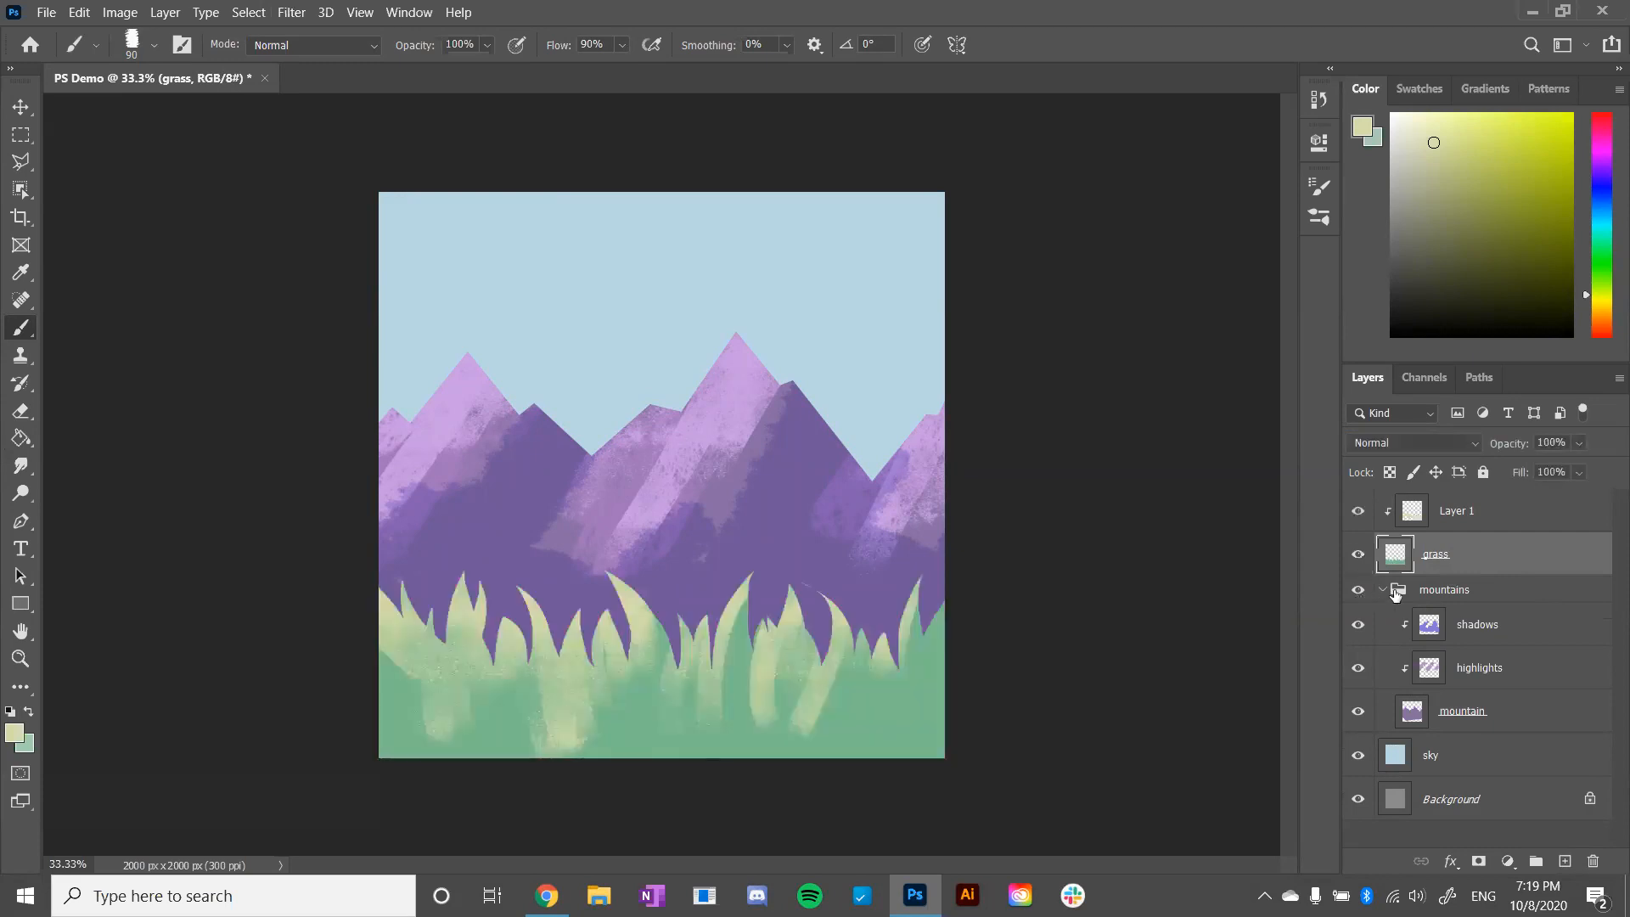
- Paint more pale yellow highlights over the right, left and middle grass blades on Layer 1 and rename the layer highlights
left_click(1396, 594)
left_click(1475, 626)
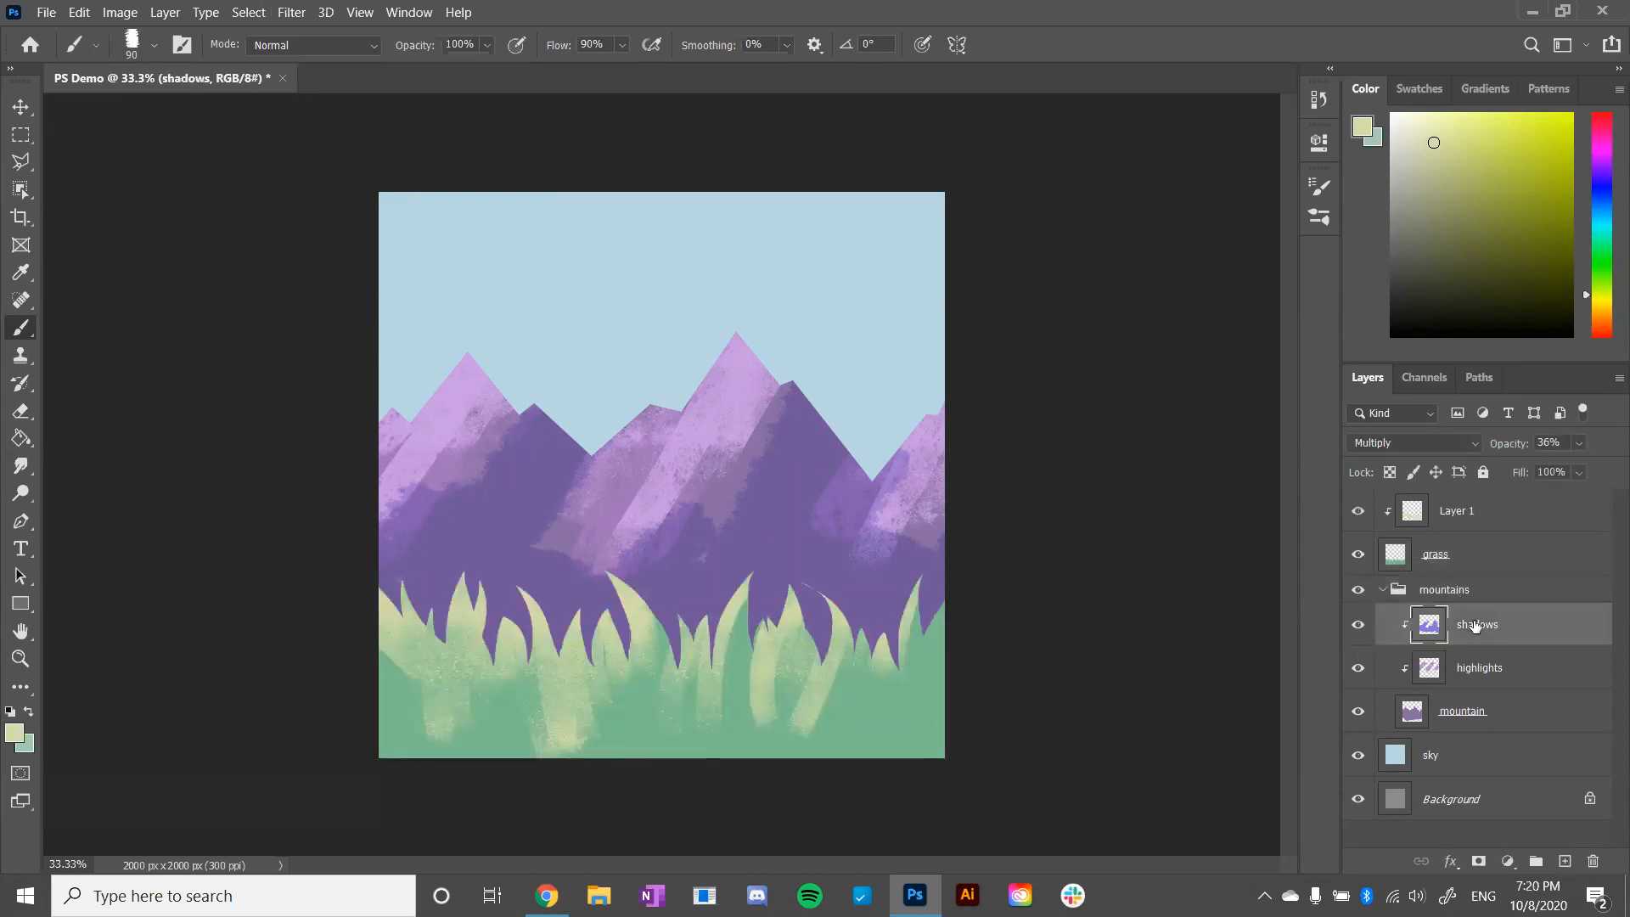
left_click(1454, 500)
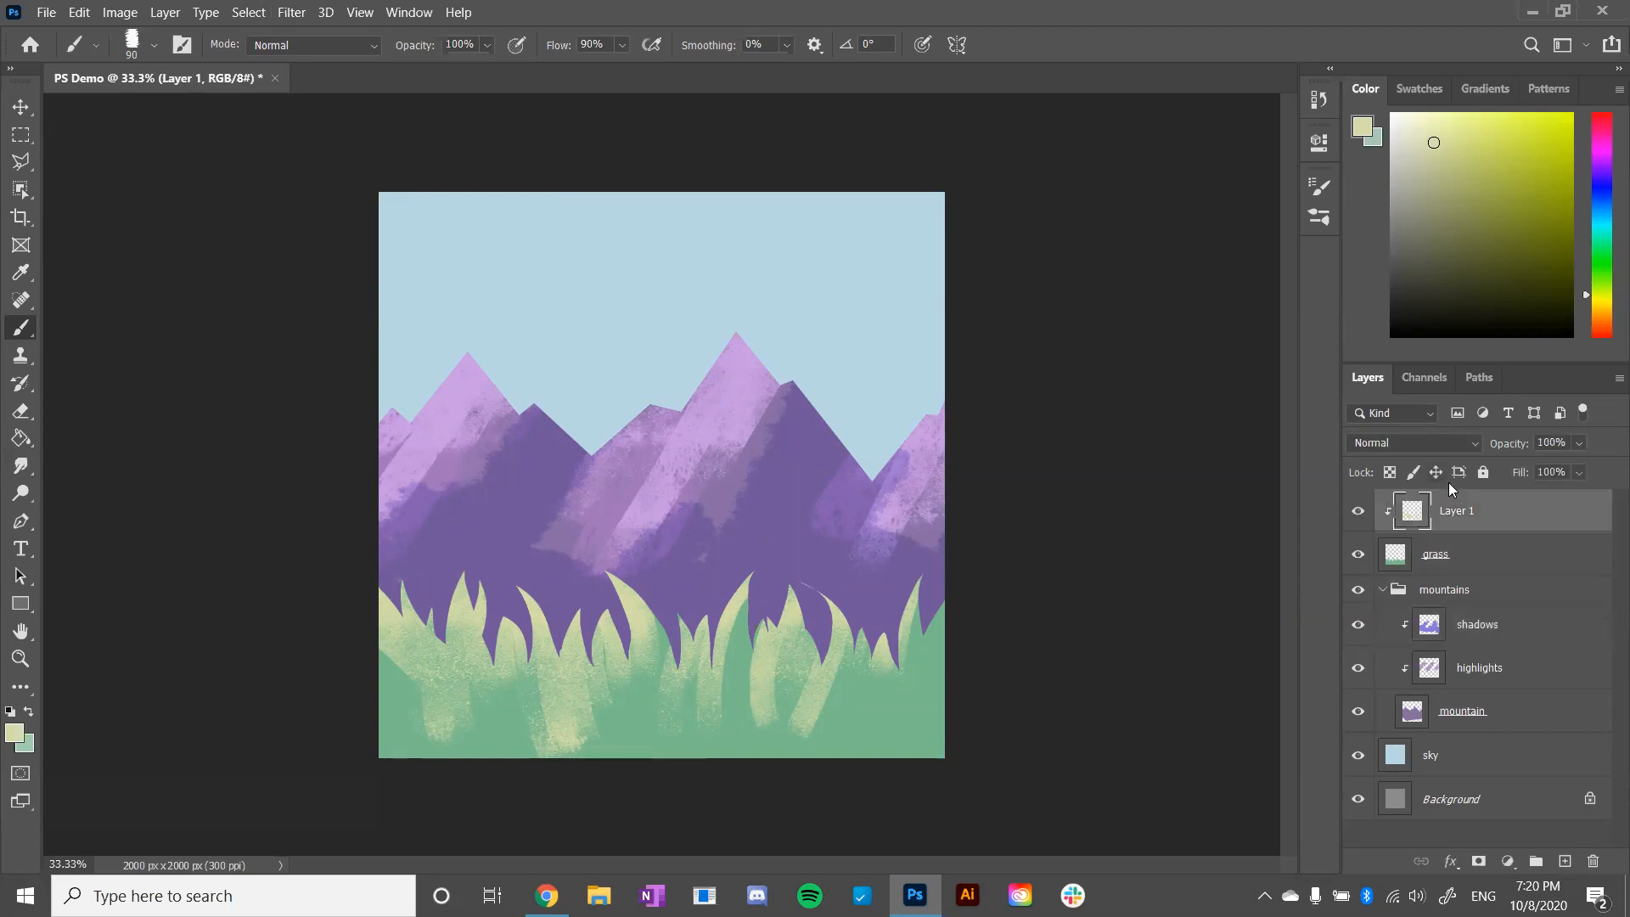
left_click_drag(861, 613, 832, 709)
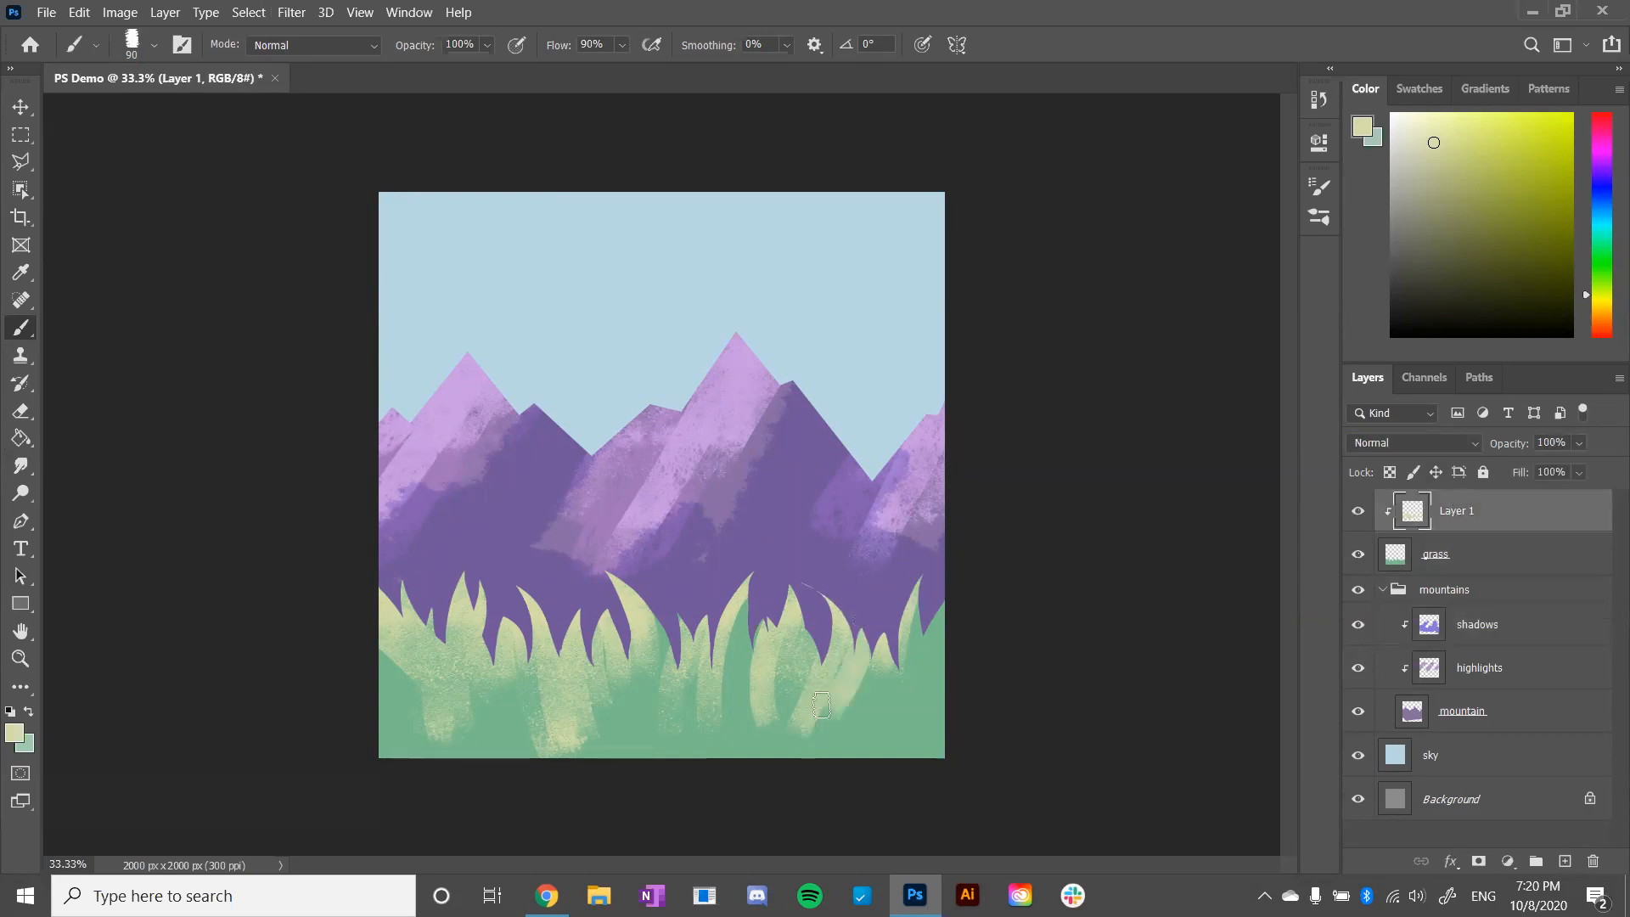
mouse_move(874, 638)
left_mouse_down()
mouse_move(884, 683)
mouse_move(884, 627)
mouse_move(904, 717)
left_mouse_up()
left_click_drag(915, 598, 907, 666)
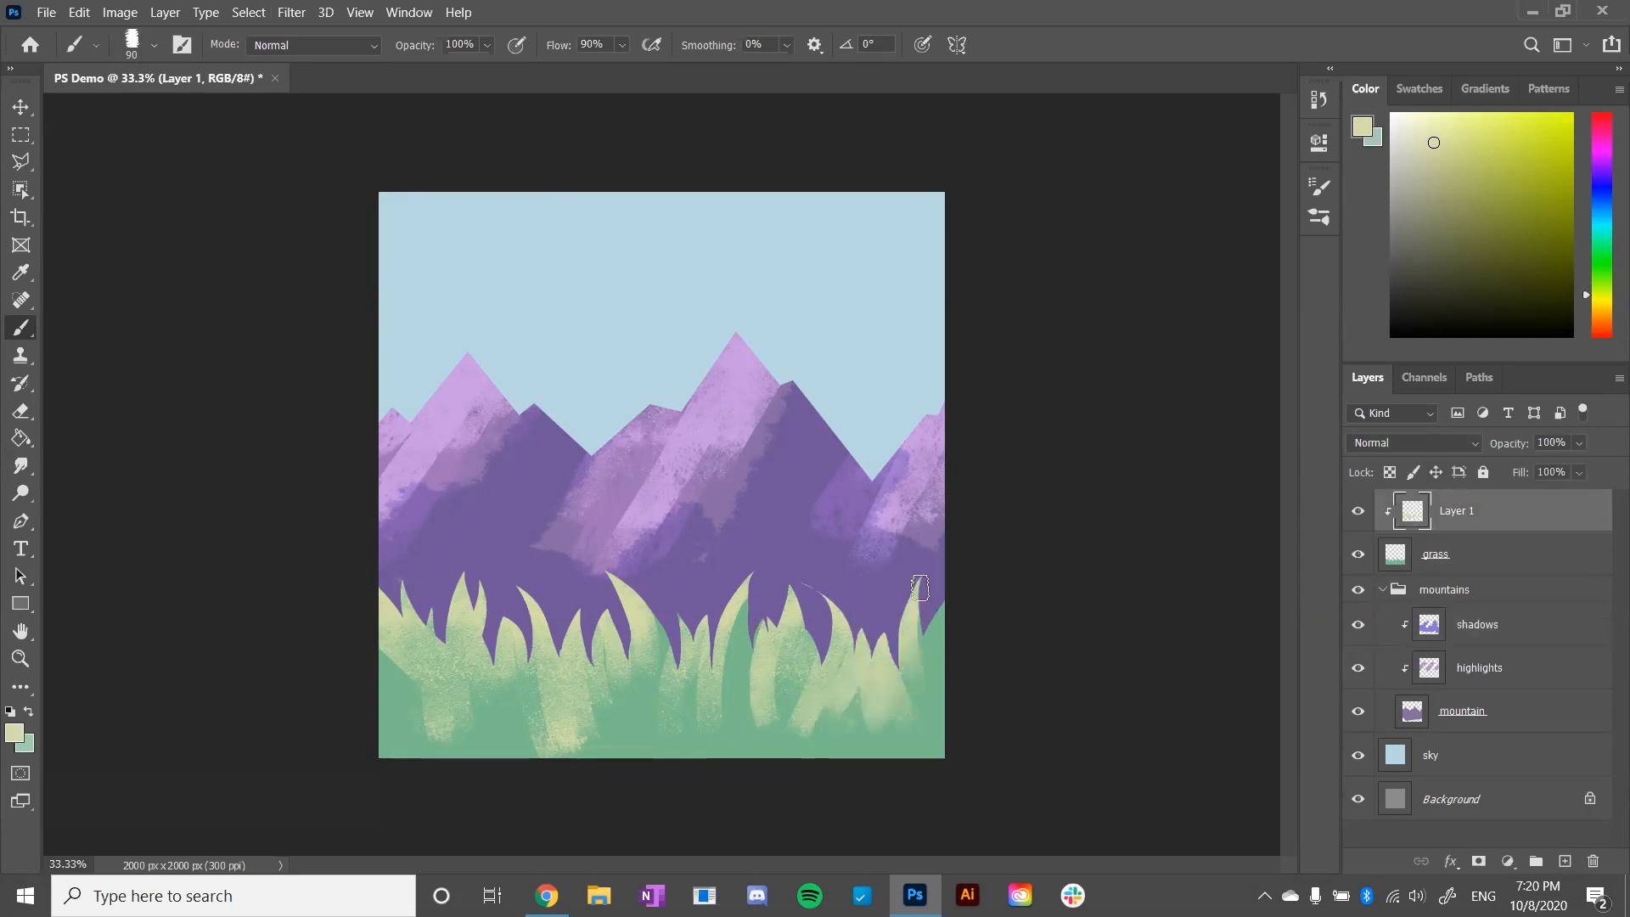
mouse_move(441, 632)
left_mouse_down()
mouse_move(362, 588)
mouse_move(389, 681)
mouse_move(351, 593)
mouse_move(368, 606)
mouse_move(375, 746)
mouse_move(411, 692)
left_mouse_up()
left_click_drag(720, 734, 742, 618)
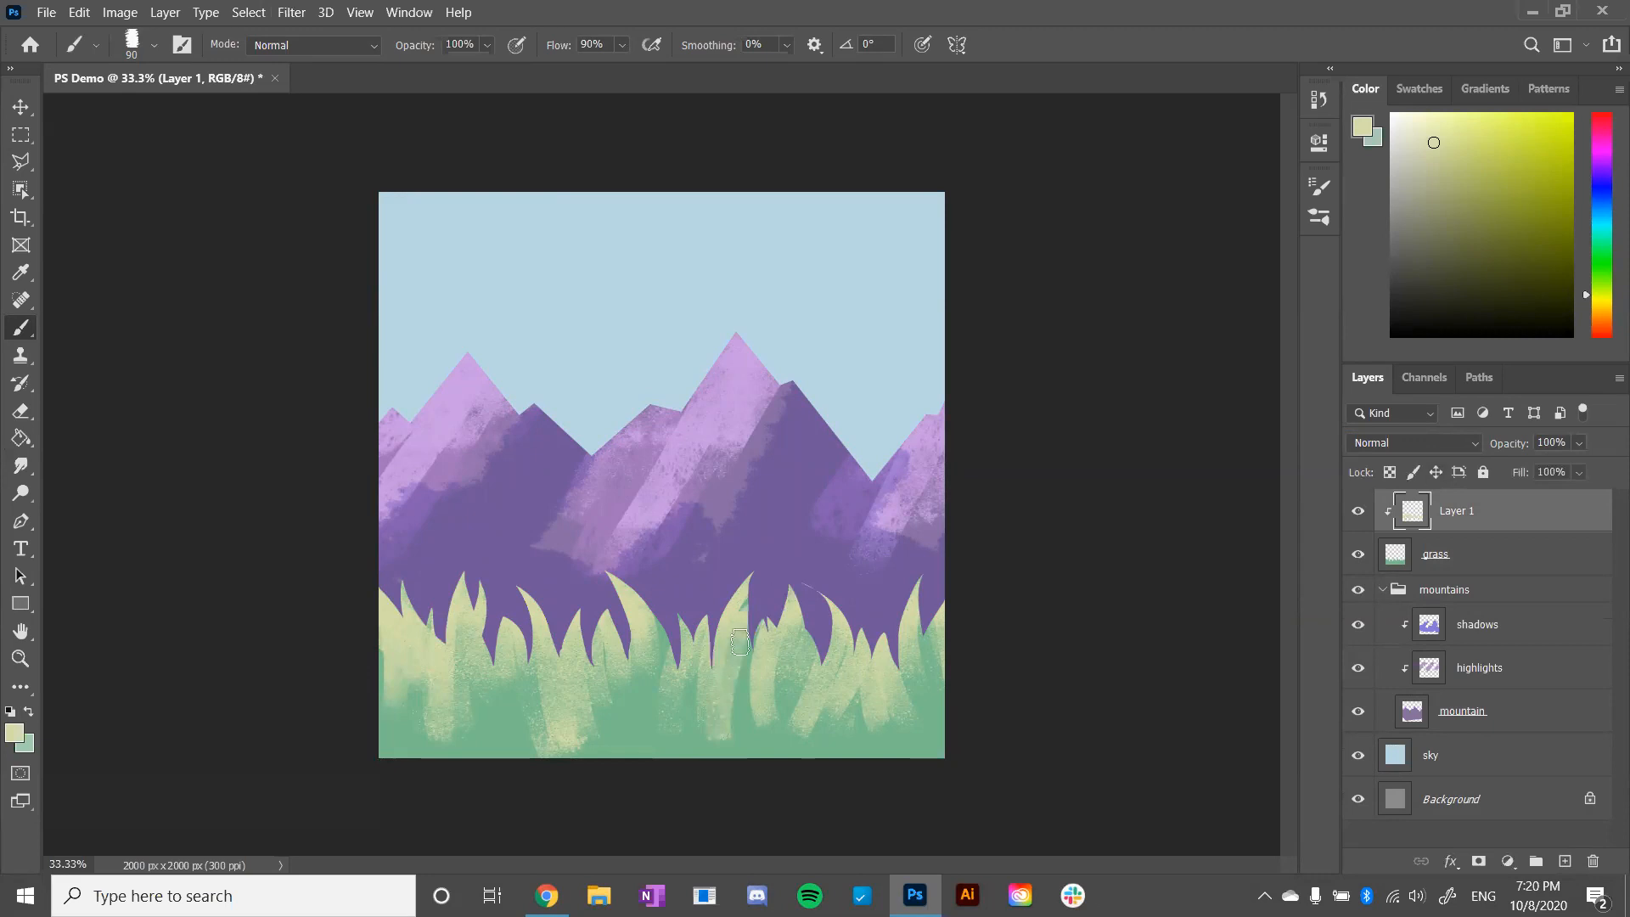
key("ctrl+z")
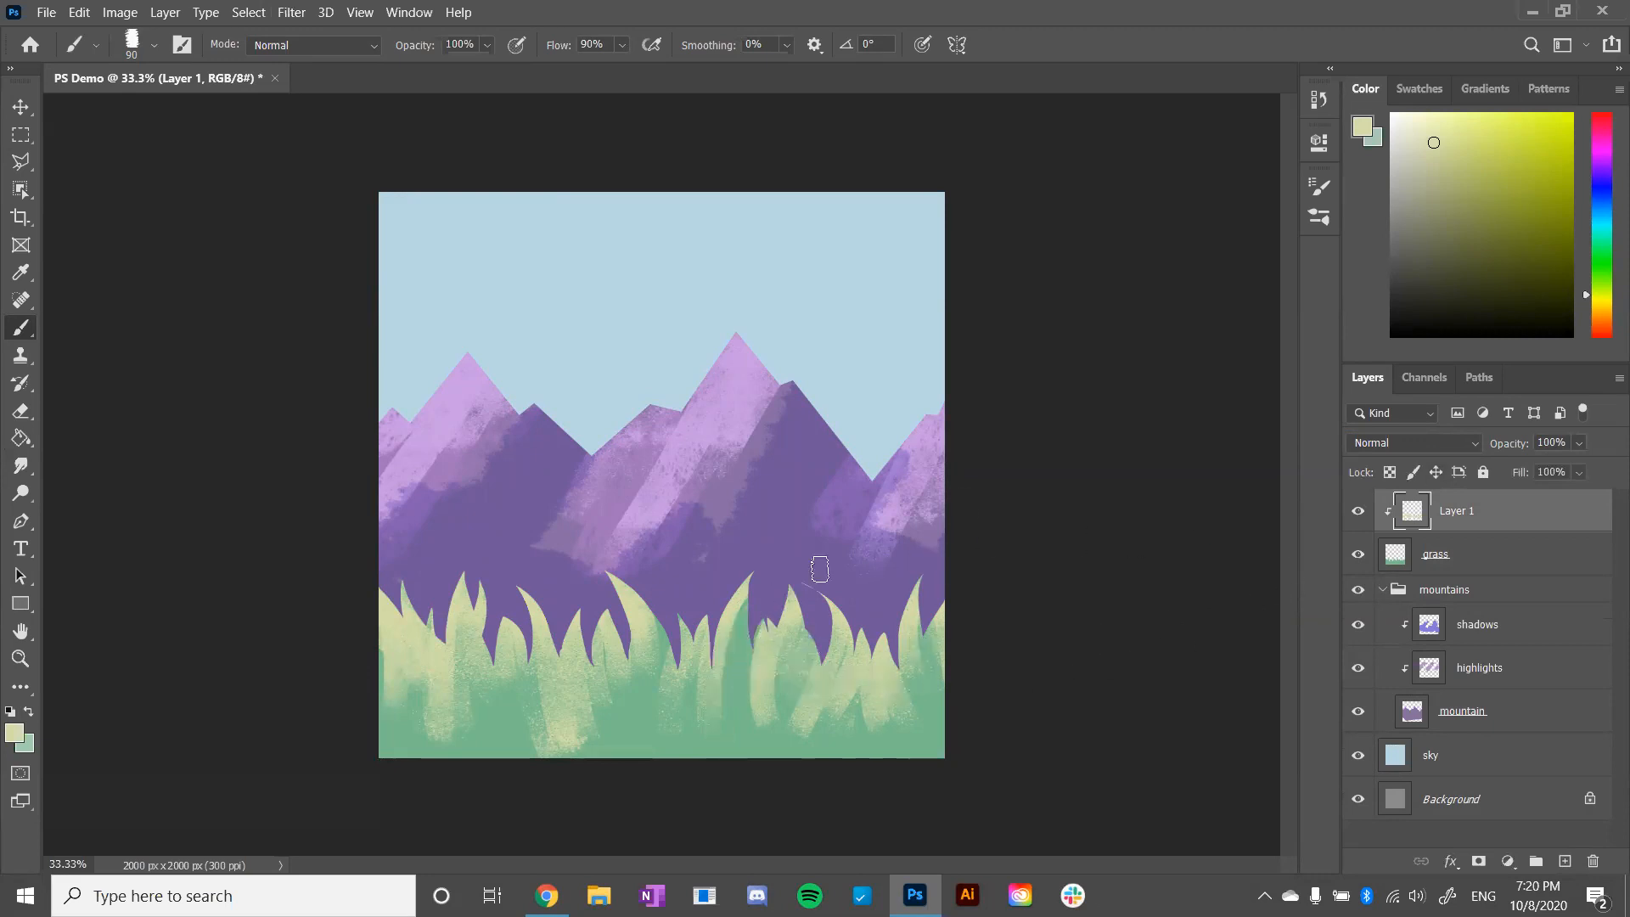
type("highlights")
key("Return")
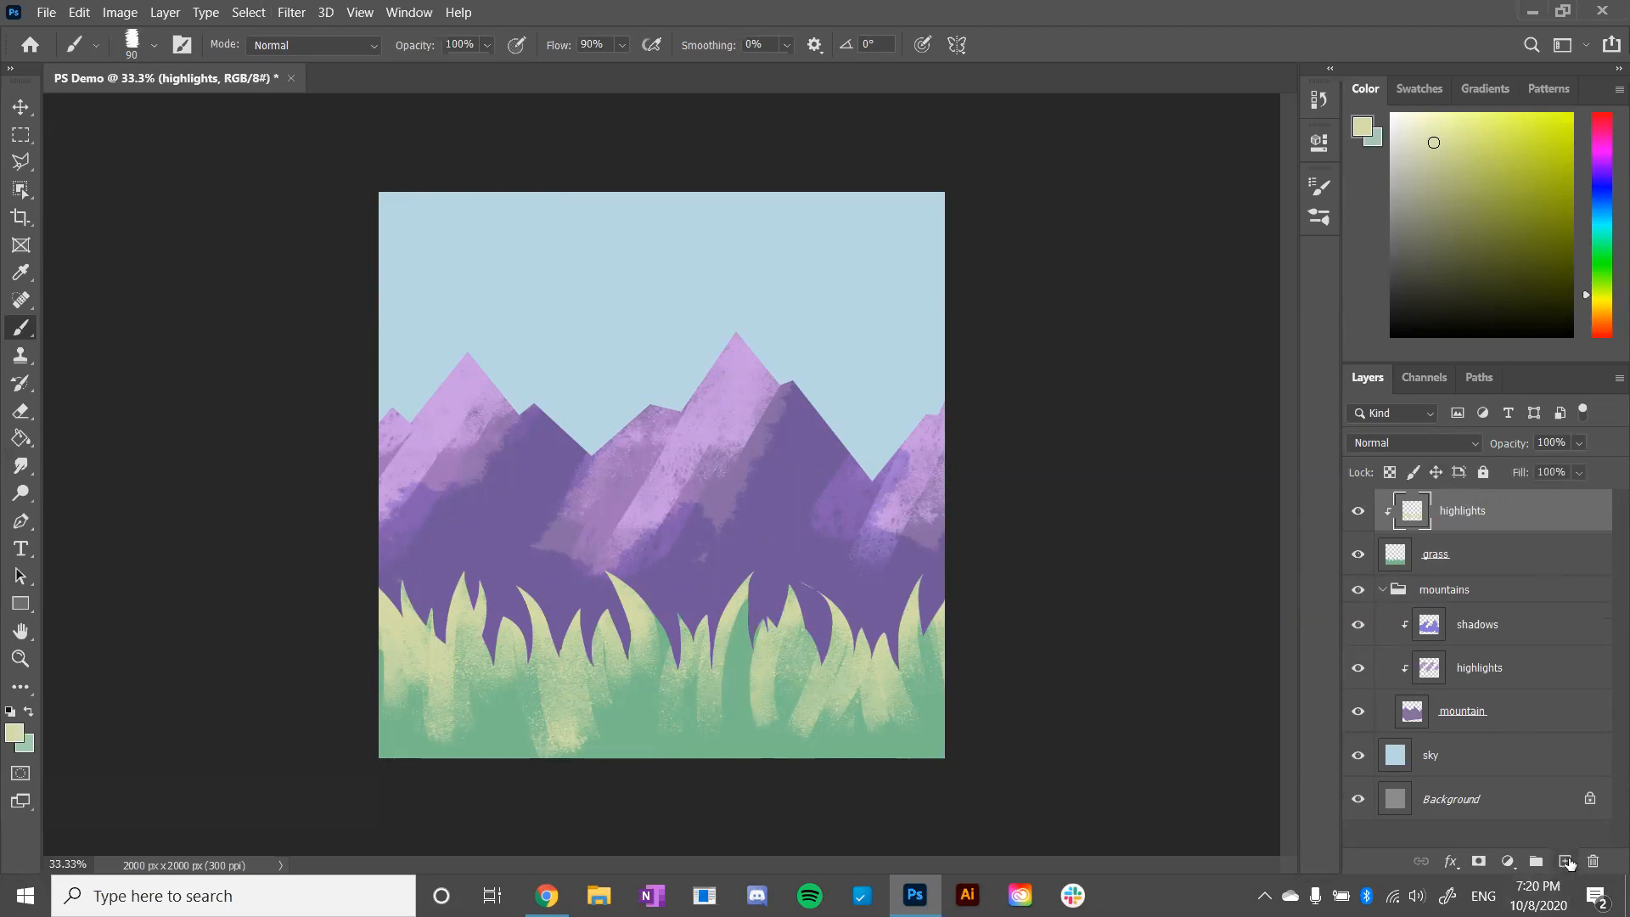
- Add a new layer above the grass highlights, clip it to the grass and name it shad
left_click(1565, 861)
right_click(1446, 518)
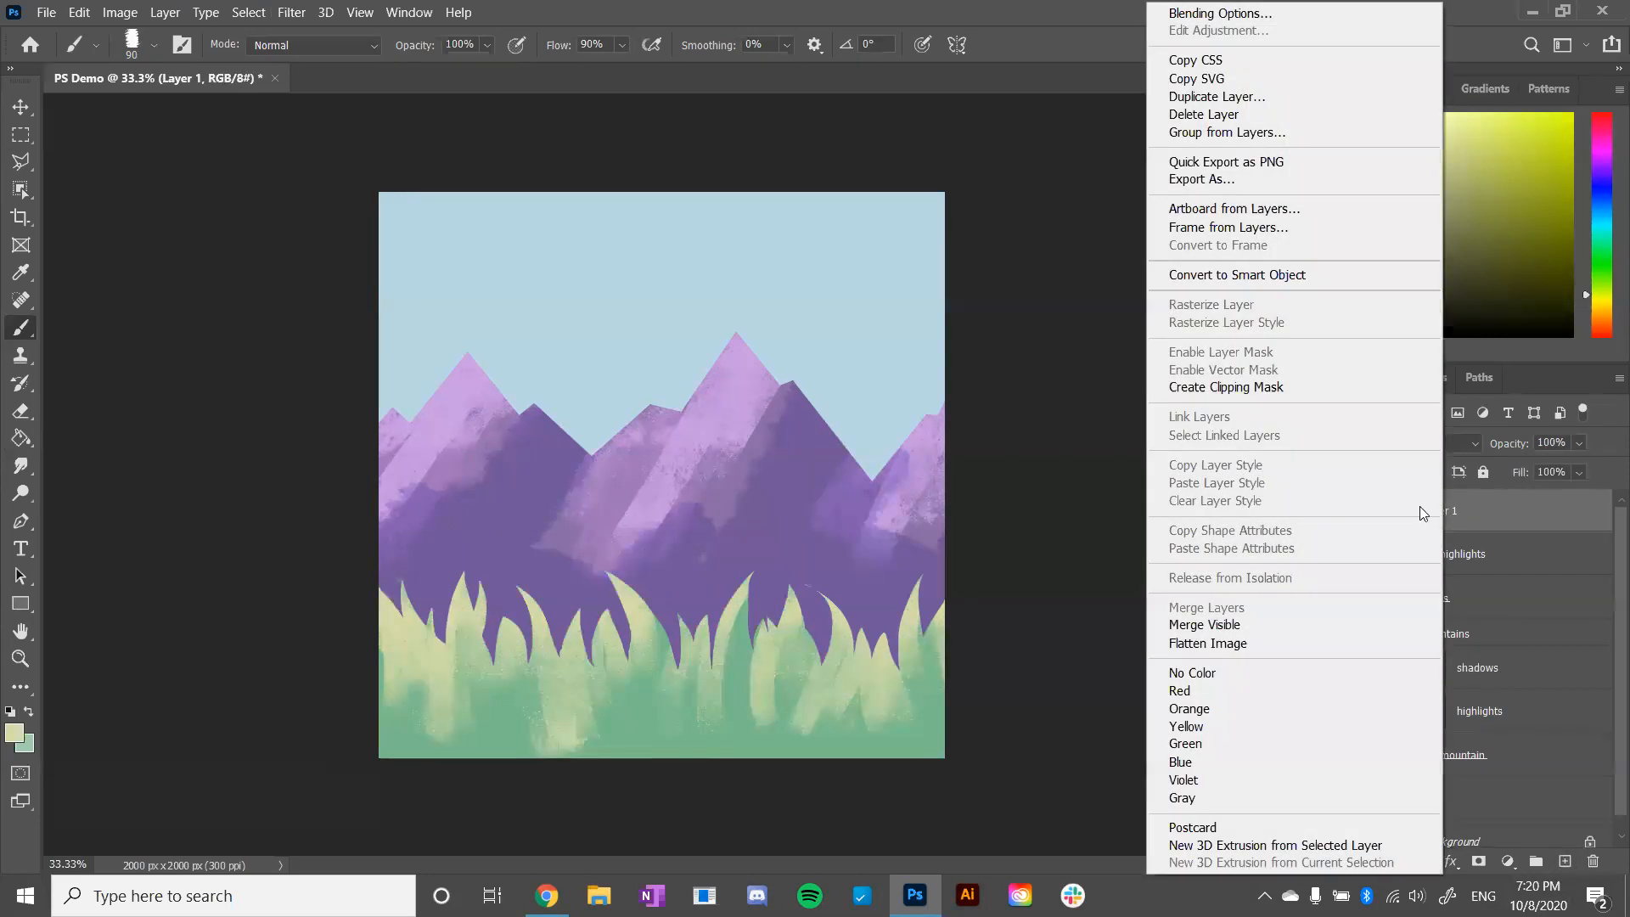
left_click(1336, 386)
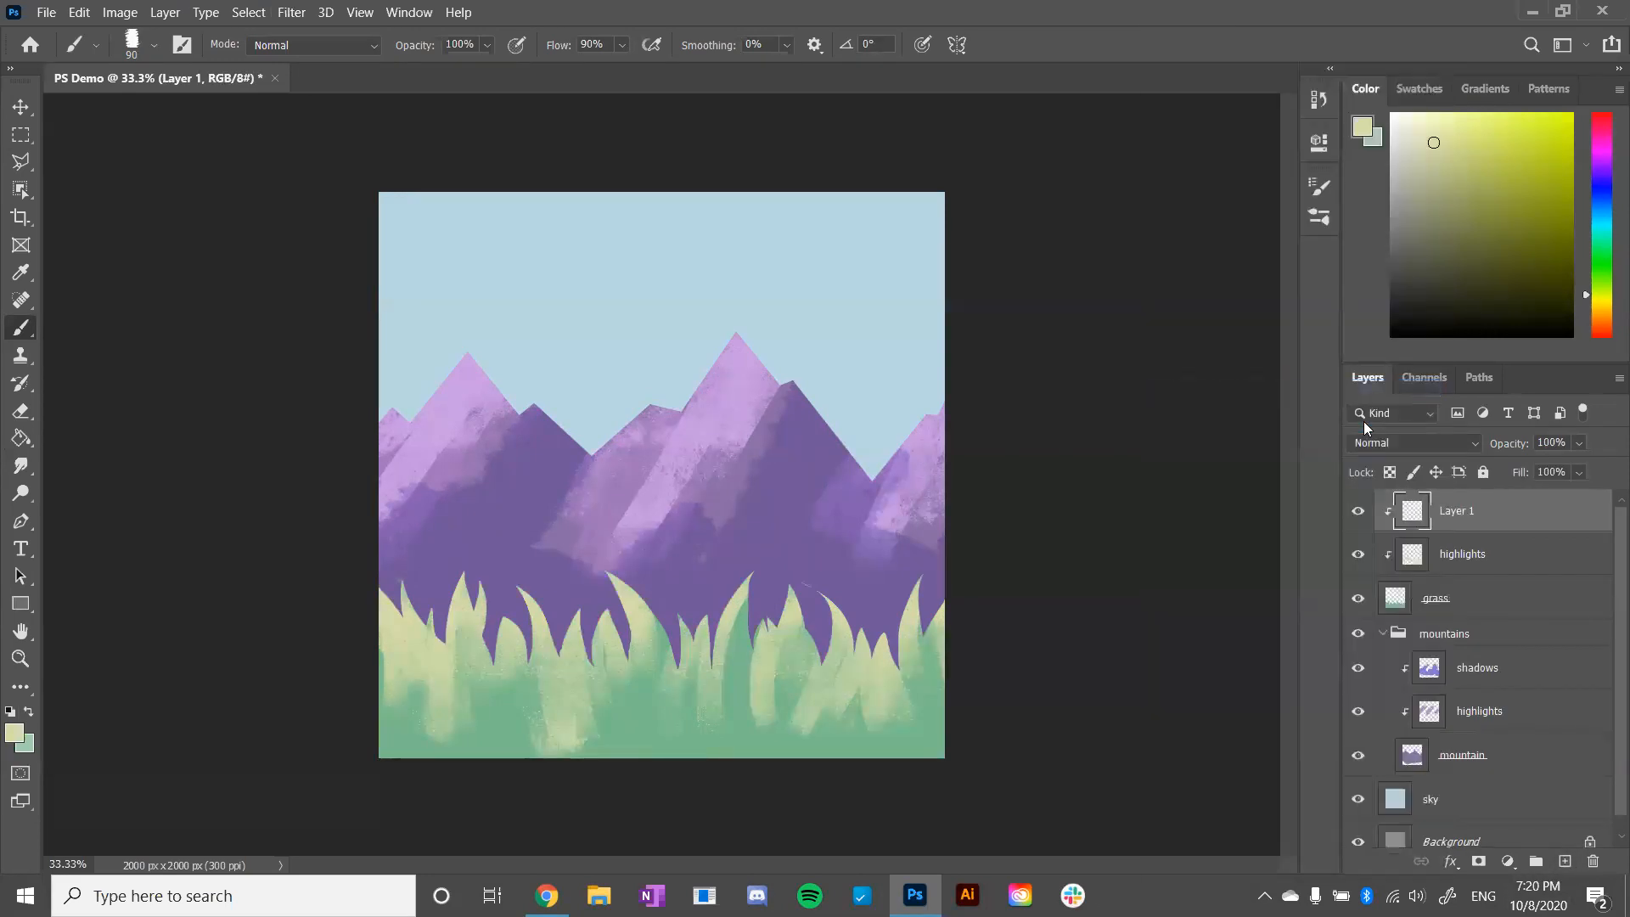
double_click(1459, 512)
type("shad")
key("Return")
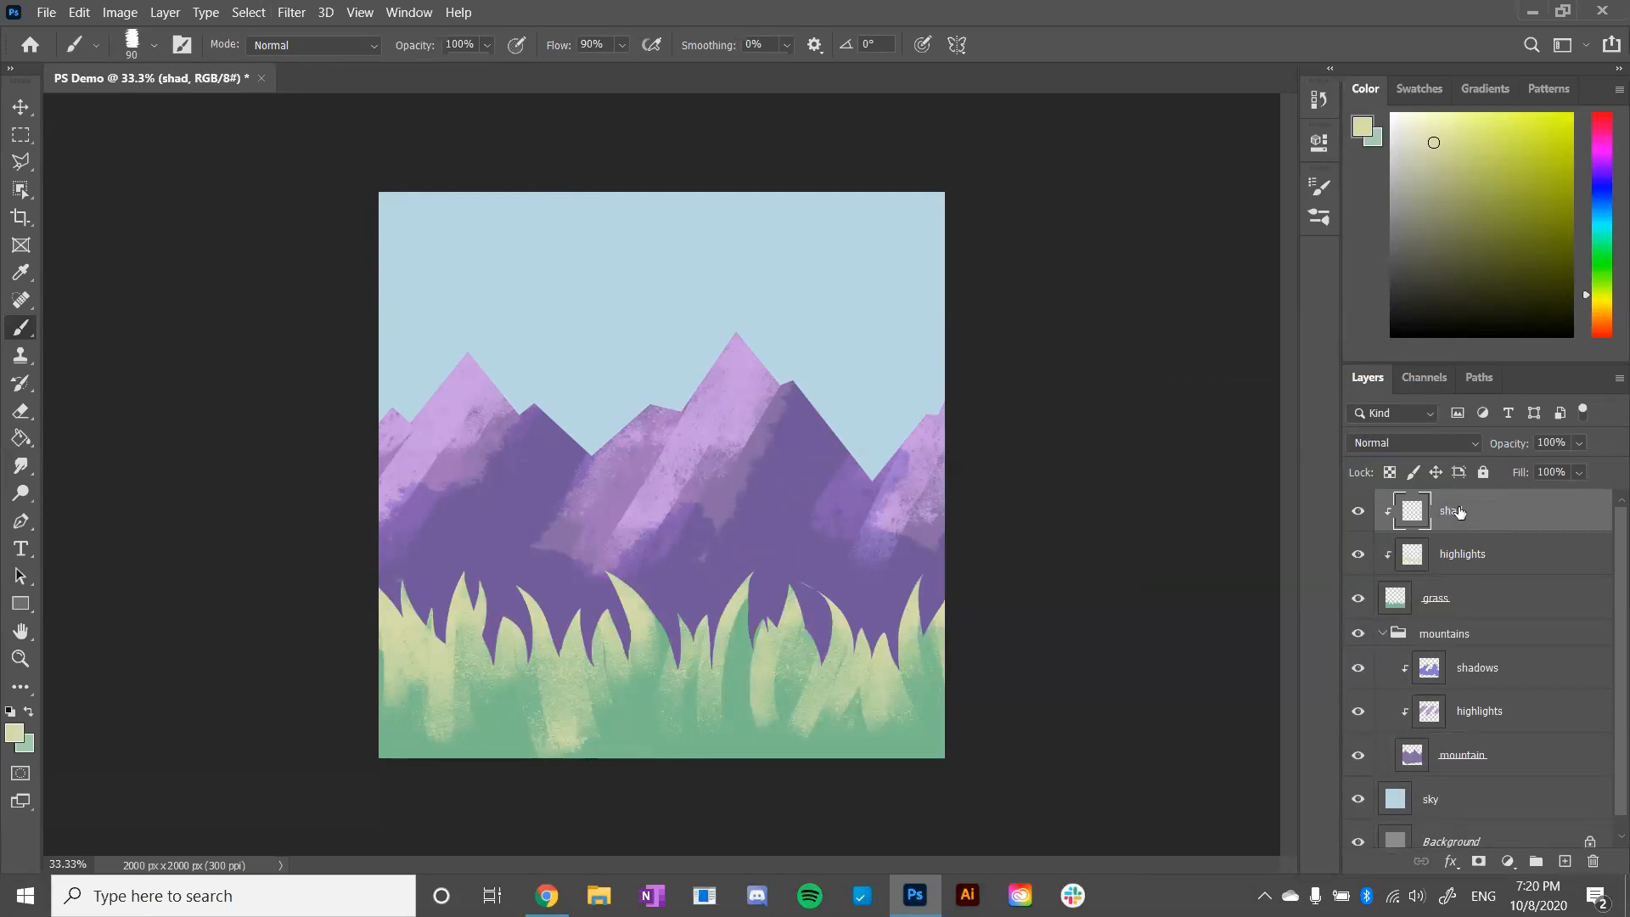
- Pick a muted green paint colour and set the shad layer's blend mode to Multiply
left_click(1601, 277)
left_click_drag(1596, 282, 1593, 244)
left_click(1444, 167)
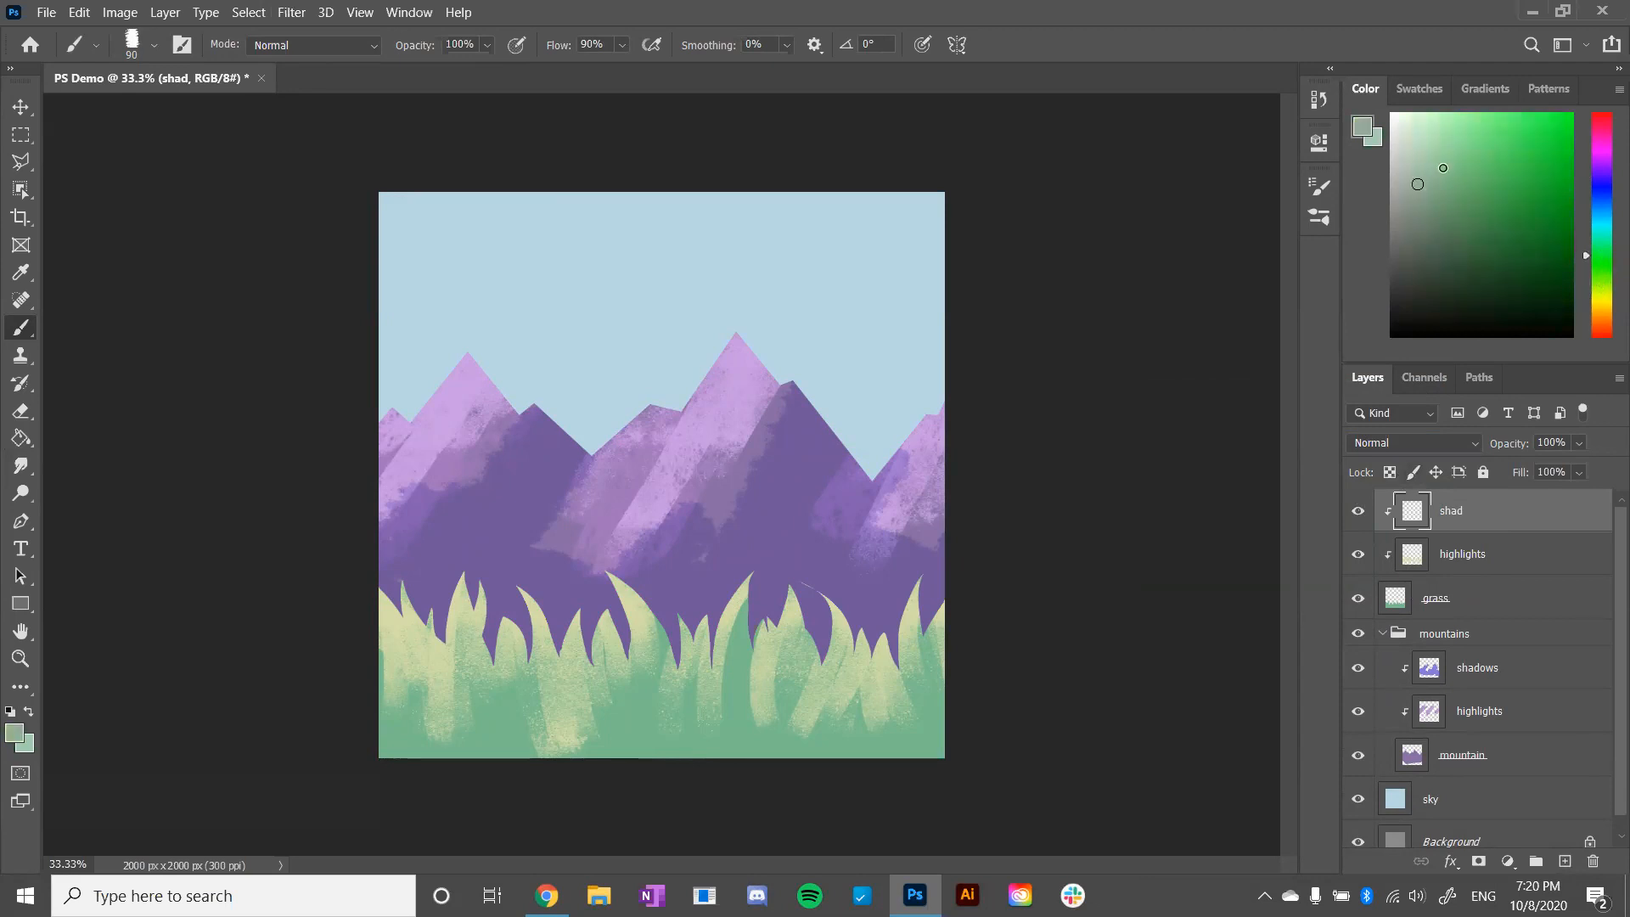
left_click(1466, 445)
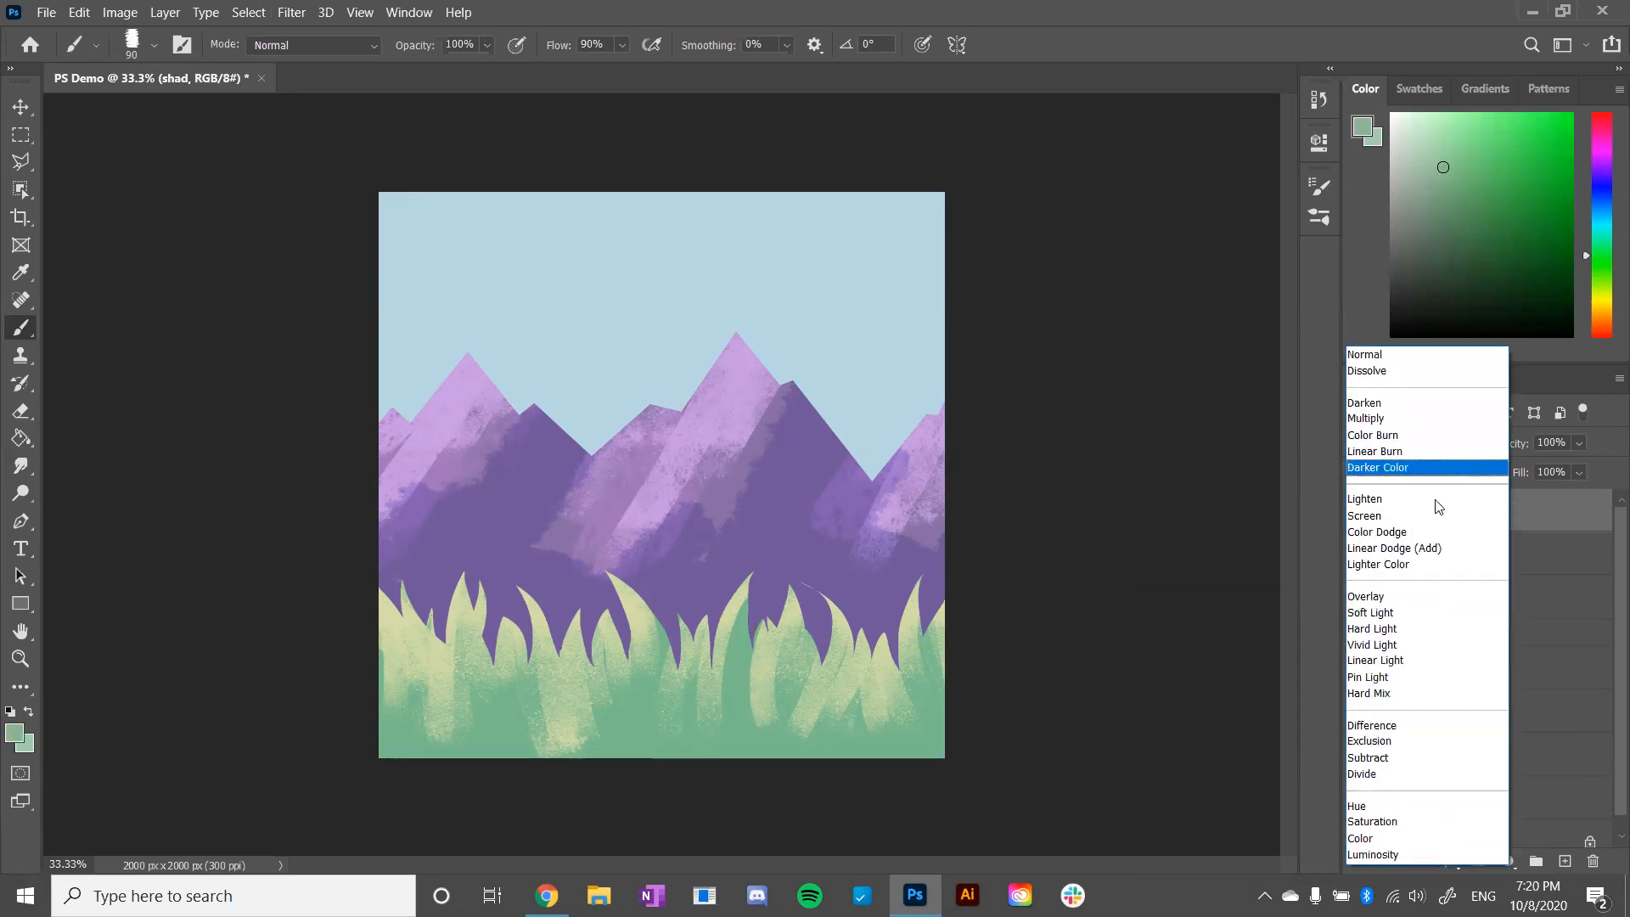
left_click(1409, 426)
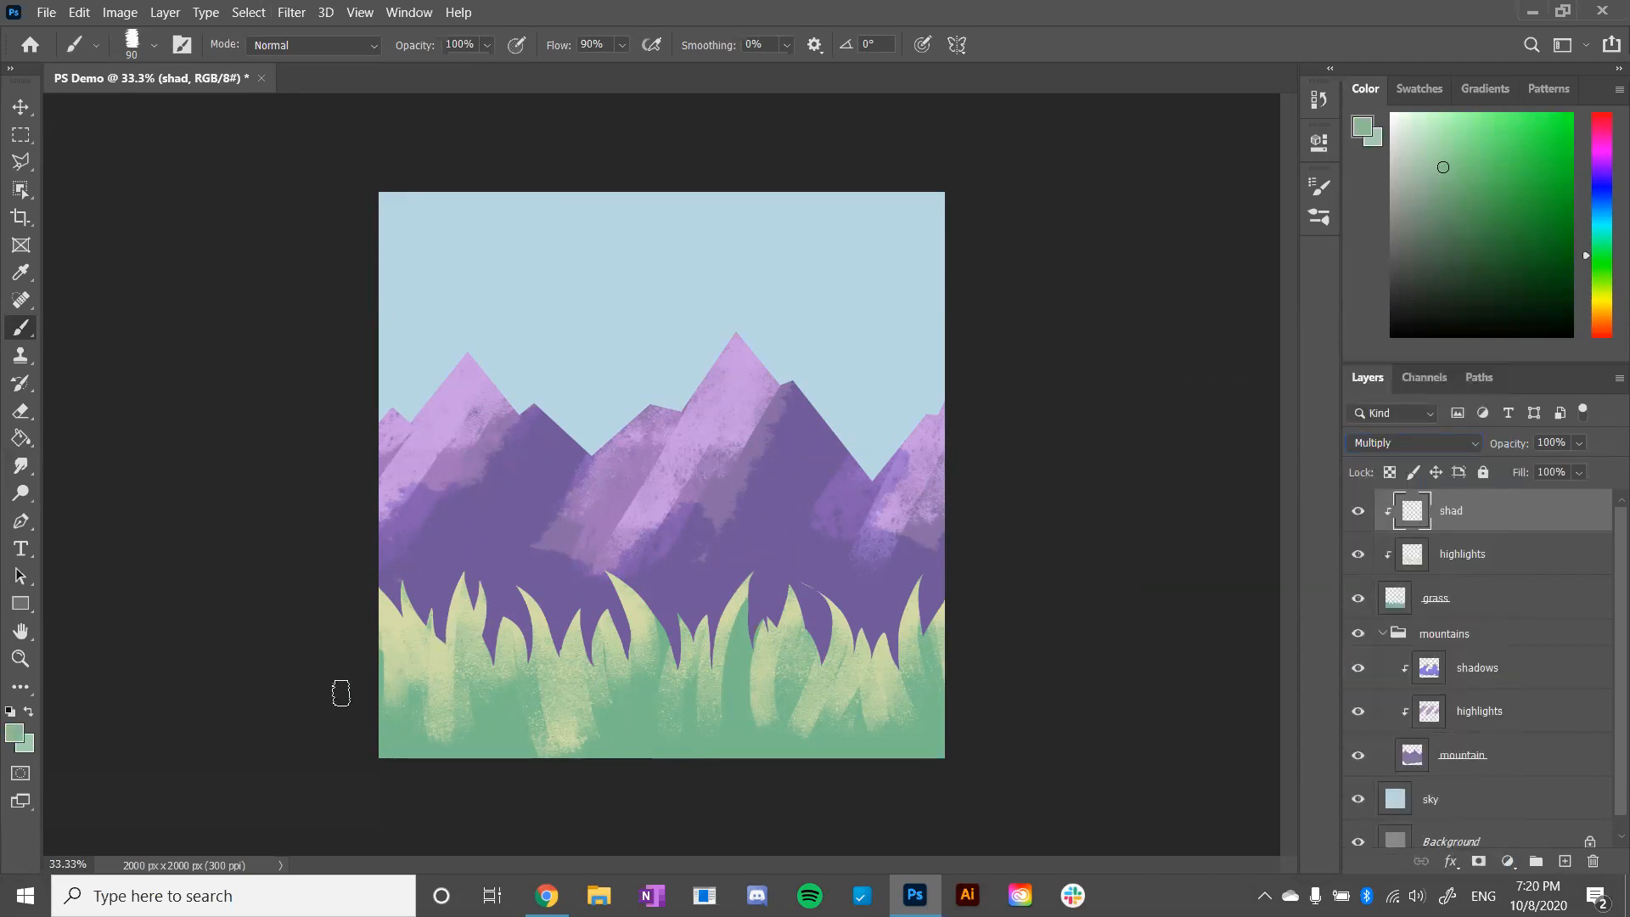
- Paint blue-green shadows along the base of the grass, enlarging the brush to 175 px, and set the shad layer's opacity to 86%
left_click_drag(342, 686, 422, 757)
key("ctrl+z")
left_click(1442, 185)
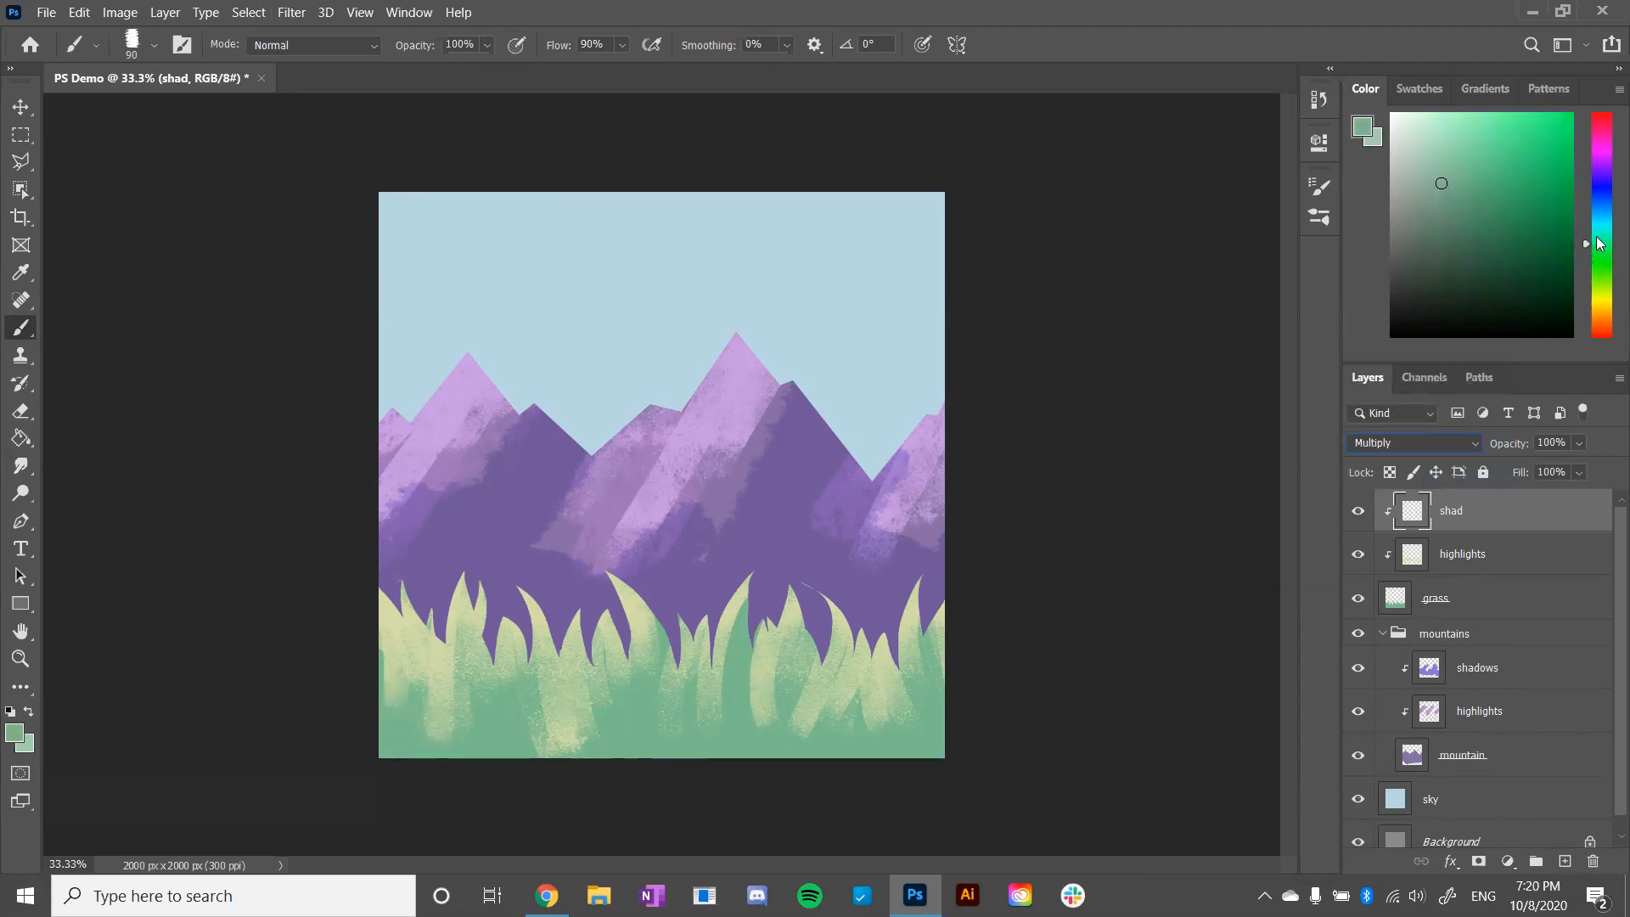
mouse_move(354, 713)
left_mouse_down()
mouse_move(422, 786)
mouse_move(352, 664)
mouse_move(489, 793)
mouse_move(451, 667)
mouse_move(501, 762)
mouse_move(477, 623)
mouse_move(510, 696)
mouse_move(502, 738)
mouse_move(670, 771)
mouse_move(558, 764)
mouse_move(664, 683)
mouse_move(611, 775)
mouse_move(660, 718)
left_mouse_up()
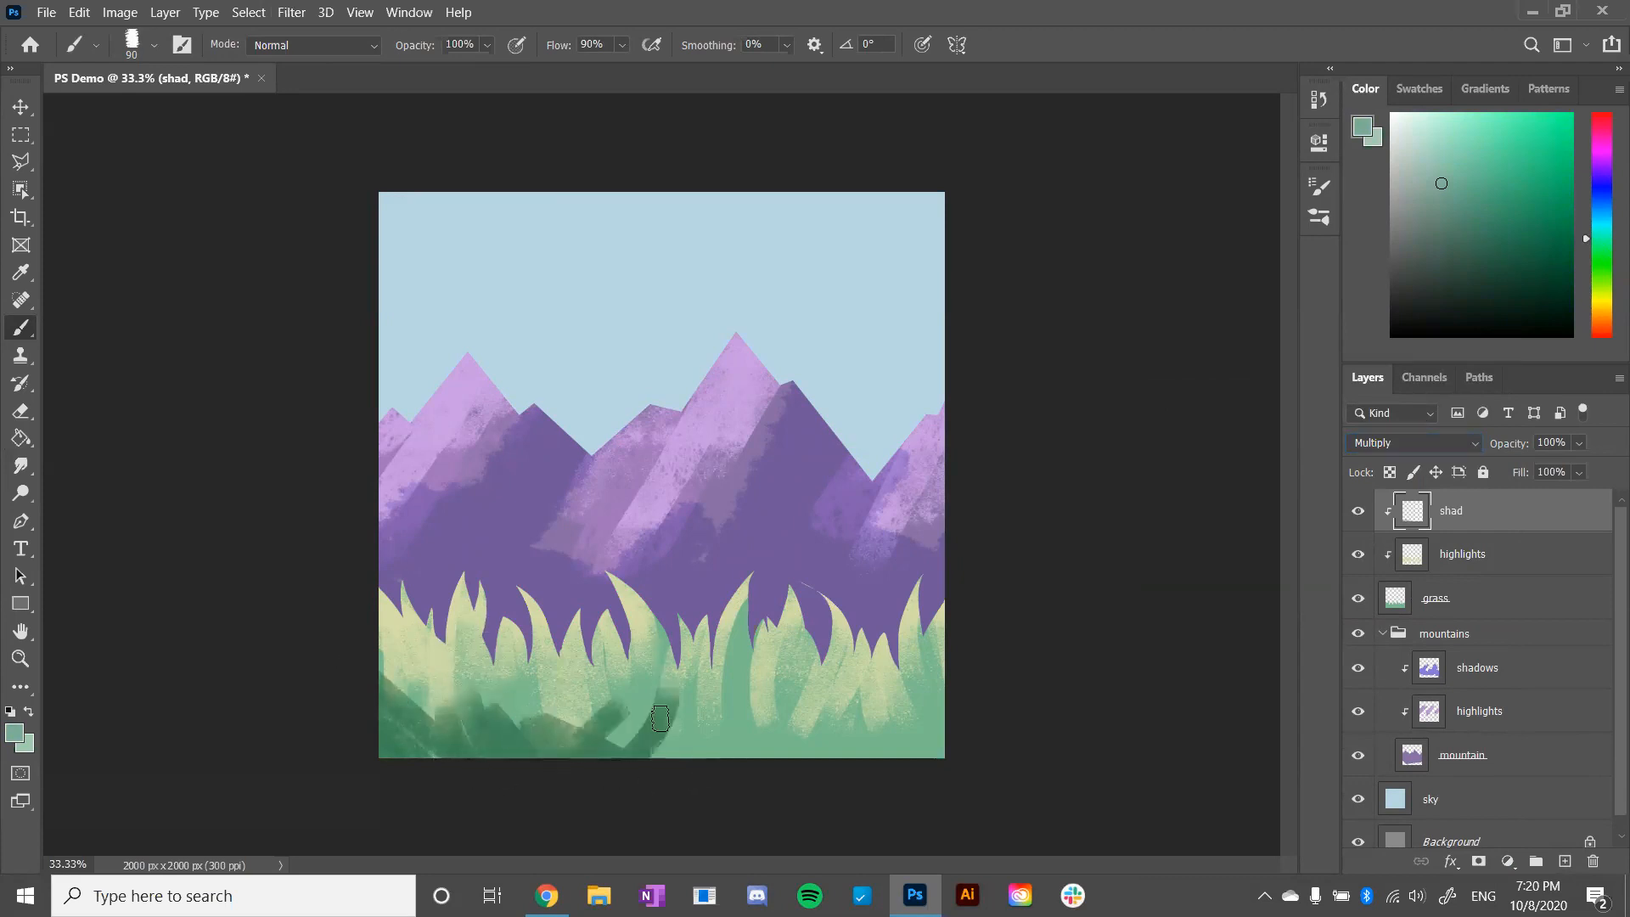
key("bracketright")
key("bracketright")
key("bracketright")
key("bracketright")
mouse_move(586, 757)
left_mouse_down()
mouse_move(655, 686)
mouse_move(678, 628)
mouse_move(680, 773)
mouse_move(808, 735)
mouse_move(775, 757)
mouse_move(968, 754)
mouse_move(921, 734)
mouse_move(926, 679)
left_mouse_up()
left_click_drag(1570, 462, 1587, 465)
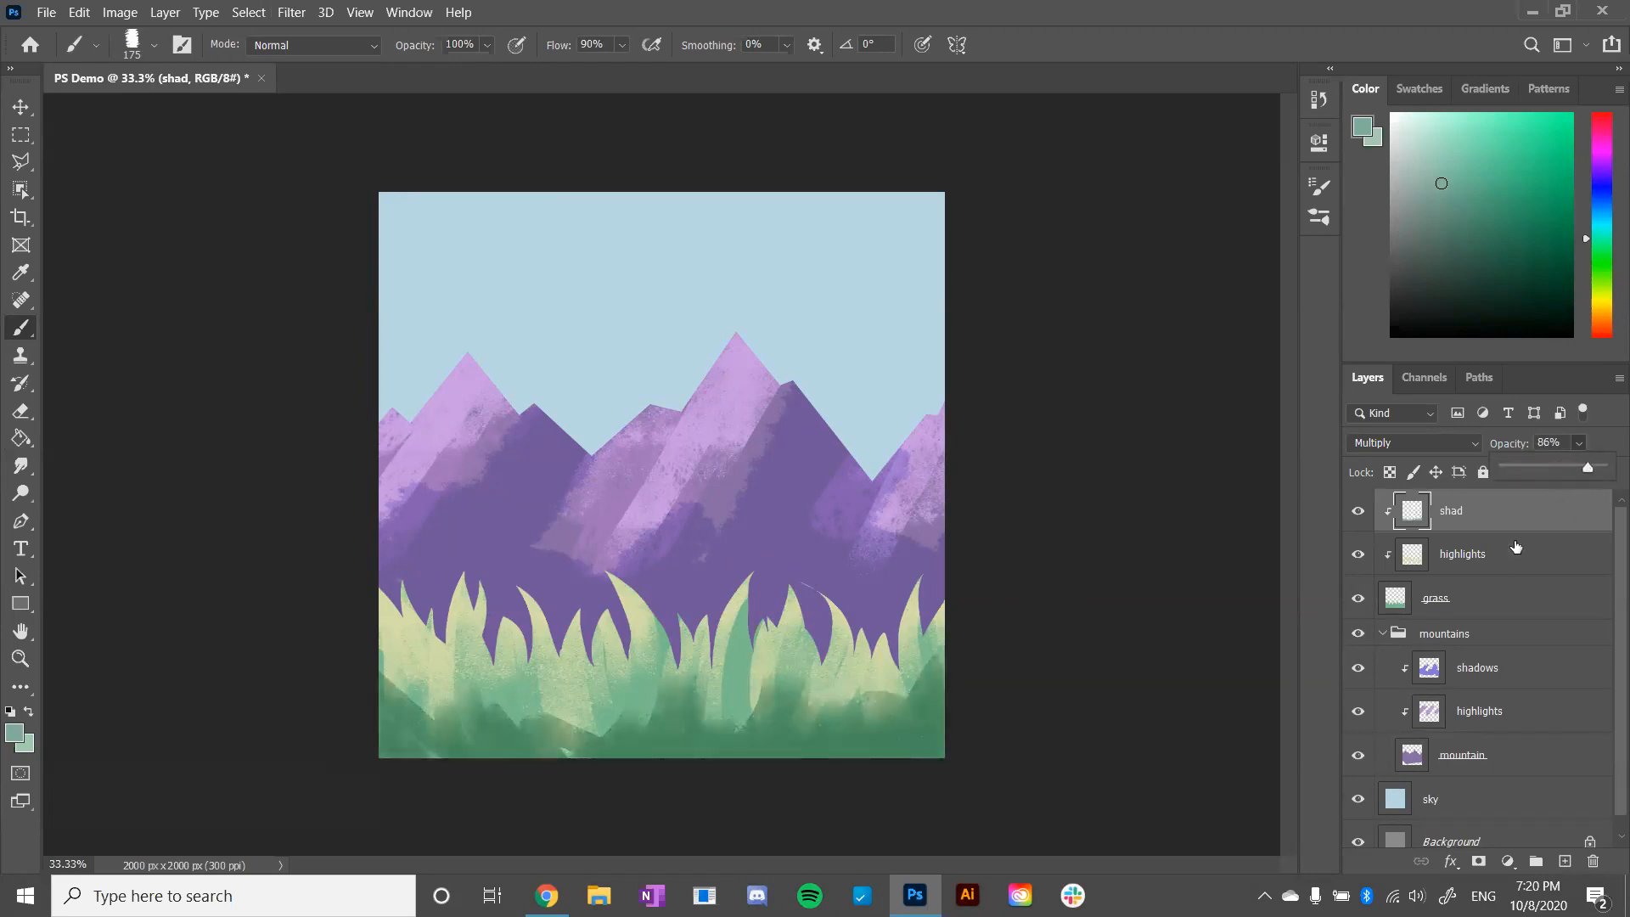
- Add a new layer above the shad layer and name it clouds
left_click(1519, 563)
left_click(1524, 520)
left_click(1566, 861)
double_click(1462, 510)
type("clouds")
key("Return")
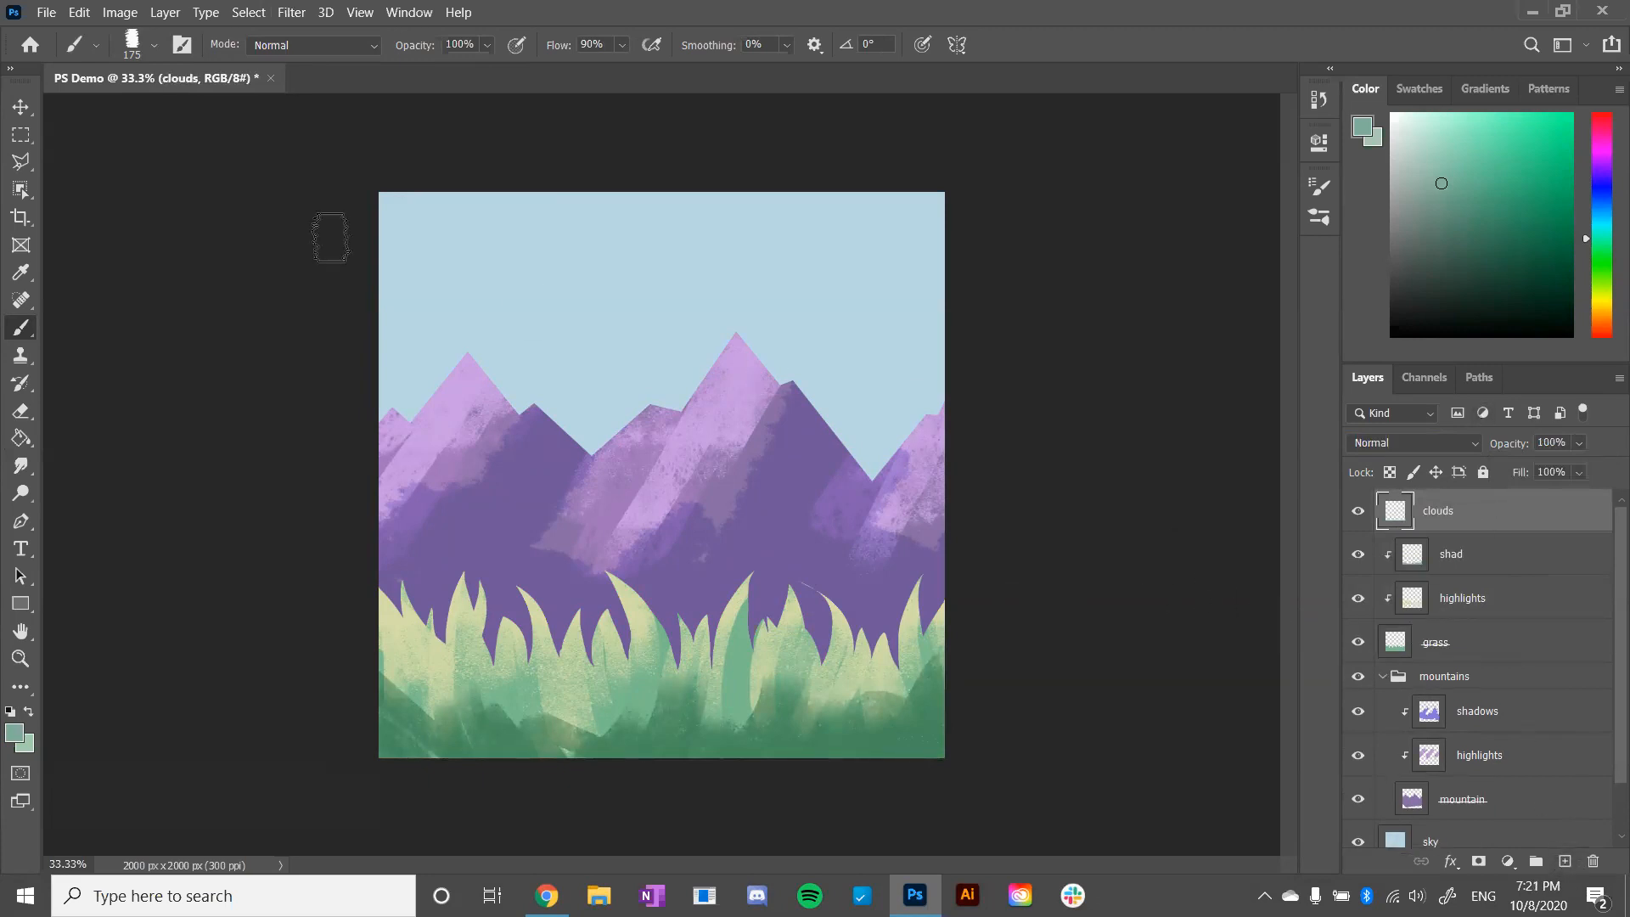
- Choose the Aufgenommener Pinsel 1 41 brush and set the paint colour to white
left_click(154, 45)
left_click_drag(266, 390, 265, 316)
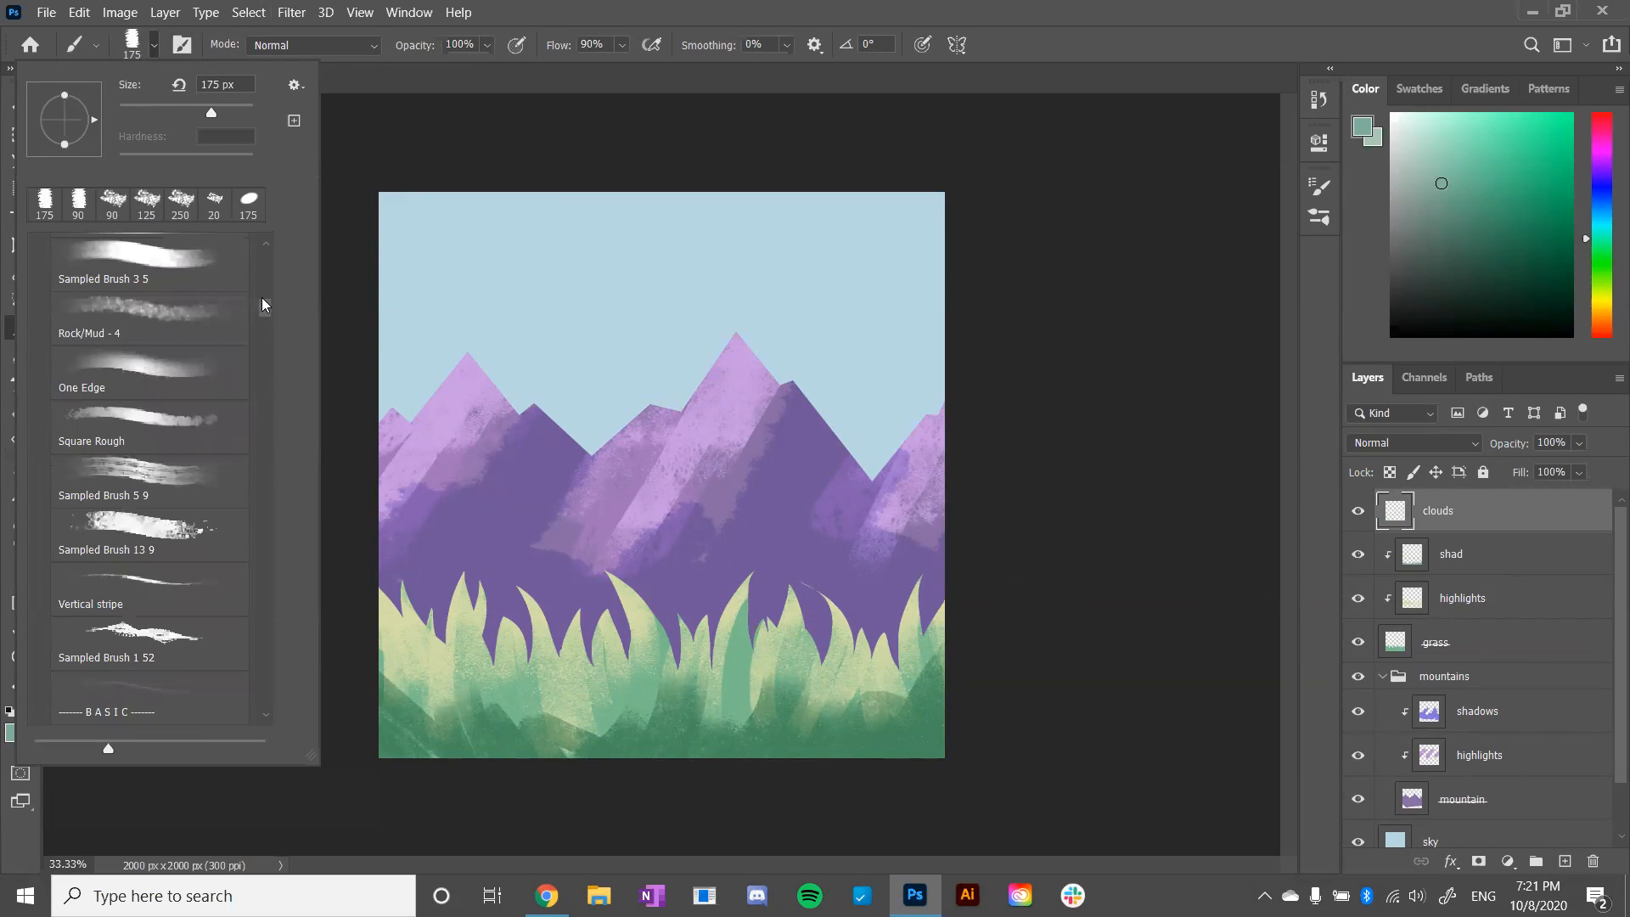
left_click(263, 238)
left_click(264, 240)
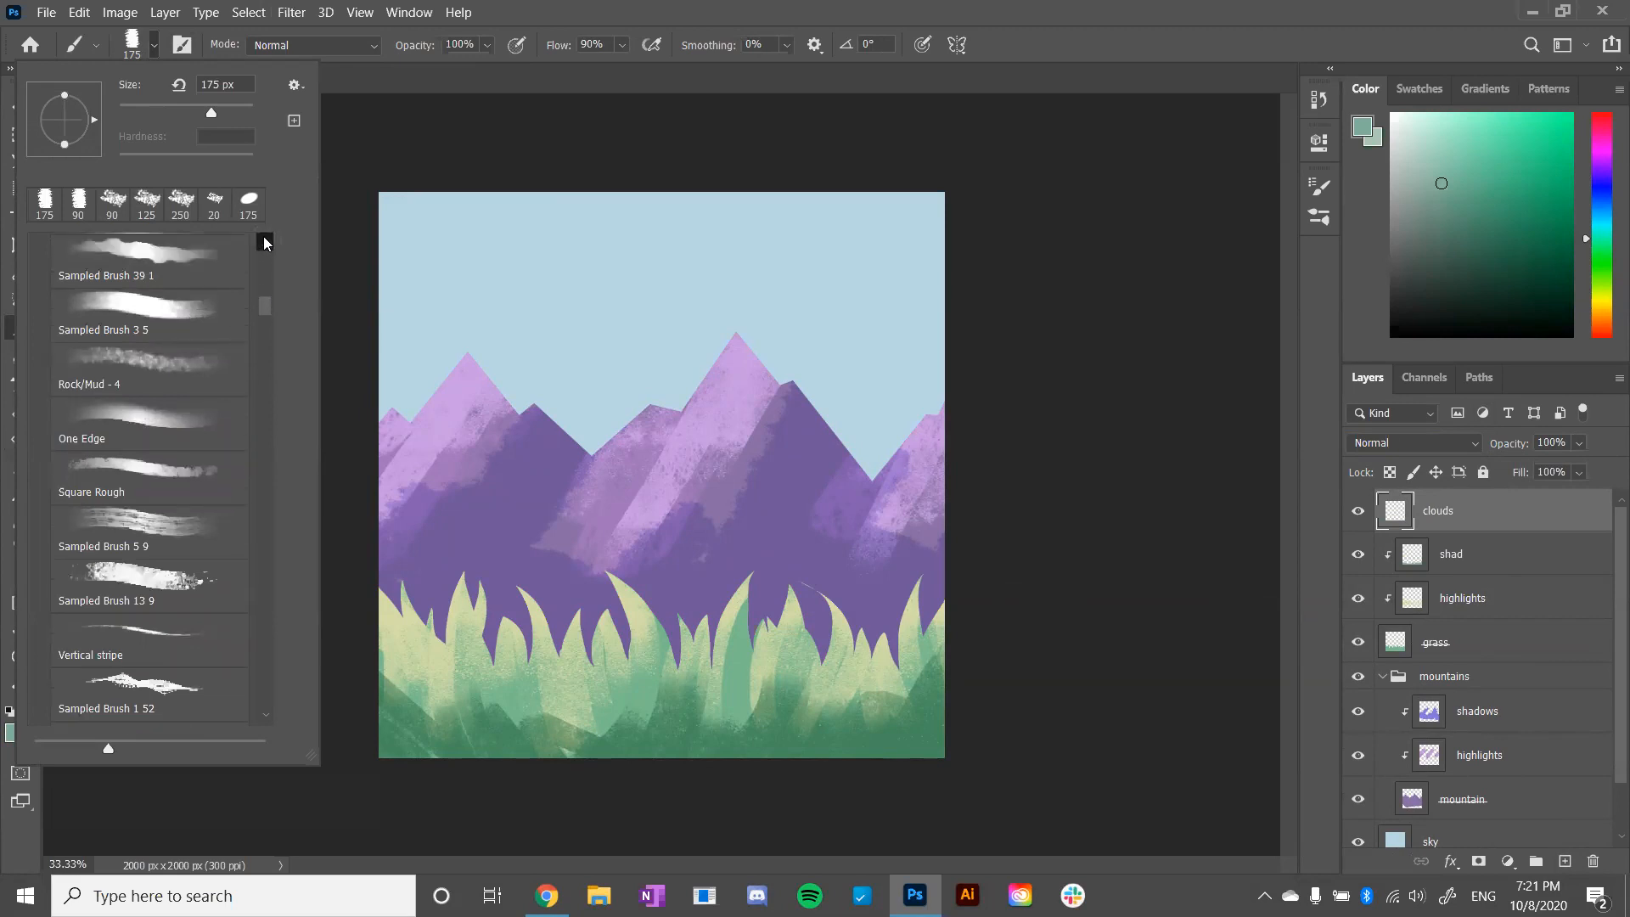
left_click(263, 241)
left_click(265, 242)
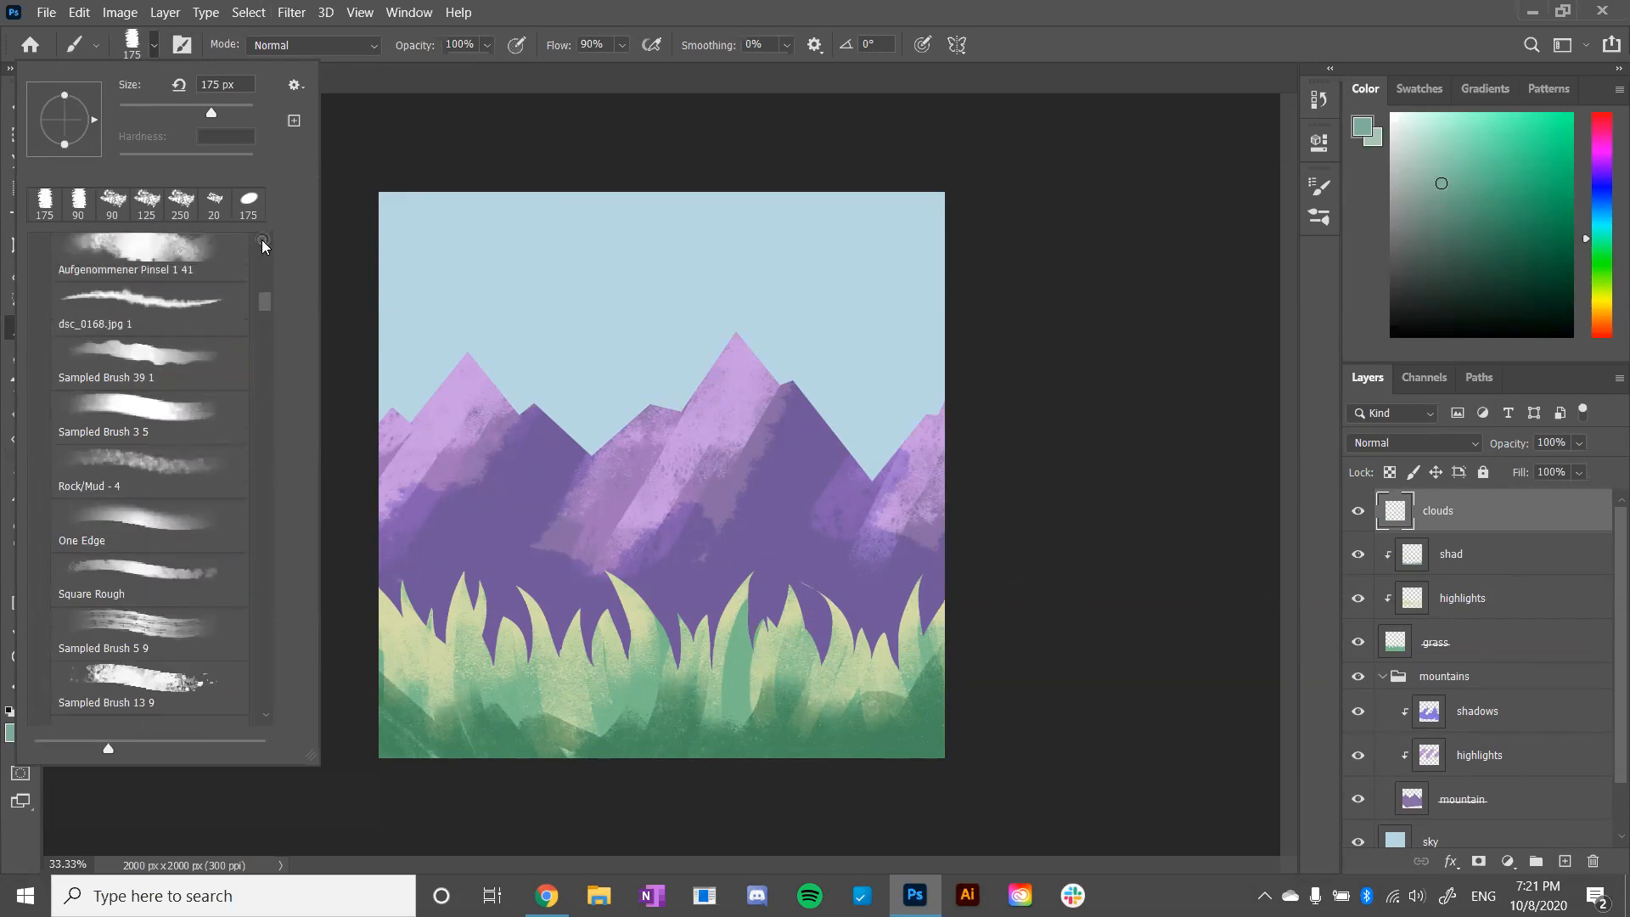
left_click(266, 242)
left_click(218, 289)
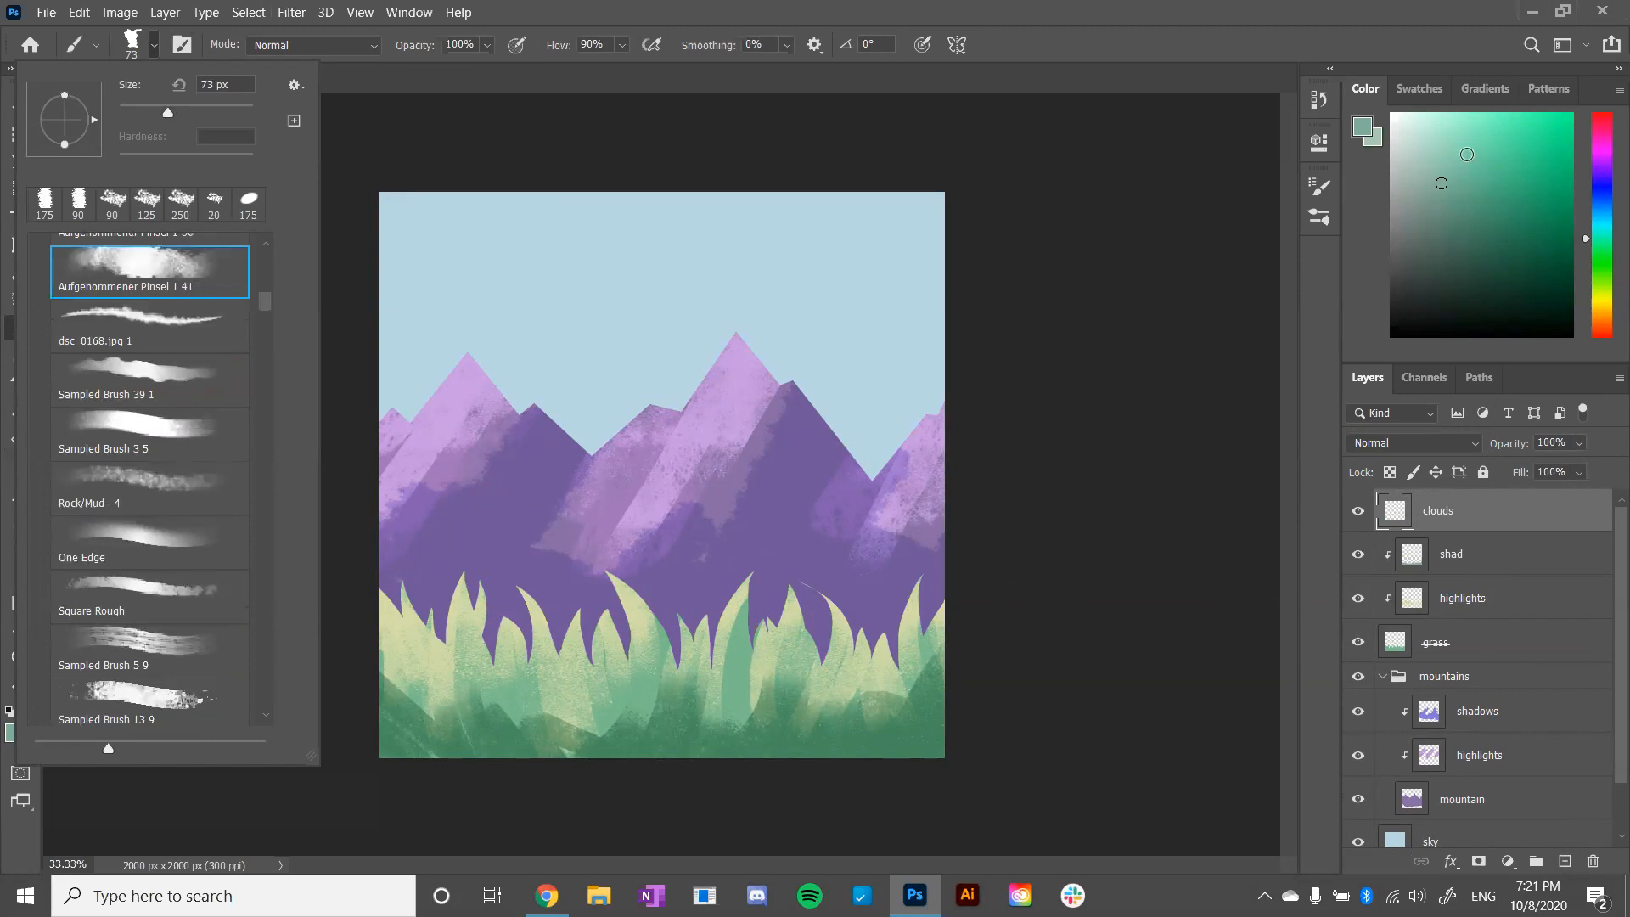
left_click_drag(1467, 154, 1382, 93)
- Undo a trial cloud stroke, then move the clouds layer beneath the collapsed mountains group
left_click_drag(877, 269, 926, 259)
key("ctrl+z")
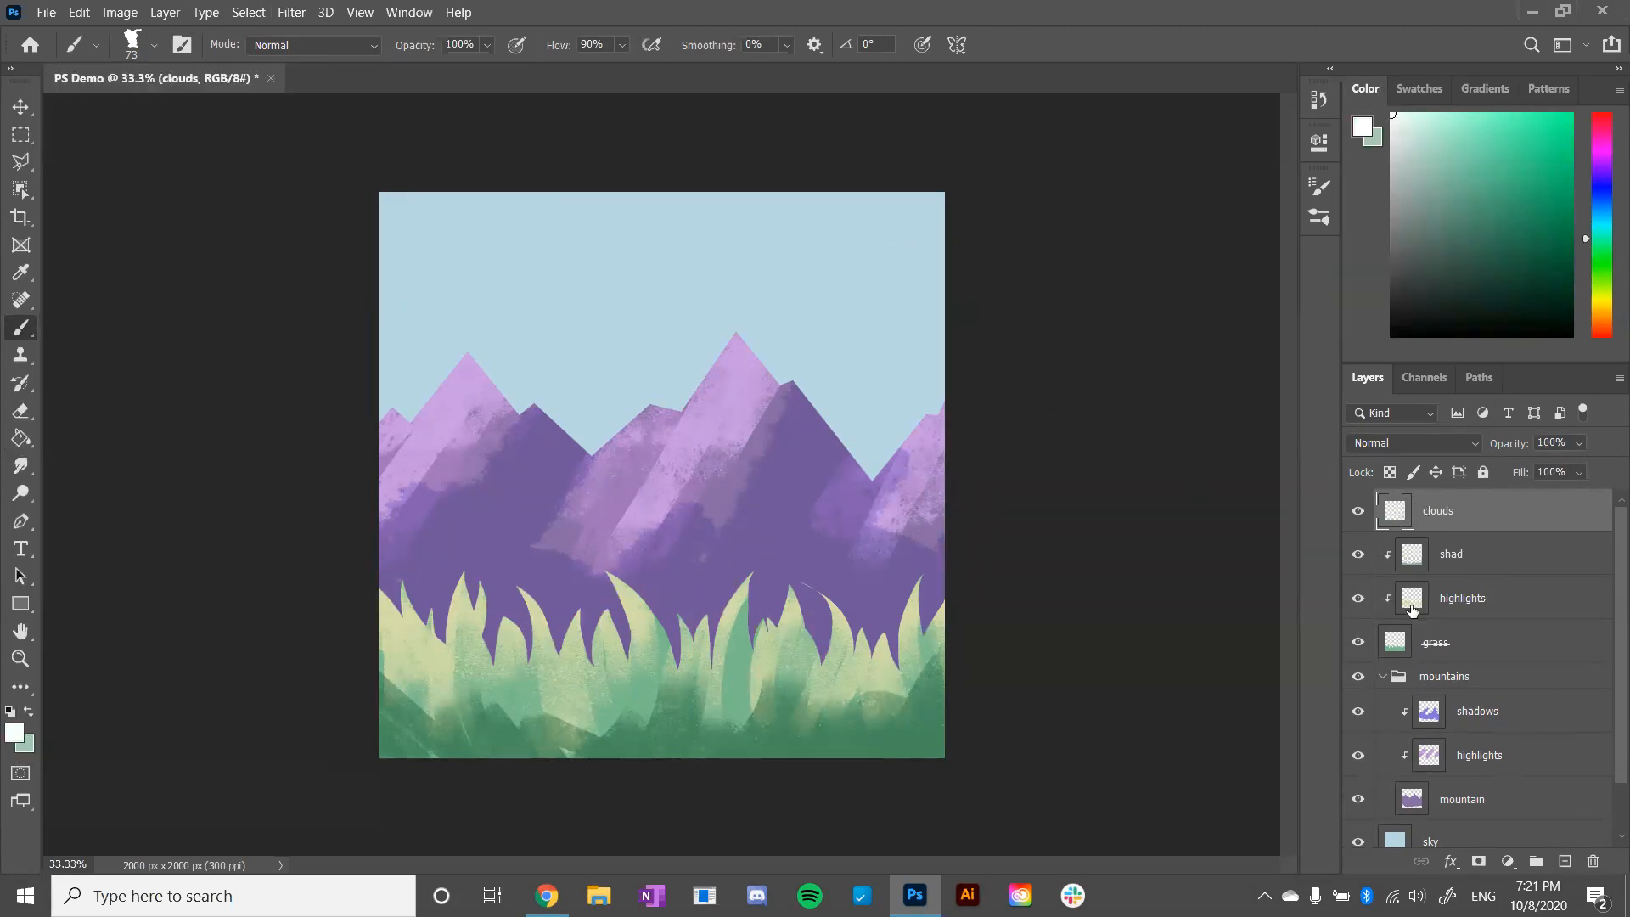
left_click(1383, 677)
left_click_drag(1499, 510, 1472, 694)
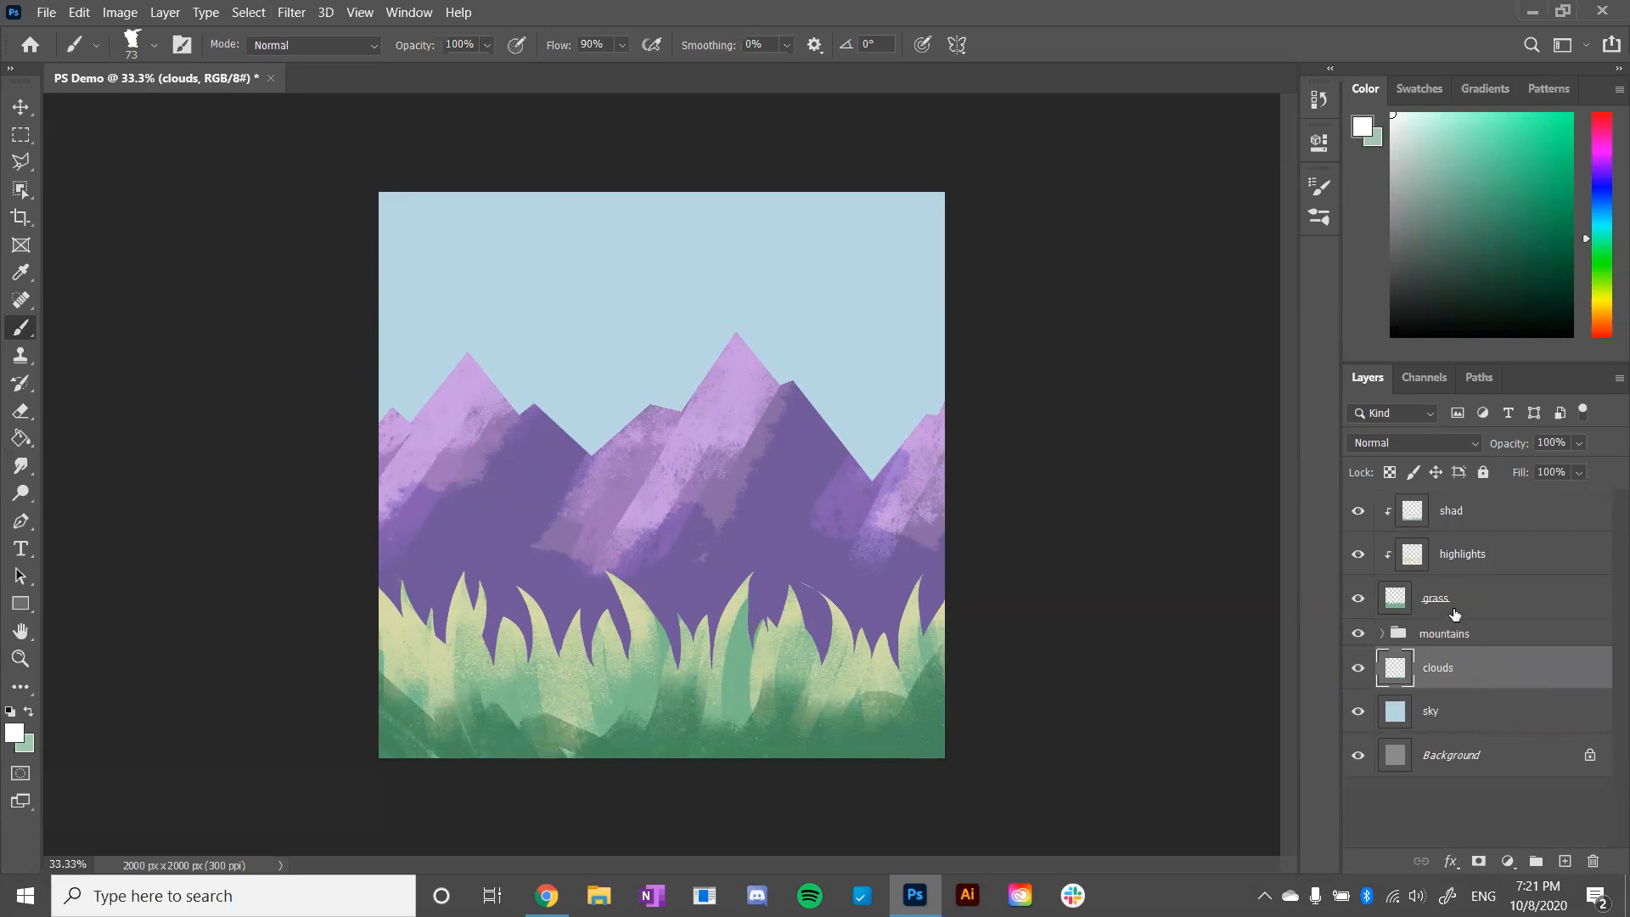
- Enlarge the brush to 175 px and paint a large white cloud in the right part of the sky, undoing unwanted strokes
left_click_drag(885, 287, 941, 285)
key("ctrl+z")
key("bracketright")
key("bracketright")
key("bracketright")
key("bracketright")
key("bracketright")
key("bracketright")
mouse_move(835, 288)
left_mouse_down()
mouse_move(928, 241)
mouse_move(771, 306)
mouse_move(739, 284)
mouse_move(739, 255)
mouse_move(860, 275)
mouse_move(868, 234)
mouse_move(930, 285)
mouse_move(862, 307)
mouse_move(924, 313)
left_mouse_up()
key("ctrl+z")
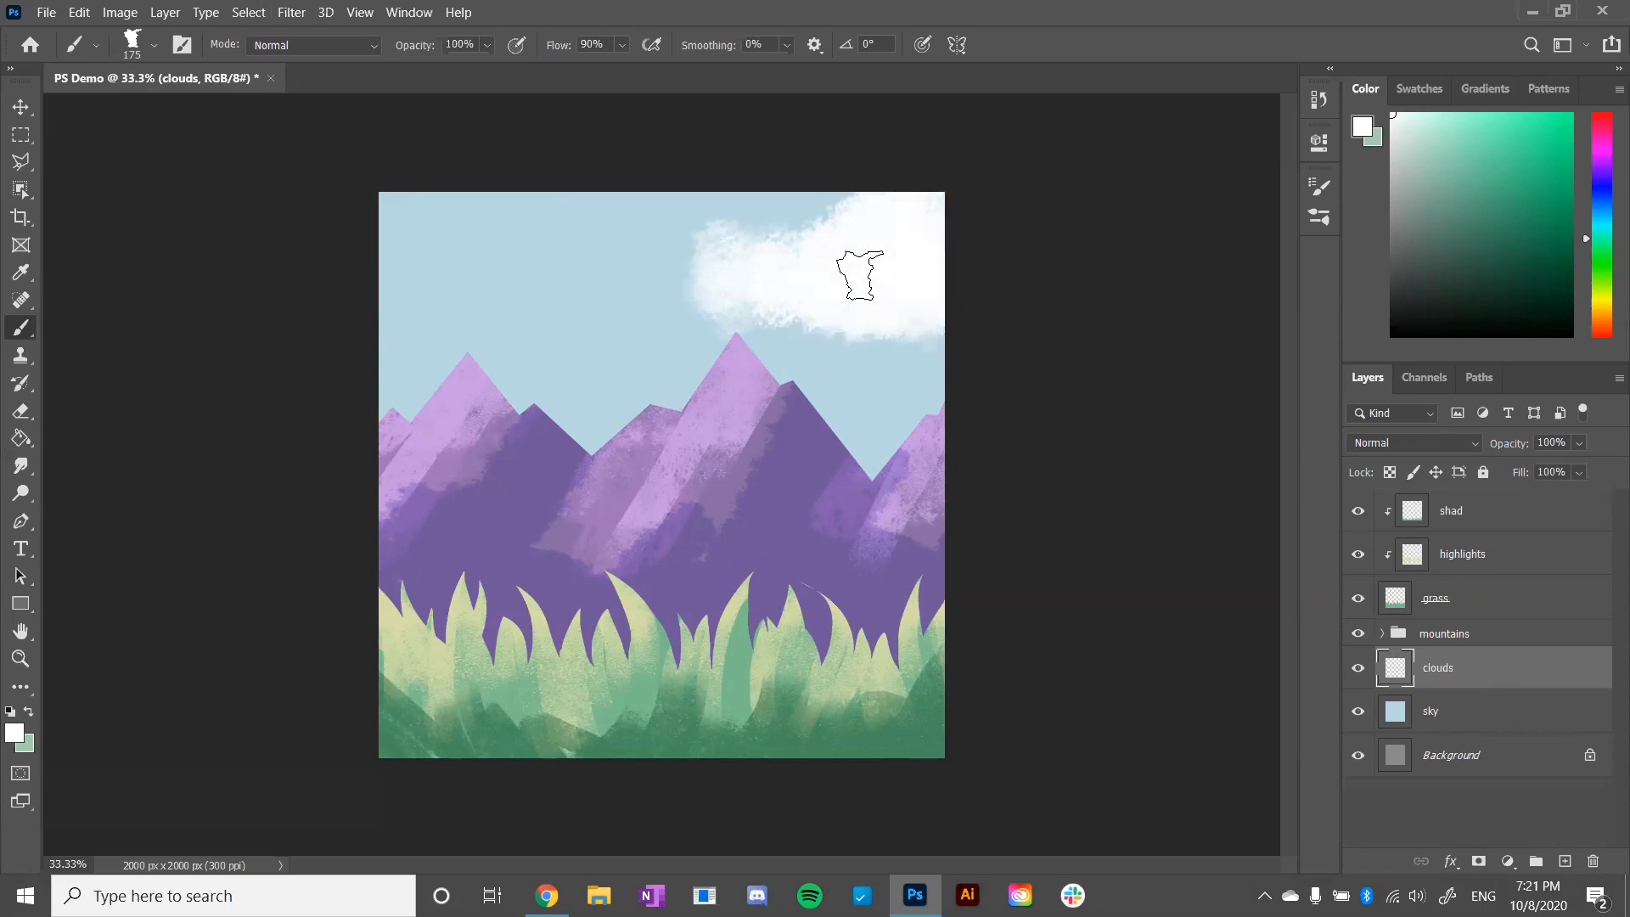
- Reduce the brush to 90 px, extend the right cloud towards the middle and paint a second white cloud in the left sky
key("bracketleft")
key("bracketleft")
key("bracketleft")
key("bracketleft")
mouse_move(719, 307)
left_mouse_down()
mouse_move(721, 291)
mouse_move(645, 320)
mouse_move(777, 289)
left_mouse_up()
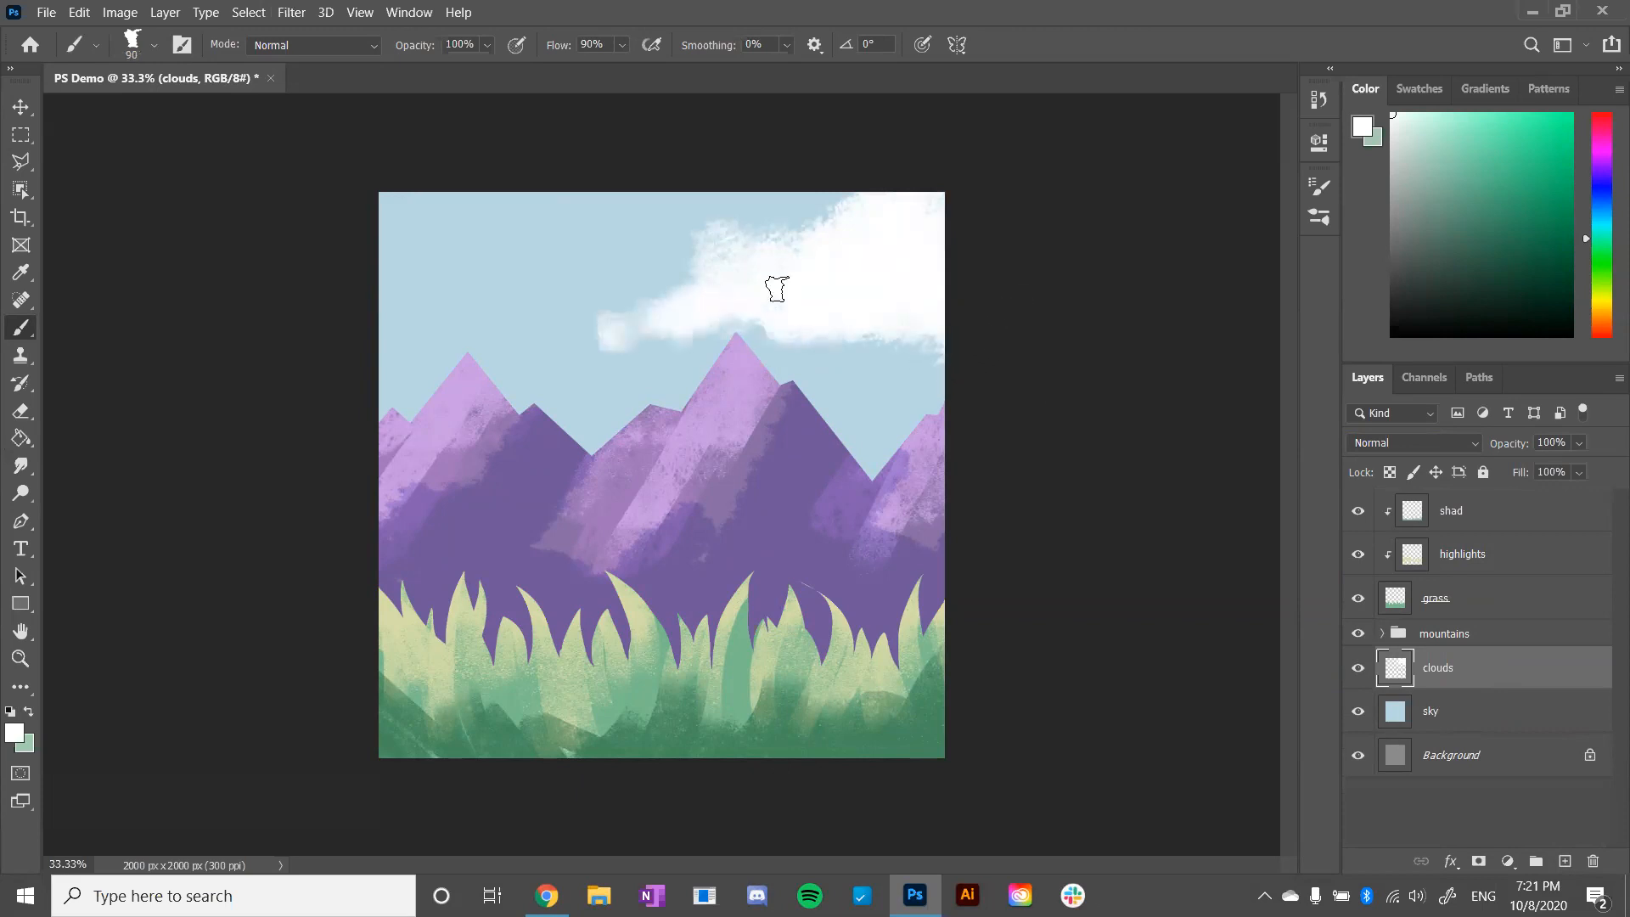
left_click_drag(841, 355, 925, 361)
mouse_move(373, 208)
left_mouse_down()
mouse_move(475, 202)
mouse_move(366, 212)
mouse_move(509, 255)
mouse_move(434, 247)
mouse_move(509, 272)
mouse_move(491, 191)
mouse_move(524, 175)
mouse_move(597, 277)
mouse_move(592, 333)
left_mouse_up()
mouse_move(495, 252)
left_mouse_down()
mouse_move(501, 215)
mouse_move(591, 192)
mouse_move(673, 215)
mouse_move(449, 315)
left_mouse_up()
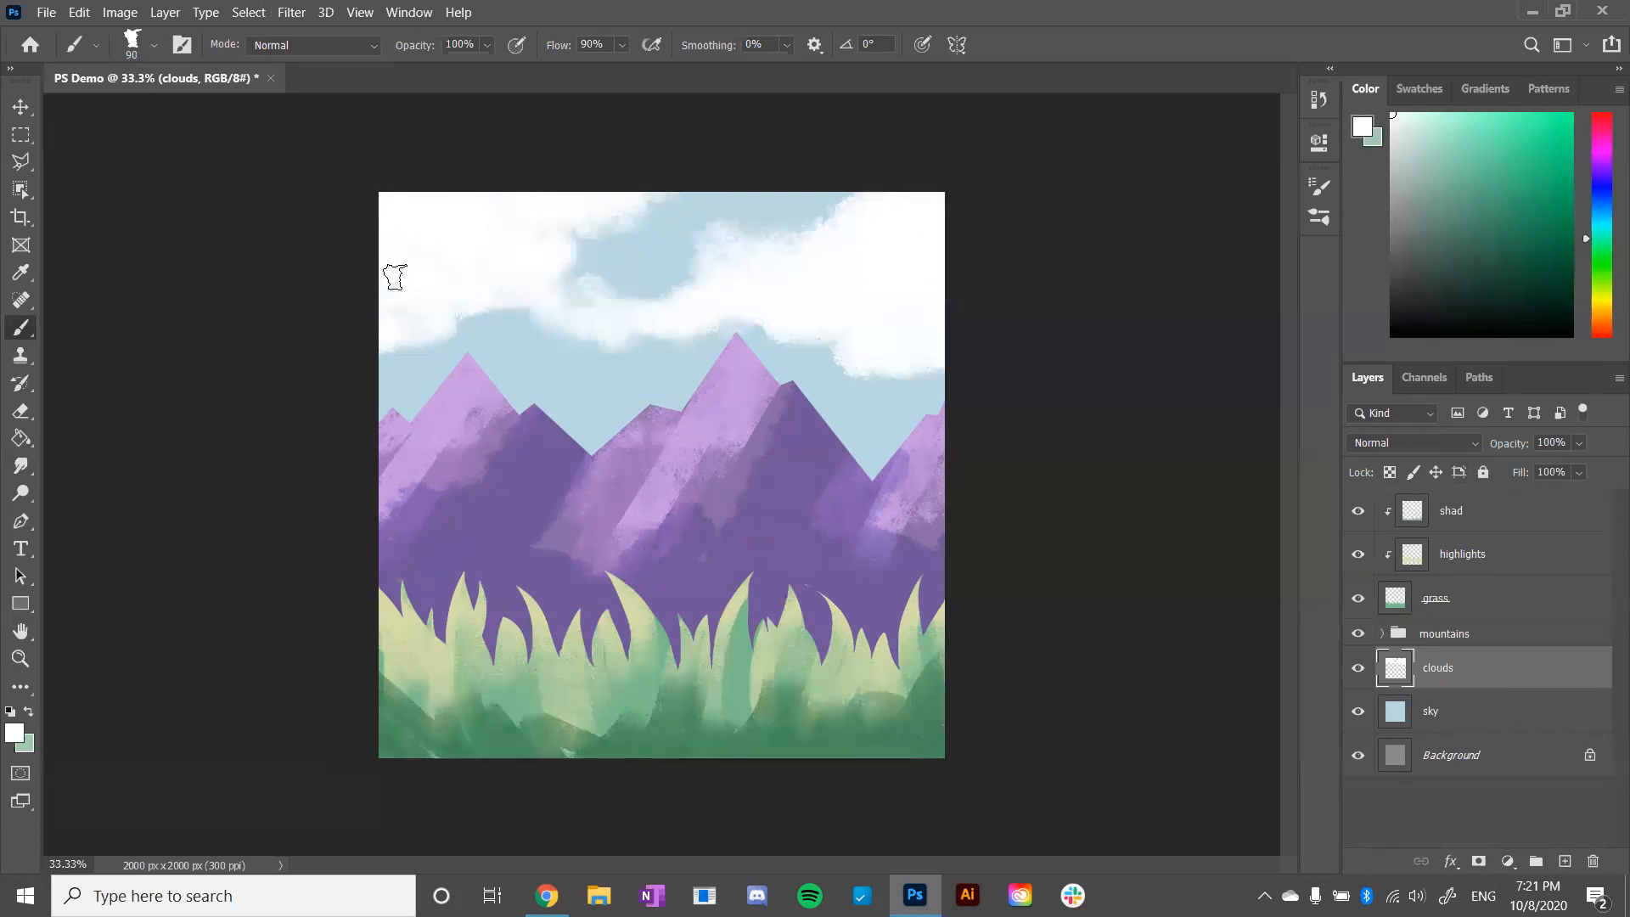
- Shade the undersides of both clouds with pale blue and lower the clouds layer's opacity to 79%
left_click(1599, 219)
left_click_drag(1434, 135, 1423, 126)
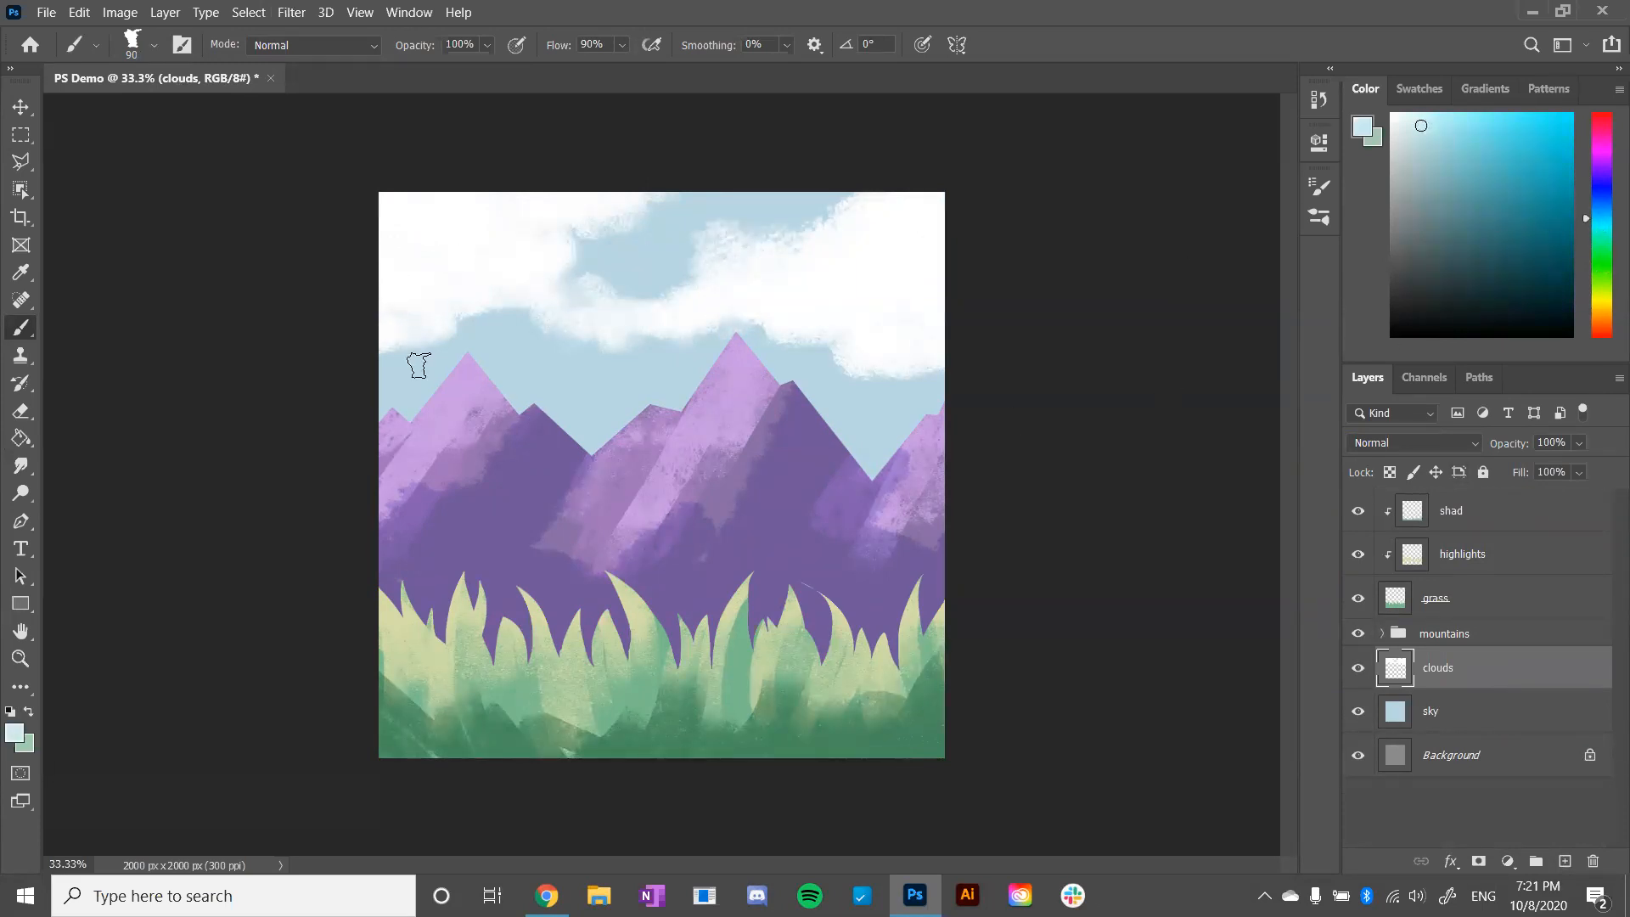
mouse_move(384, 304)
left_mouse_down()
mouse_move(353, 279)
mouse_move(542, 291)
left_mouse_up()
mouse_move(820, 317)
left_mouse_down()
mouse_move(773, 315)
mouse_move(906, 350)
mouse_move(846, 358)
mouse_move(890, 354)
mouse_move(886, 316)
mouse_move(952, 301)
left_mouse_up()
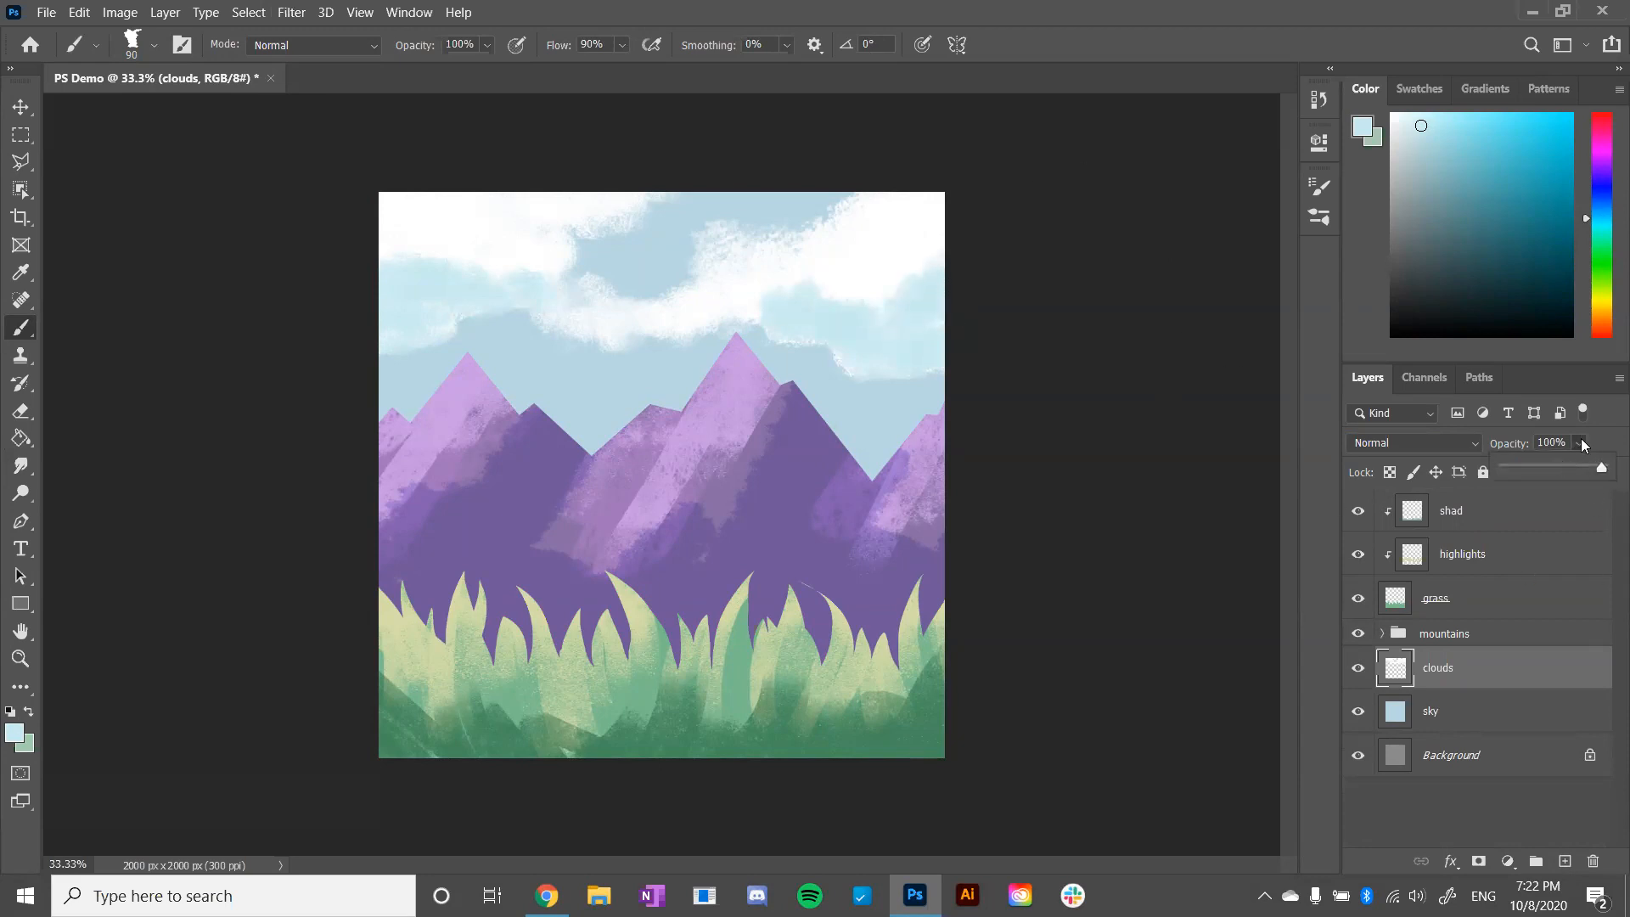
mouse_move(1584, 470)
left_mouse_down()
mouse_move(1568, 467)
mouse_move(1581, 468)
left_mouse_up()
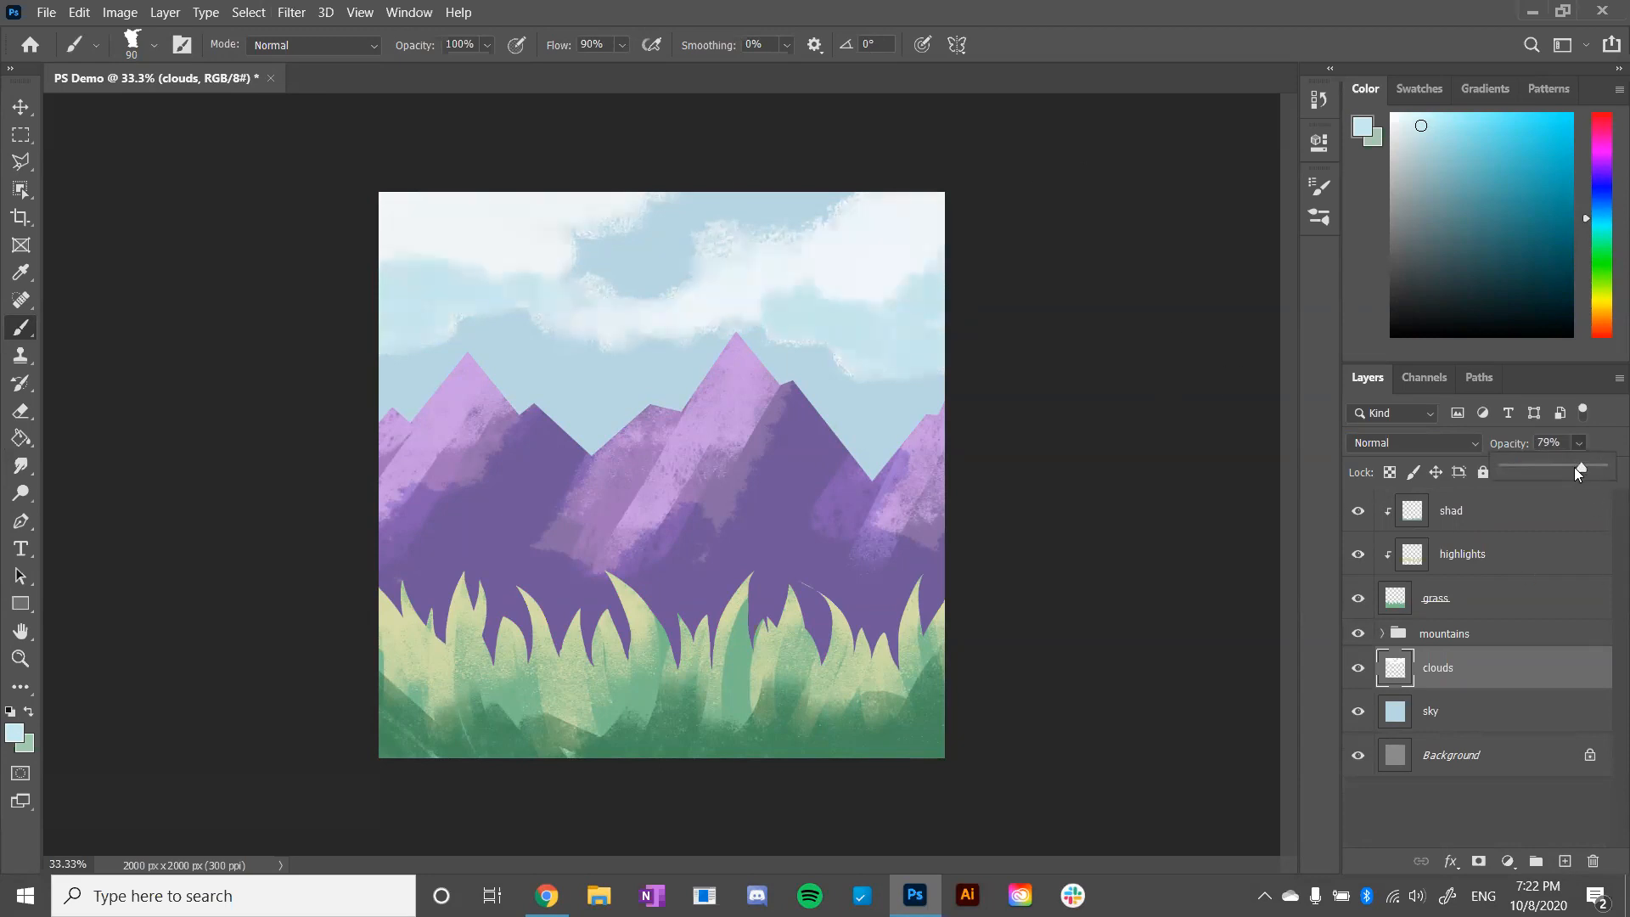
left_click(1515, 701)
left_click(1492, 713)
left_click(1505, 679)
- Add a new layer above the shad layer and name it bunny
left_click(1497, 520)
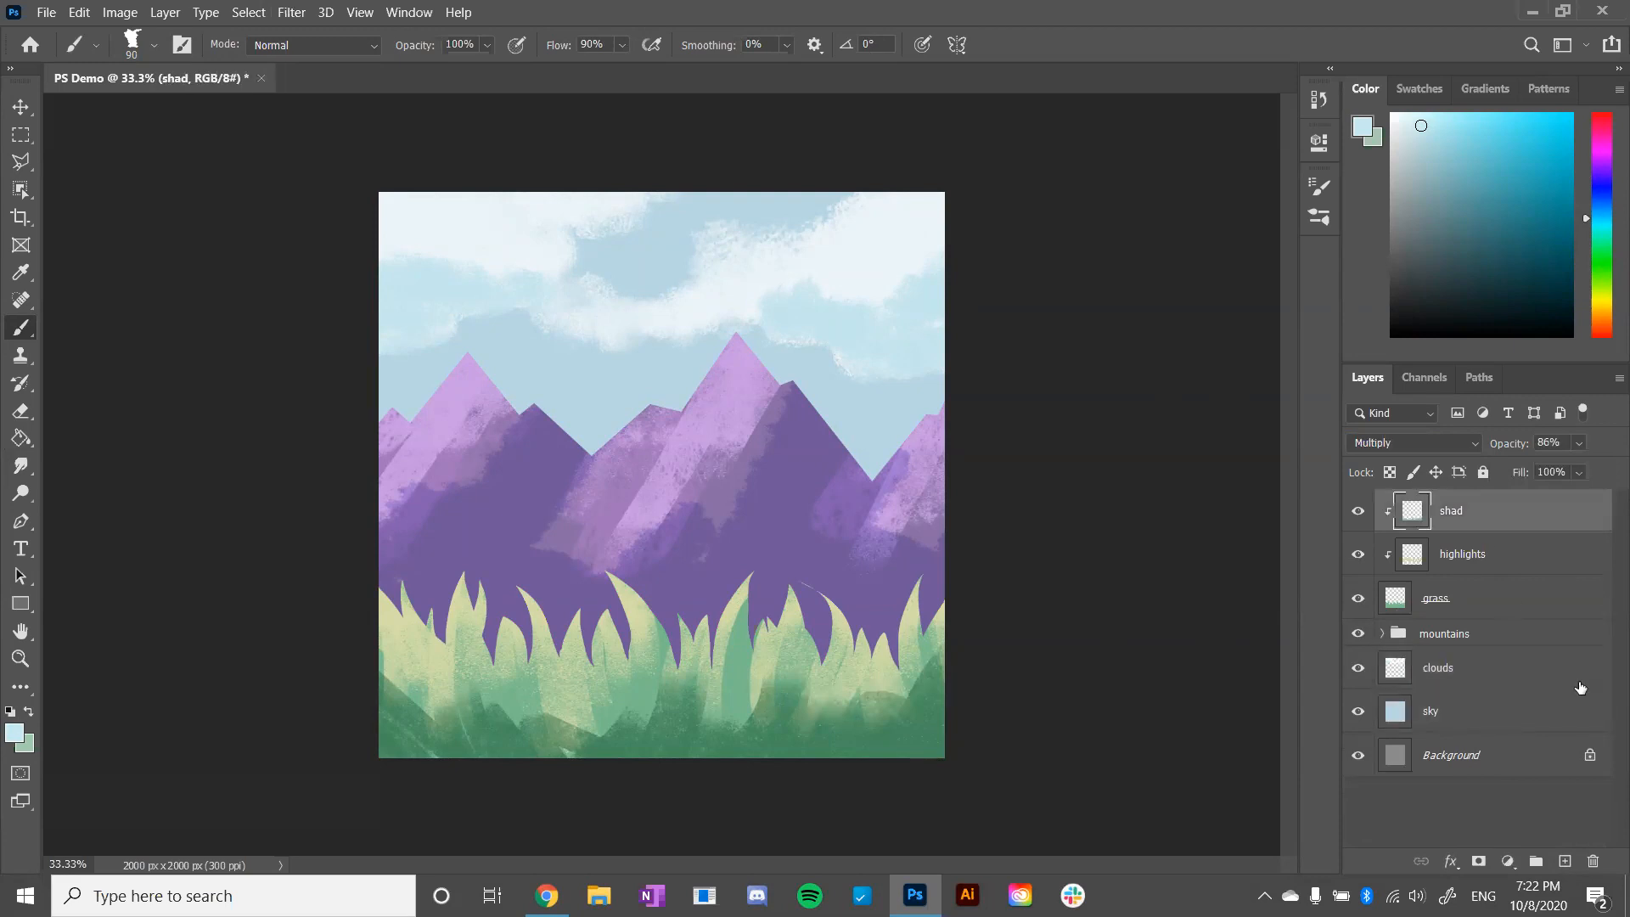
left_click(1565, 861)
double_click(1448, 514)
type("bunny")
key("Return")
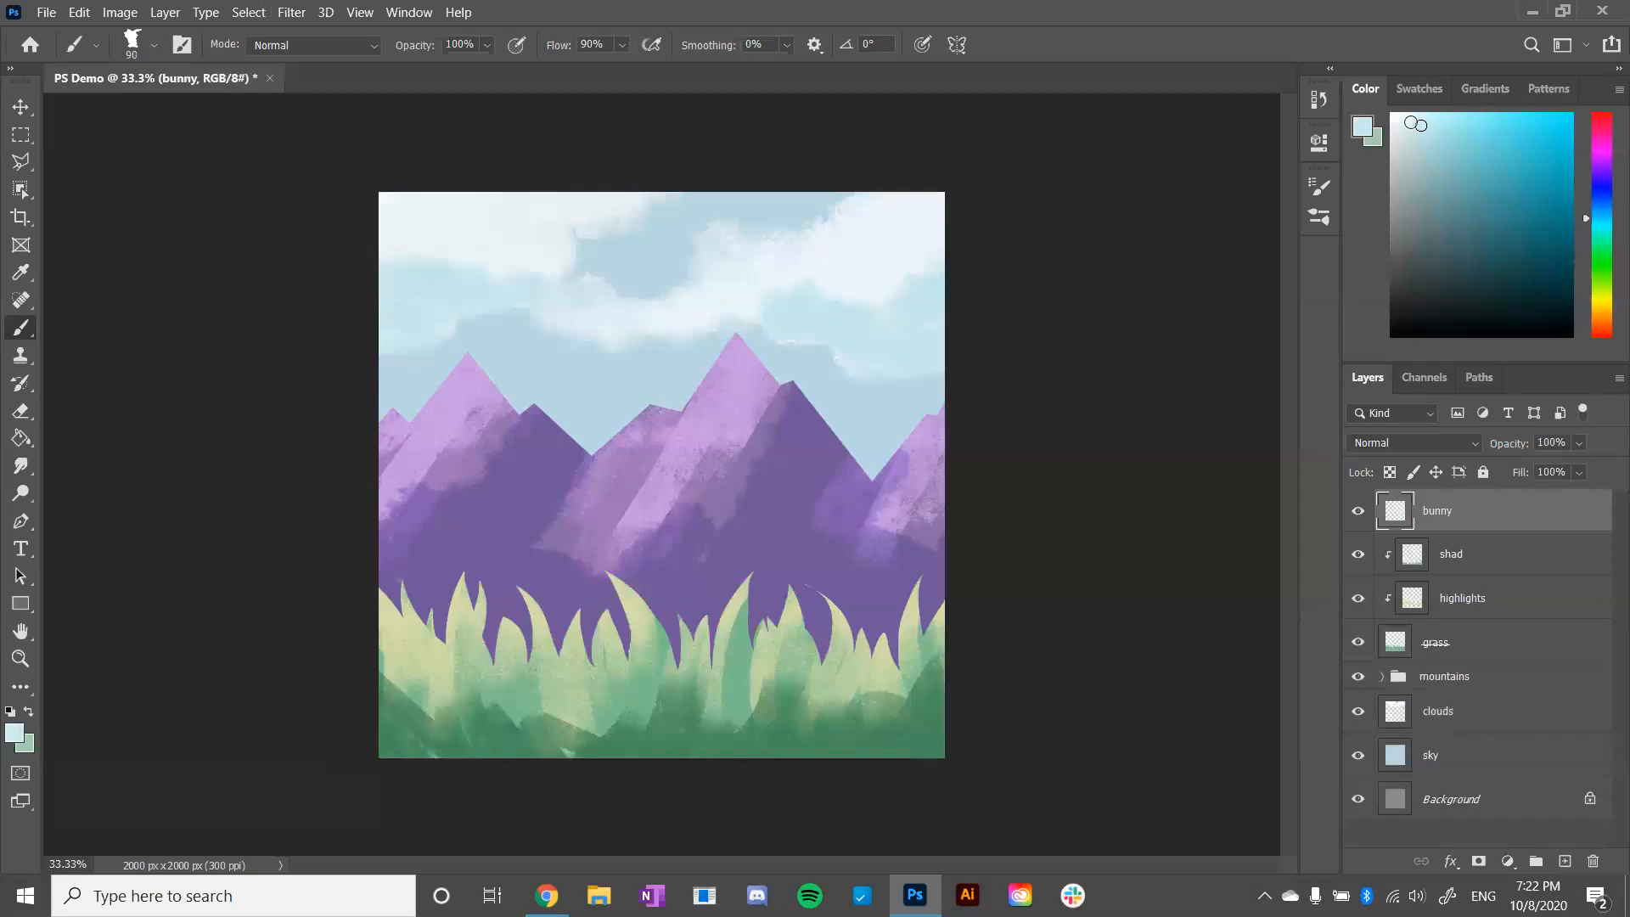
- Try several pale hues for the bunny and settle on white as the paint colour
left_click(1412, 153)
mouse_move(1600, 285)
left_mouse_down()
mouse_move(1599, 315)
mouse_move(1603, 165)
mouse_move(1607, 355)
left_mouse_up()
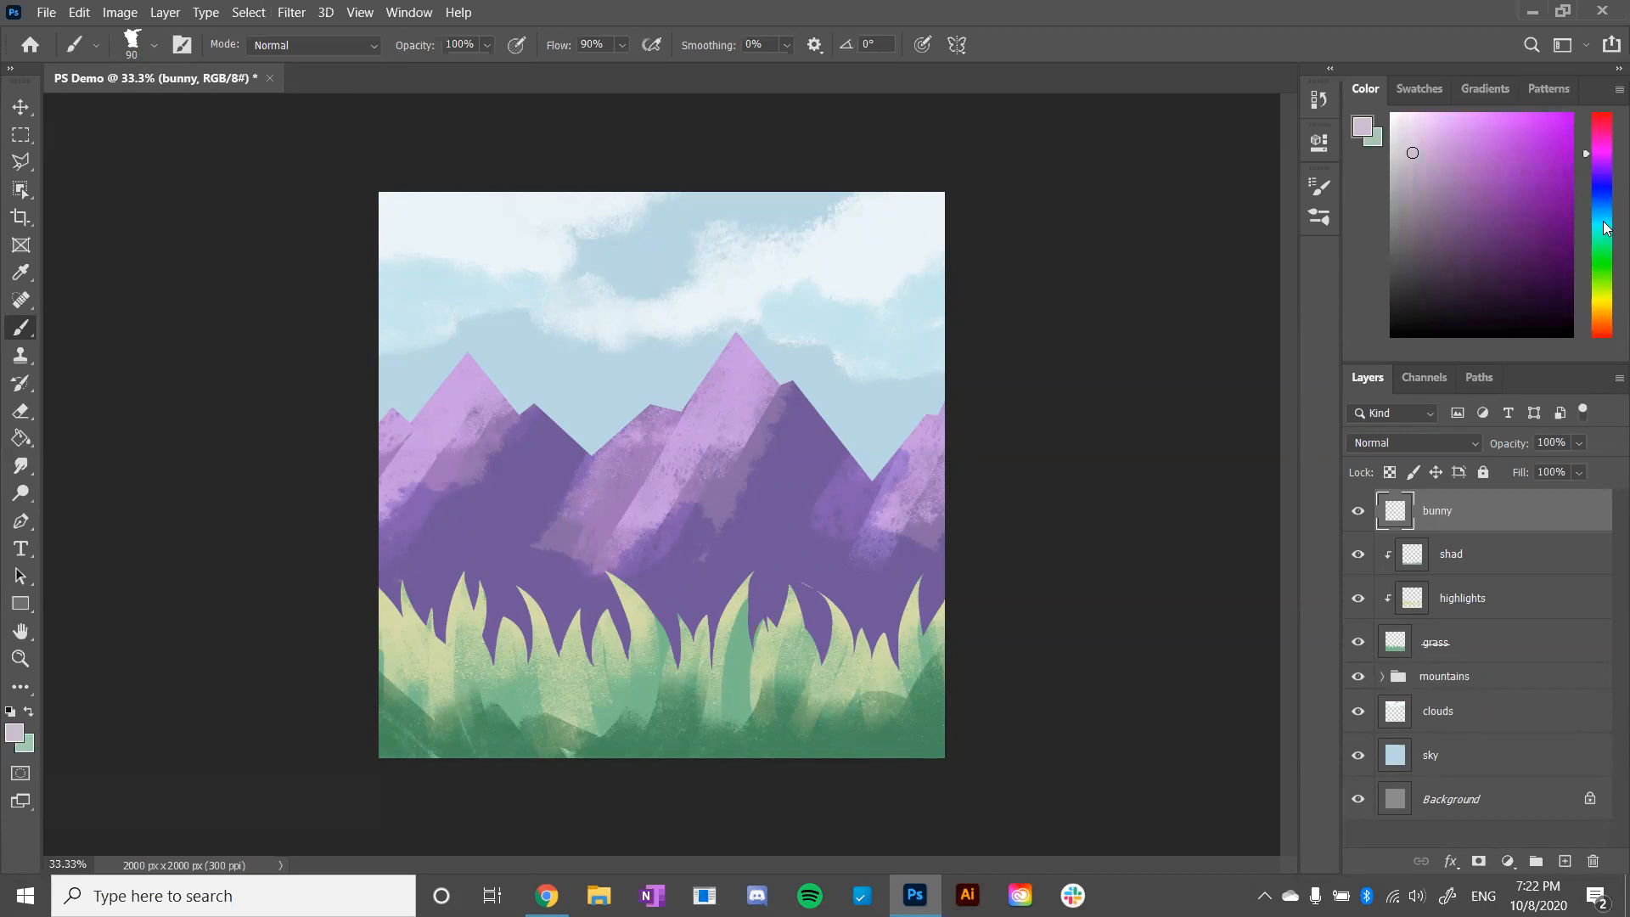
left_click_drag(1606, 227, 1601, 320)
mouse_move(1607, 226)
left_mouse_down()
mouse_move(1606, 331)
mouse_move(1606, 280)
mouse_move(1606, 314)
left_mouse_up()
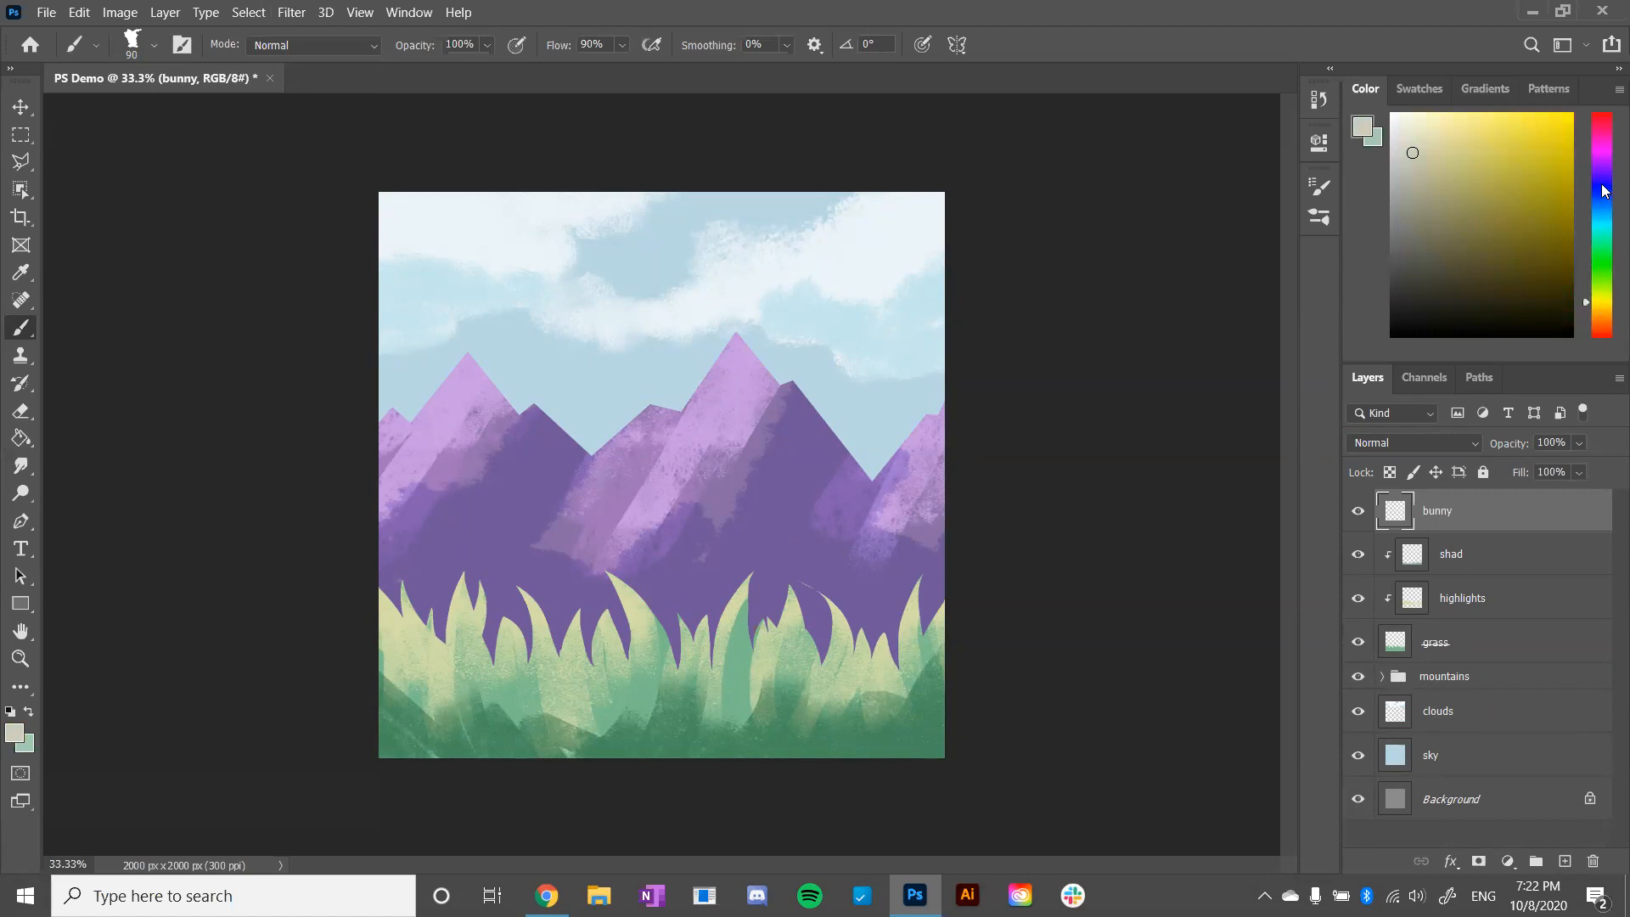
left_click_drag(1413, 153, 1389, 113)
- Choose the Hard Round 201 1 brush and reduce its size to 70 px
left_click(153, 48)
scroll(263, 283, "up", 5)
scroll(264, 273, "down", 3)
left_click(188, 279)
left_click(168, 392)
scroll(264, 270, "up", 1)
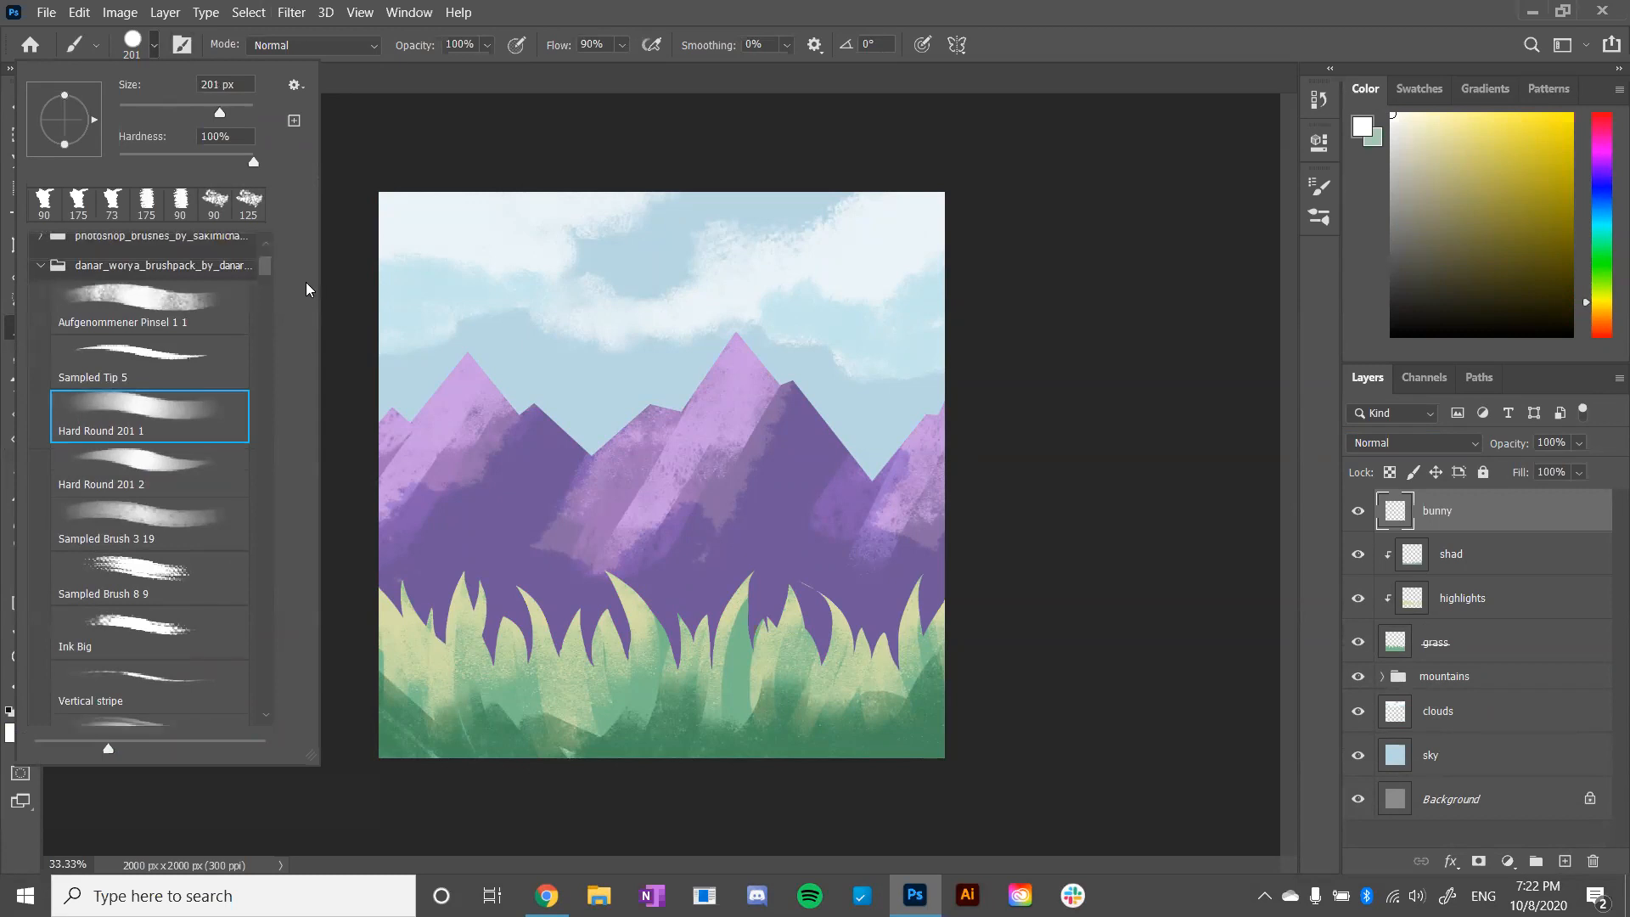
left_click(736, 583)
key("bracketleft")
key("bracketleft")
key("bracketleft")
key("bracketleft")
key("bracketleft")
key("bracketleft")
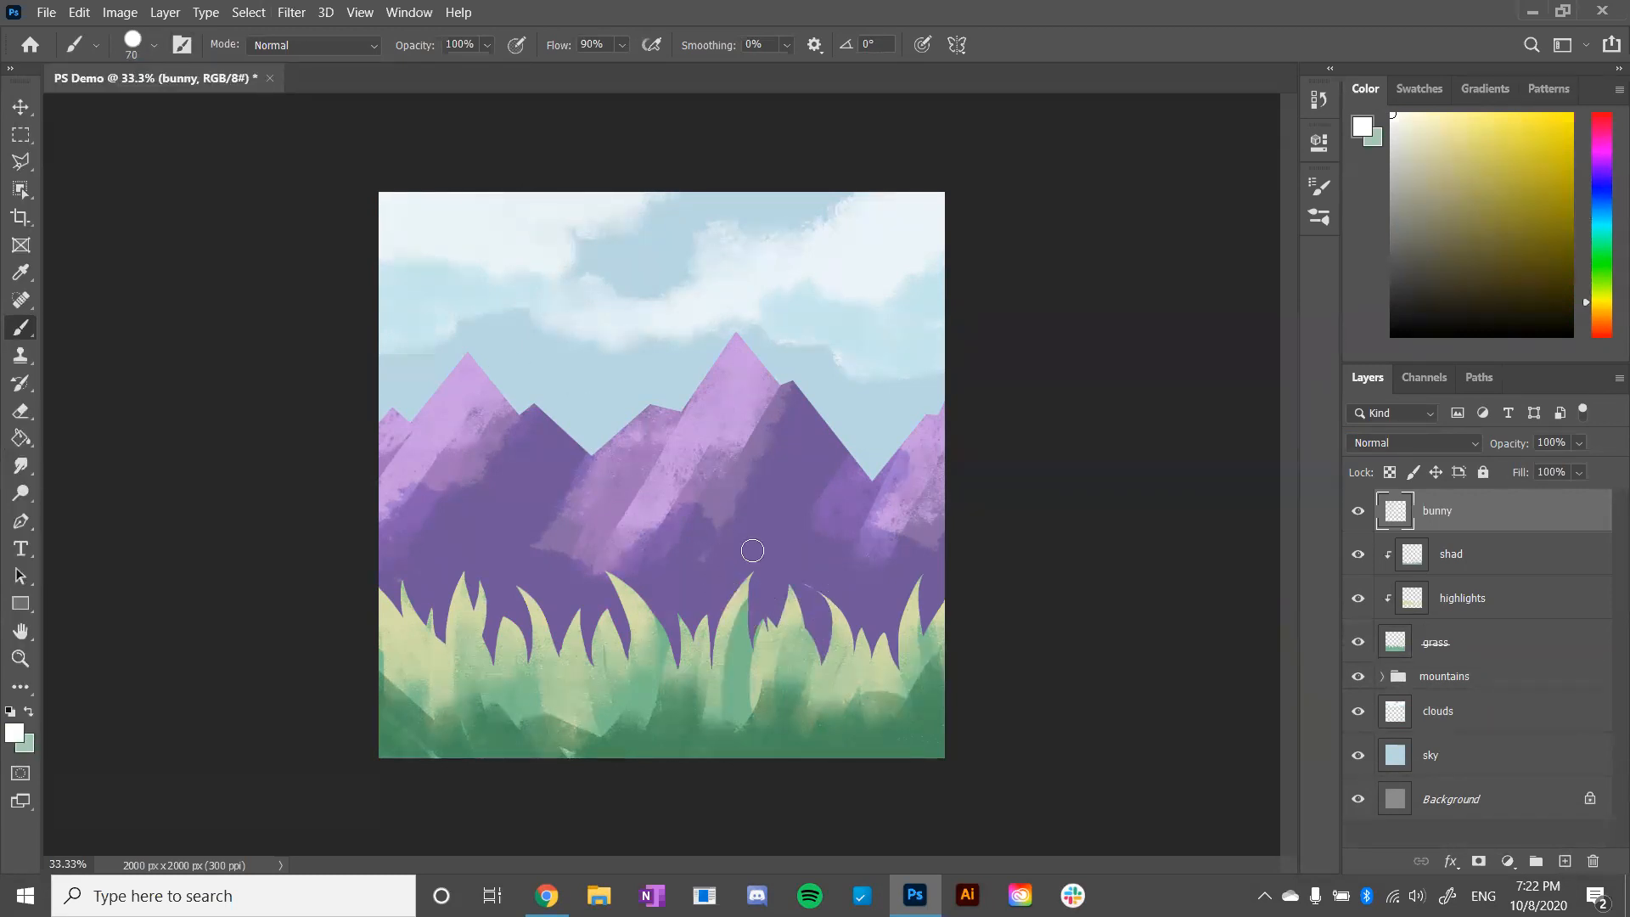
- Switch to a solid round brush from the General Brushes set and test it on the bunny layer
mouse_move(756, 538)
left_mouse_down()
mouse_move(758, 518)
mouse_move(780, 529)
left_mouse_up()
key("ctrl+z")
left_click(154, 45)
scroll(261, 266, "up", 1)
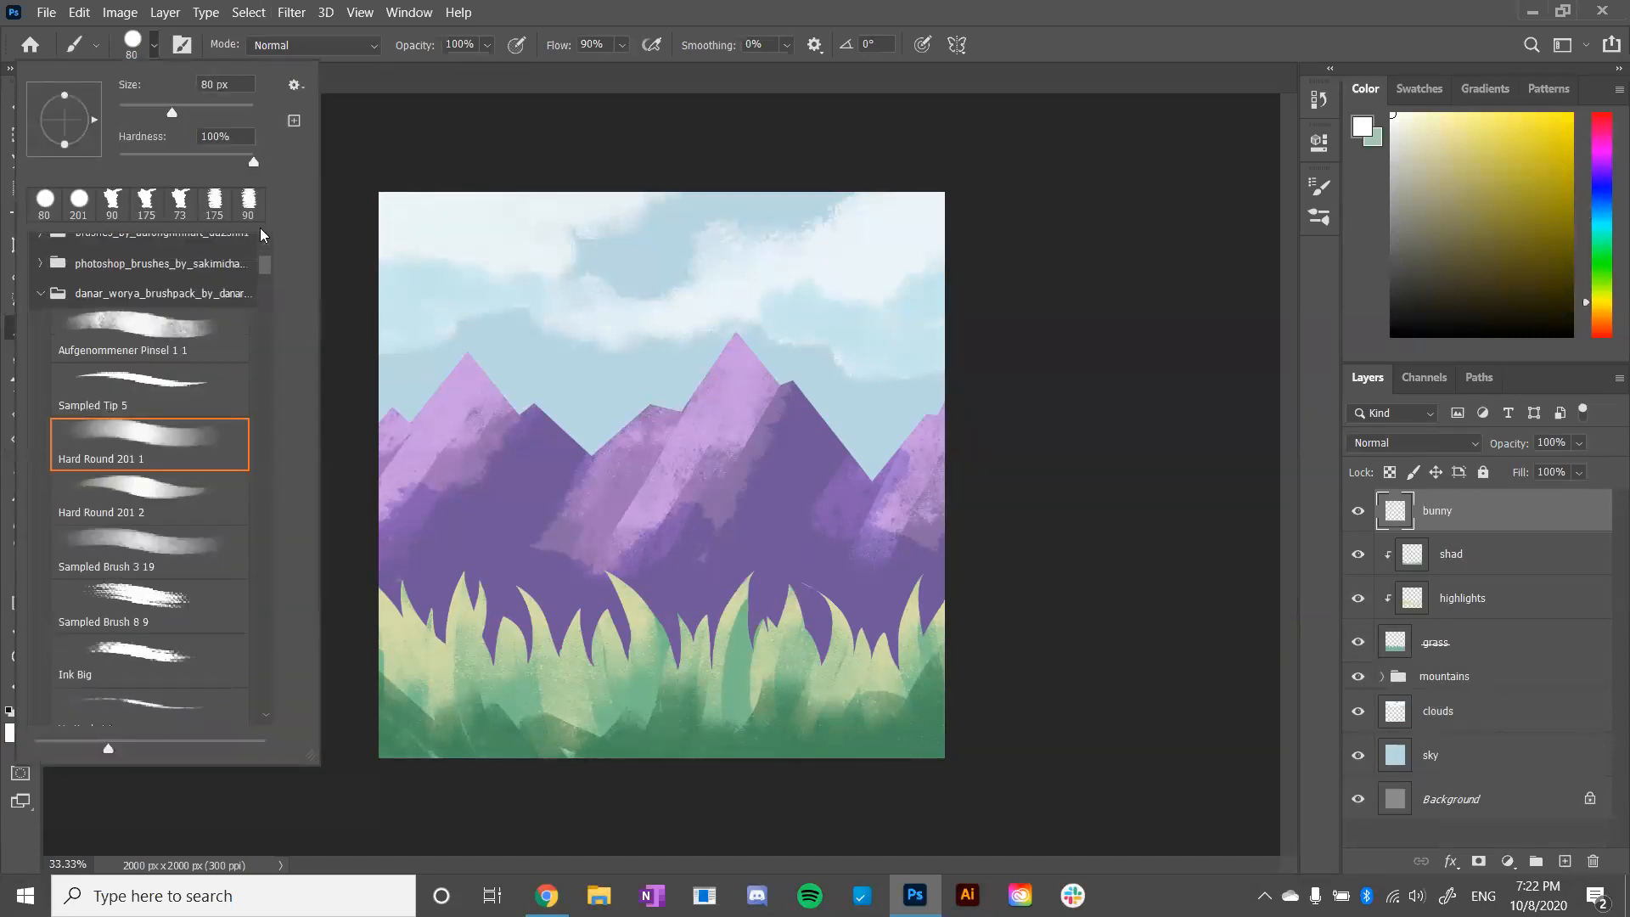
scroll(262, 276, "up", 5)
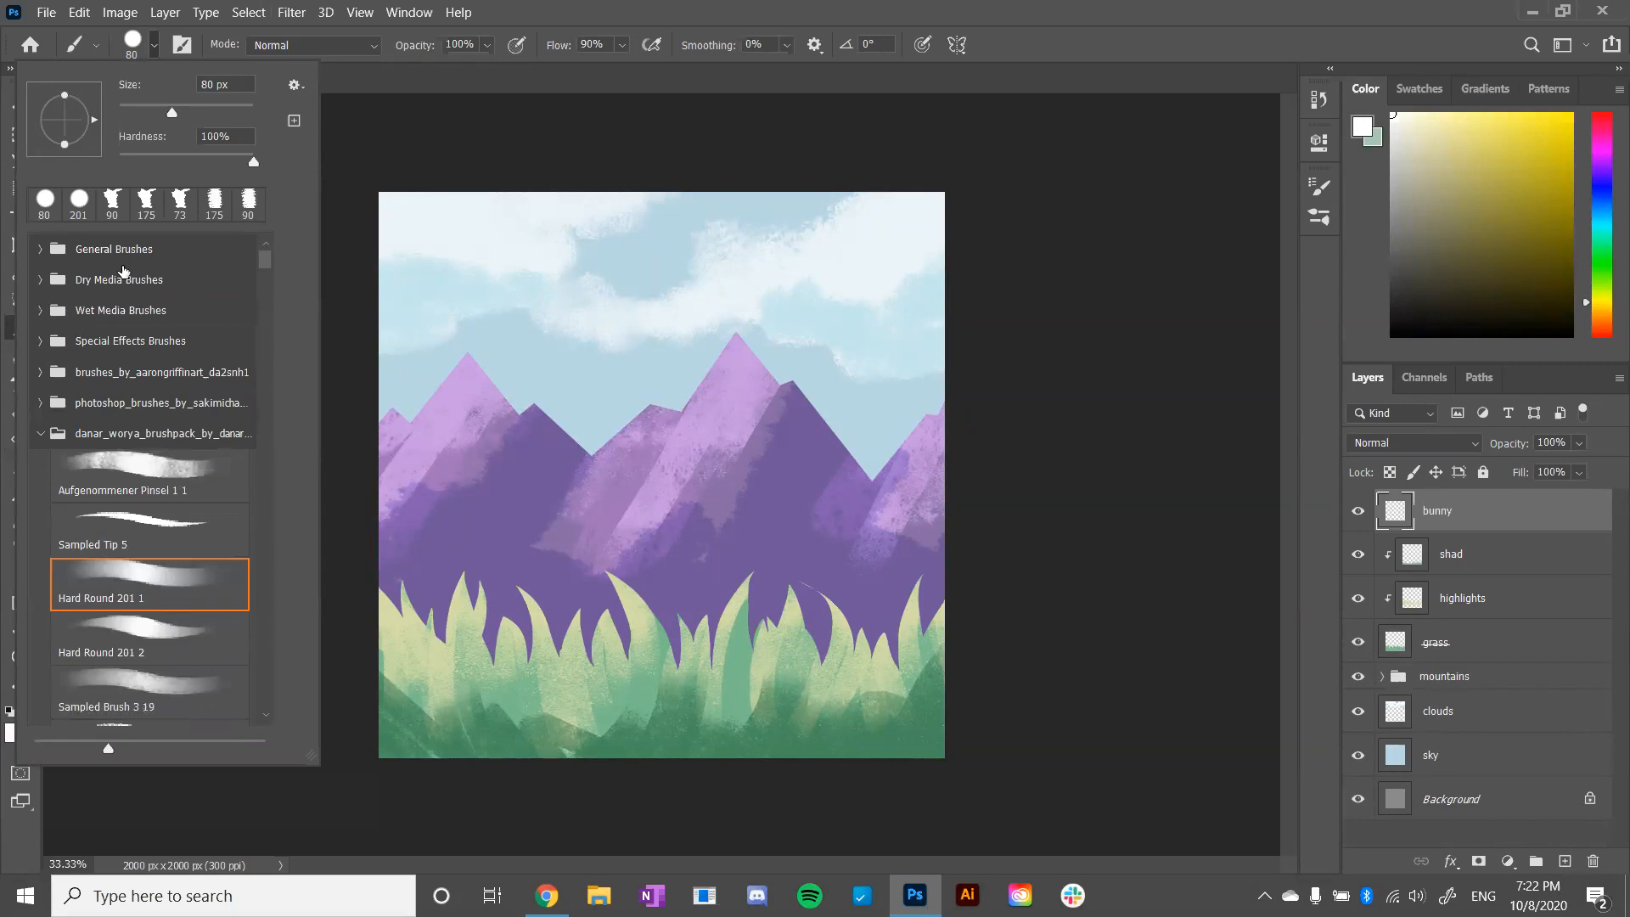
left_click(45, 250)
left_click(145, 344)
left_click(798, 550)
key("ctrl+z")
- Paint the bunny's ears, head, body and round tail in white over the grass with a 45 px brush
key("bracketleft")
key("bracketleft")
key("bracketleft")
mouse_move(788, 538)
left_mouse_down()
mouse_move(802, 587)
mouse_move(796, 566)
mouse_move(832, 544)
mouse_move(794, 658)
mouse_move(837, 628)
mouse_move(811, 645)
mouse_move(788, 591)
left_mouse_up()
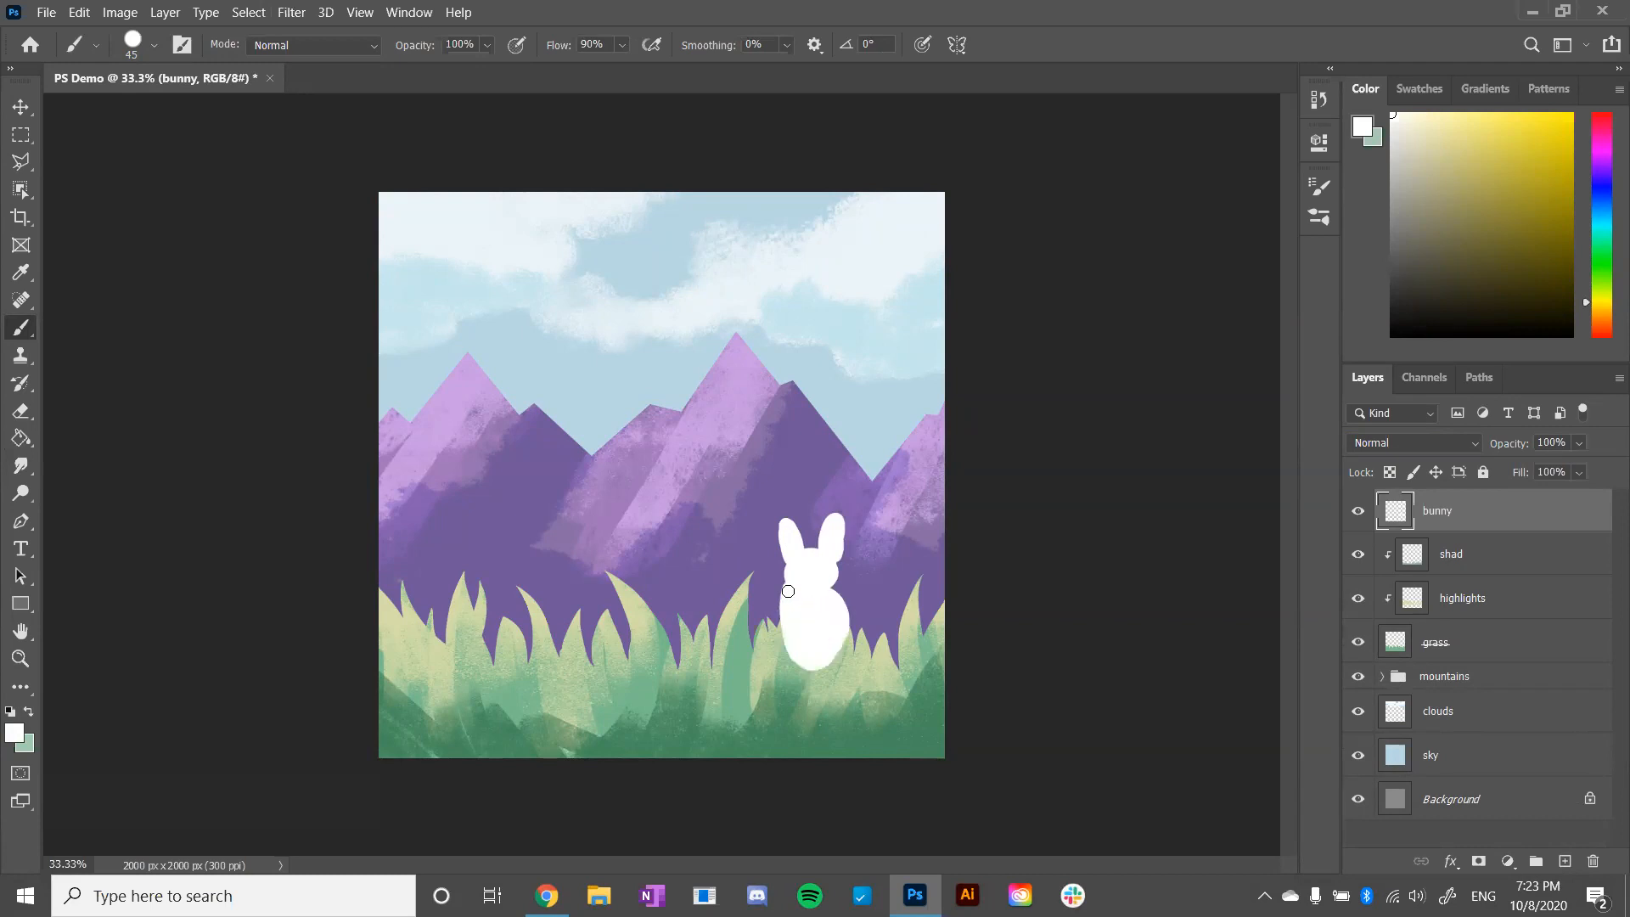
left_click_drag(852, 649, 867, 635)
left_click_drag(868, 635, 852, 649)
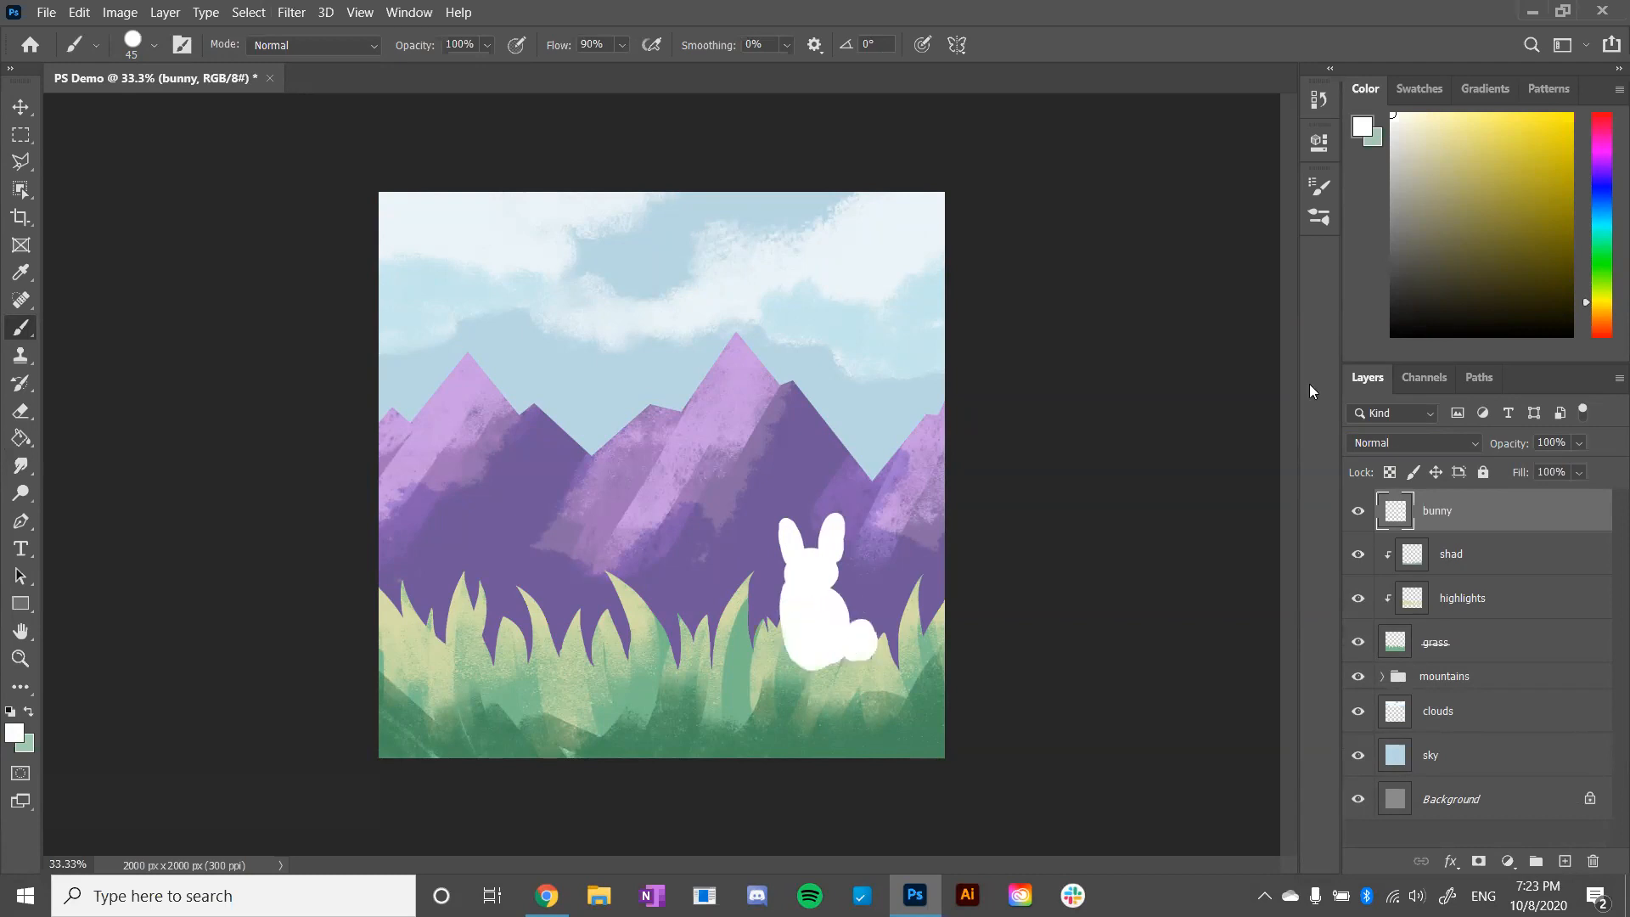
- Paint the bunny's eyes, nose and mouth in muted pale blue with a 15 px brush
left_click(1604, 217)
left_click(1435, 151)
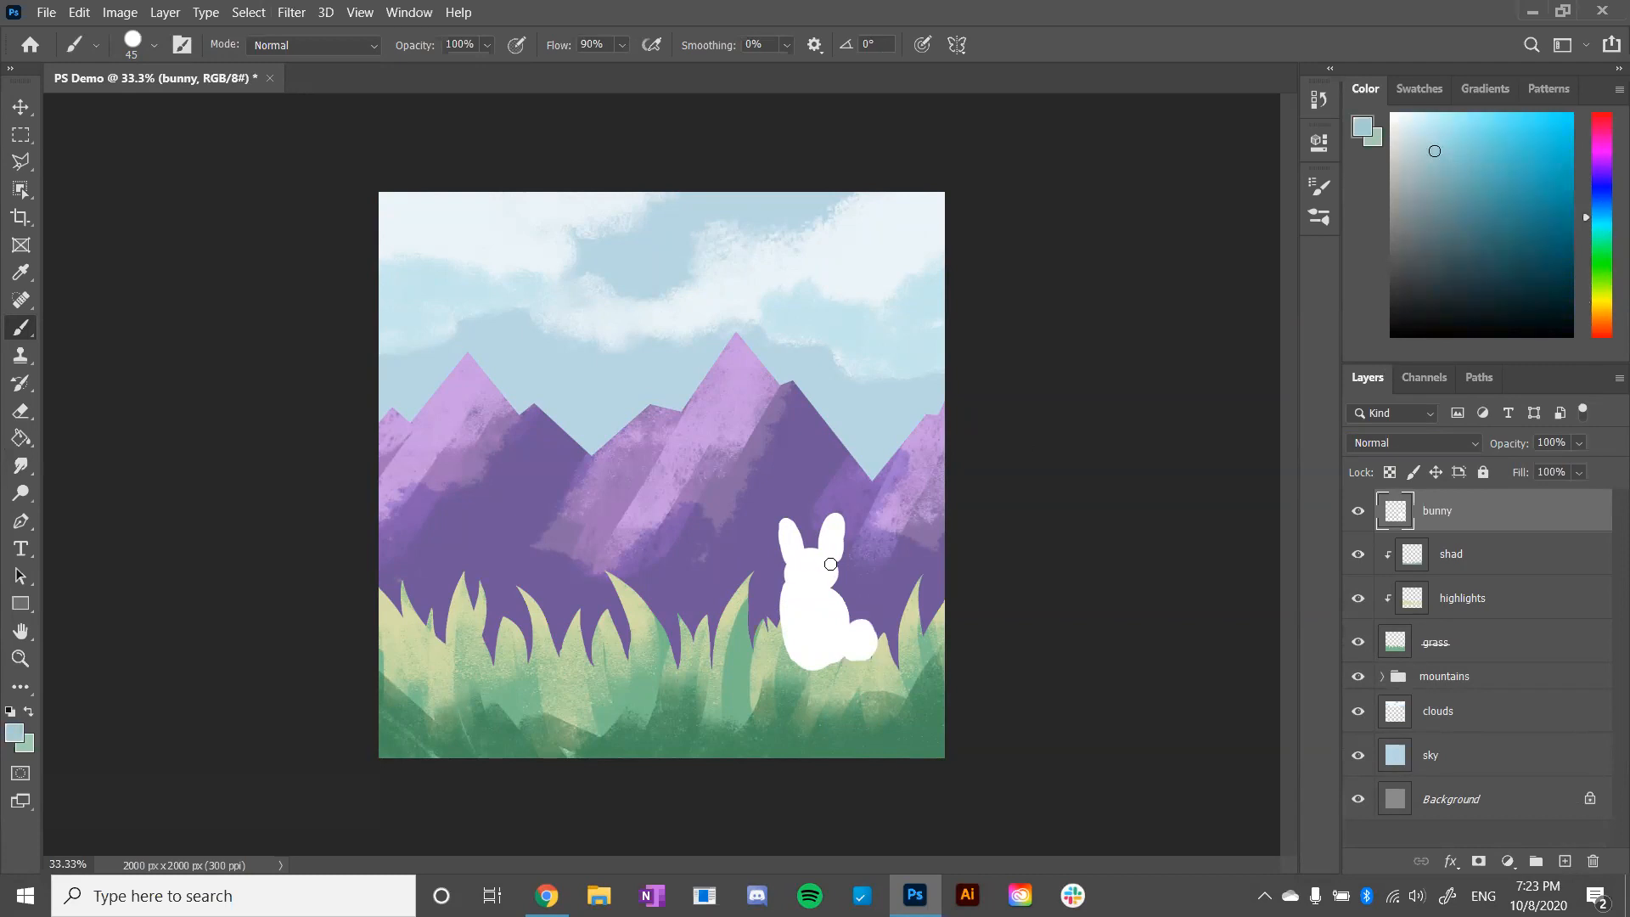
key("ctrl+plus")
mouse_move(935, 568)
left_mouse_down()
mouse_move(786, 415)
mouse_move(702, 425)
mouse_move(843, 580)
left_mouse_up()
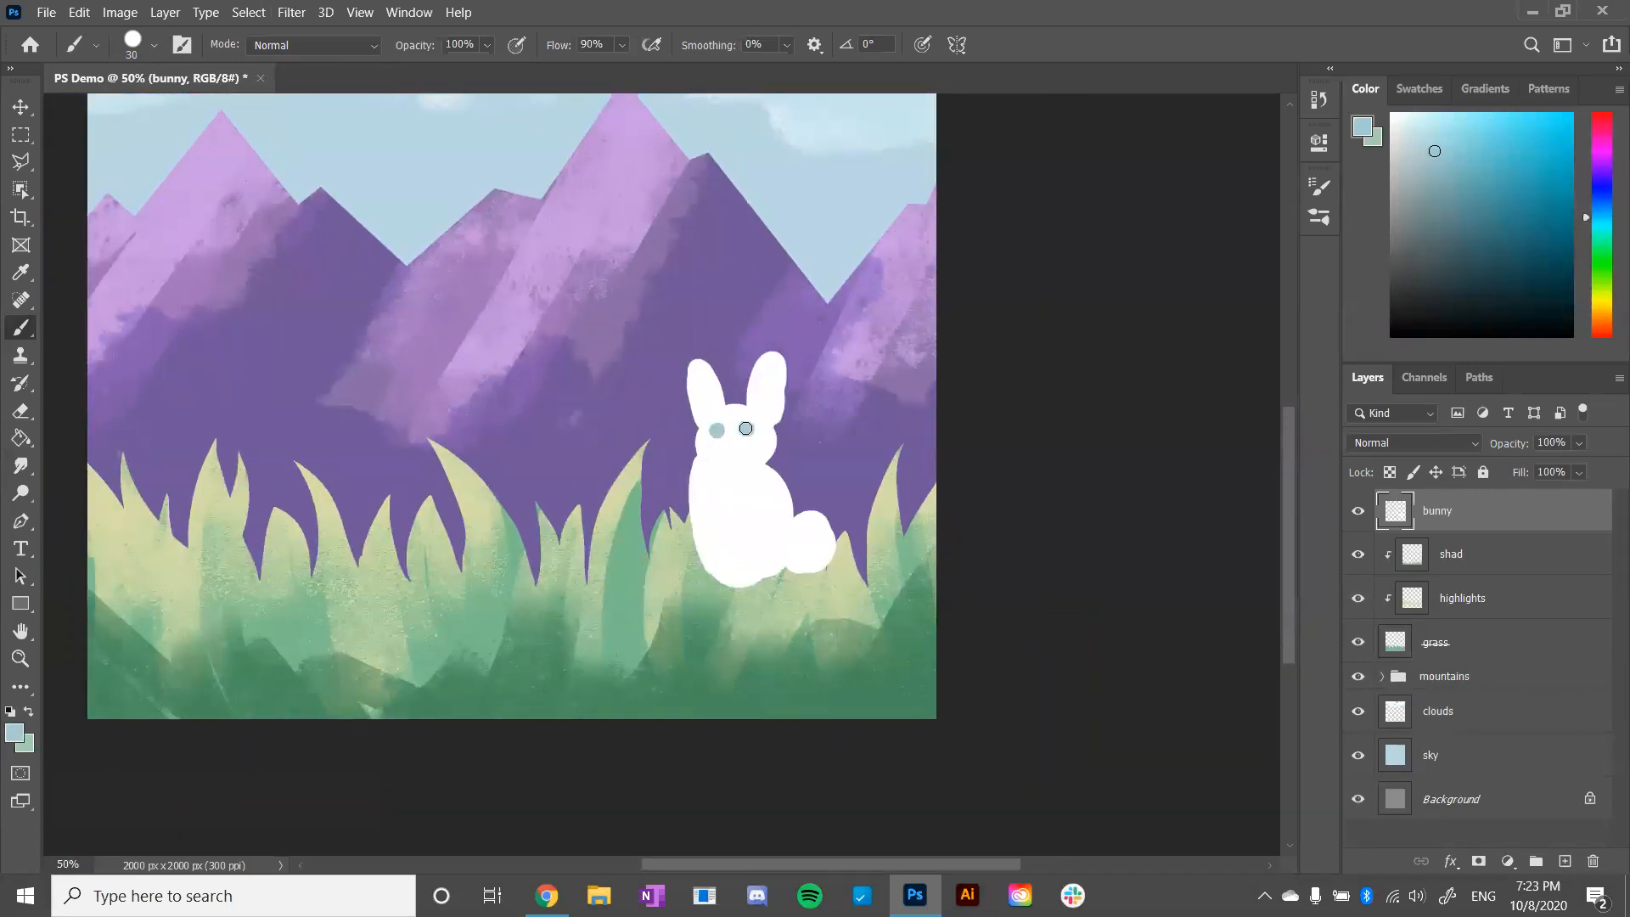
key("ctrl+z")
key("bracketleft")
- Paint the insides of both bunny ears in pale pink
left_click(1602, 135)
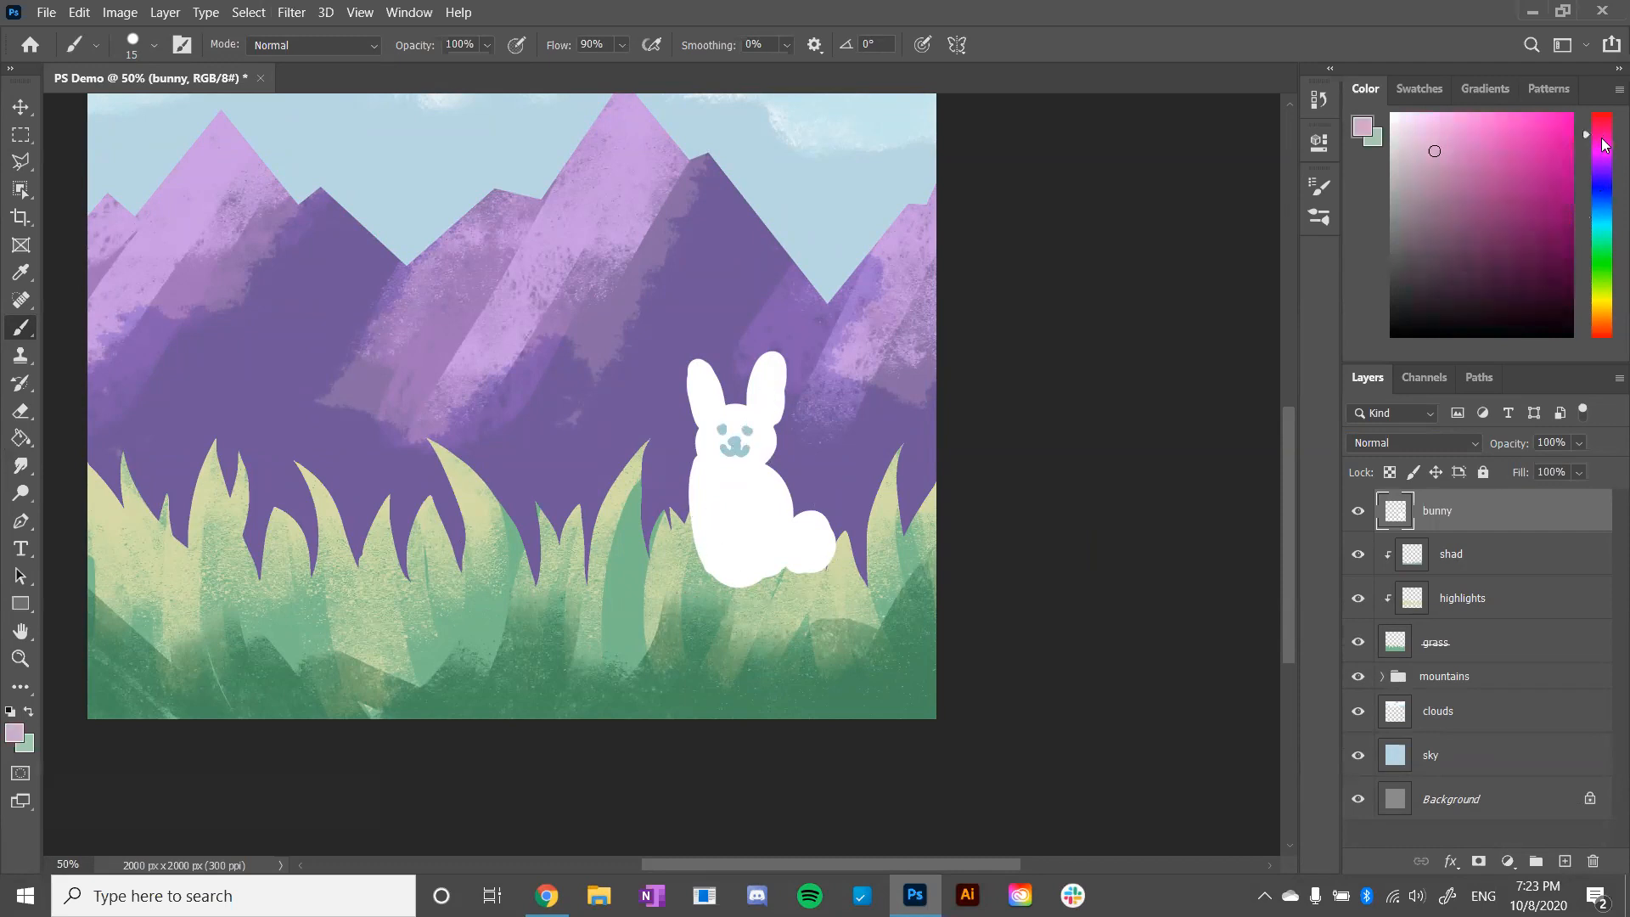
left_click(1430, 134)
left_click_drag(783, 396, 695, 399)
- Try painting a pink collar around the bunny's neck
left_click_drag(704, 458, 767, 459)
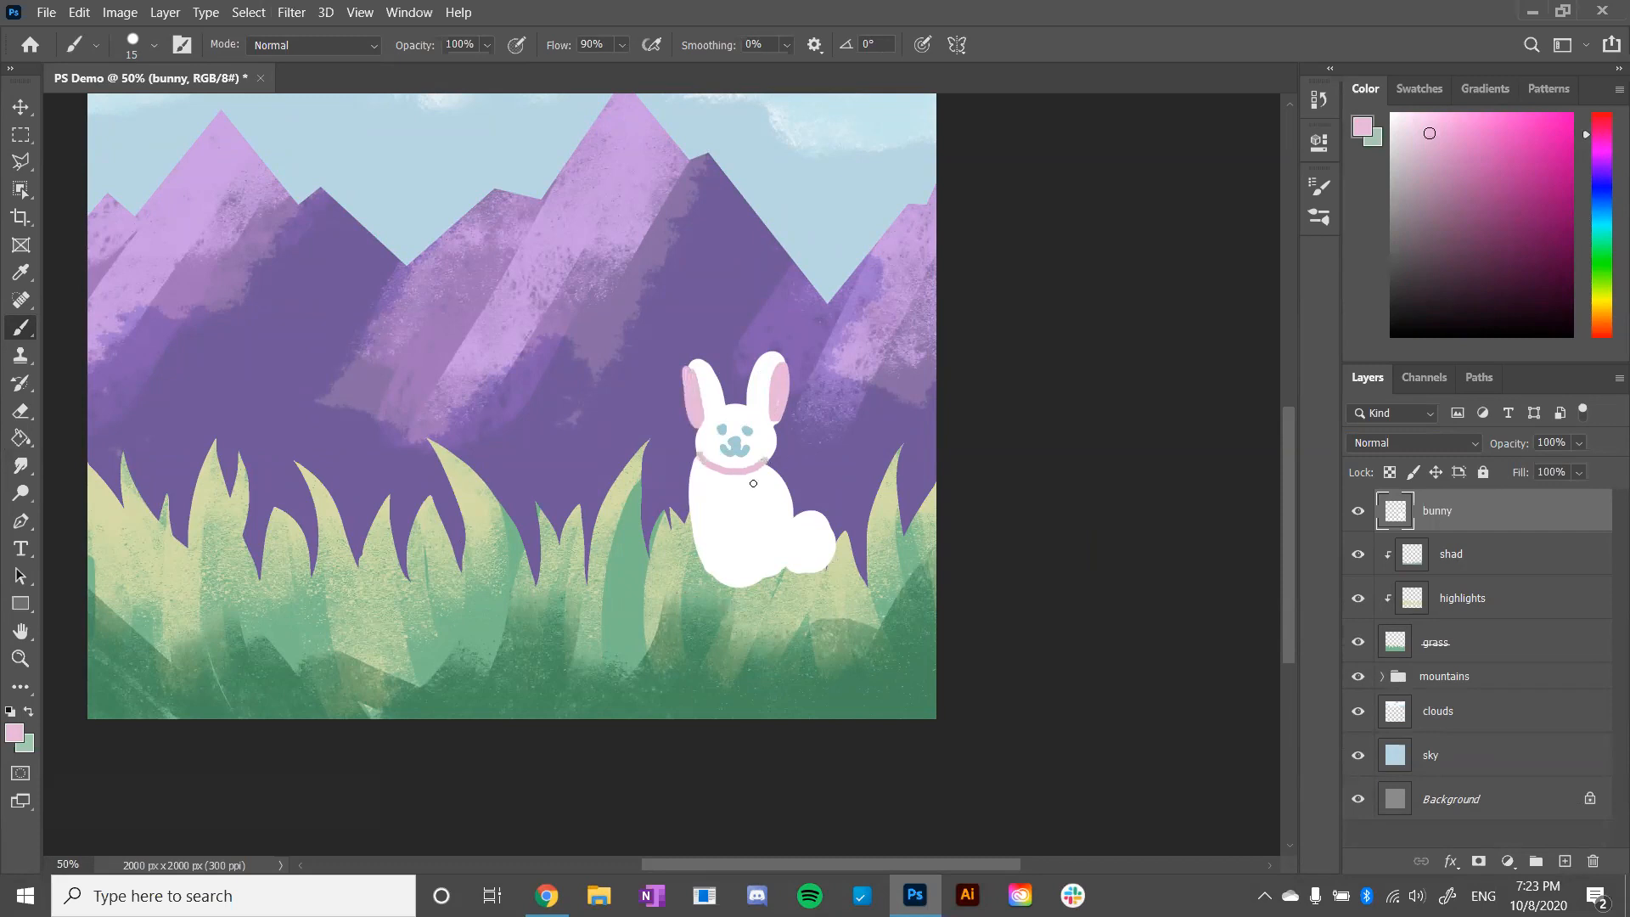
key("ctrl+z")
left_click(738, 458, "alt")
left_click_drag(699, 457, 734, 472)
key("ctrl+z")
- Shade the bunny's neck and the base of its tail with a very light grey
left_click_drag(1411, 150, 1392, 135)
mouse_move(698, 454)
left_mouse_down()
mouse_move(714, 472)
mouse_move(700, 478)
mouse_move(703, 460)
mouse_move(764, 472)
mouse_move(747, 479)
mouse_move(777, 489)
mouse_move(785, 562)
mouse_move(813, 569)
mouse_move(797, 534)
left_mouse_up()
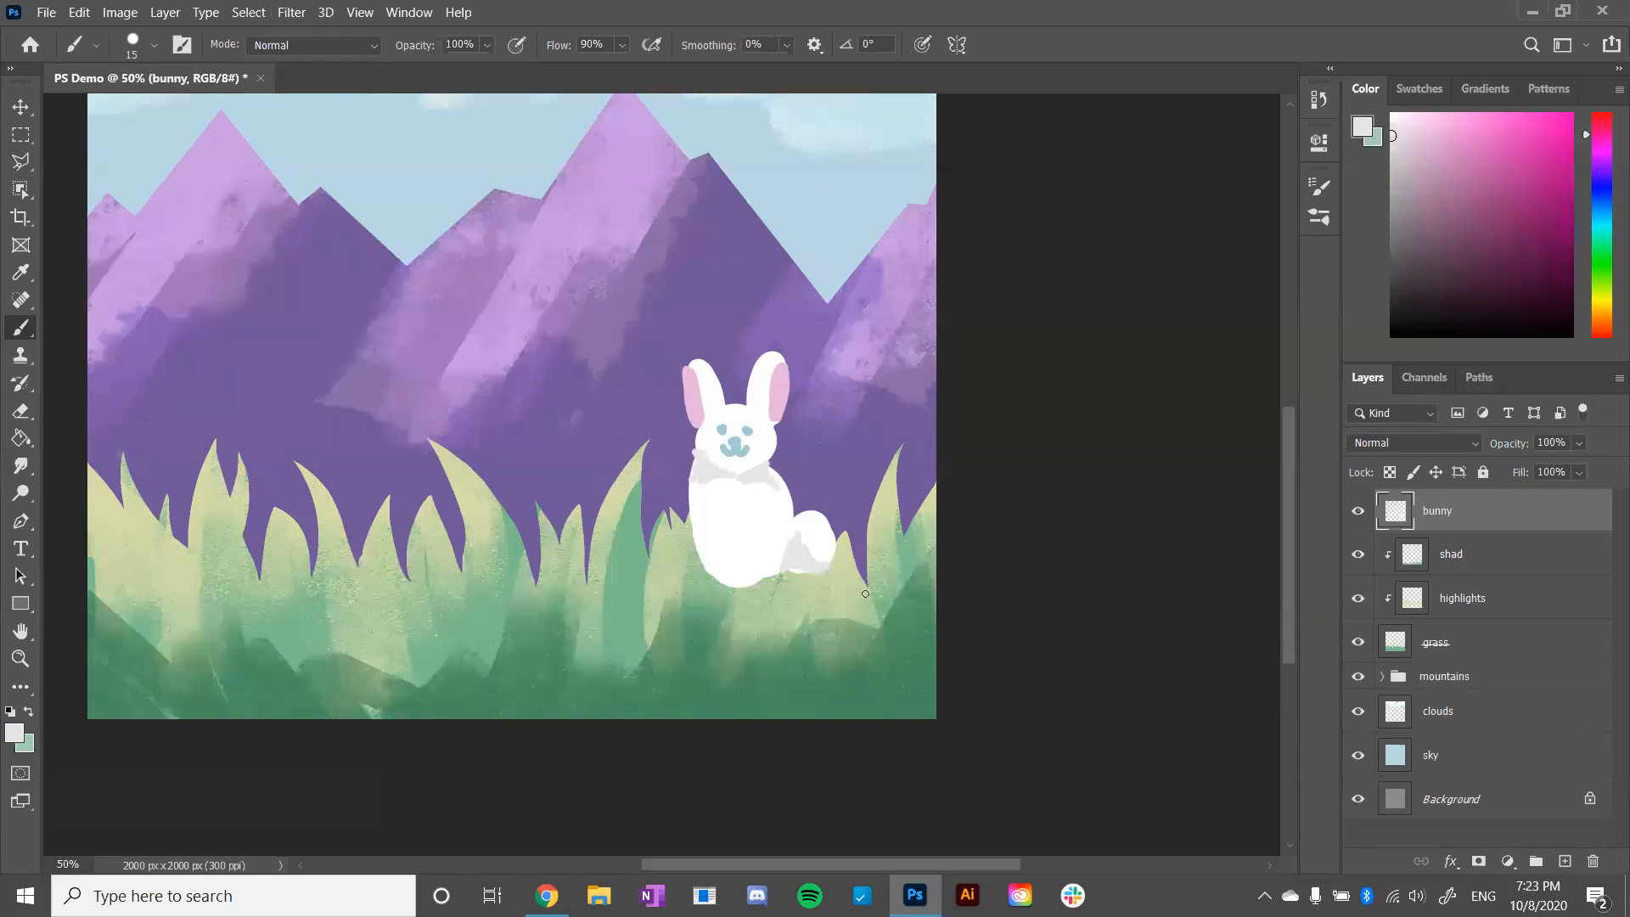
key("ctrl+minus")
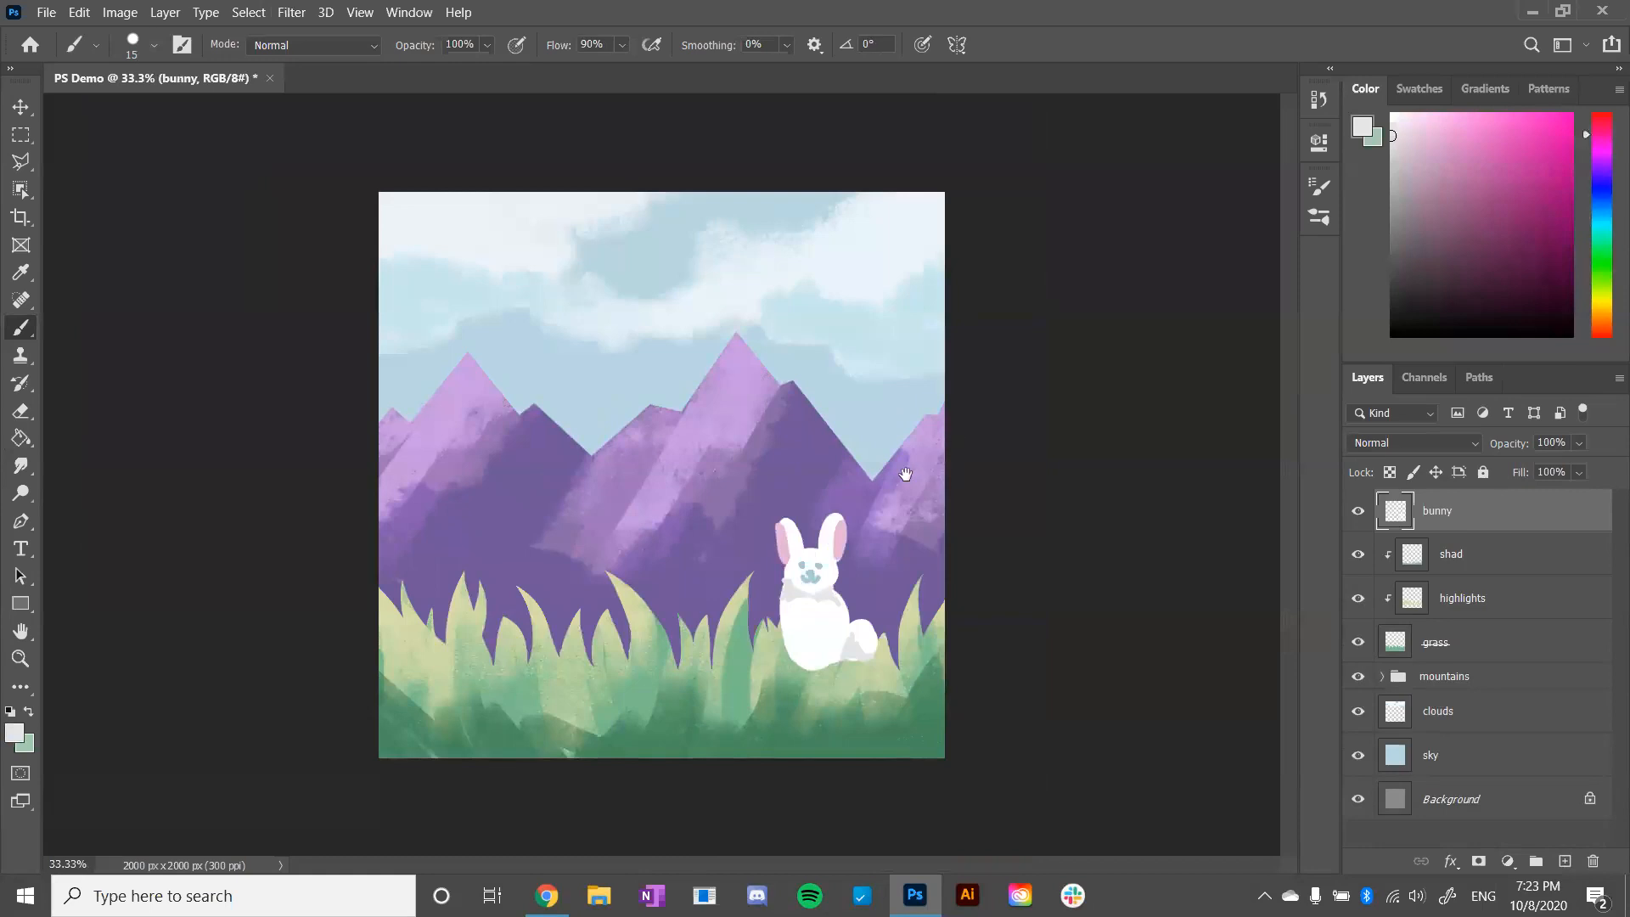
- Add a new layer above the bunny layer
left_click(1568, 834)
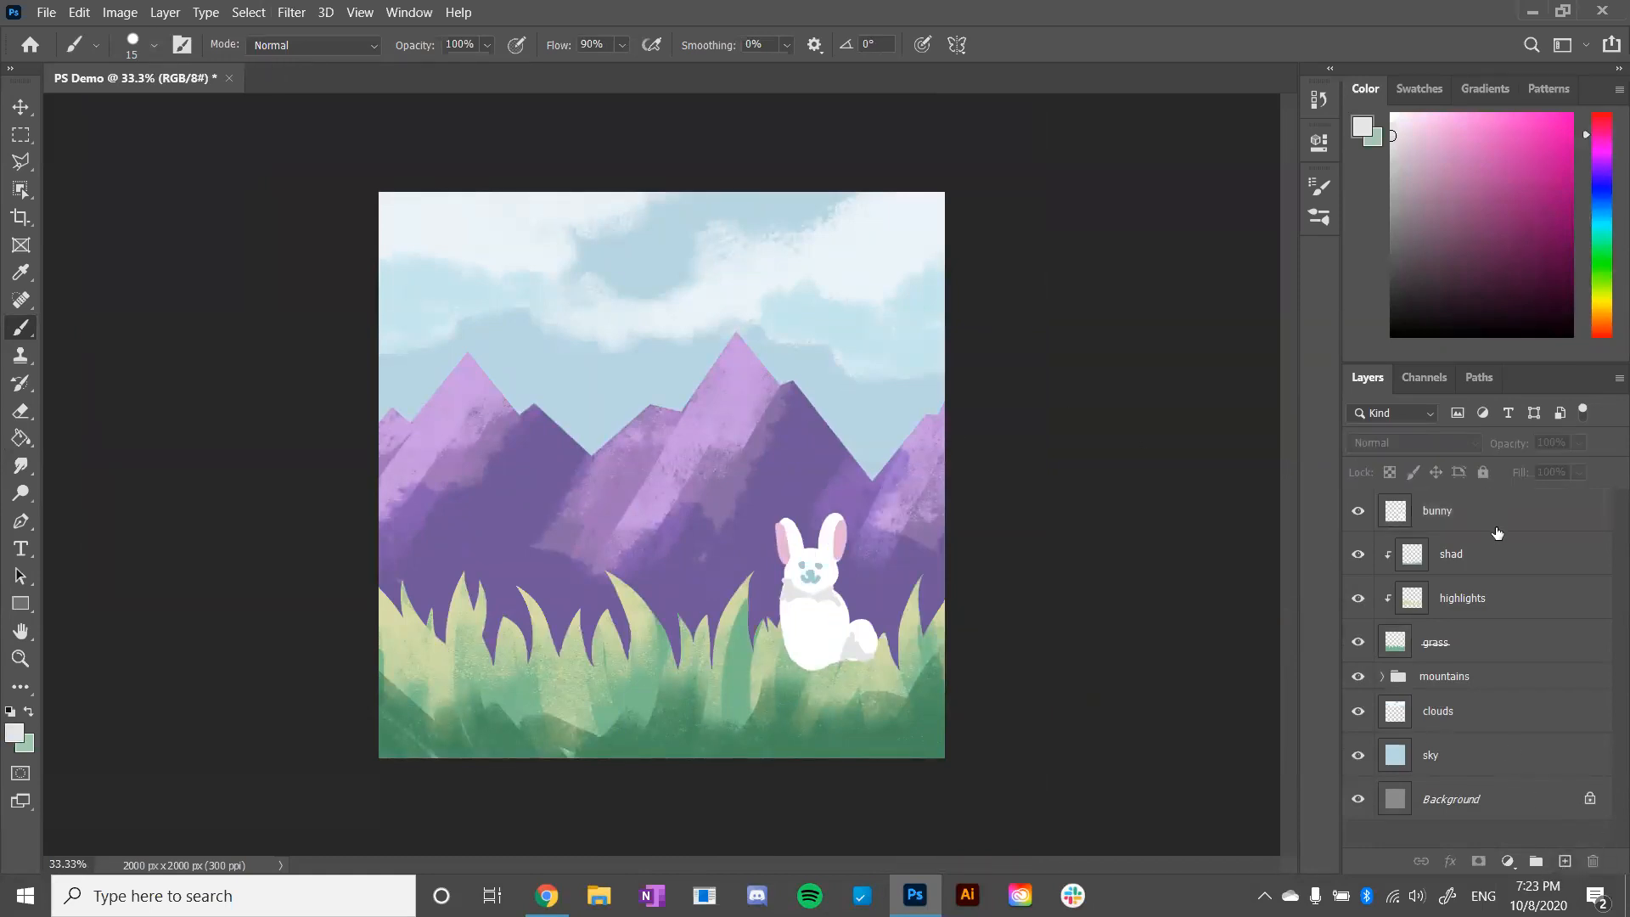
left_click(1493, 526)
left_click(1565, 861)
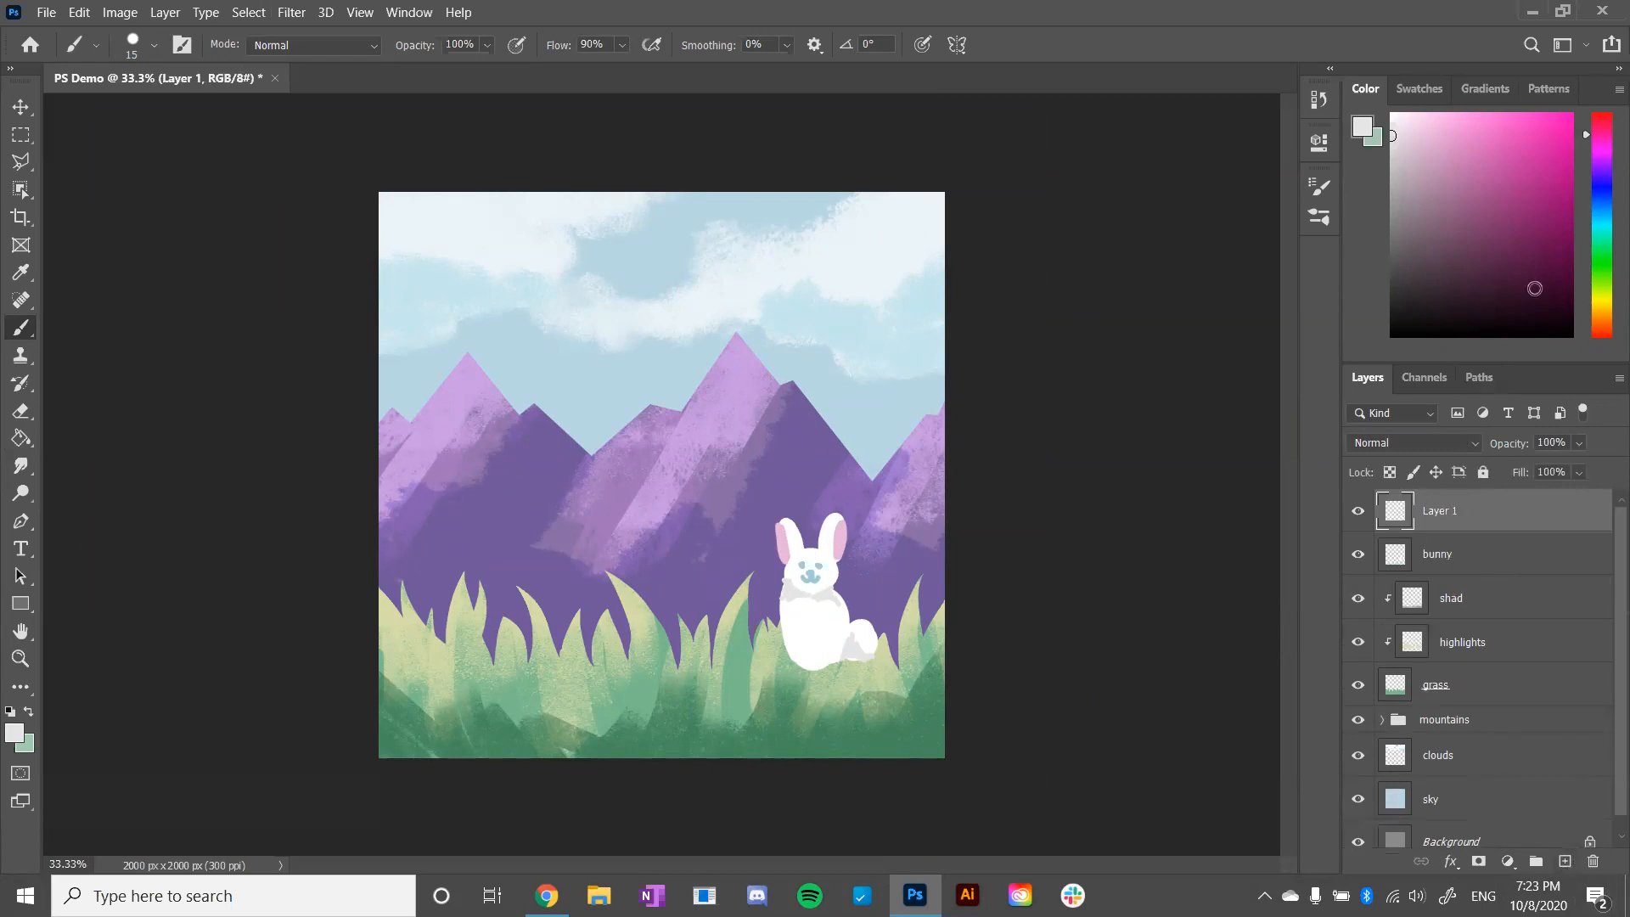
- Paint a large pale yellow sun in the upper-left corner of the canvas with a 150 px brush
left_click(1604, 293)
left_click(1455, 125)
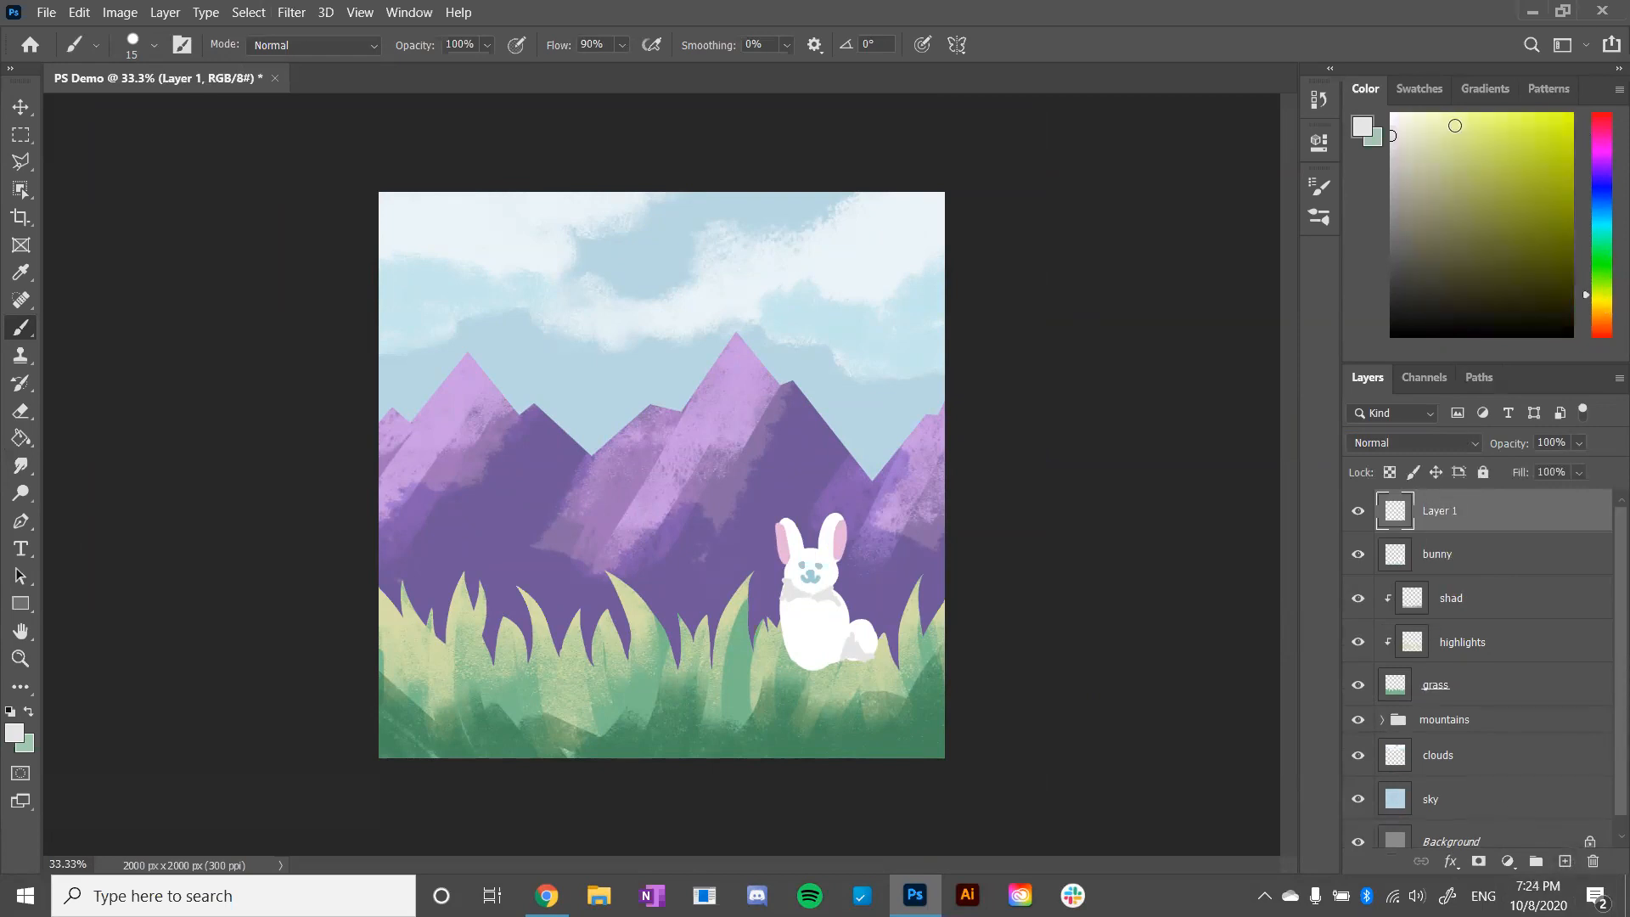
left_click(1479, 118)
key("bracketright")
key("bracketright")
key("bracketright")
key("bracketright")
key("bracketright")
key("bracketright")
key("bracketright")
key("bracketright")
key("bracketright")
key("bracketright")
key("bracketright")
left_click_drag(366, 310, 420, 287)
key("ctrl+z")
left_click(1455, 115)
mouse_move(372, 292)
left_mouse_down()
mouse_move(459, 246)
mouse_move(370, 329)
left_mouse_up()
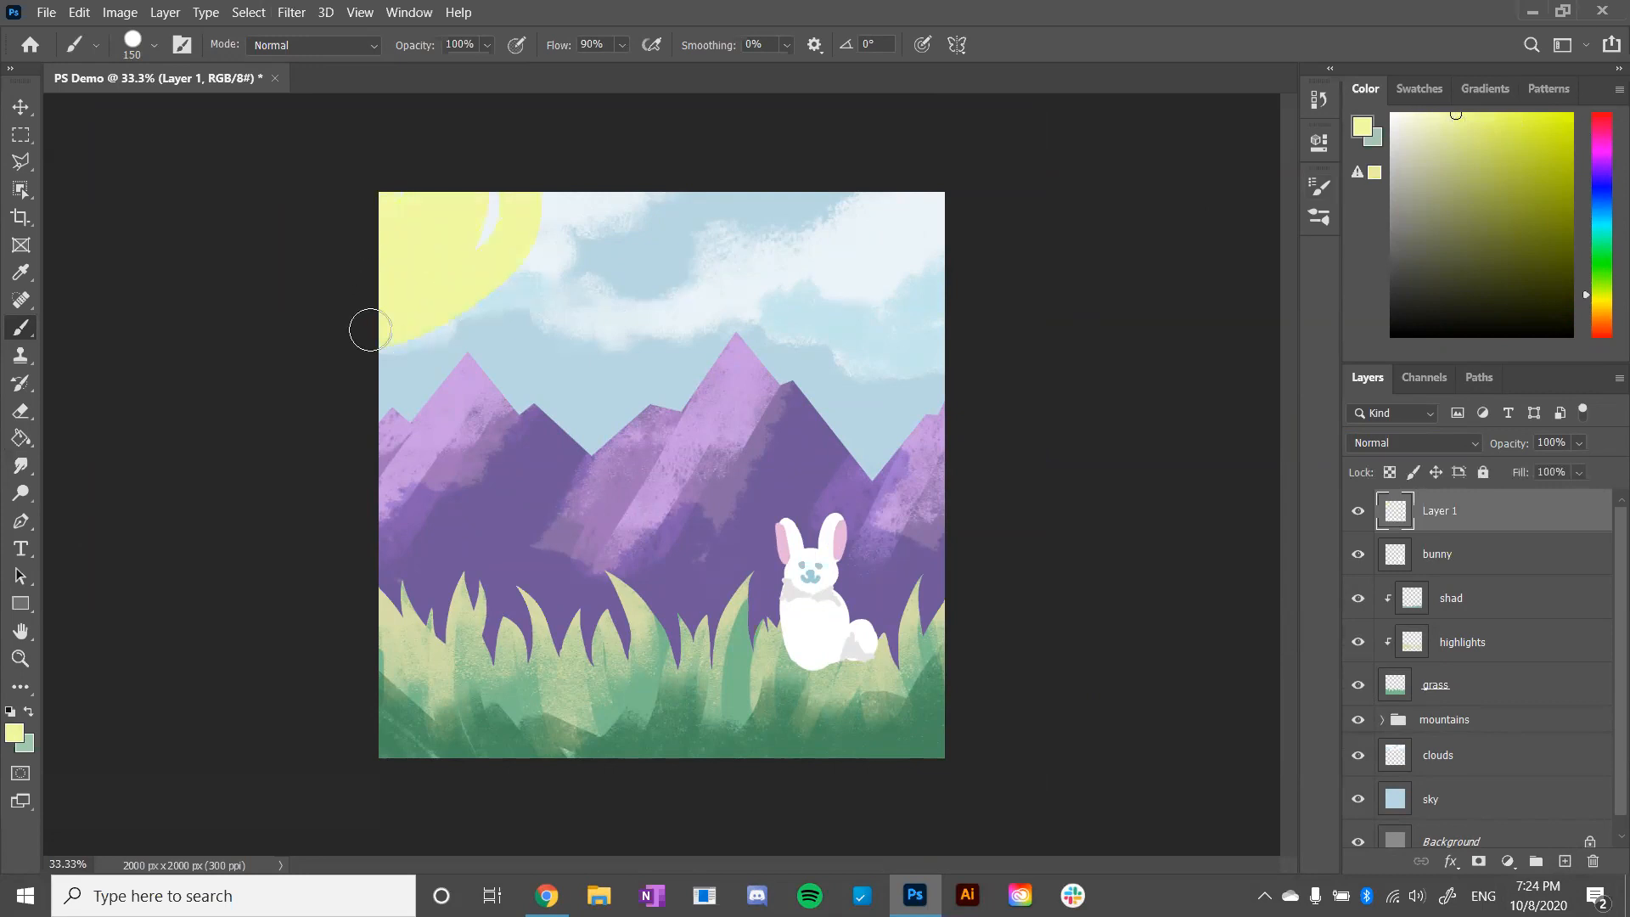
- Reduce the brush size and paint short yellow rays around the sun's edge
key("bracketleft")
key("bracketleft")
key("bracketleft")
- Paint black sunglasses and a smile on the sun, reducing the brush to 50 px
key("bracketleft")
left_click_drag(562, 215, 625, 217)
mouse_move(556, 271)
left_mouse_down()
mouse_move(600, 282)
mouse_move(564, 352)
left_mouse_up()
mouse_move(472, 331)
left_mouse_down()
mouse_move(496, 357)
mouse_move(438, 389)
mouse_move(395, 453)
left_mouse_up()
left_click(1423, 304)
left_click_drag(1357, 368, 1353, 372)
mouse_move(383, 209)
left_mouse_down()
mouse_move(418, 256)
mouse_move(369, 203)
mouse_move(441, 271)
mouse_move(413, 315)
left_mouse_up()
key("bracketleft")
key("bracketleft")
key("bracketleft")
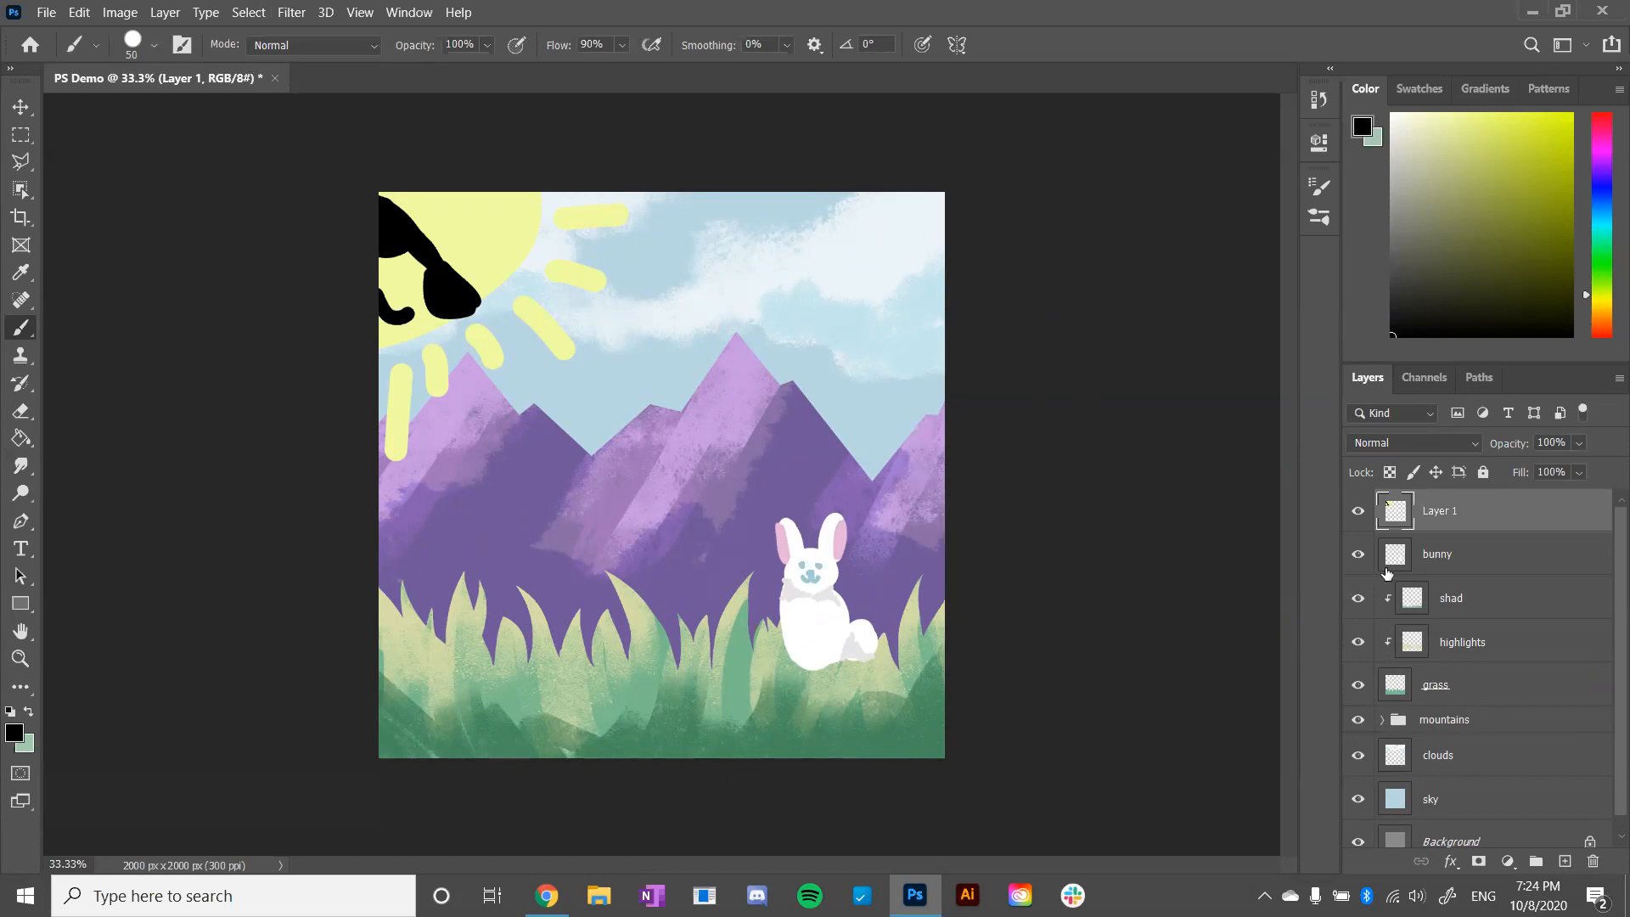
- Review the layer stack, selecting the grass layer and its clipped highlights layer
scroll(1387, 573, "down", 1)
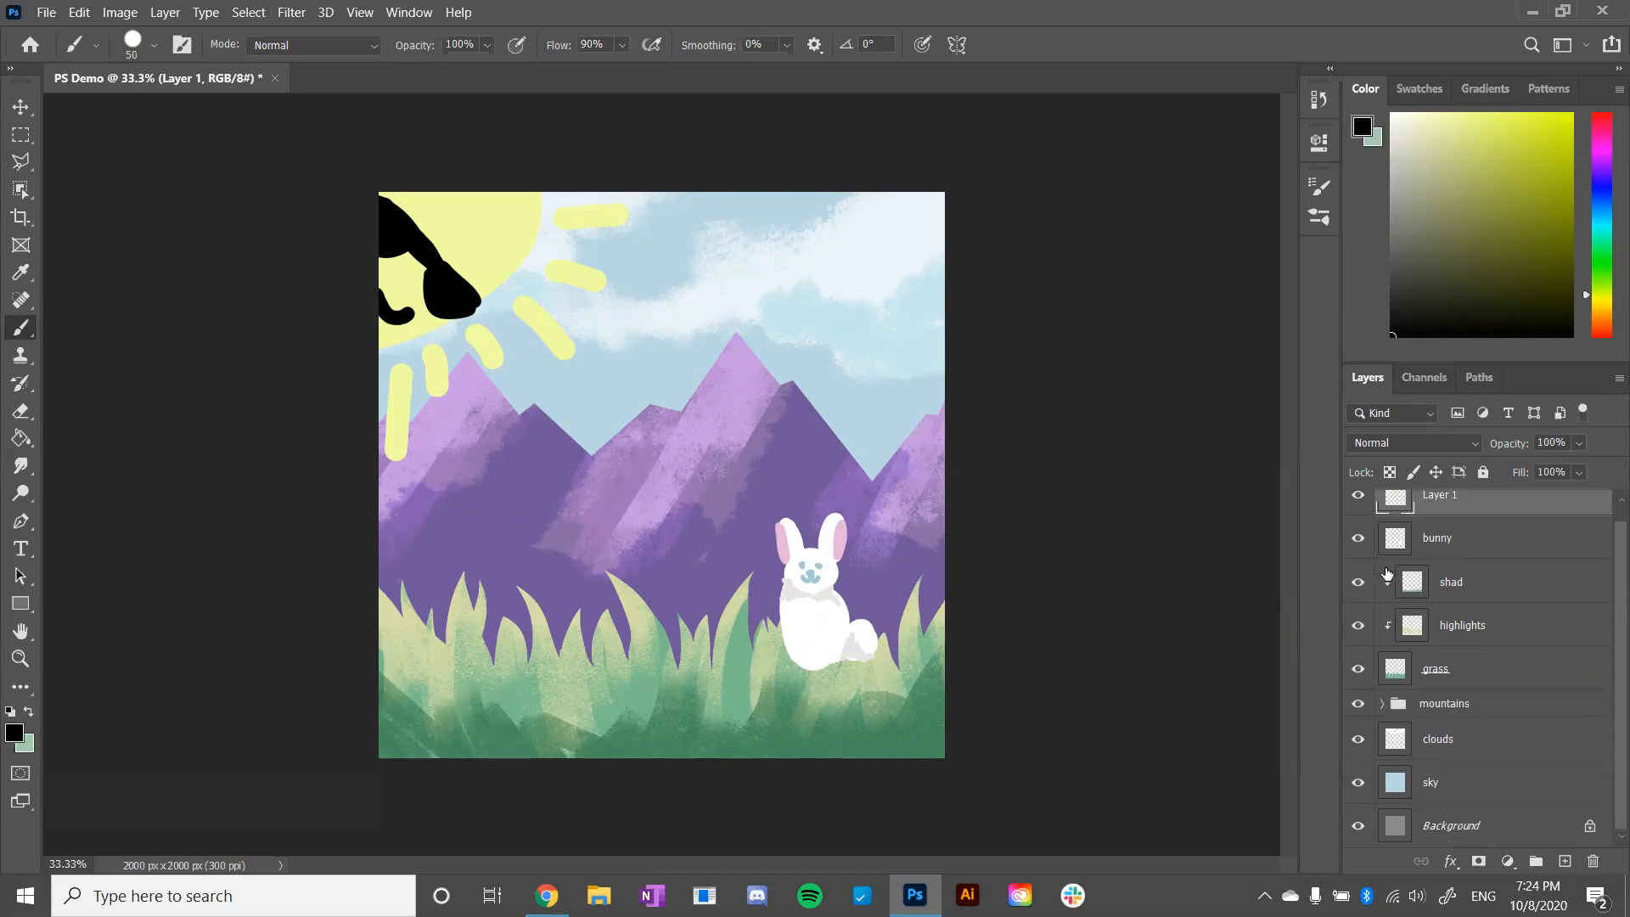
scroll(1387, 573, "up", 1)
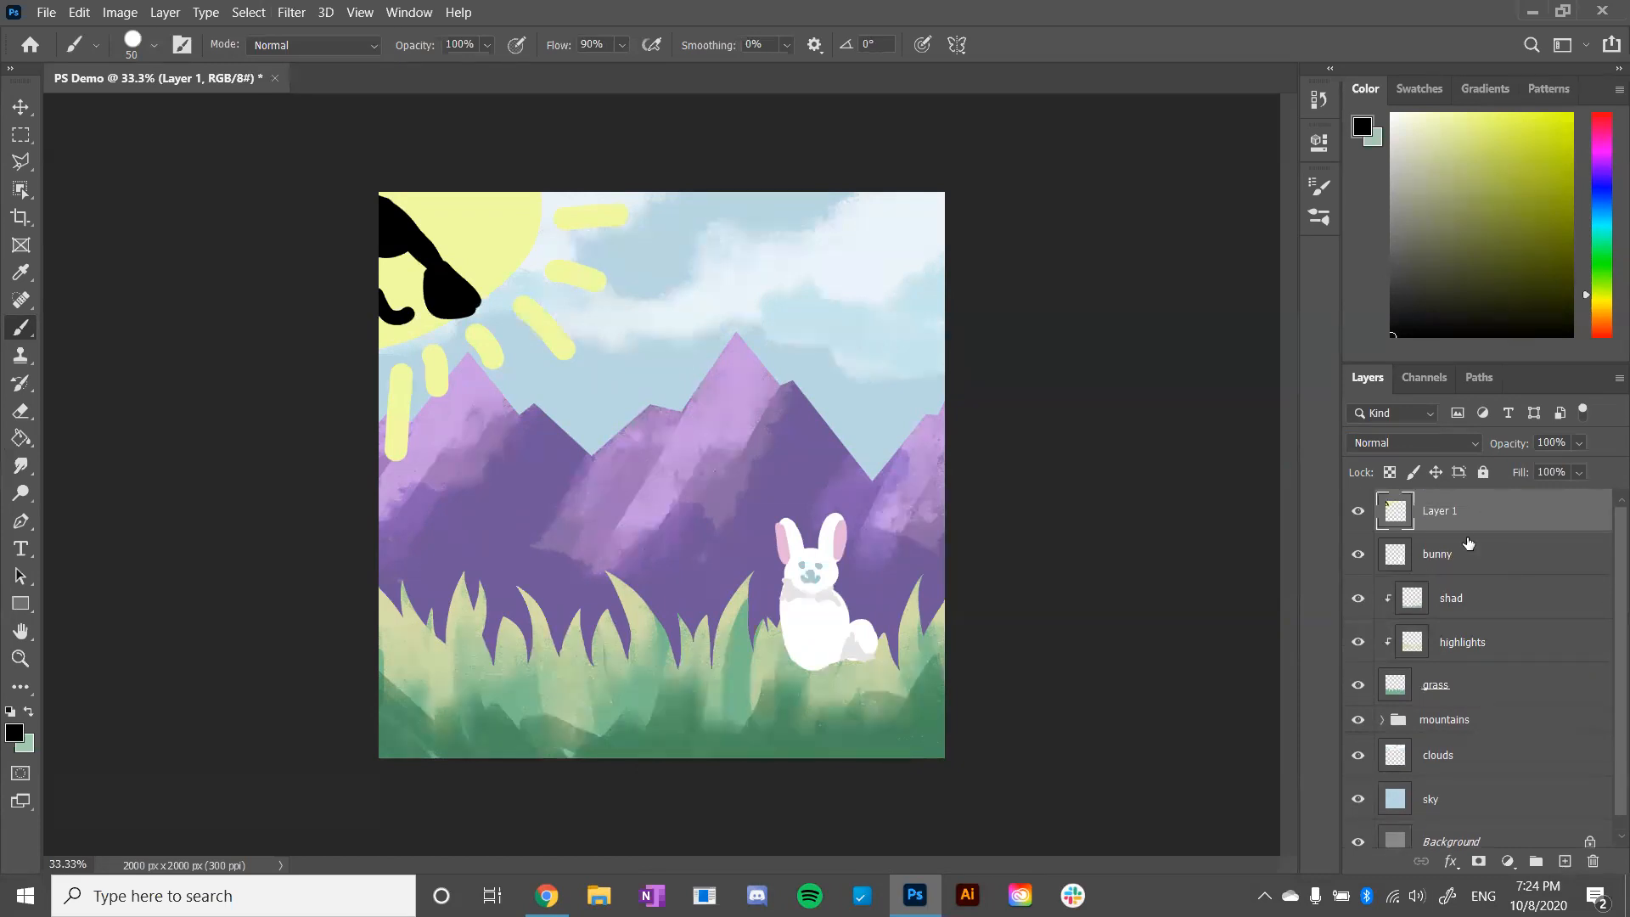
scroll(1454, 638, "down", 1)
left_click(1504, 679)
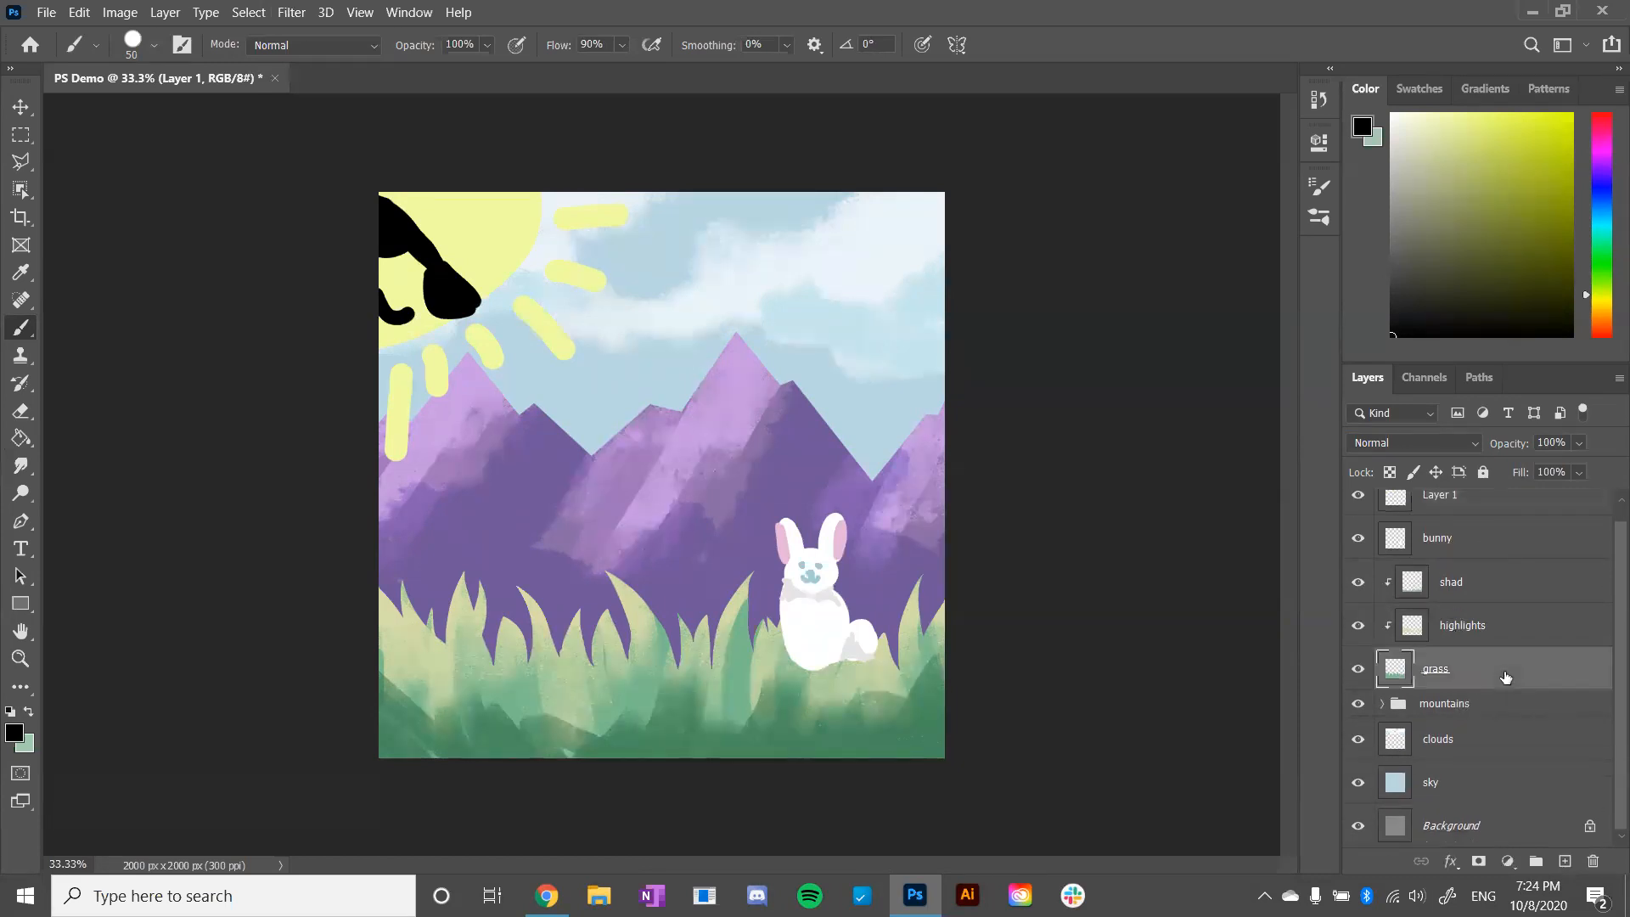
left_click(1501, 628)
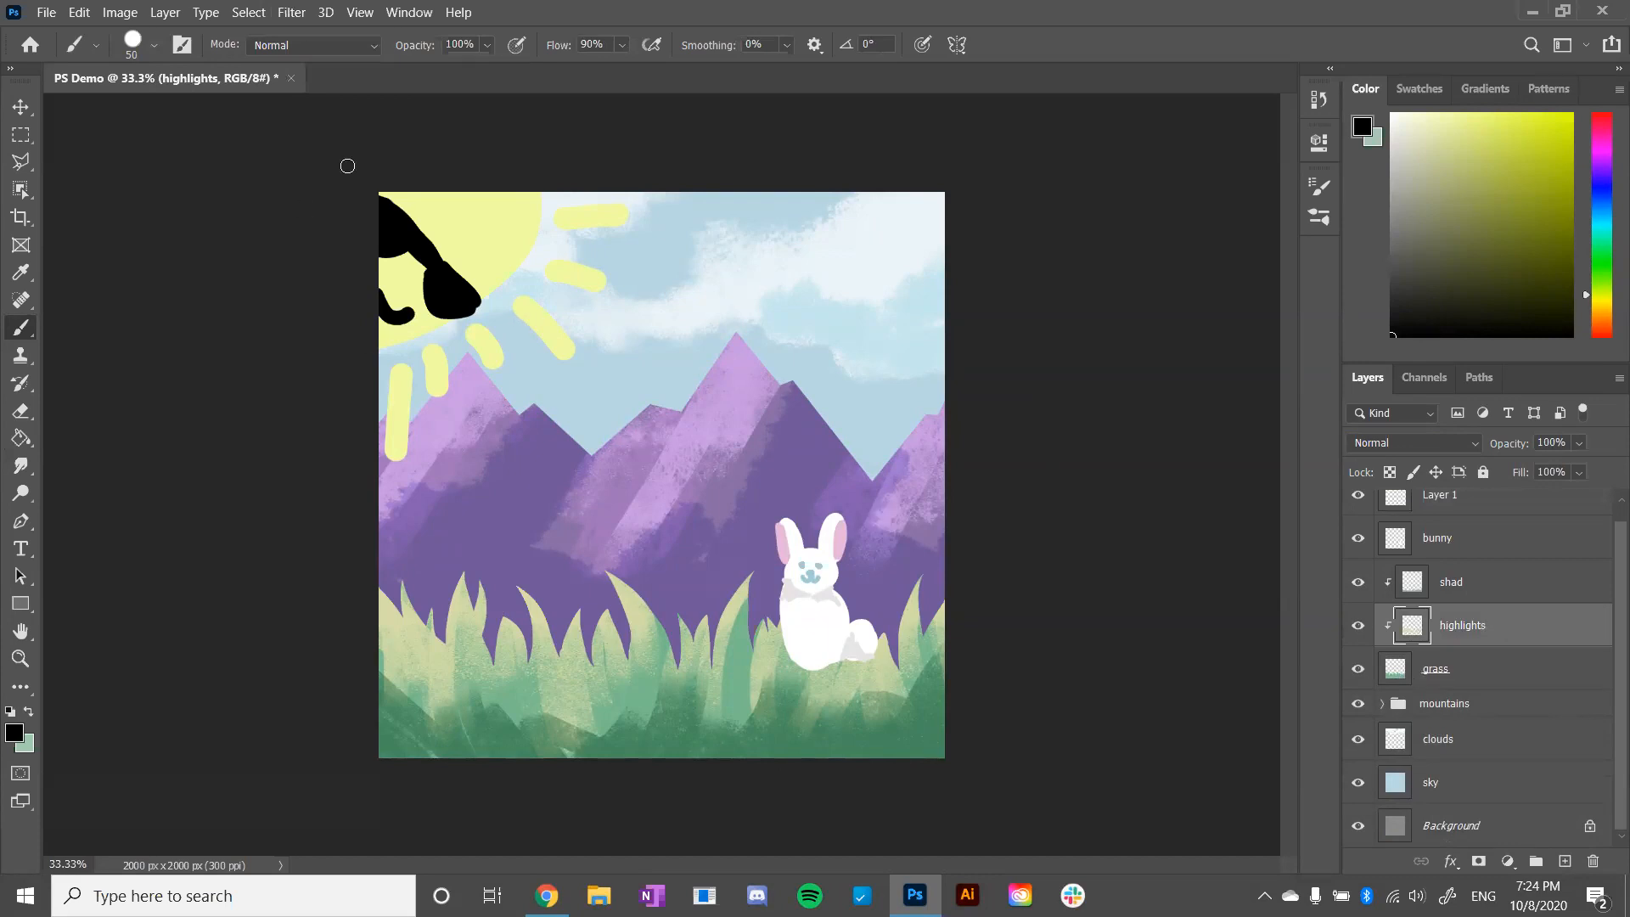
- Switch to the Google Slides presentation in Chrome, advance to the Export slide, and return to Photoshop
left_click(47, 13)
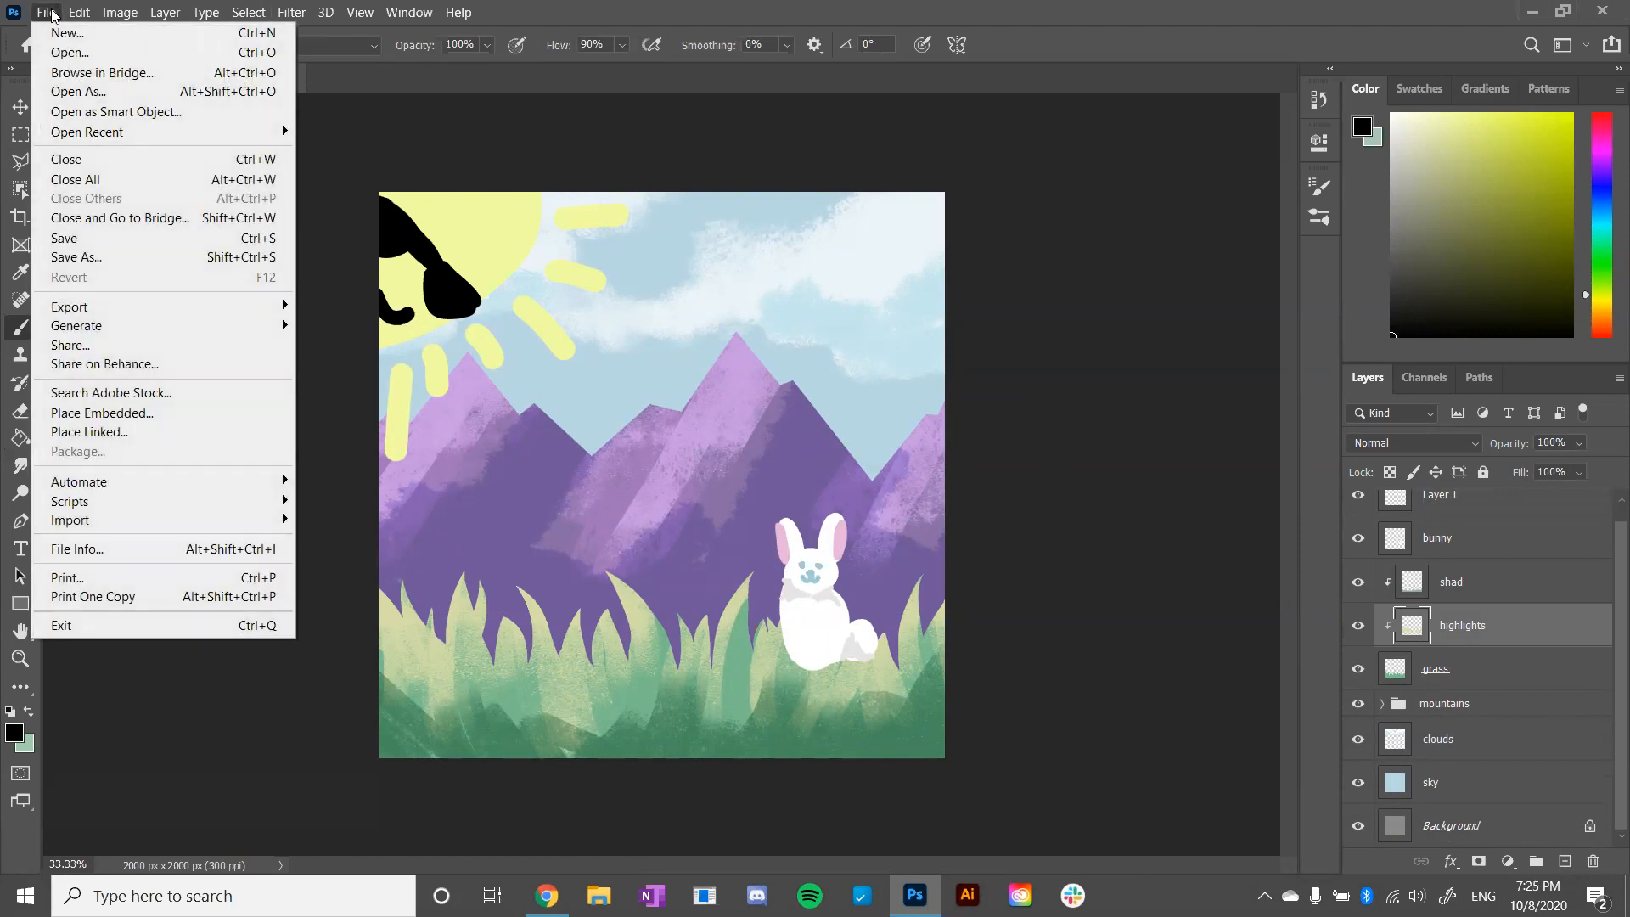
key("alt+Tab")
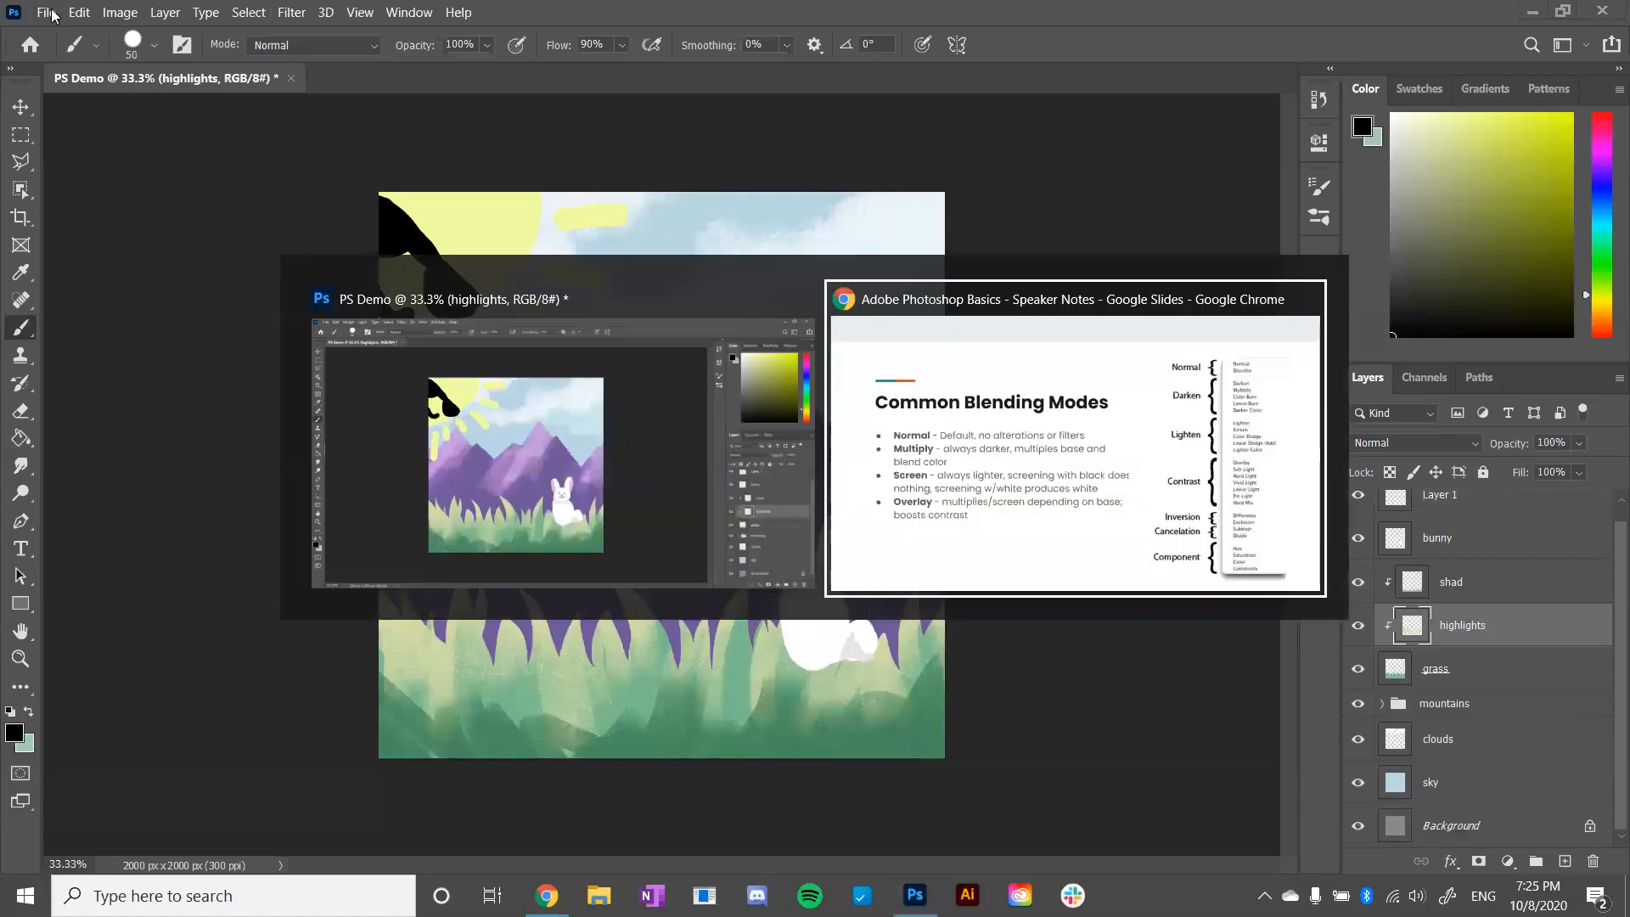
key("Right")
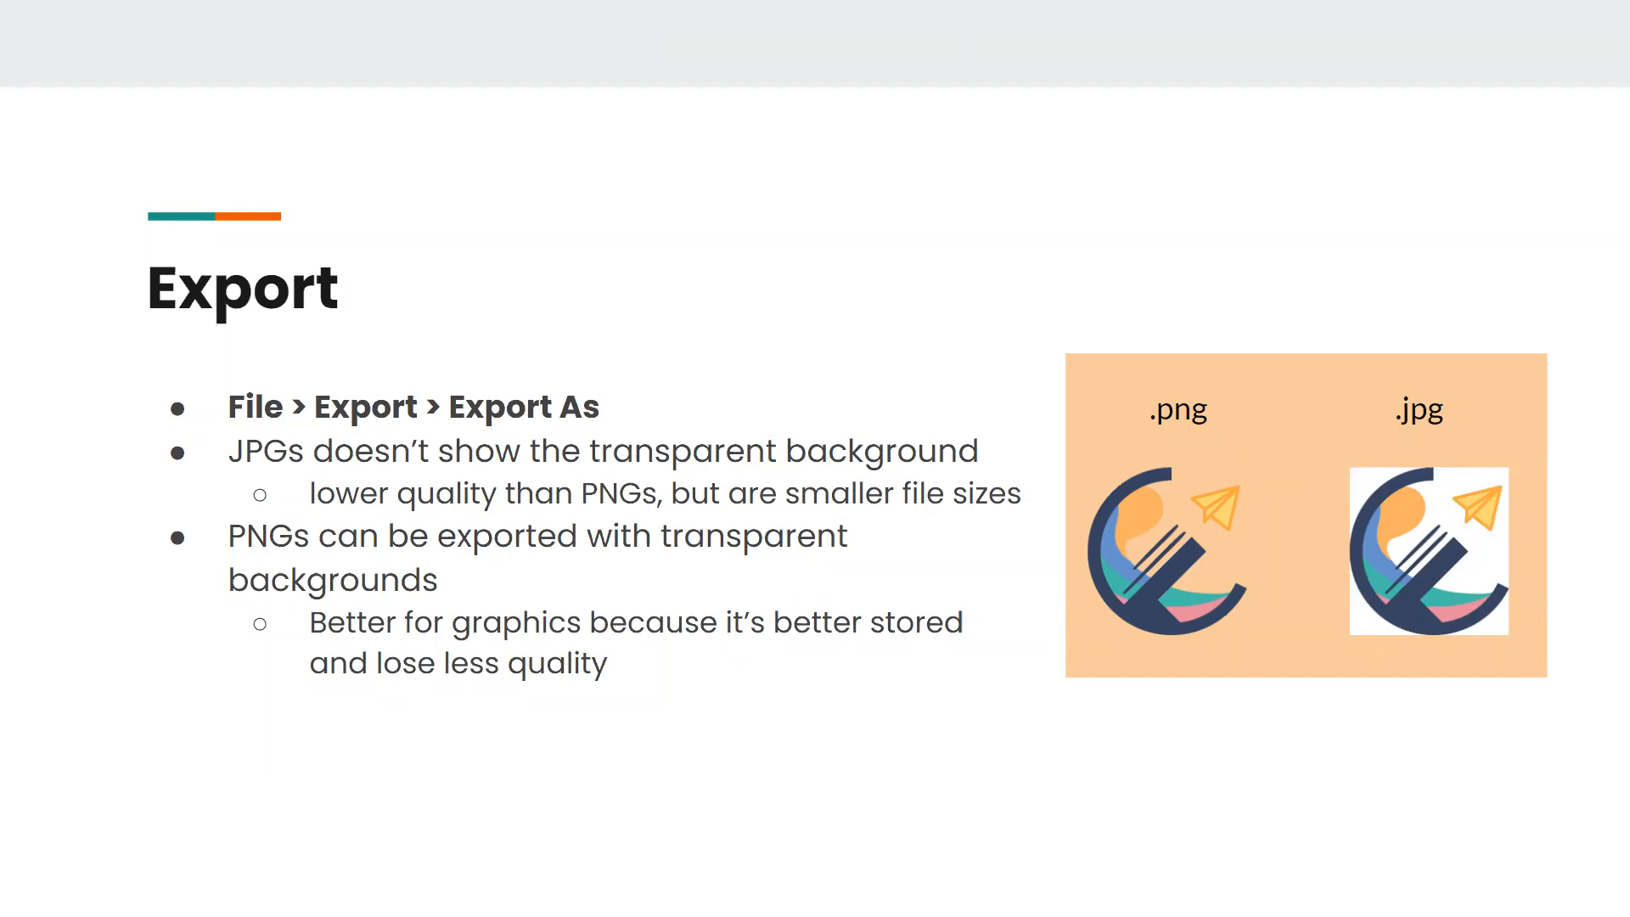
key("alt+Tab")
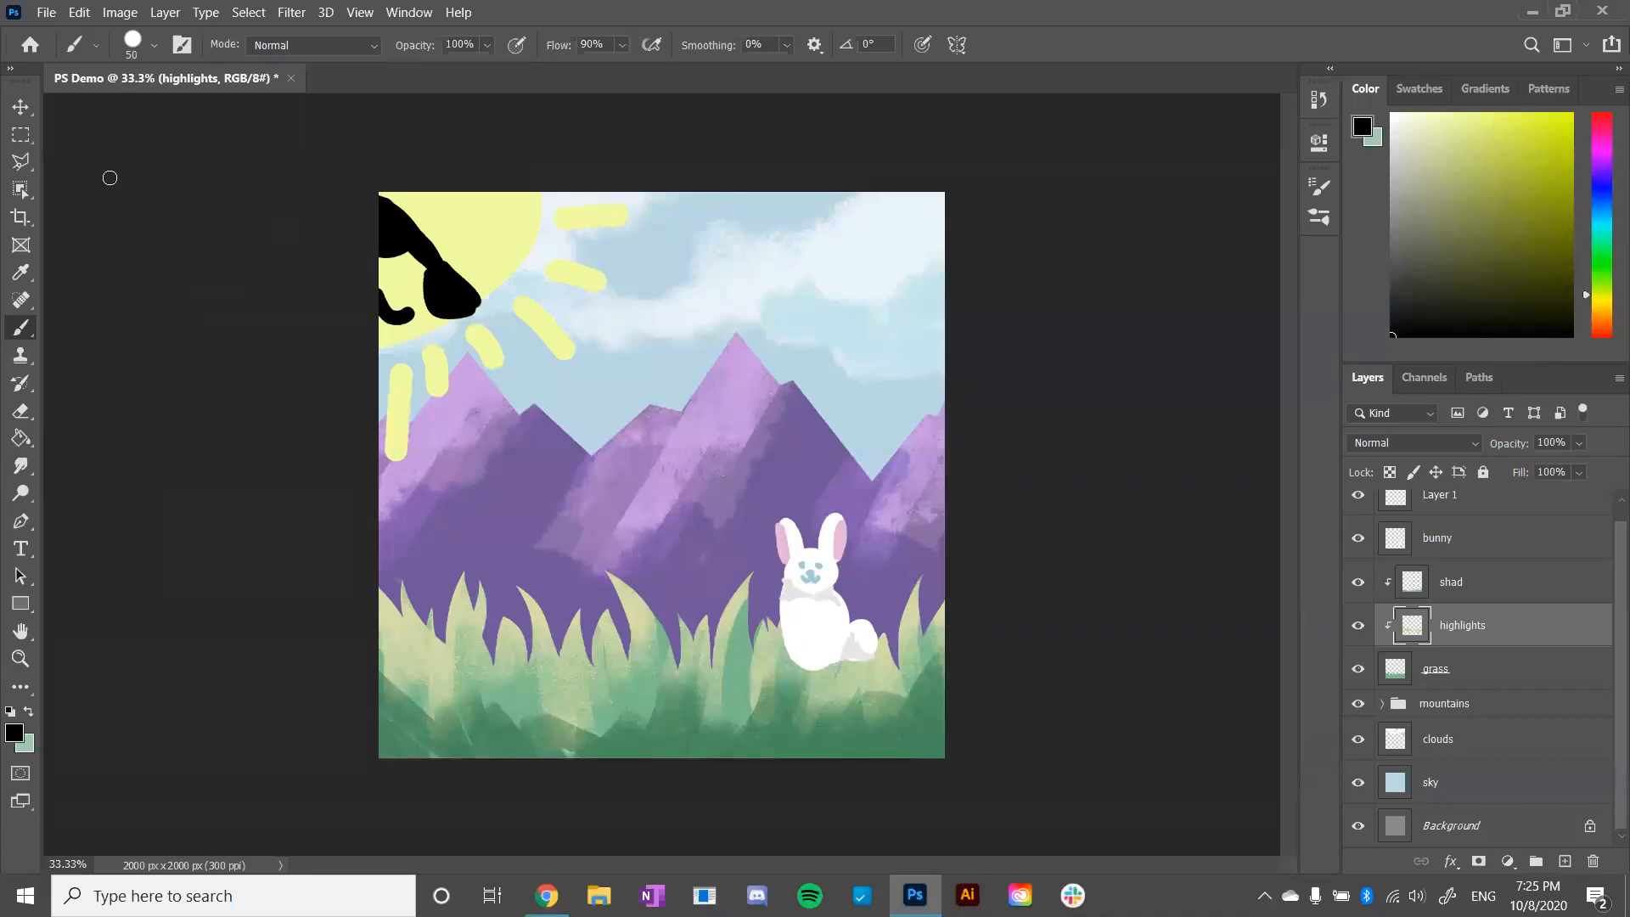
- Export the artwork as a 2000 x 2000 px JPG at 100% quality, replacing PS Demo.jpg in Downloads
left_click(47, 13)
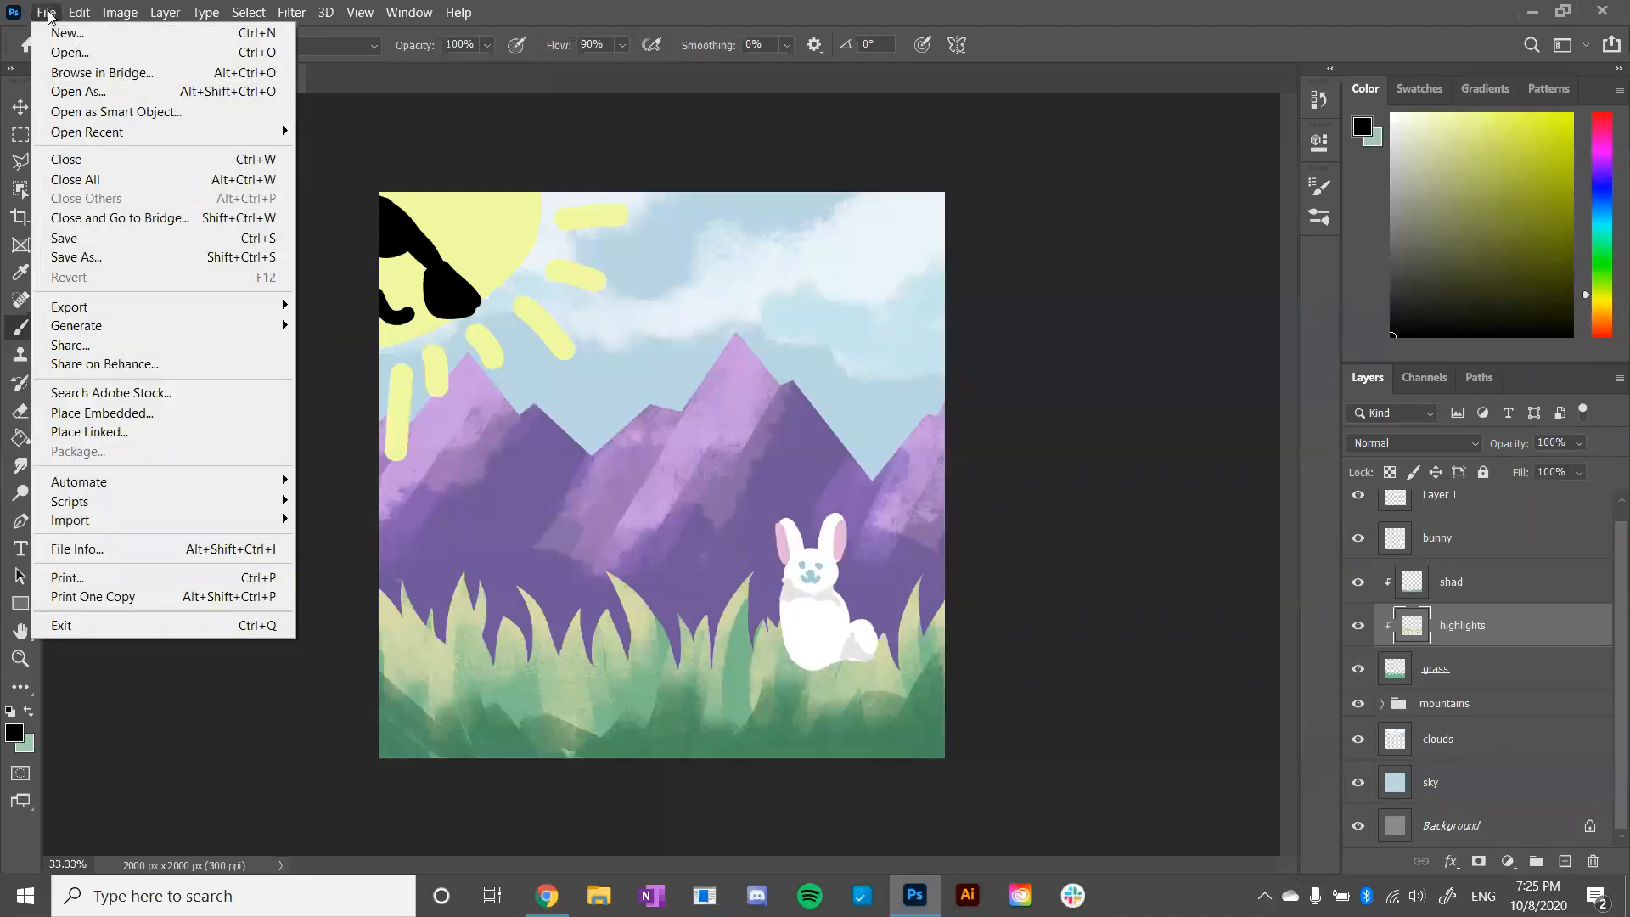
mouse_move(156, 313)
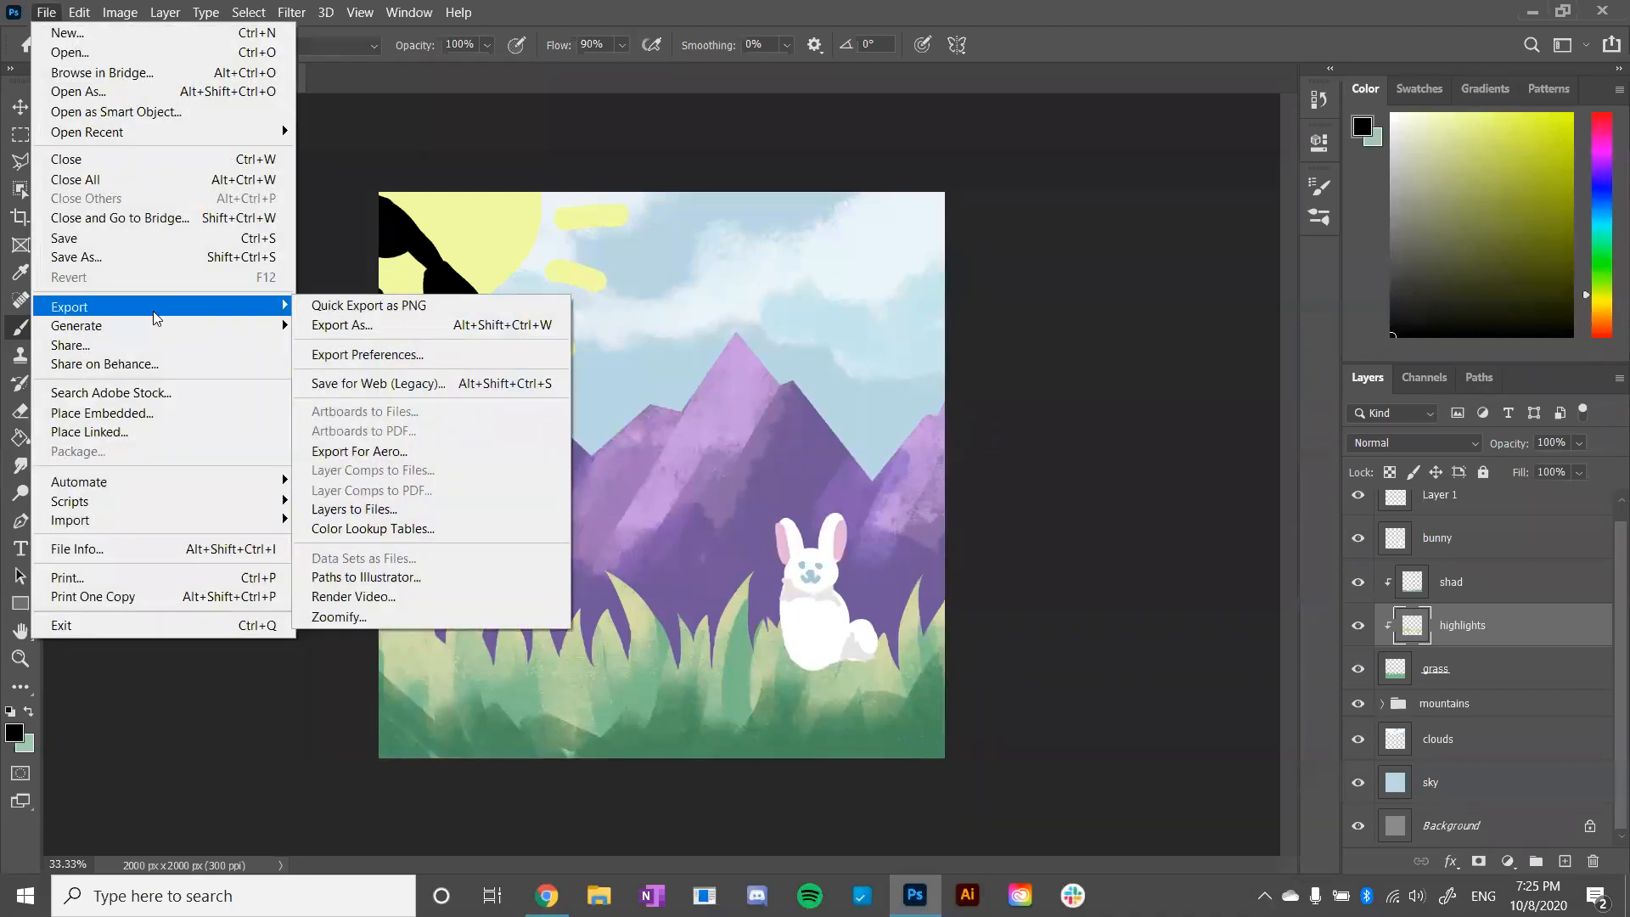
left_click(328, 324)
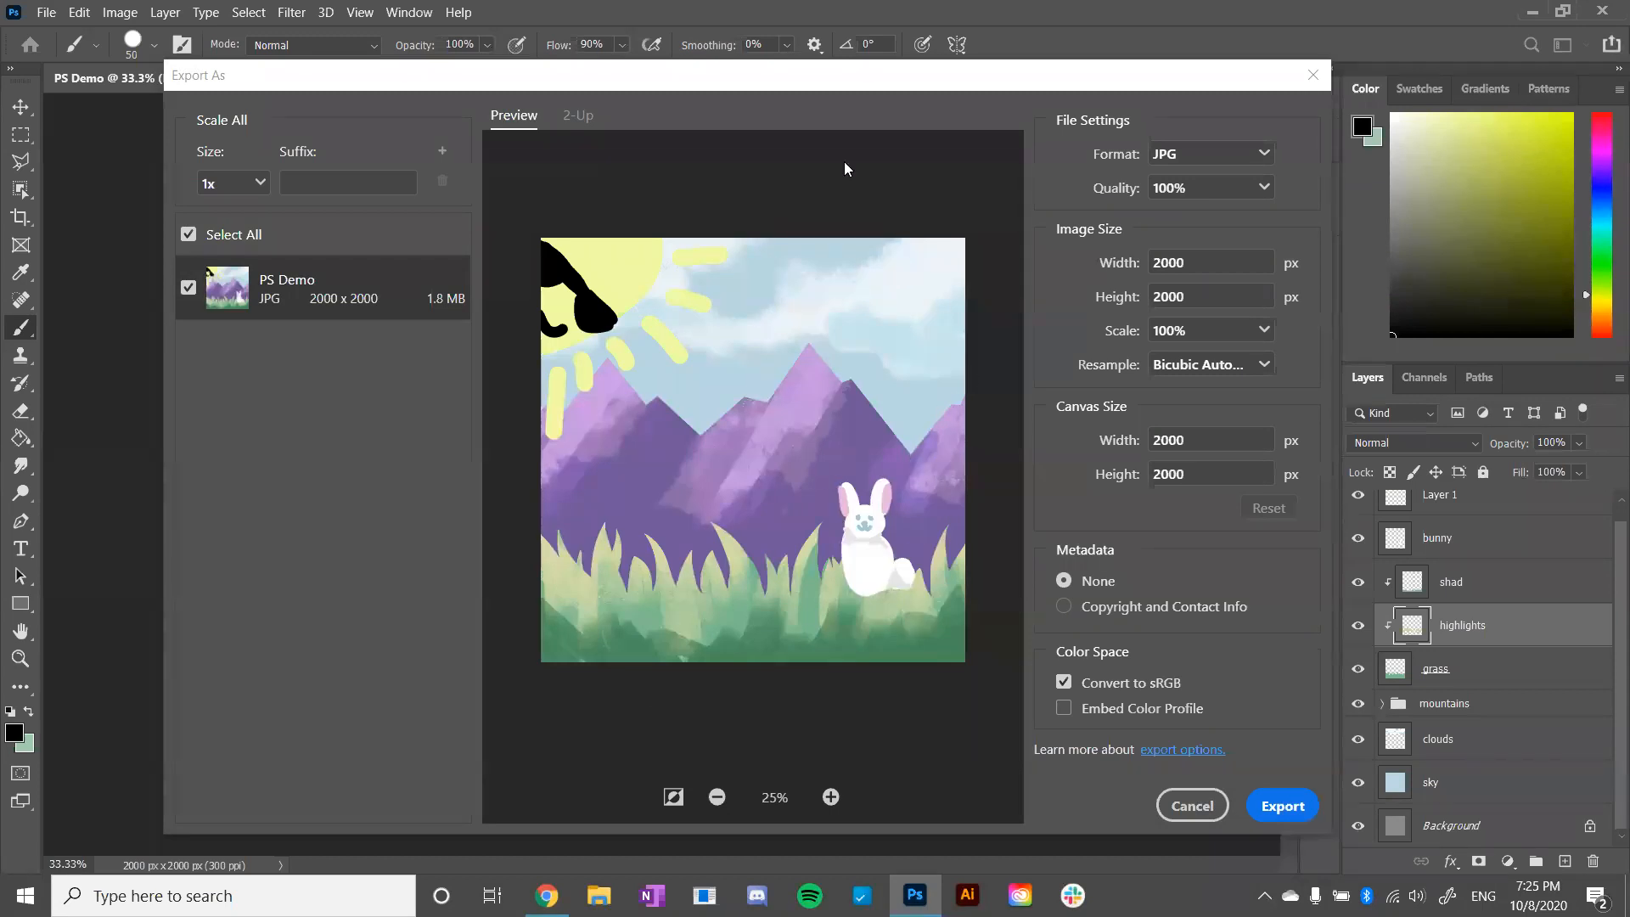
left_click(1287, 804)
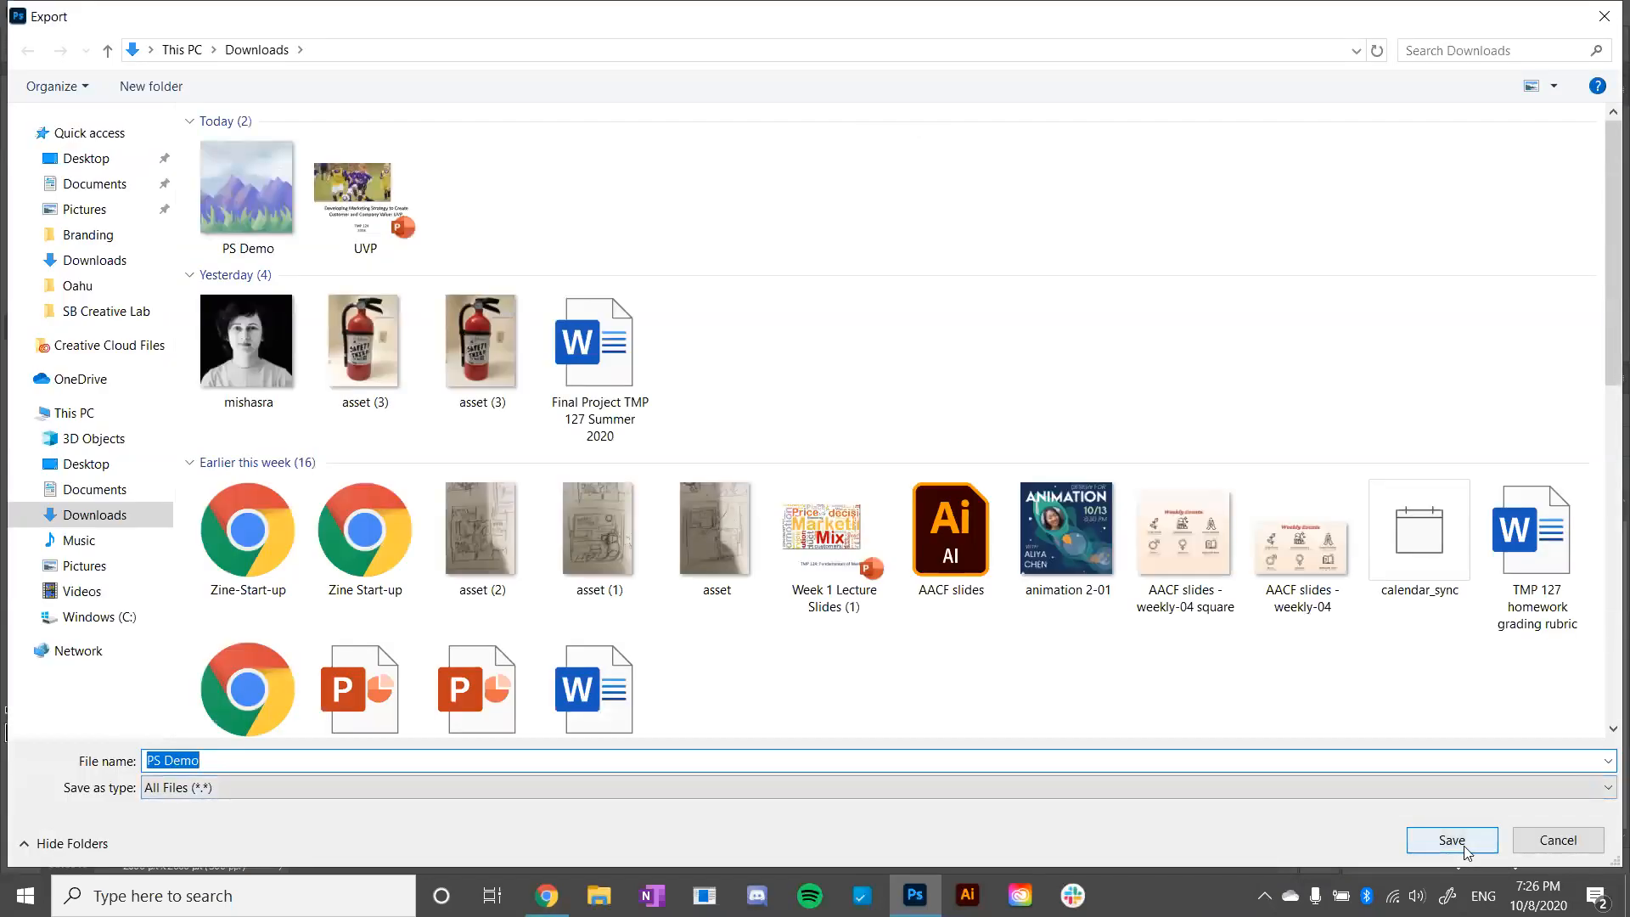
left_click(1462, 848)
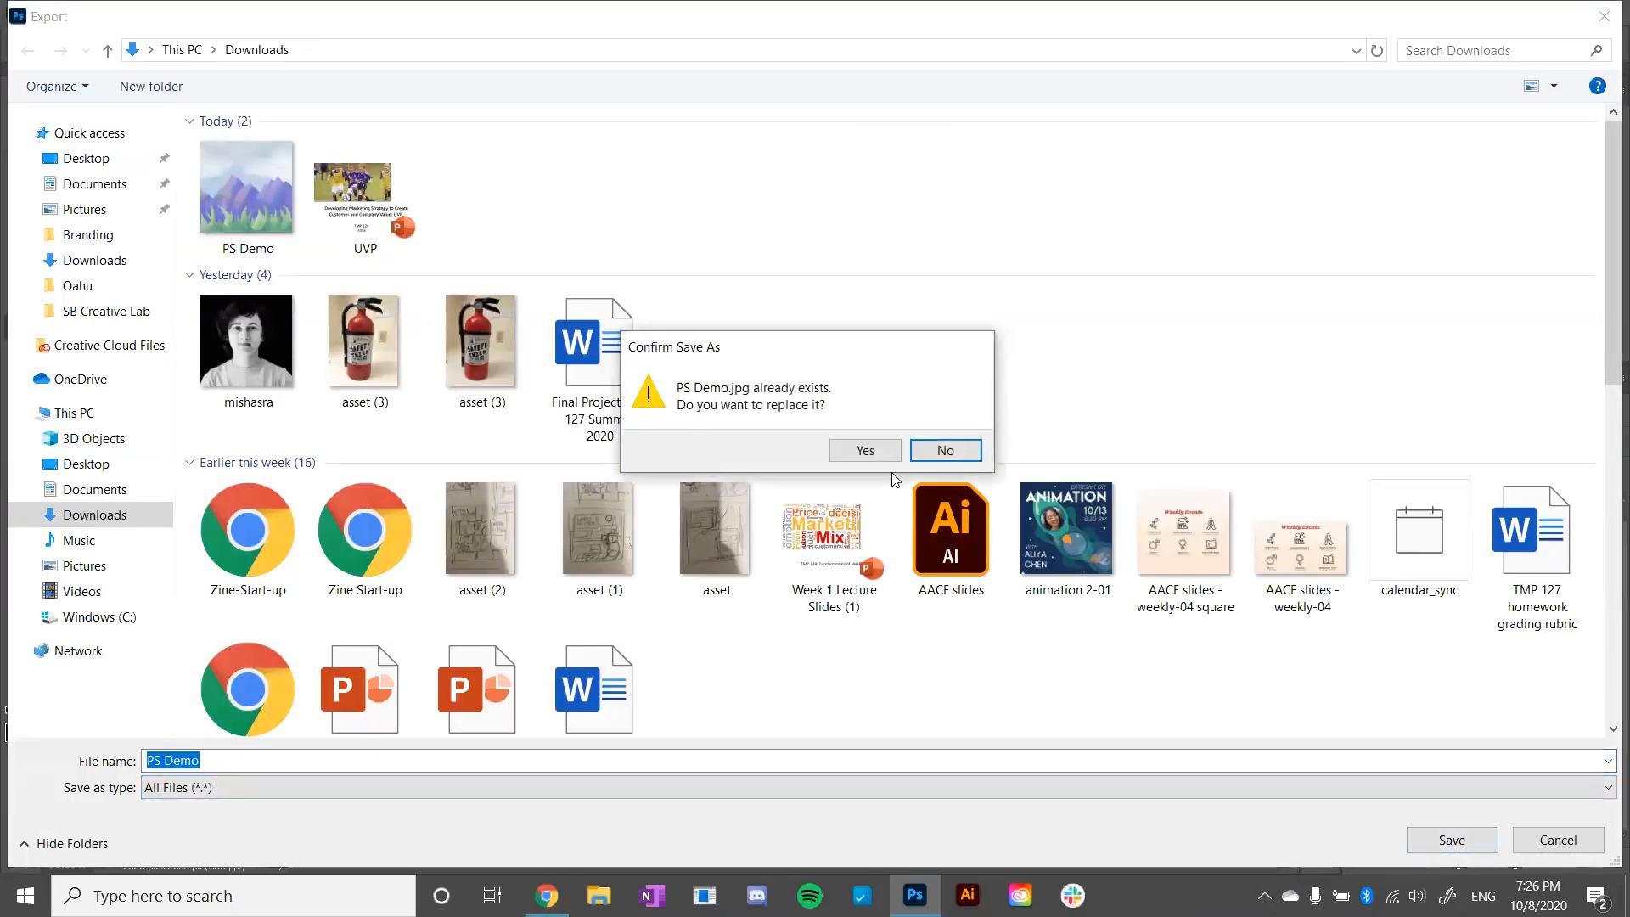
left_click(883, 452)
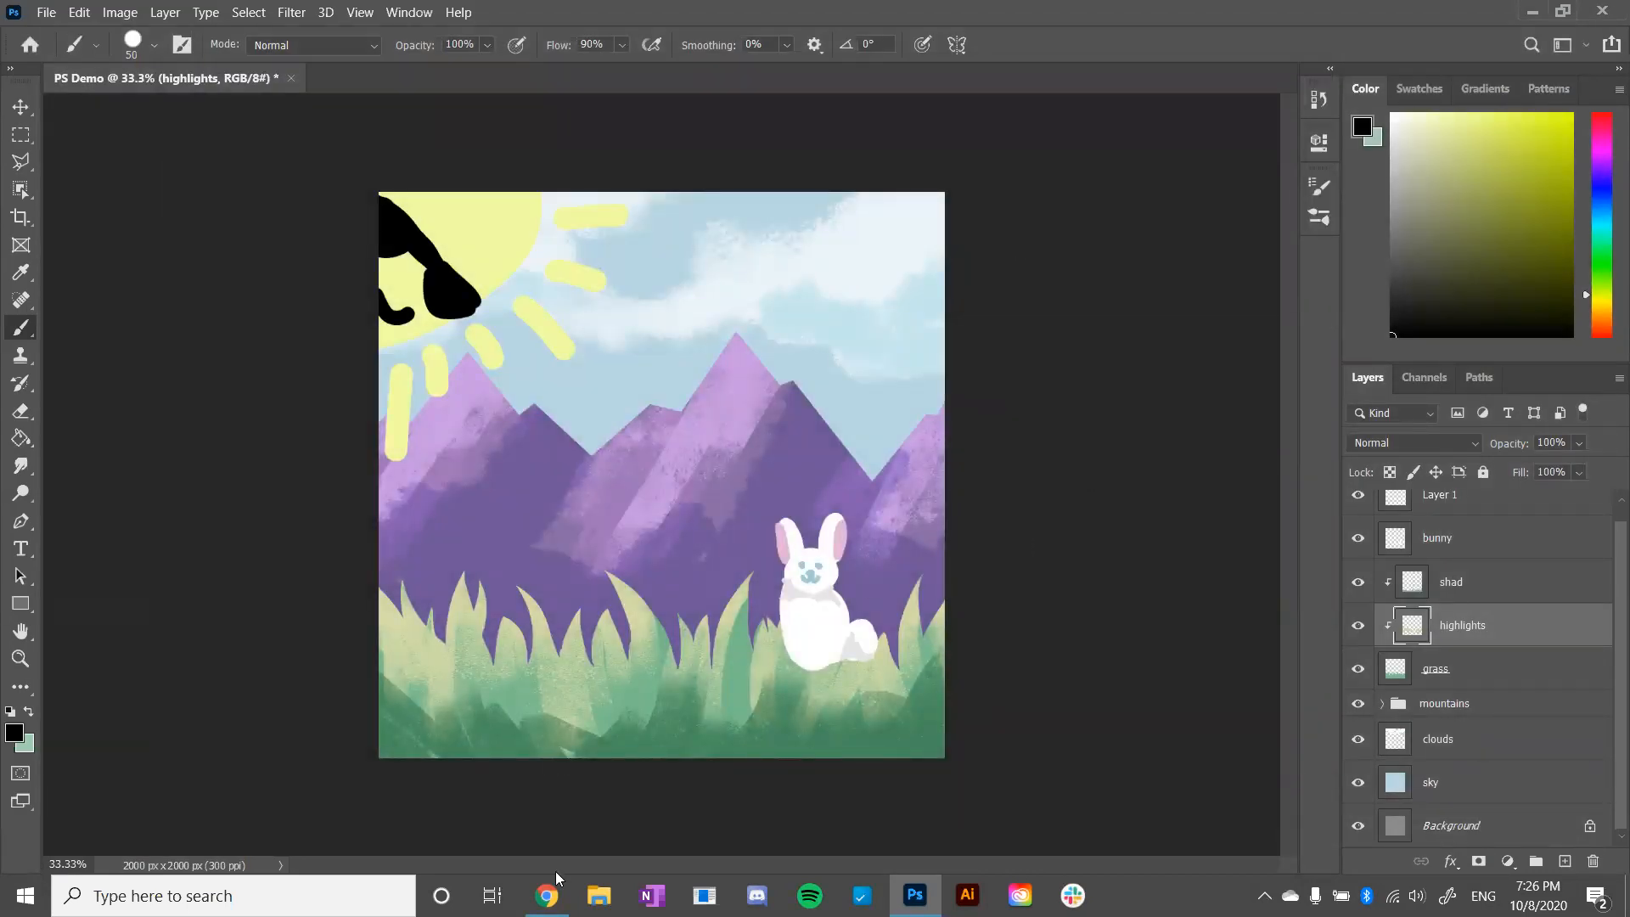
- Switch to the Google Slides presentation in Chrome and advance to the Design Prompt slide
left_click(586, 807)
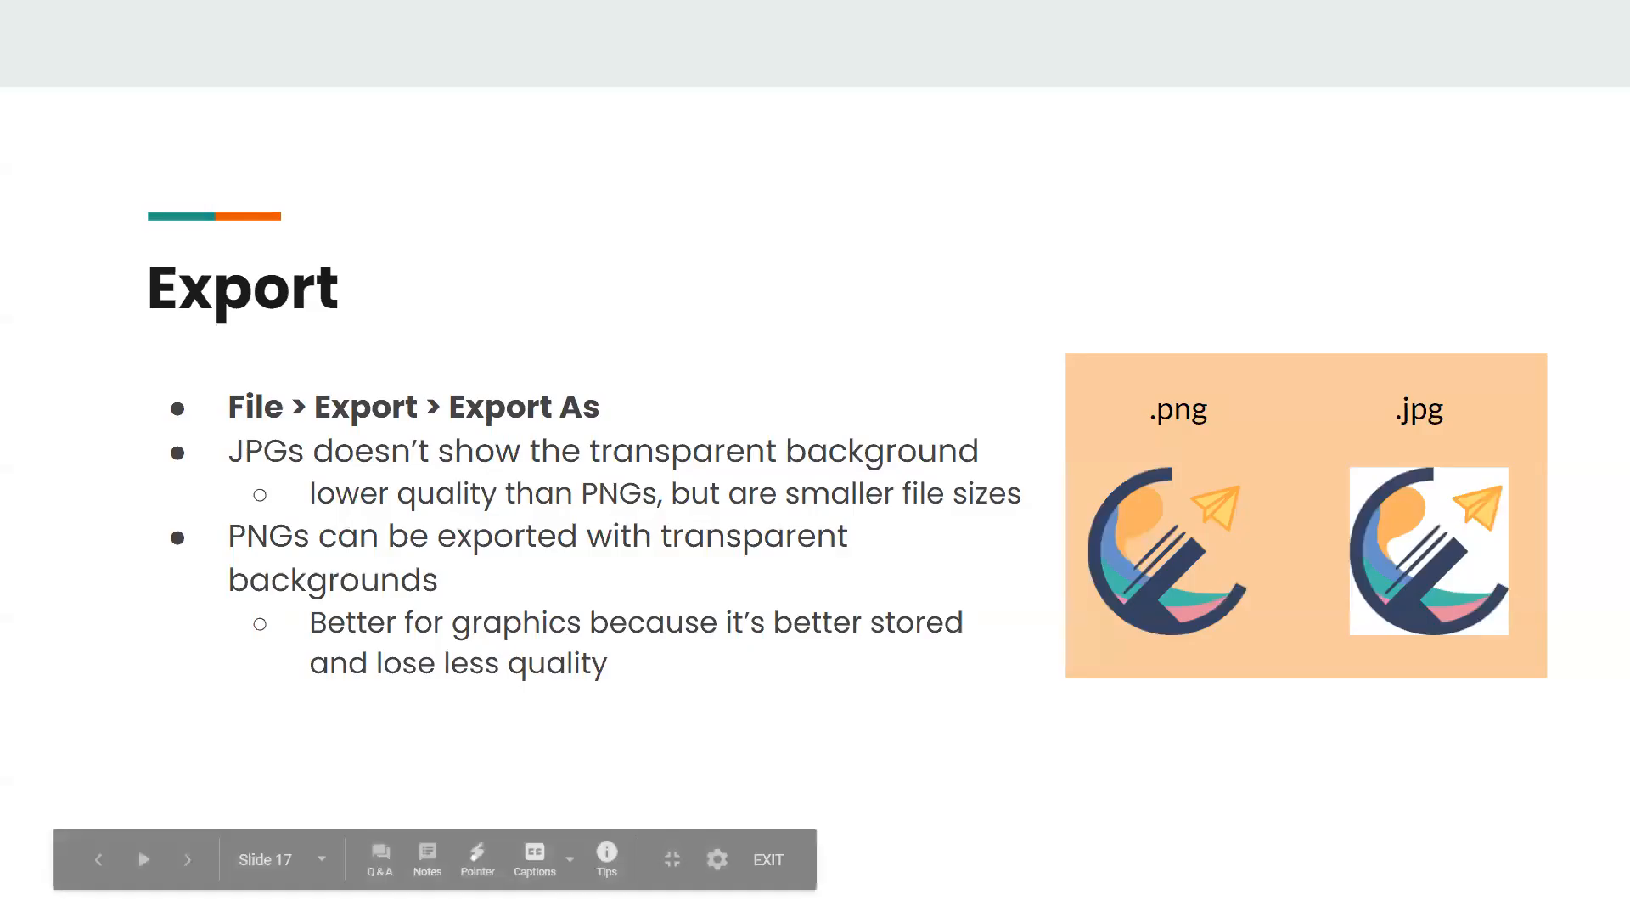
left_click(768, 520)
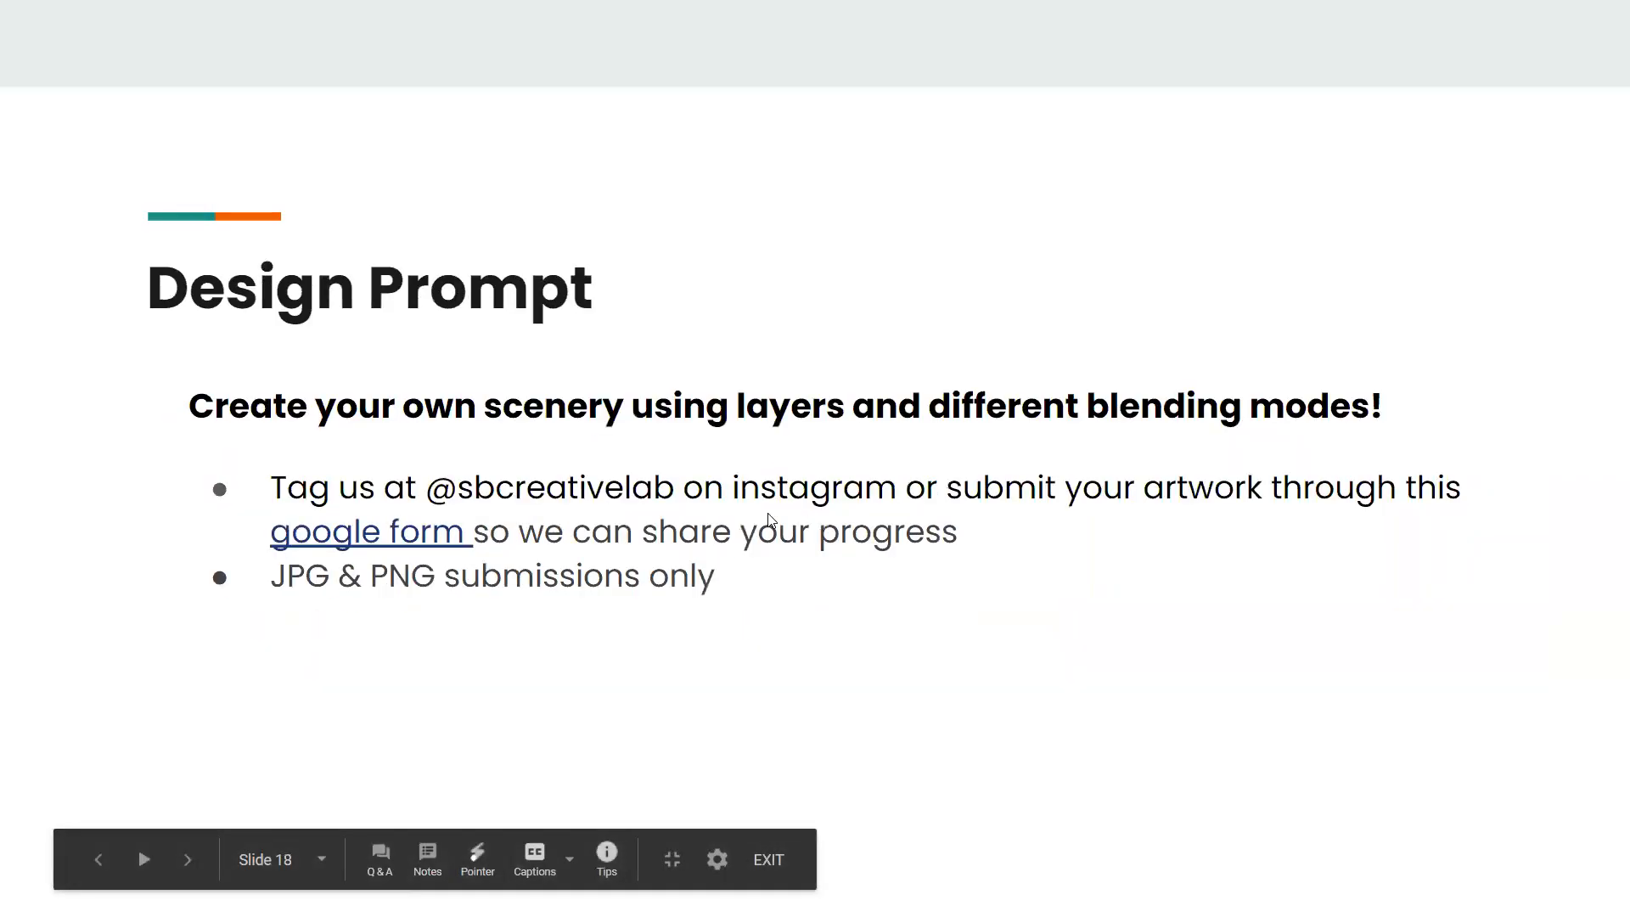